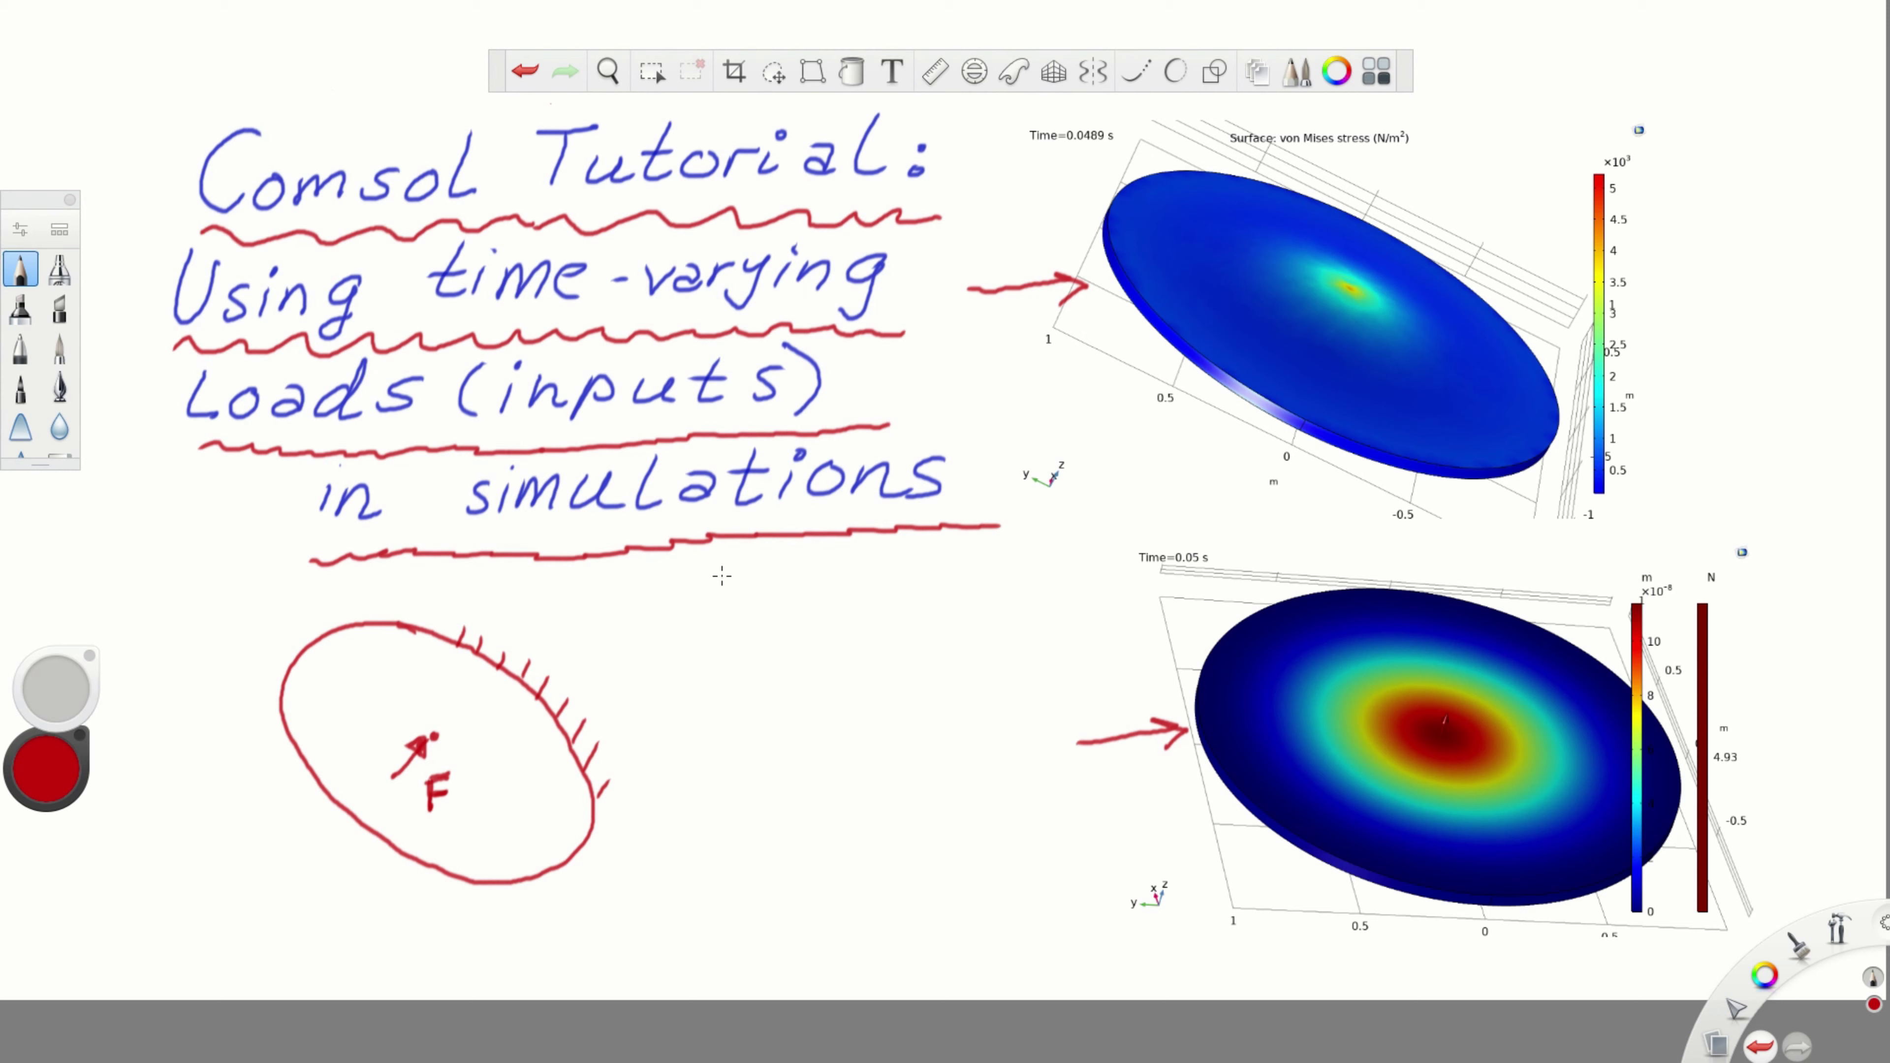
# Sketch force-versus-time axes labelled F[N] and t beside the disk drawing, with a fluctuating load curve starting at the origin.
pyautogui.moveTo(721, 578); pyautogui.dragTo(730, 842)
pyautogui.moveTo(709, 596)
pyautogui.mouseDown()
pyautogui.moveTo(731, 588)
pyautogui.moveTo(708, 597)
pyautogui.mouseUp()
pyautogui.moveTo(690, 786)
pyautogui.mouseDown()
pyautogui.moveTo(941, 758)
pyautogui.moveTo(1038, 763)
pyautogui.moveTo(1018, 774)
pyautogui.moveTo(1045, 822)
pyautogui.moveTo(1064, 798)
pyautogui.mouseUp()
pyautogui.moveTo(644, 596); pyautogui.dragTo(641, 628)
pyautogui.moveTo(641, 596); pyautogui.dragTo(665, 592)
pyautogui.moveTo(643, 611); pyautogui.dragTo(661, 609)
pyautogui.moveTo(679, 601); pyautogui.dragTo(683, 629)
pyautogui.moveTo(688, 627); pyautogui.dragTo(701, 605)
pyautogui.moveTo(707, 600); pyautogui.dragTo(708, 633)
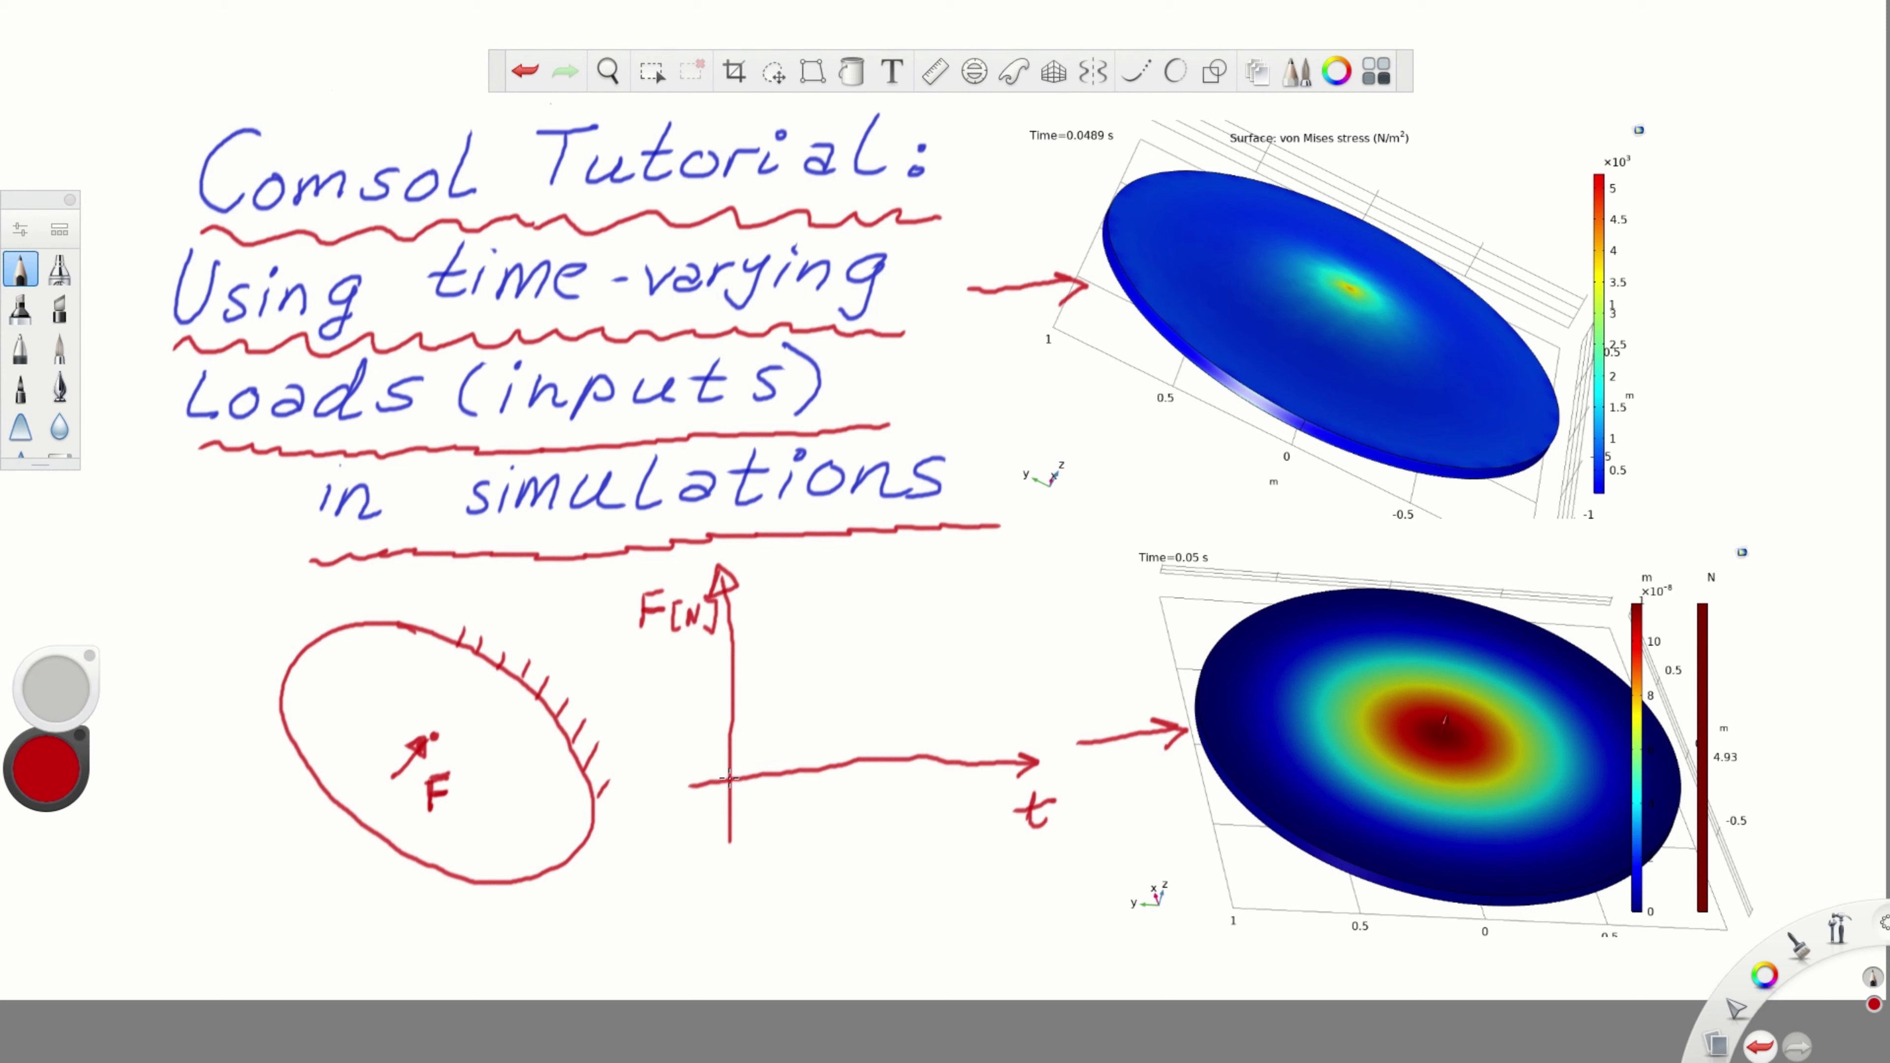
pyautogui.moveTo(730, 778)
pyautogui.mouseDown()
pyautogui.moveTo(755, 705)
pyautogui.moveTo(865, 619)
pyautogui.moveTo(885, 707)
pyautogui.moveTo(1057, 646)
pyautogui.mouseUp()
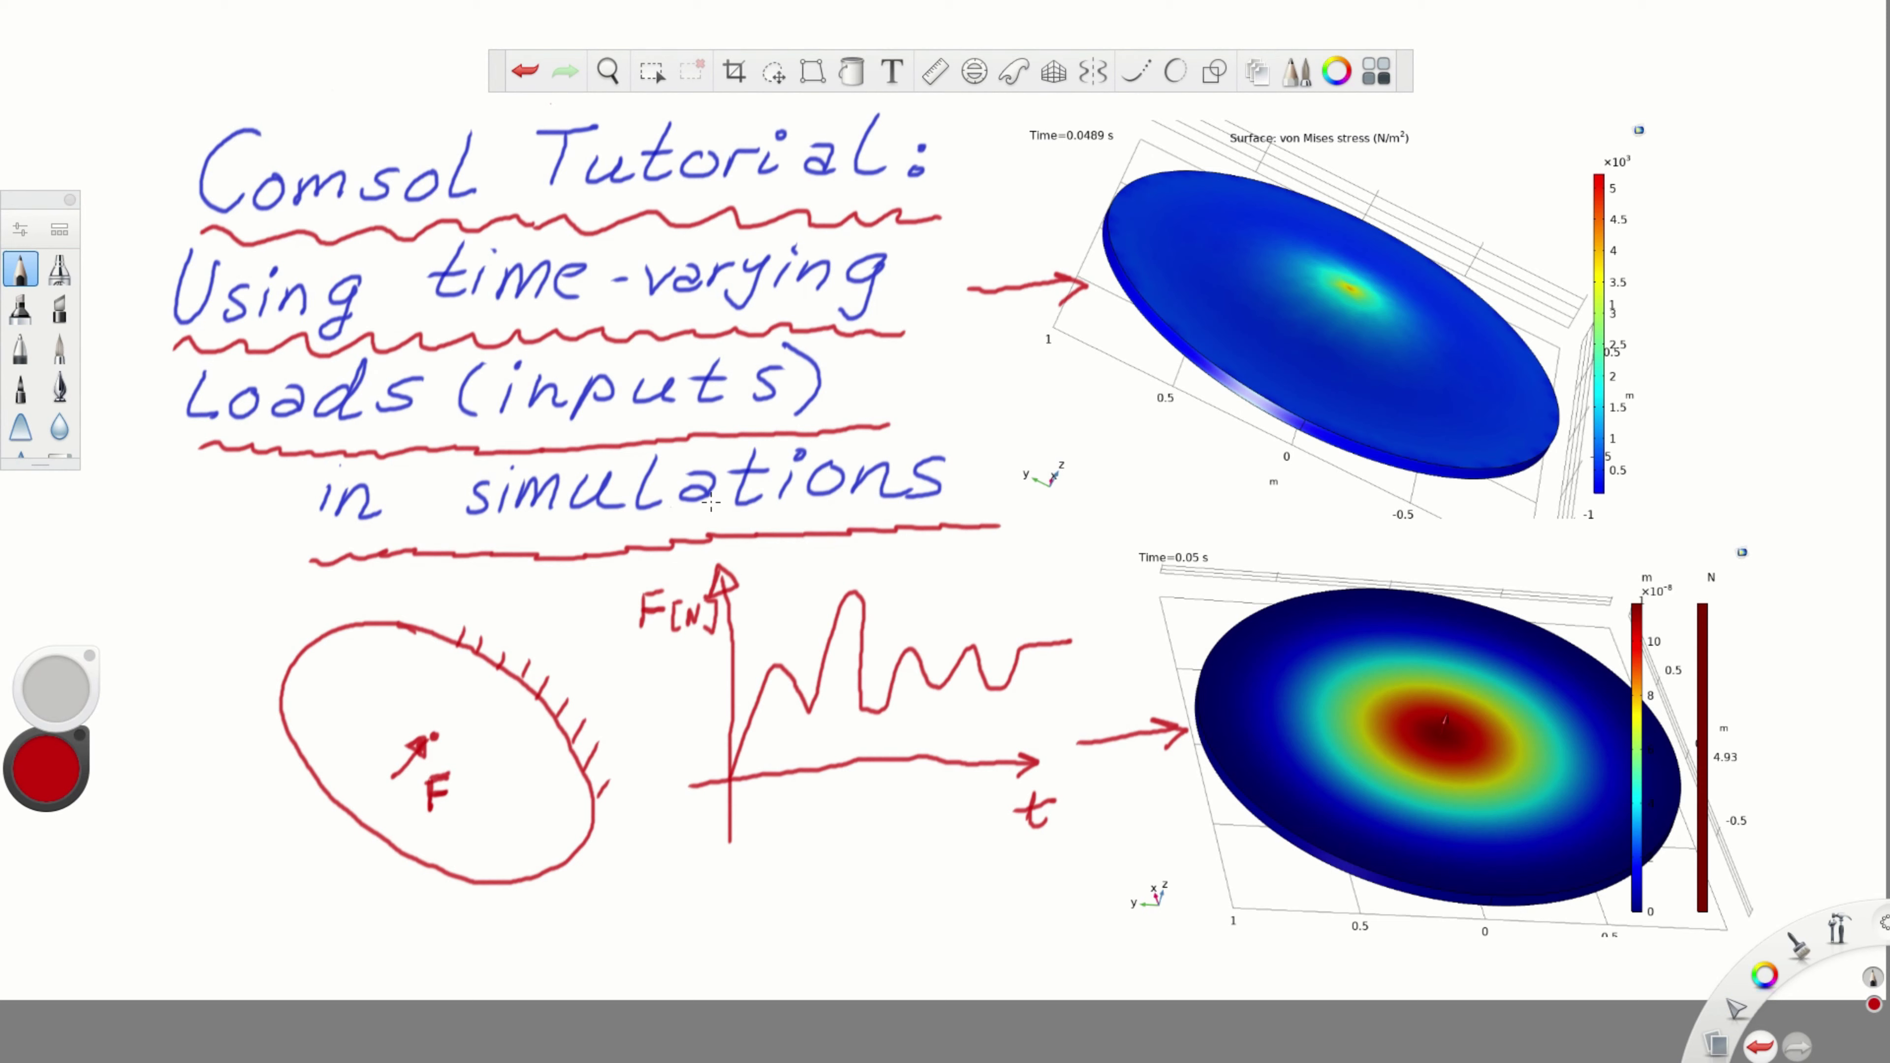
pyautogui.moveTo(1343, 288); pyautogui.dragTo(1345, 283)
pyautogui.moveTo(1292, 268); pyautogui.dragTo(1295, 263)
pyautogui.moveTo(1385, 320); pyautogui.dragTo(1300, 312)
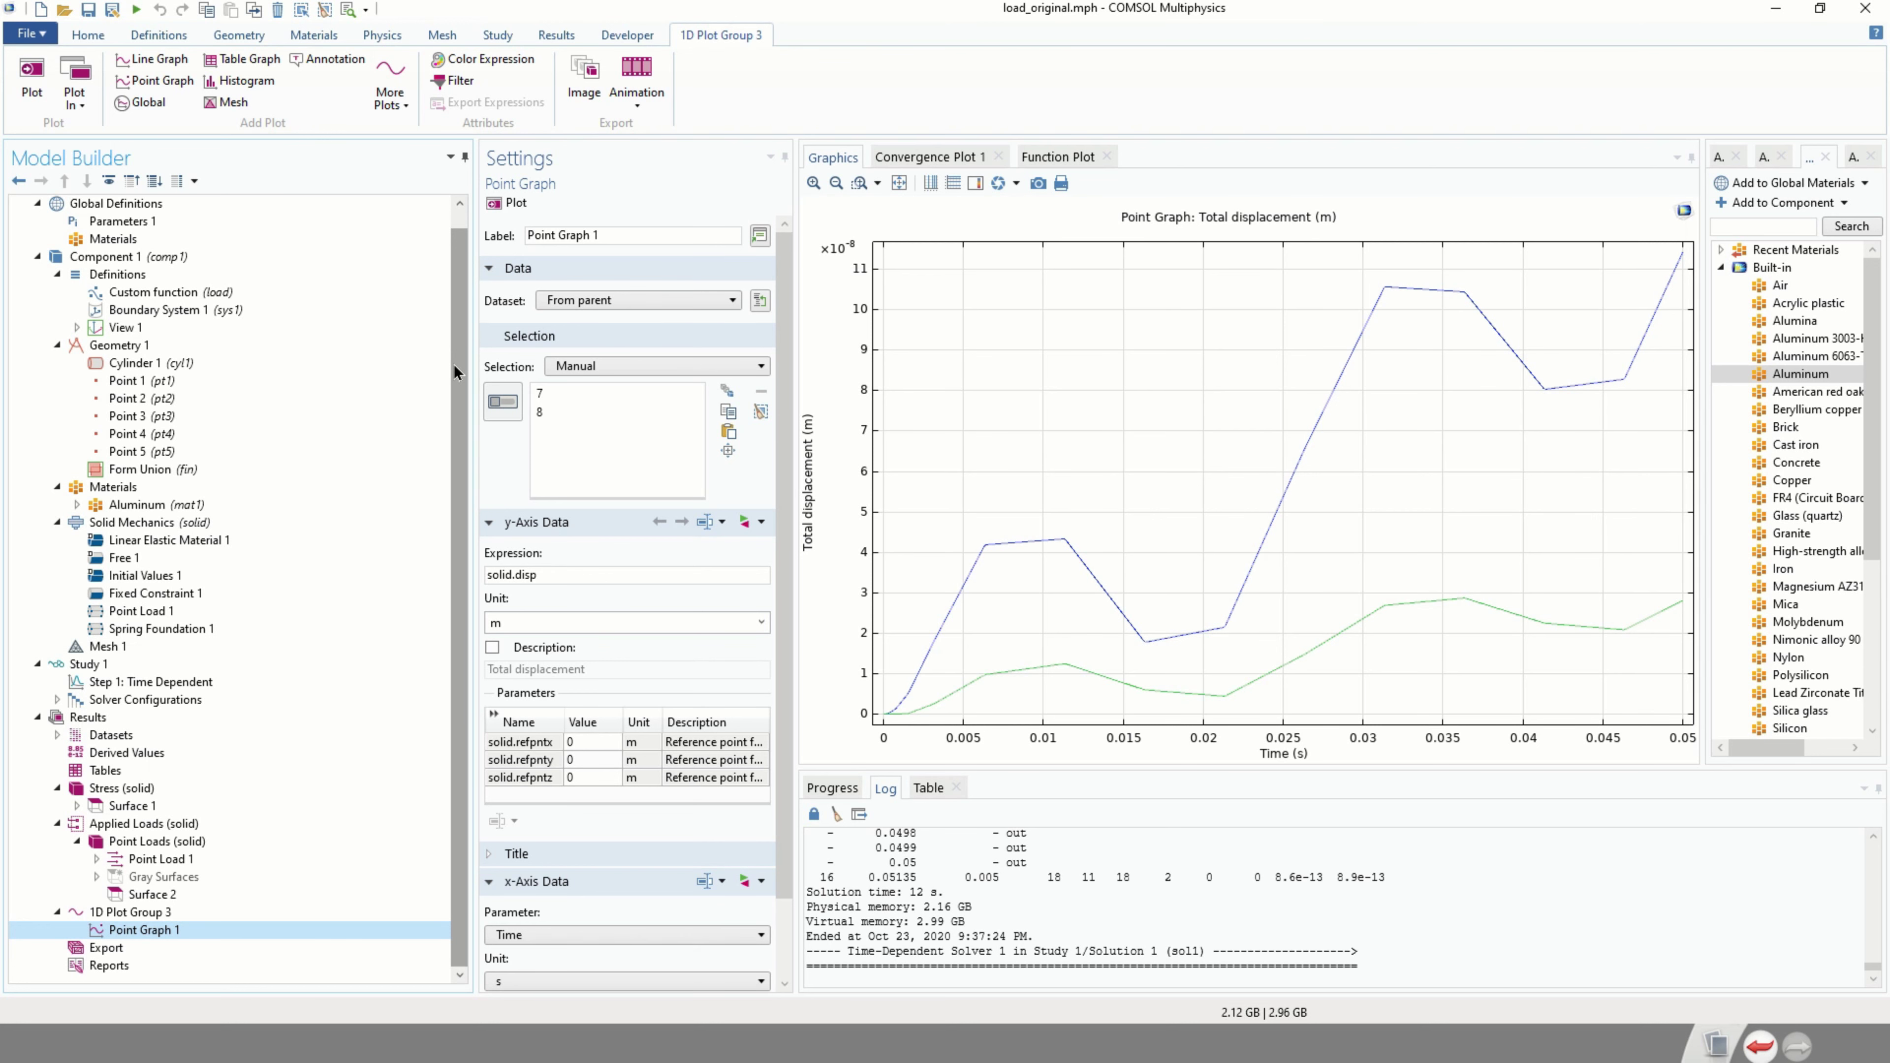
# Examine the Study 1 settings and the von Mises stress plot of the disk in load_original.mph from several angles.
pyautogui.scroll(2, 453, 363)
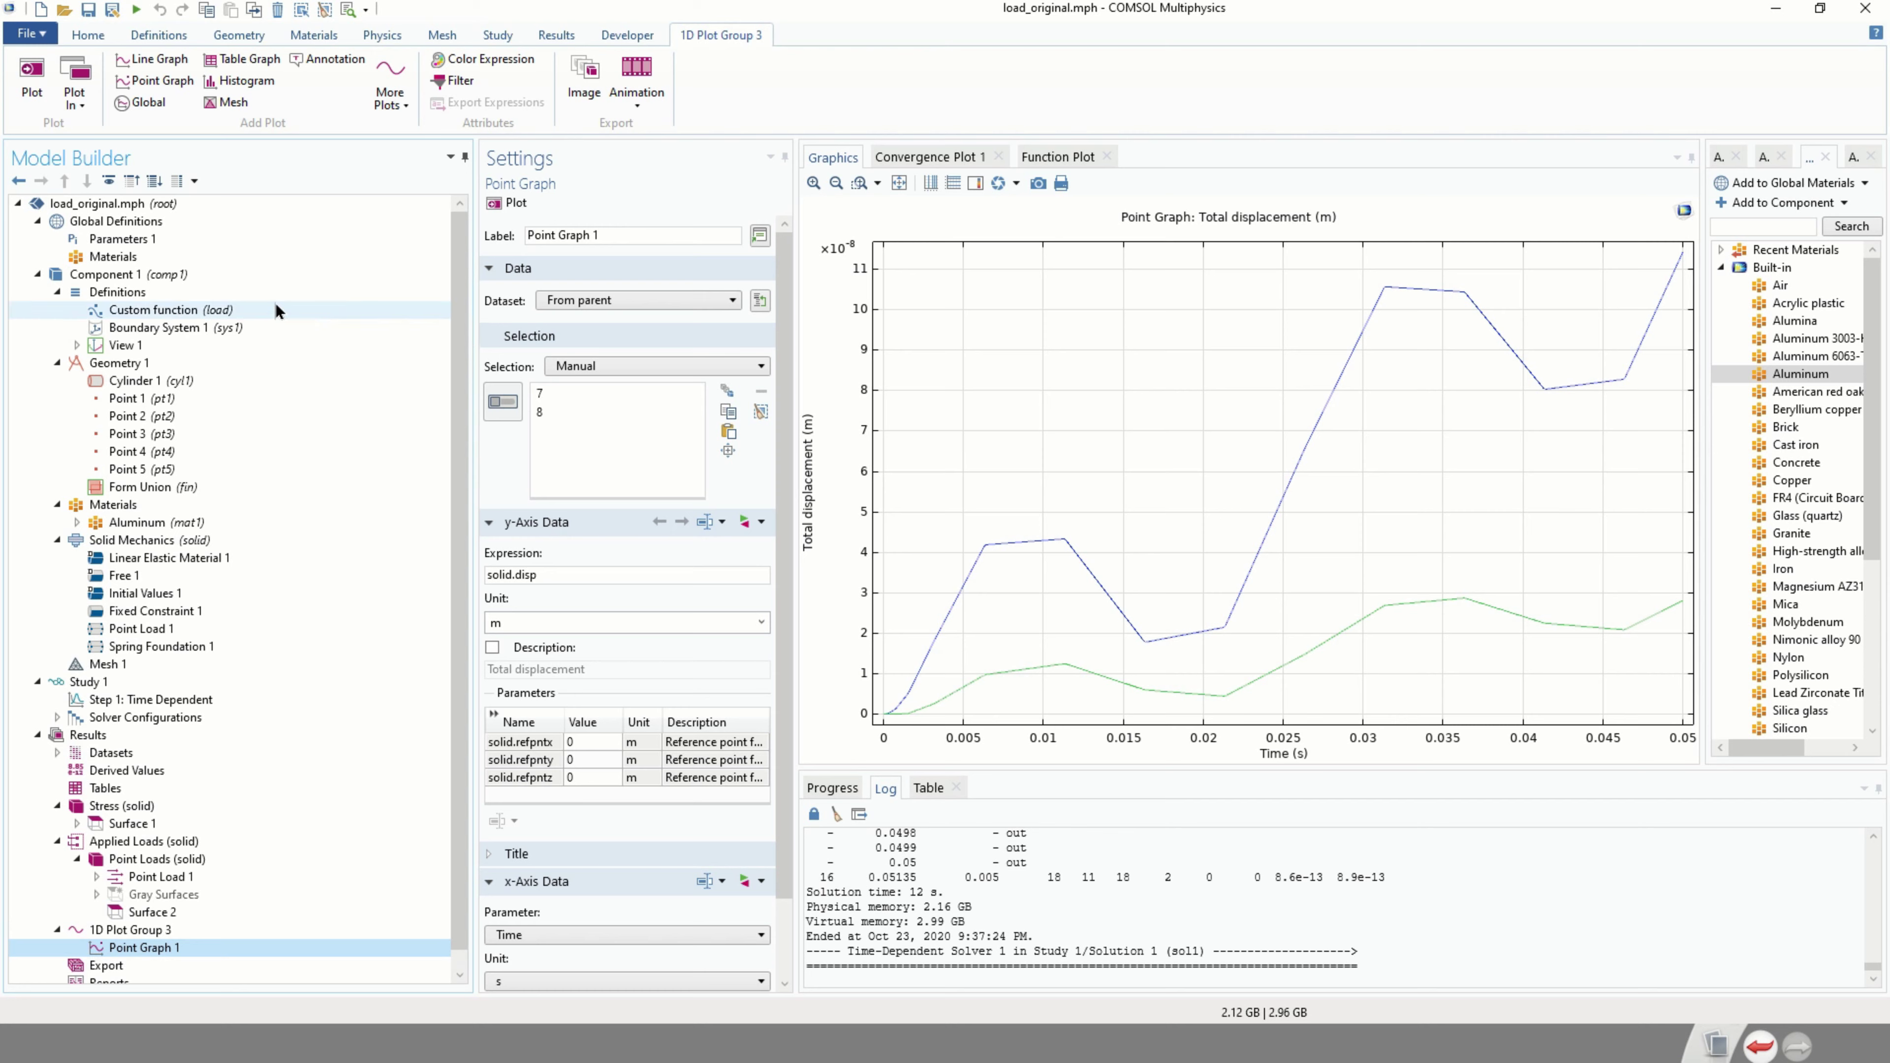
pyautogui.click(121, 680)
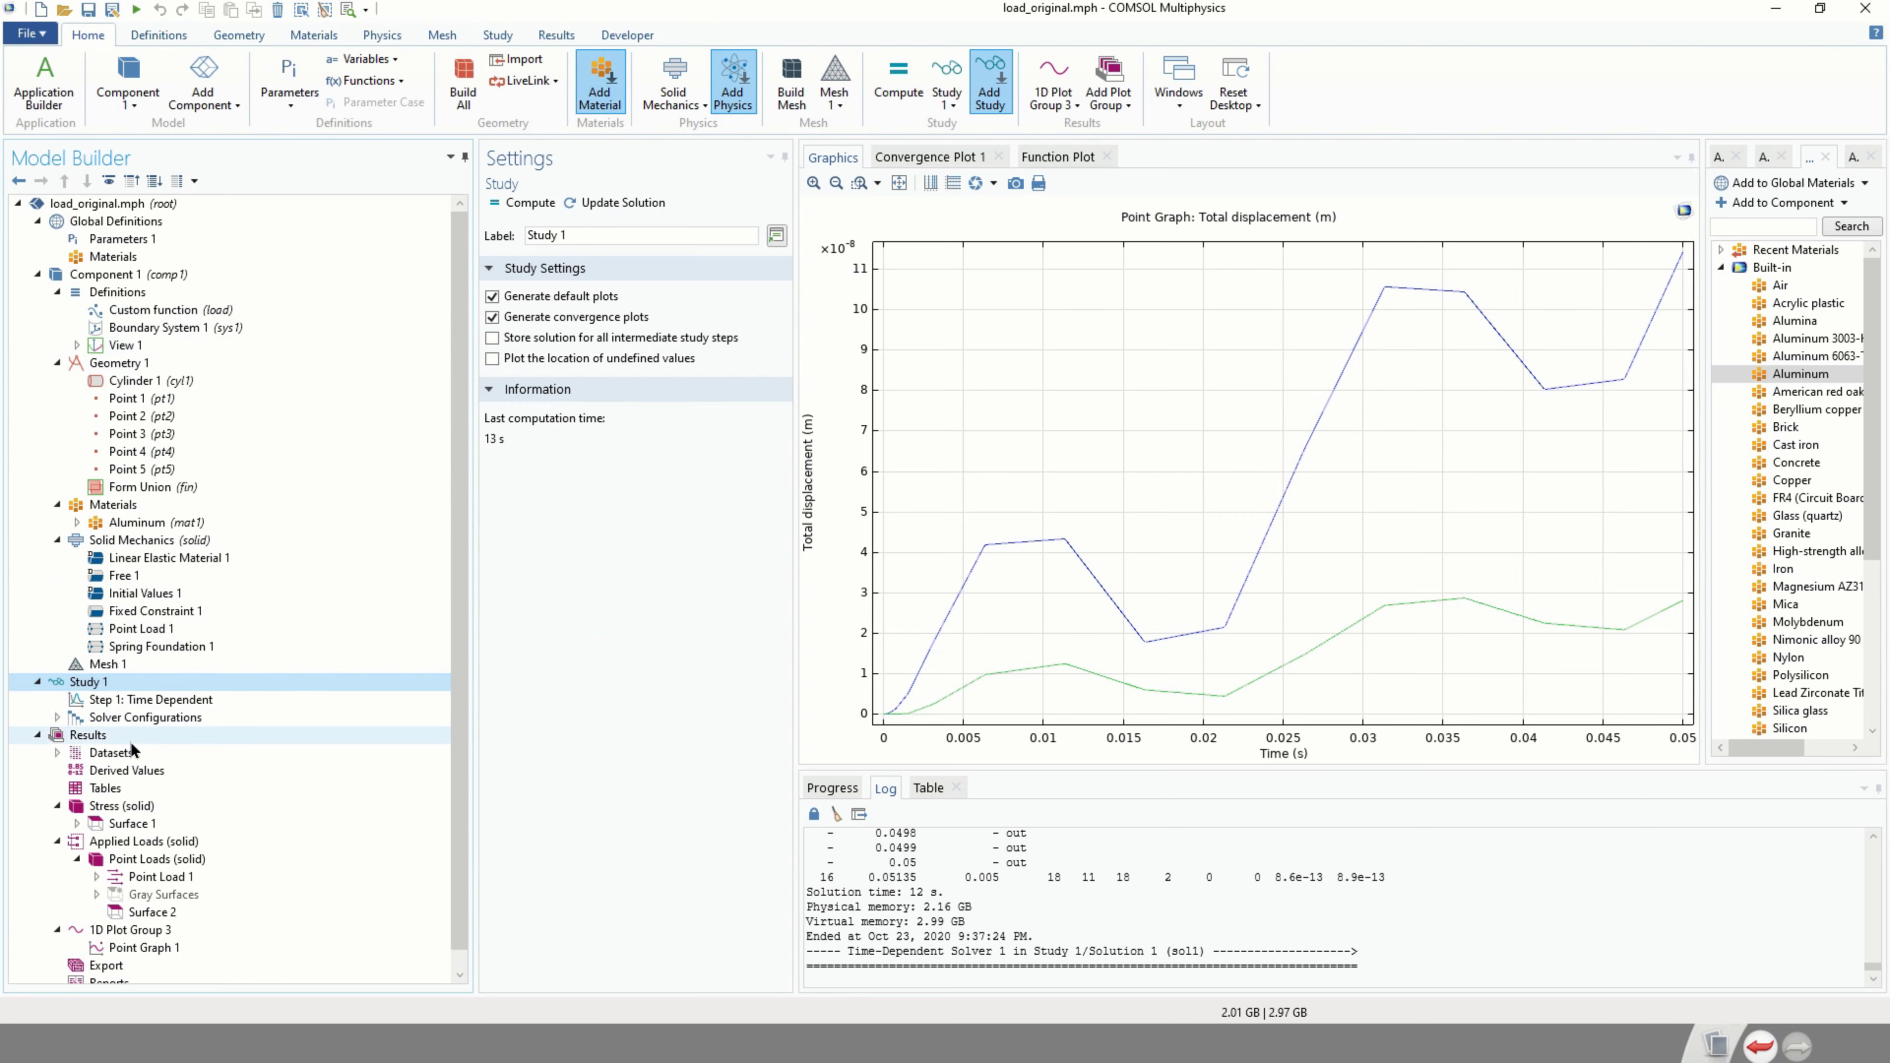
pyautogui.click(215, 806)
pyautogui.moveTo(1267, 566); pyautogui.dragTo(911, 380)
pyautogui.moveTo(1246, 633); pyautogui.dragTo(1055, 614)
# Plot the Custom function load curve and compare it with the Stress (solid) and 1D Plot Group 3 results.
pyautogui.click(152, 310)
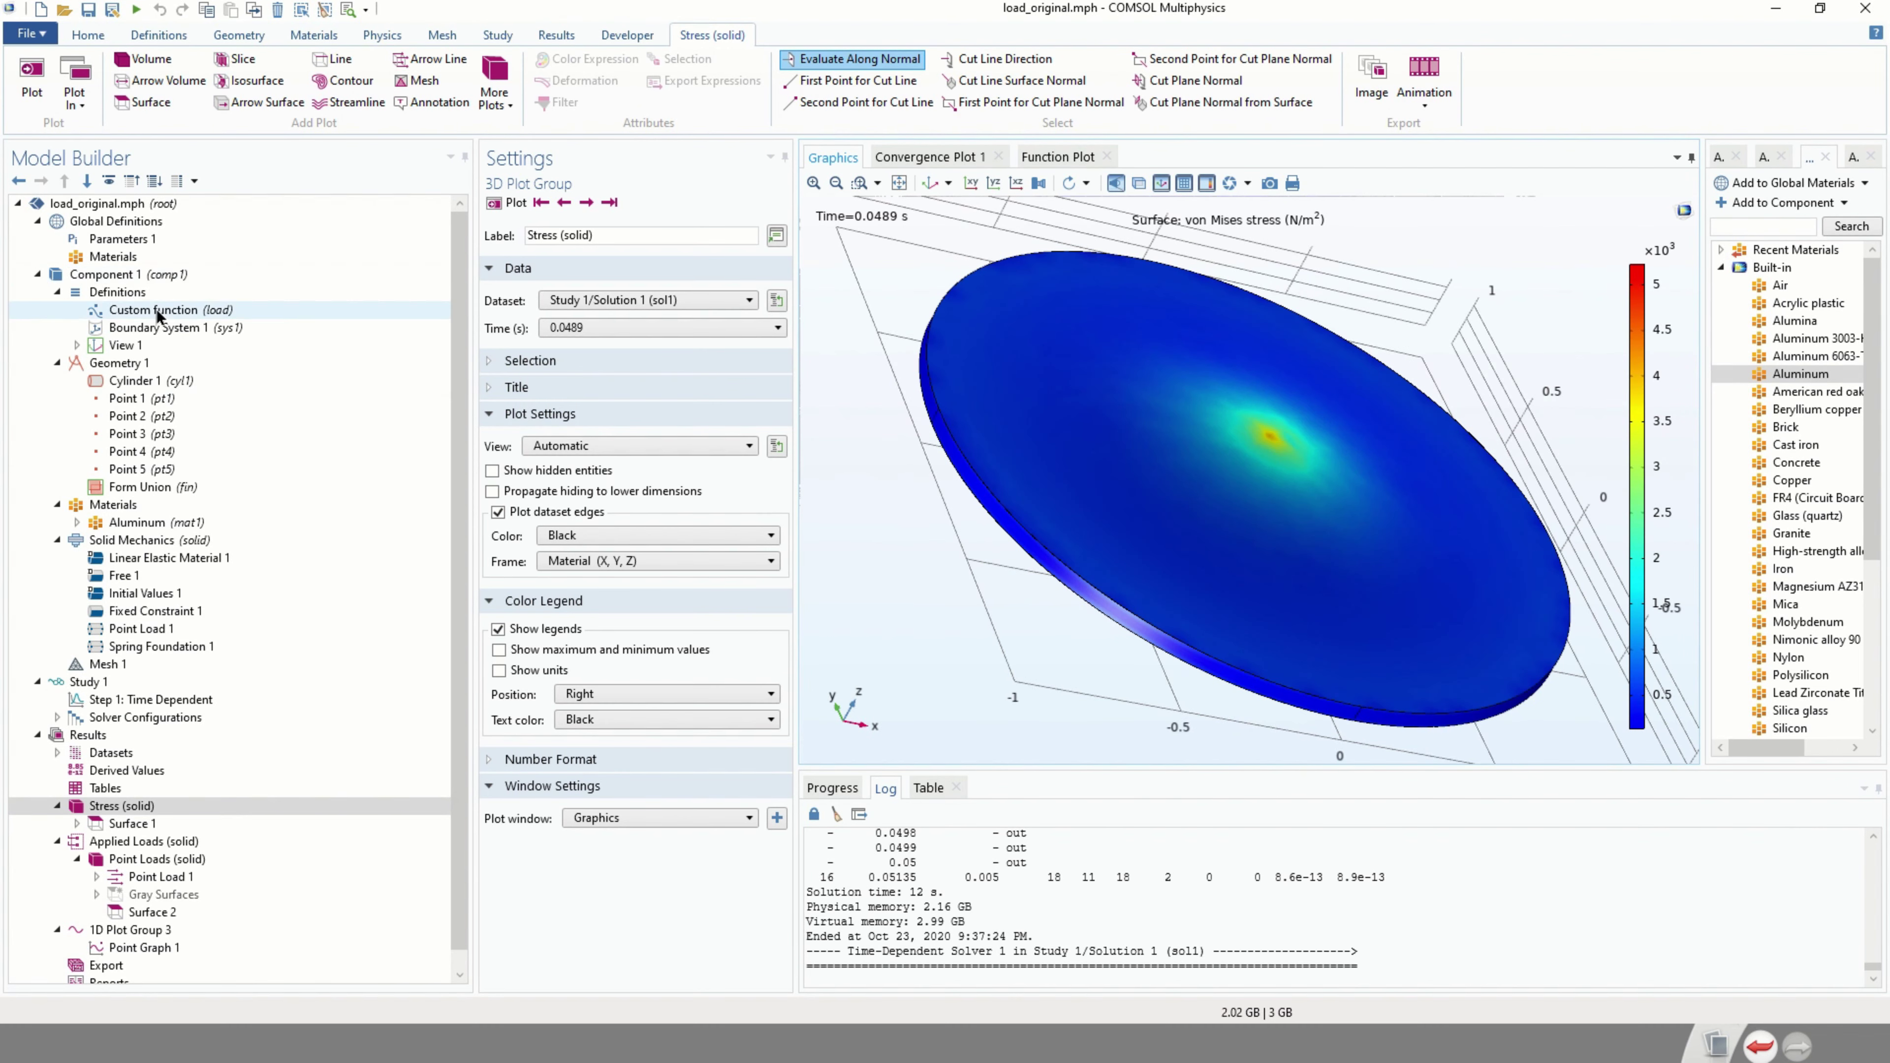
pyautogui.click(515, 204)
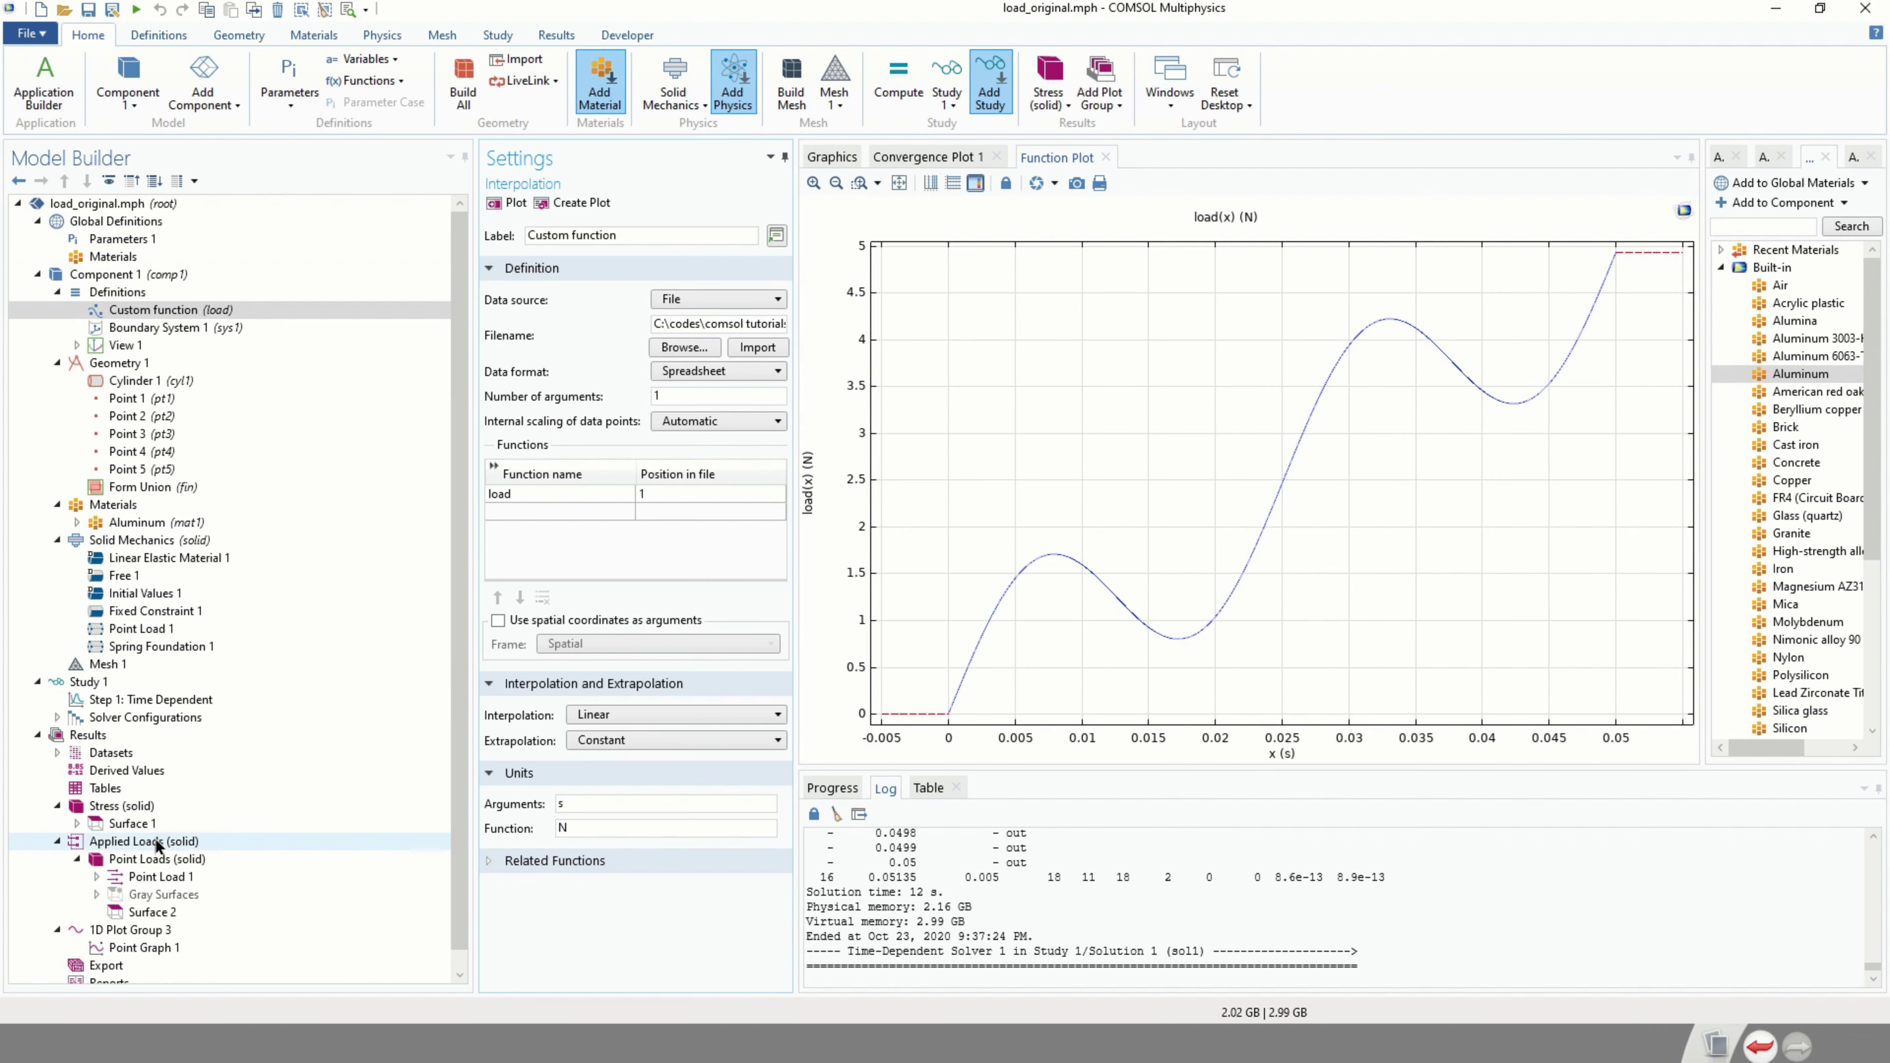
pyautogui.click(120, 807)
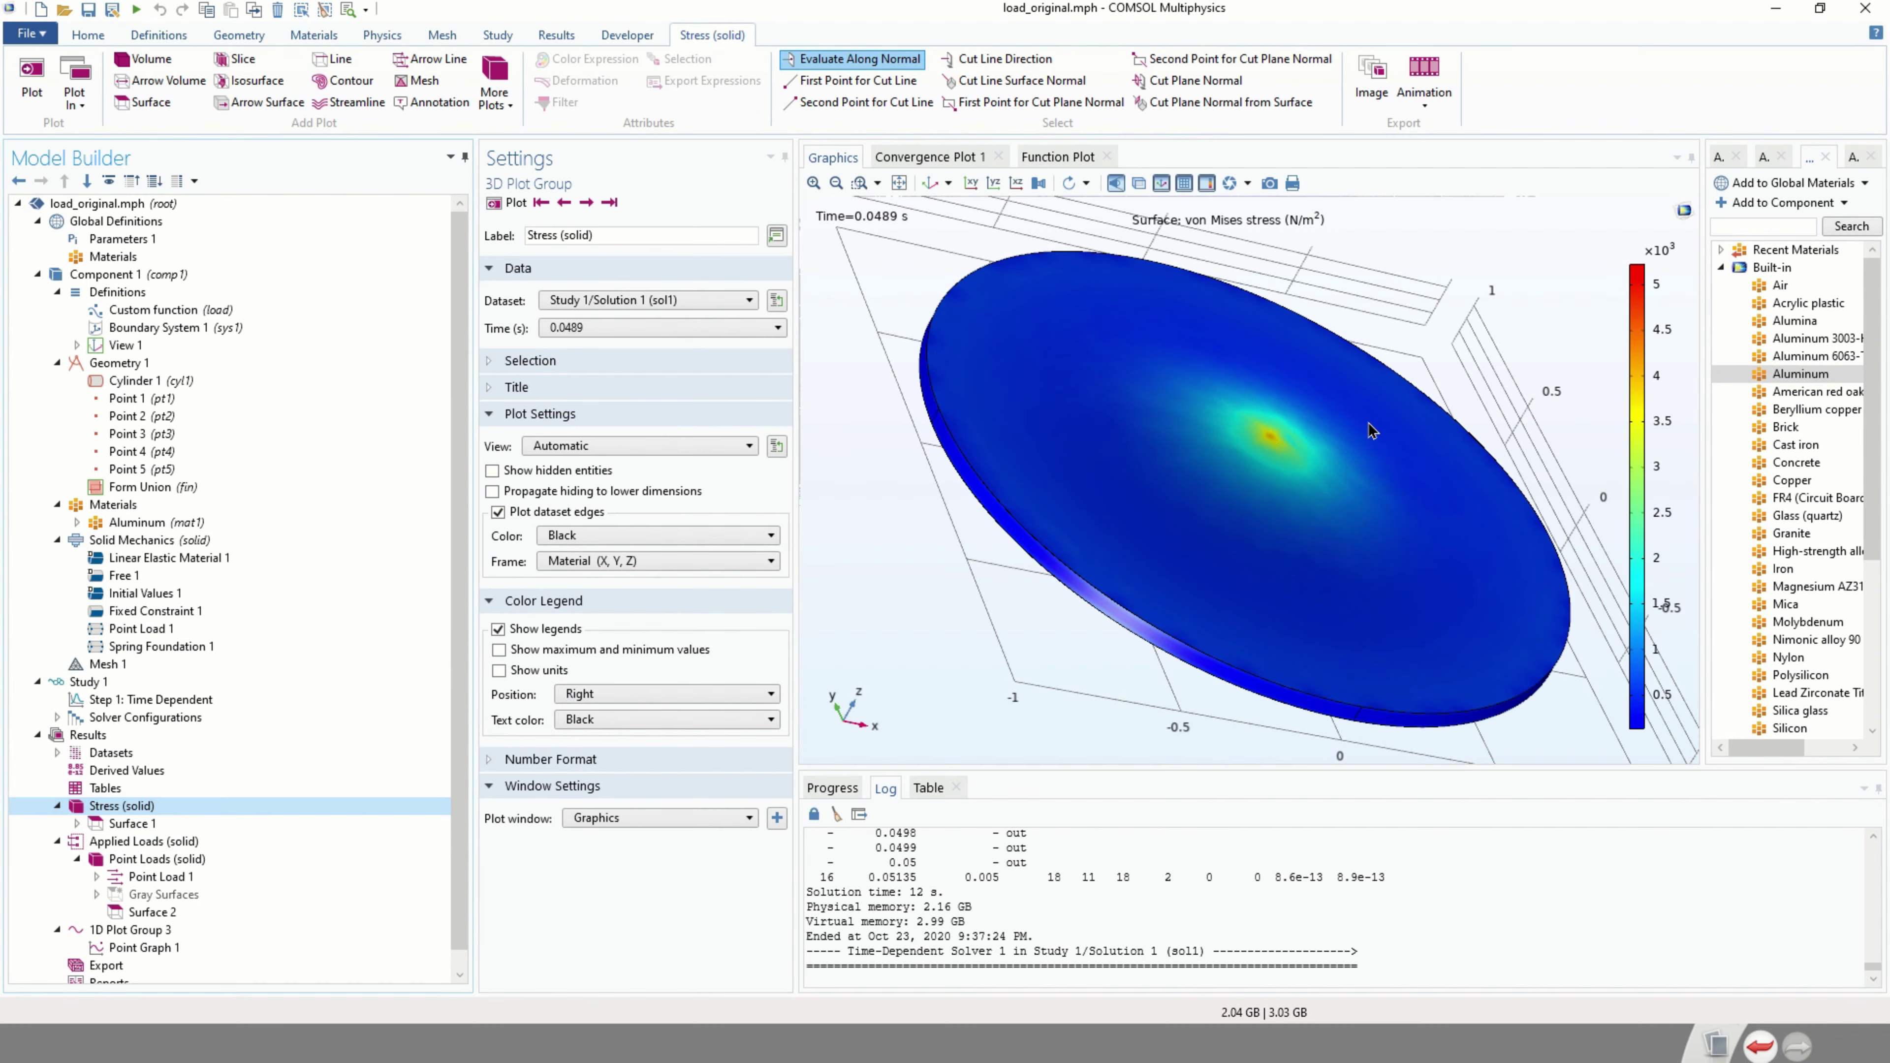
pyautogui.moveTo(1287, 455); pyautogui.dragTo(1239, 406)
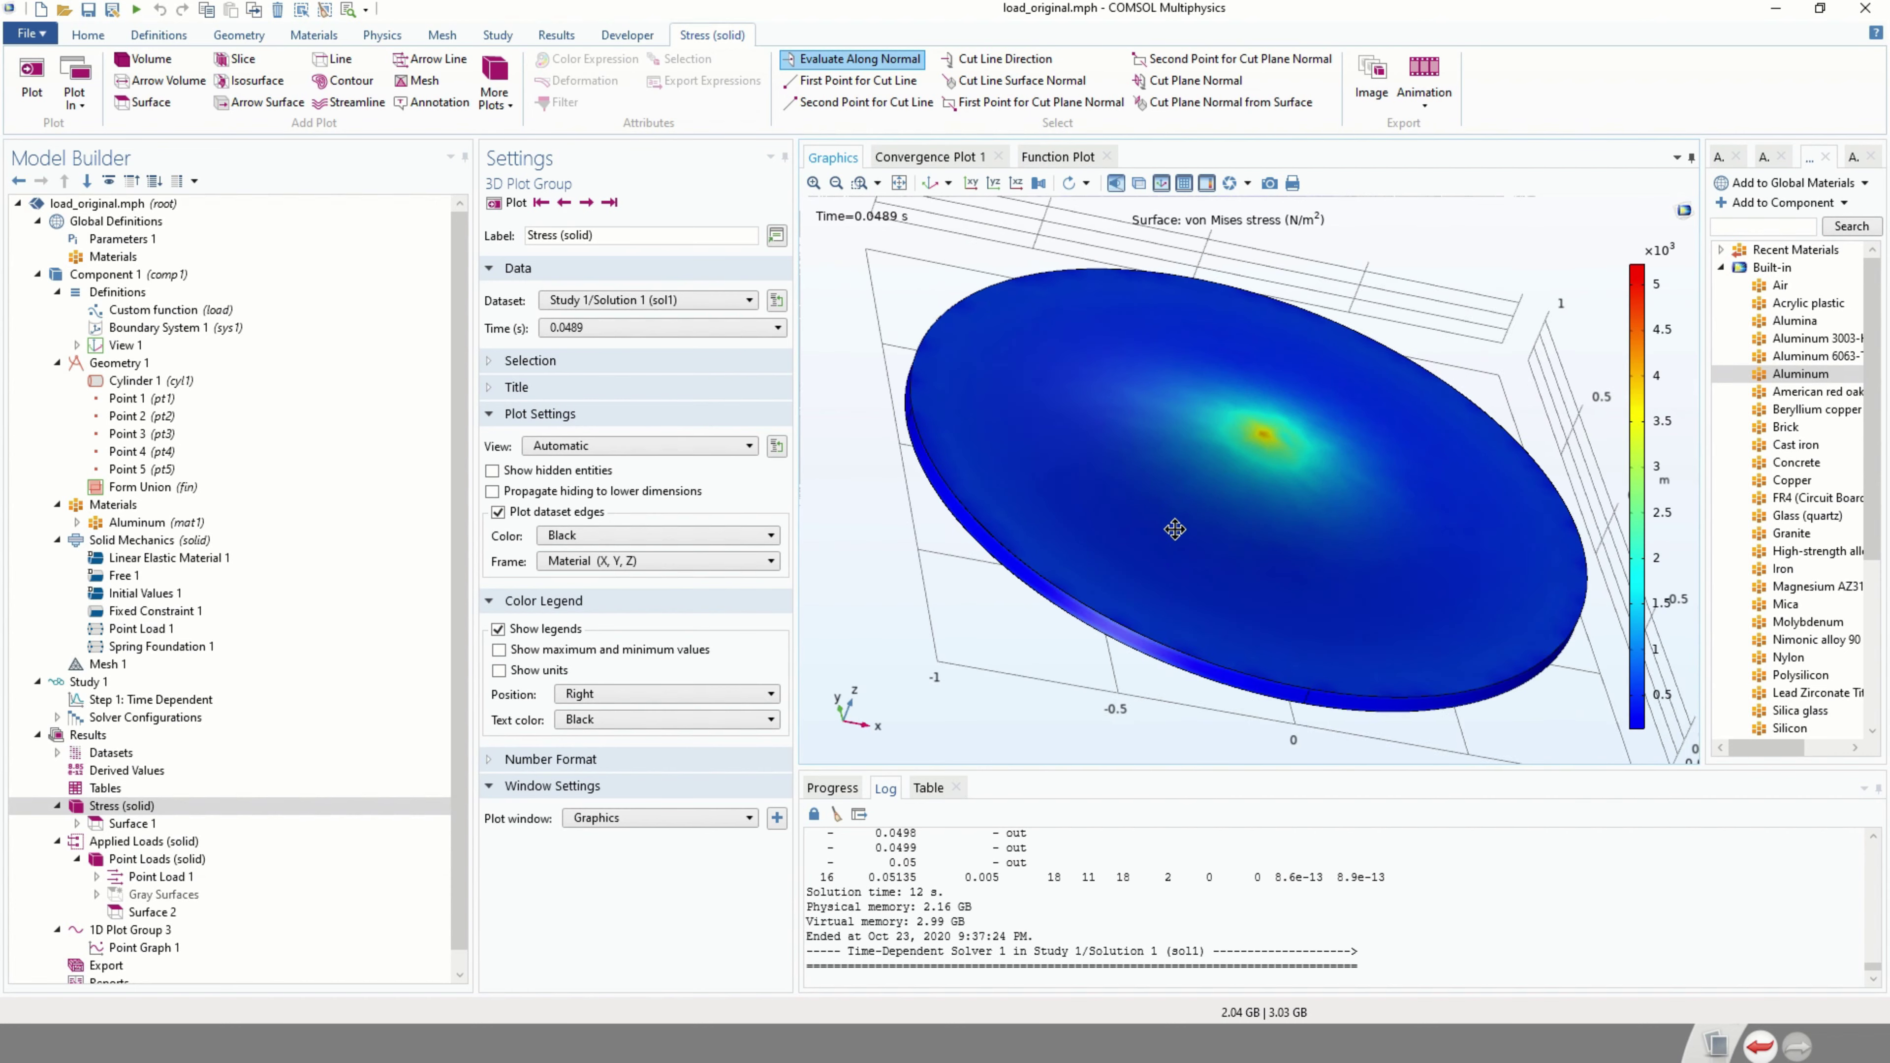
pyautogui.click(148, 930)
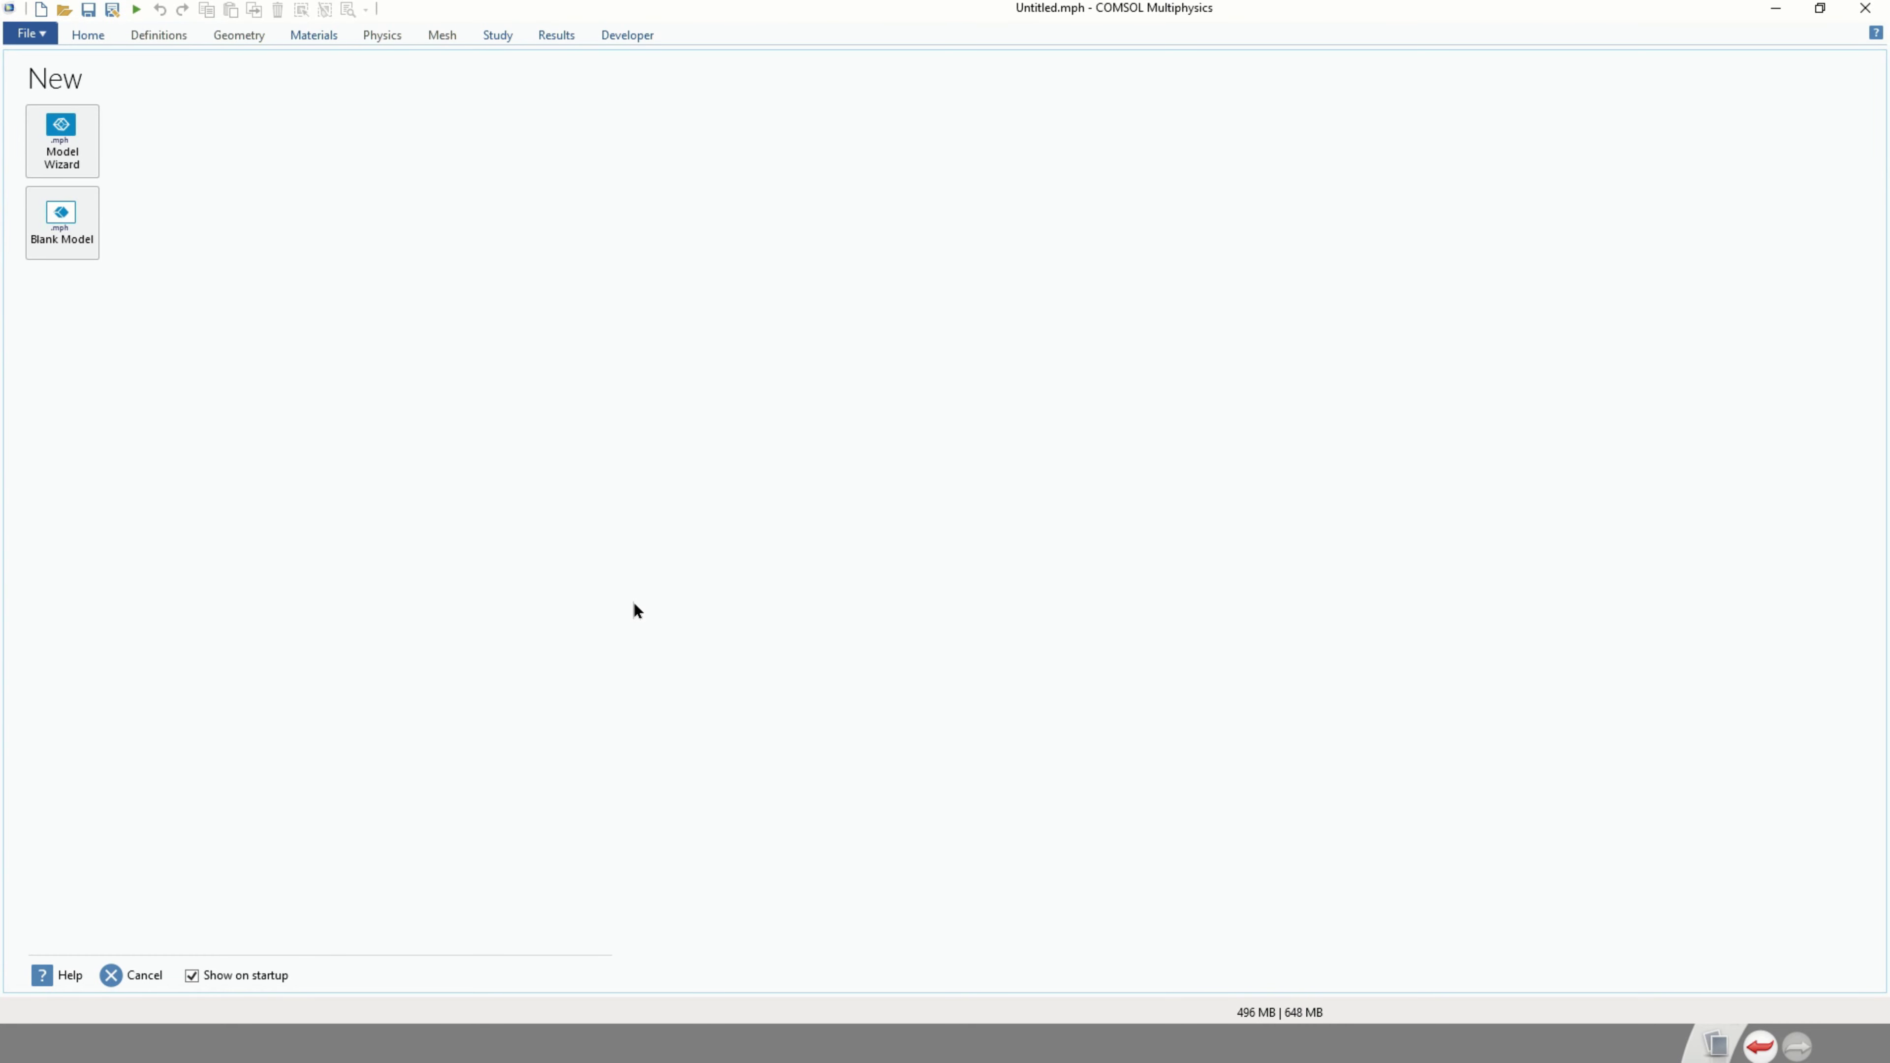
# Start a new 3D model with the Model Wizard and add the Solid Mechanics (solid) physics interface from Structural Mechanics.
pyautogui.click(71, 149)
pyautogui.click(68, 169)
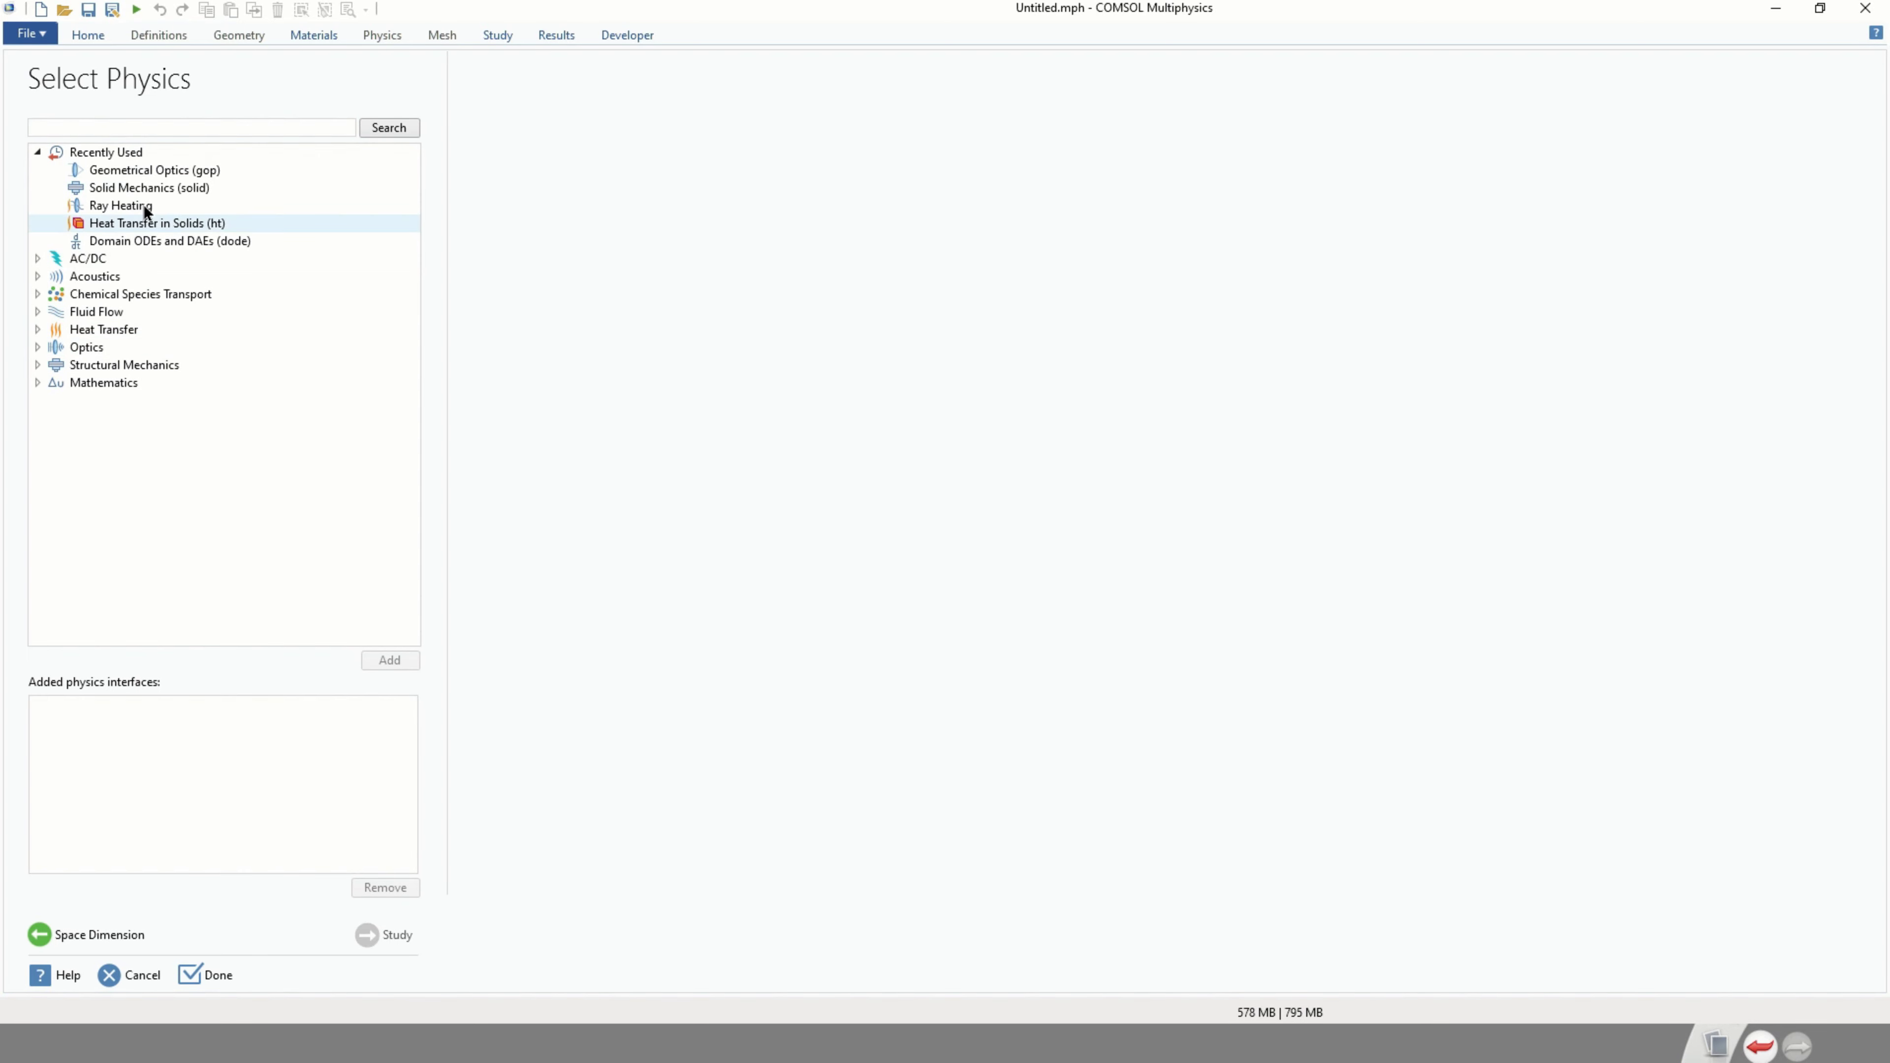
pyautogui.click(143, 188)
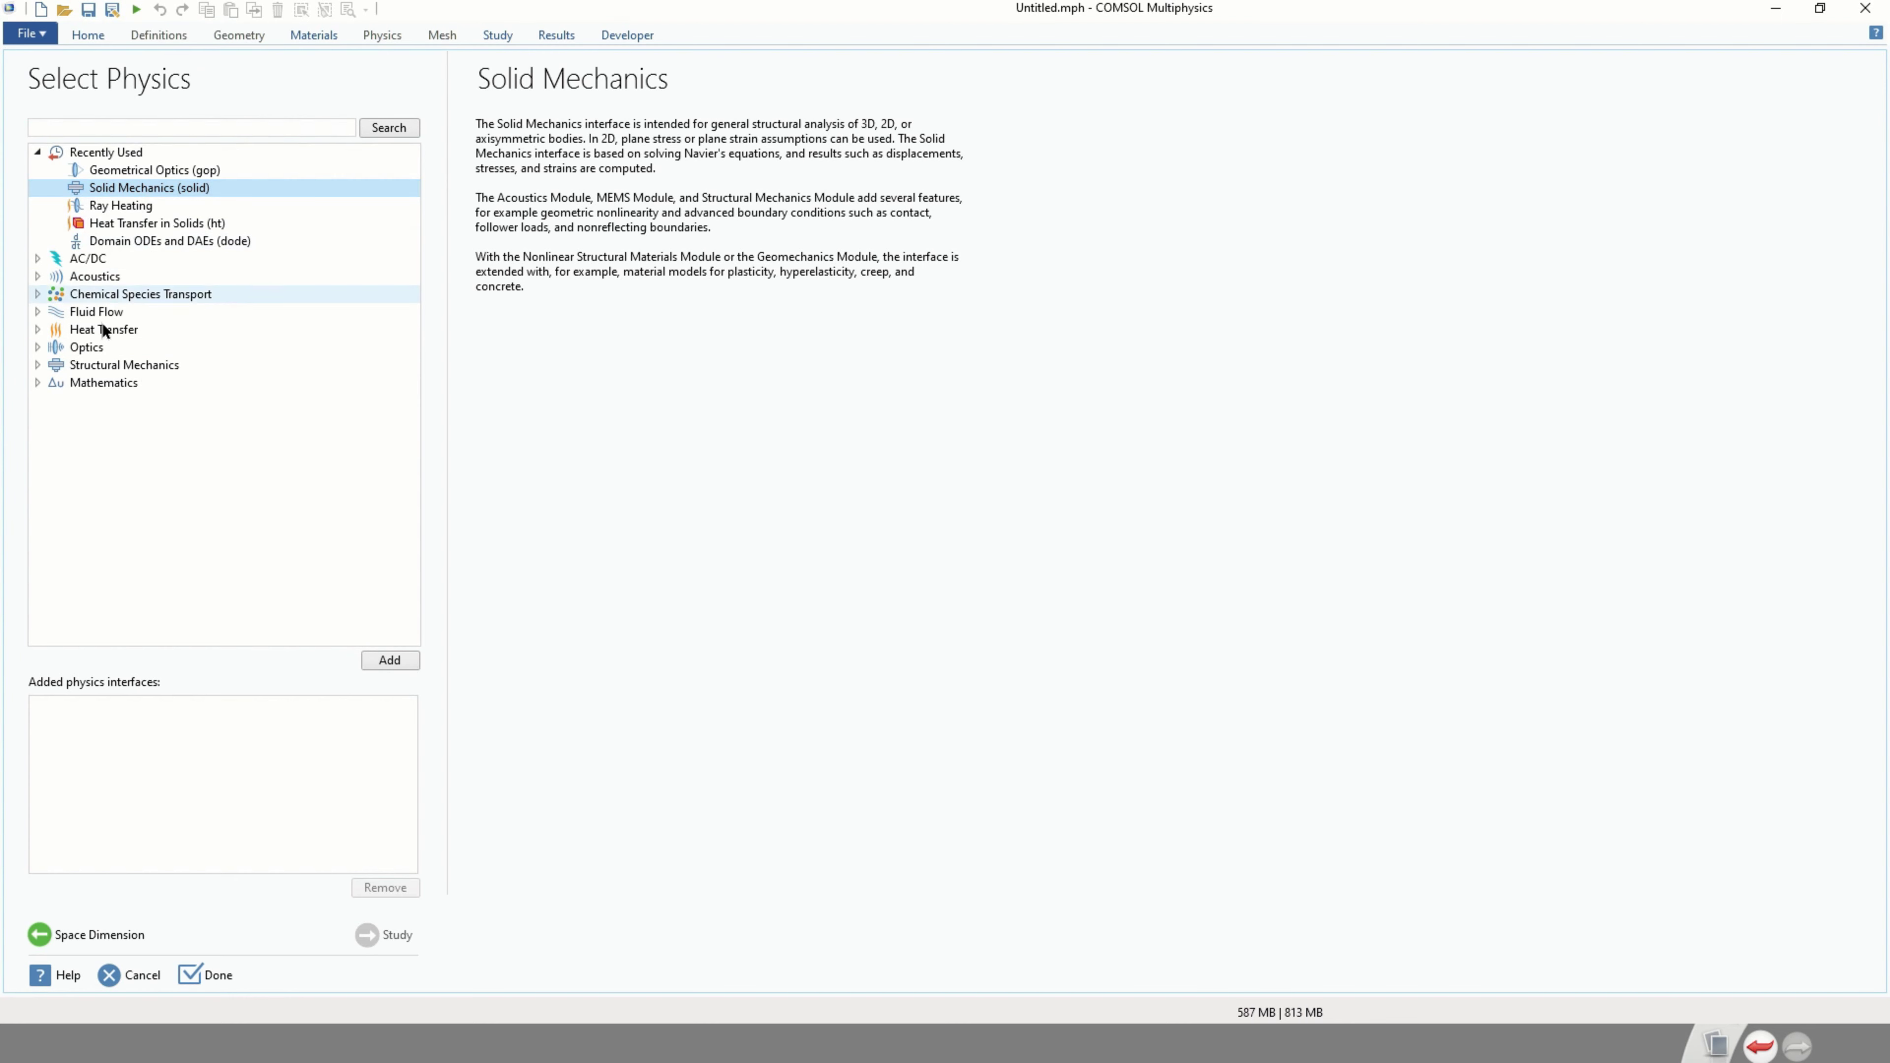
pyautogui.click(36, 367)
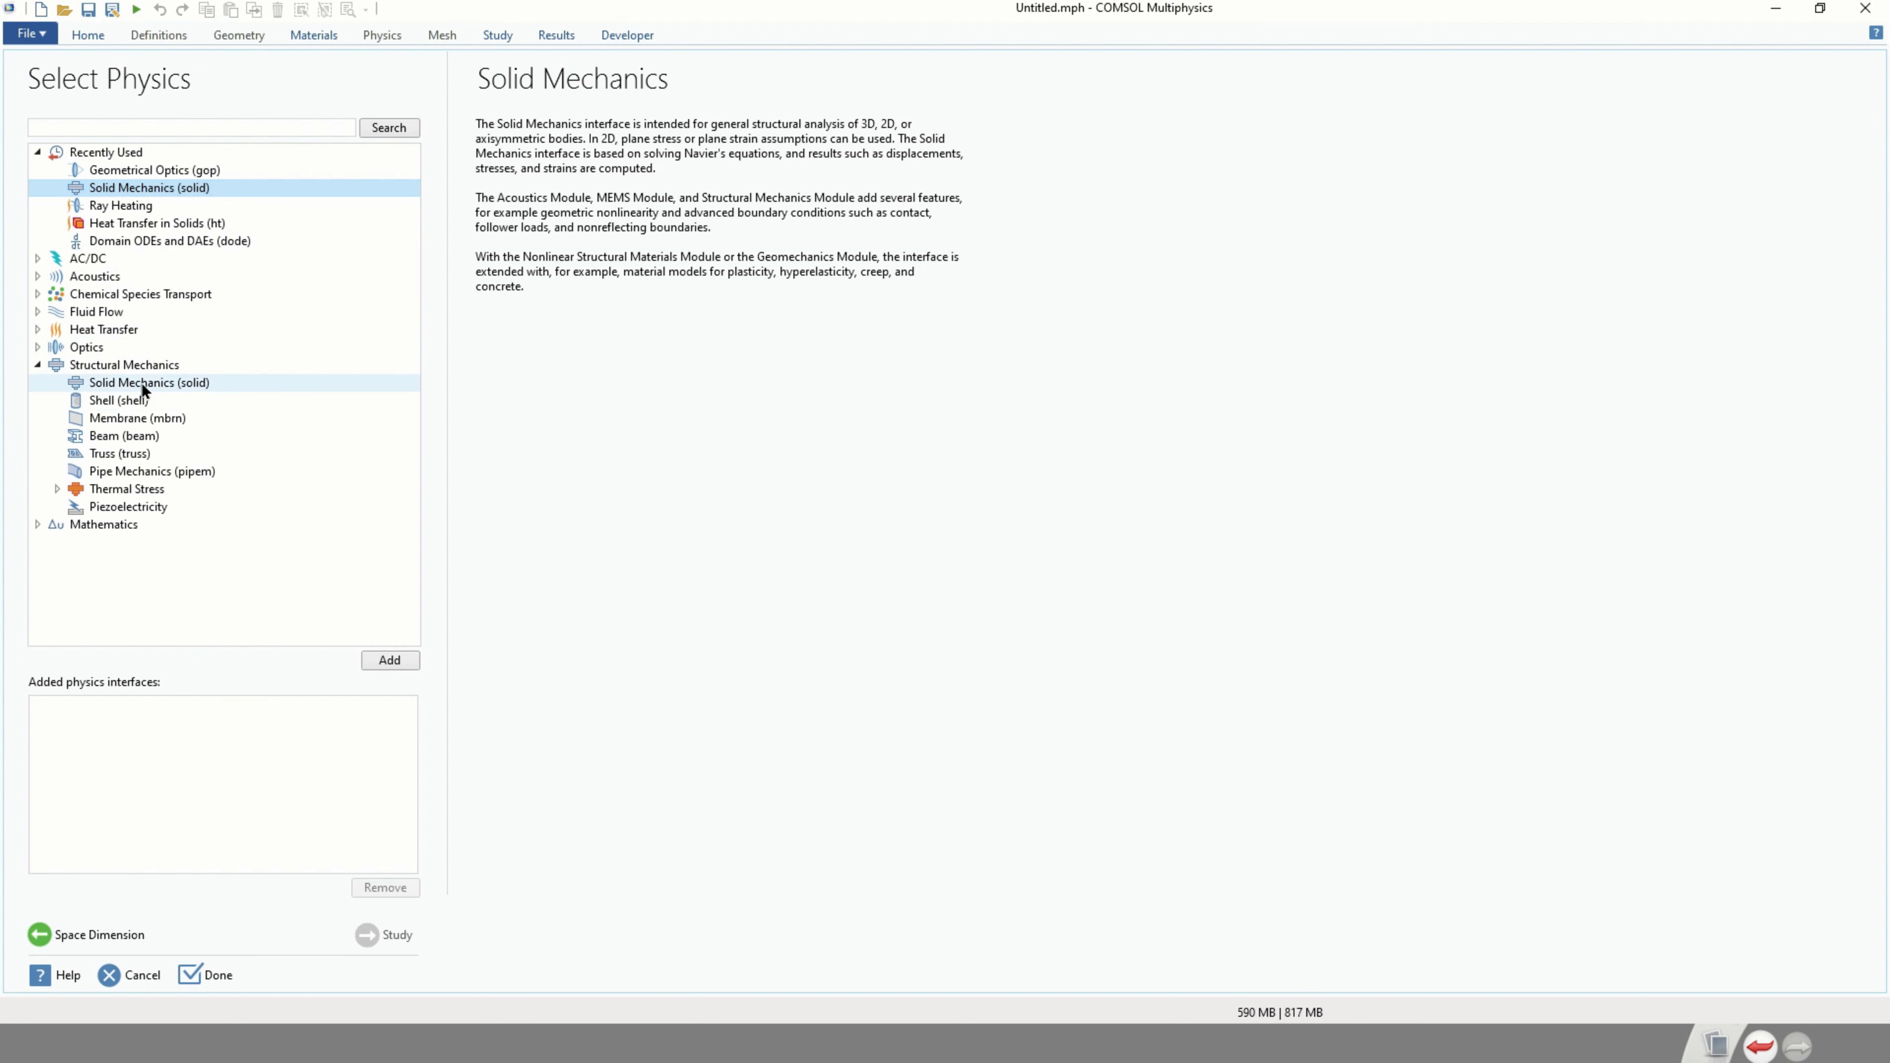
pyautogui.click(170, 382)
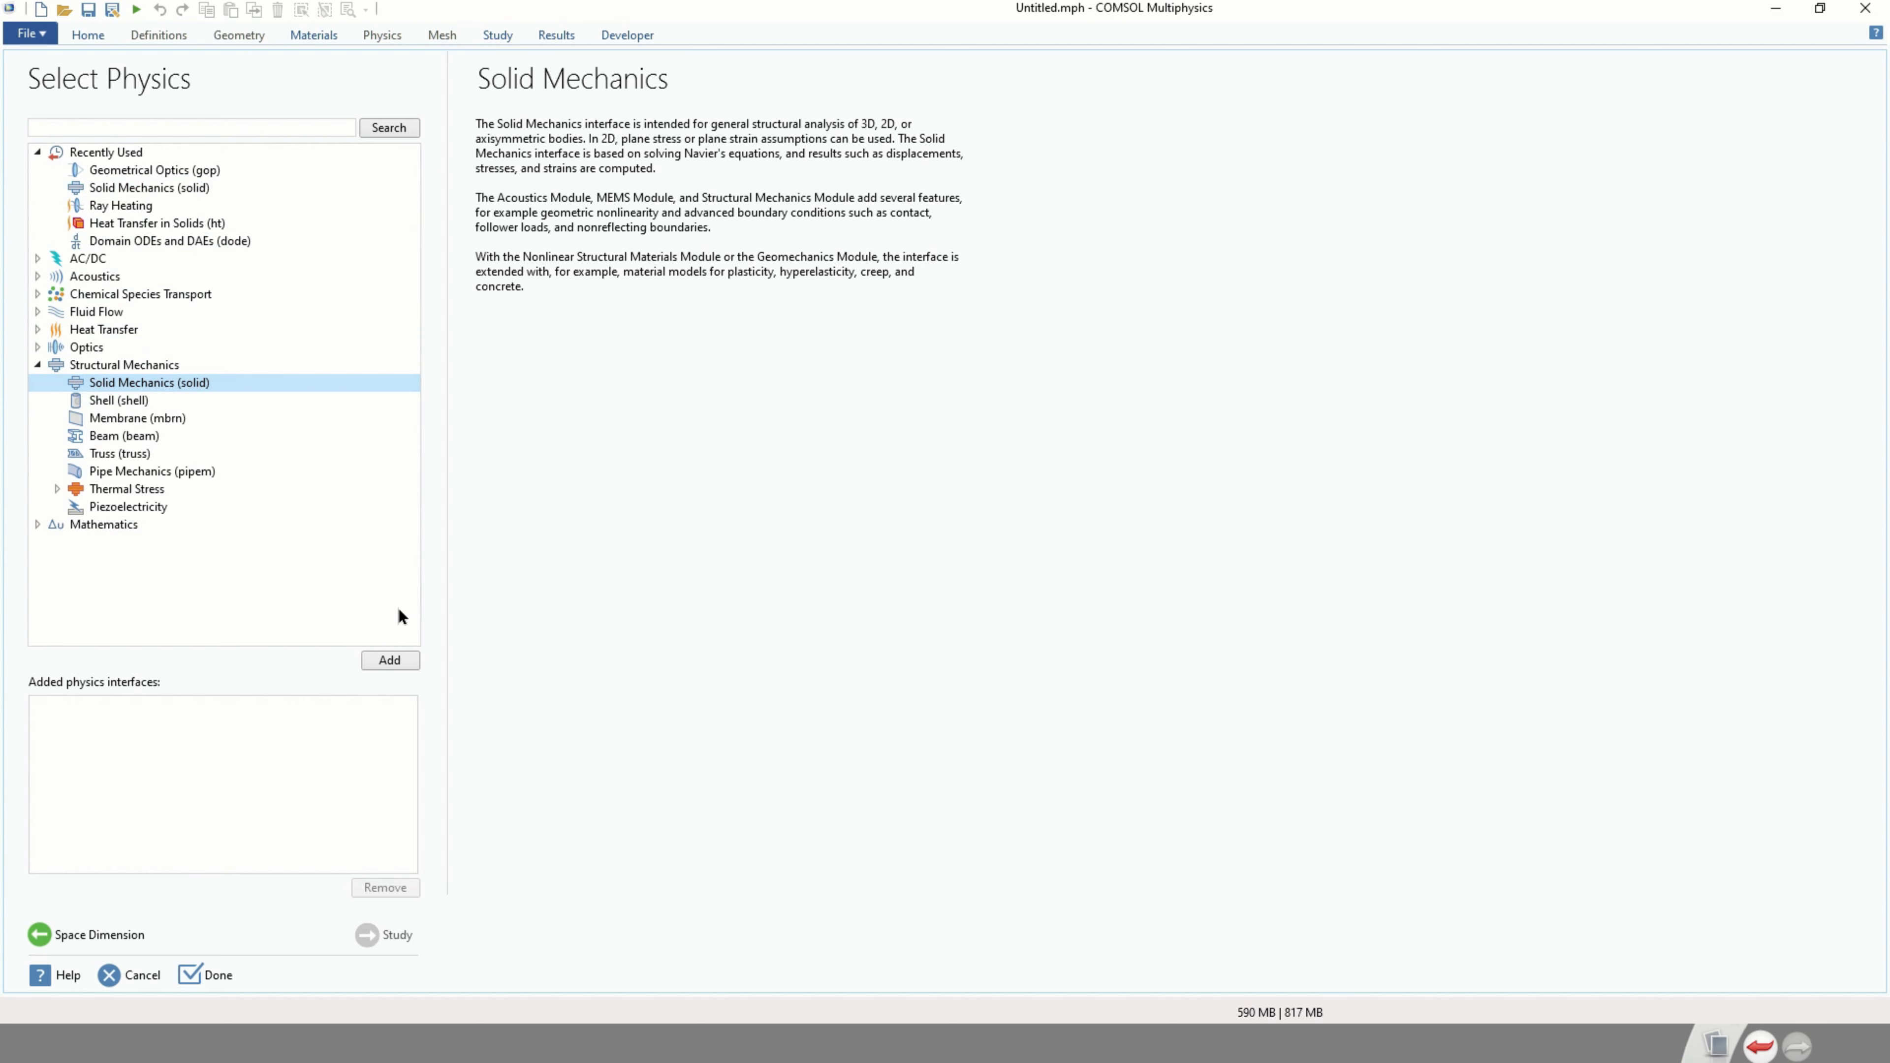
pyautogui.click(394, 659)
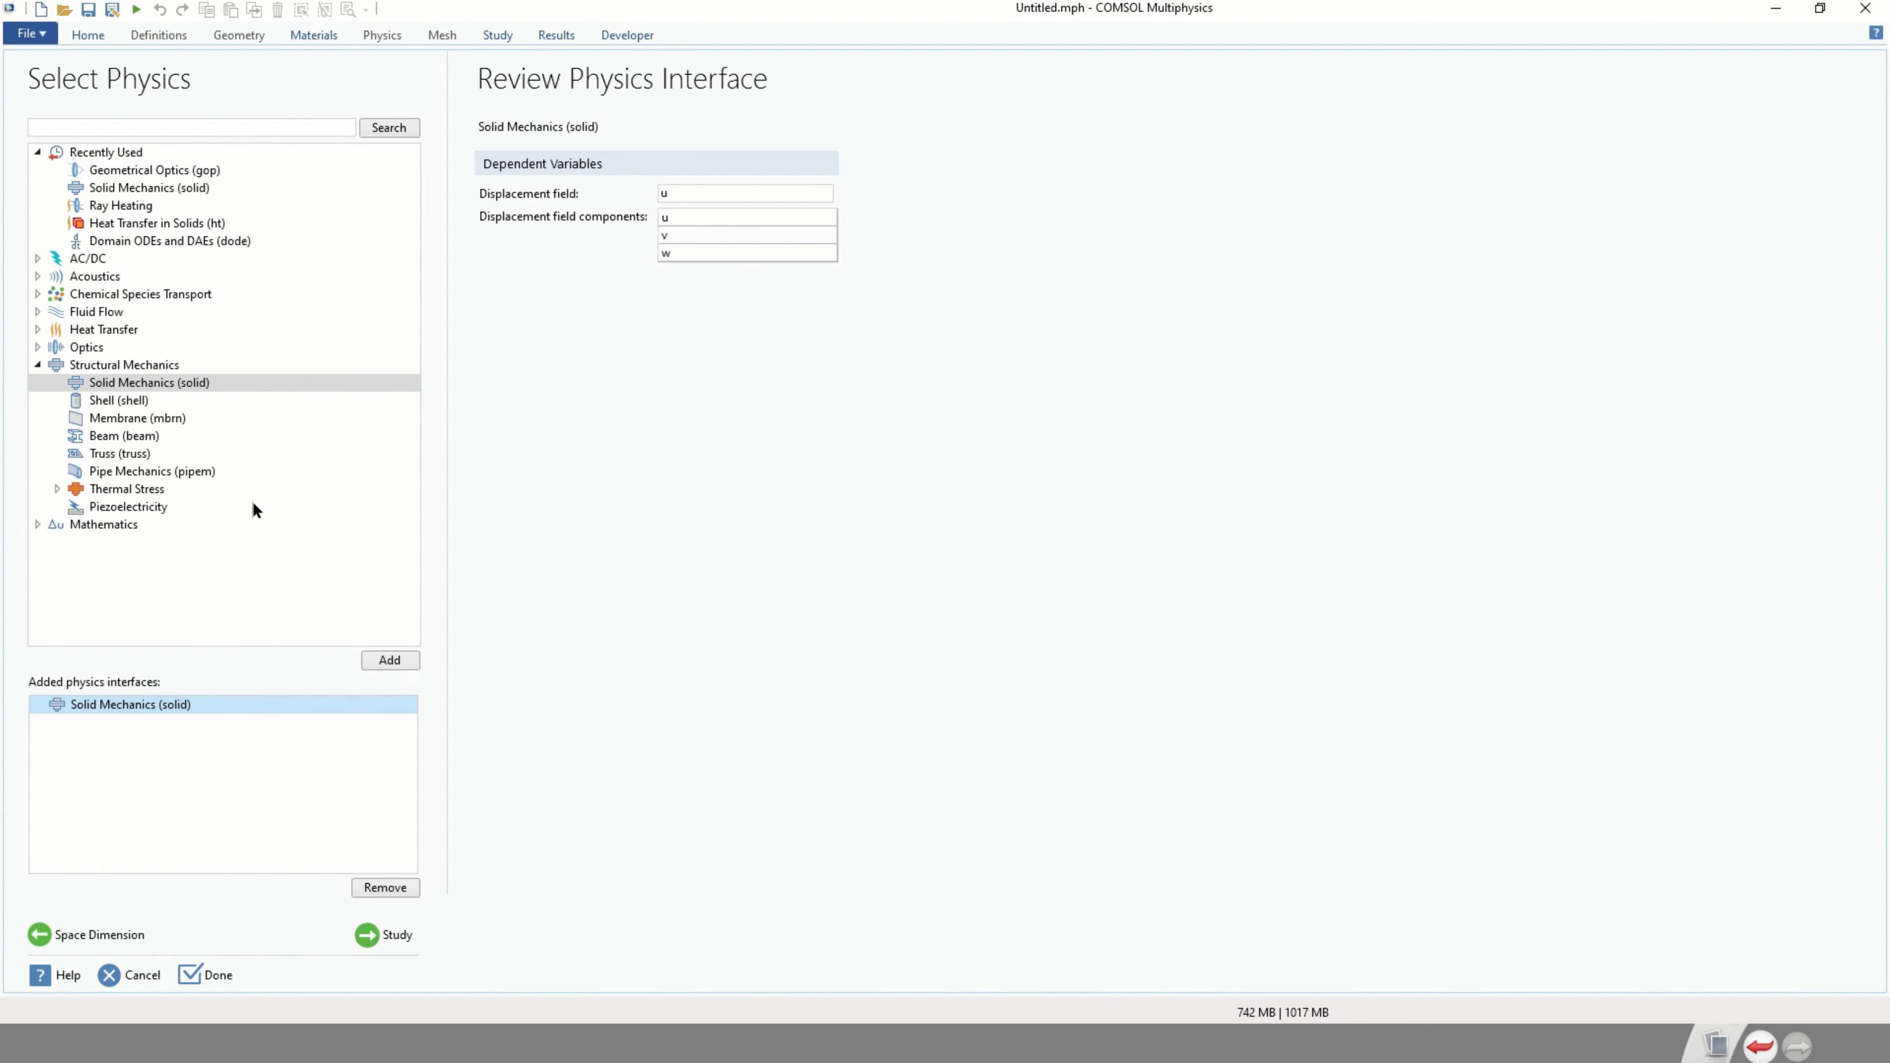
# Choose a Time Dependent study for the model and finish the wizard.
pyautogui.click(390, 932)
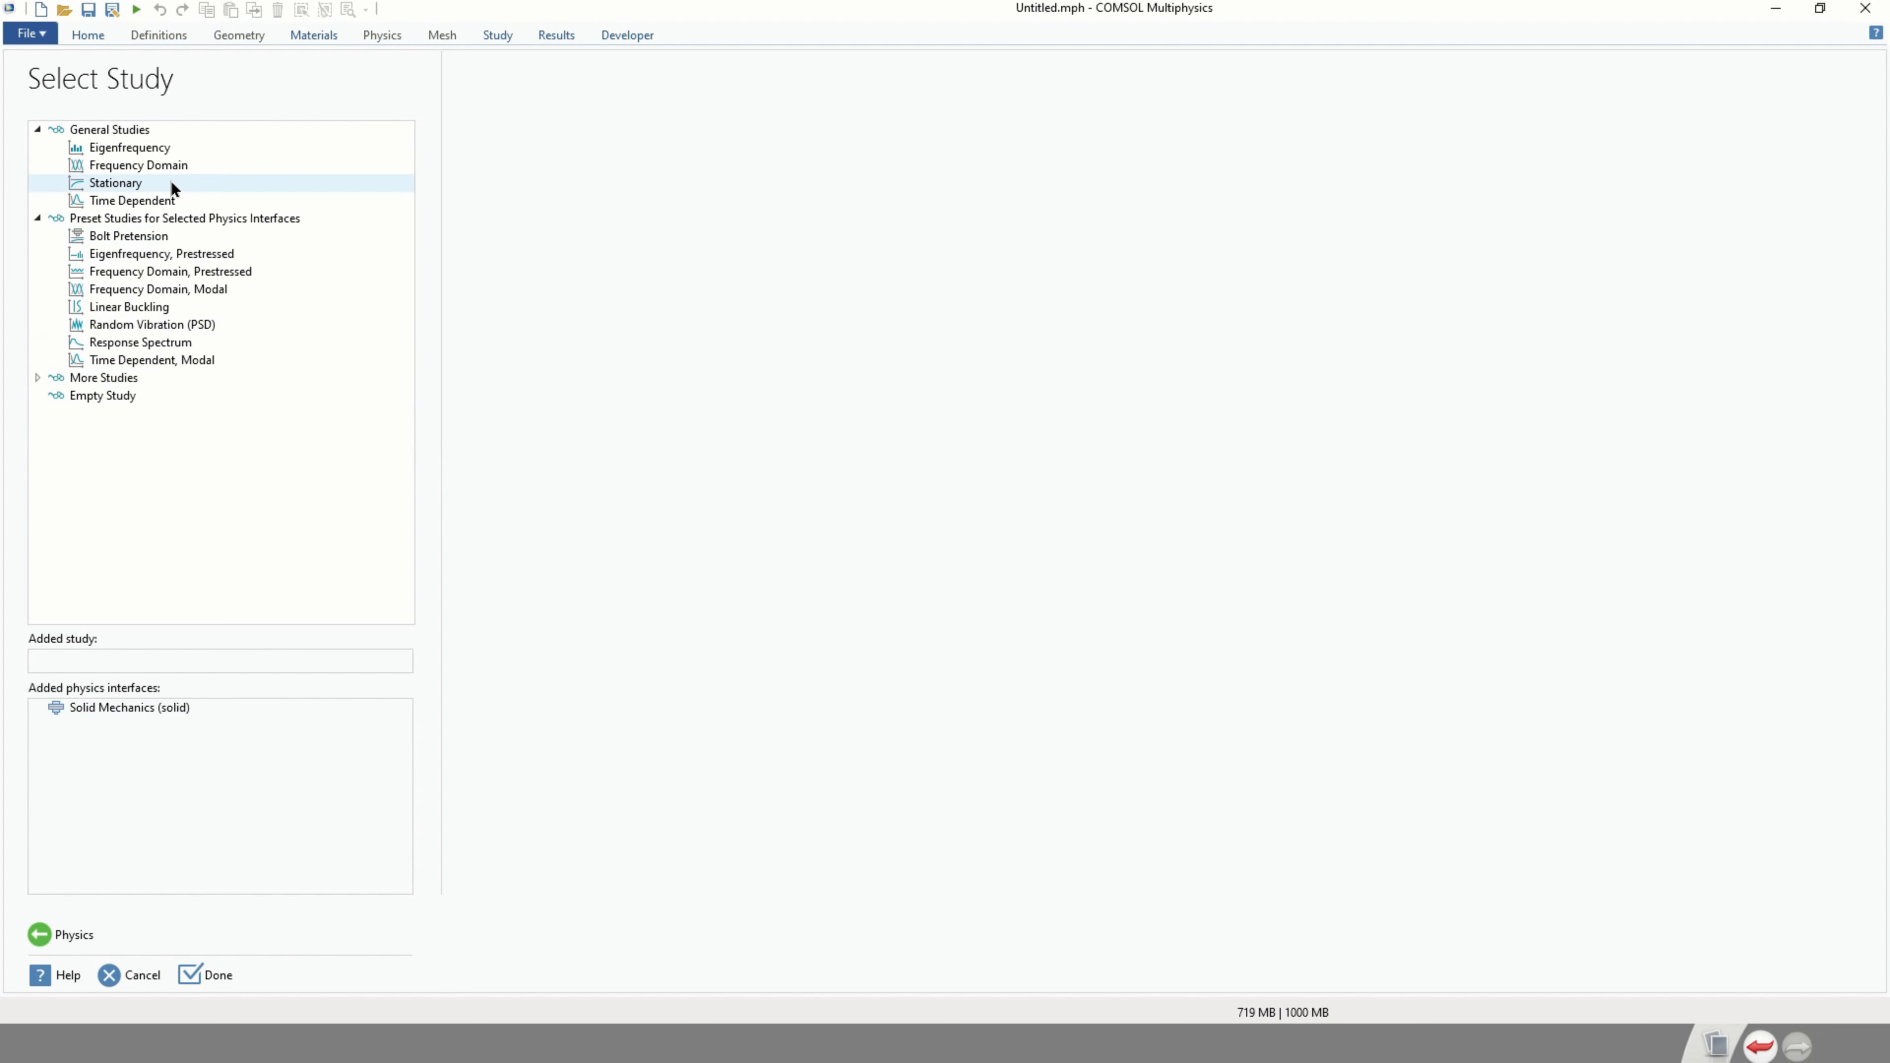
pyautogui.click(156, 200)
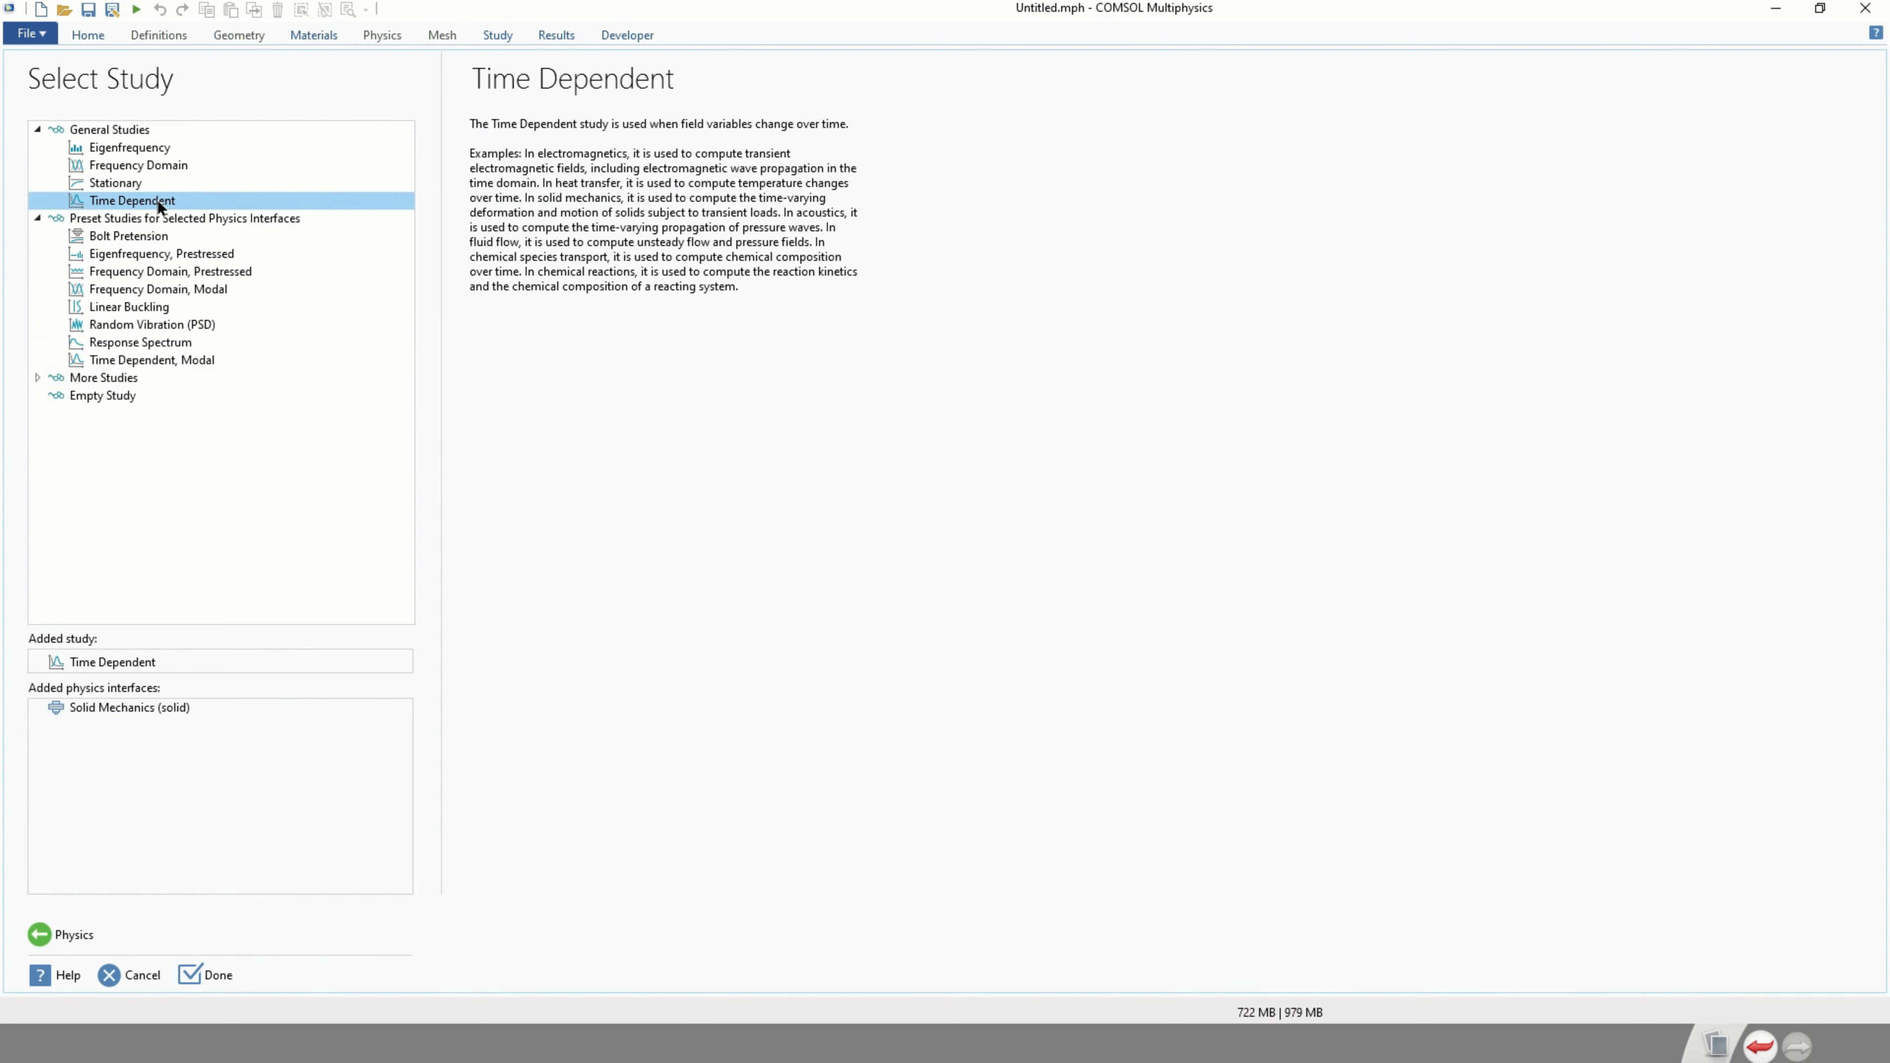
pyautogui.click(218, 979)
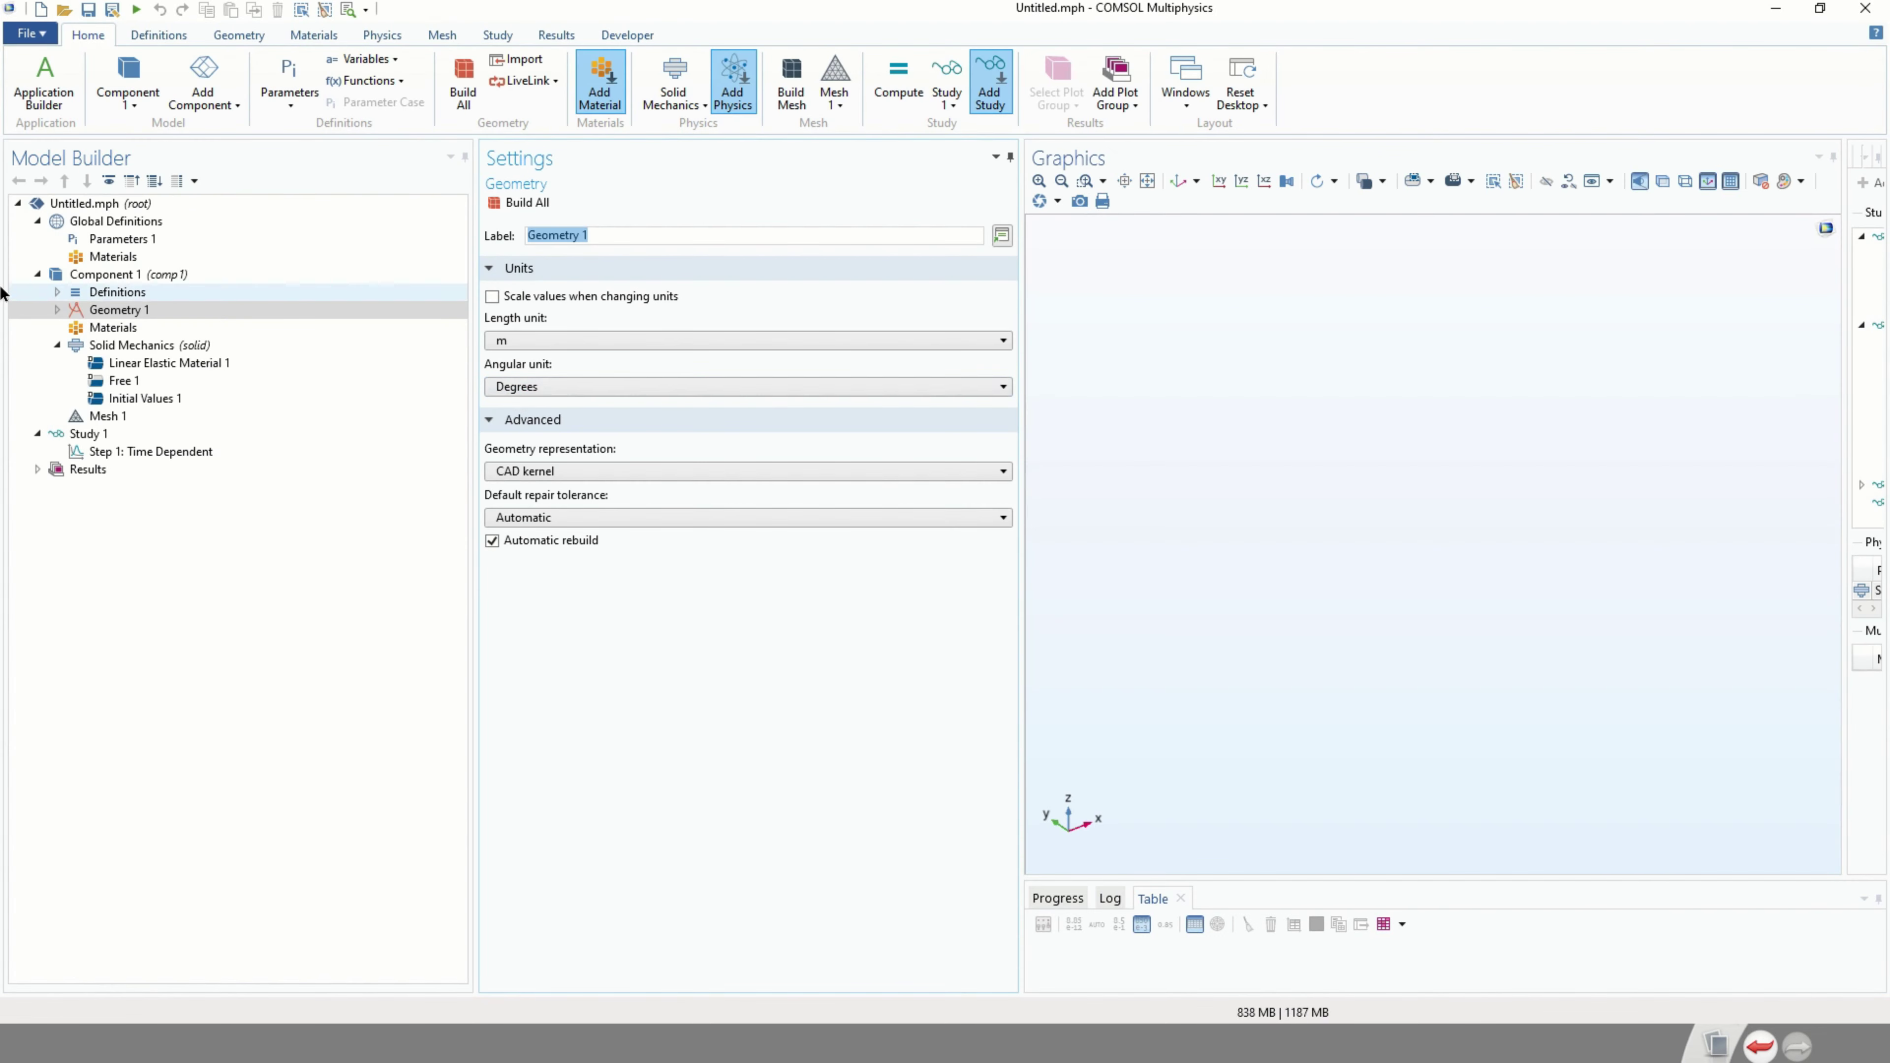
# Add a solid cylinder to Geometry 1 with radius 1 m and height 0.05 m, and build it.
pyautogui.click(68, 313)
pyautogui.click(57, 309)
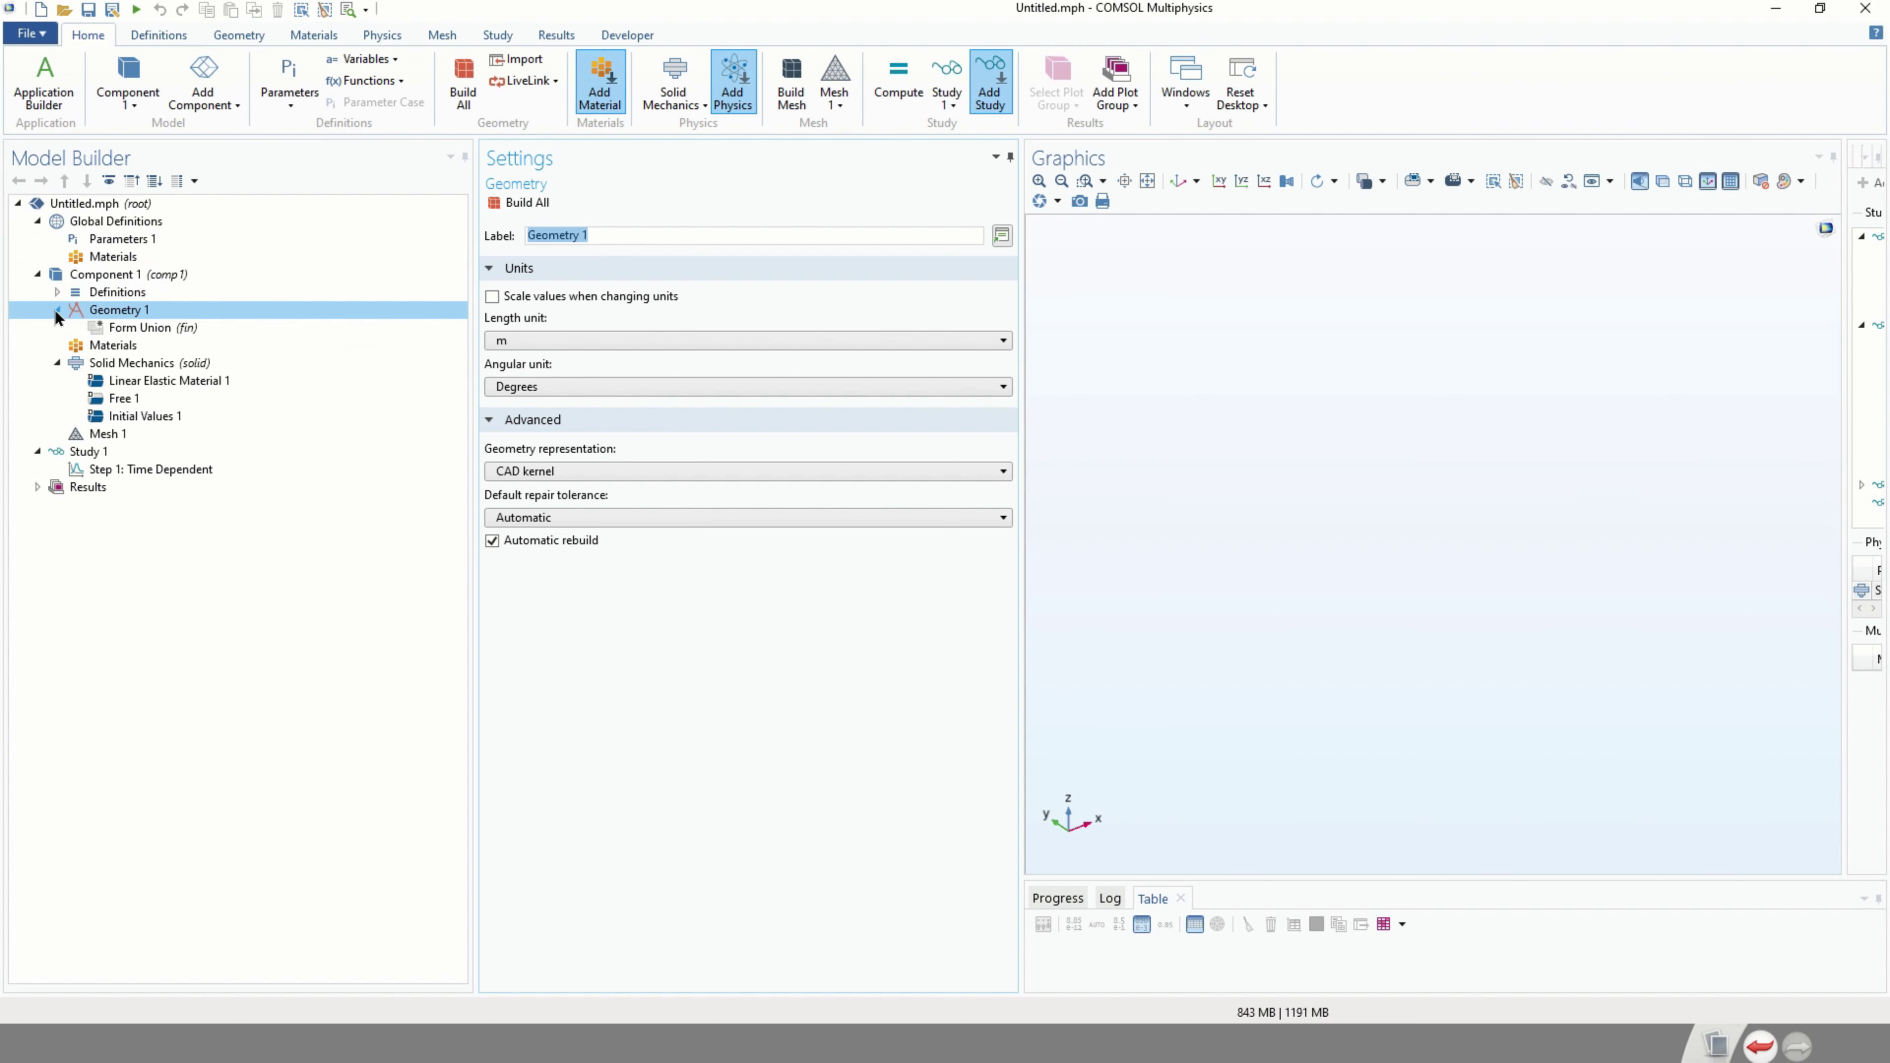
pyautogui.rightClick(143, 308)
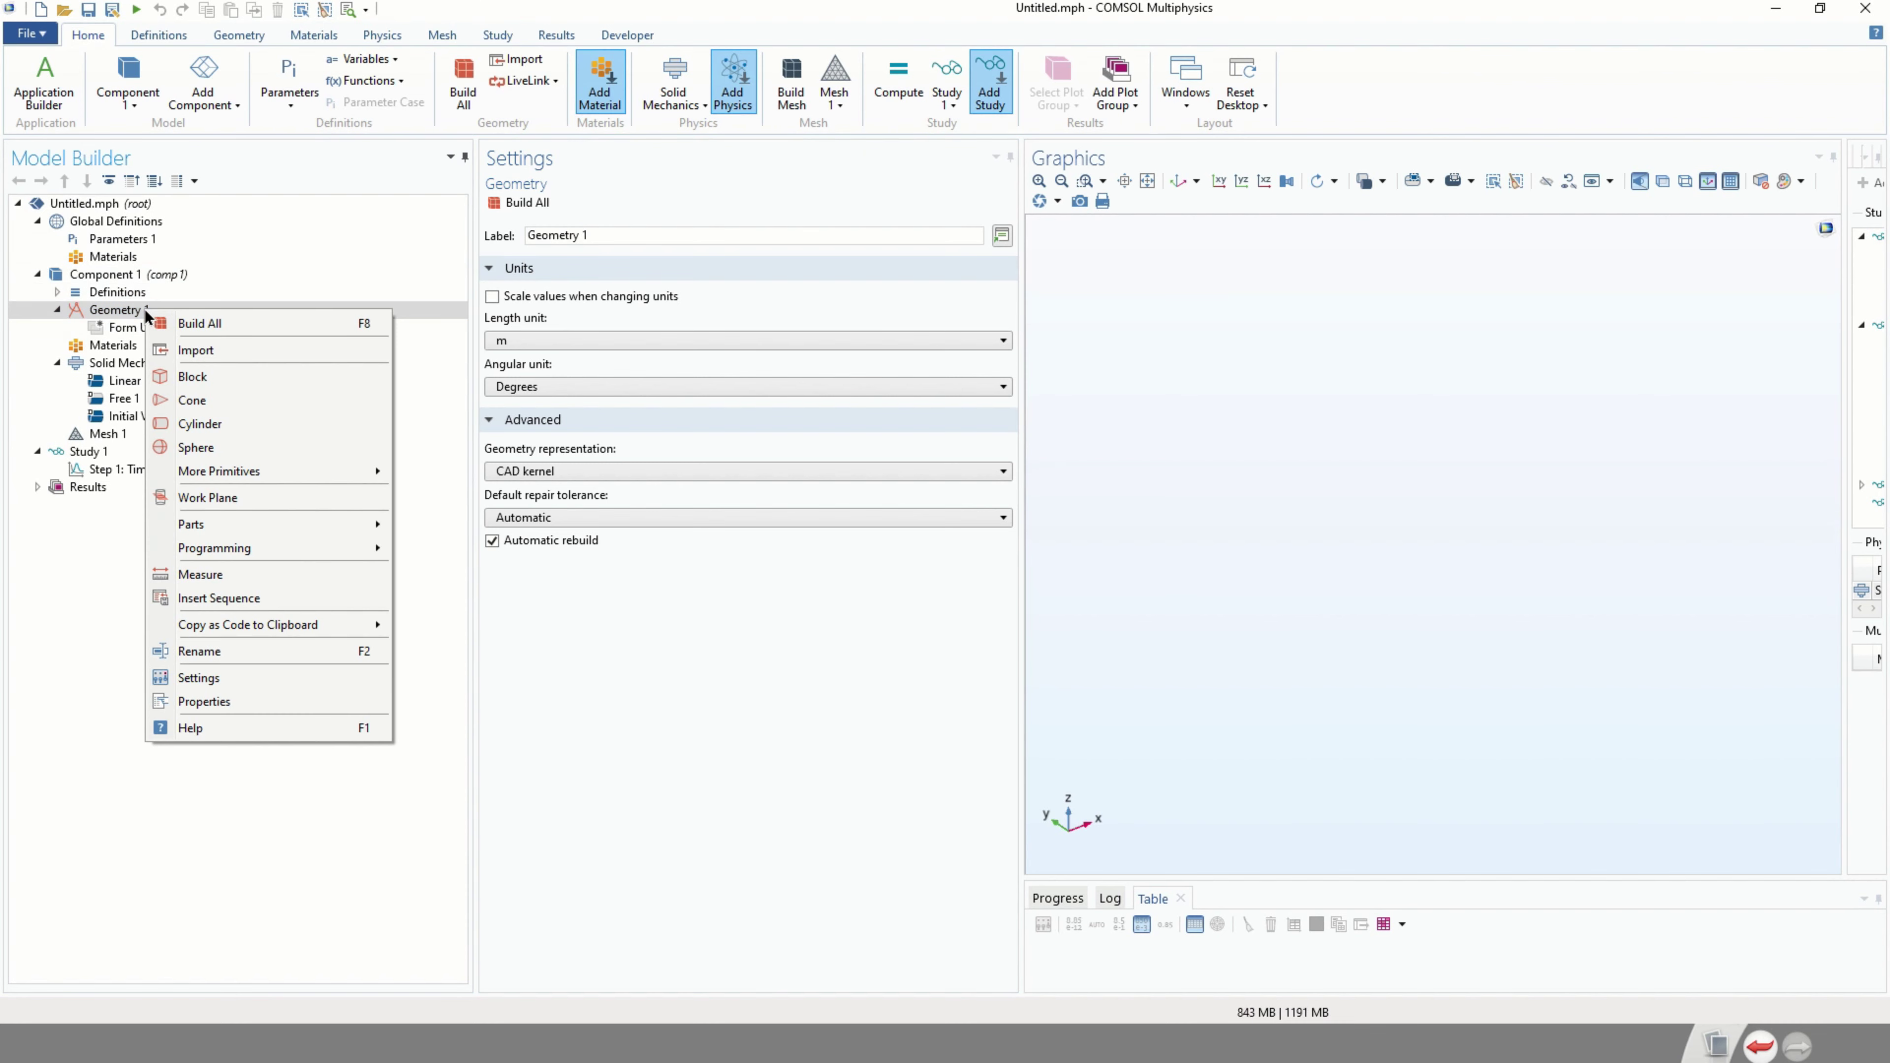
pyautogui.click(232, 417)
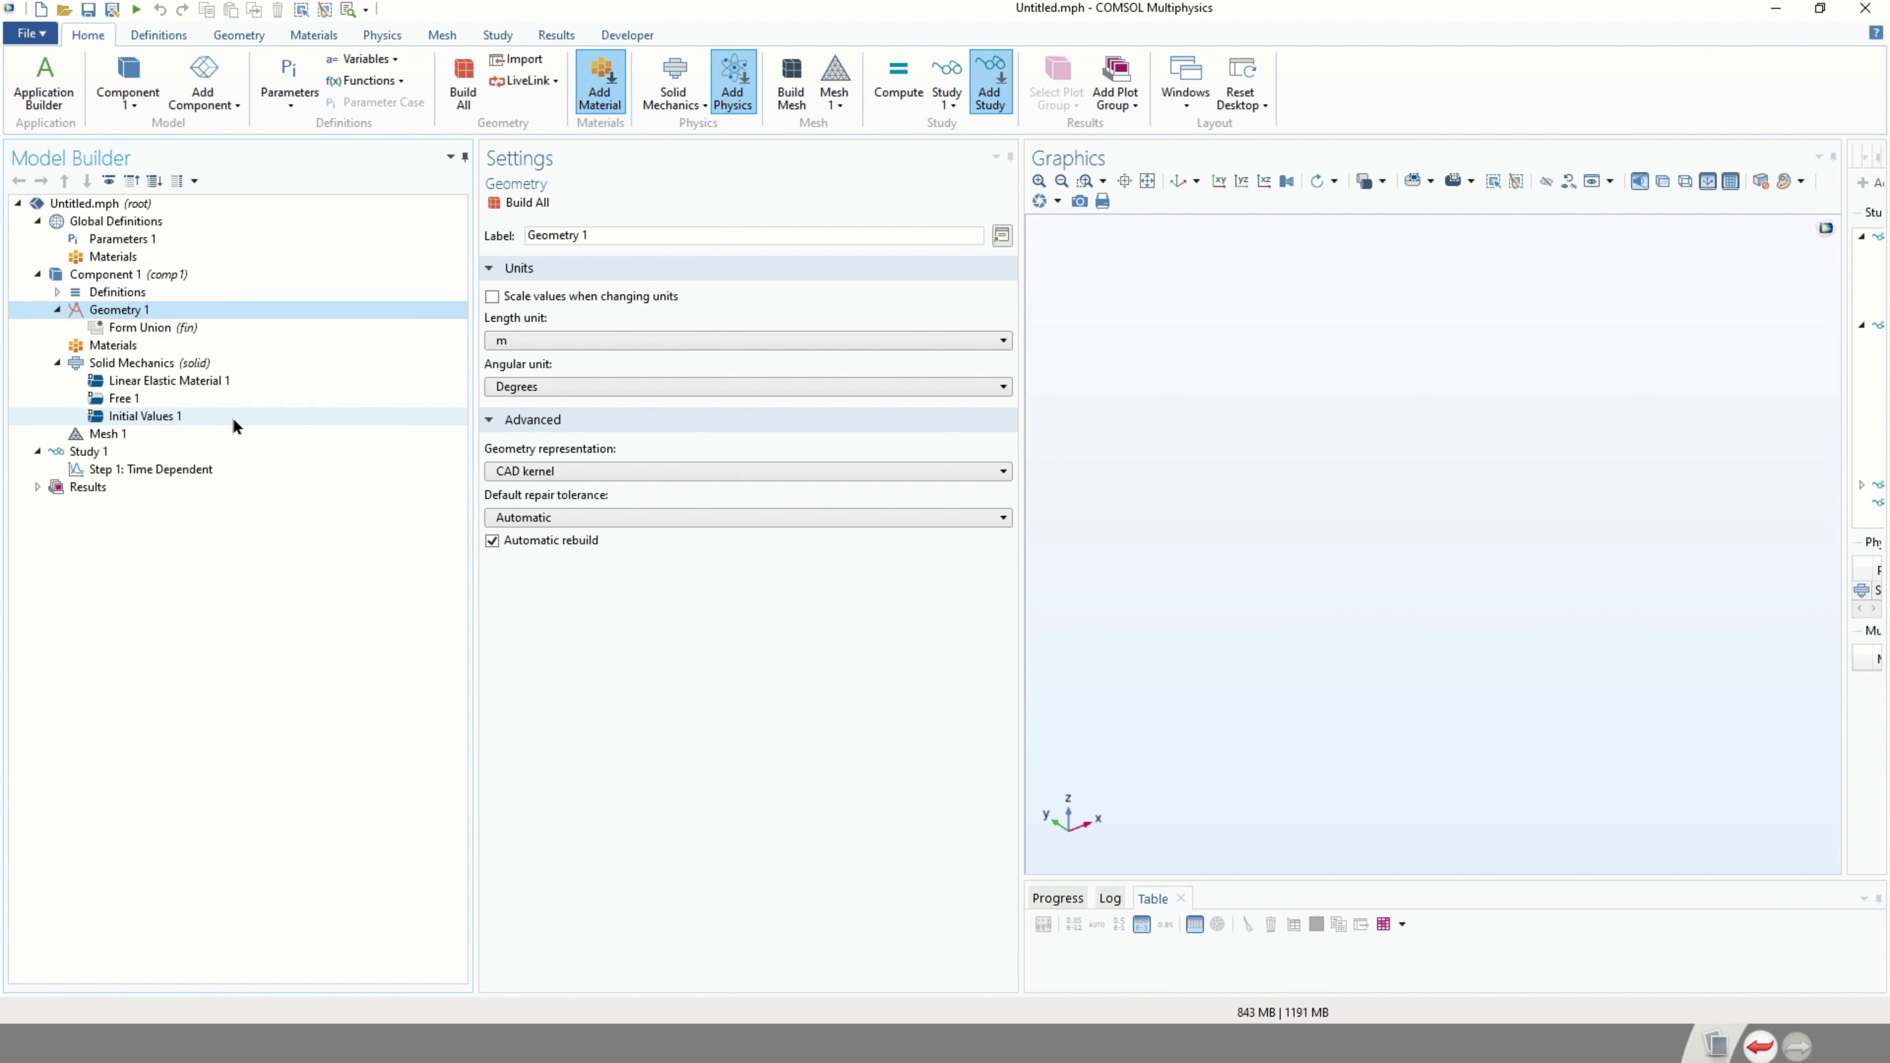
pyautogui.click(577, 361)
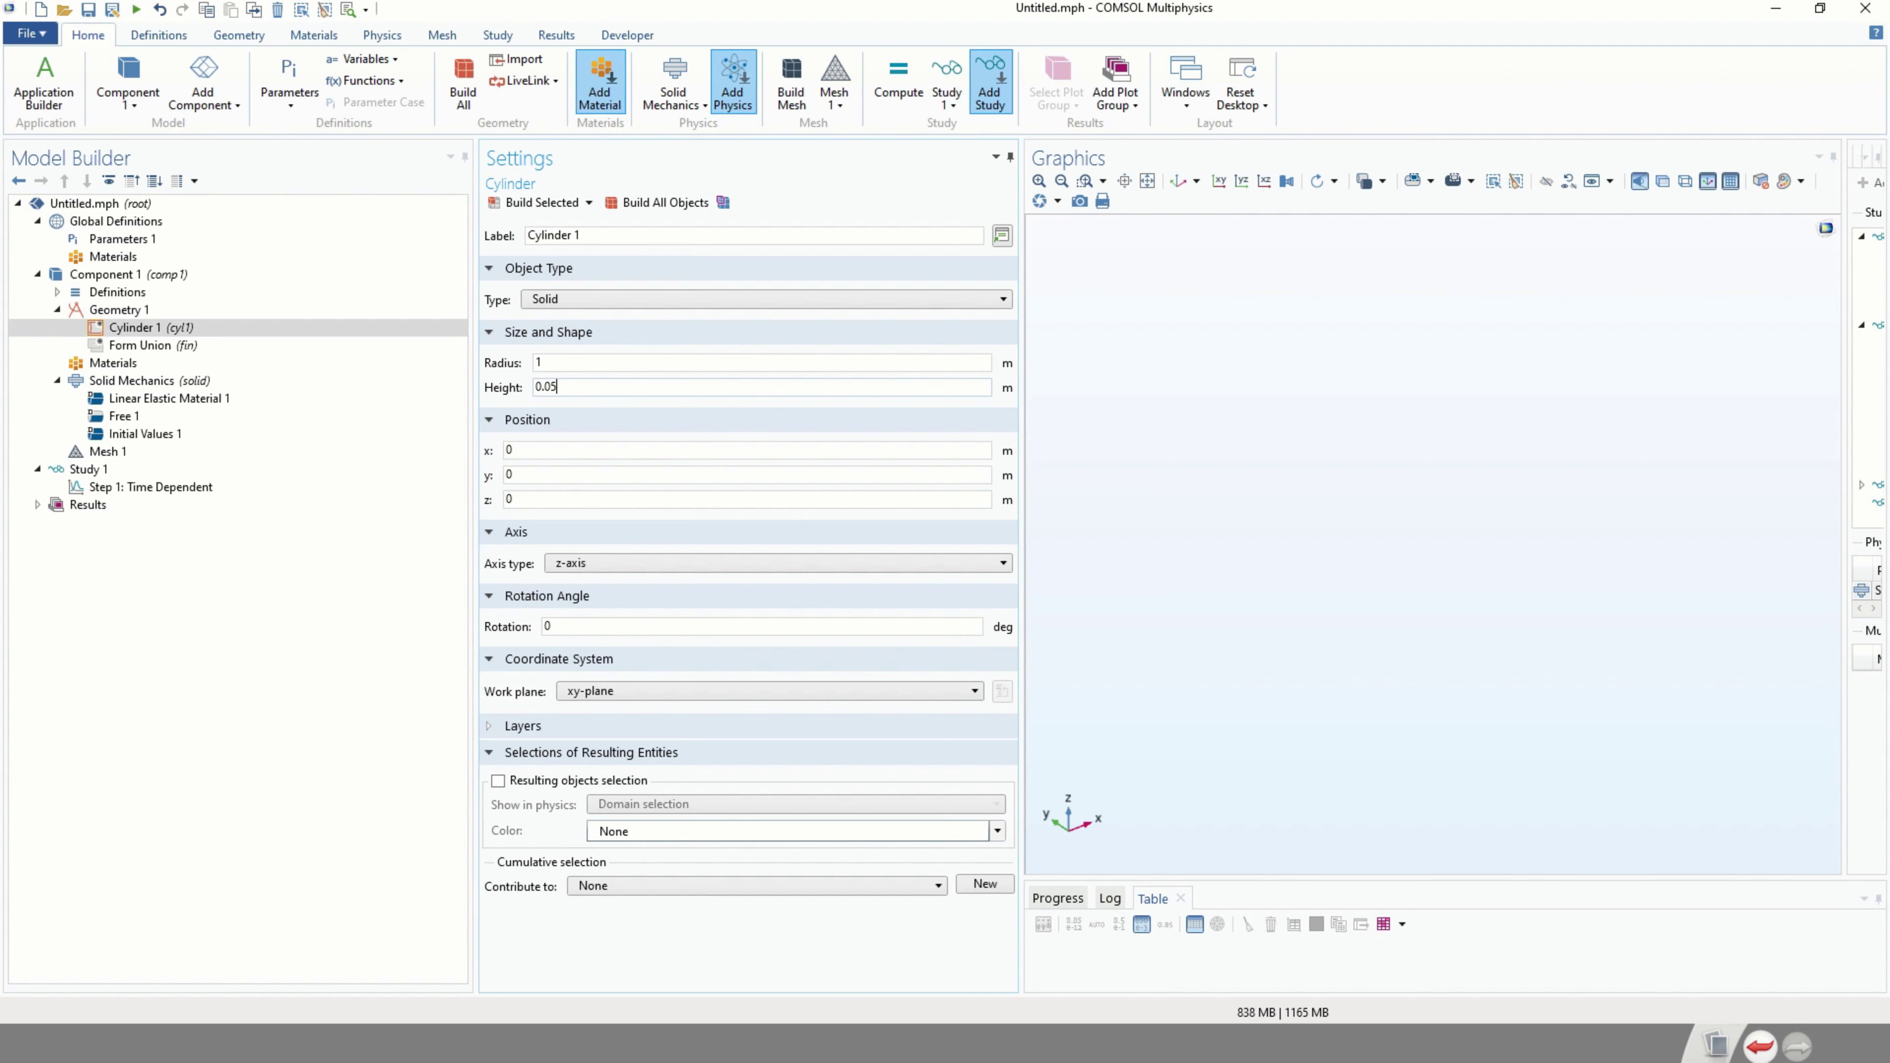
pyautogui.click(521, 202)
pyautogui.moveTo(1161, 357)
pyautogui.mouseDown()
pyautogui.moveTo(1253, 401)
pyautogui.moveTo(1160, 467)
pyautogui.moveTo(1316, 485)
pyautogui.moveTo(1218, 409)
pyautogui.moveTo(1393, 500)
pyautogui.moveTo(1202, 401)
pyautogui.moveTo(1375, 535)
pyautogui.moveTo(1240, 405)
pyautogui.moveTo(1443, 560)
pyautogui.moveTo(1339, 543)
pyautogui.mouseUp()
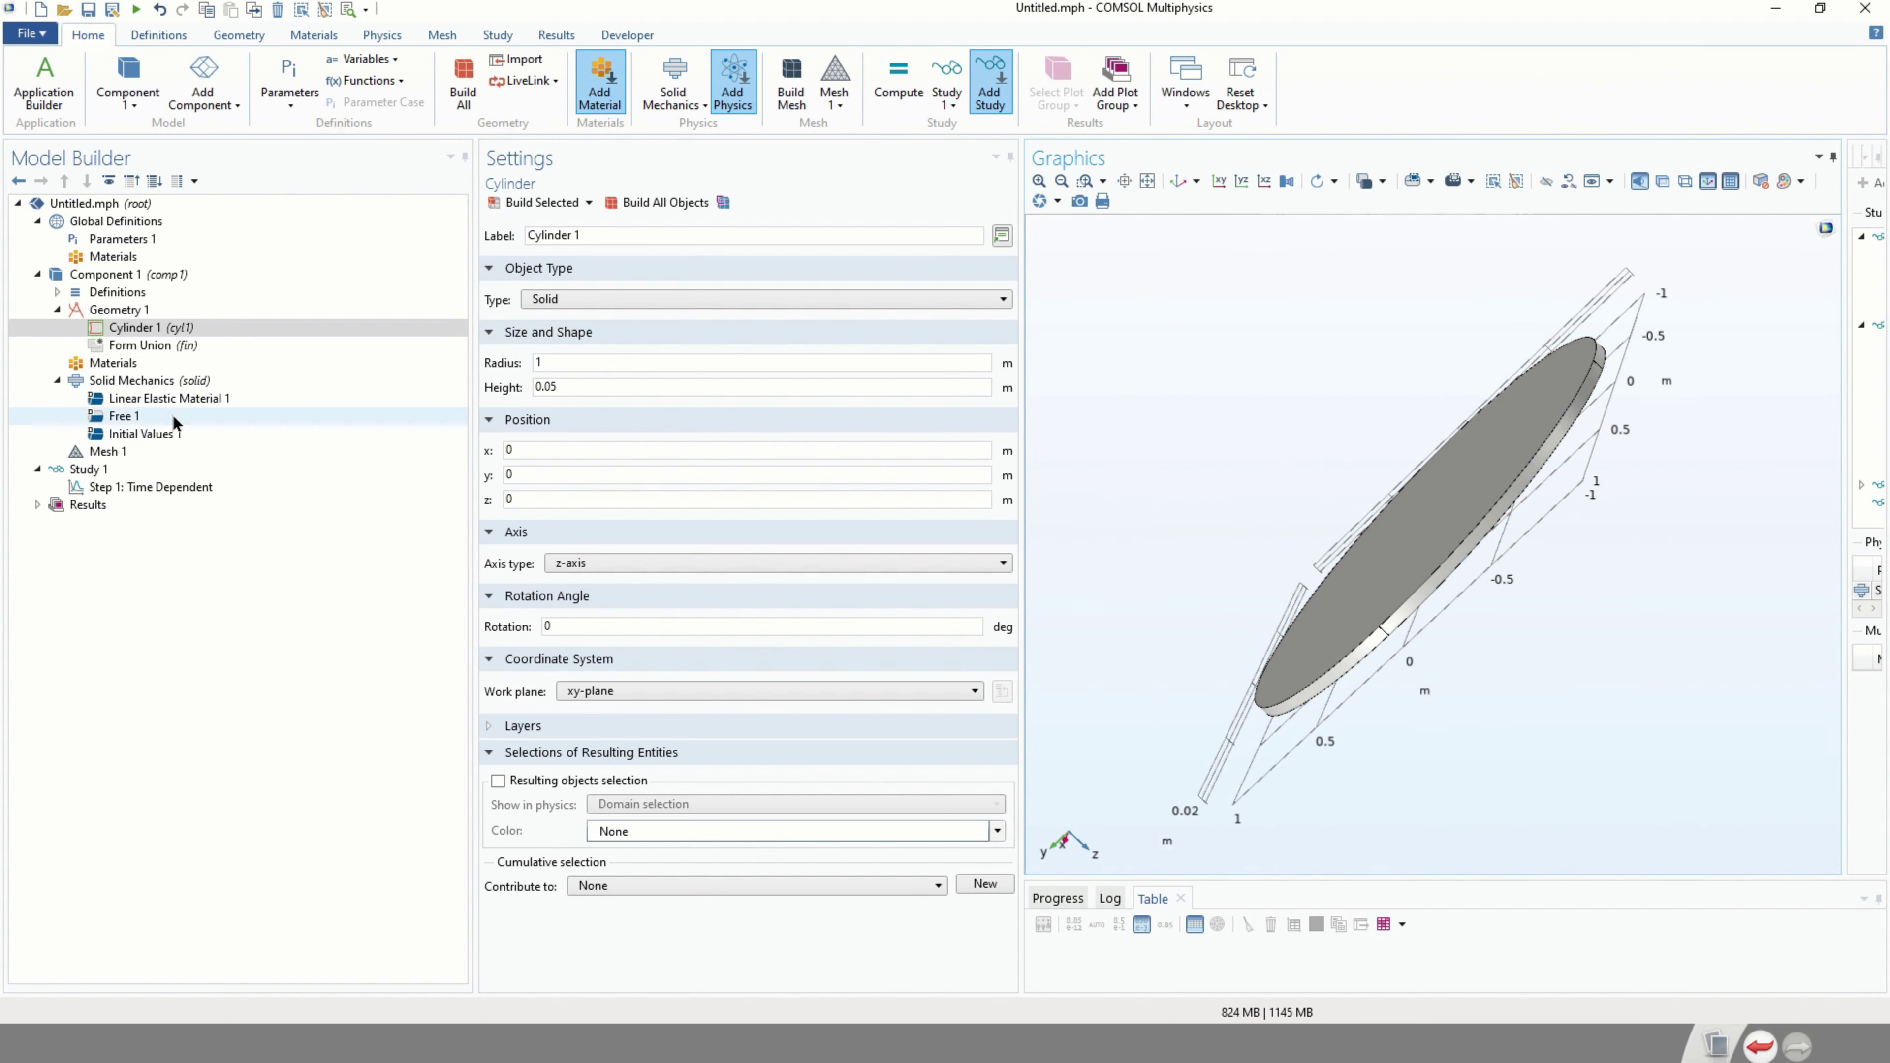
# Add the built-in Aluminum material to Component 1 and widen the view of its material properties.
pyautogui.click(119, 365)
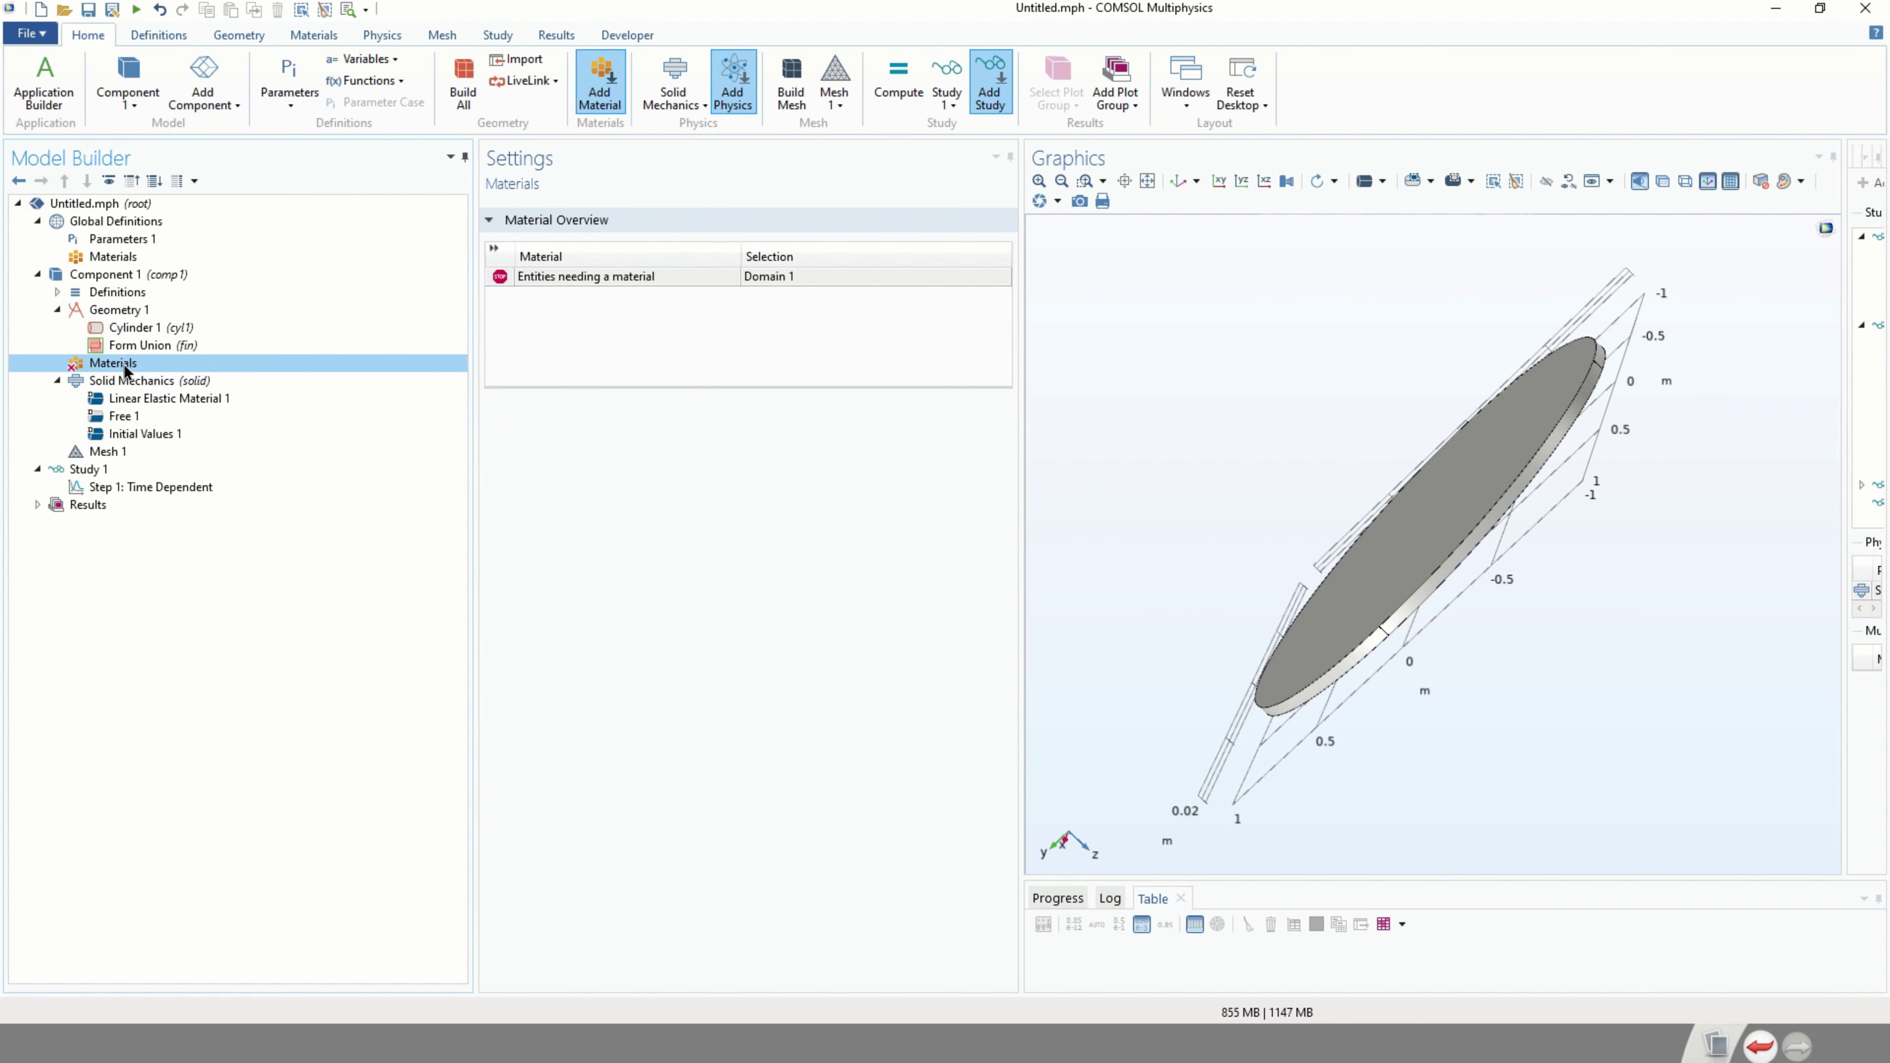
pyautogui.rightClick(125, 373)
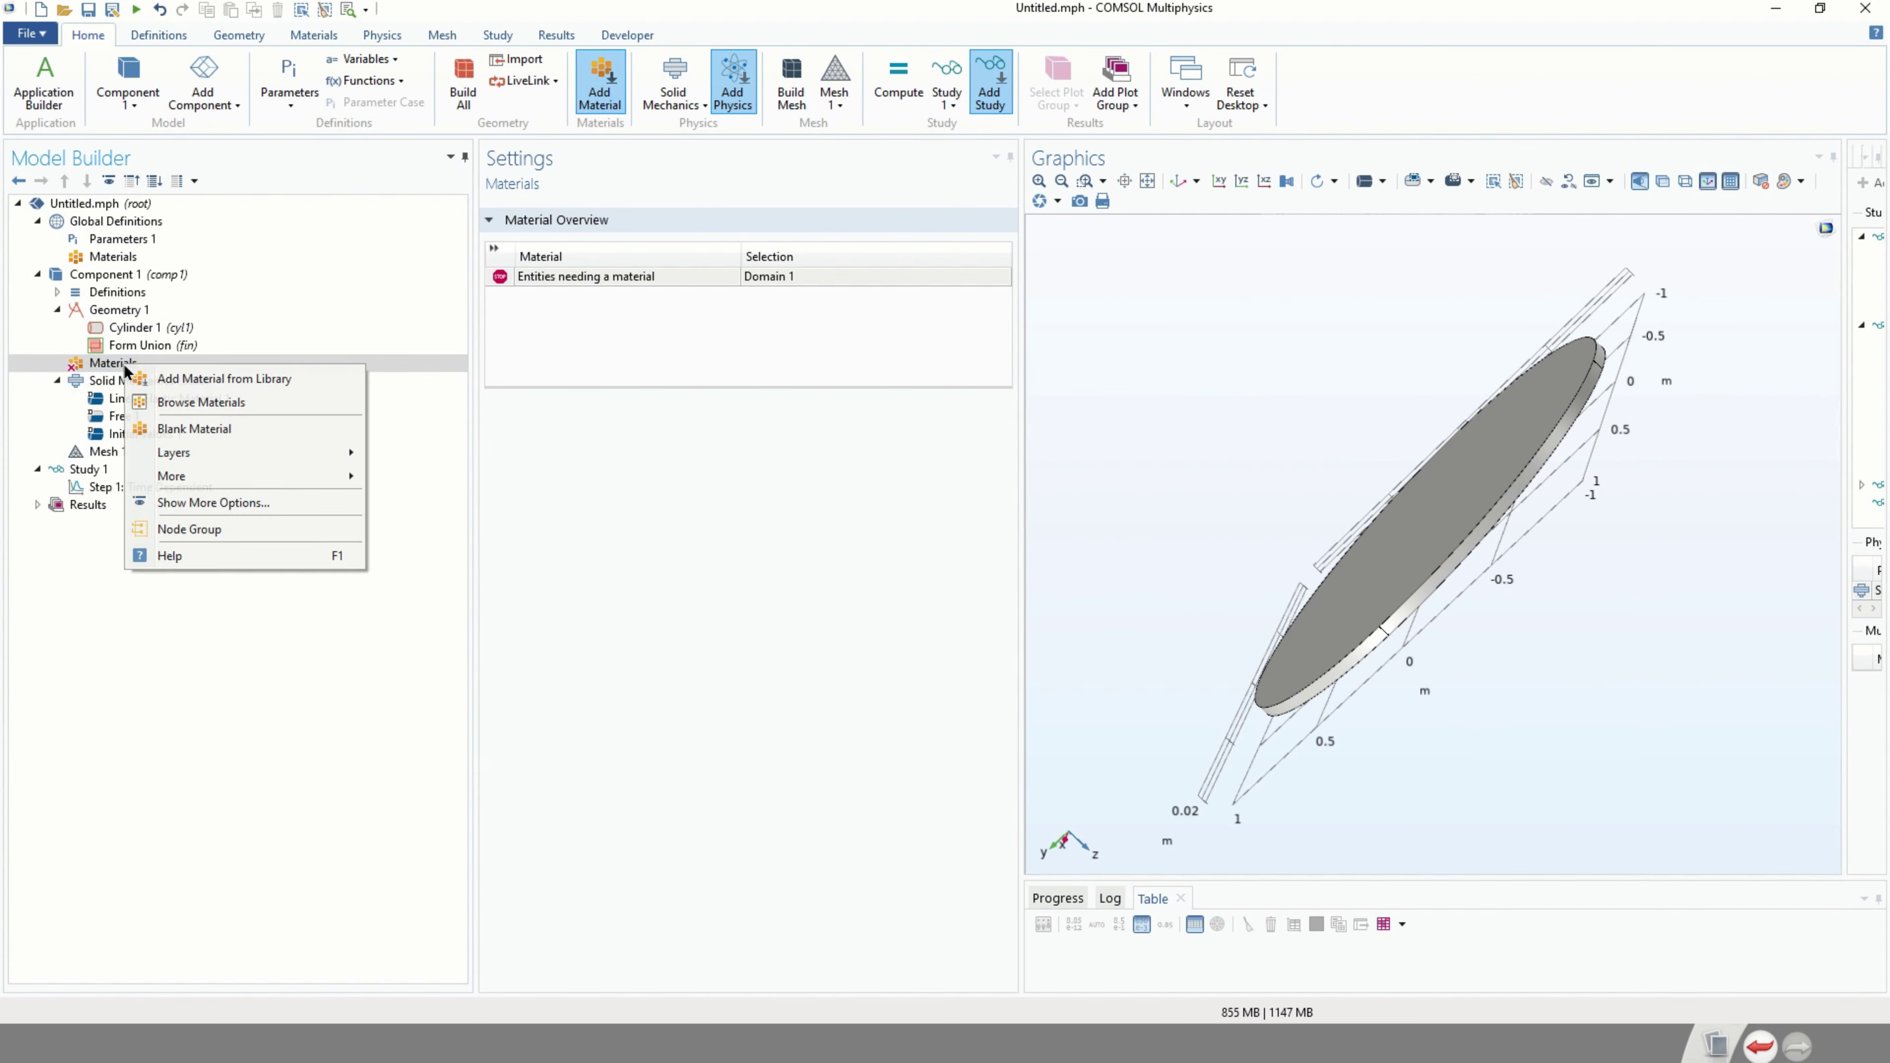
pyautogui.click(228, 379)
pyautogui.moveTo(1831, 361); pyautogui.dragTo(1405, 363)
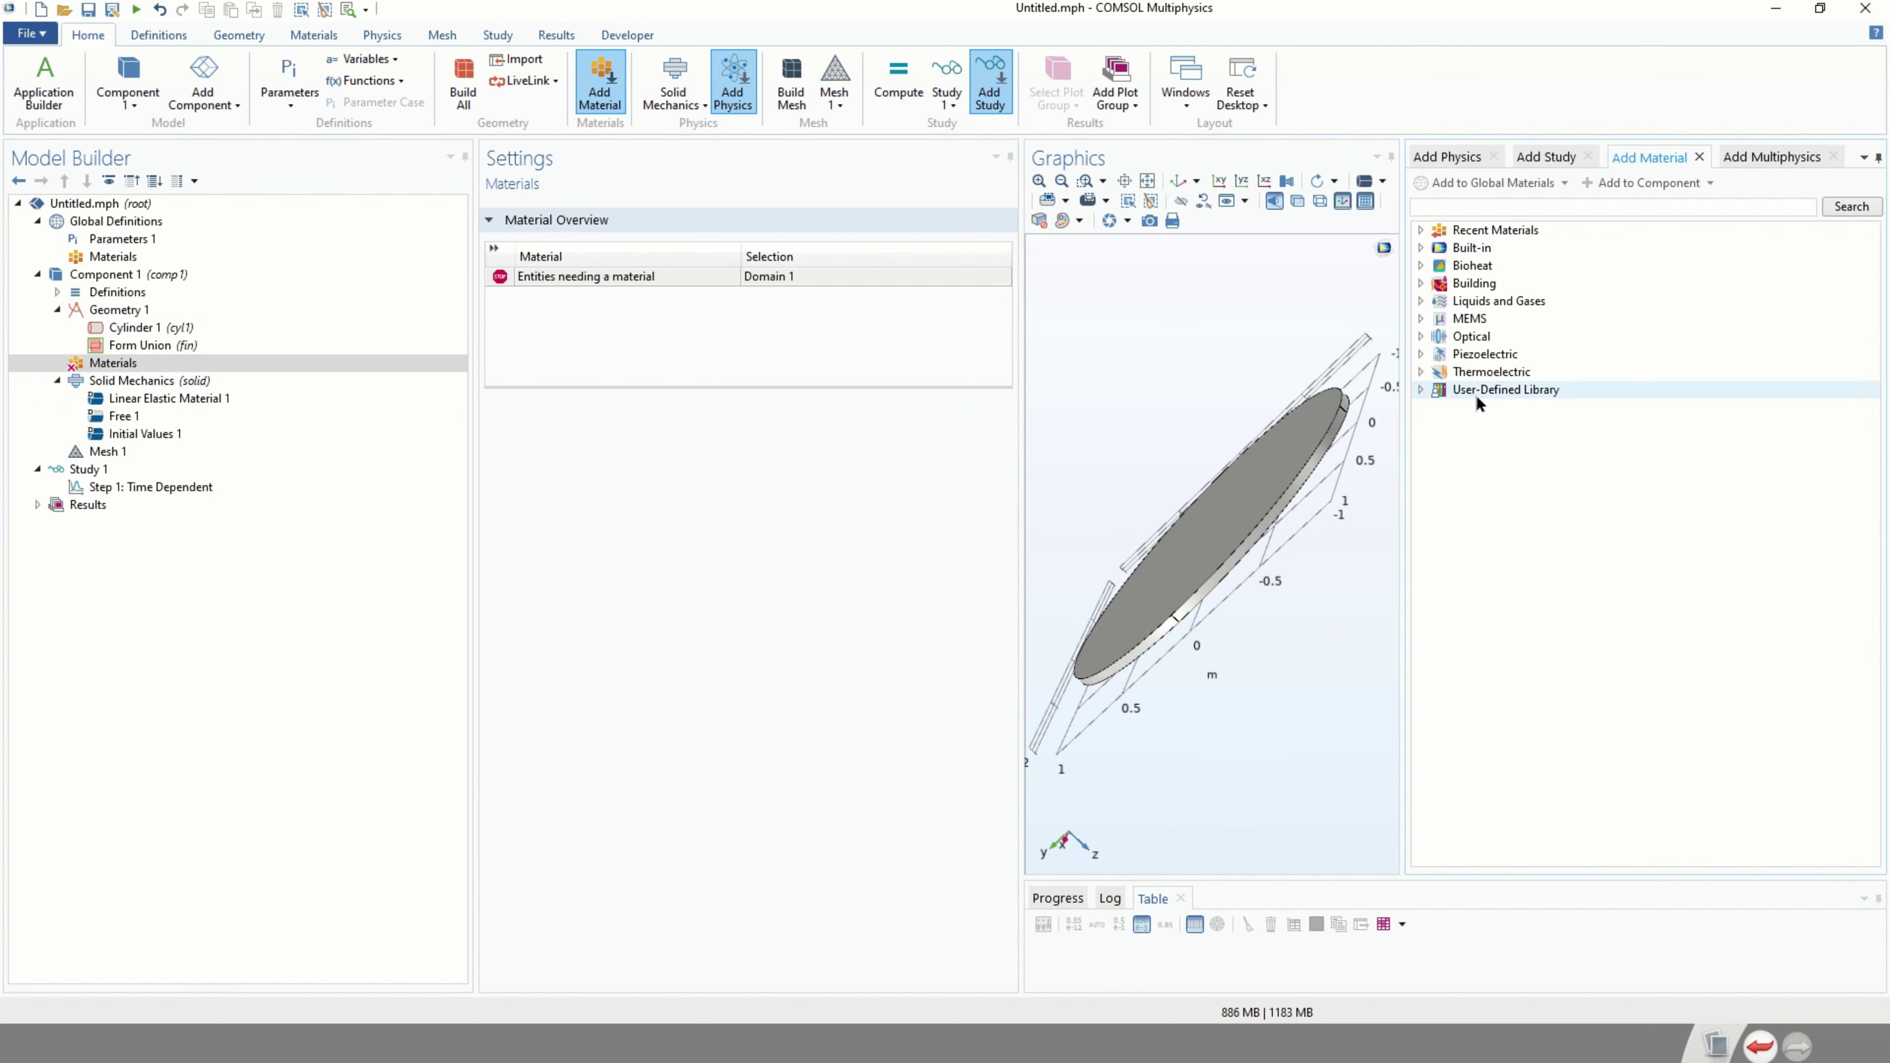
pyautogui.click(1420, 247)
pyautogui.click(1512, 355)
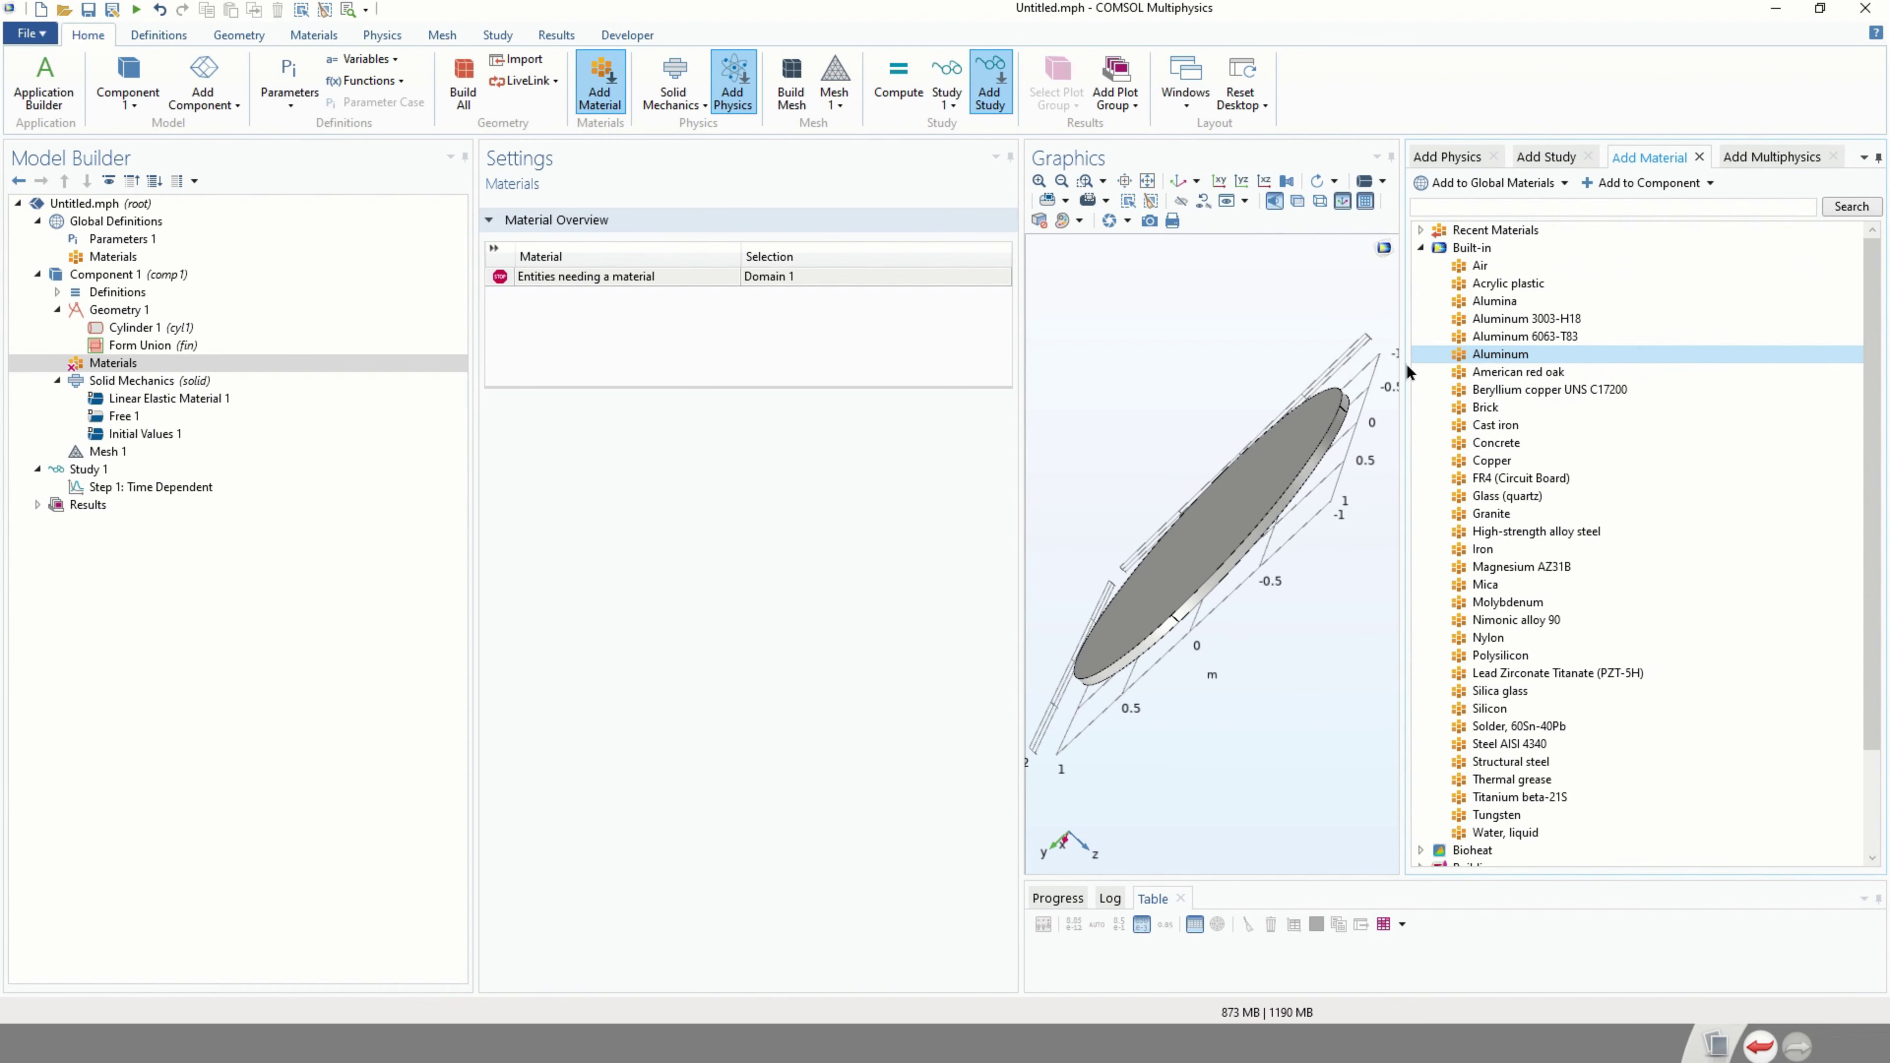
pyautogui.doubleClick(1500, 355)
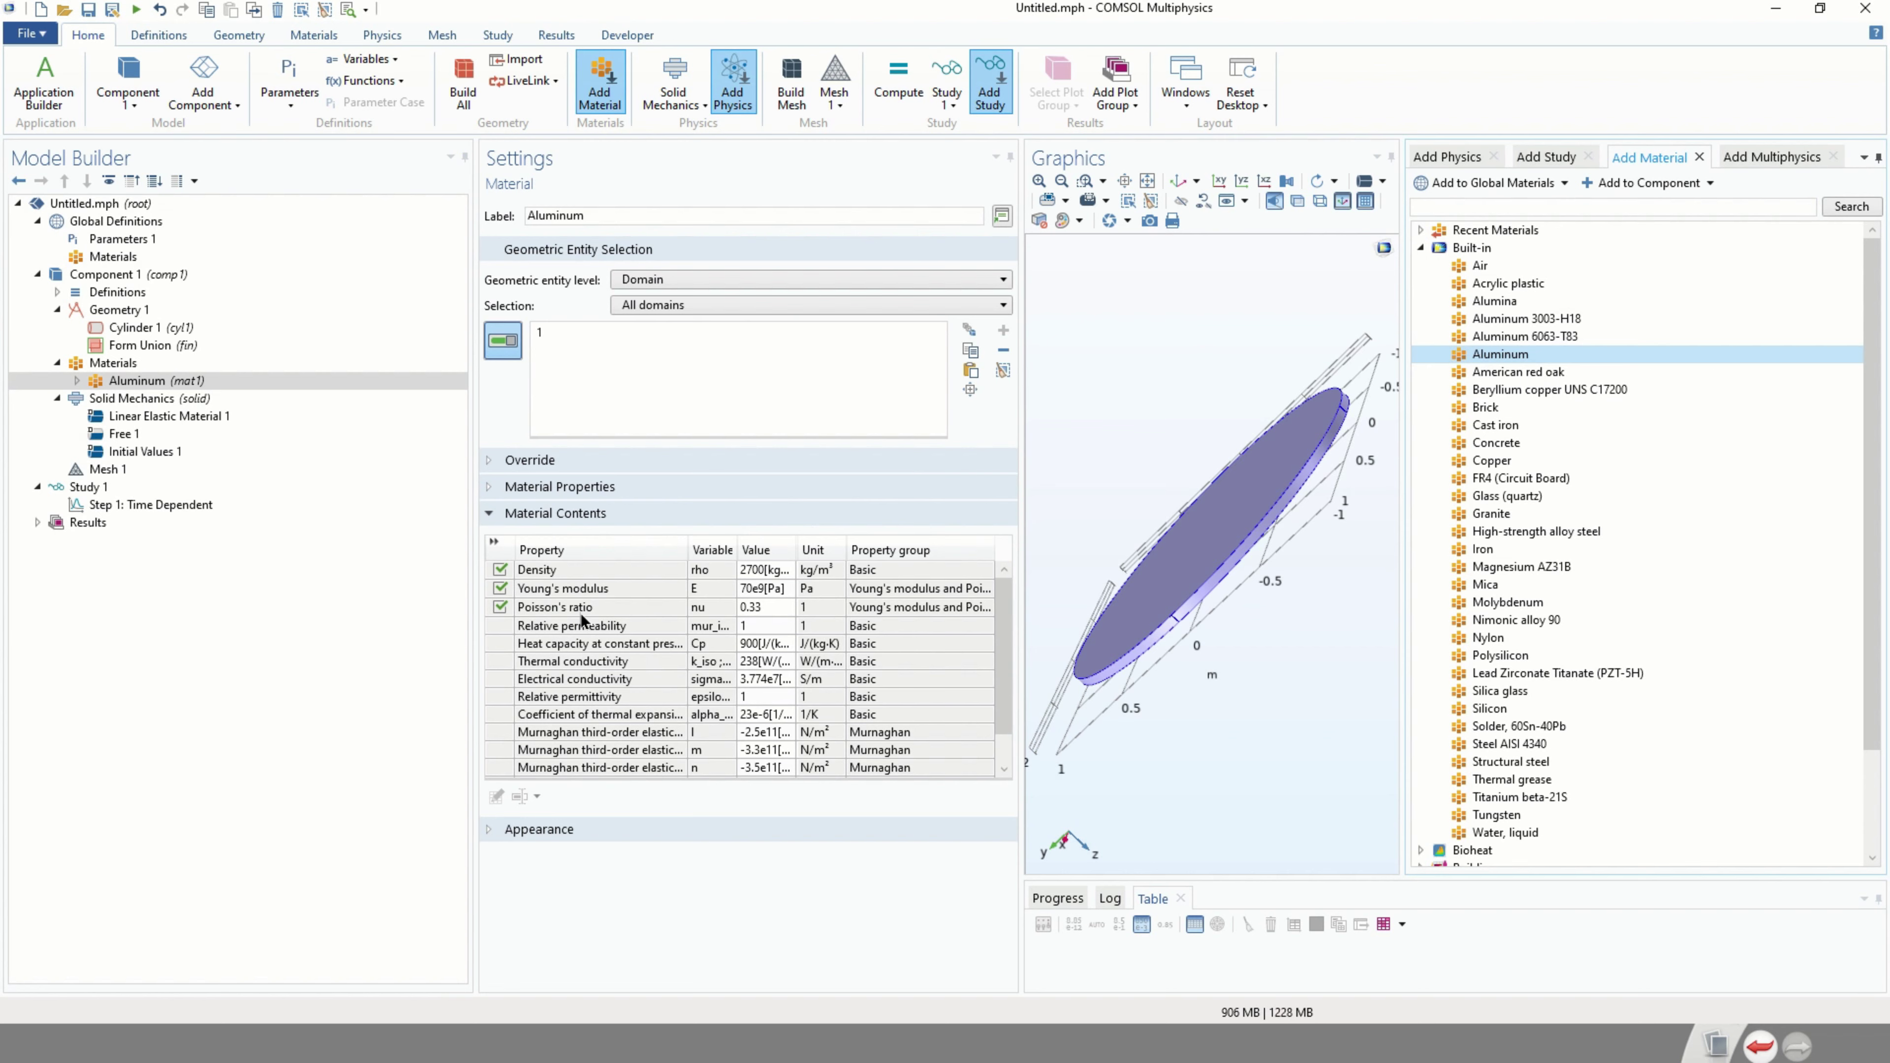
pyautogui.moveTo(1019, 493); pyautogui.dragTo(1053, 492)
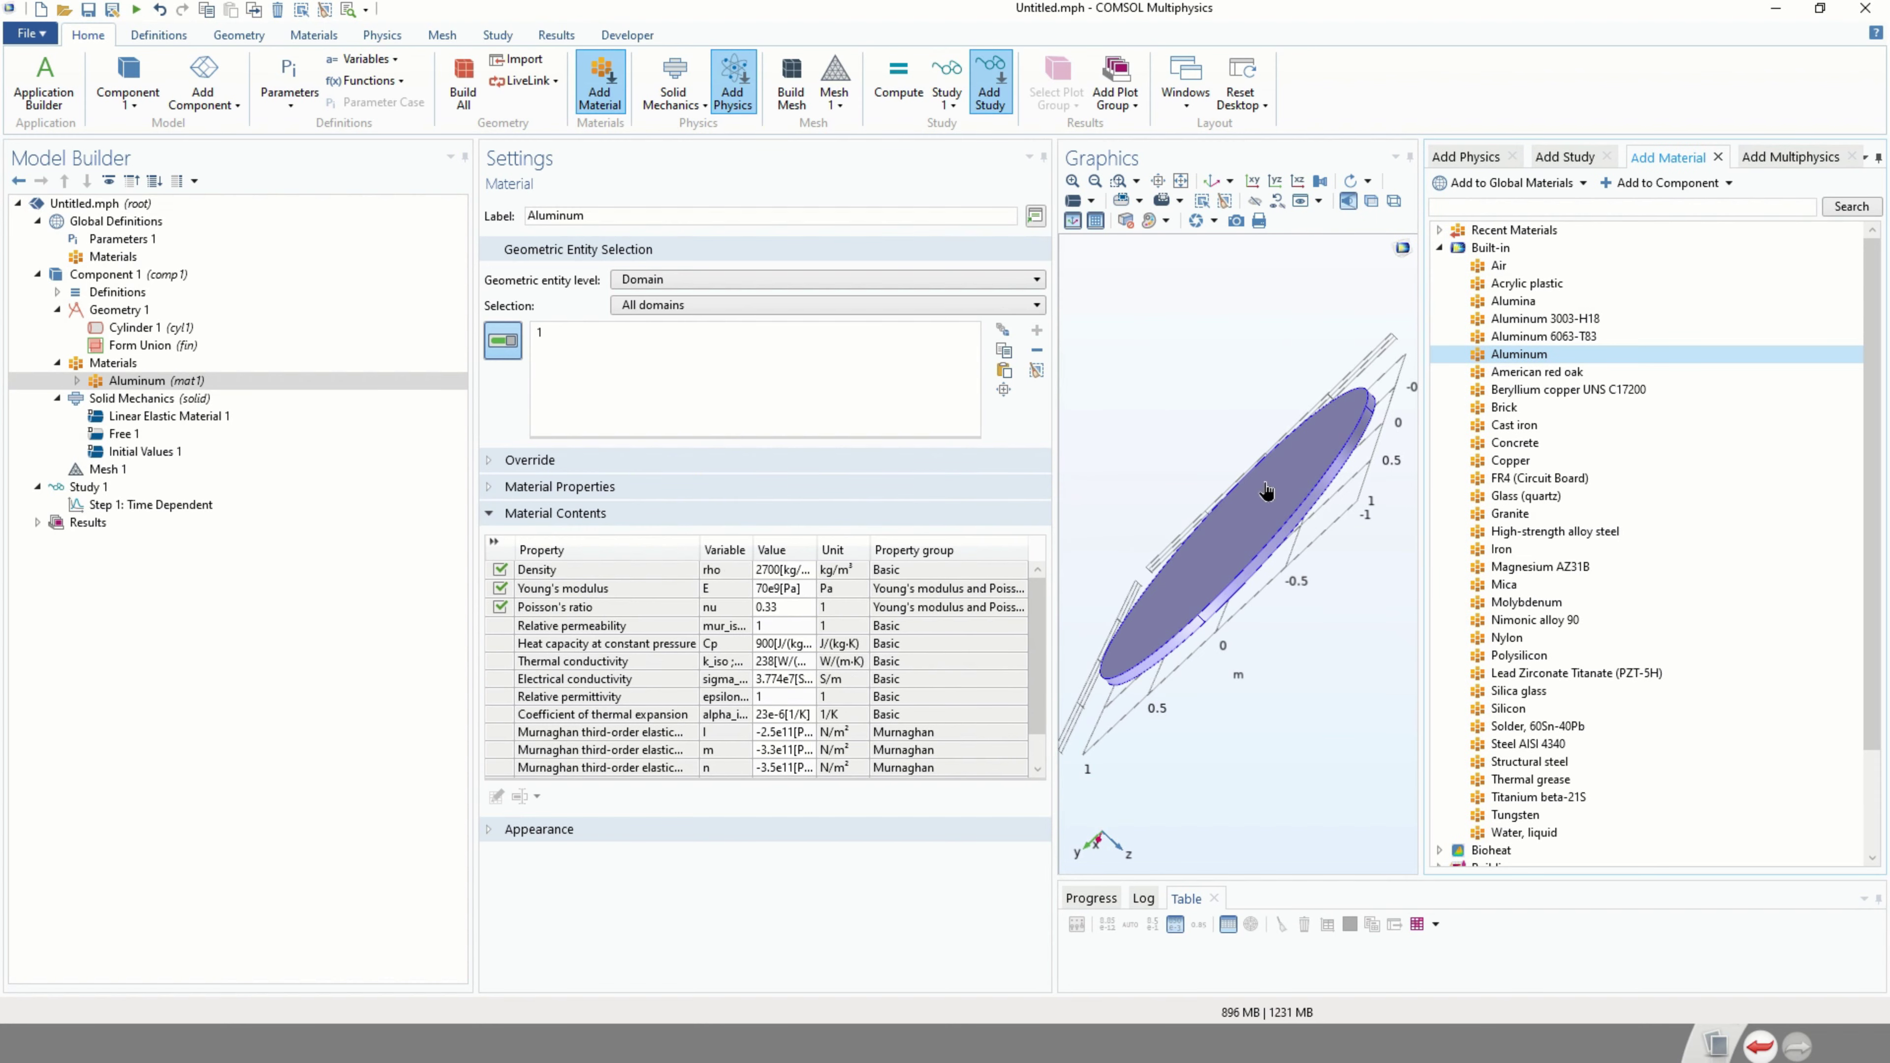
# Enlarge the graphics area and add a Fixed Constraint to the Solid Mechanics interface.
pyautogui.moveTo(1418, 450); pyautogui.dragTo(1776, 473)
pyautogui.moveTo(1288, 778); pyautogui.dragTo(1351, 733)
pyautogui.click(154, 402)
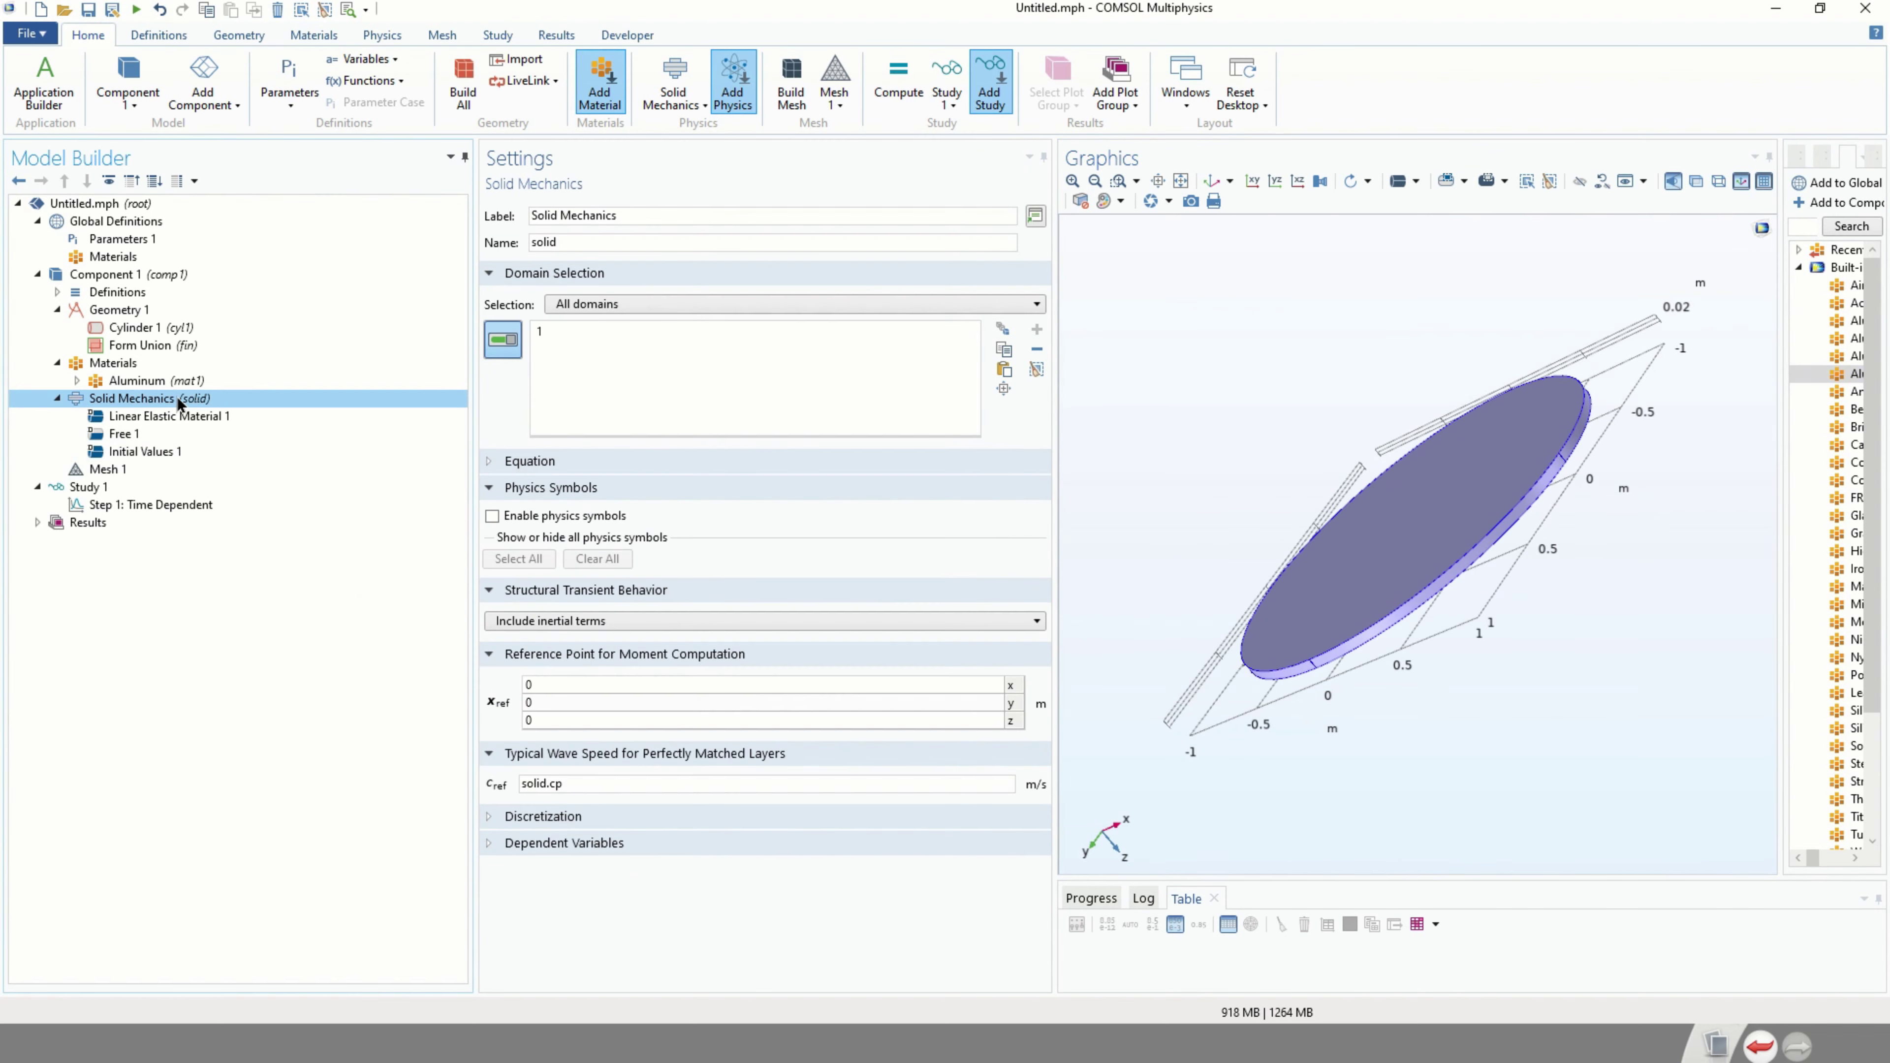
pyautogui.rightClick(177, 396)
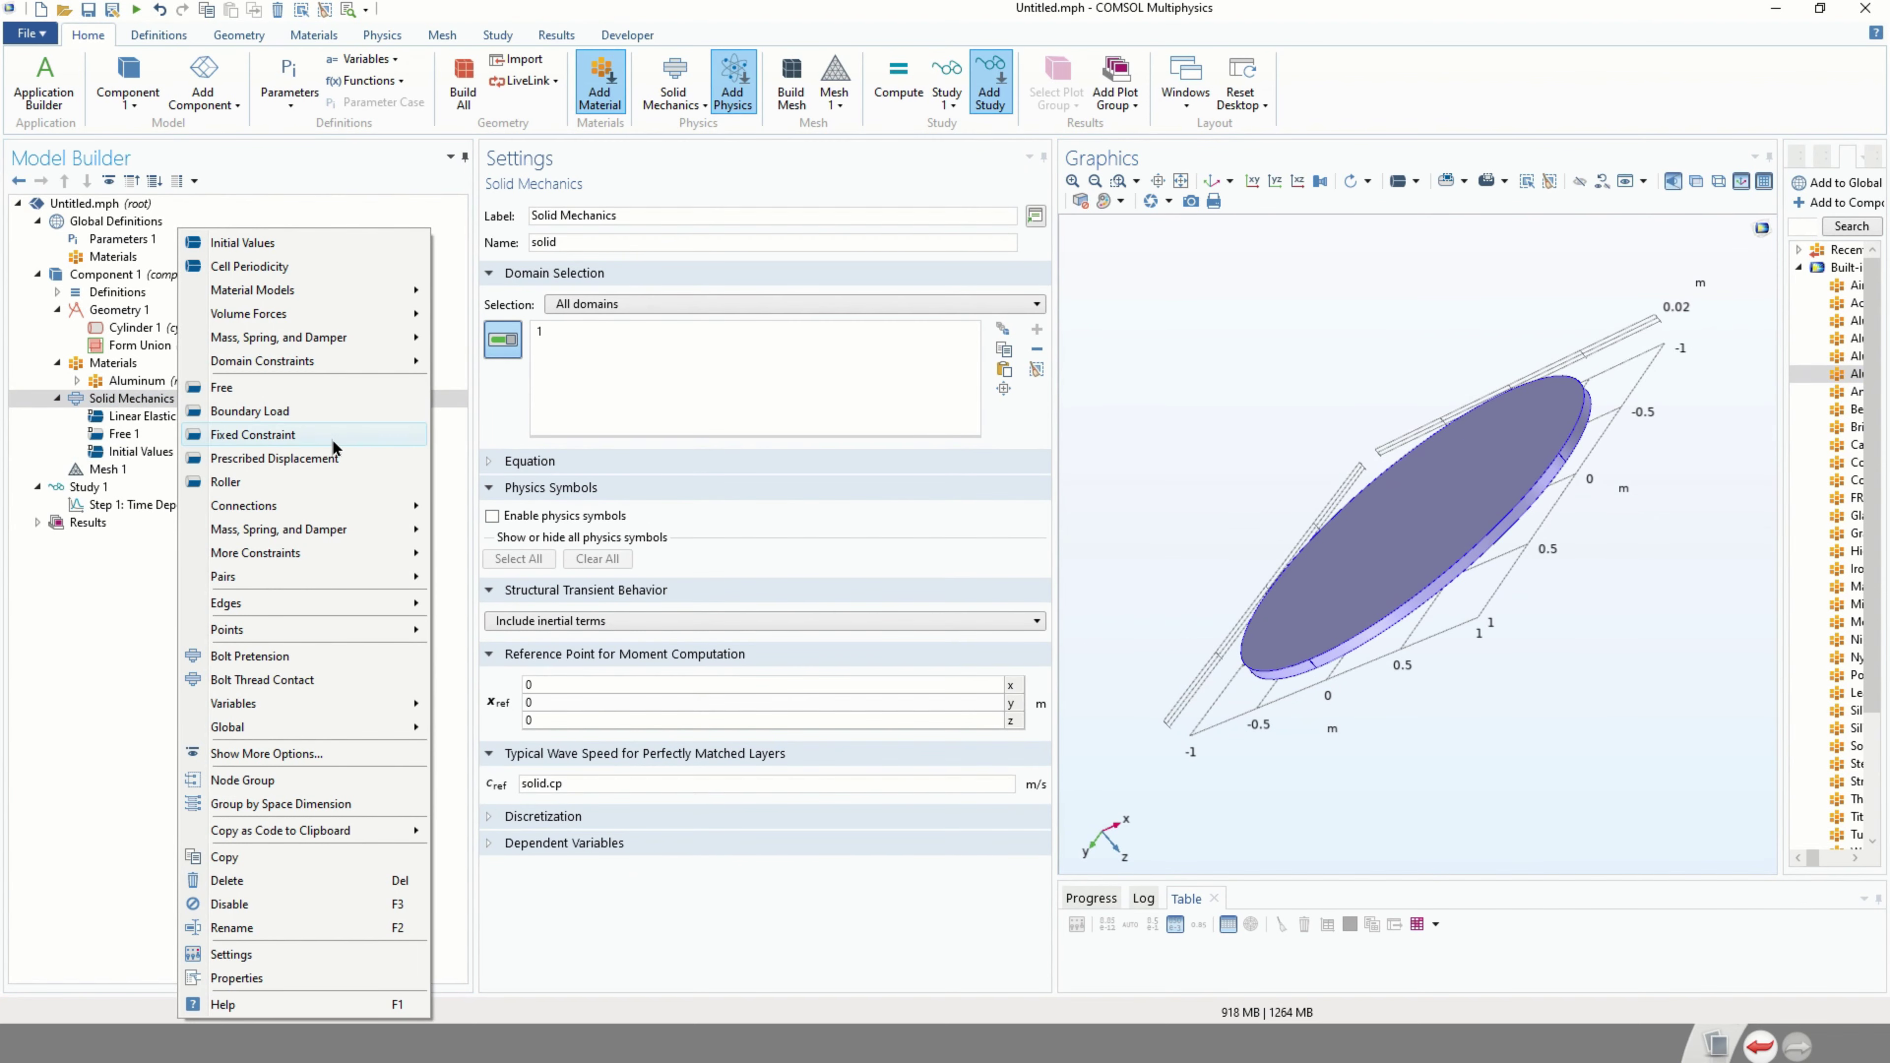
pyautogui.click(284, 435)
# Assign the disk's four curved side faces, boundaries 1, 2, 5 and 6, to Fixed Constraint 1.
pyautogui.moveTo(1257, 600); pyautogui.dragTo(1364, 598)
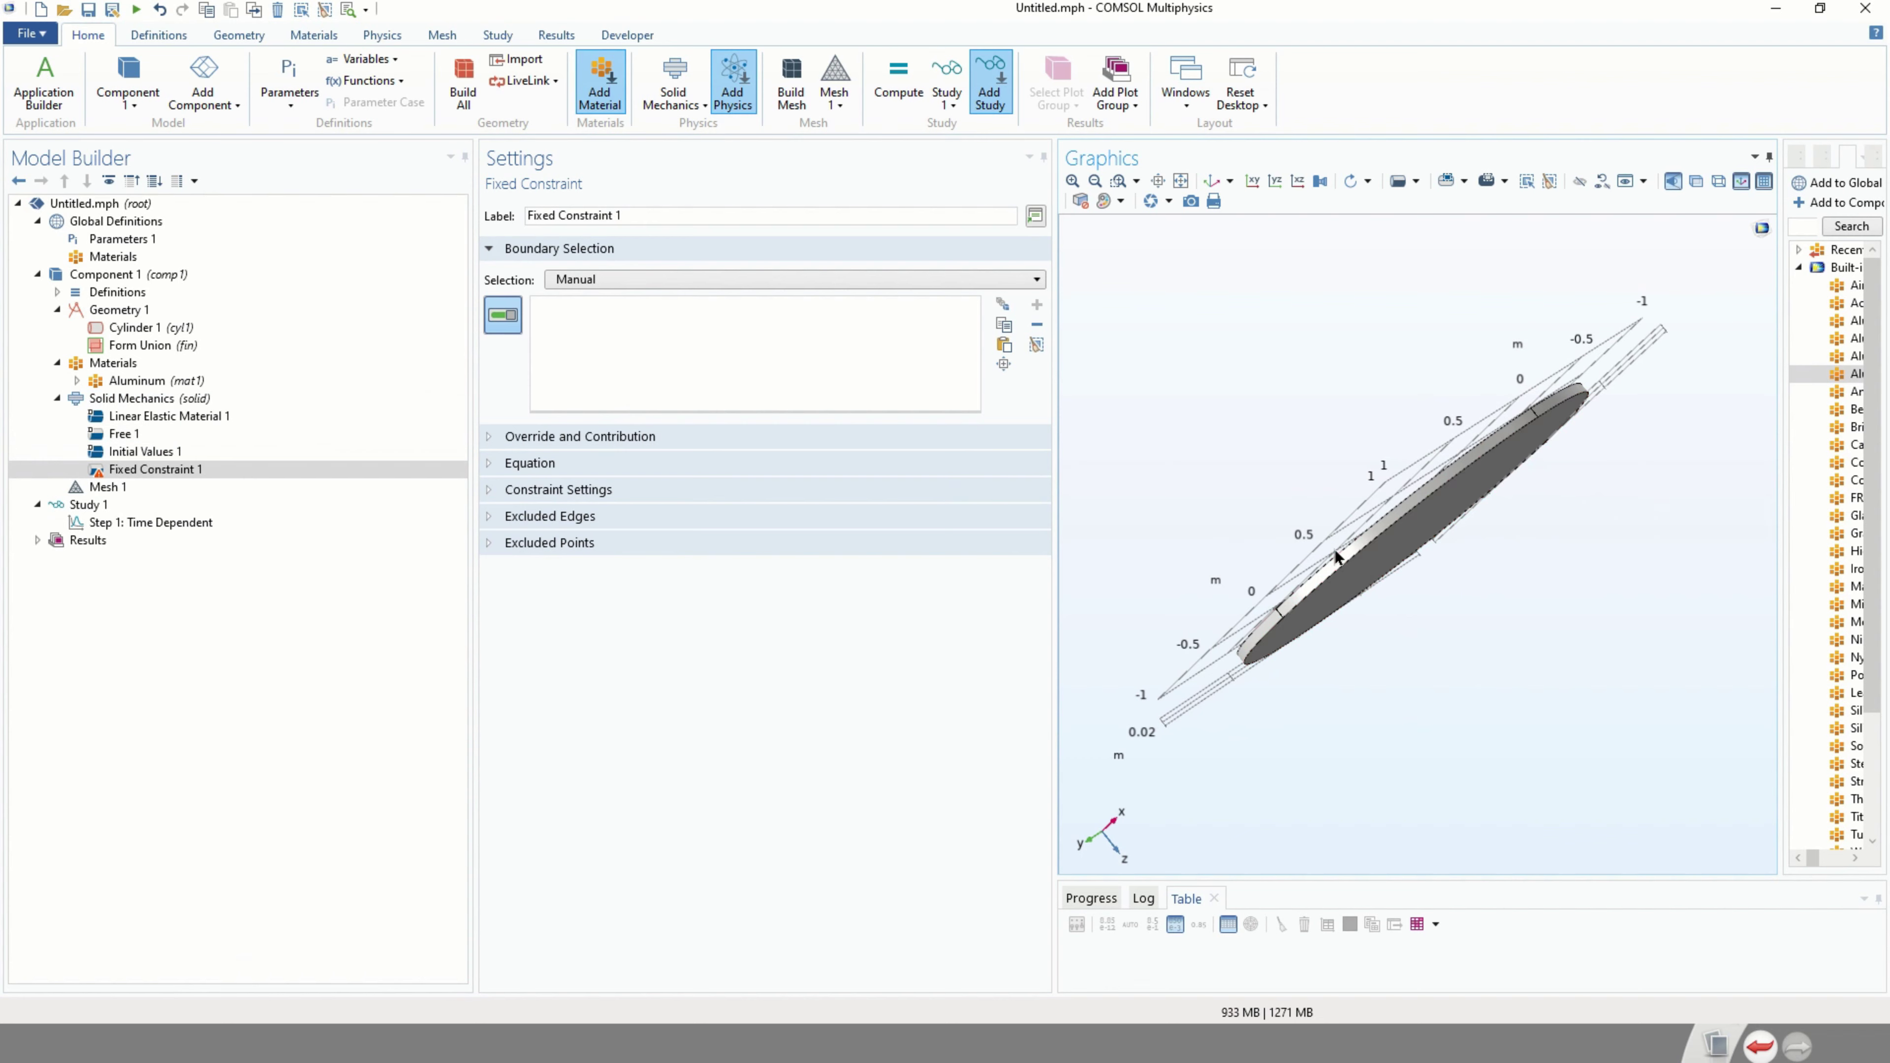
pyautogui.click(1392, 536)
pyautogui.moveTo(1392, 536); pyautogui.dragTo(1224, 607)
pyautogui.moveTo(1333, 536); pyautogui.dragTo(1342, 591)
pyautogui.scroll(5, 1278, 389)
pyautogui.click(1434, 534)
pyautogui.moveTo(1434, 535); pyautogui.dragTo(1240, 629)
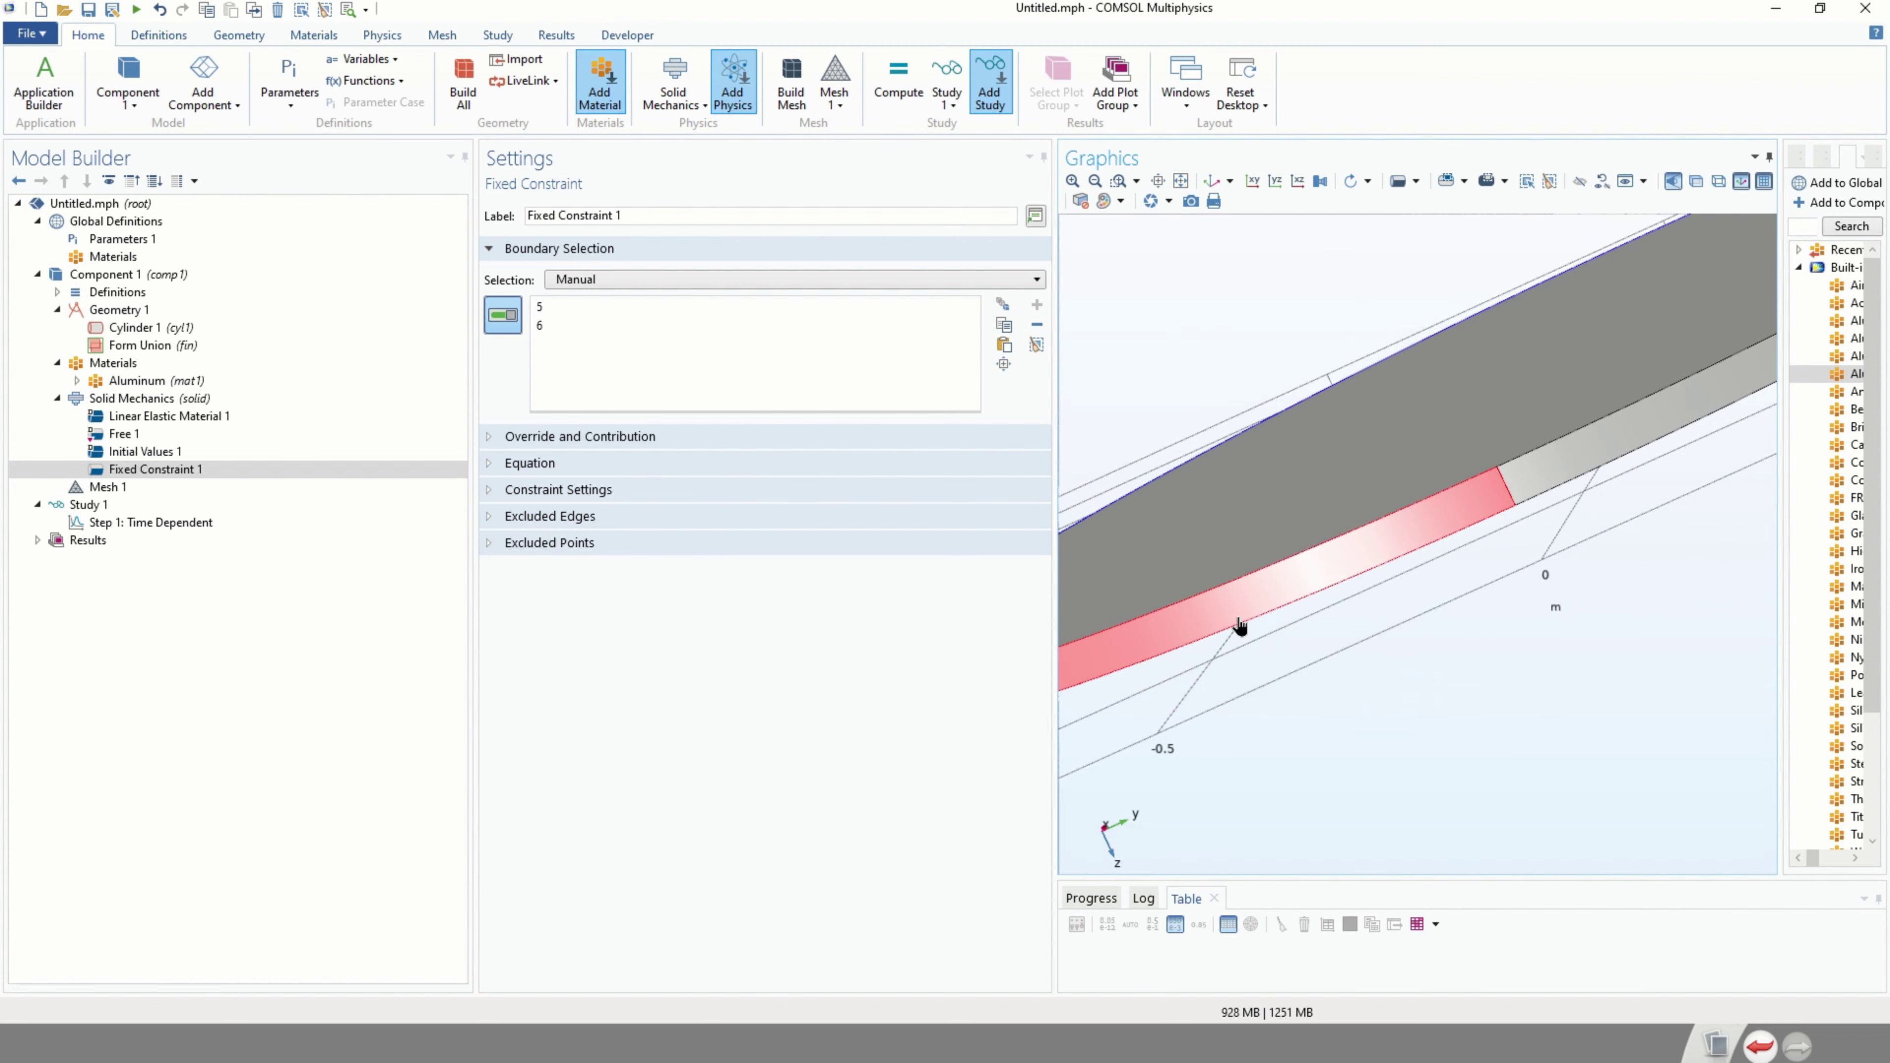
pyautogui.click(1261, 596)
pyautogui.click(1607, 443)
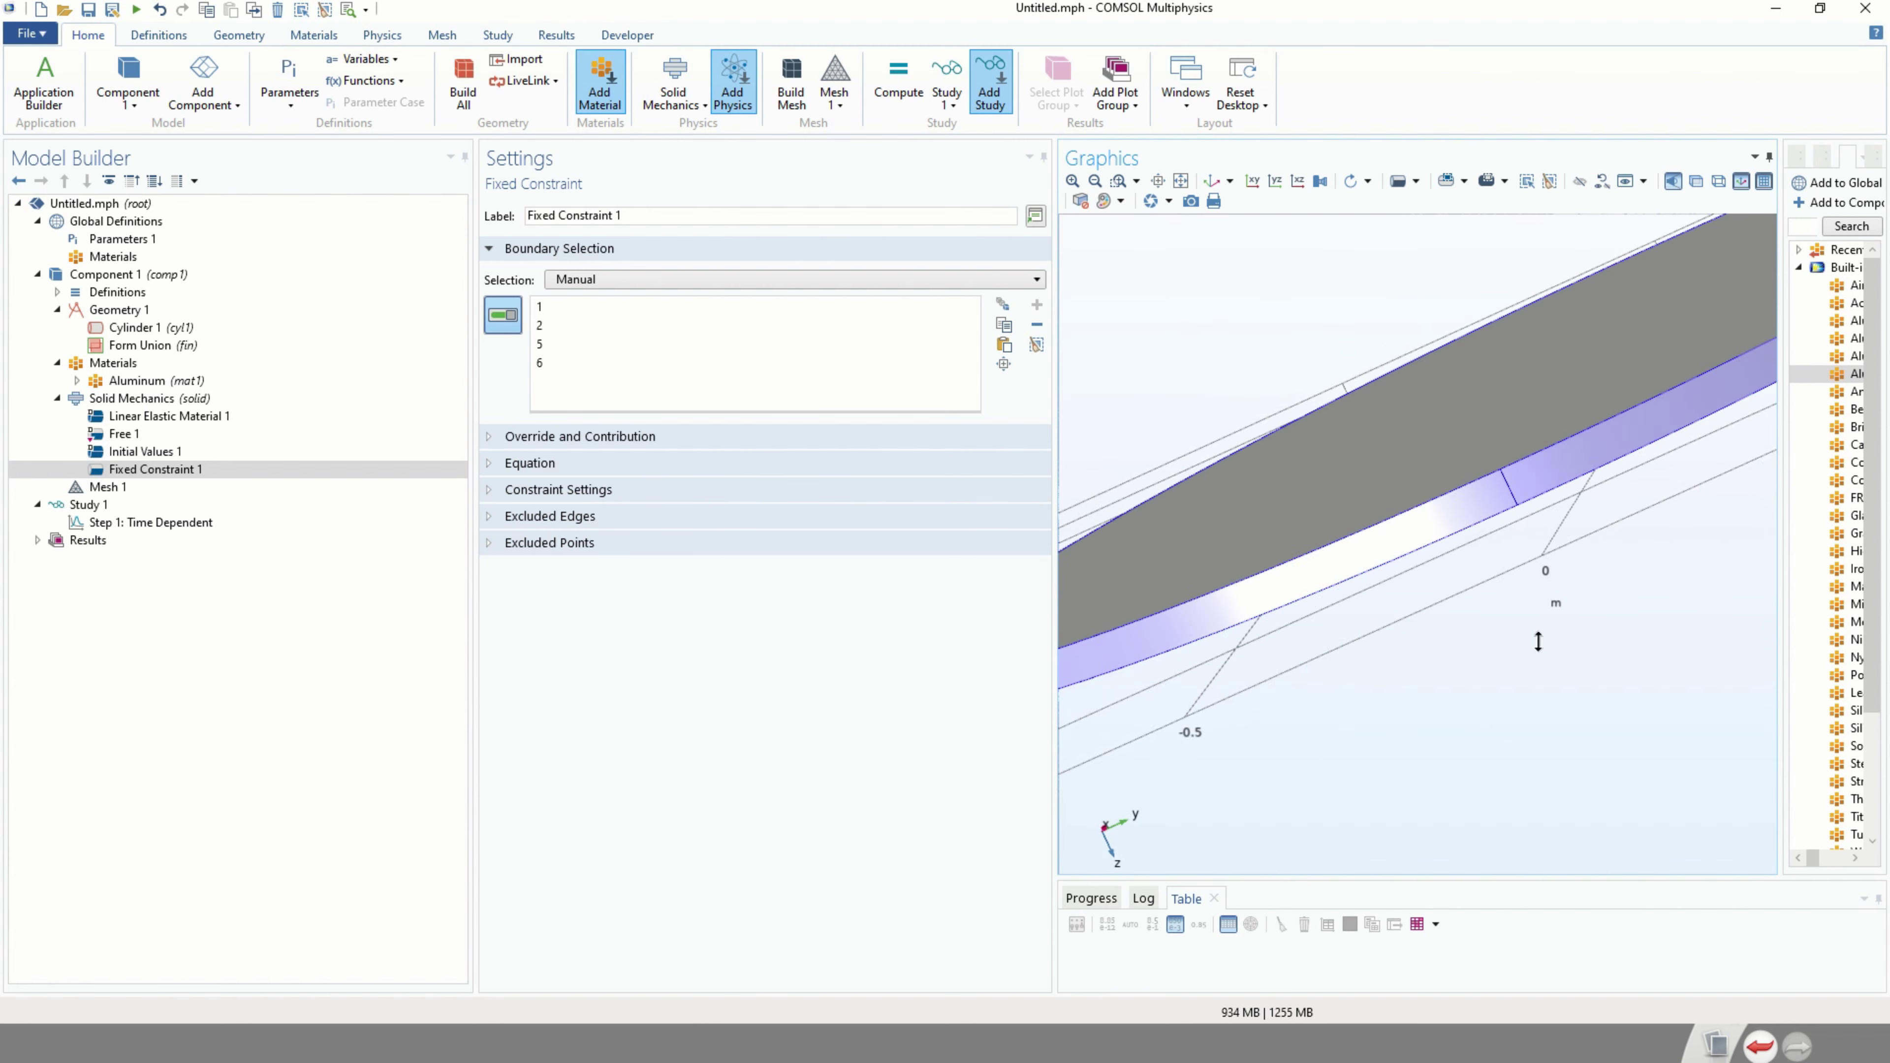
pyautogui.scroll(-5, 1539, 642)
pyautogui.moveTo(1562, 607); pyautogui.dragTo(1295, 688)
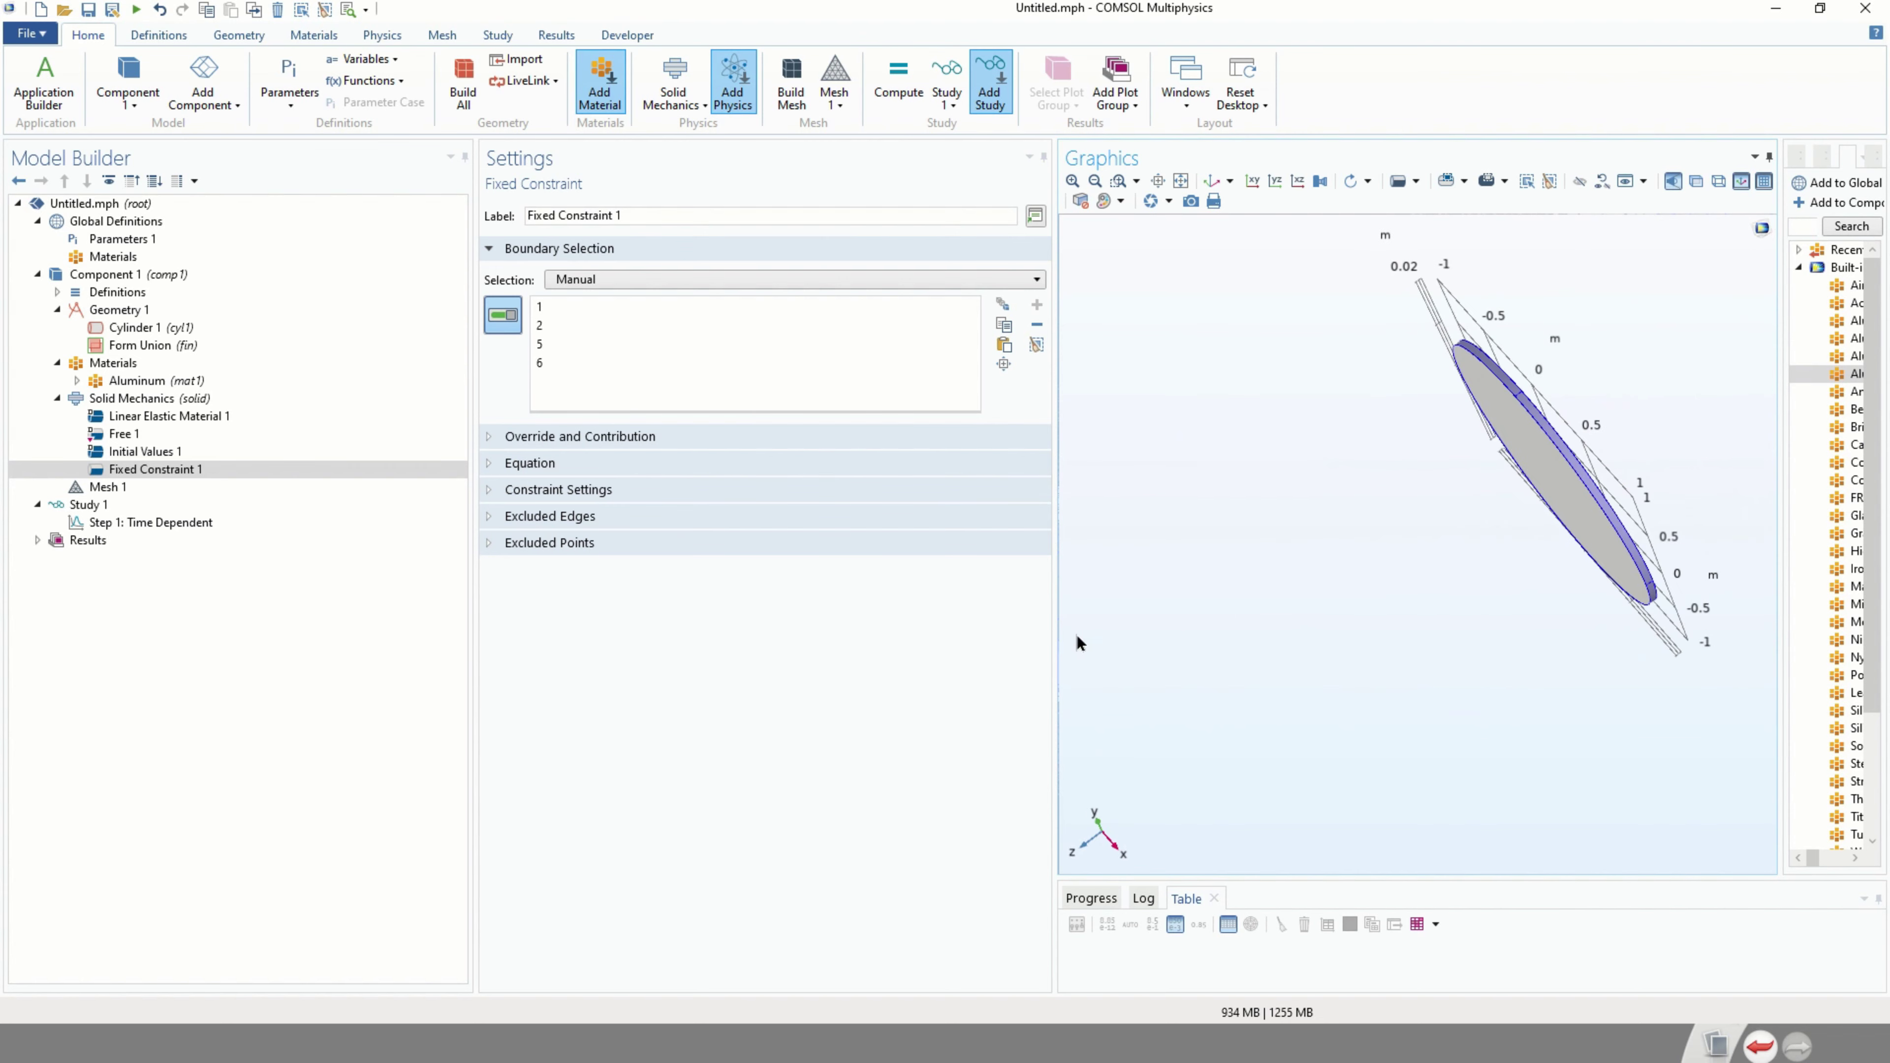
pyautogui.moveTo(1399, 523); pyautogui.dragTo(1258, 511)
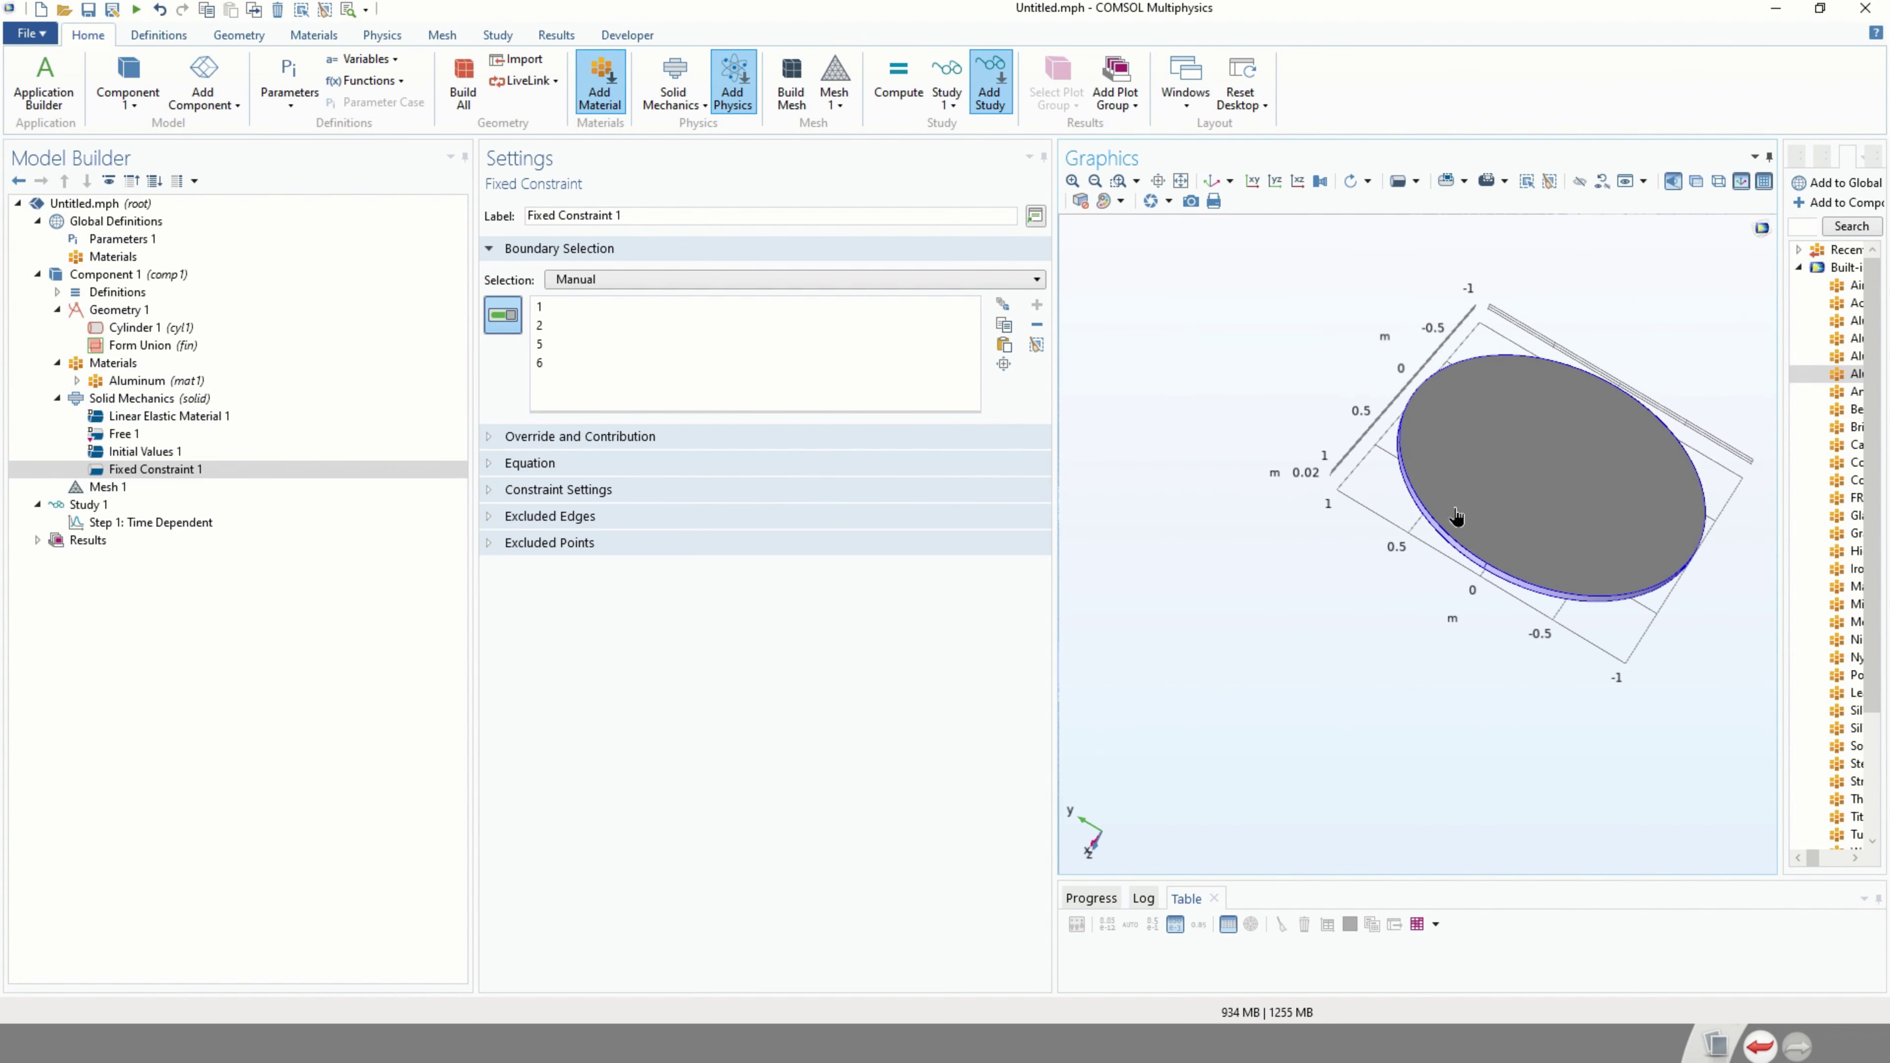
pyautogui.scroll(5, 1551, 549)
pyautogui.scroll(-3, 1551, 549)
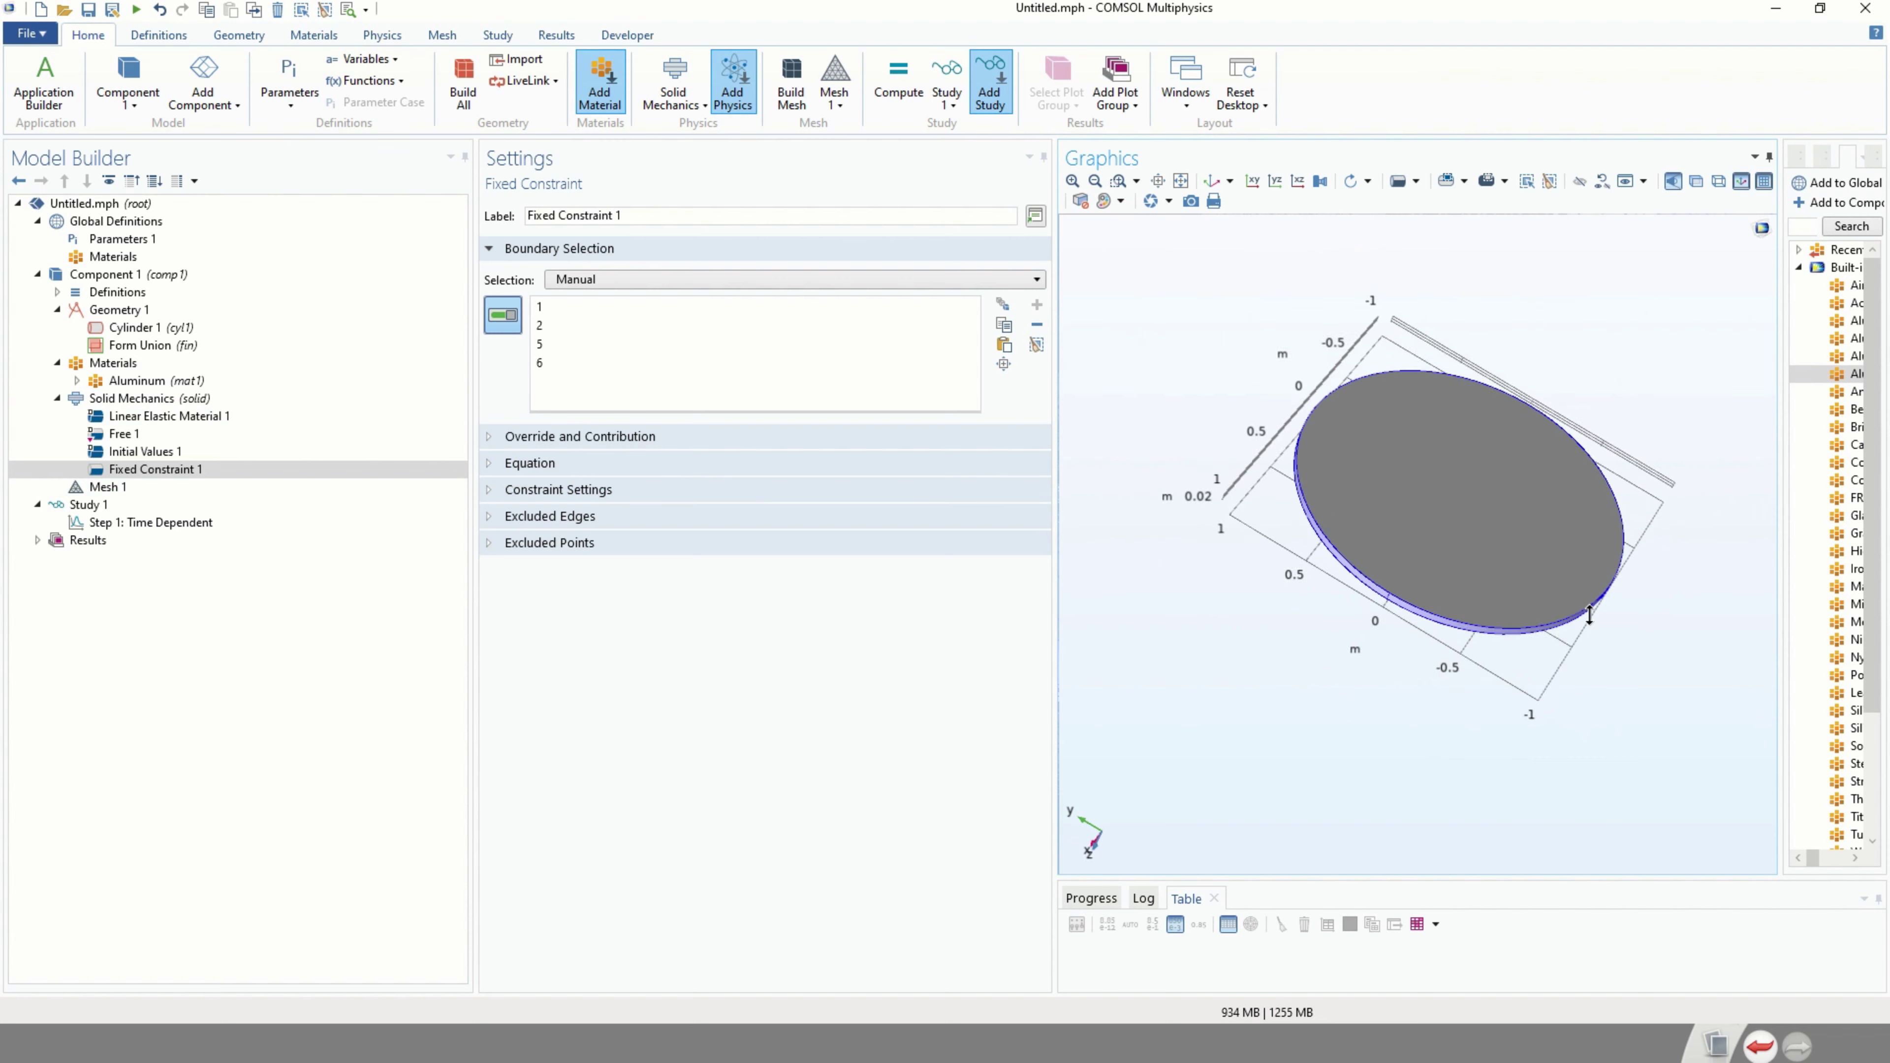
pyautogui.click(121, 399)
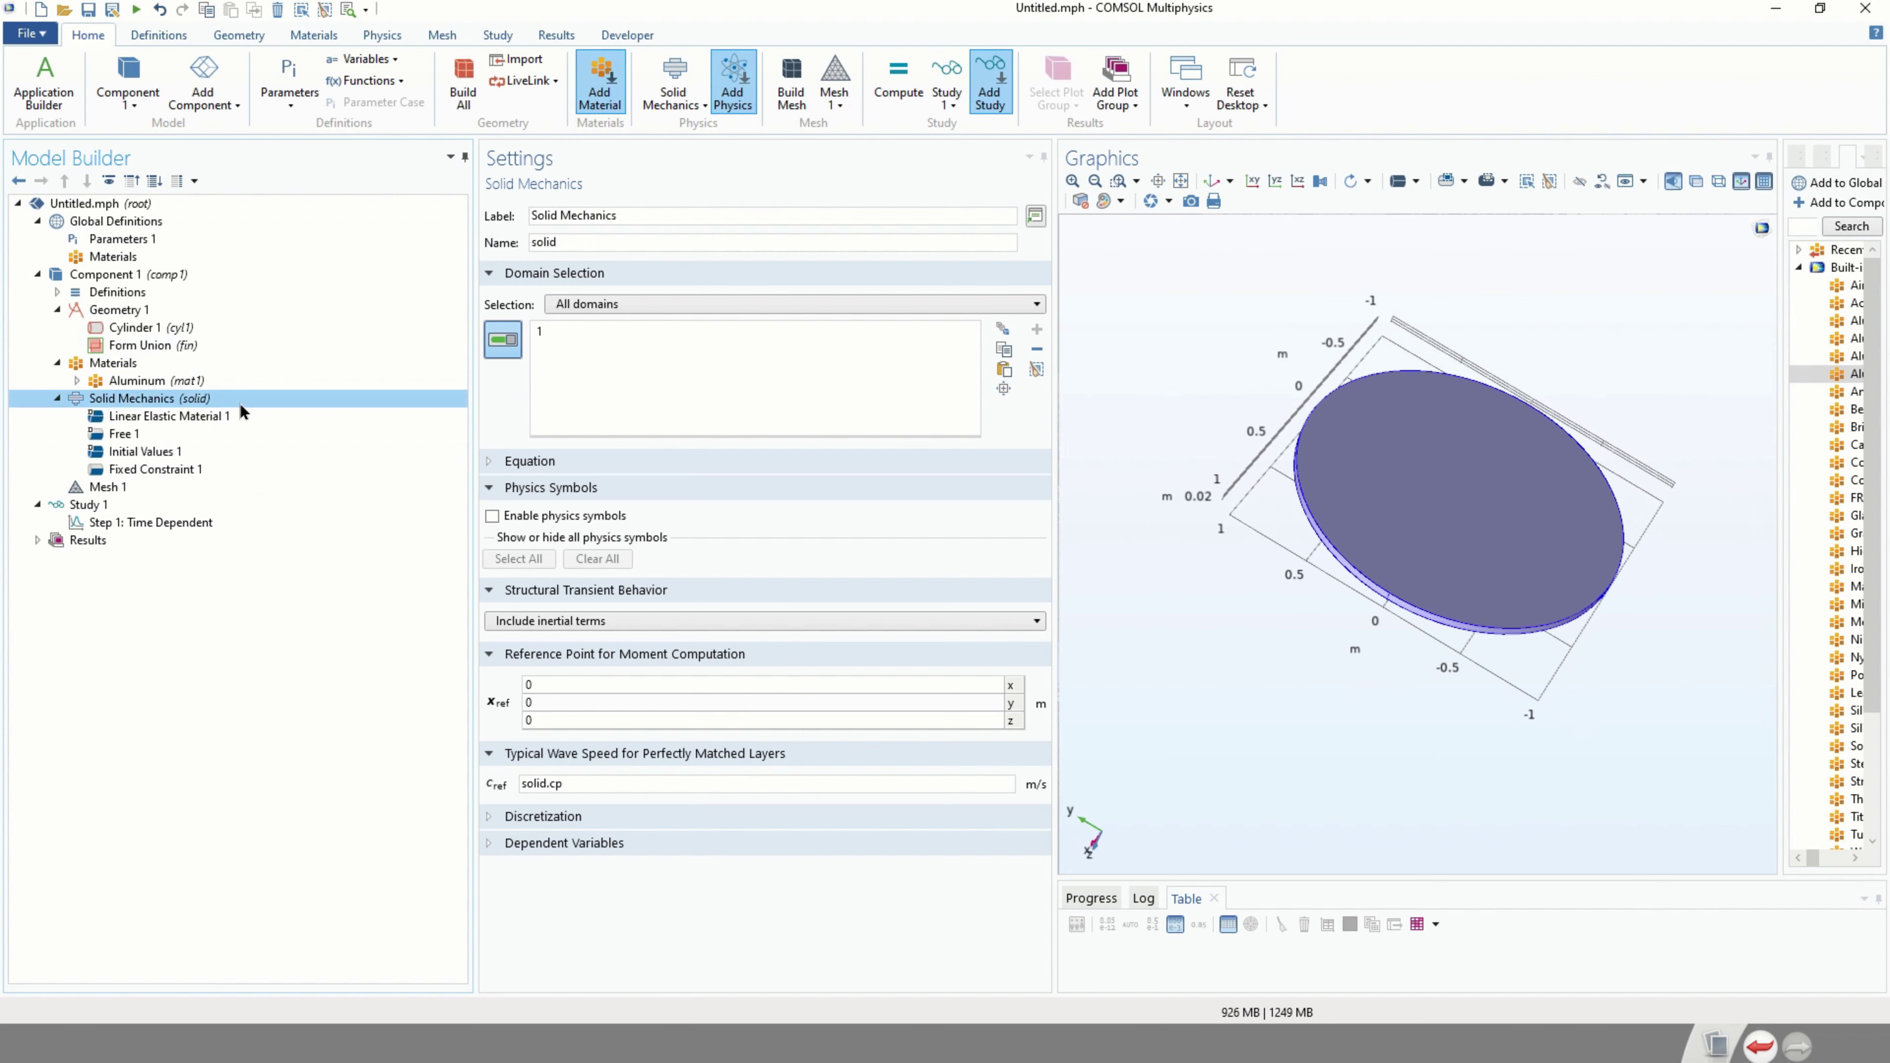
pyautogui.moveTo(1217, 523); pyautogui.dragTo(1176, 536)
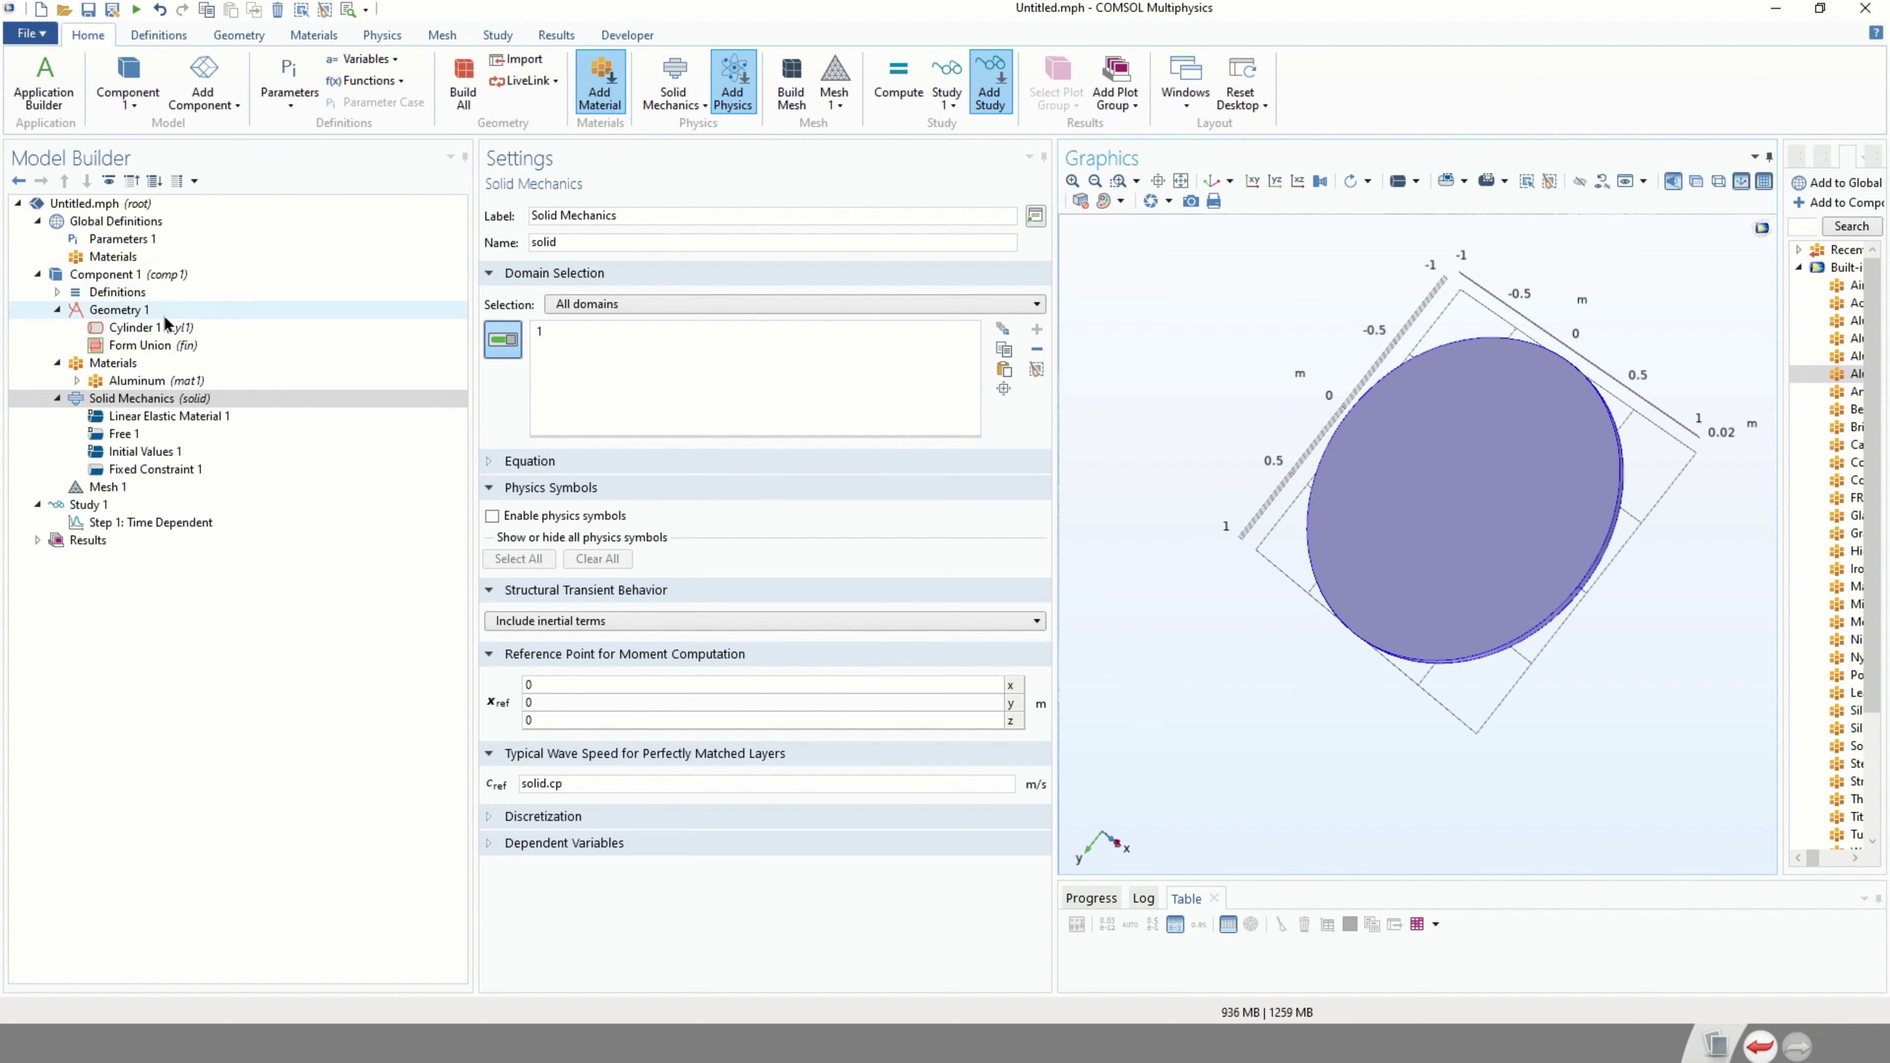
# Add a point primitive at the origin (0, 0, 0) to Geometry 1 and build it.
pyautogui.click(137, 312)
pyautogui.rightClick(137, 312)
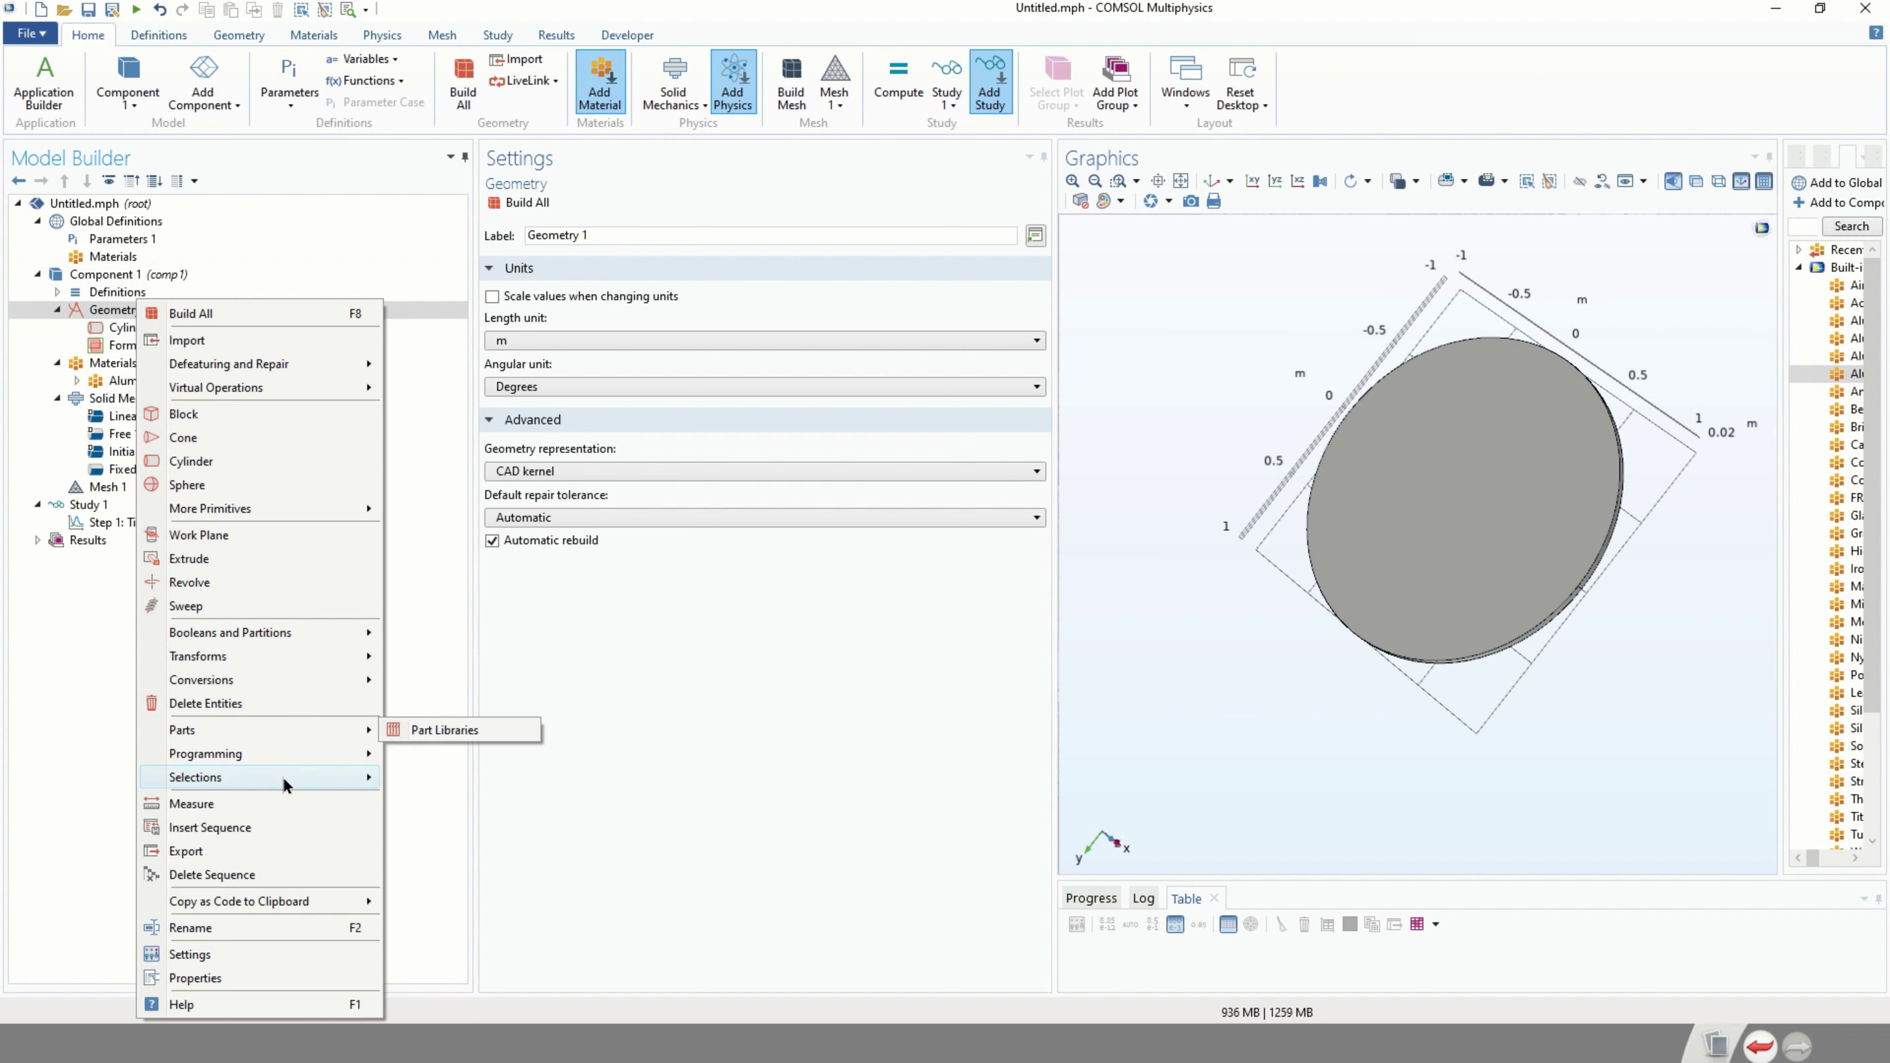
pyautogui.moveTo(260, 505)
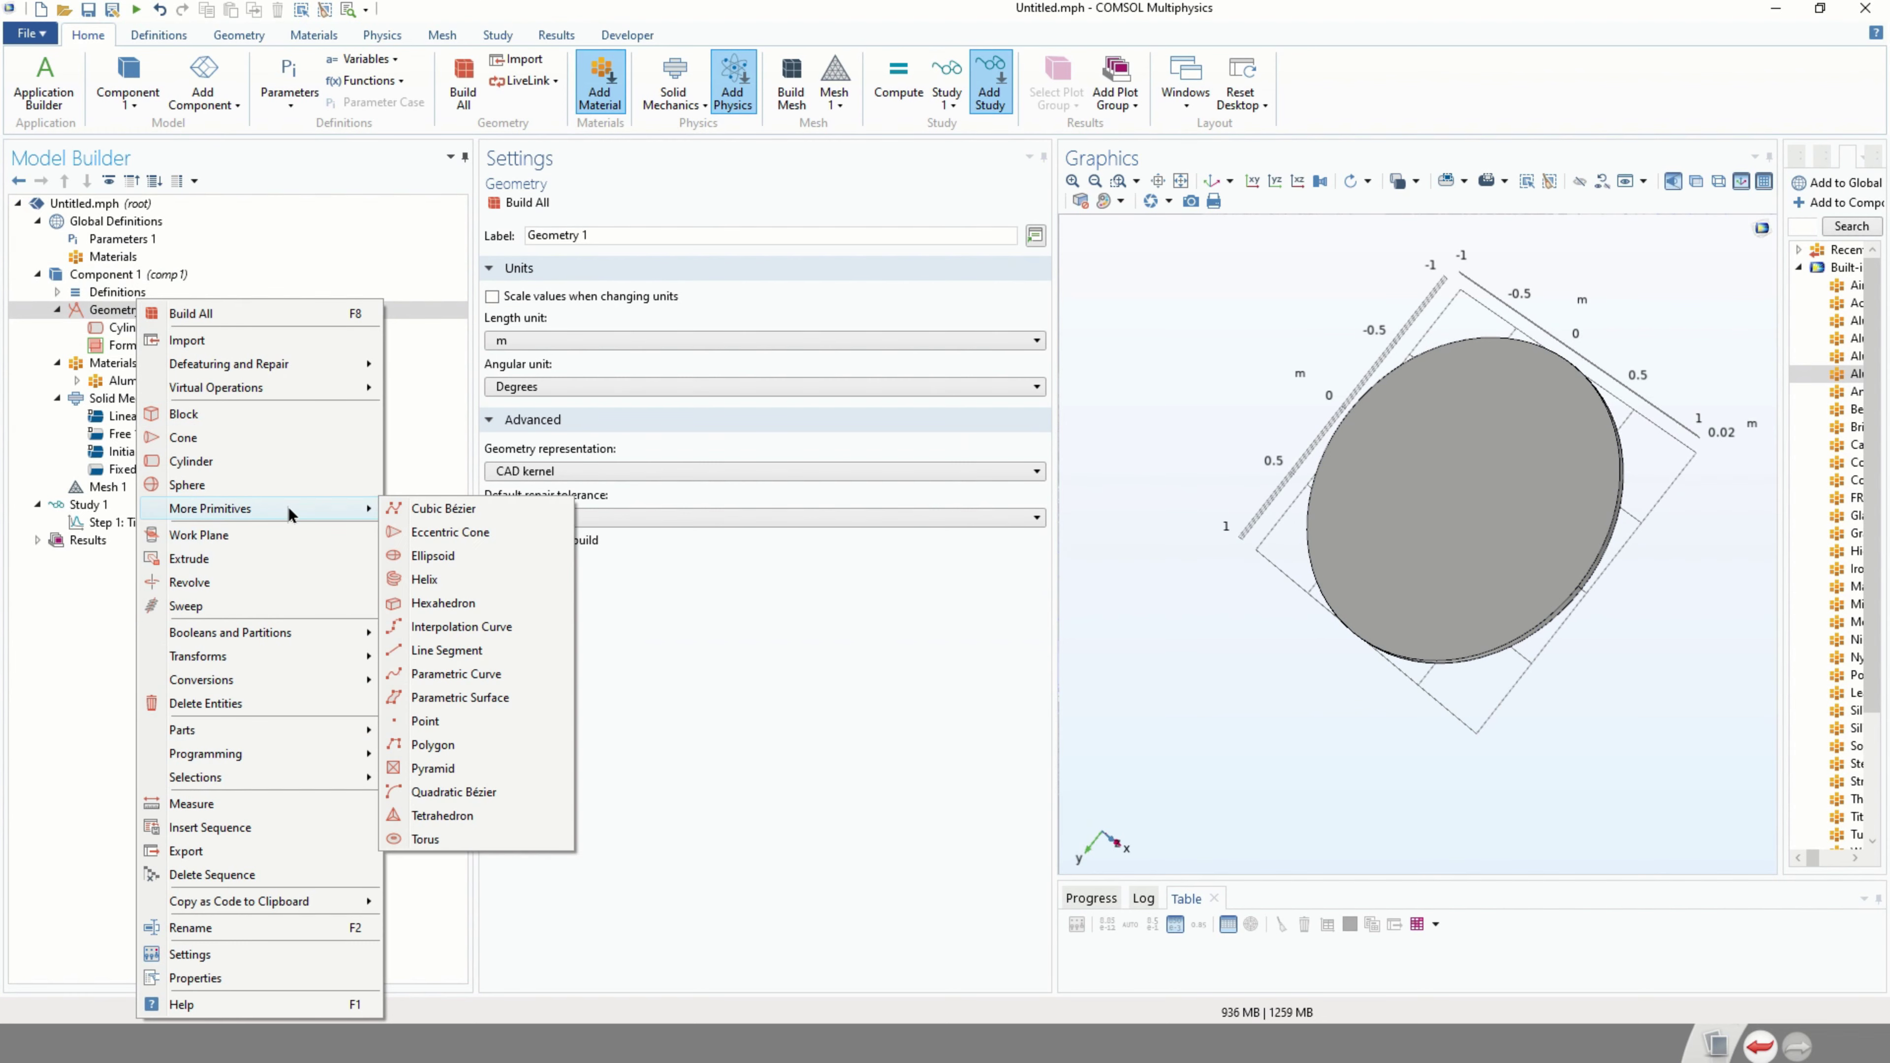
pyautogui.click(440, 721)
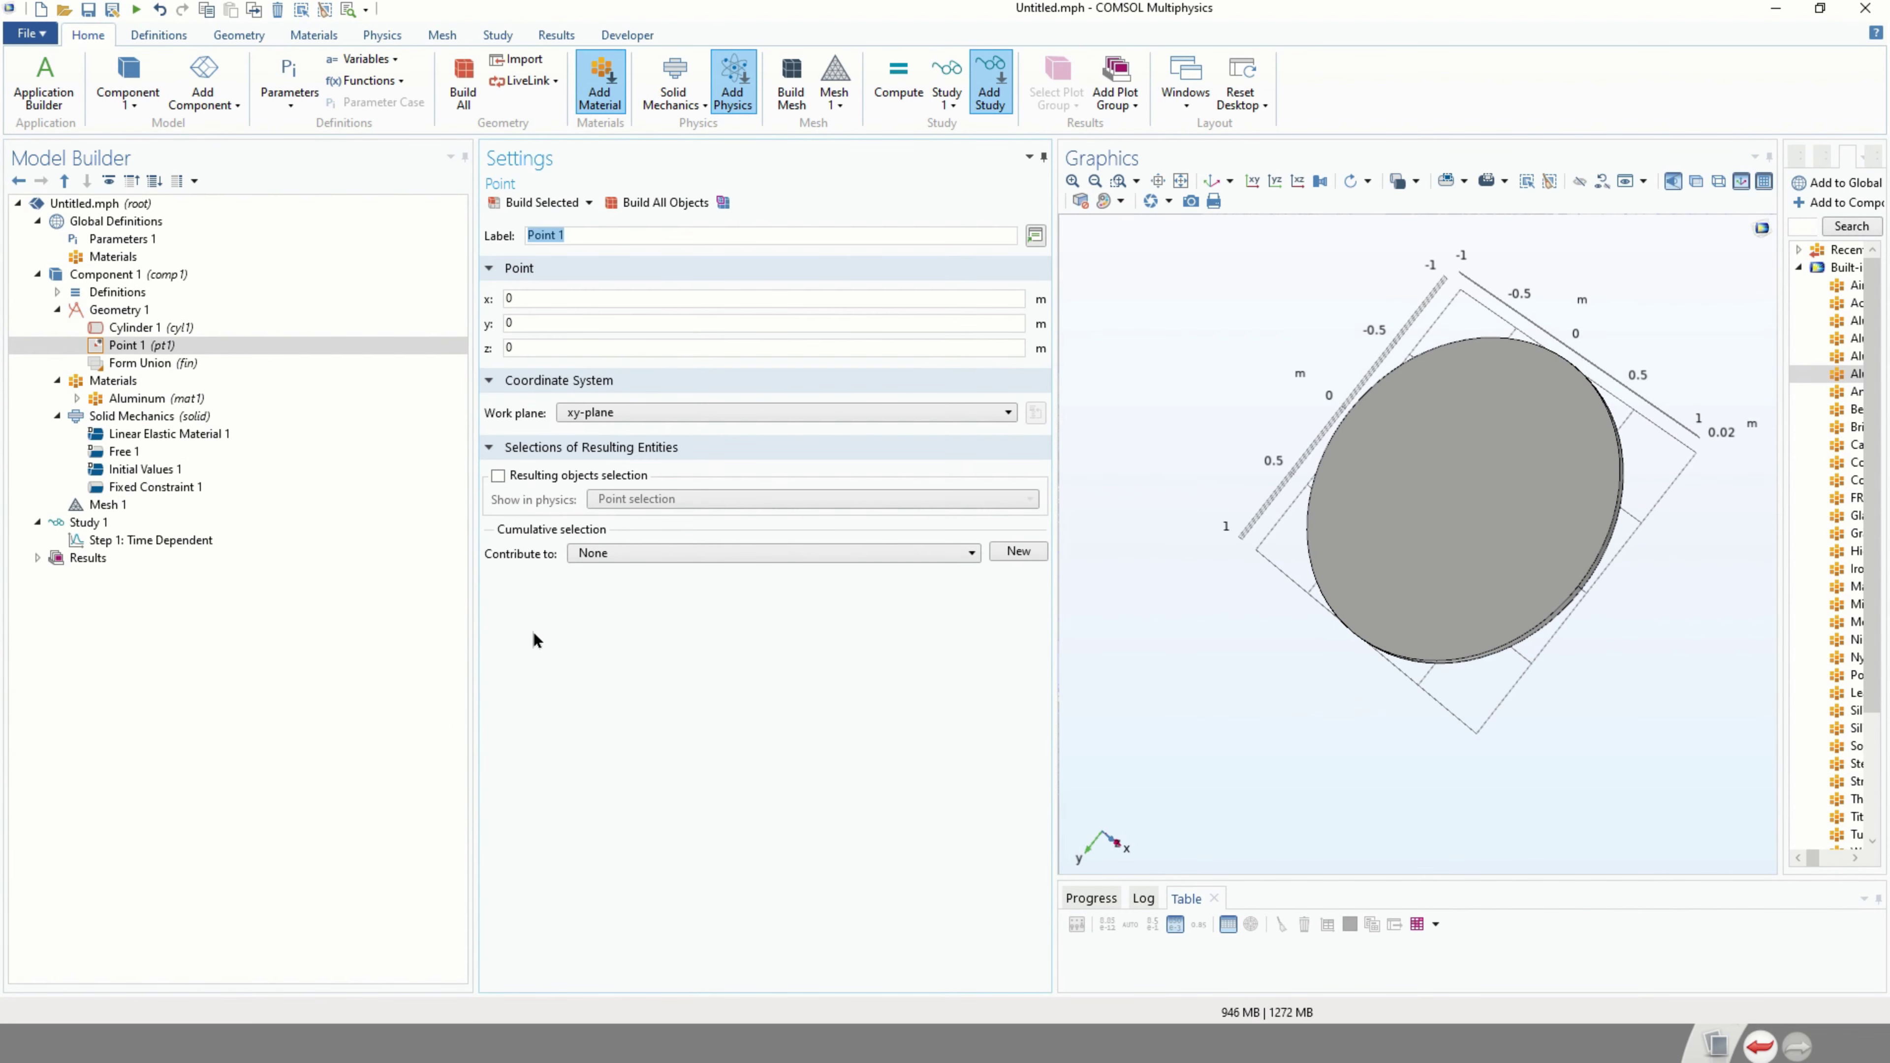
pyautogui.click(537, 202)
pyautogui.moveTo(1393, 569); pyautogui.dragTo(1535, 544)
pyautogui.scroll(3, 1416, 347)
pyautogui.moveTo(1415, 347); pyautogui.dragTo(1510, 451)
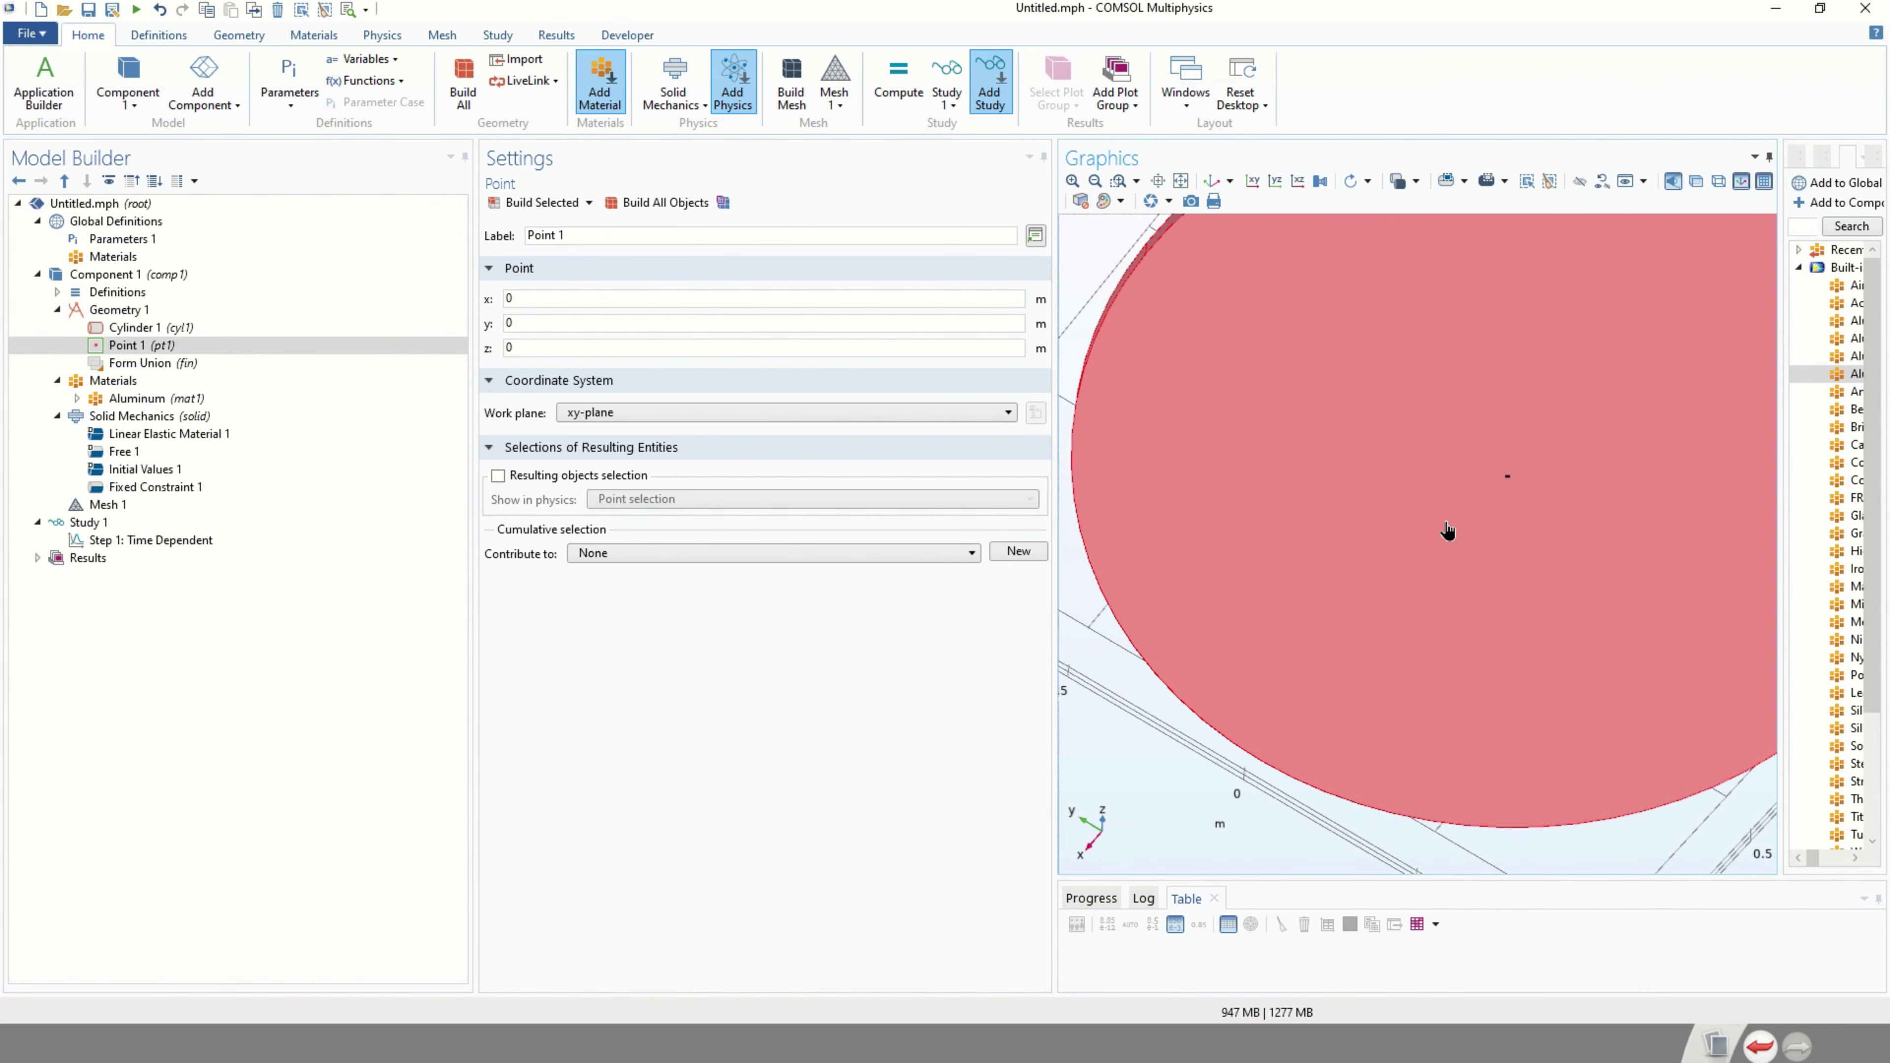
pyautogui.scroll(-5, 1451, 514)
pyautogui.moveTo(1398, 447); pyautogui.dragTo(1437, 507)
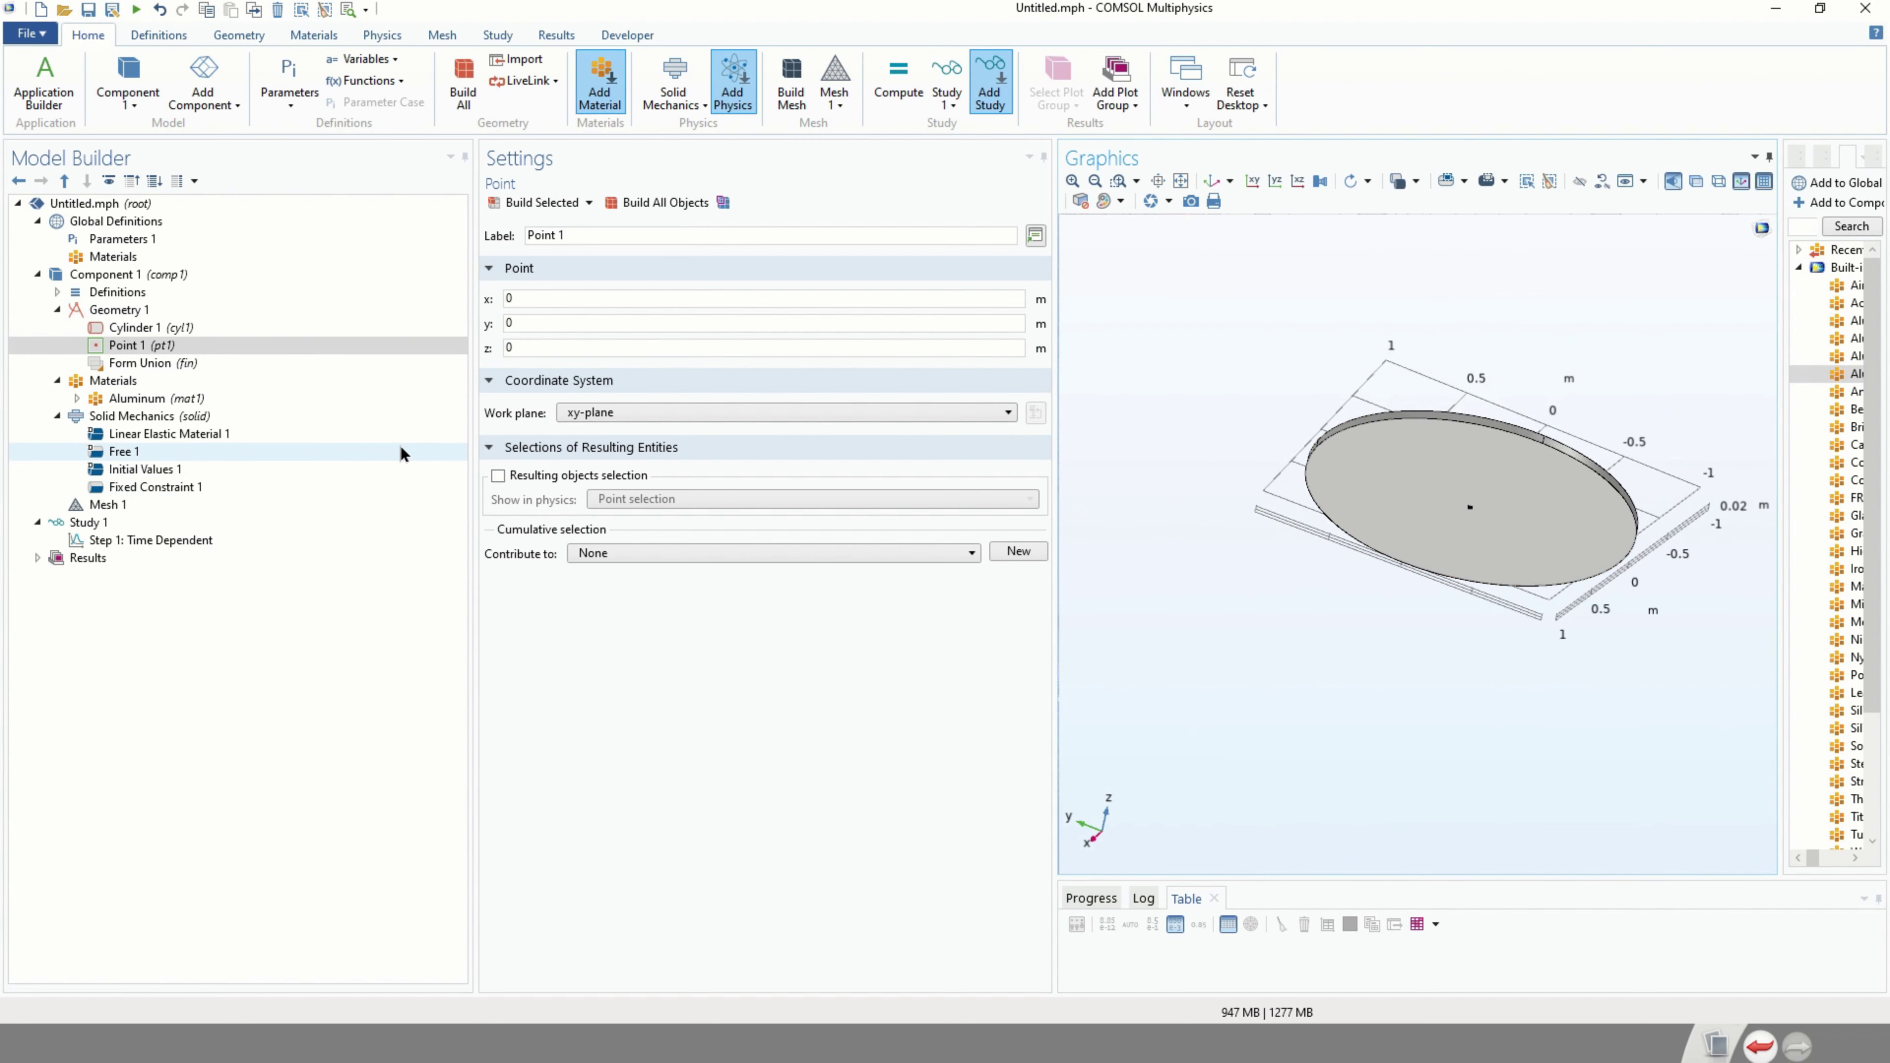
# Duplicate Point 1, set the copy's x coordinate to 0.4 m and build it.
pyautogui.click(223, 346)
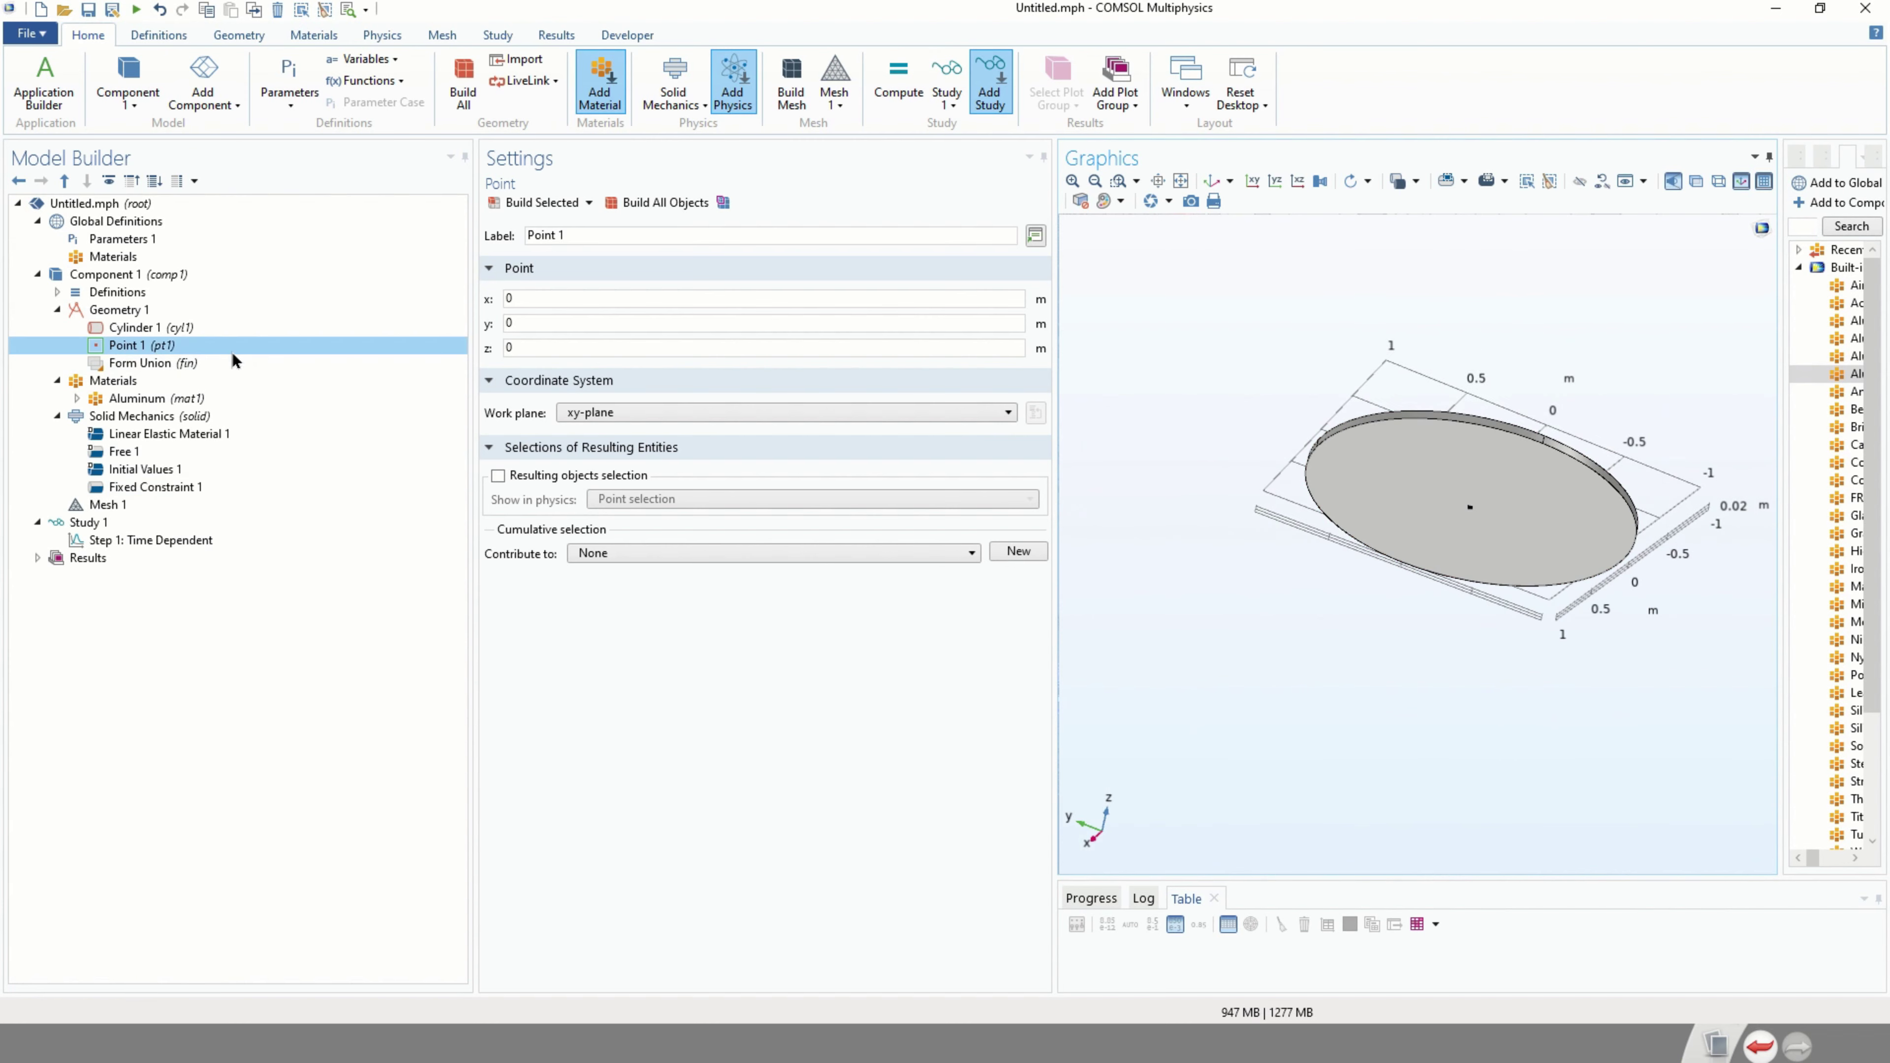
pyautogui.rightClick(162, 347)
pyautogui.click(292, 533)
pyautogui.click(554, 316)
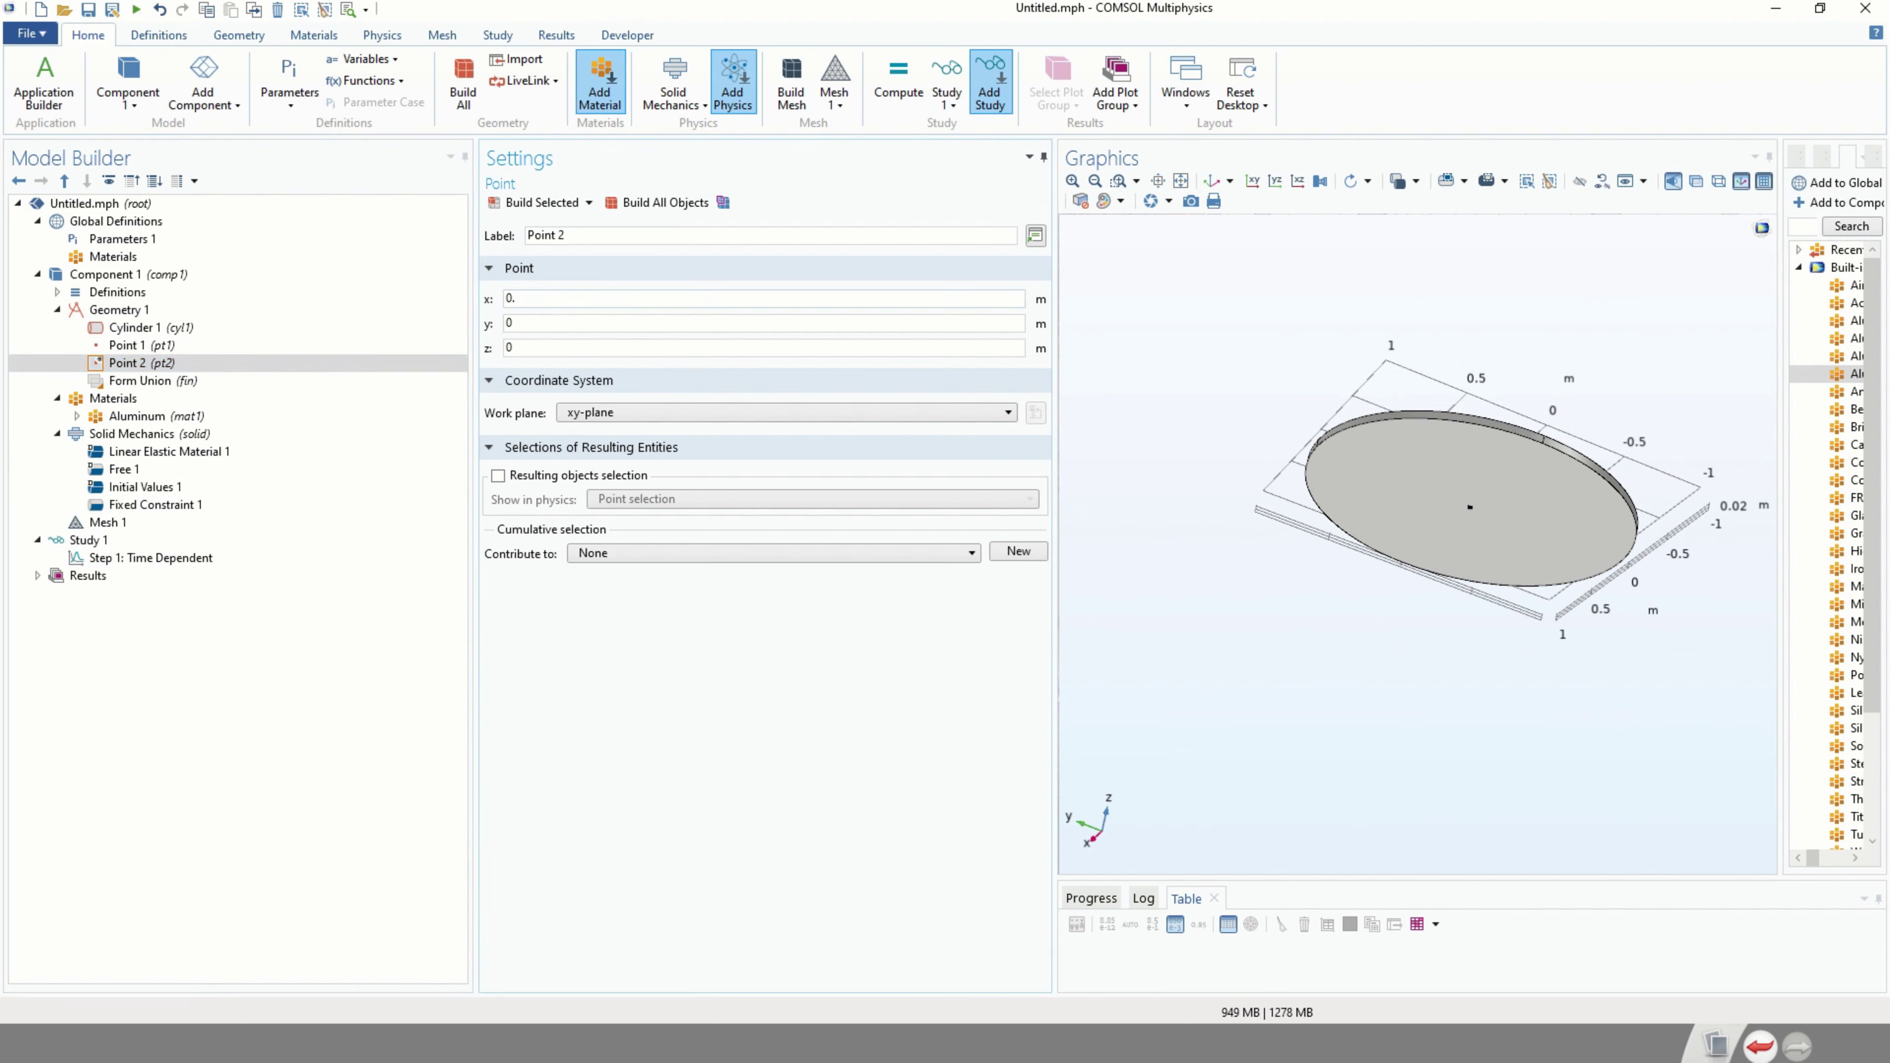
pyautogui.click(537, 204)
pyautogui.moveTo(1384, 447); pyautogui.dragTo(1413, 439)
# Duplicate Point 2, set the copy's x coordinate to -0.4 m and build it.
pyautogui.click(232, 365)
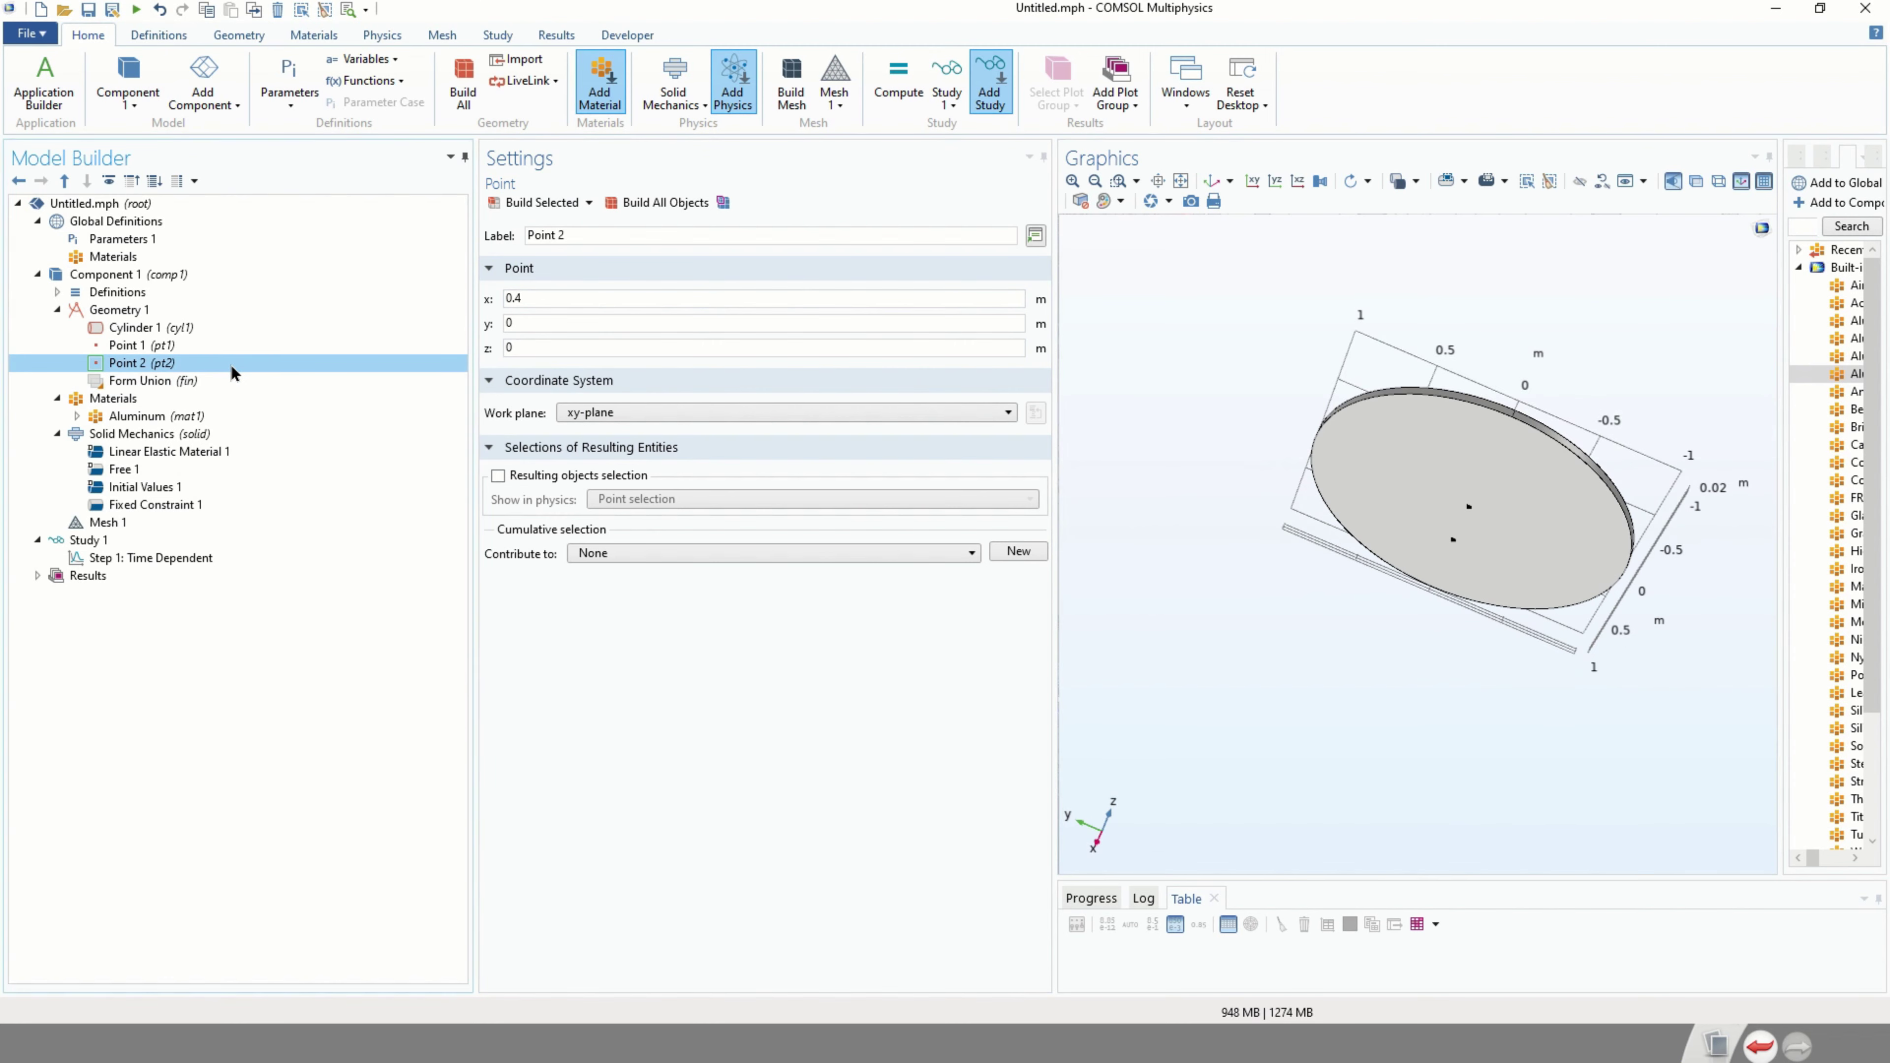
pyautogui.rightClick(233, 368)
pyautogui.click(336, 558)
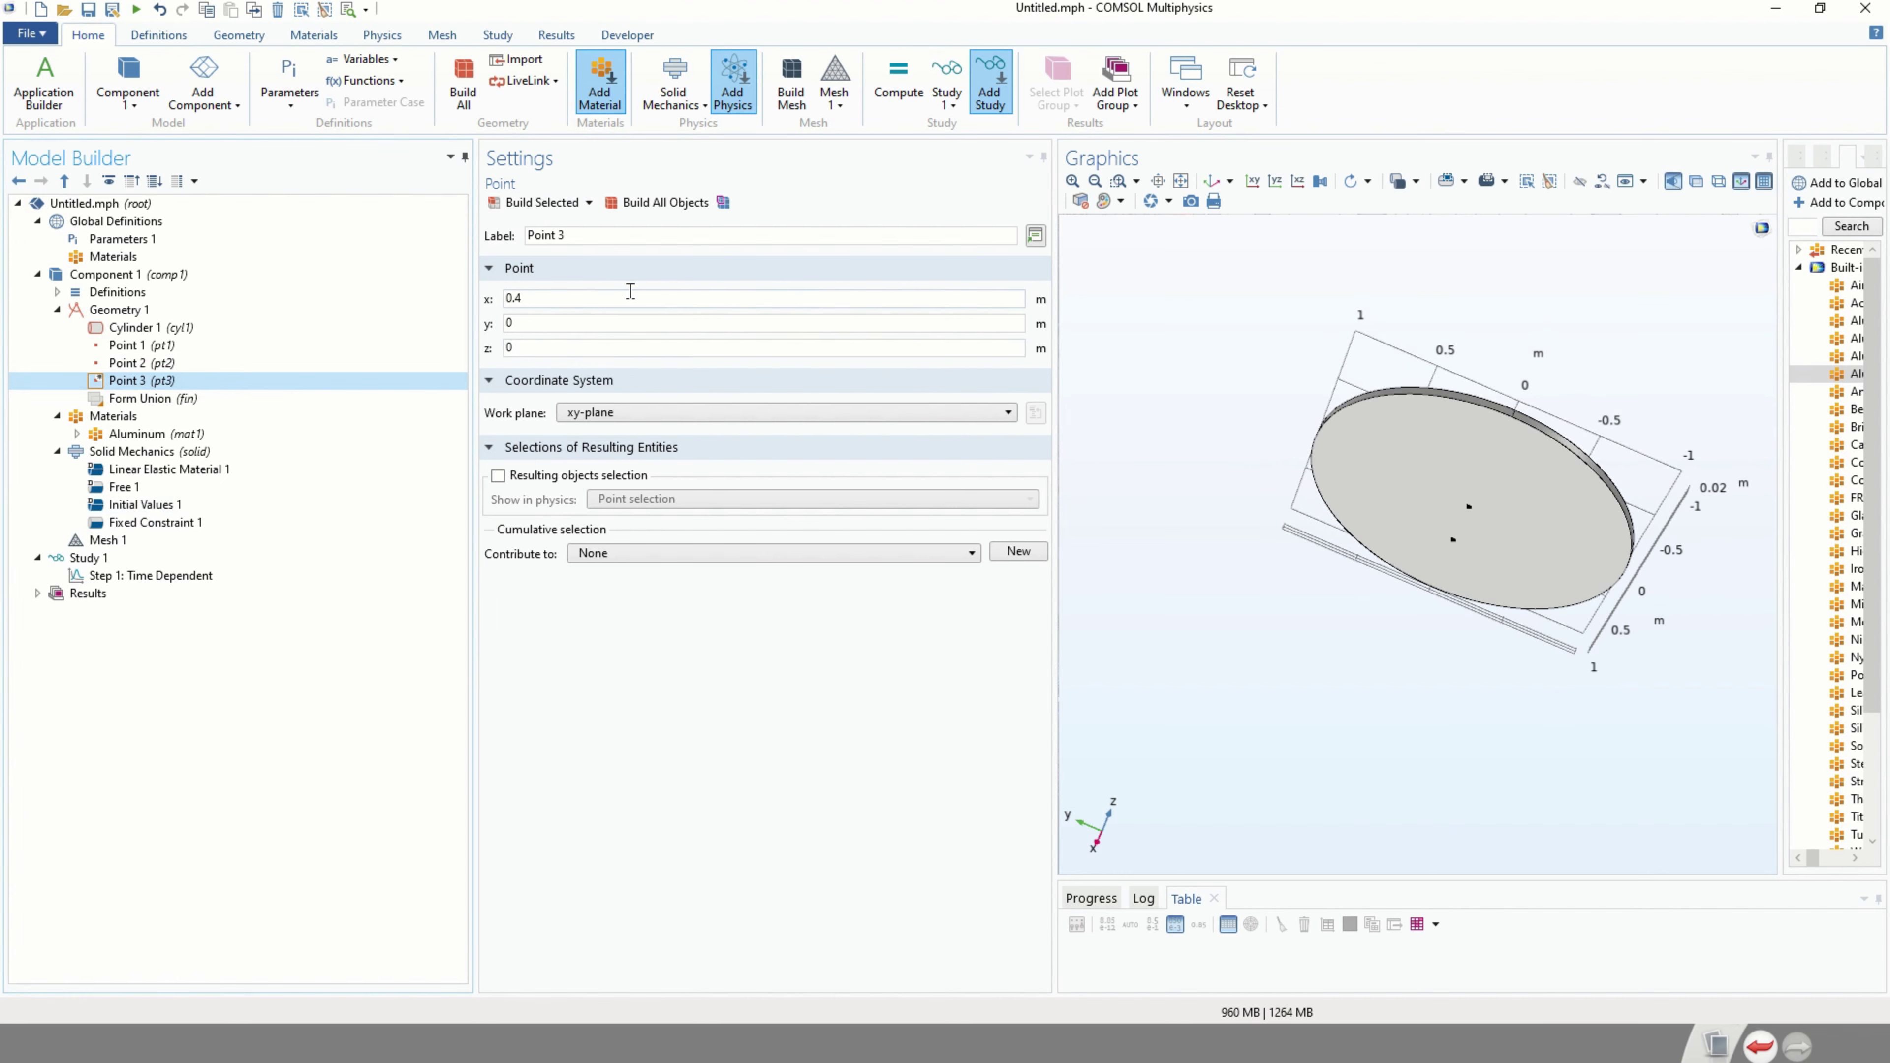
pyautogui.click(508, 298)
pyautogui.write('-')
pyautogui.click(537, 202)
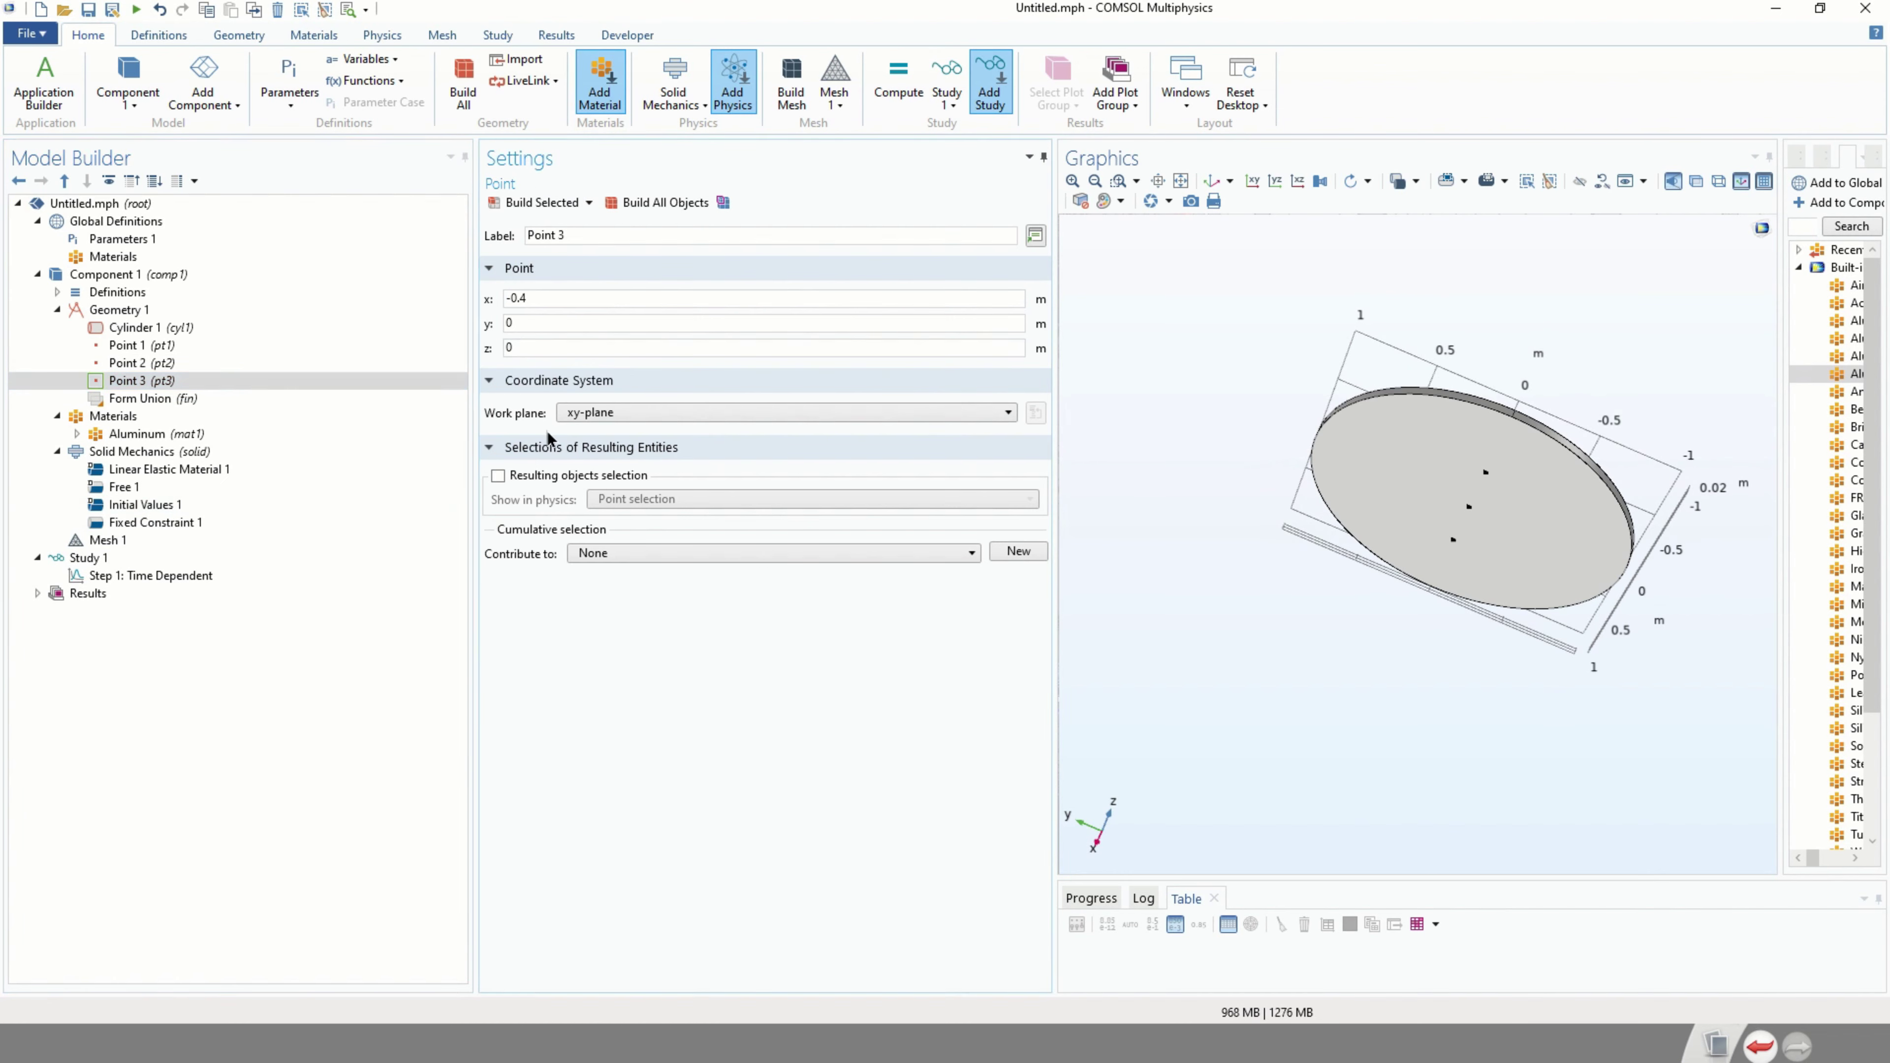
# Duplicate Points 2 and 3 together and place Point 4 at x 0 and y 0.4 m.
pyautogui.click(170, 365)
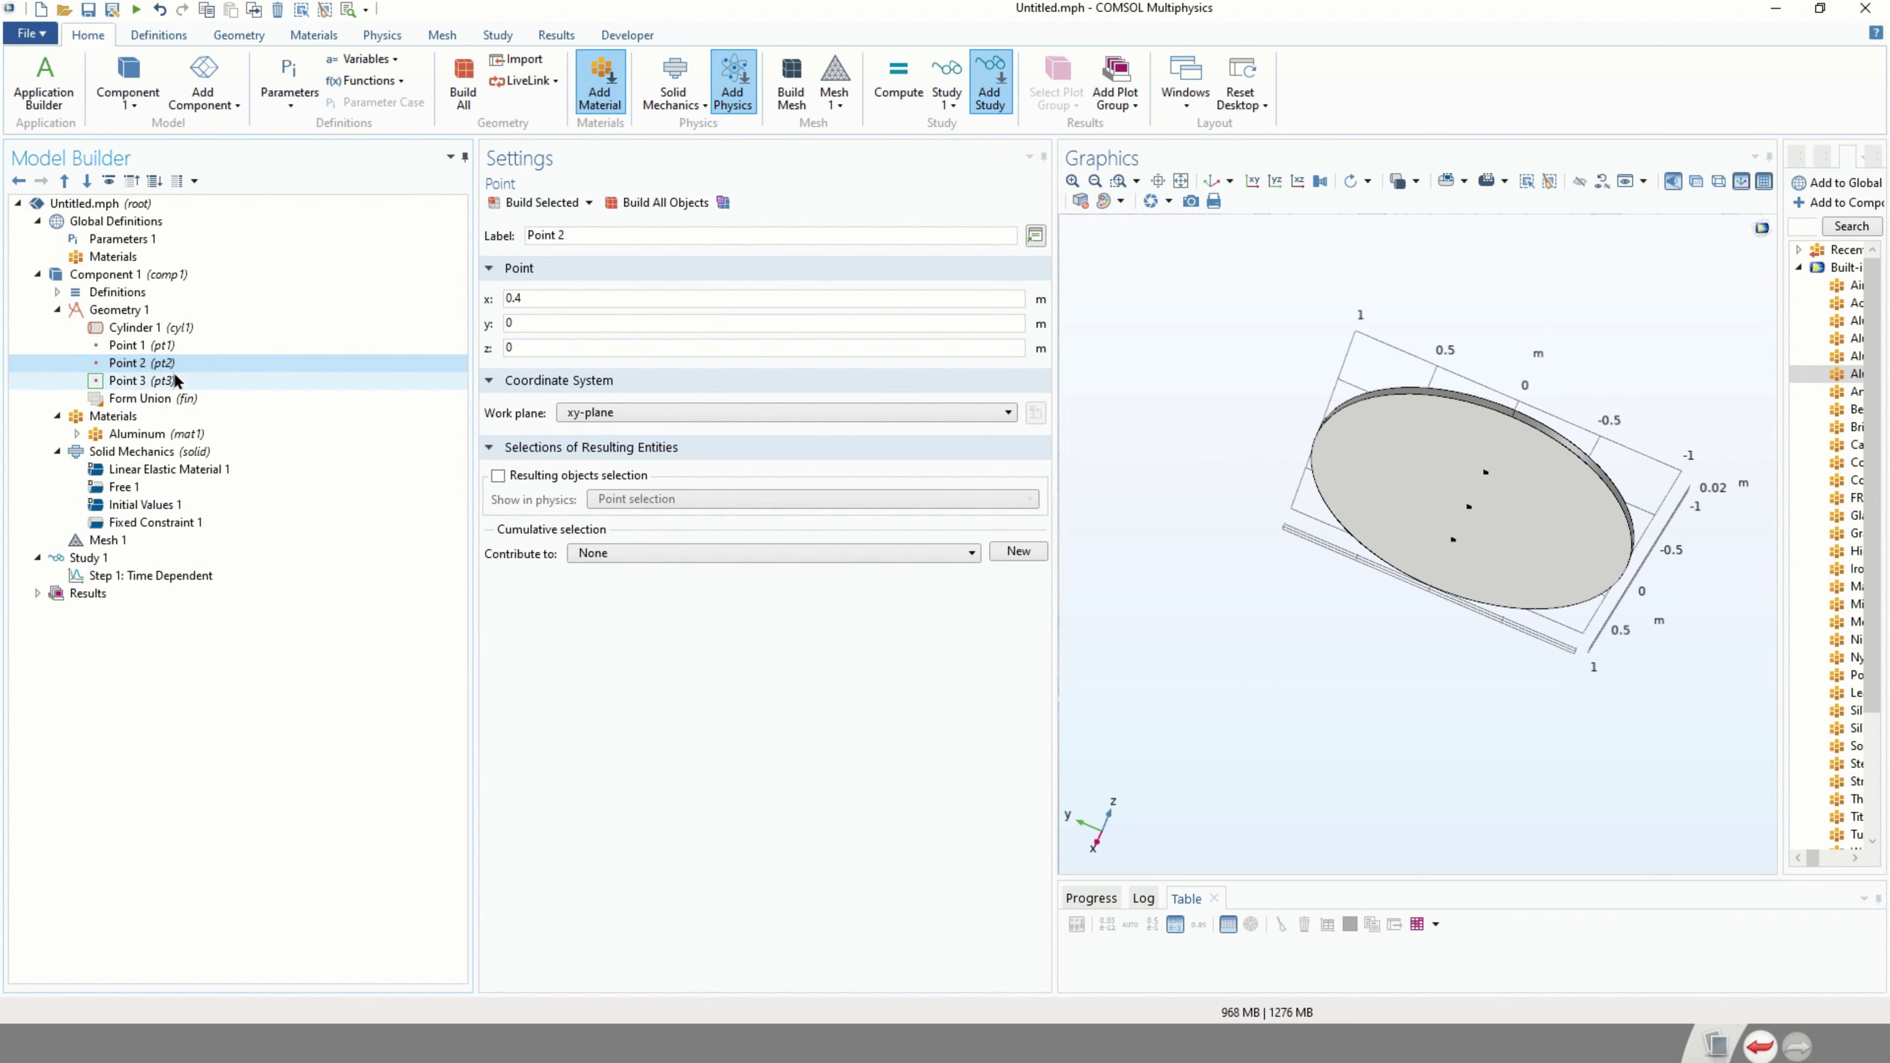
pyautogui.keyDown('ctrl'); pyautogui.click(148, 381); pyautogui.keyUp('ctrl')
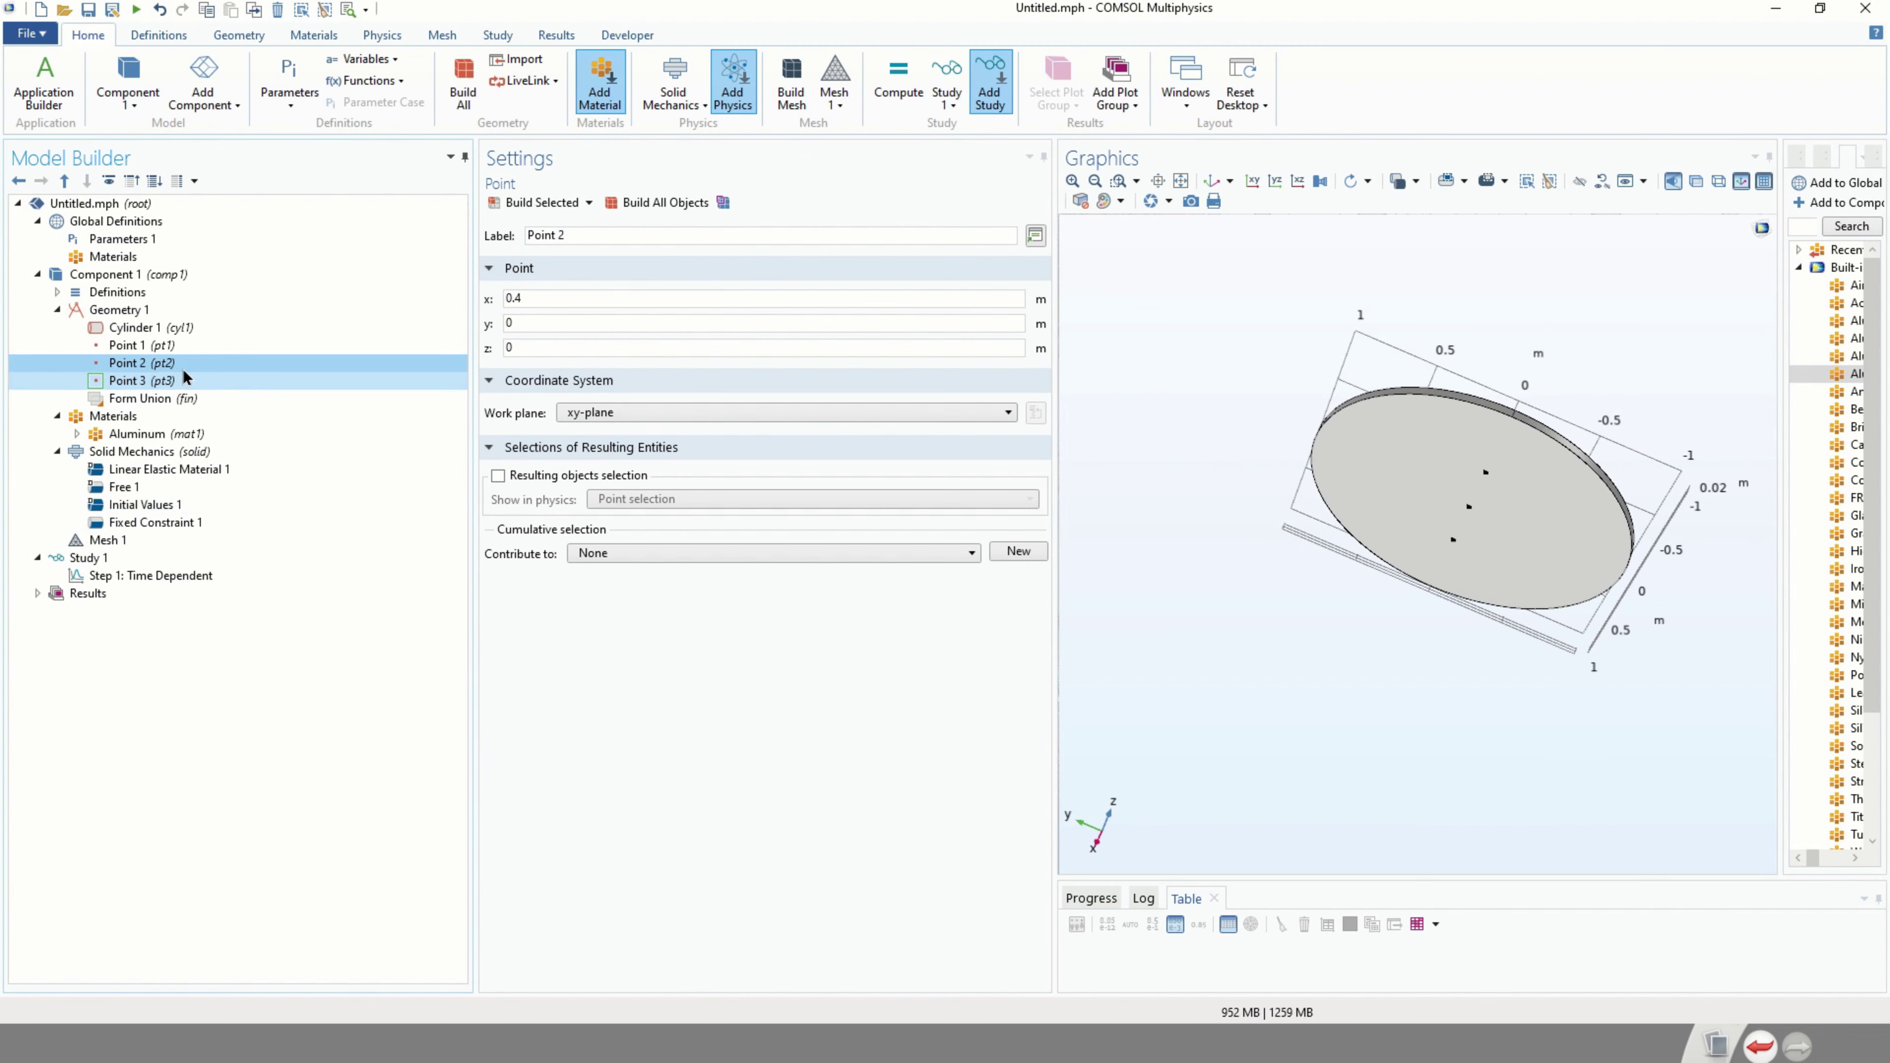
pyautogui.rightClick(182, 378)
pyautogui.click(247, 432)
pyautogui.click(572, 297)
pyautogui.moveTo(557, 305); pyautogui.dragTo(495, 301)
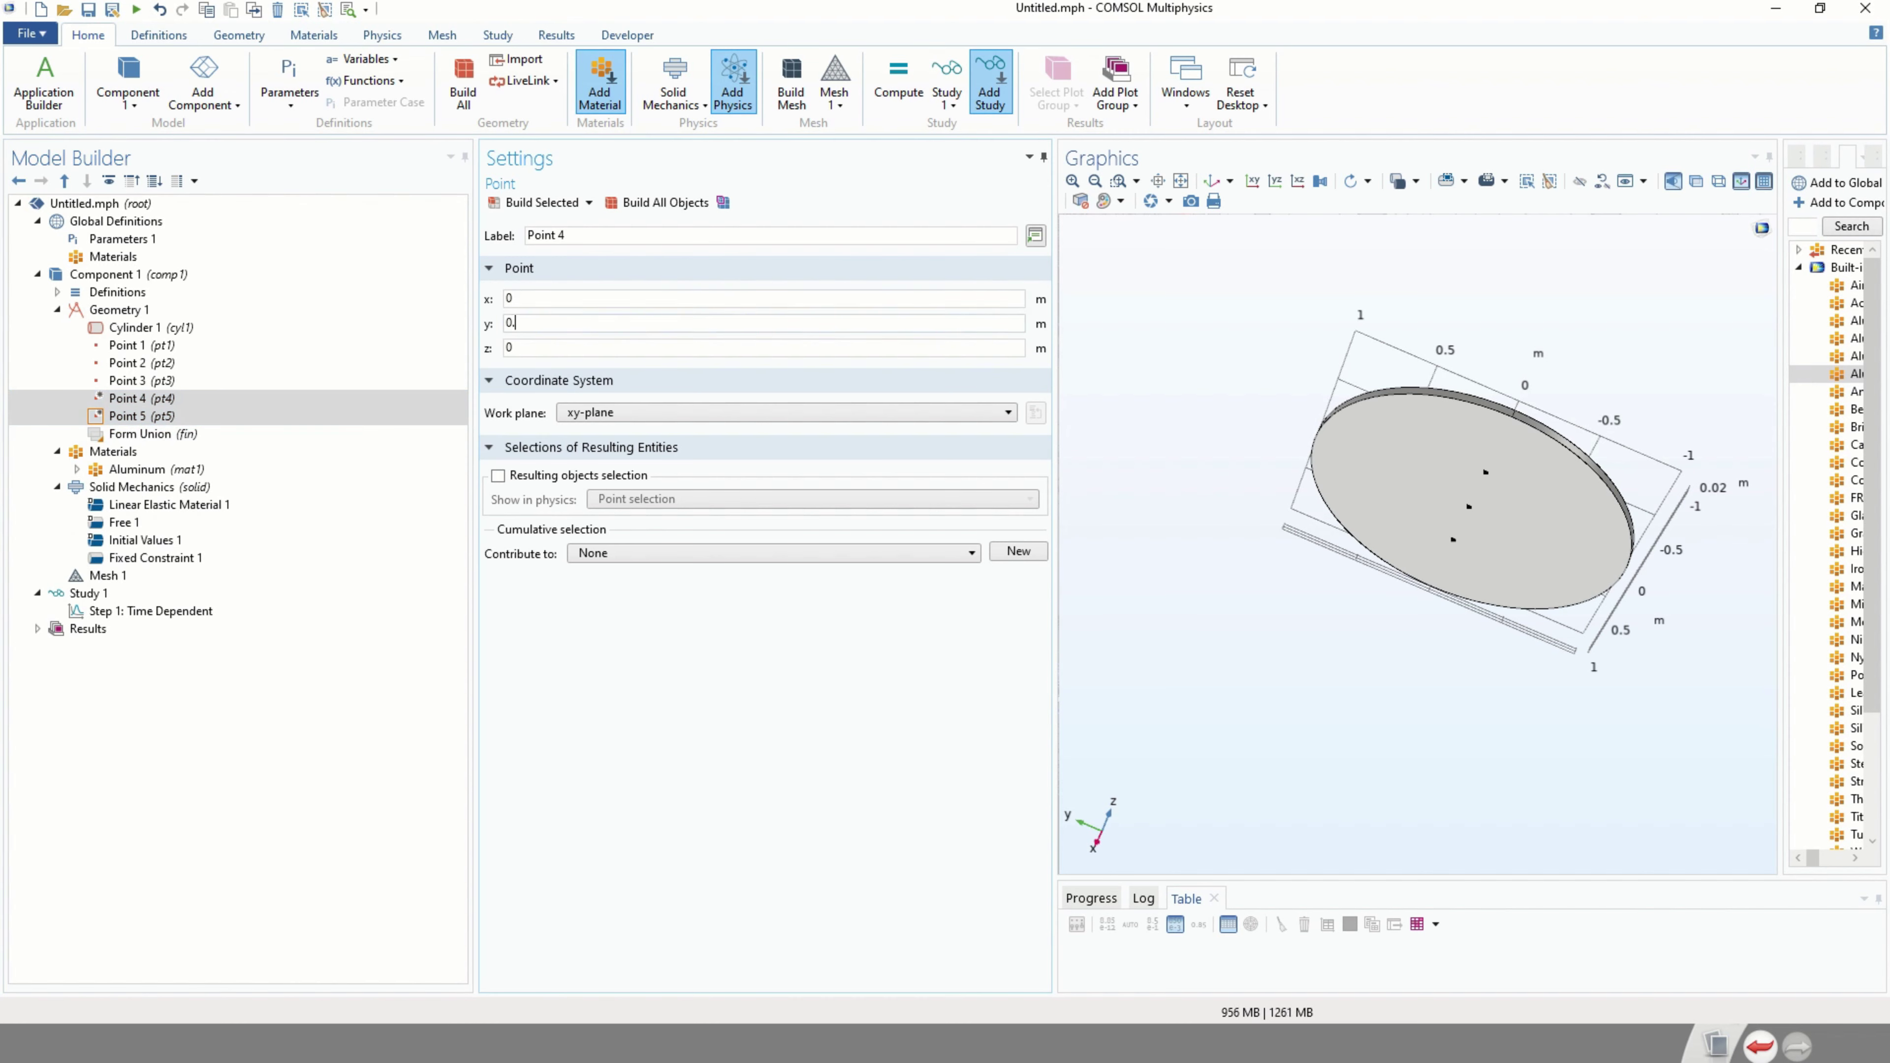
# Place Point 5 at x 0 and y -0.4 m, and build Points 4 and 5.
pyautogui.click(180, 421)
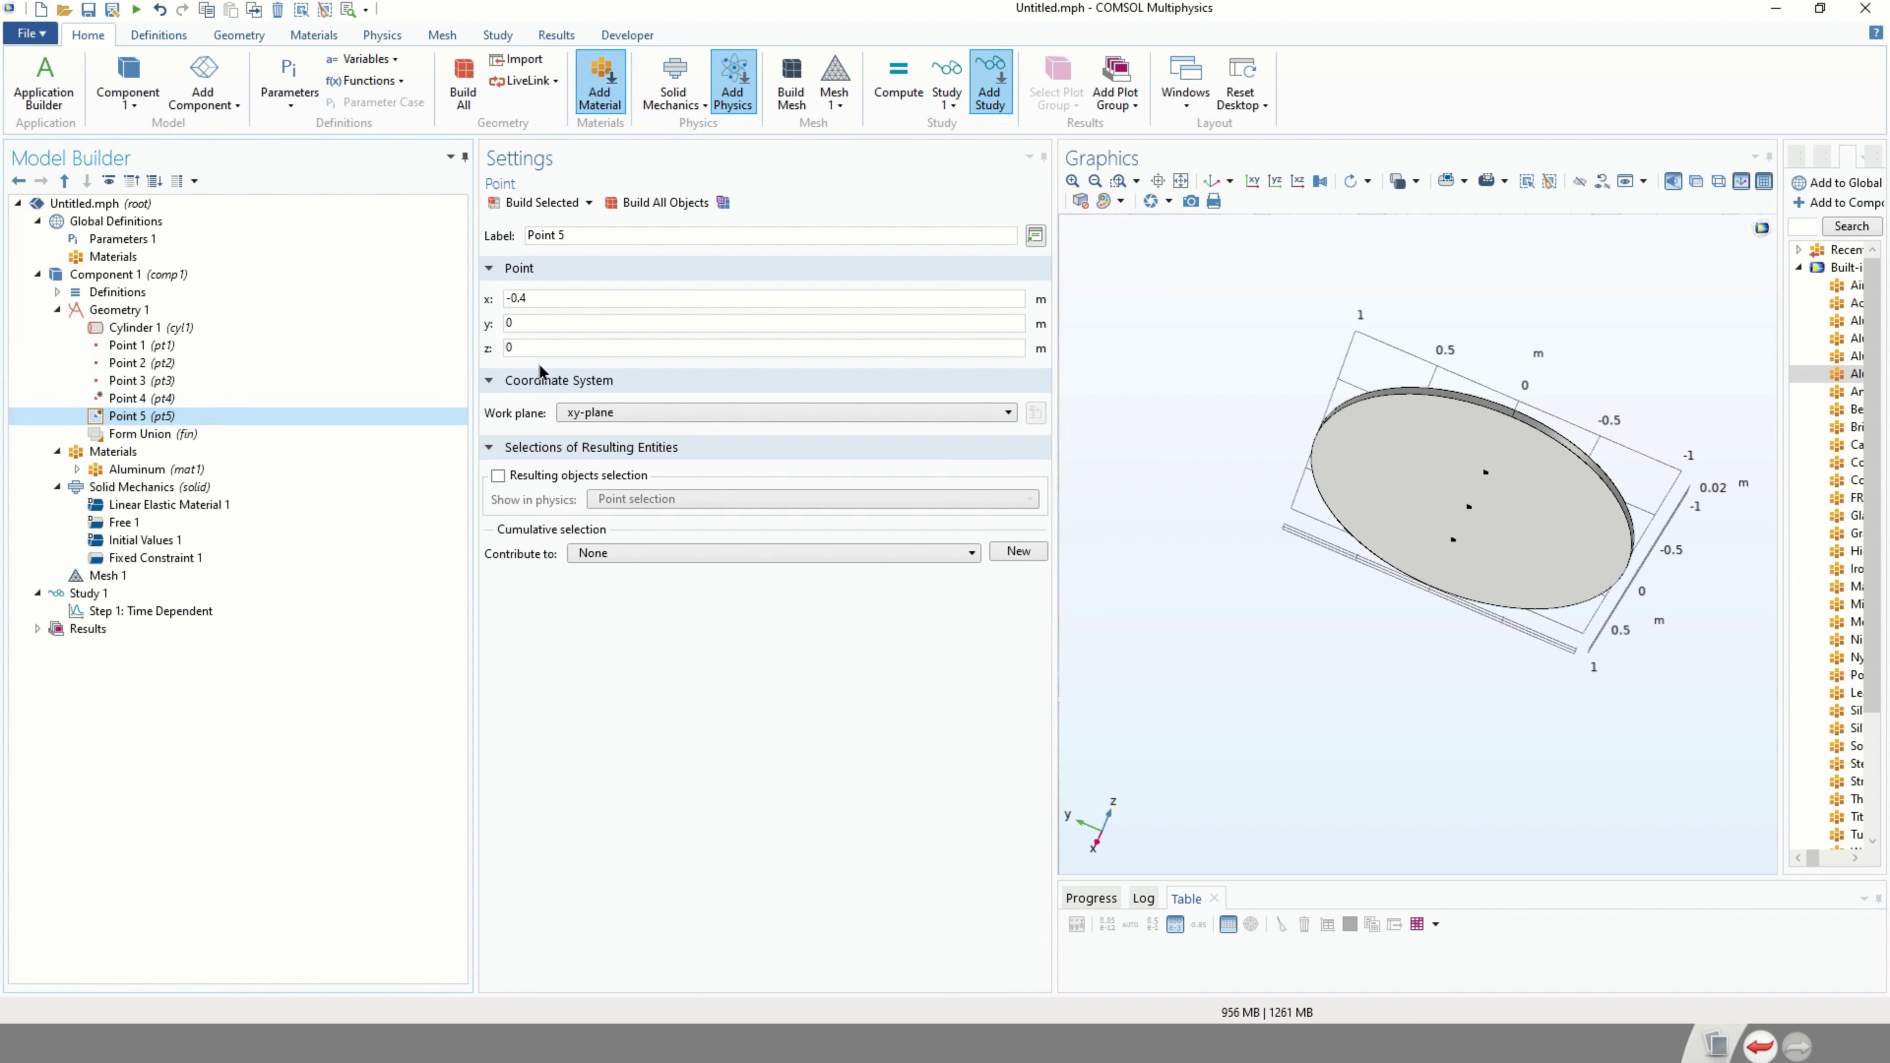
pyautogui.moveTo(552, 303); pyautogui.dragTo(429, 298)
pyautogui.doubleClick(542, 317)
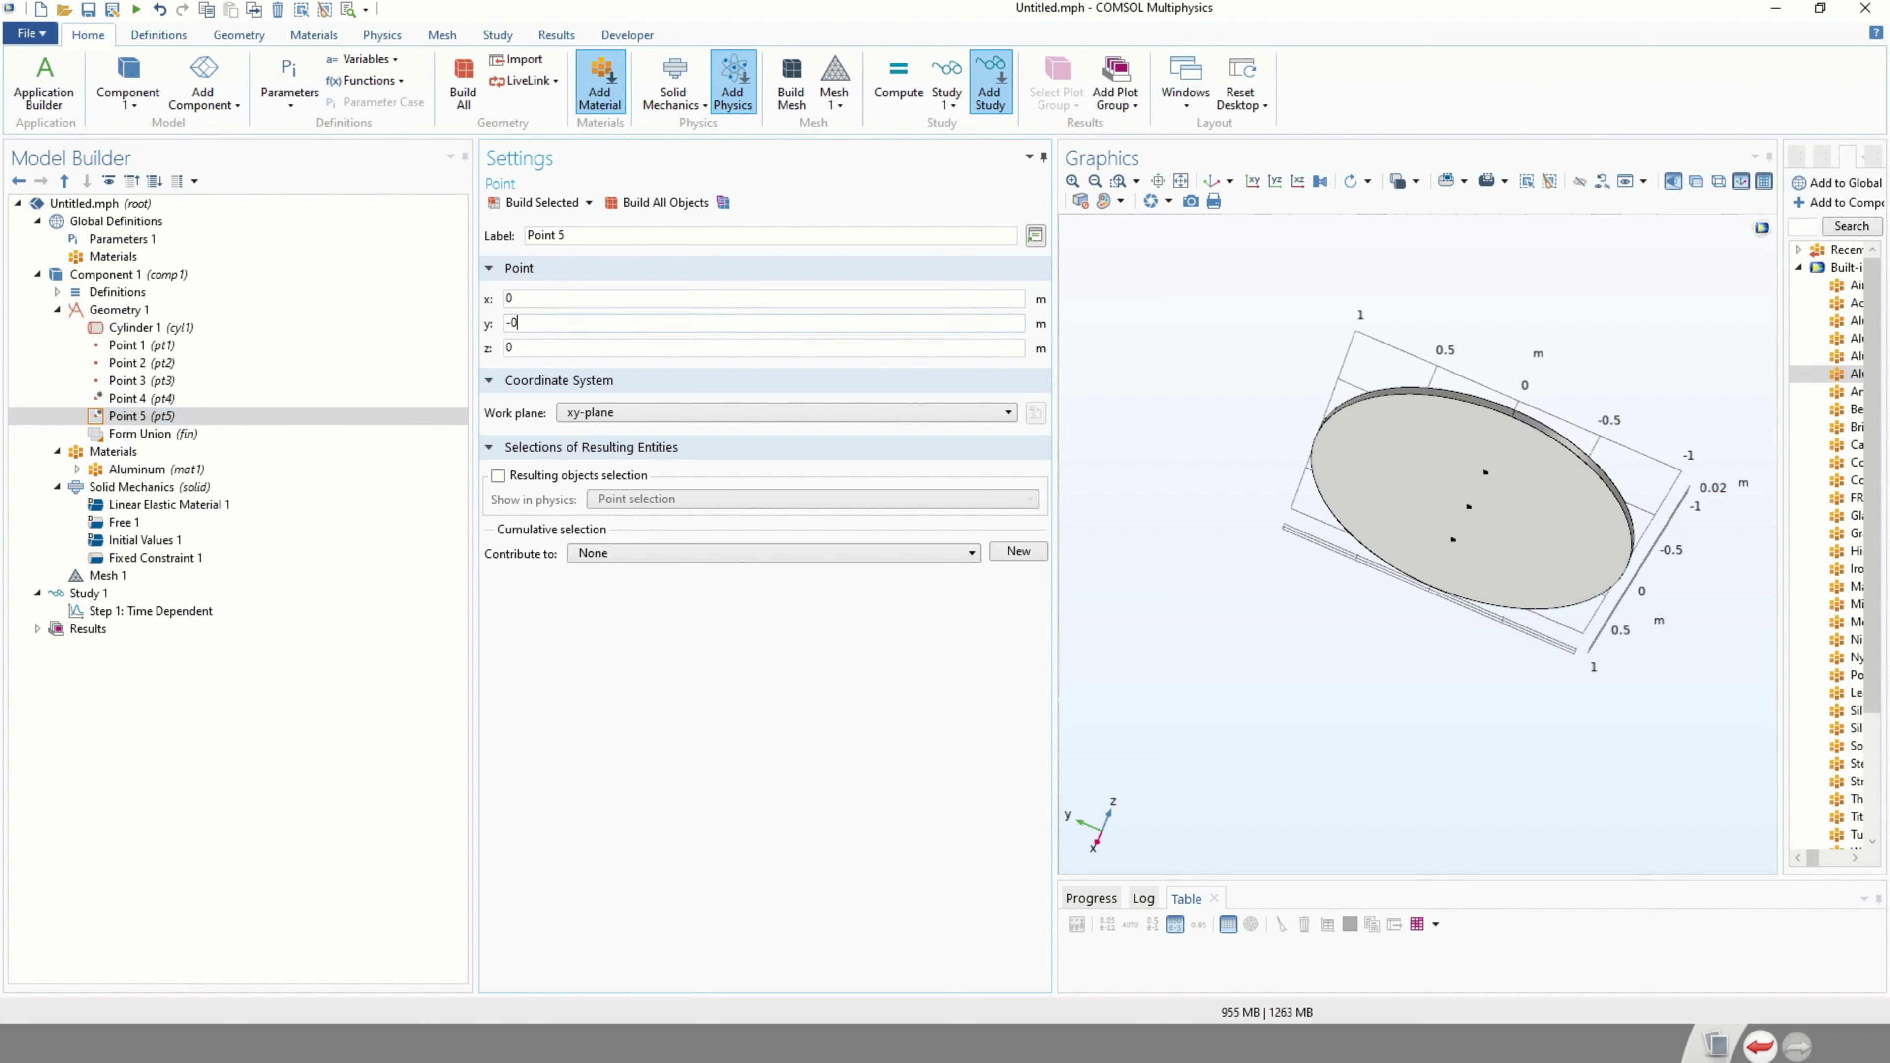
pyautogui.click(542, 202)
pyautogui.click(141, 398)
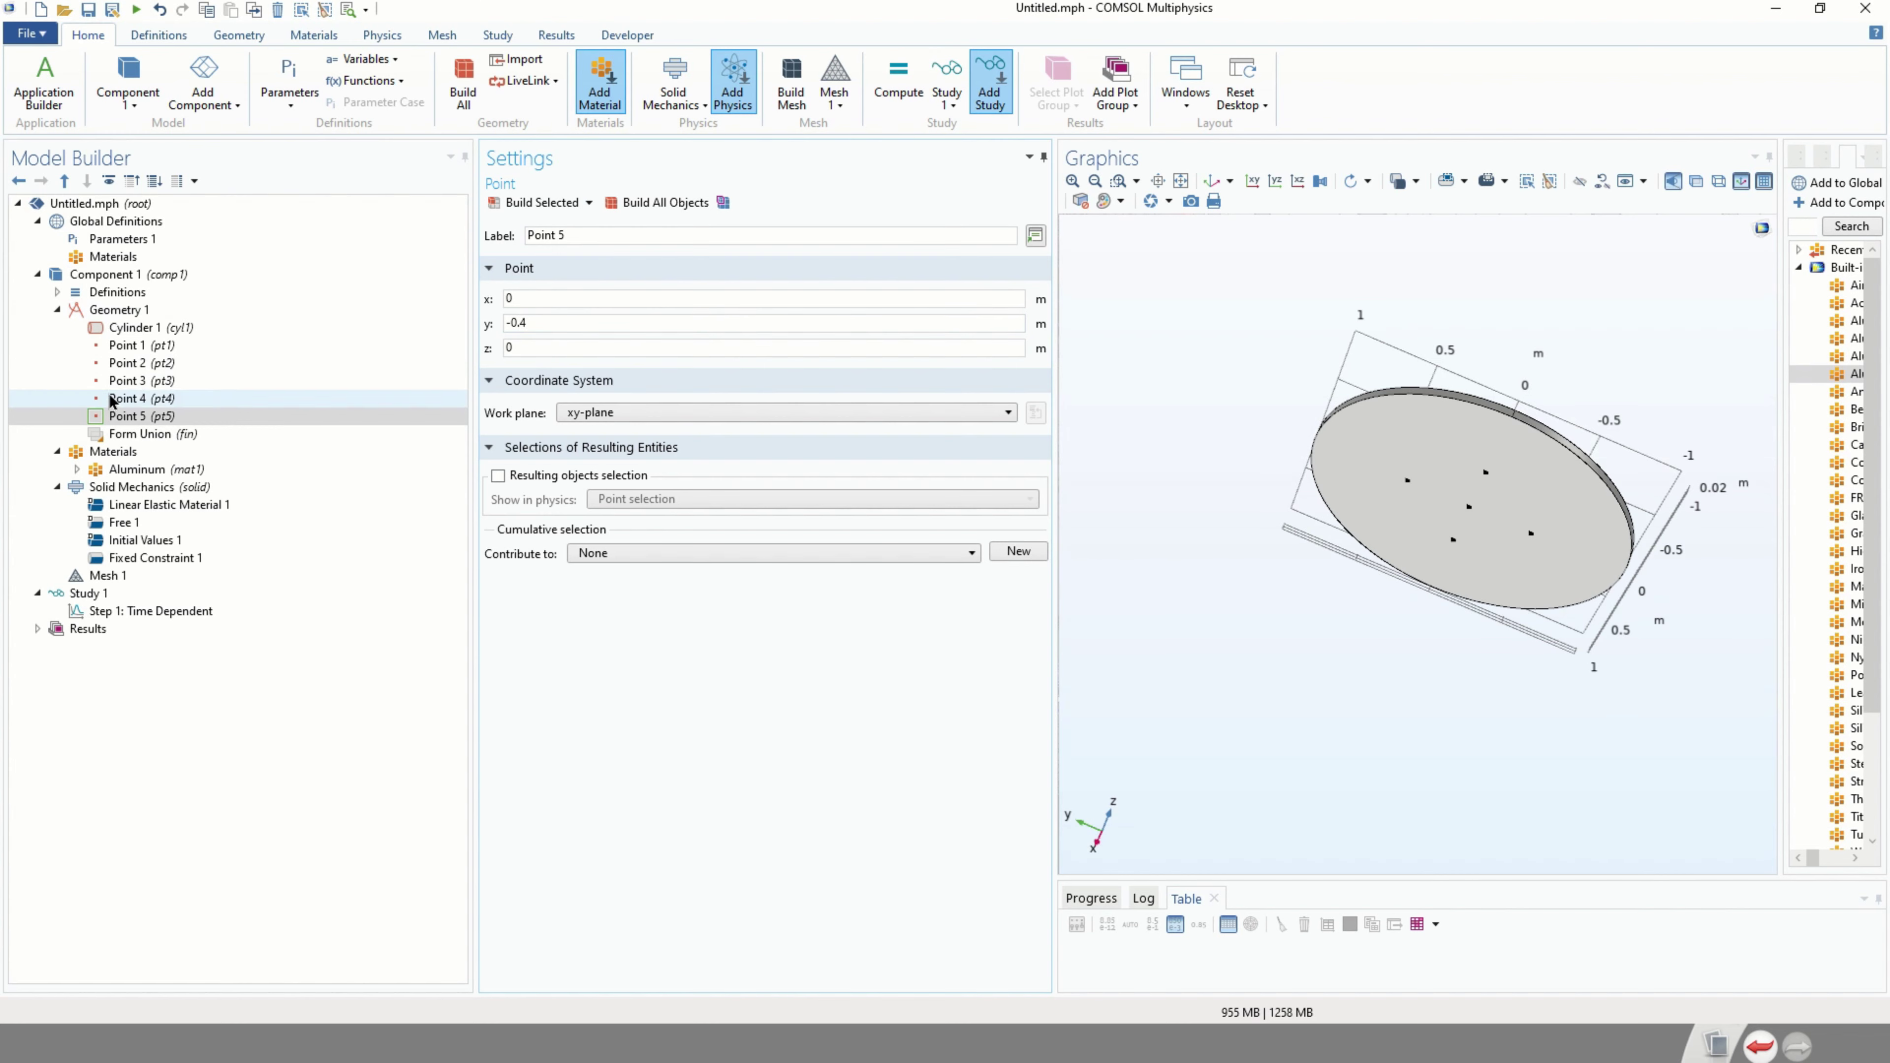
pyautogui.click(510, 202)
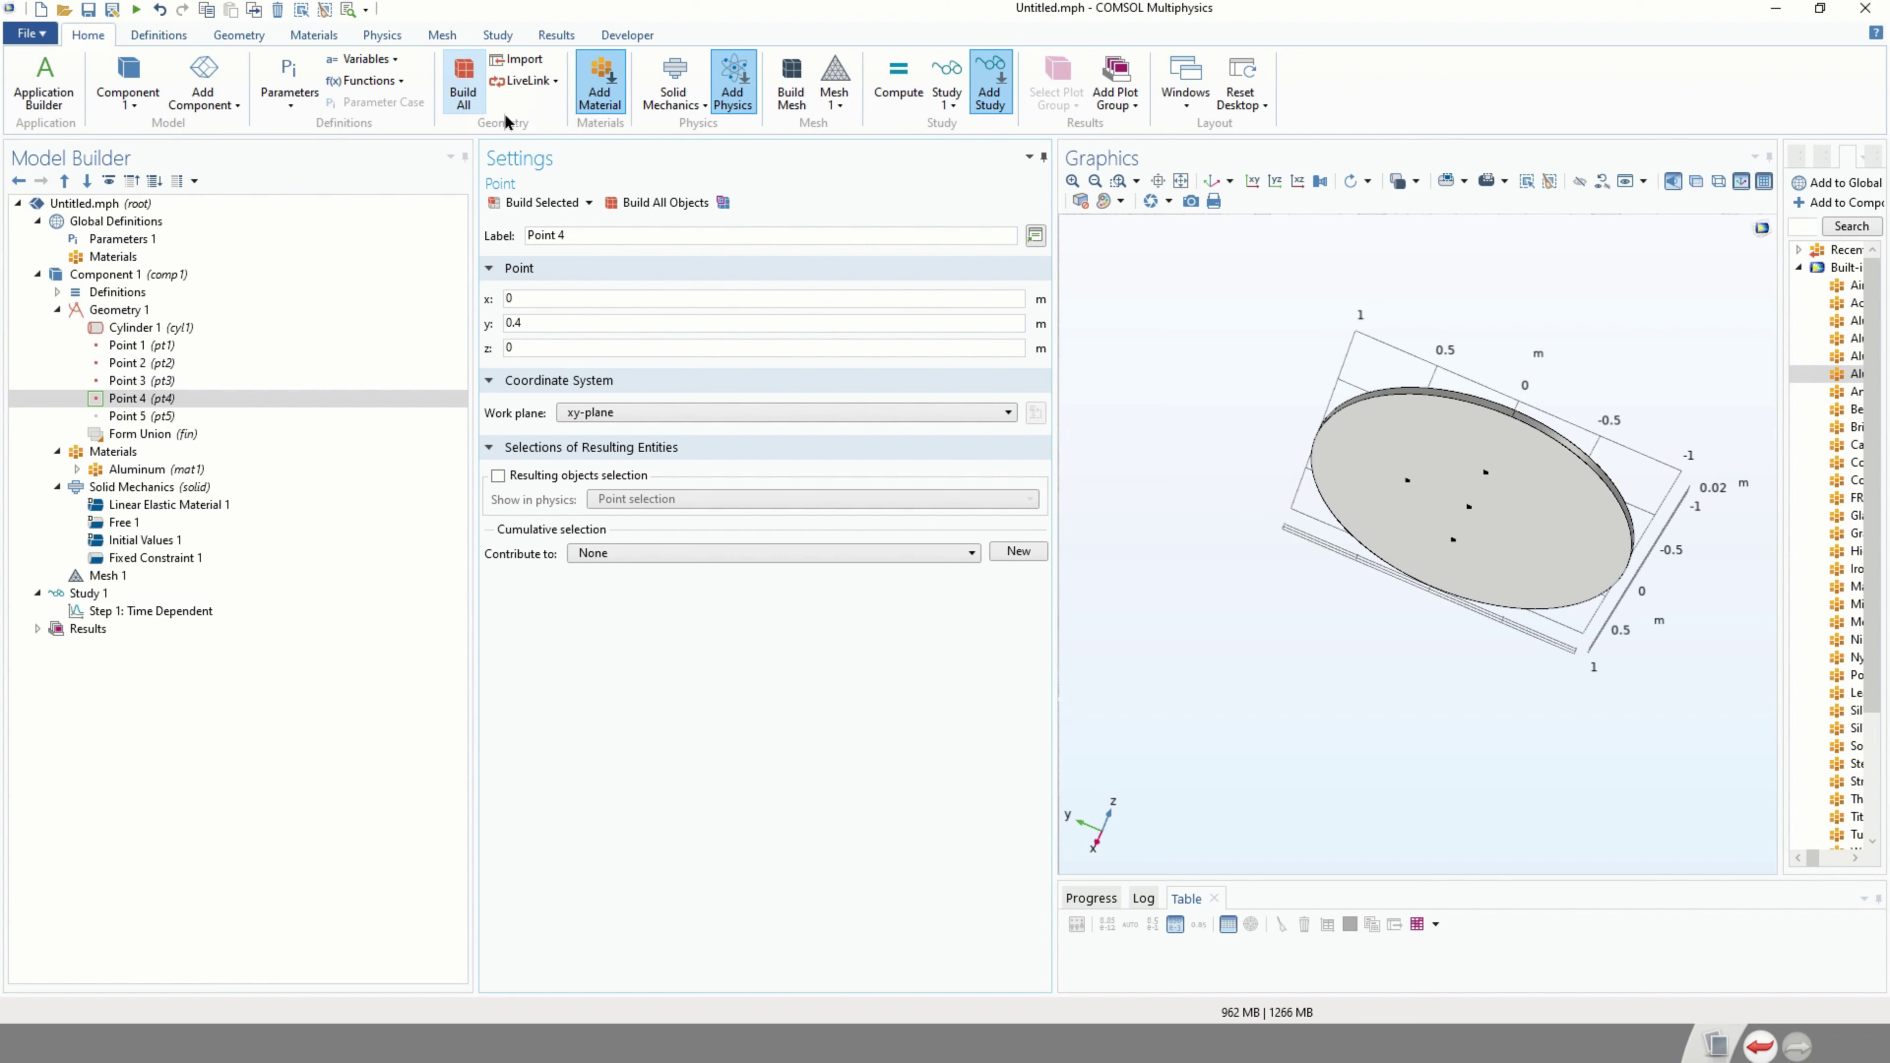
pyautogui.moveTo(1174, 482); pyautogui.dragTo(1478, 520)
pyautogui.moveTo(1479, 520); pyautogui.dragTo(1460, 443, button='middle')
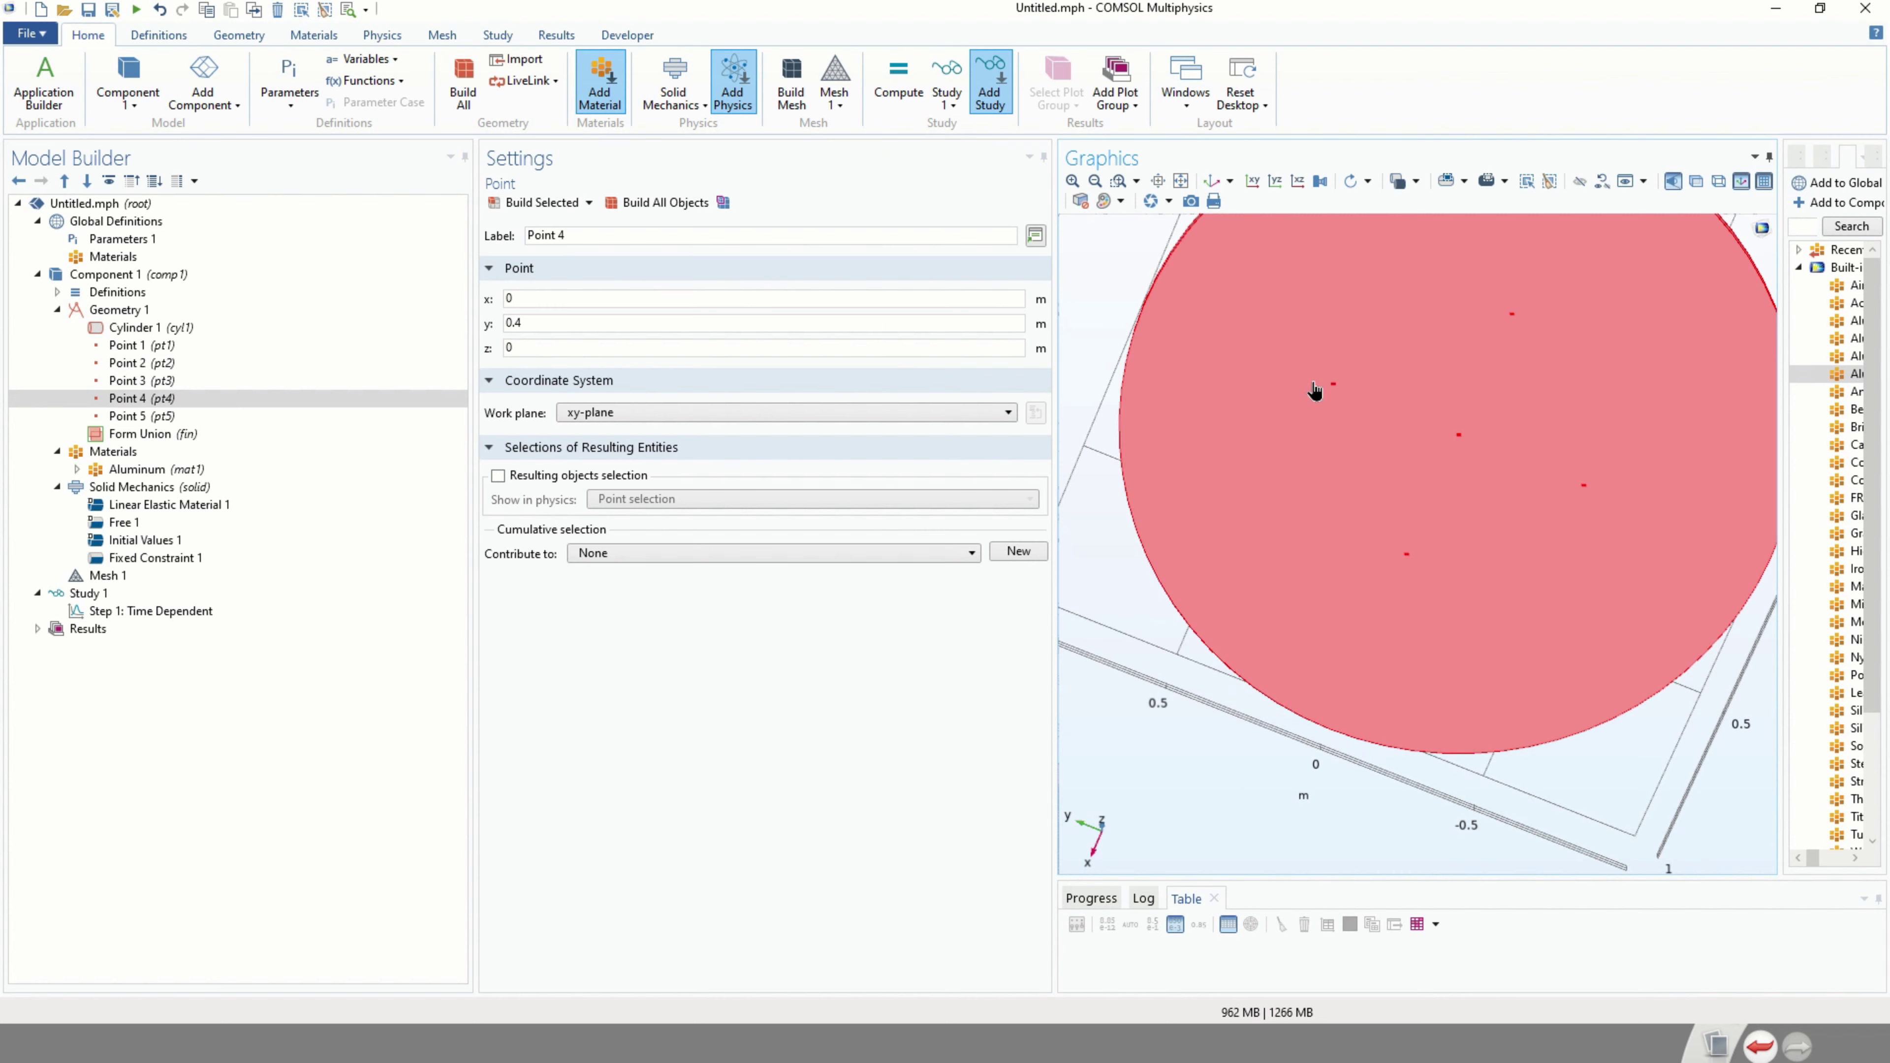
pyautogui.moveTo(1486, 350); pyautogui.dragTo(1483, 620)
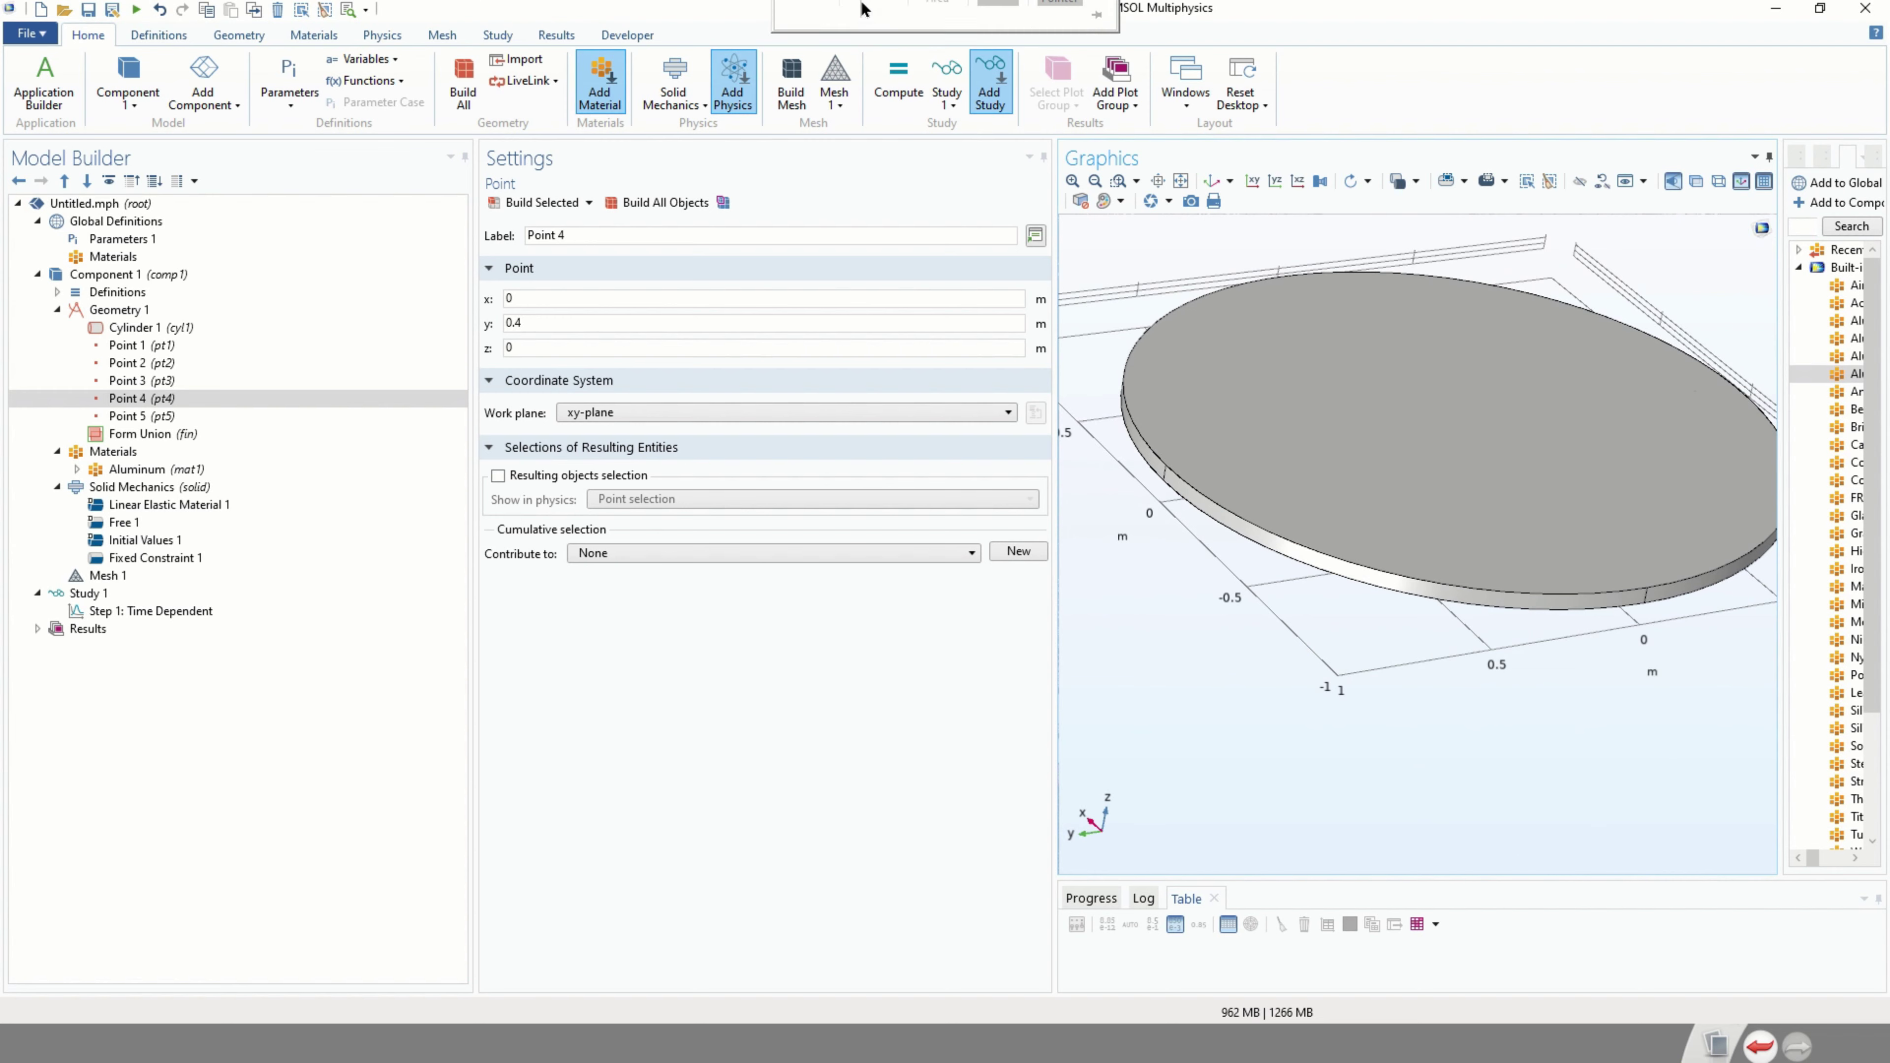
# Paste the parameters discretization_step = 0.0001 [s] and total_discretization_time = 0.05 [s] into the Parameters 1 table.
pyautogui.hotkey('ctrl', 'z')
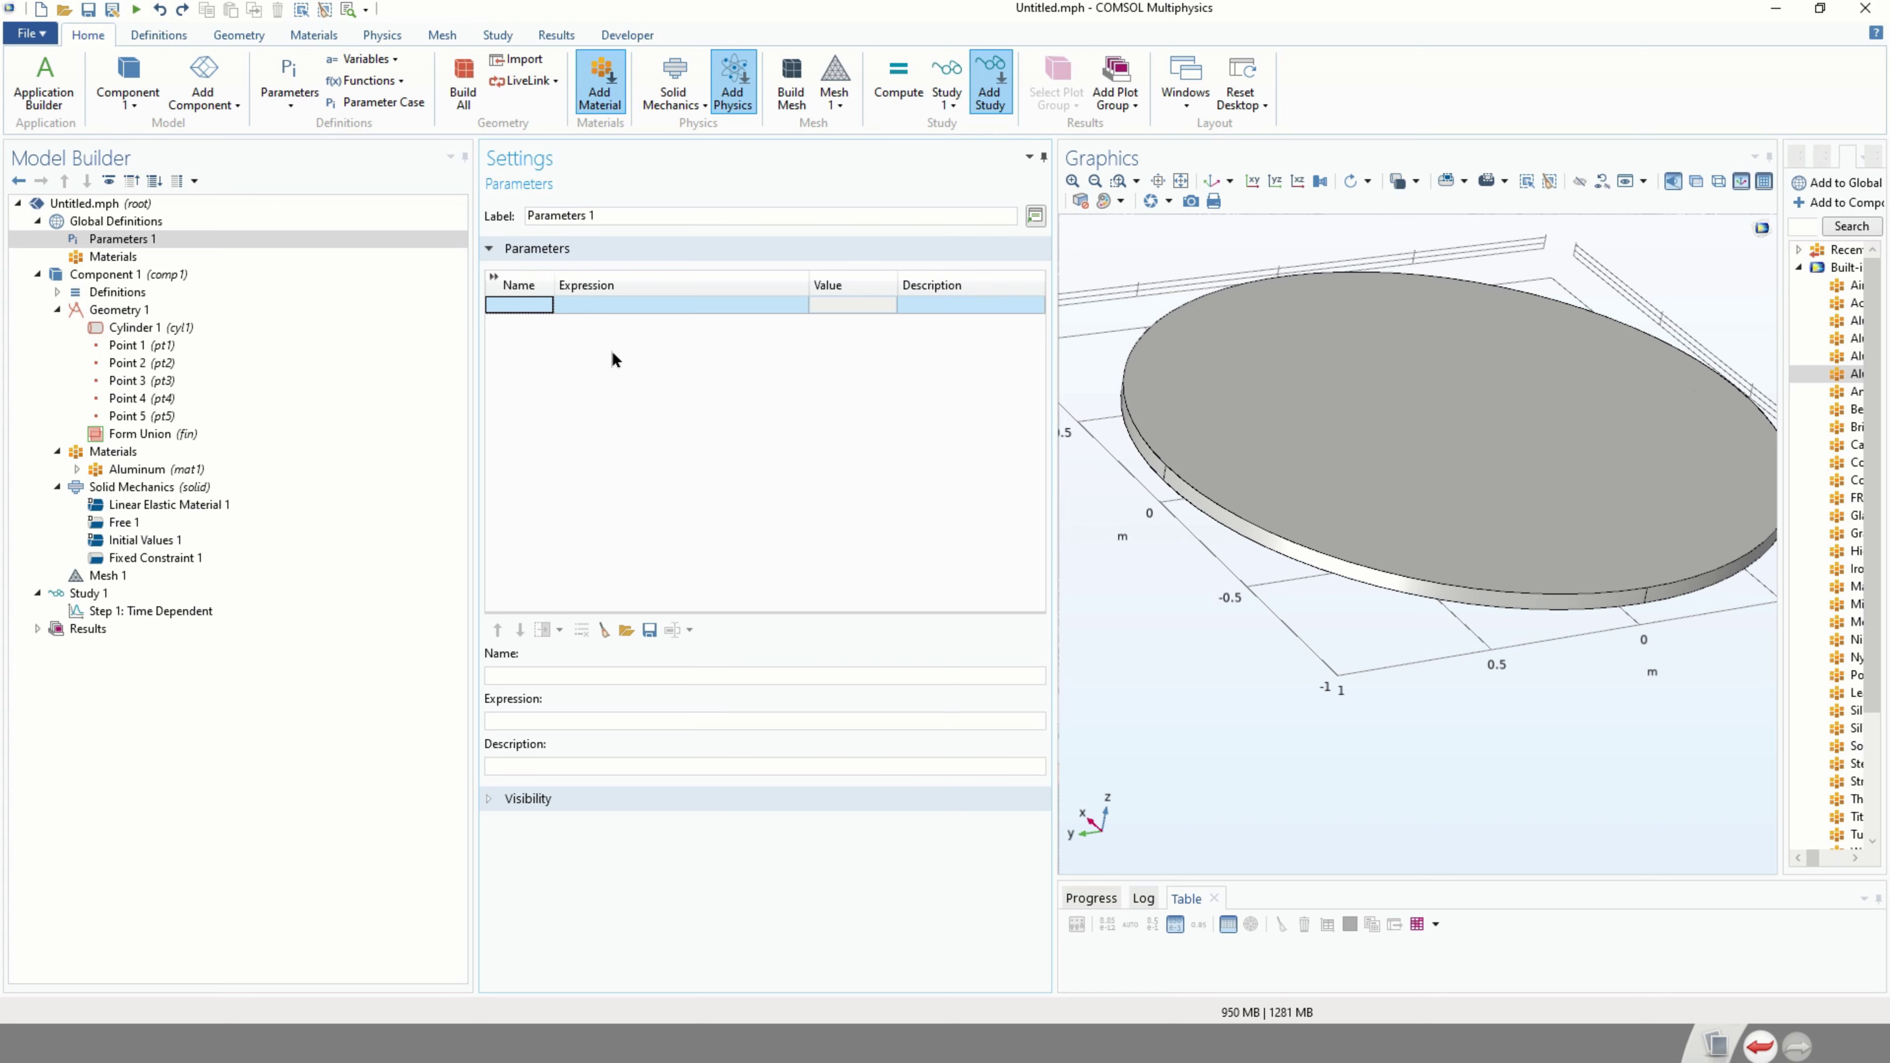
pyautogui.click(153, 257)
pyautogui.click(141, 238)
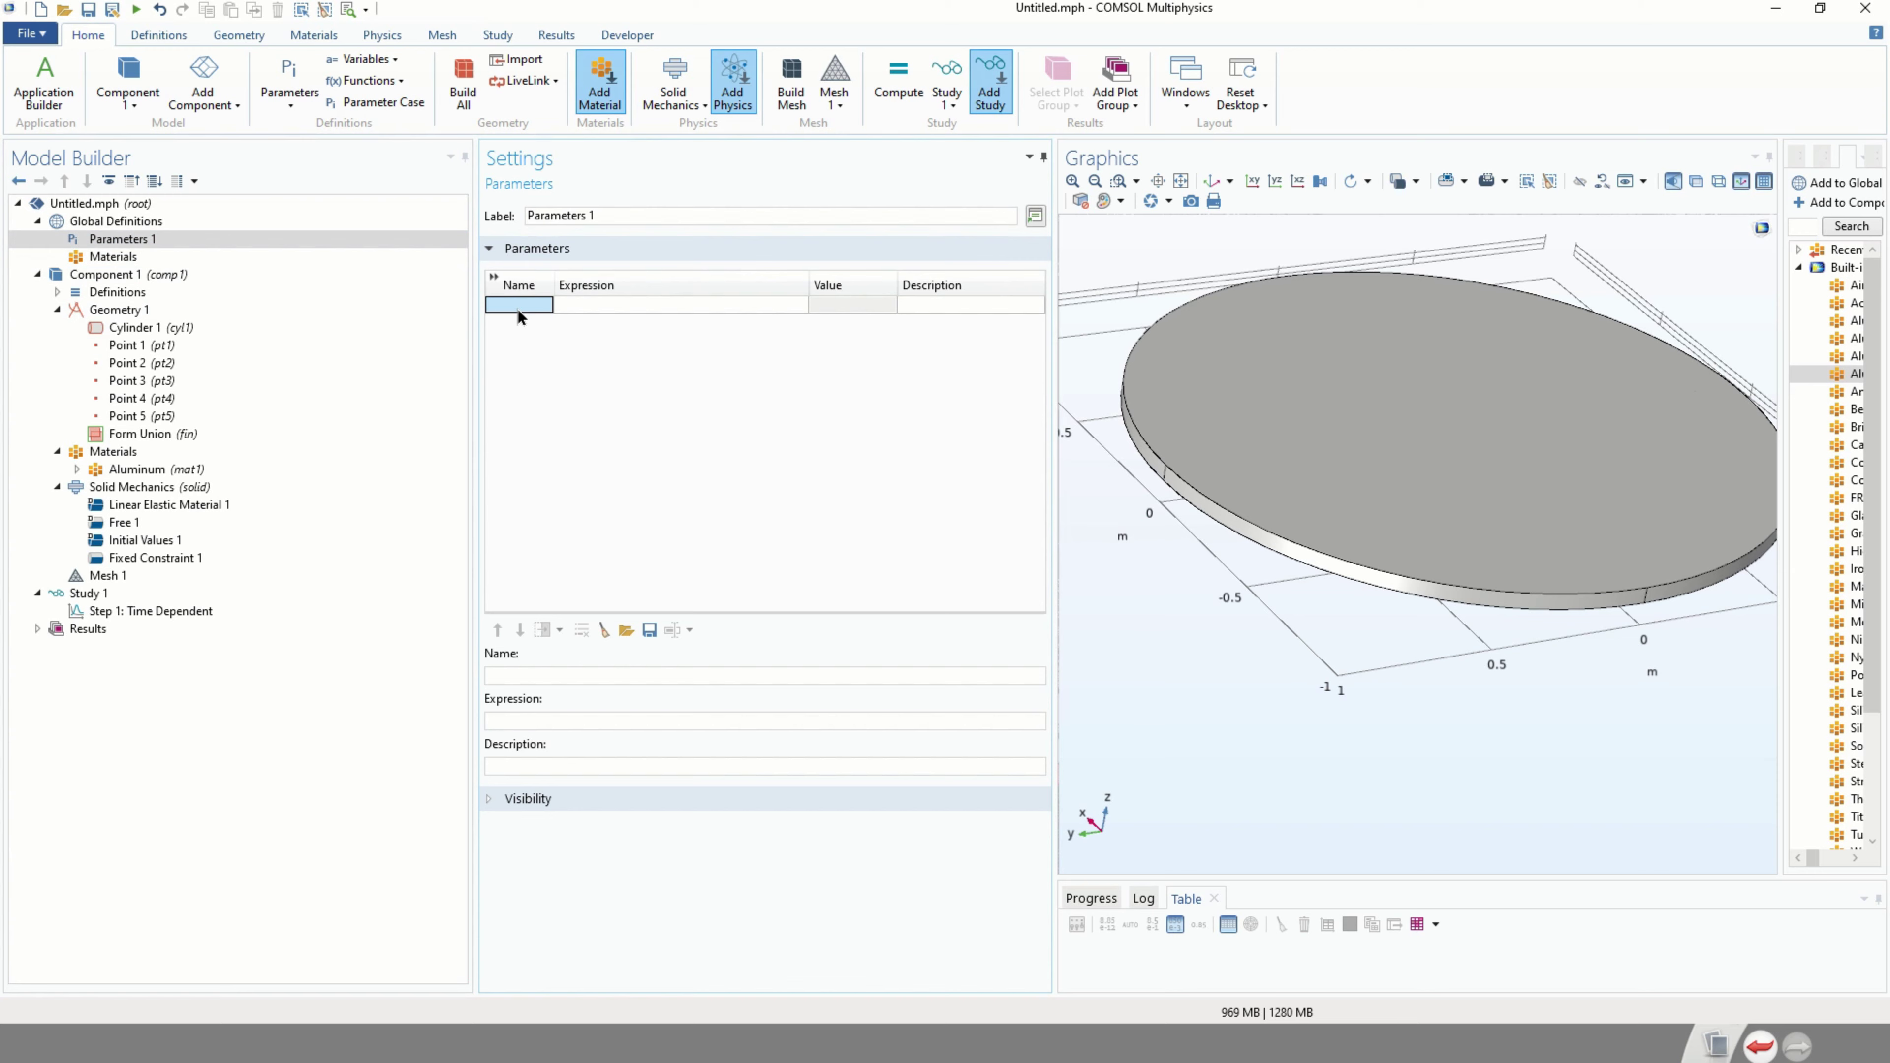
pyautogui.hotkey('ctrl', 'v')
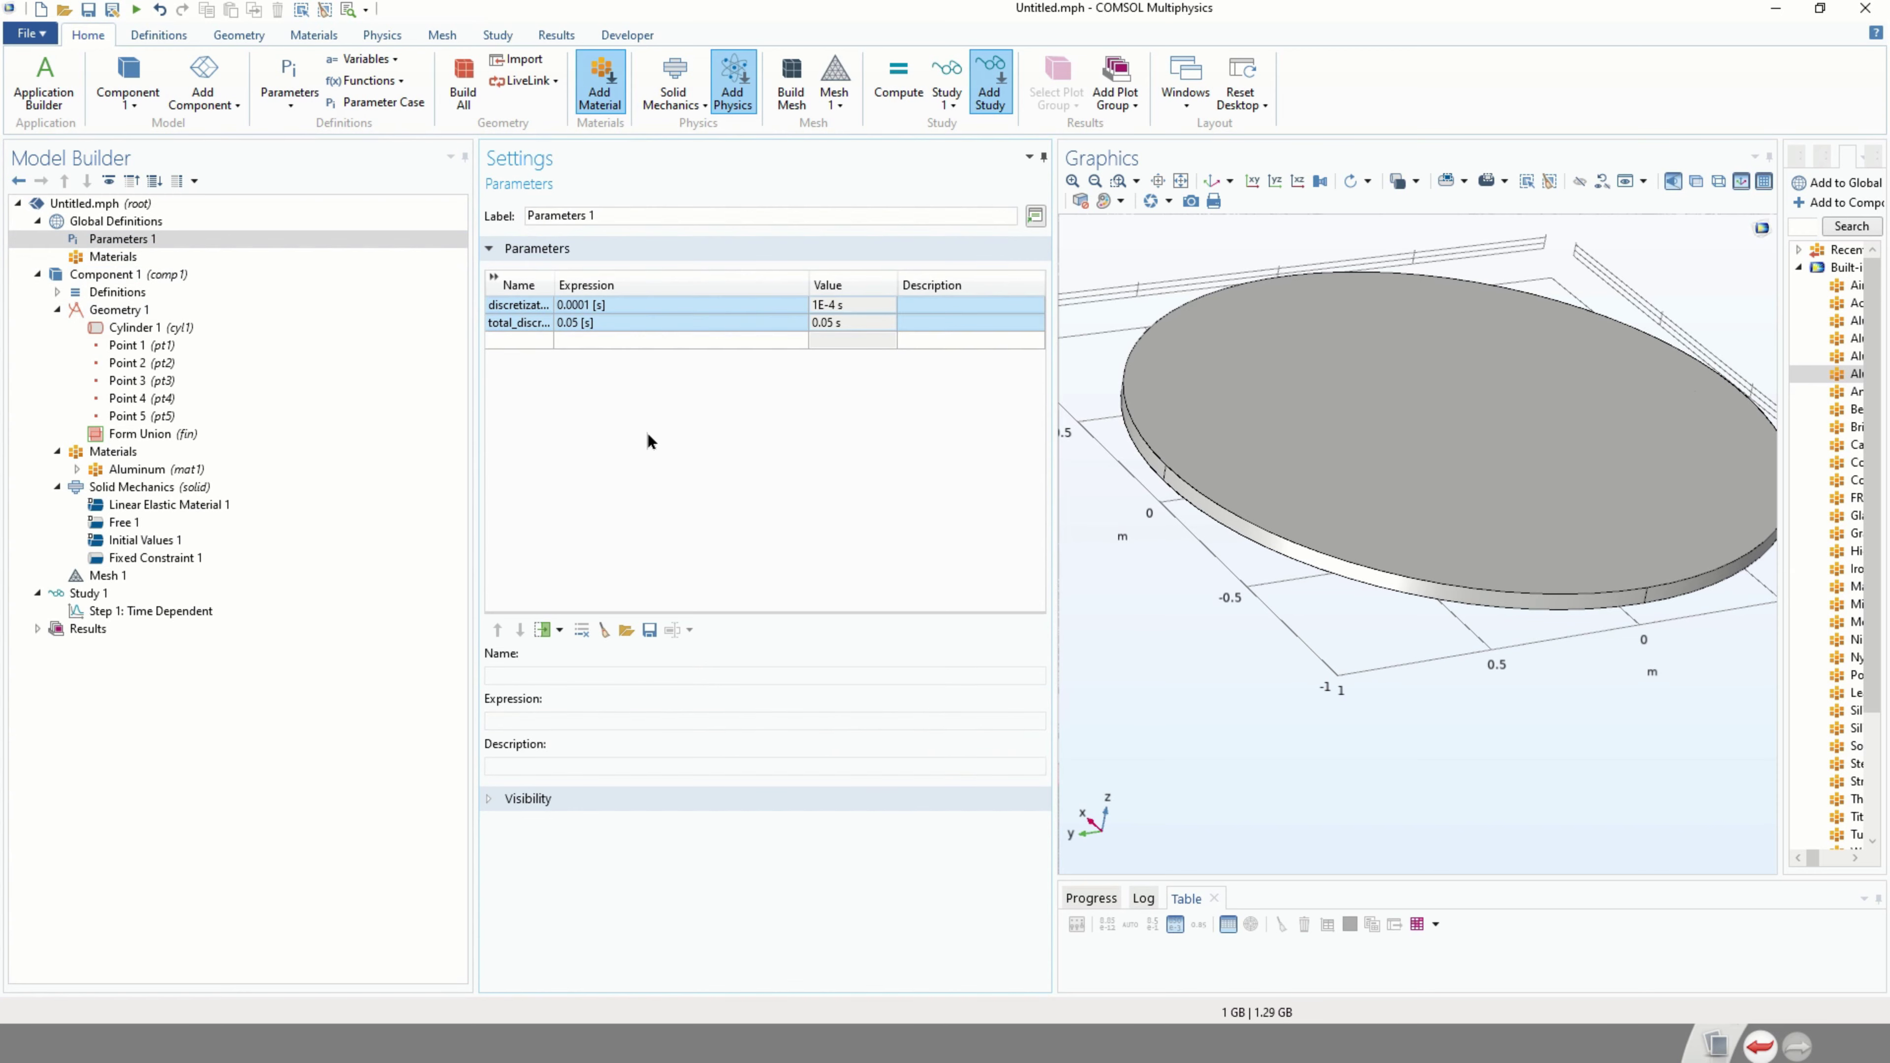
# Widen the settings area and the parameter table's Name column, and select each of the two time parameters in turn.
pyautogui.doubleClick(557, 277)
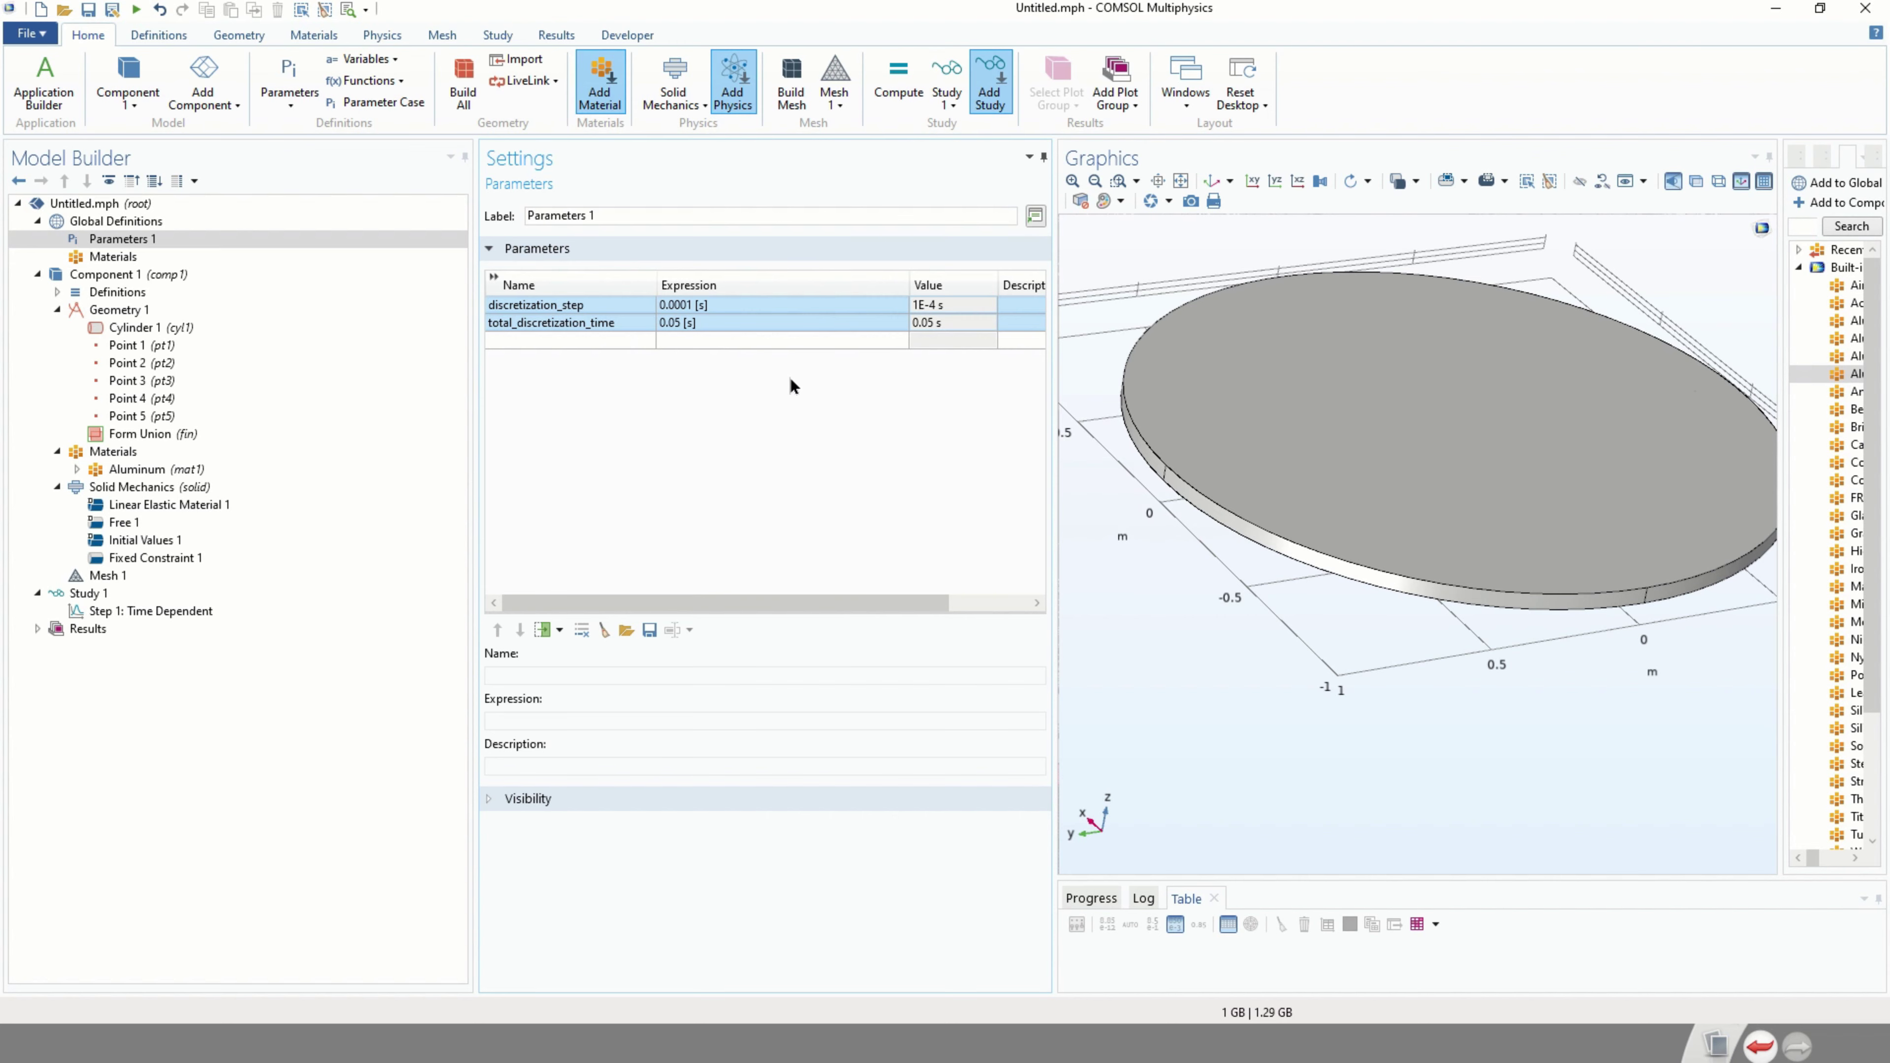
pyautogui.moveTo(1057, 293); pyautogui.dragTo(1189, 302)
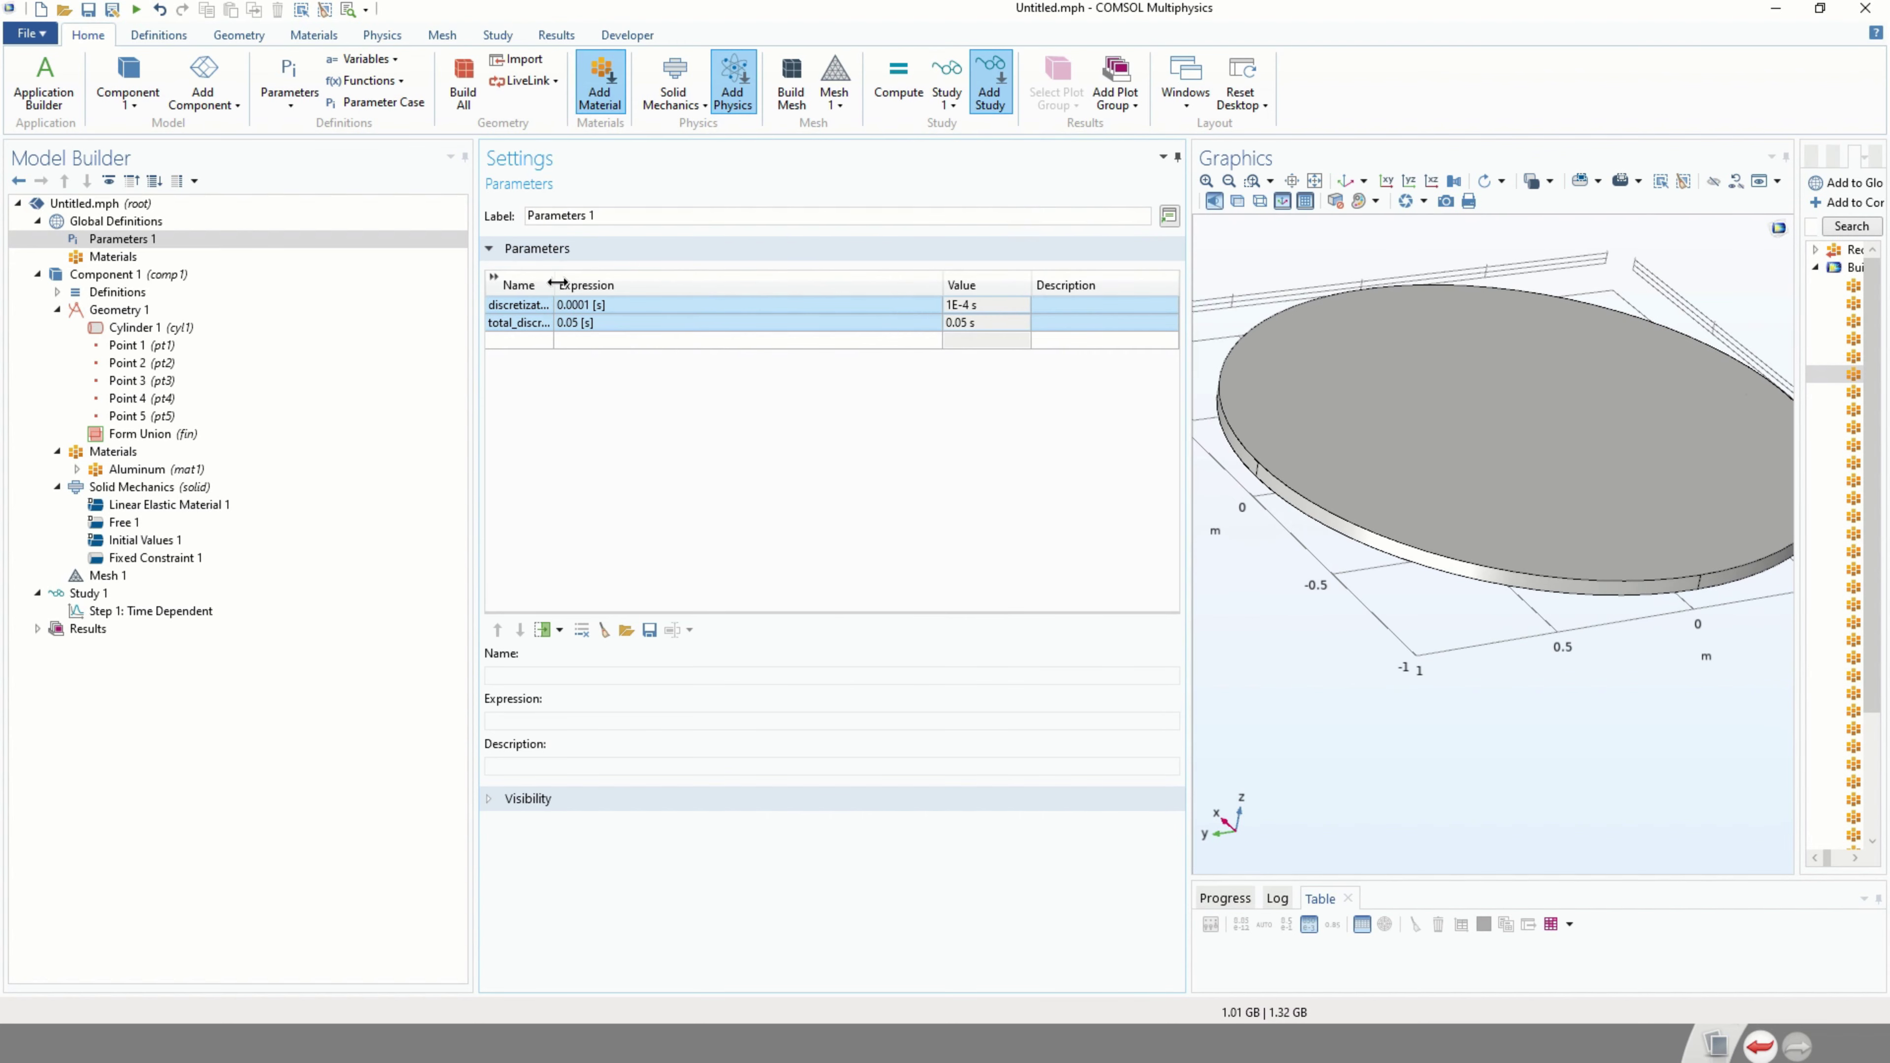
pyautogui.moveTo(556, 283); pyautogui.dragTo(700, 291)
pyautogui.click(600, 320)
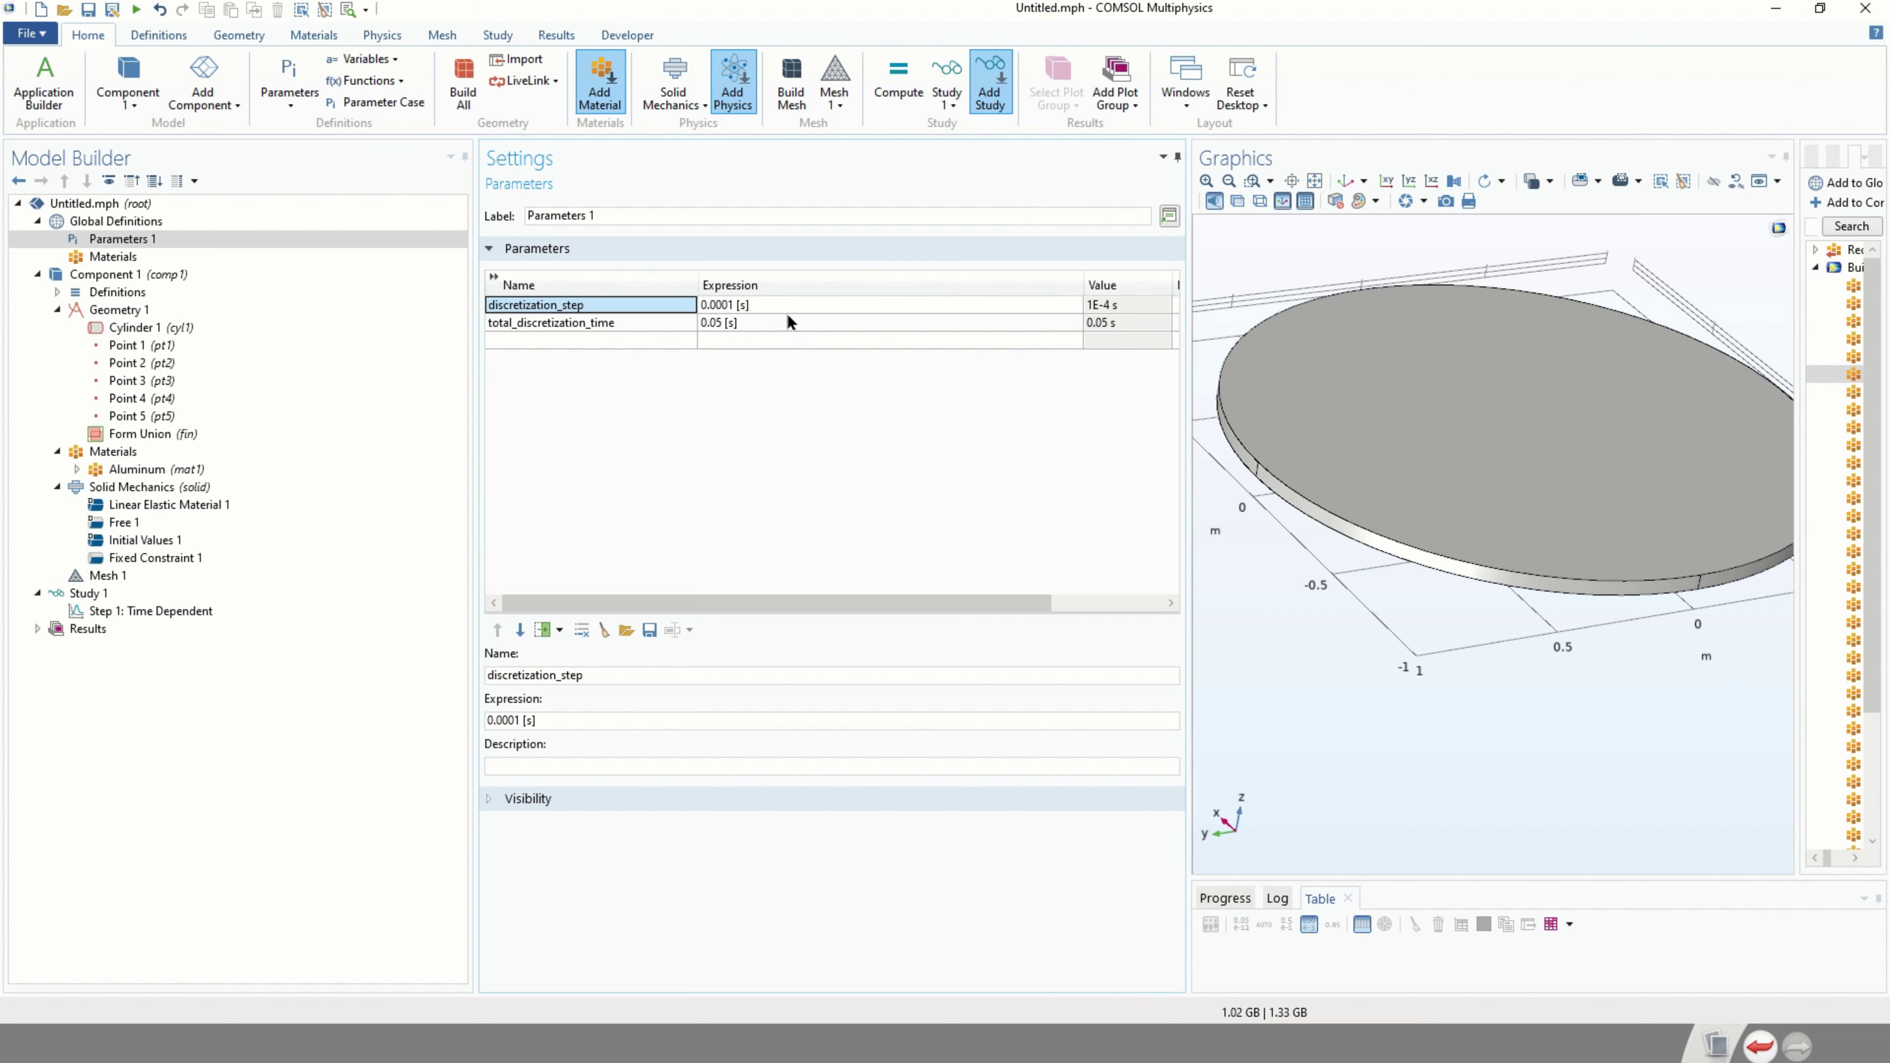
pyautogui.click(615, 328)
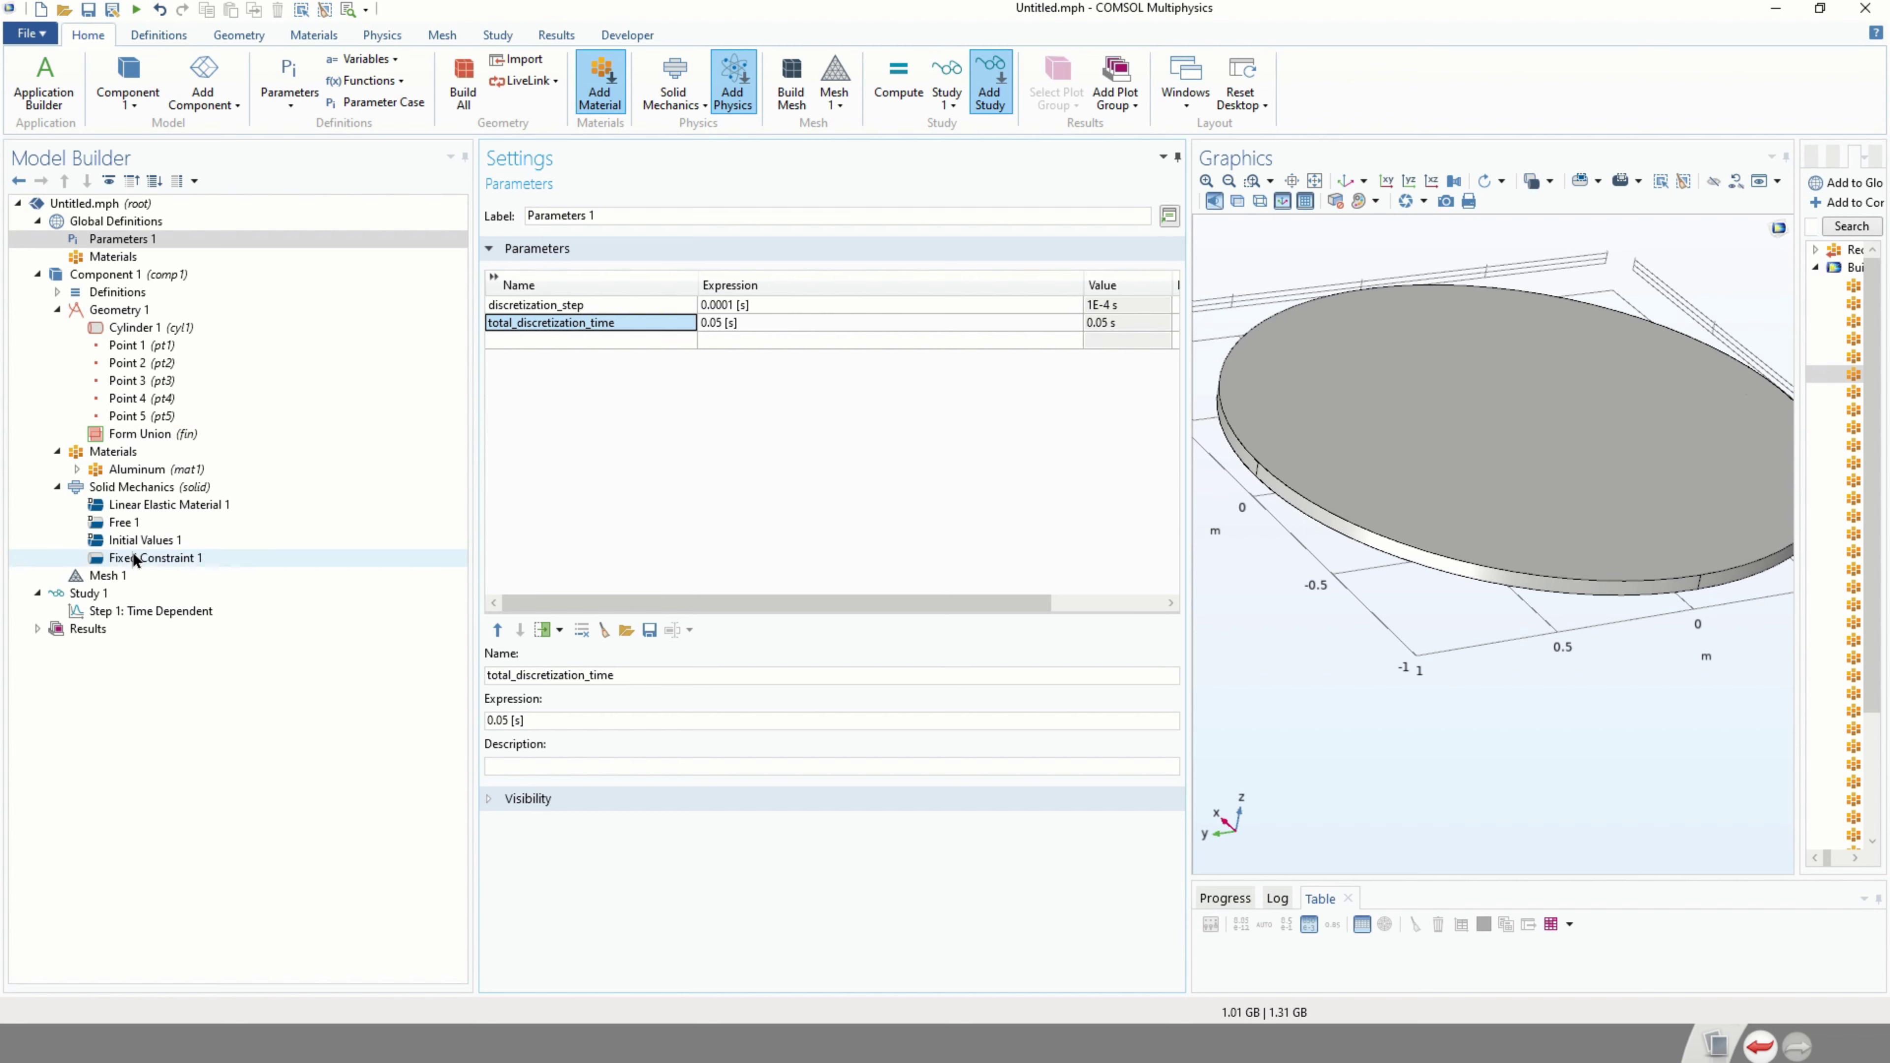
# Add a point Spring Foundation to Solid Mechanics and assign it to the four points surrounding the disk's center point.
pyautogui.click(178, 489)
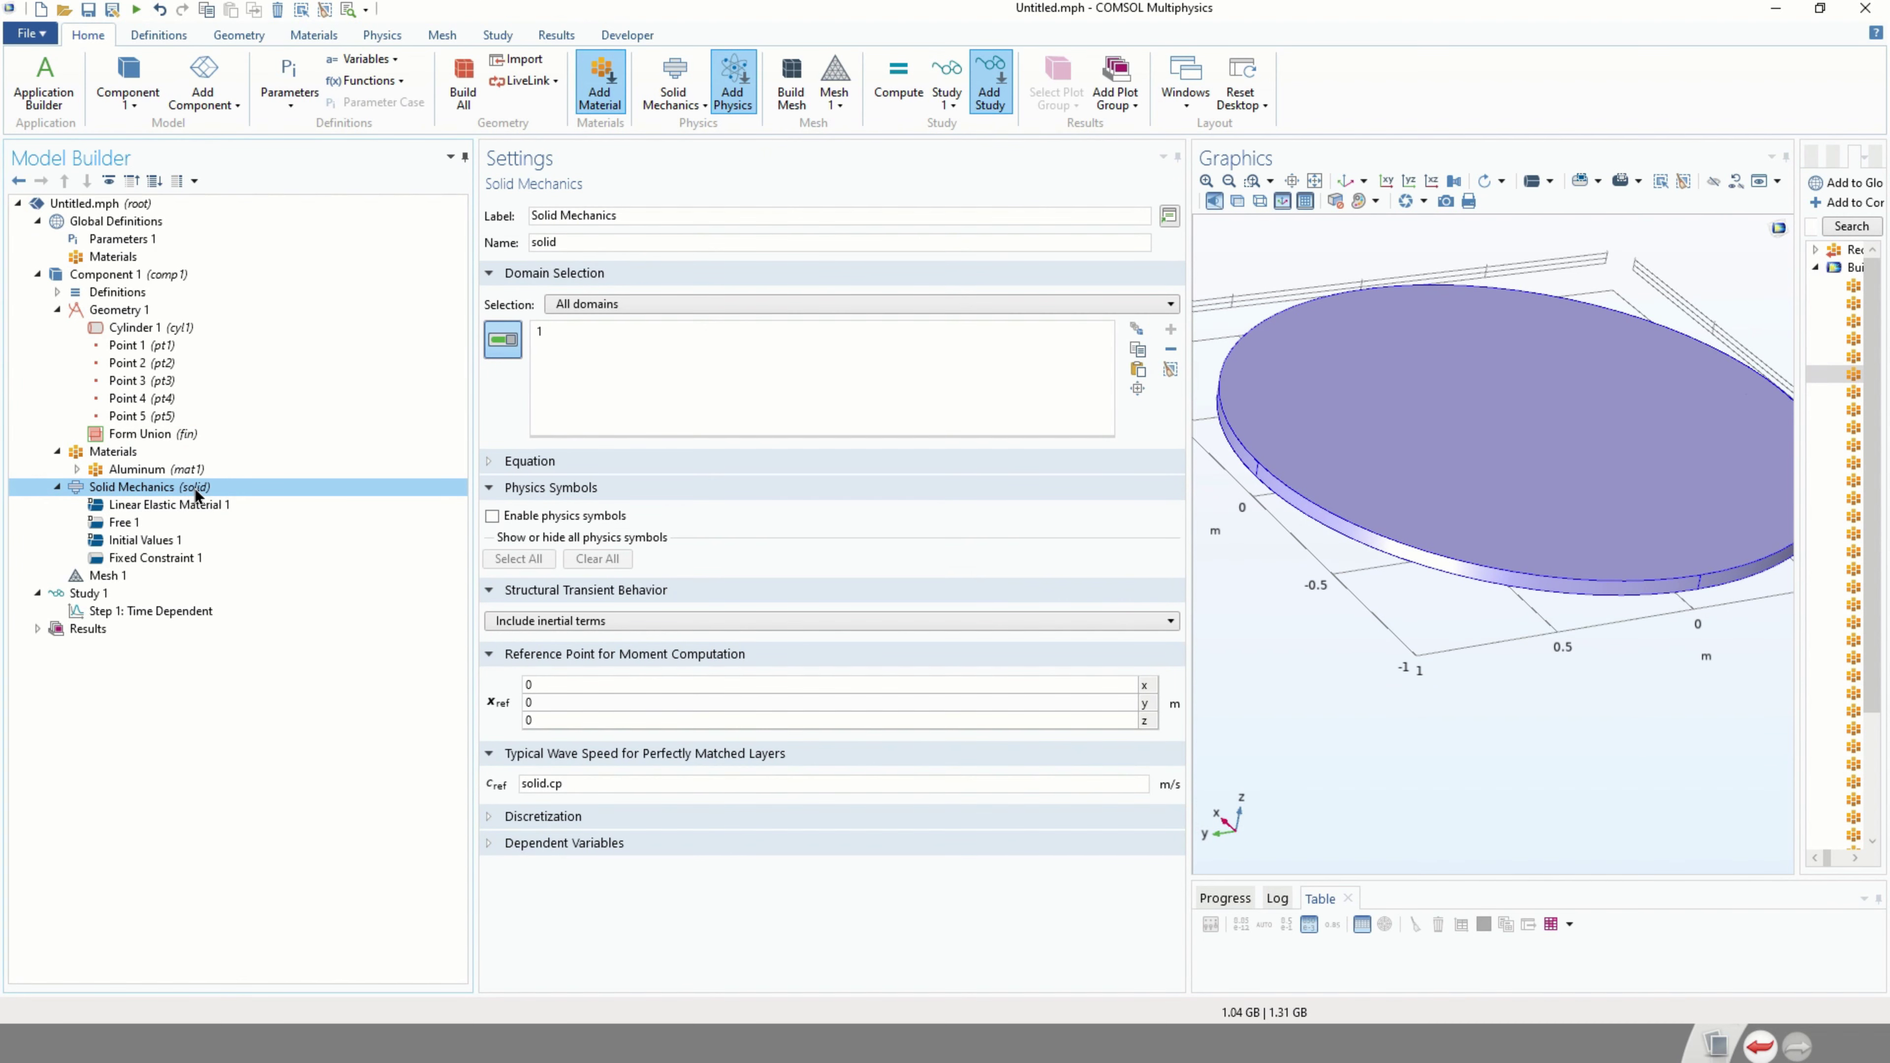
pyautogui.moveTo(1223, 452); pyautogui.dragTo(1486, 536)
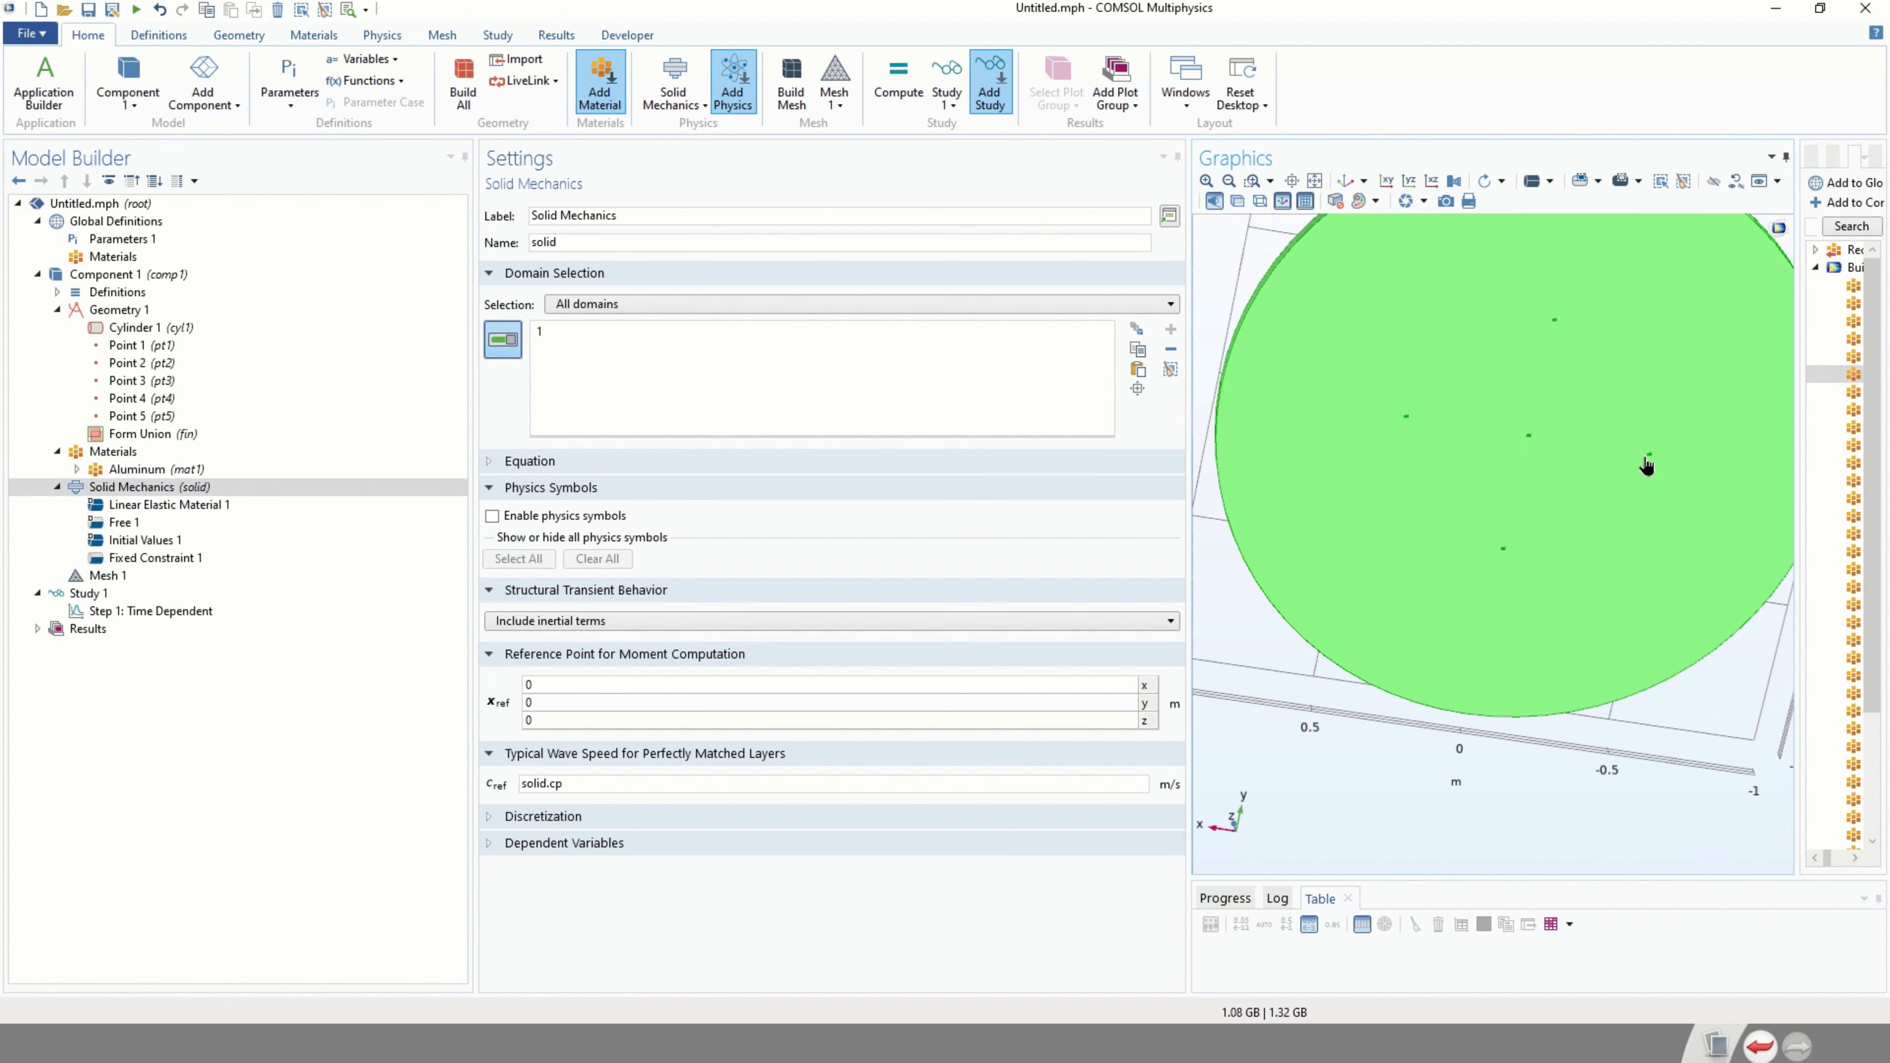
pyautogui.moveTo(1414, 424); pyautogui.dragTo(1388, 363, button='middle')
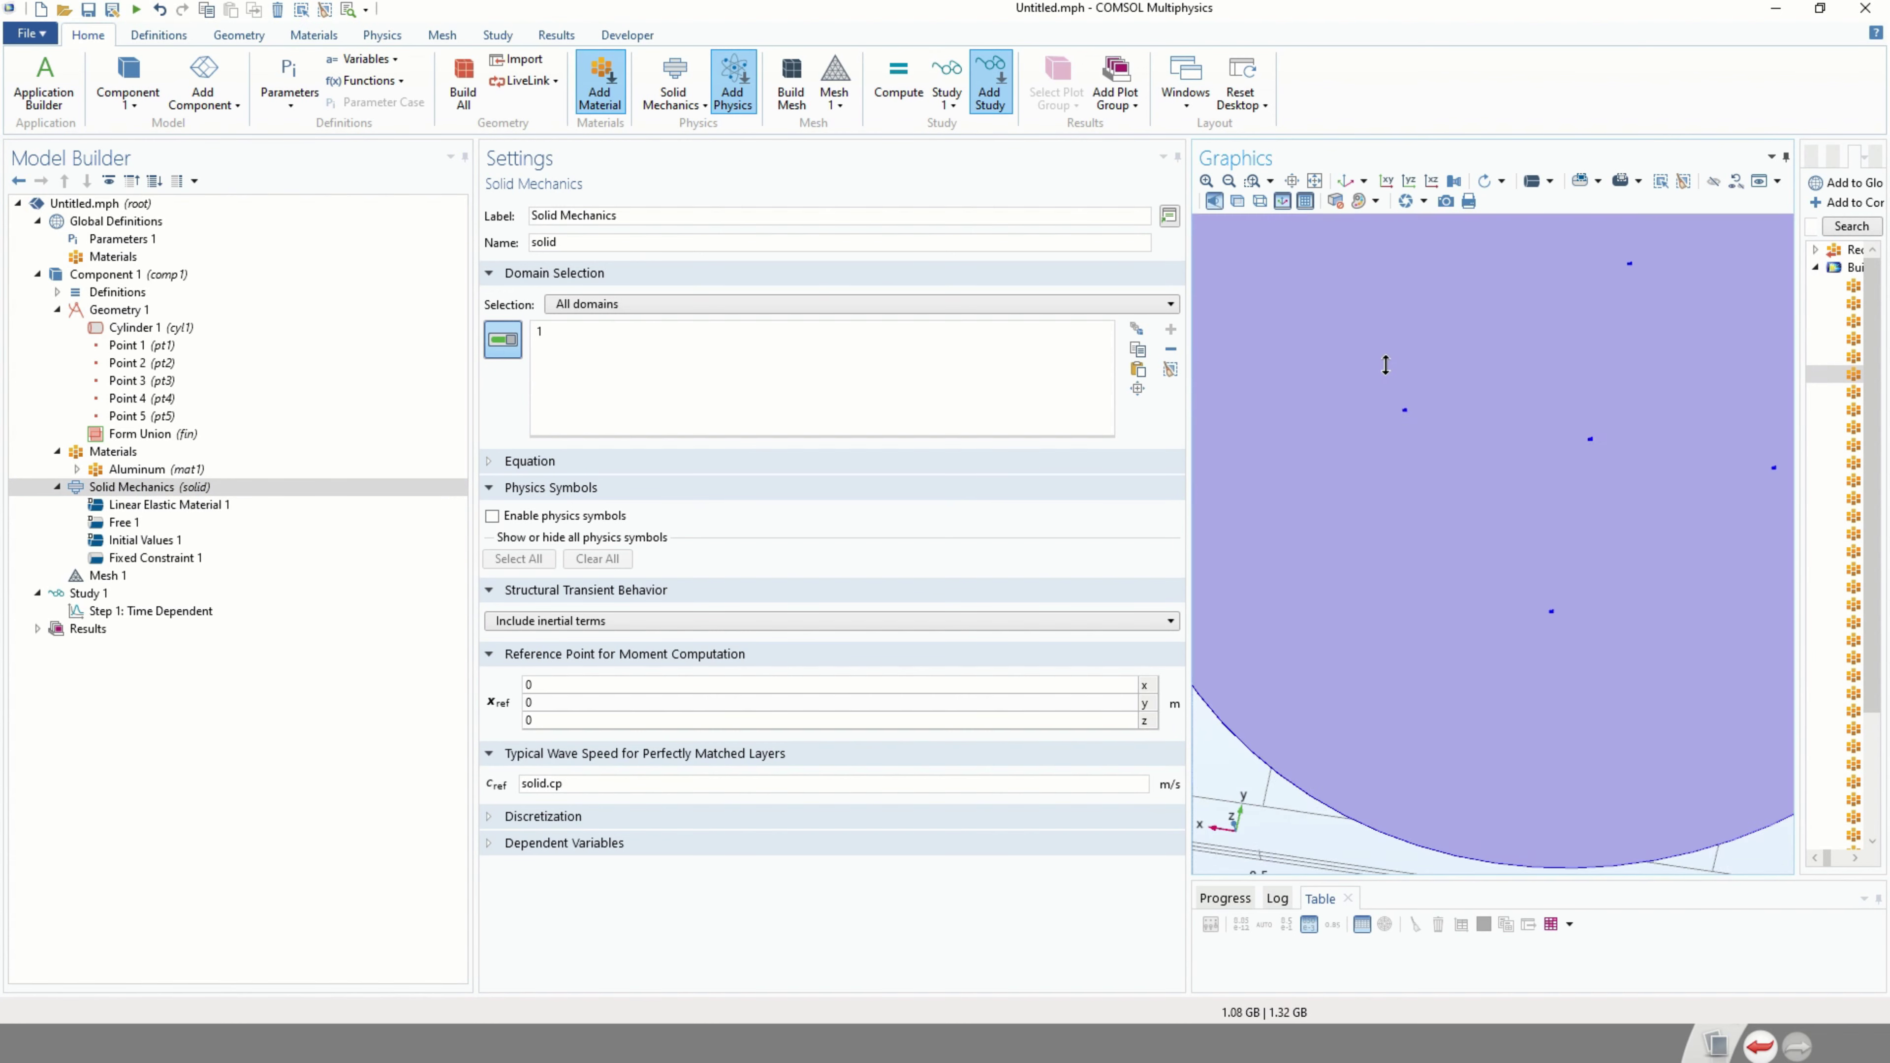
pyautogui.scroll(-3, 1647, 537)
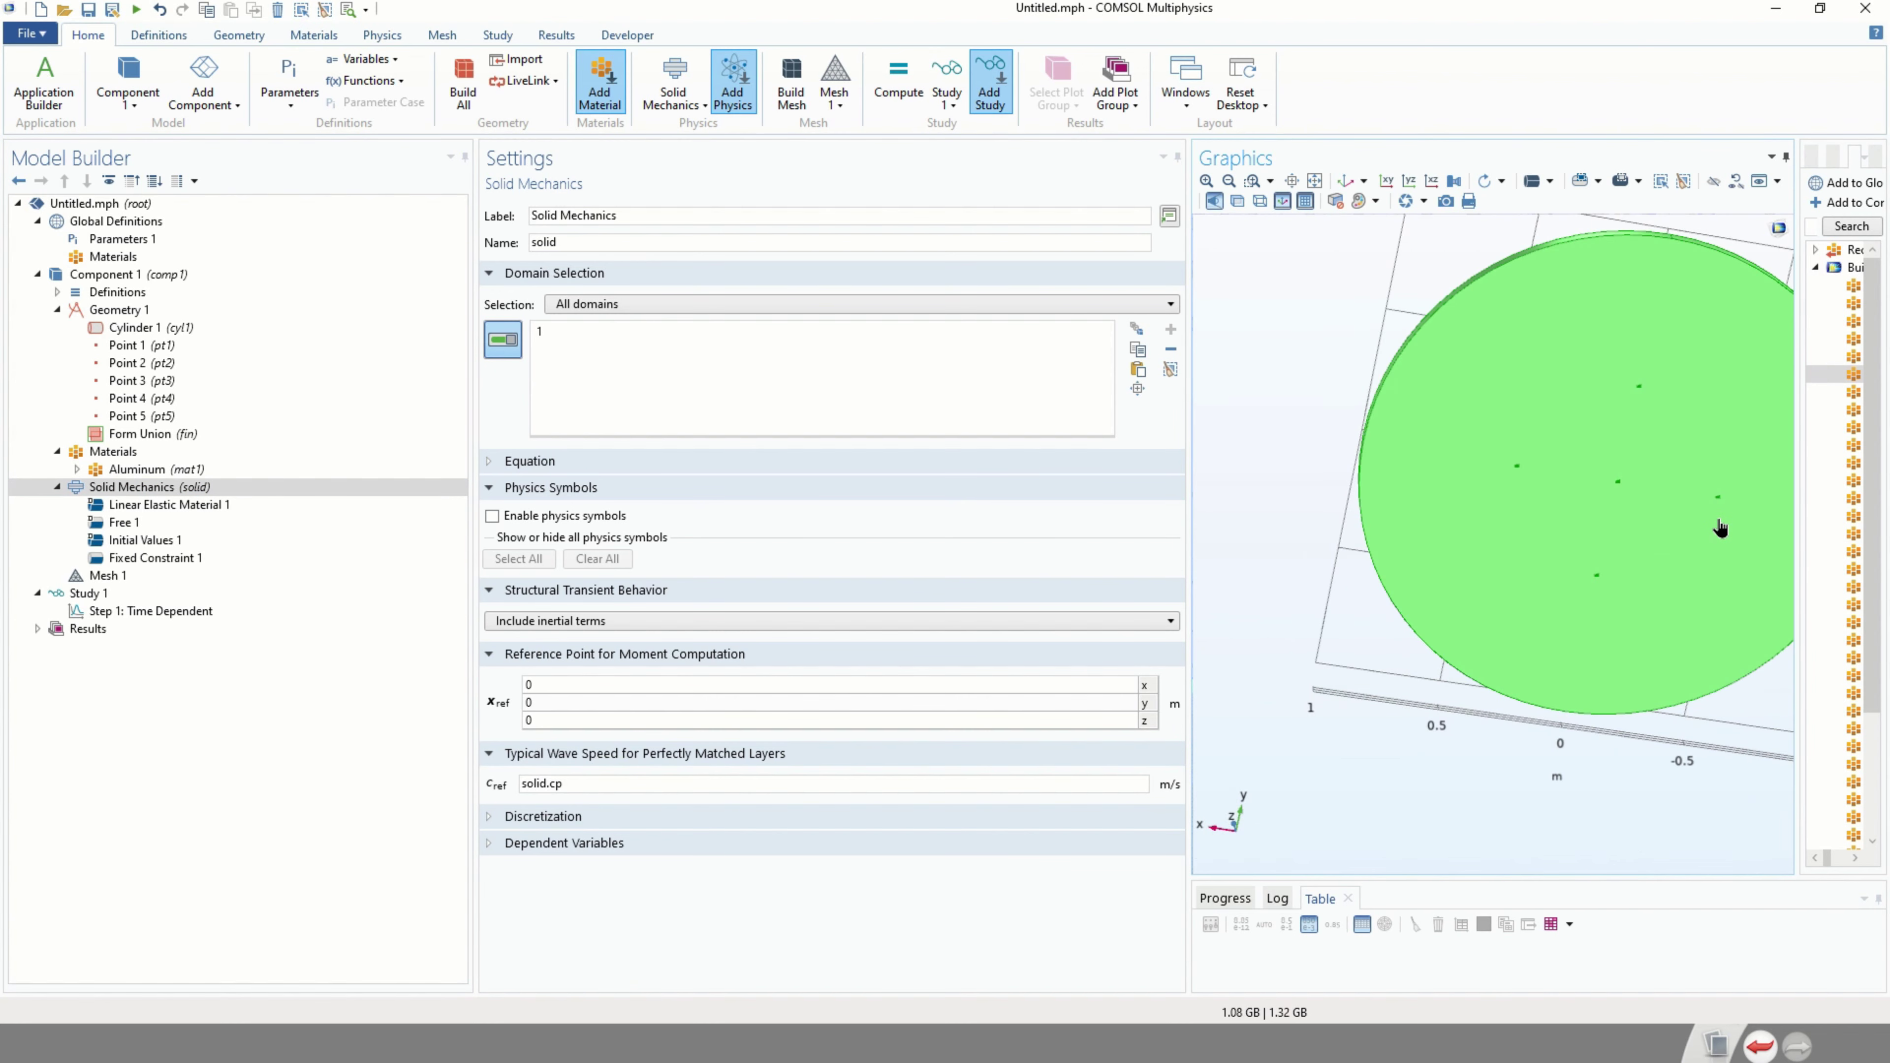
pyautogui.rightClick(165, 491)
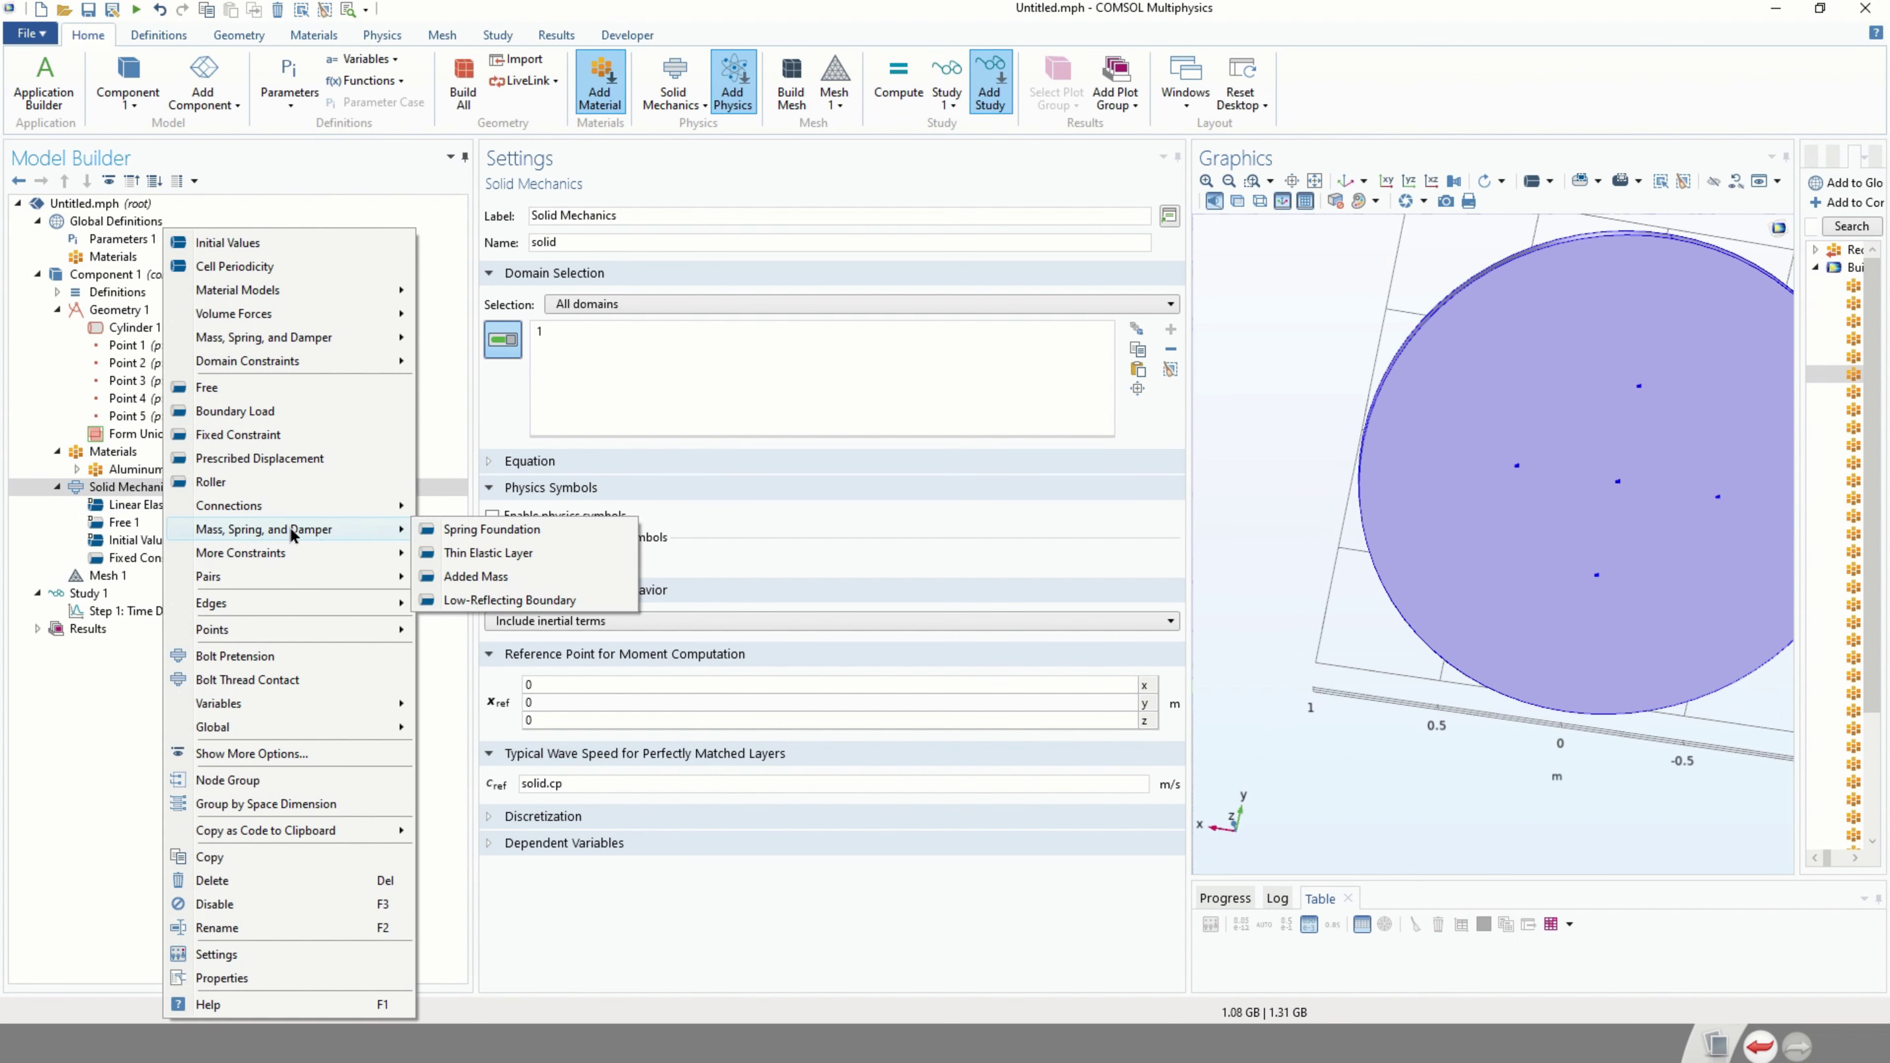
pyautogui.moveTo(292, 631)
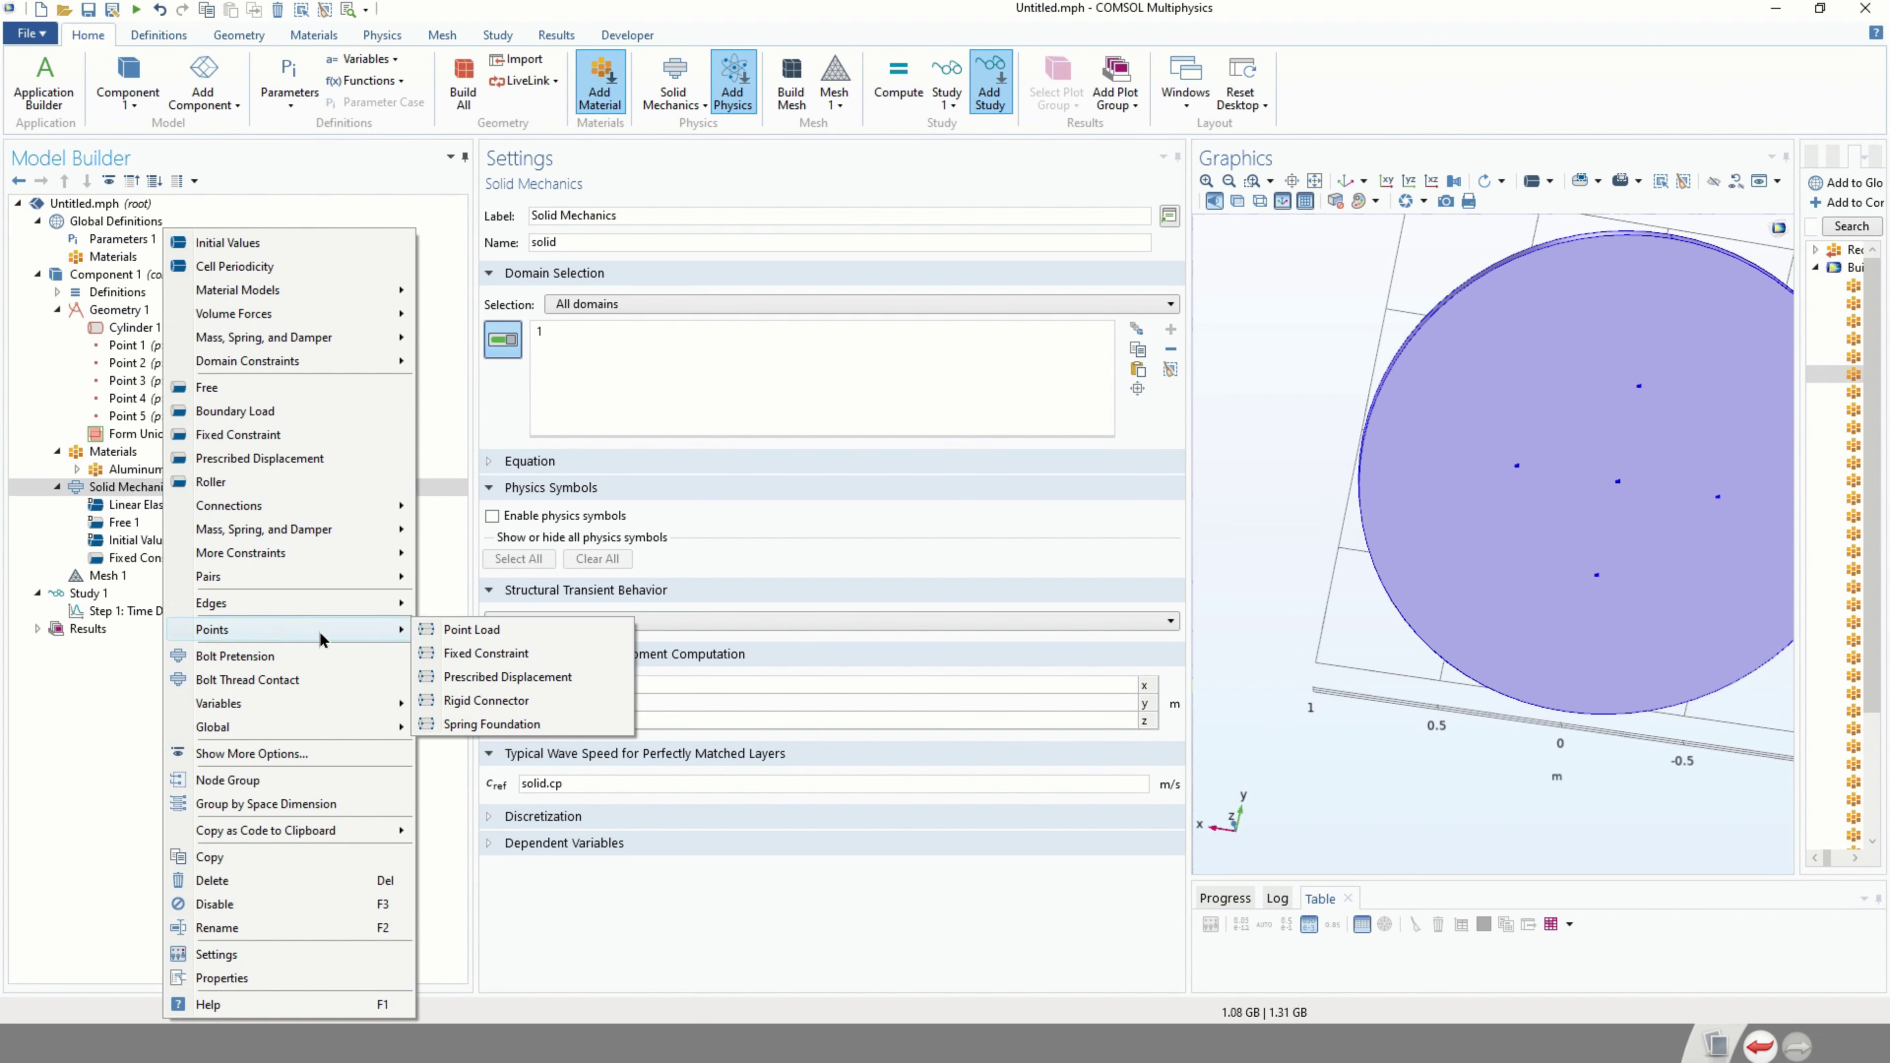
pyautogui.click(492, 725)
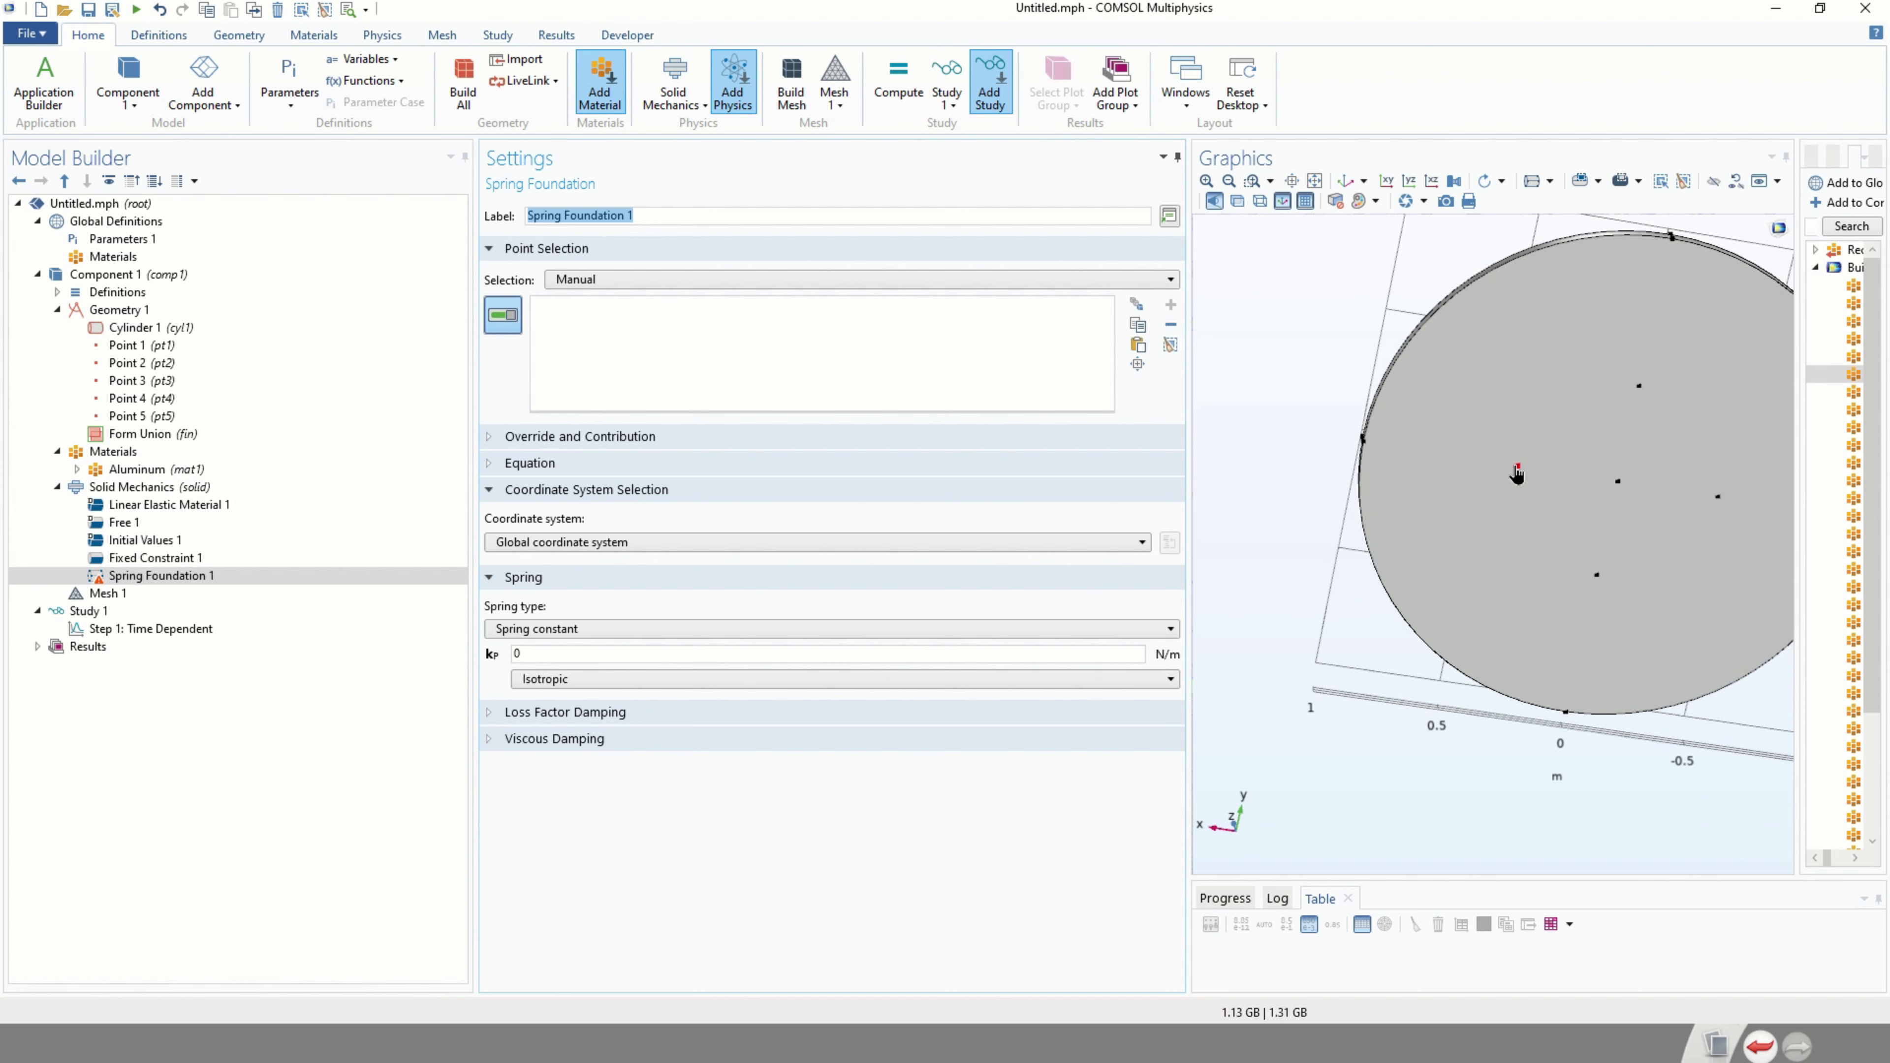
pyautogui.click(1521, 468)
pyautogui.click(1639, 386)
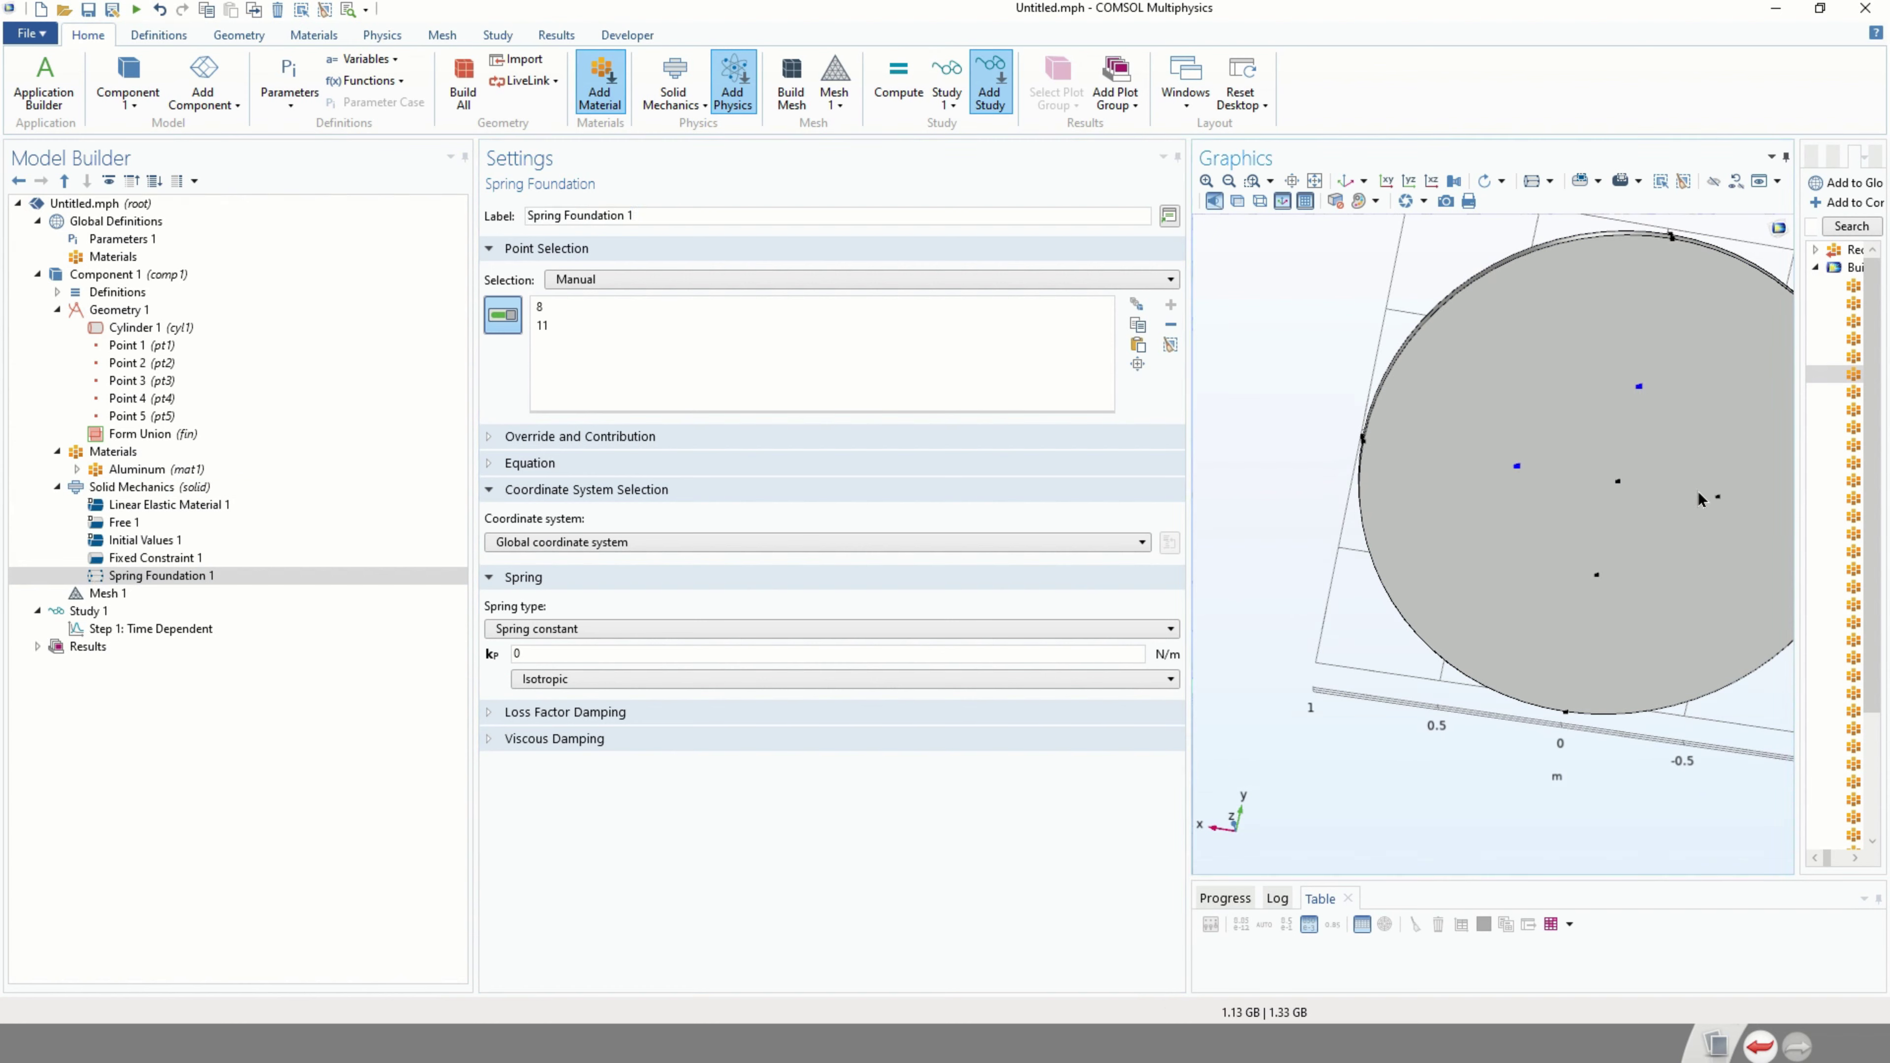
pyautogui.click(1717, 498)
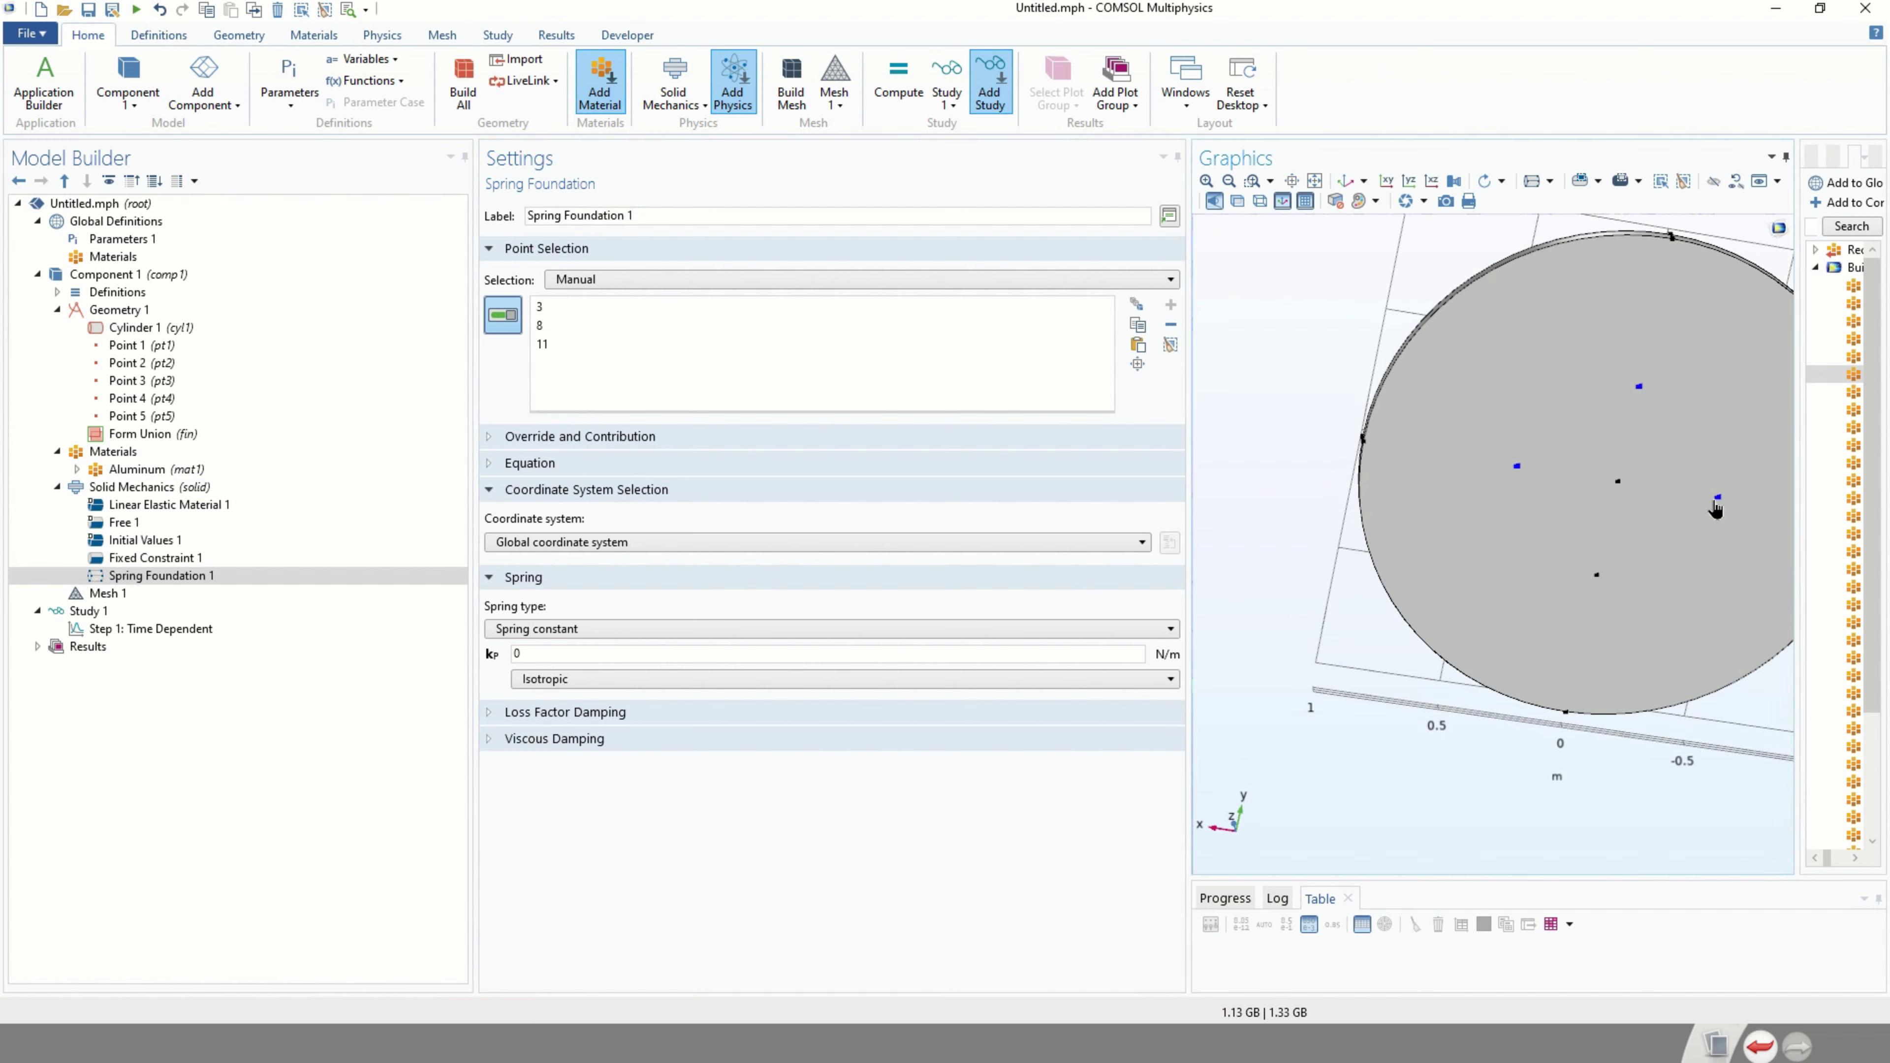
pyautogui.click(1596, 576)
# Set the spring type to Force as function of extension with the z component 100[N/m]*solid.uspring3_spf1.
pyautogui.click(676, 629)
pyautogui.click(610, 665)
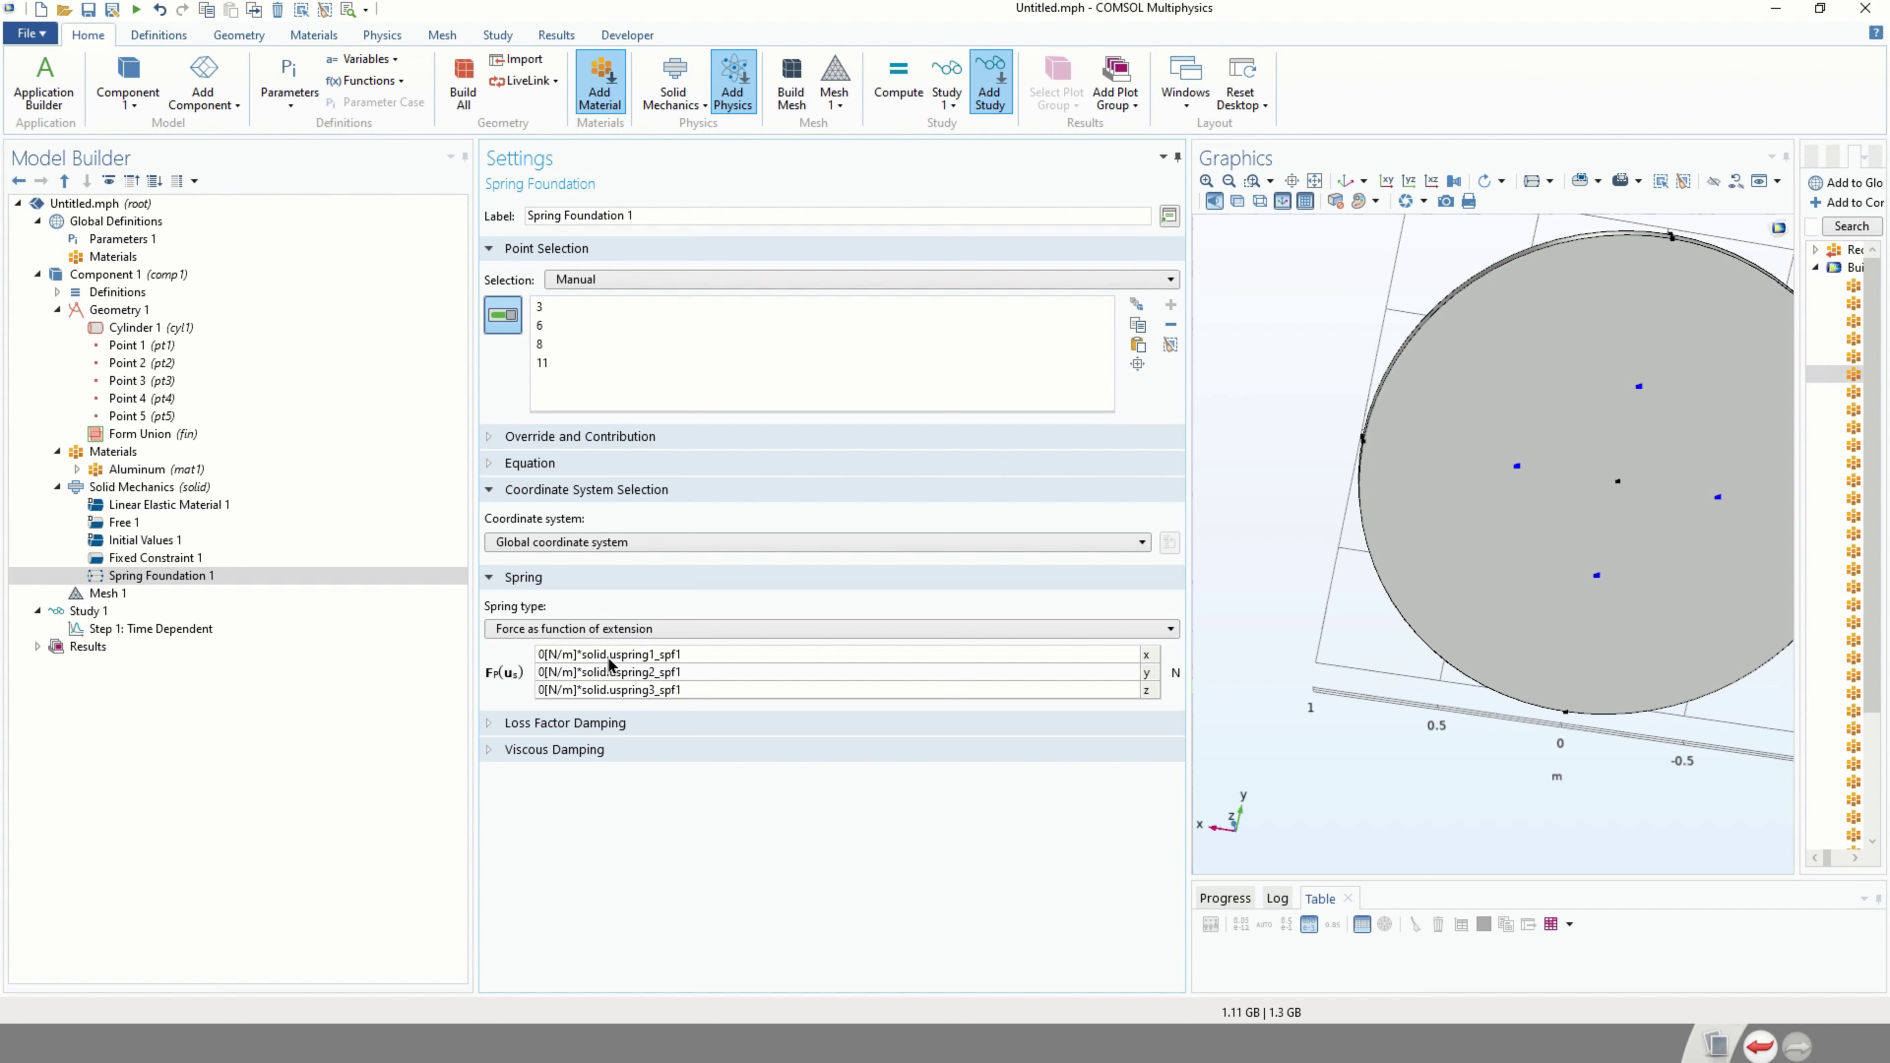
pyautogui.click(551, 694)
pyautogui.press('Delete')
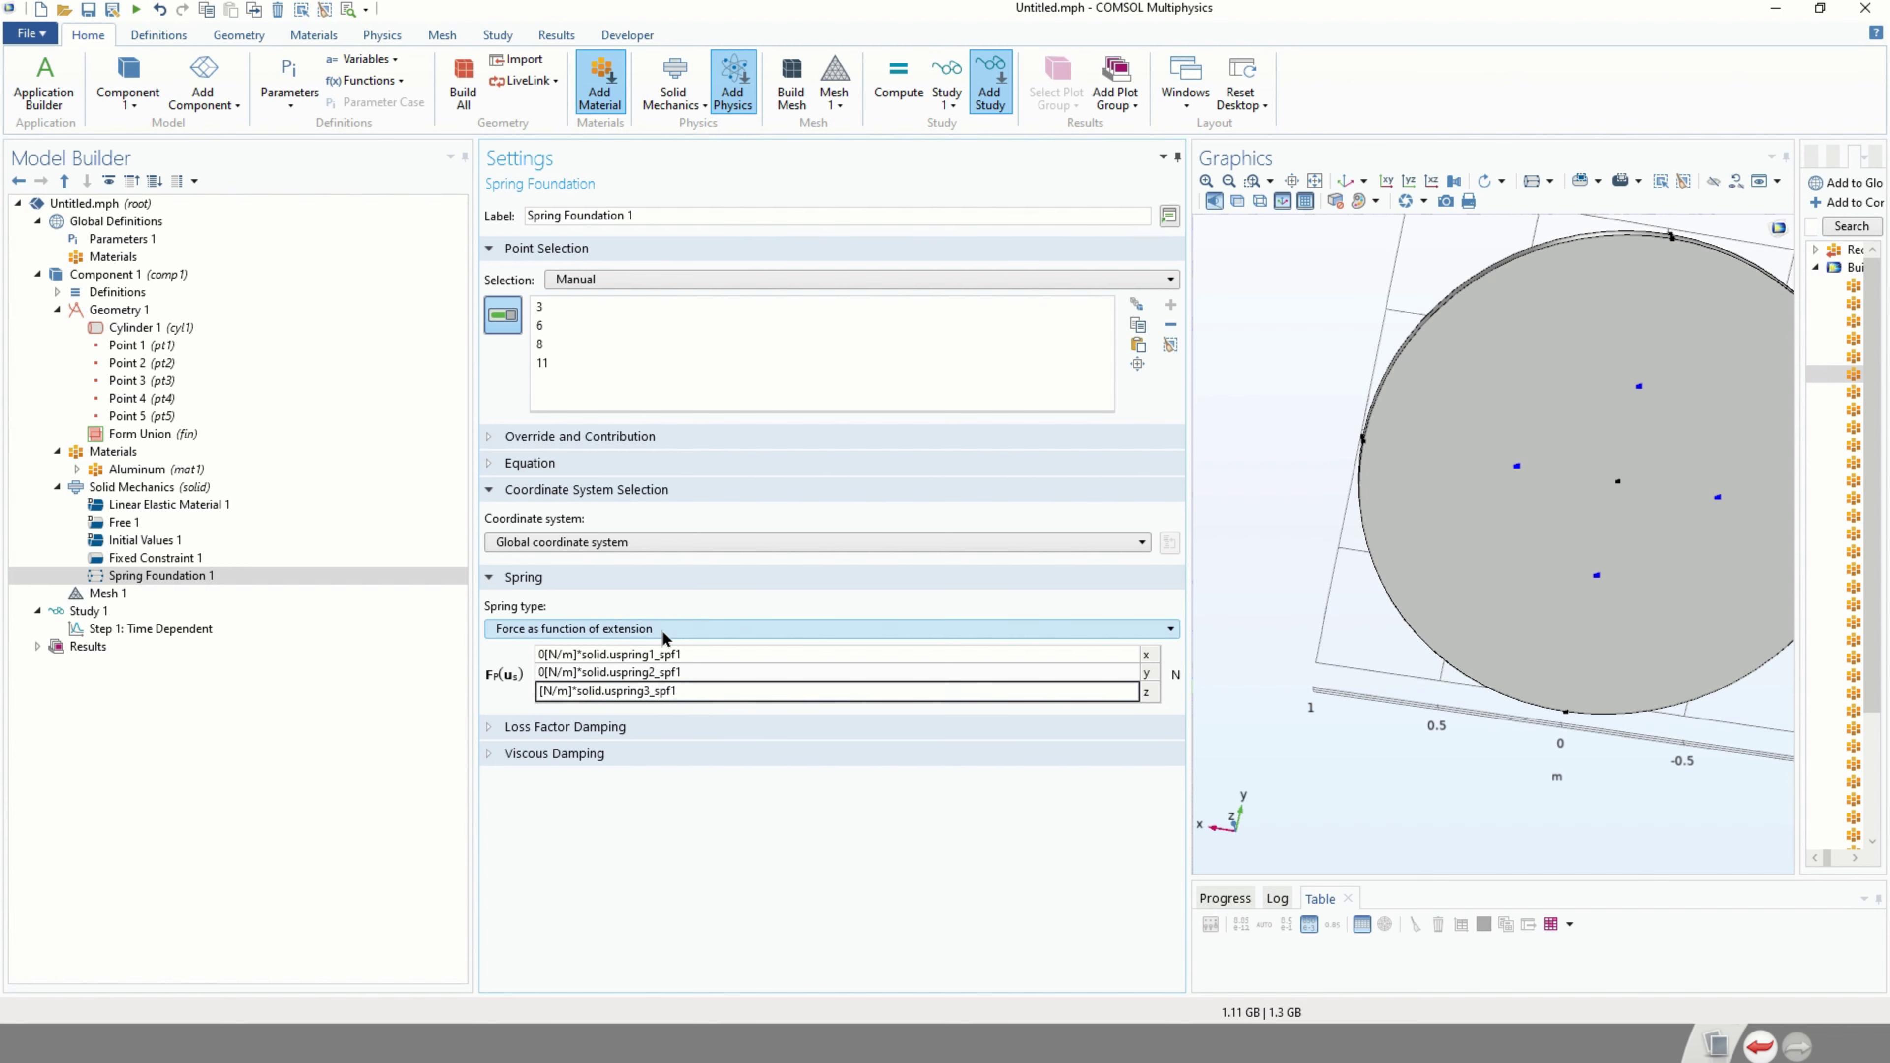
pyautogui.write('100')
pyautogui.press('Return')
# Expand the spring foundation's damping settings and set an isotropic viscous damping of 100000 N·s/m.
pyautogui.click(490, 751)
pyautogui.click(490, 723)
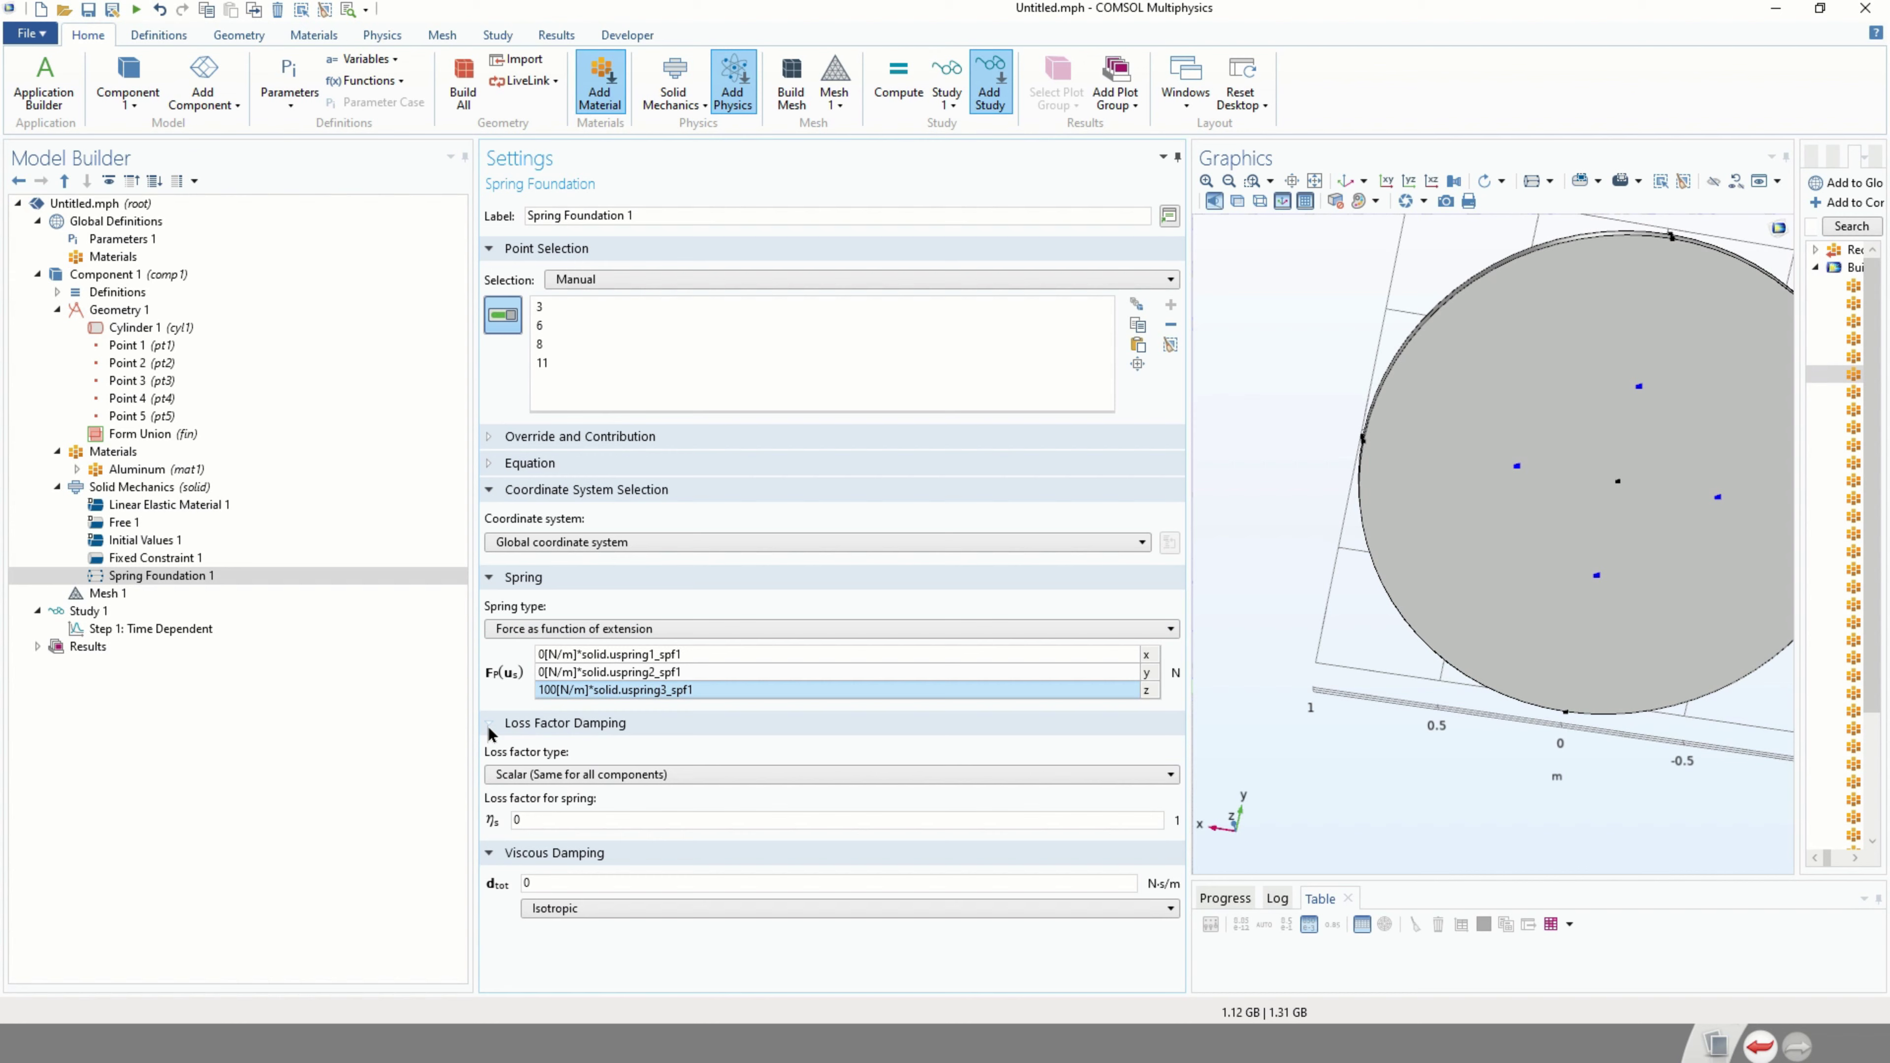
pyautogui.click(701, 904)
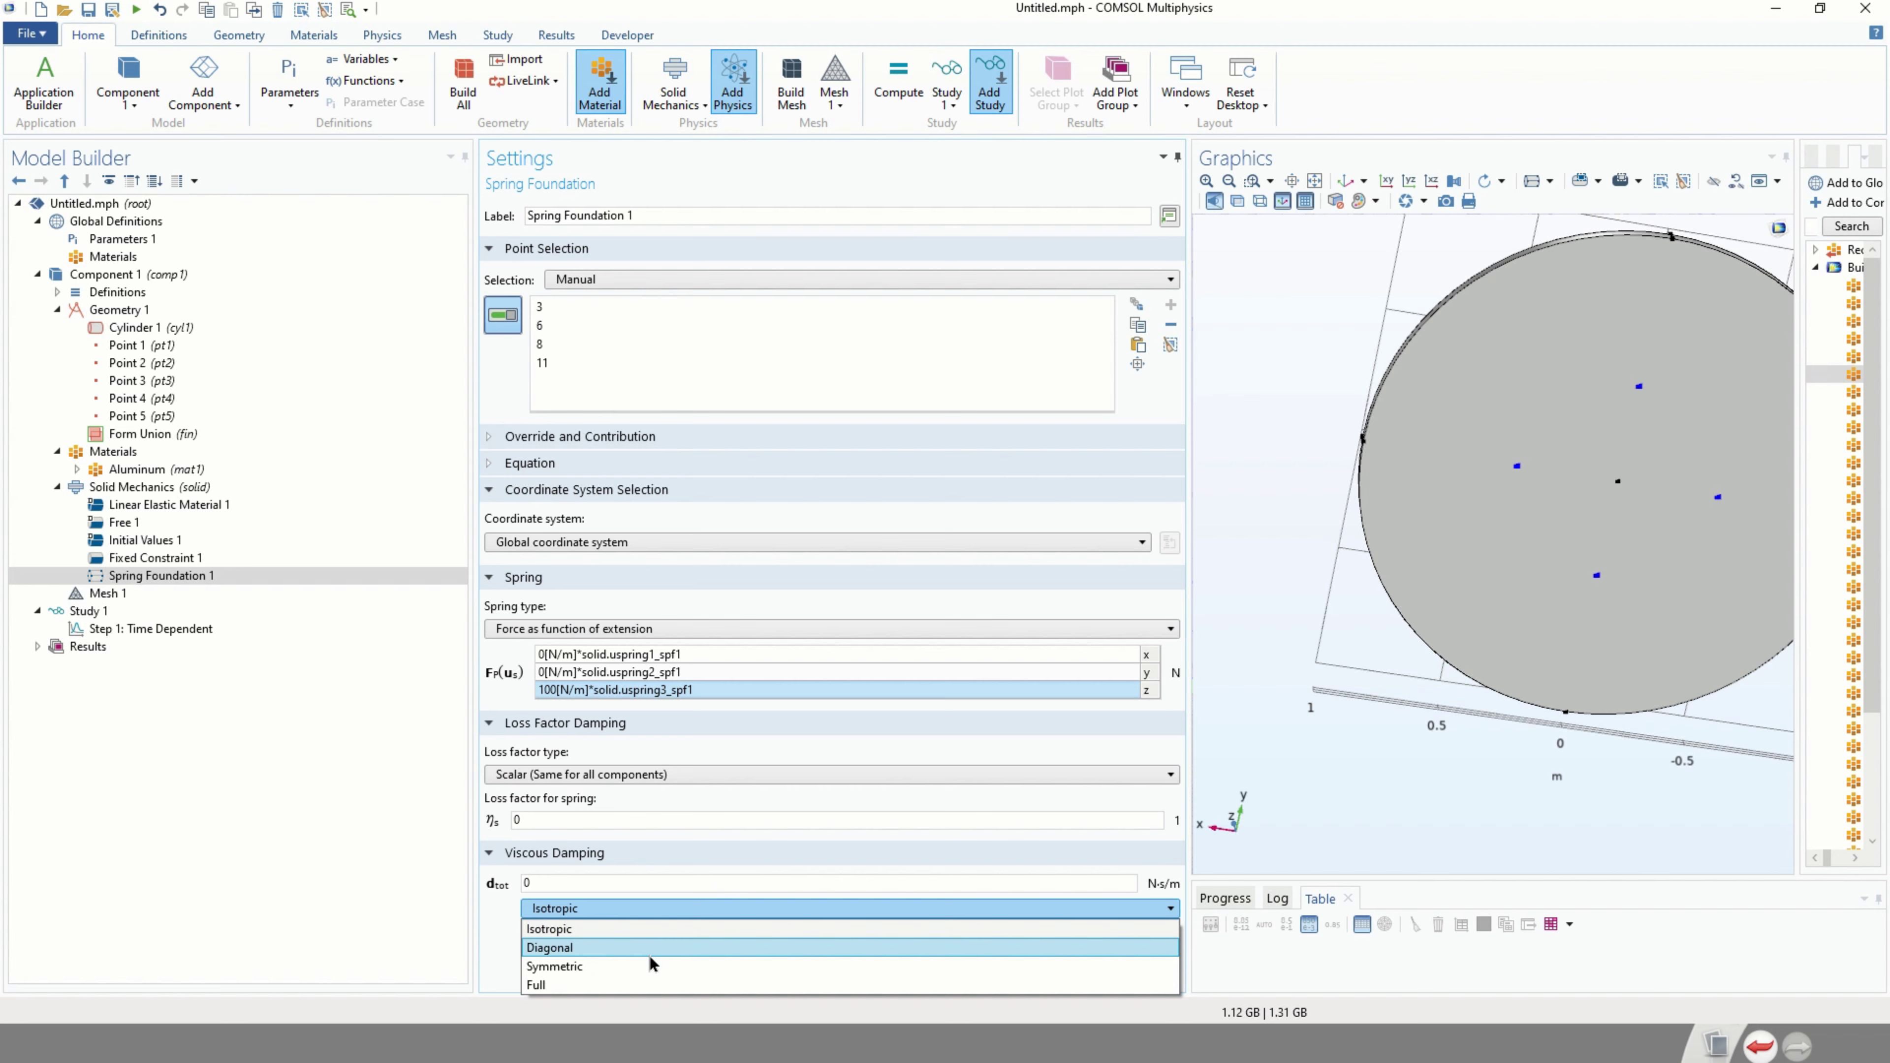
pyautogui.click(610, 928)
pyautogui.click(572, 882)
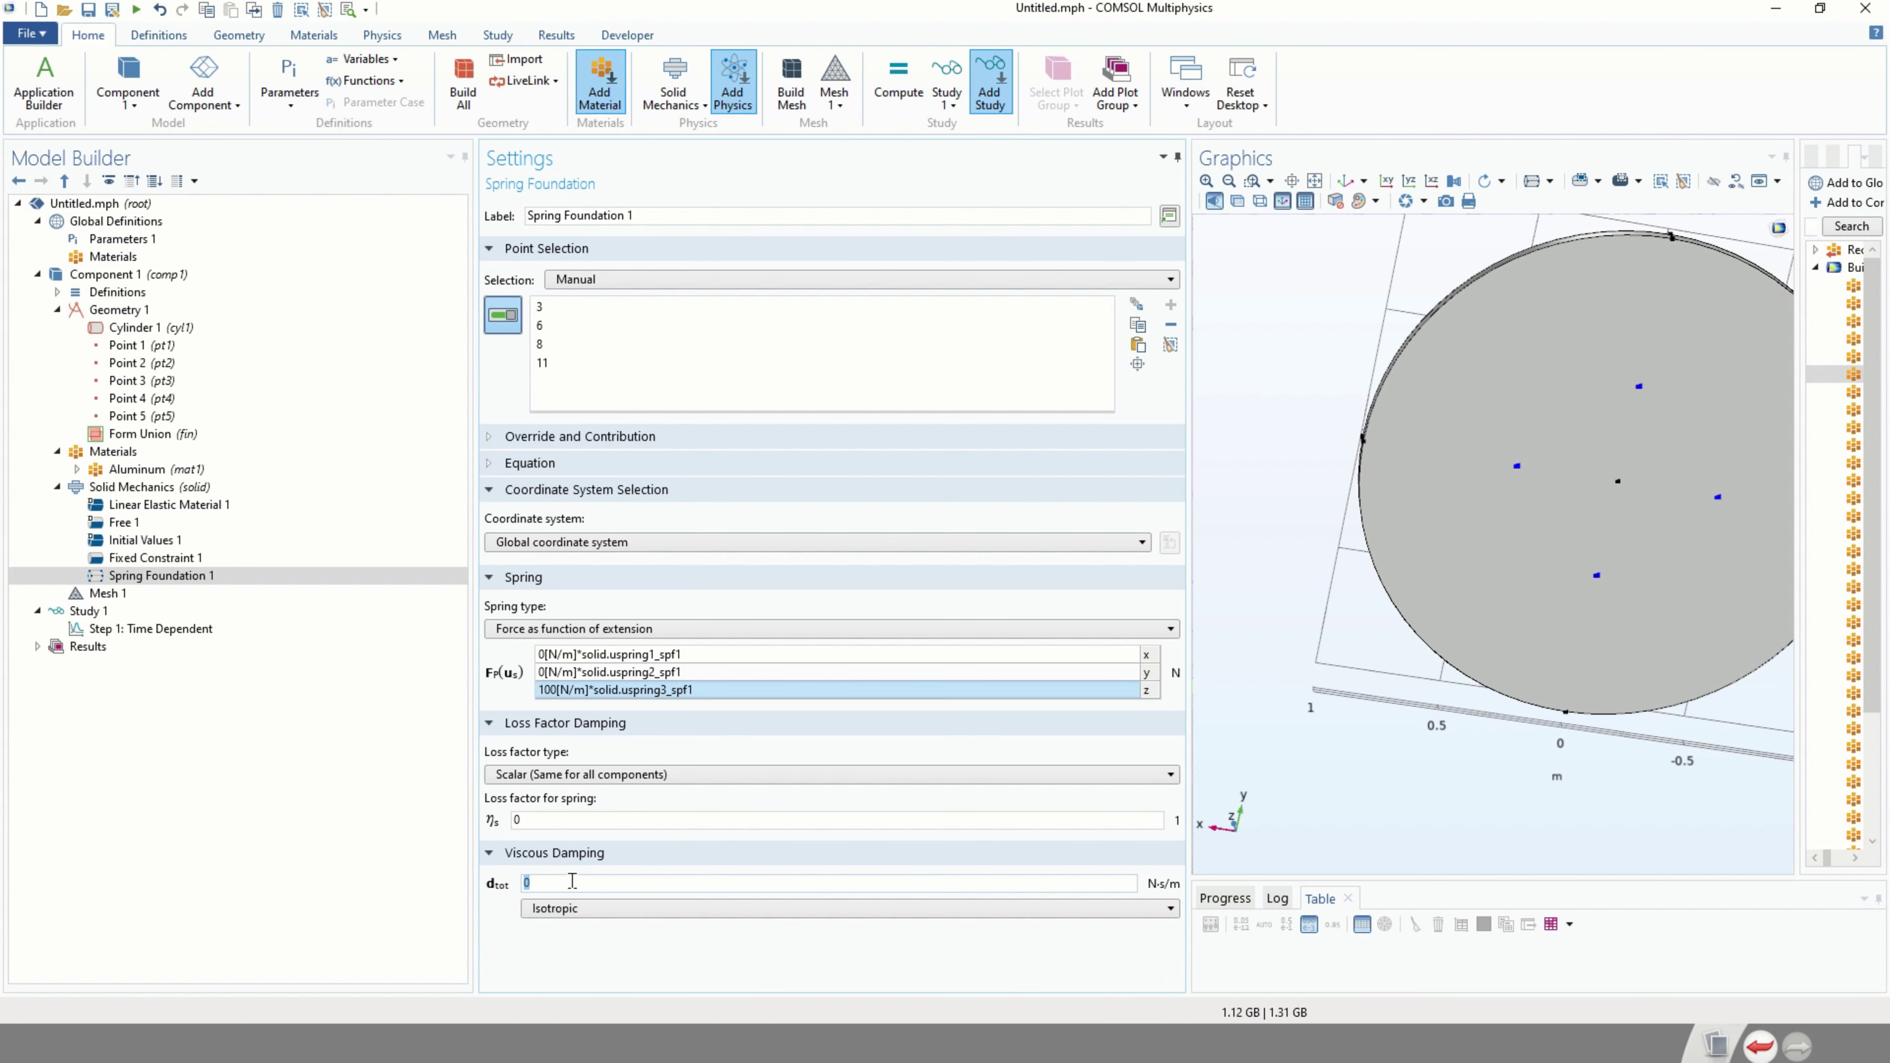
pyautogui.write('100000')
pyautogui.click(542, 883)
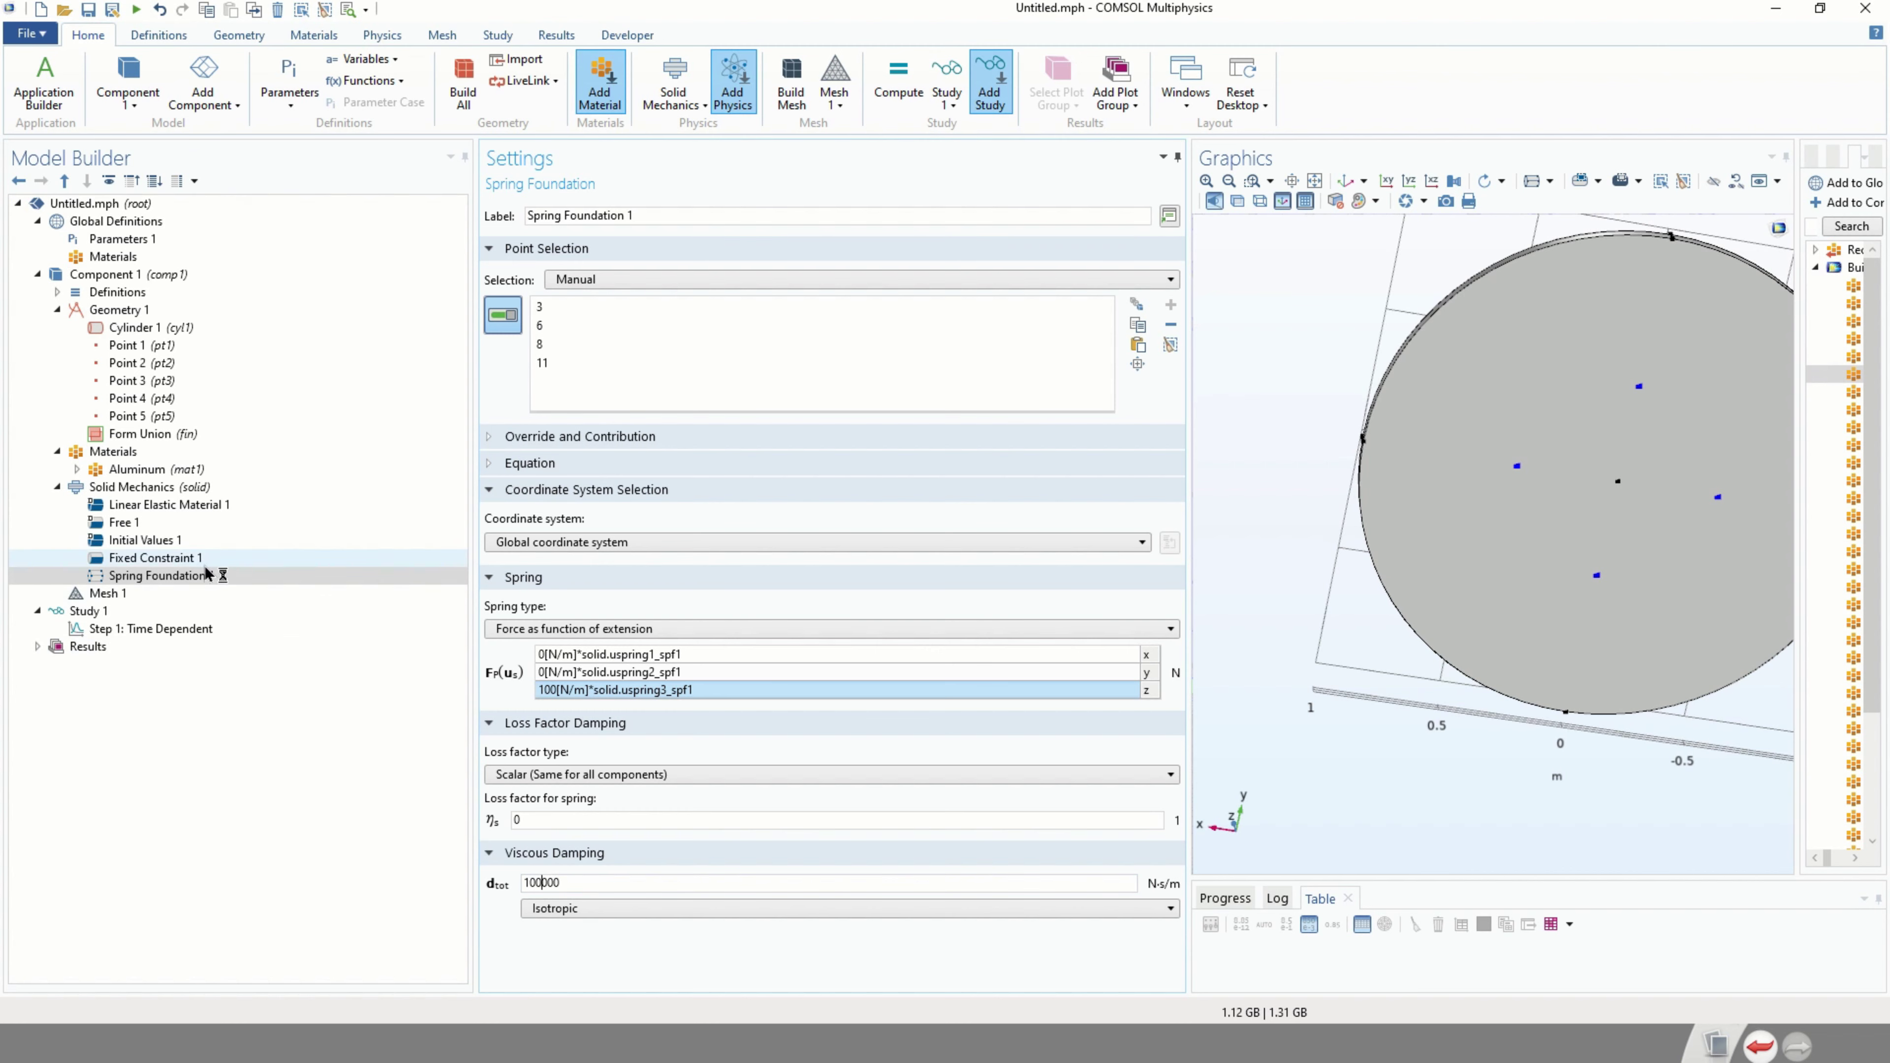
# Add a Point Load to Solid Mechanics with a total force of 1000 N in z, applied to the disk's center point.
pyautogui.click(164, 491)
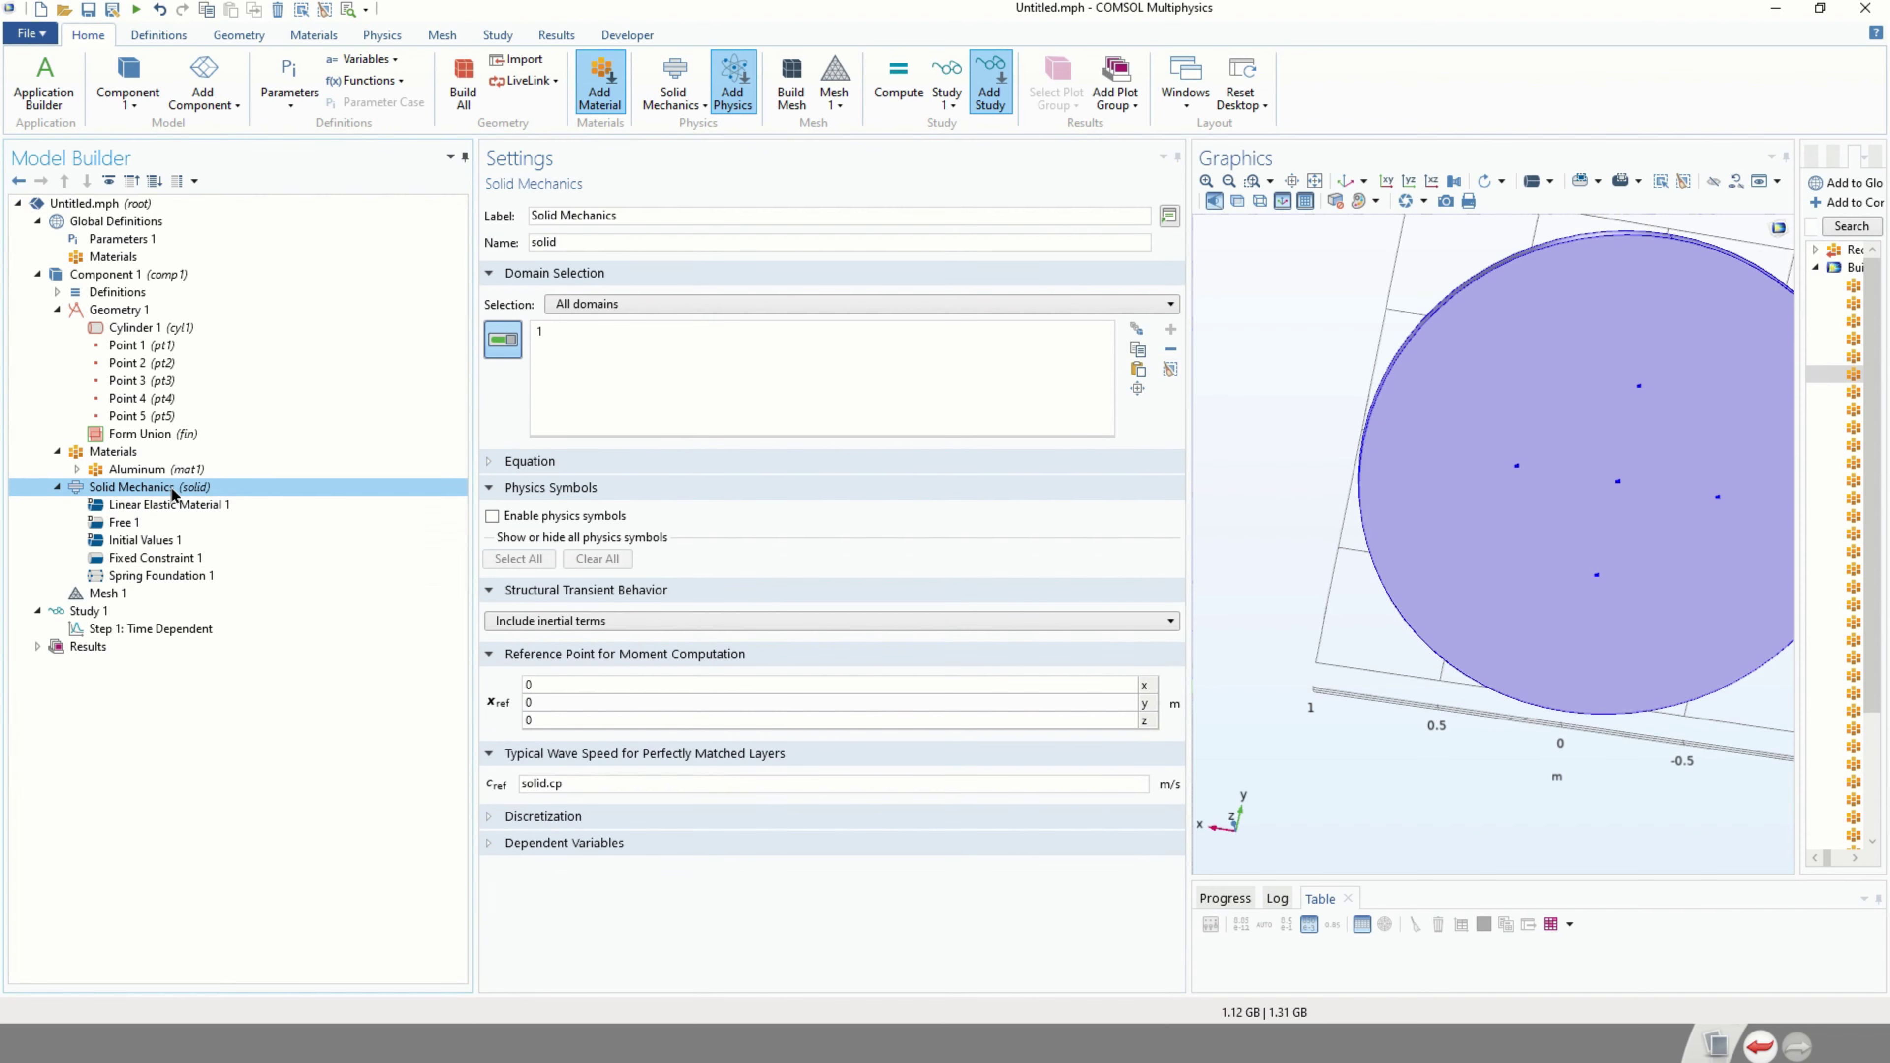
pyautogui.rightClick(182, 491)
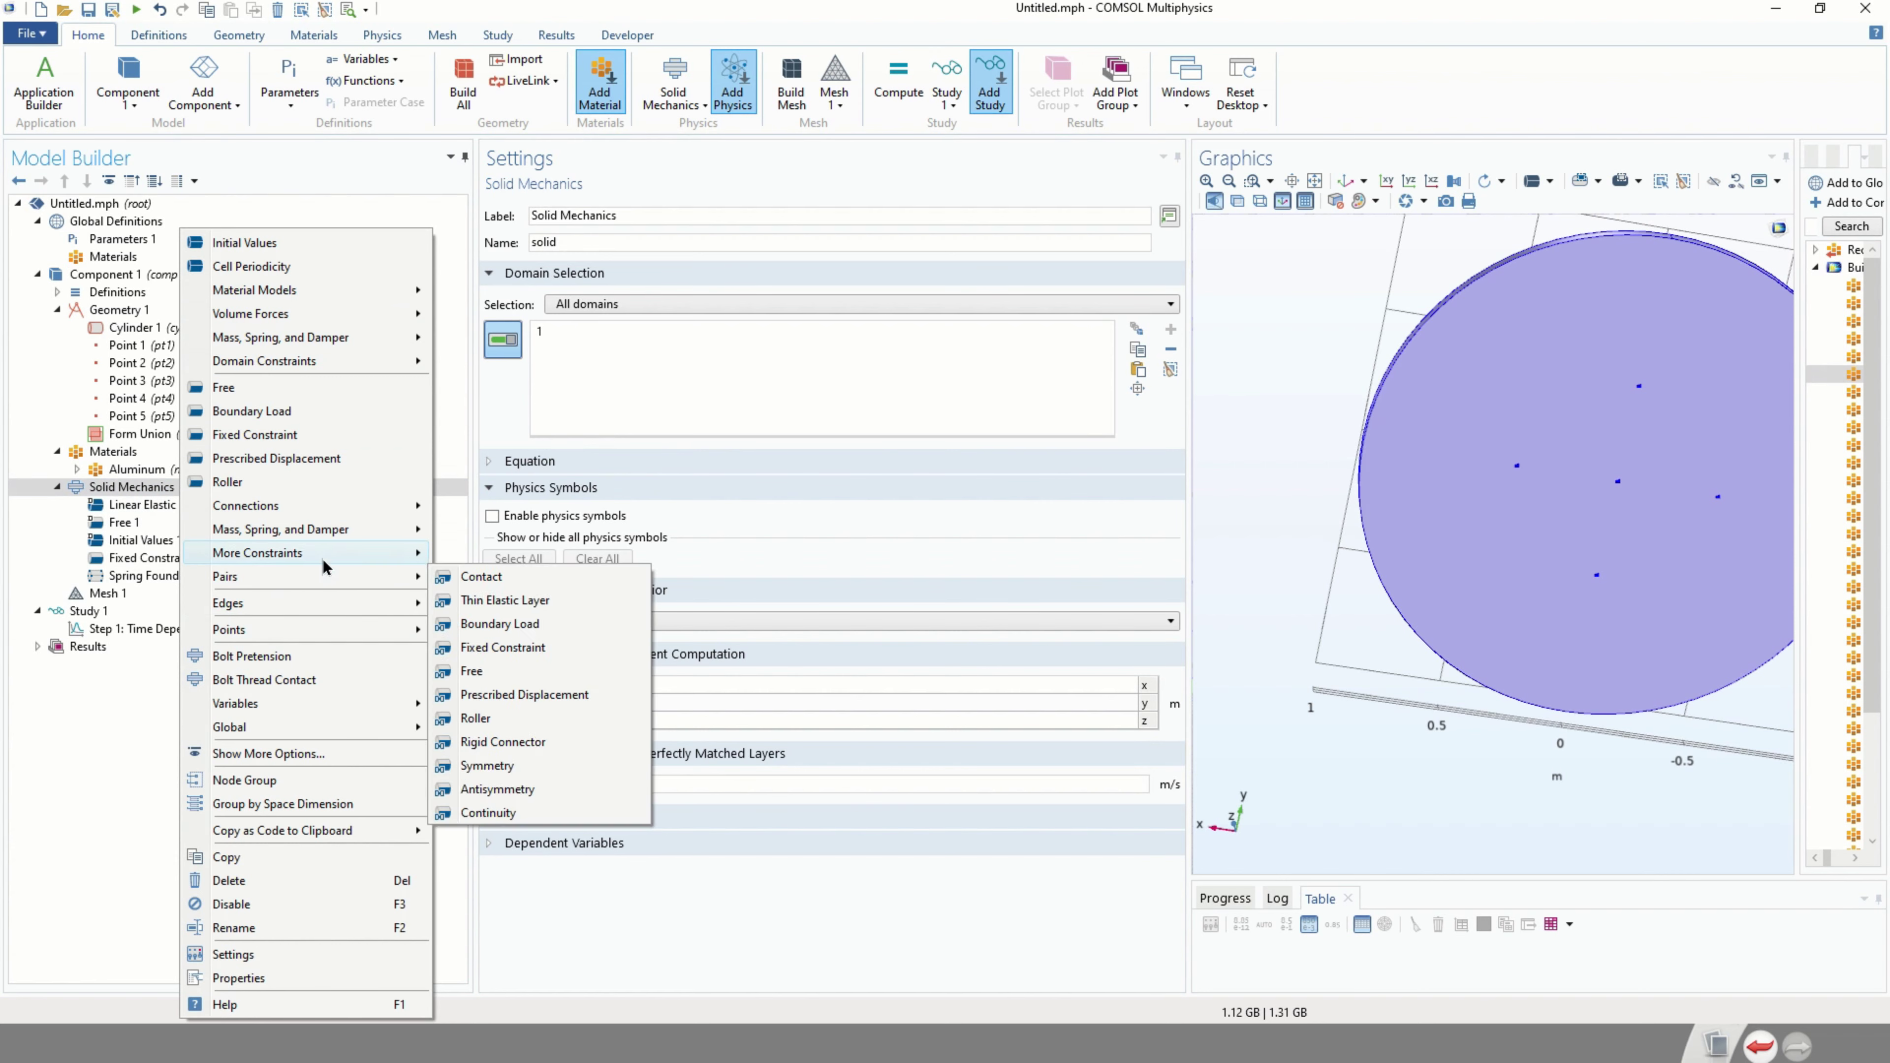
pyautogui.moveTo(335, 555)
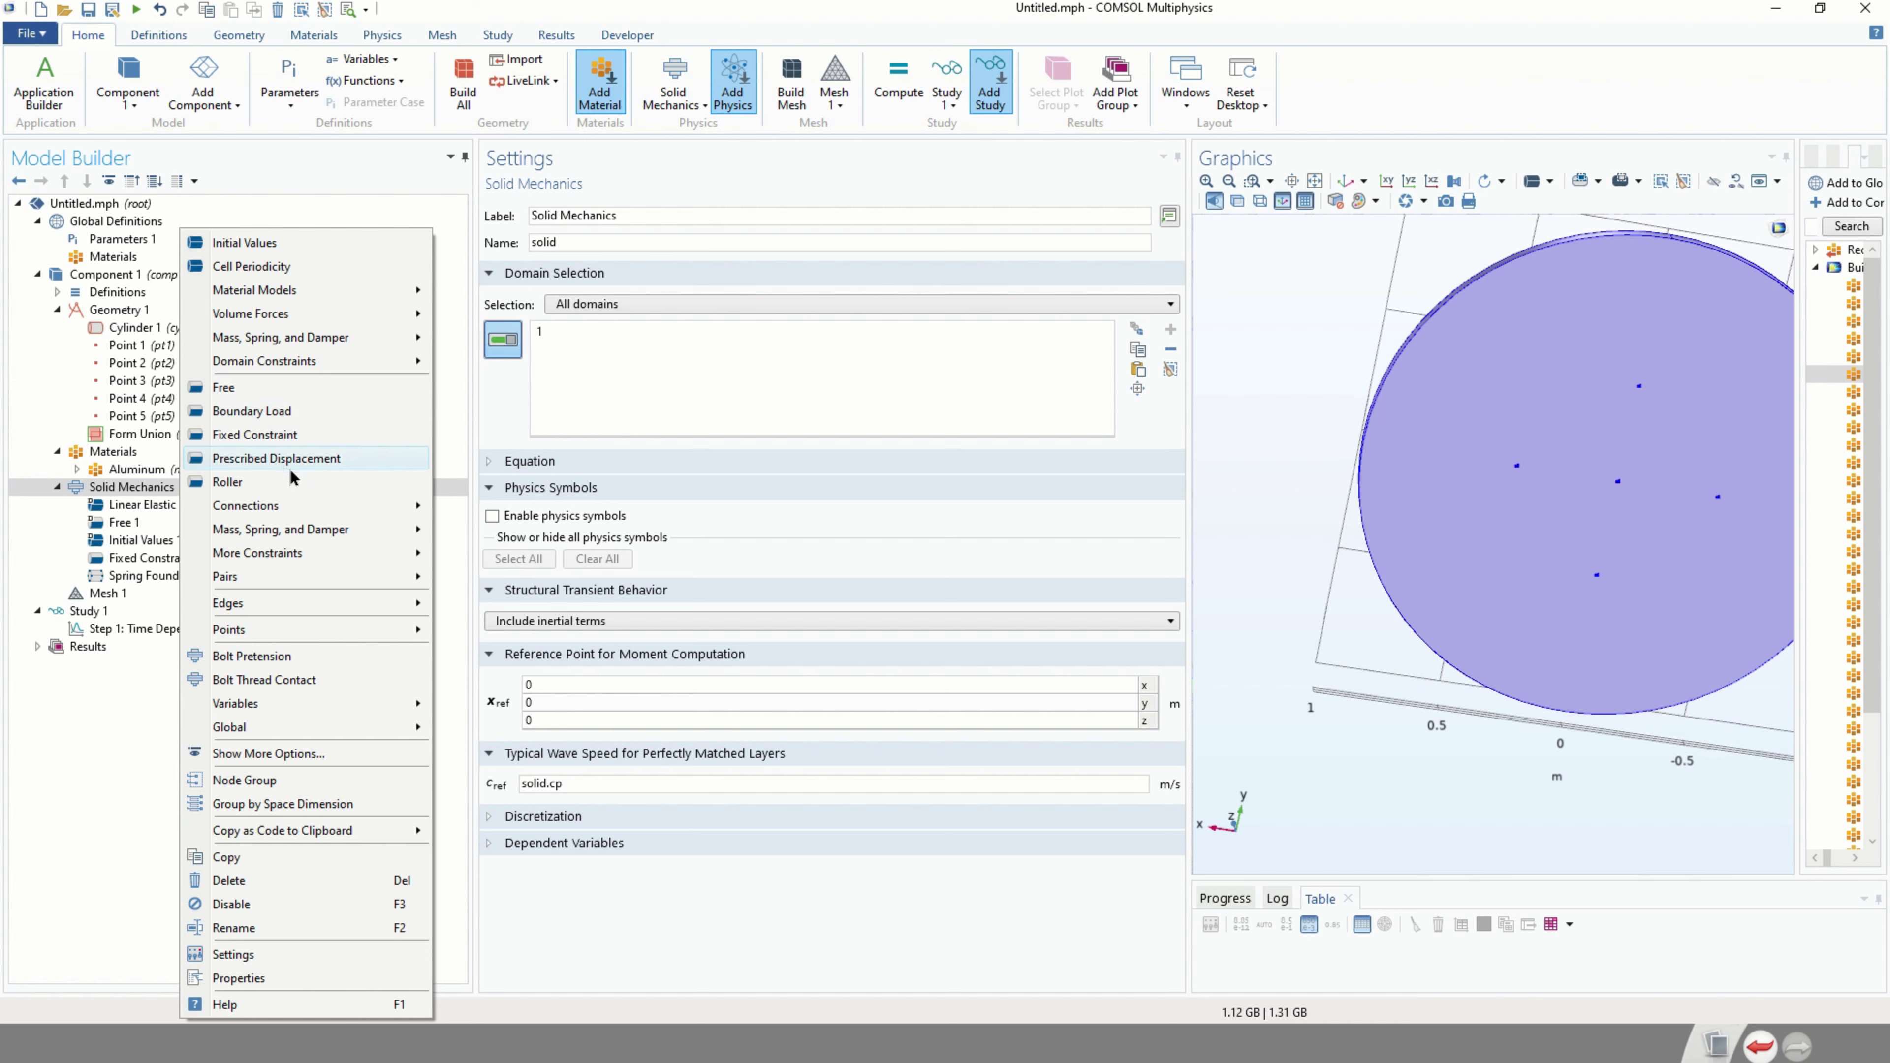
pyautogui.moveTo(301, 515)
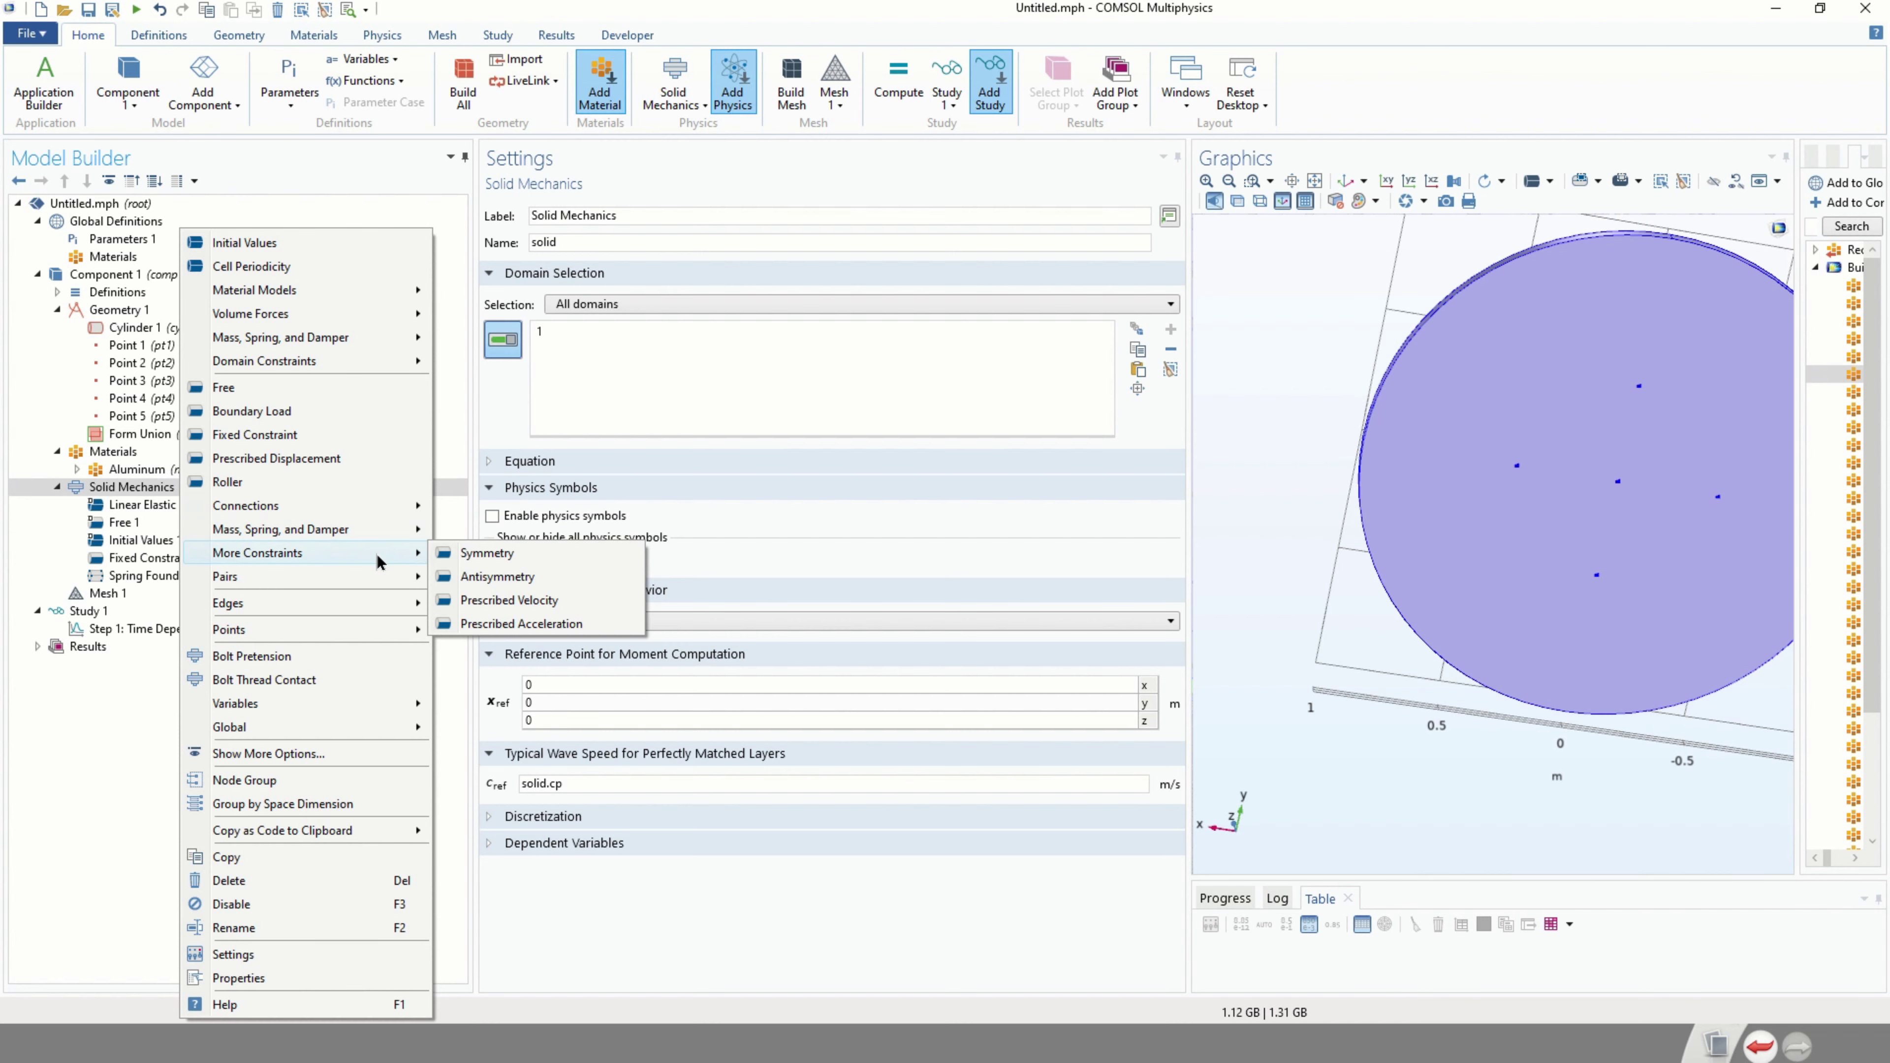
pyautogui.moveTo(400, 633)
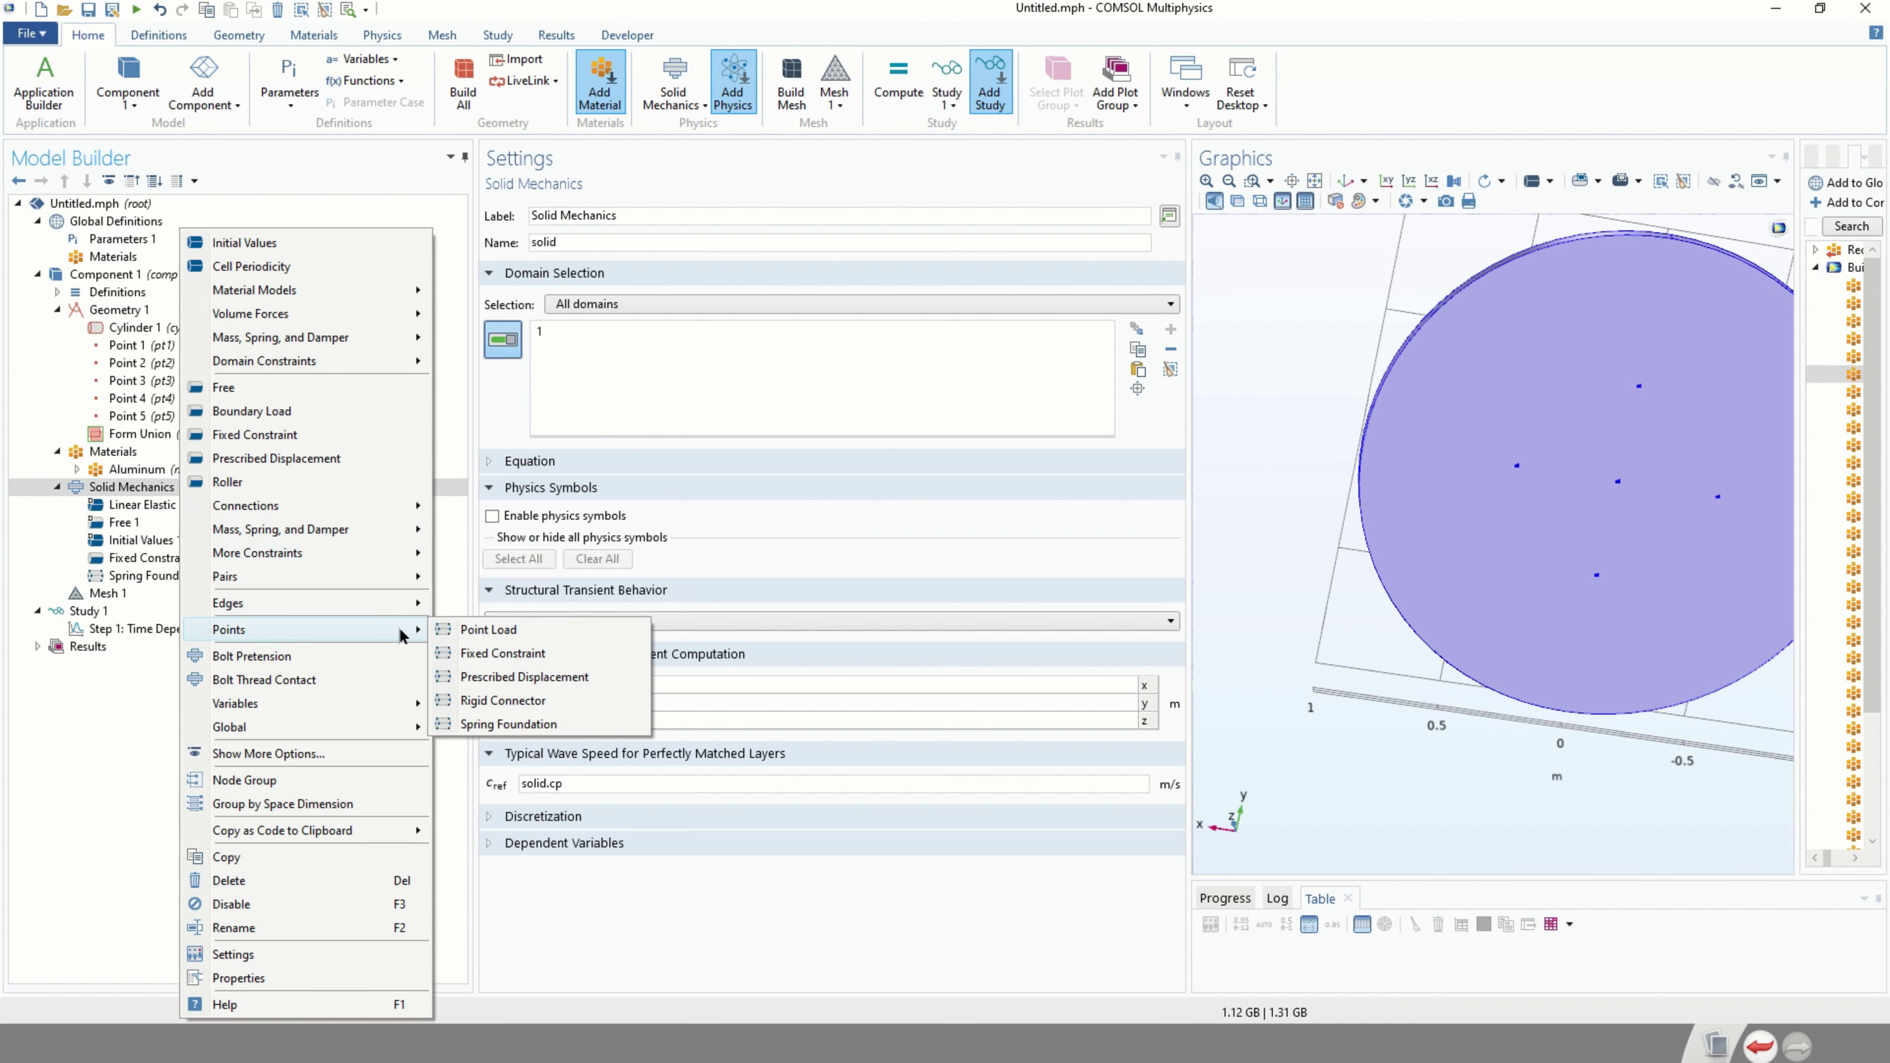
pyautogui.click(489, 629)
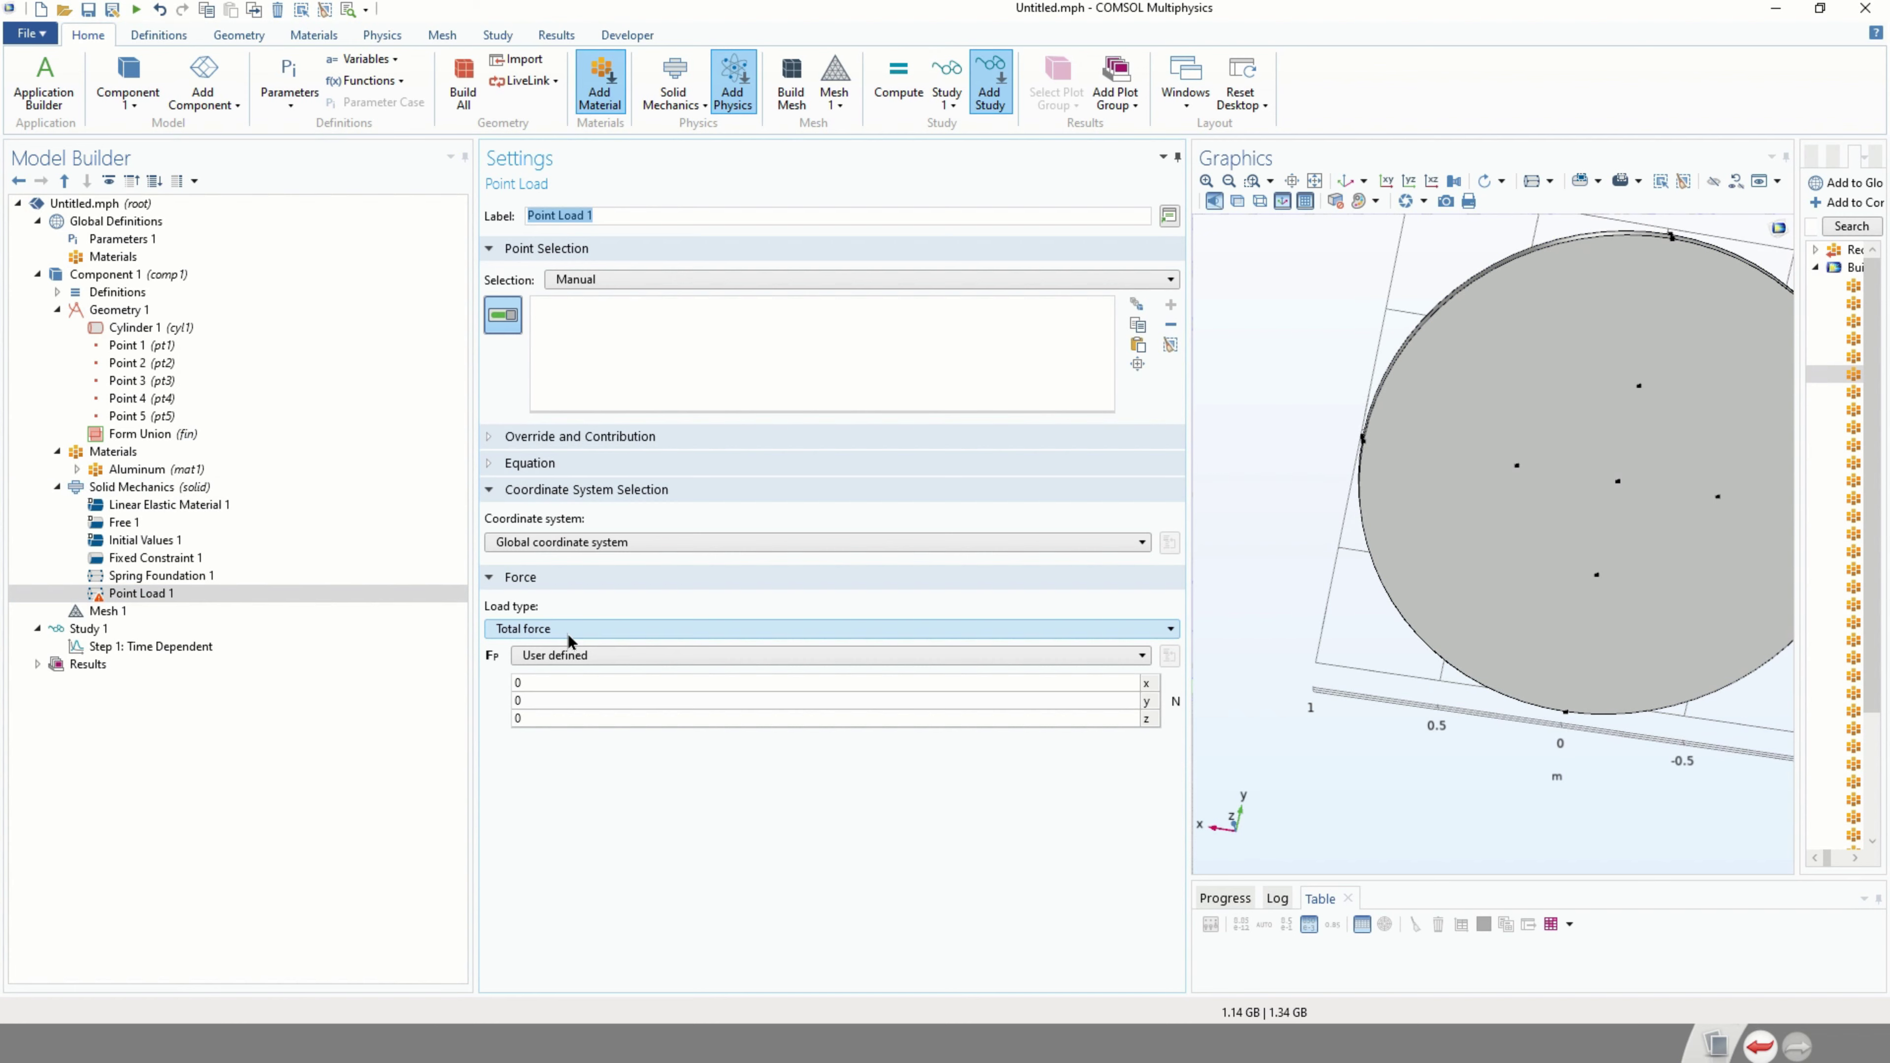
pyautogui.doubleClick(551, 718)
pyautogui.write('1')
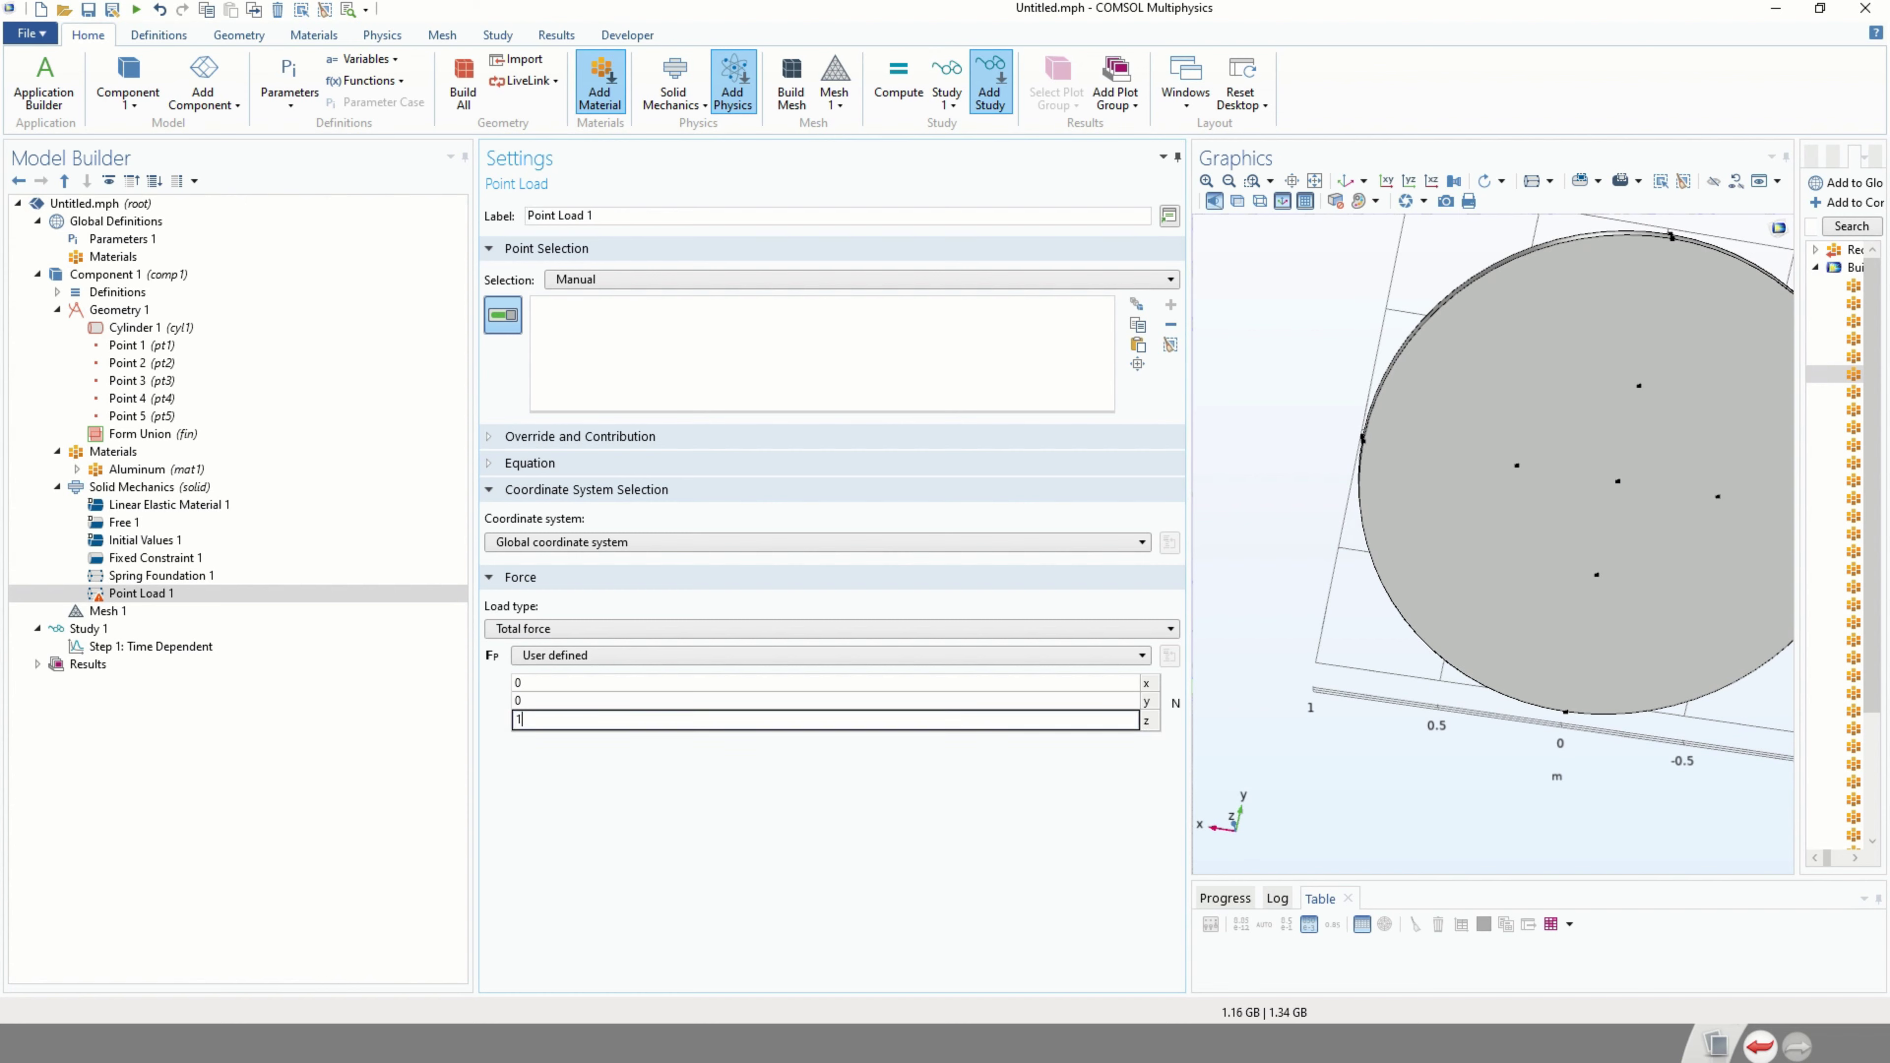
pyautogui.write('000')
pyautogui.click(1618, 485)
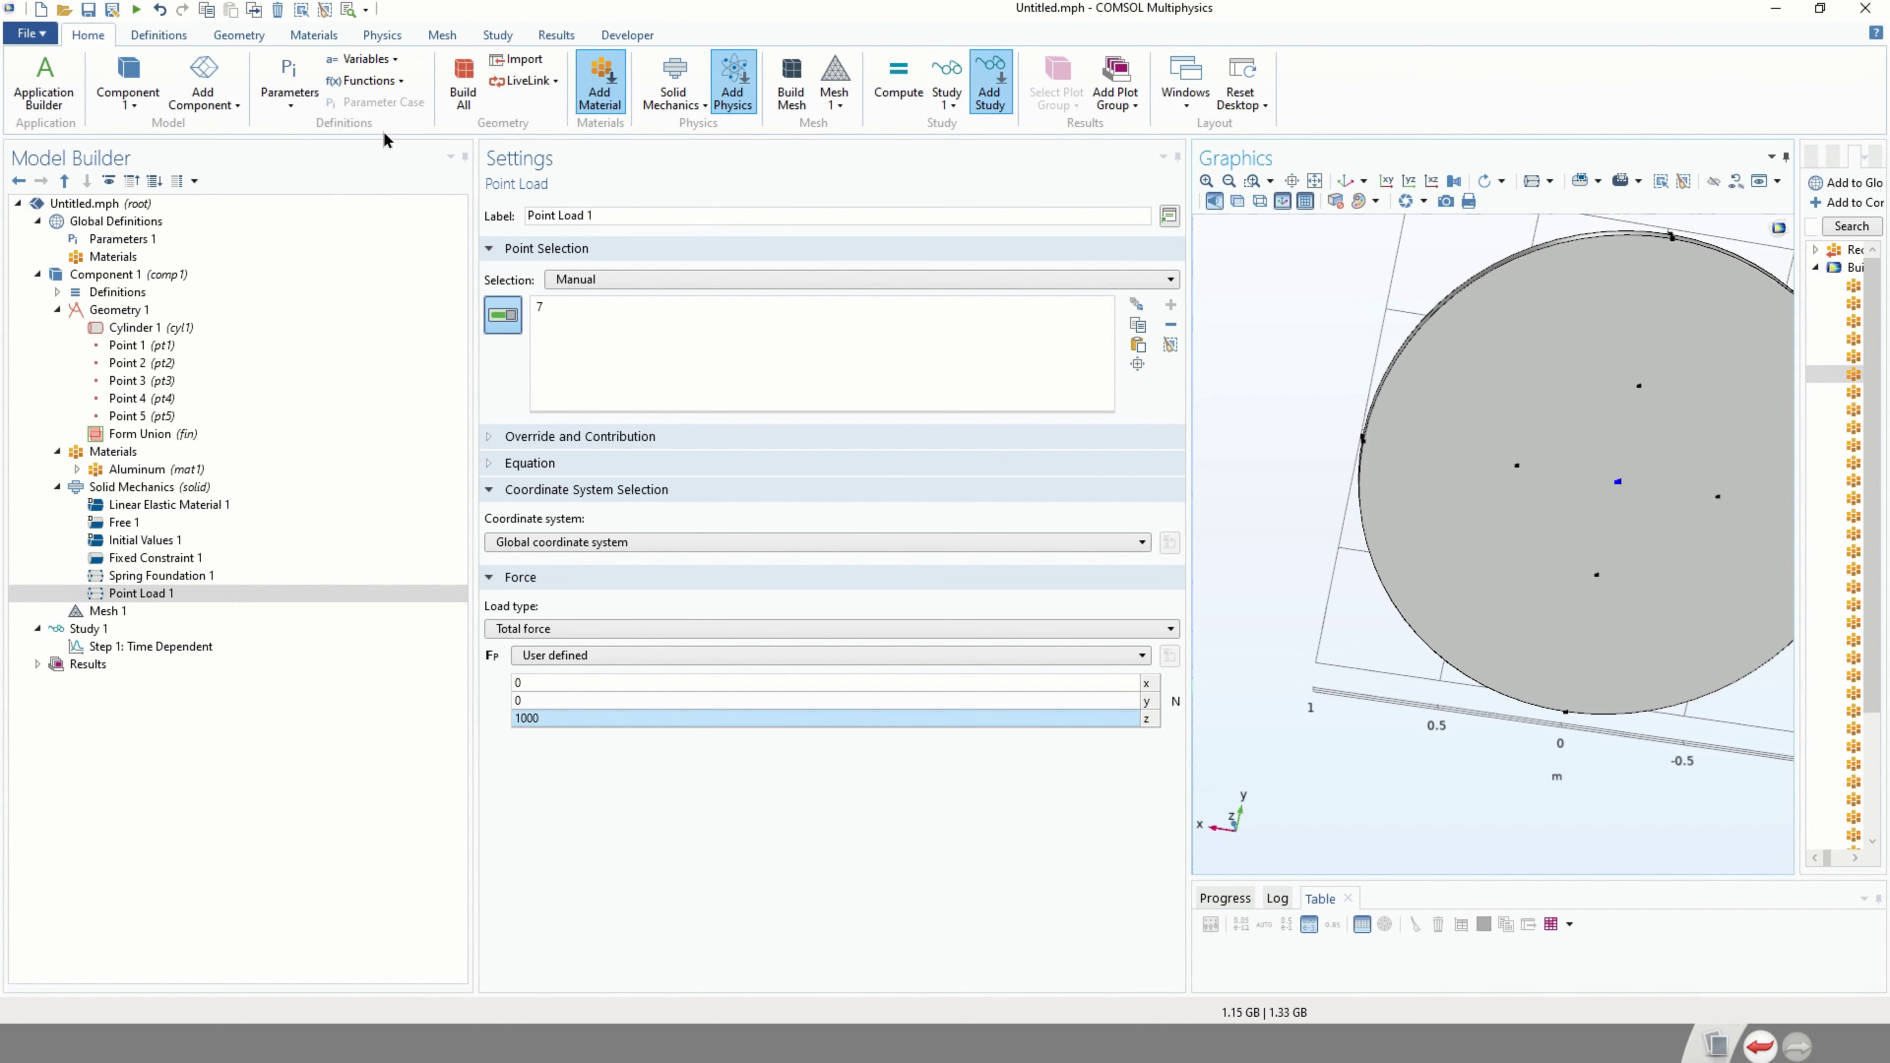
# Review the Time Dependent step's time range in Study 1, and copy the parameter name discretization_step from Parameters 1.
pyautogui.click(119, 595)
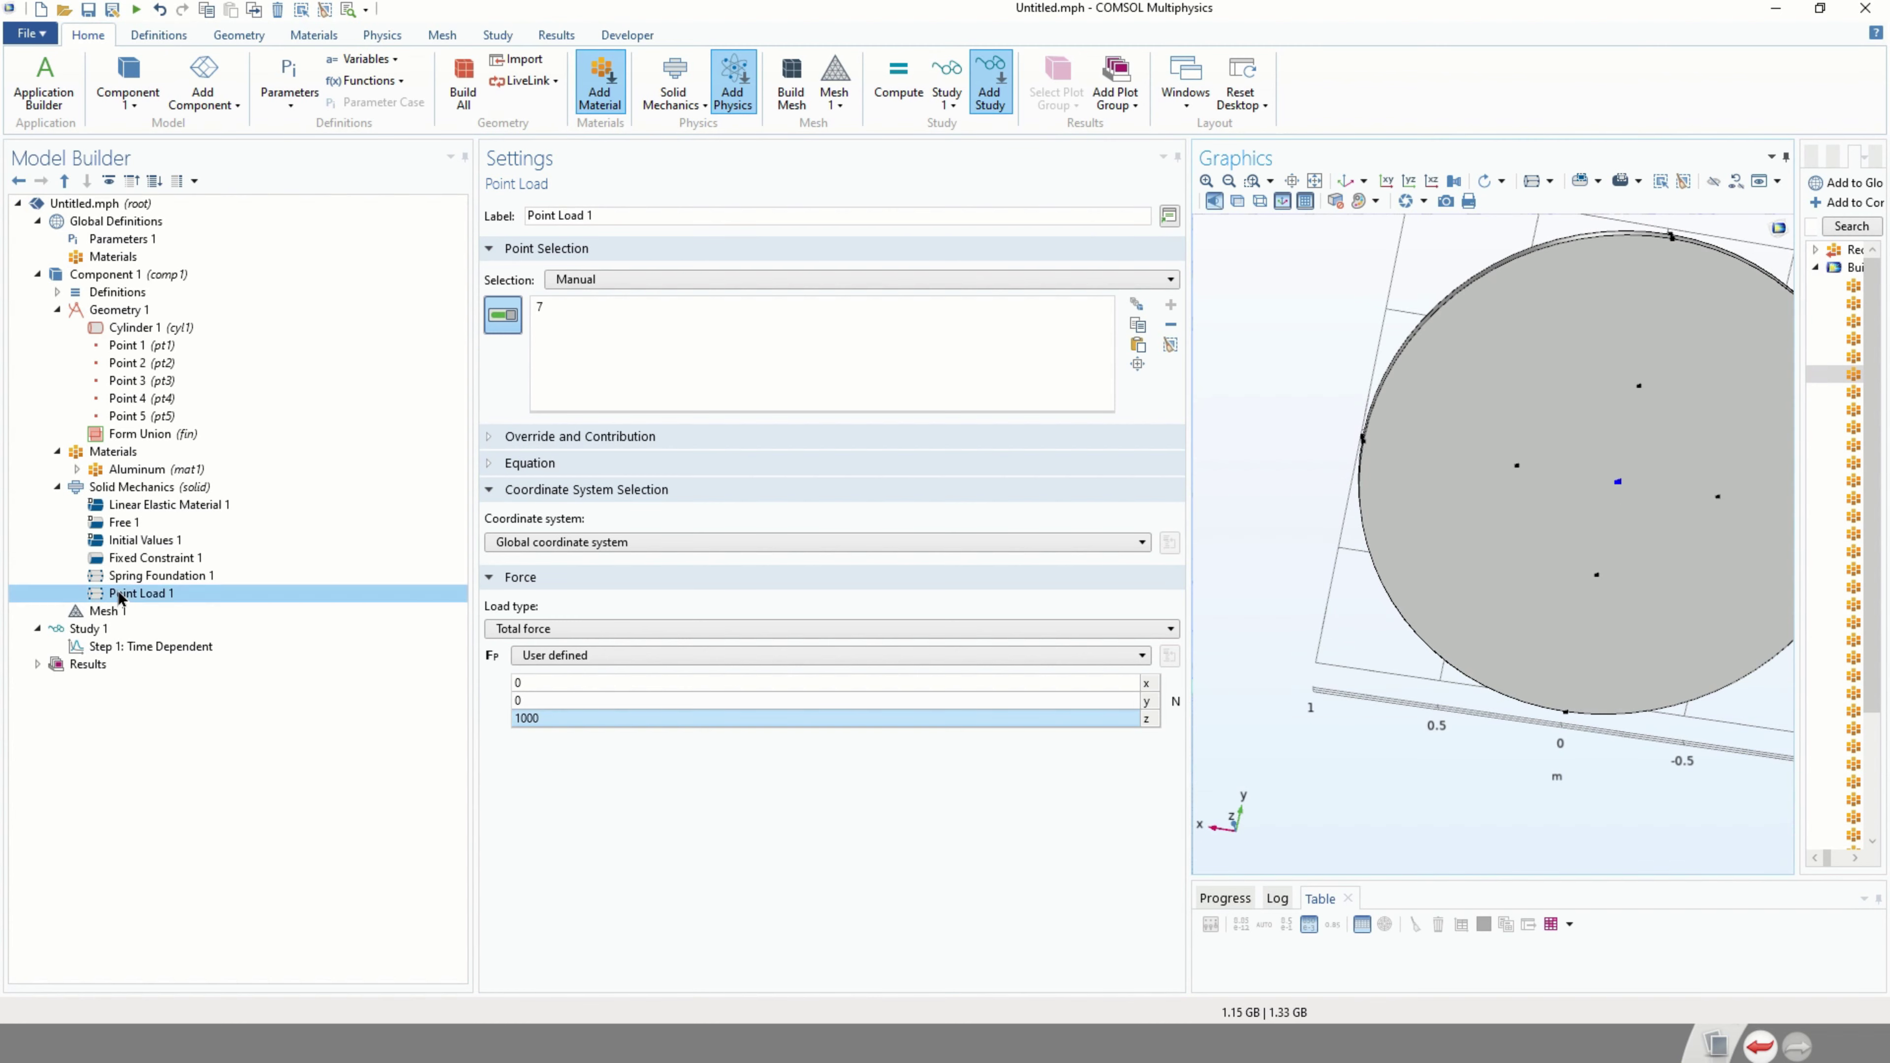
pyautogui.click(107, 633)
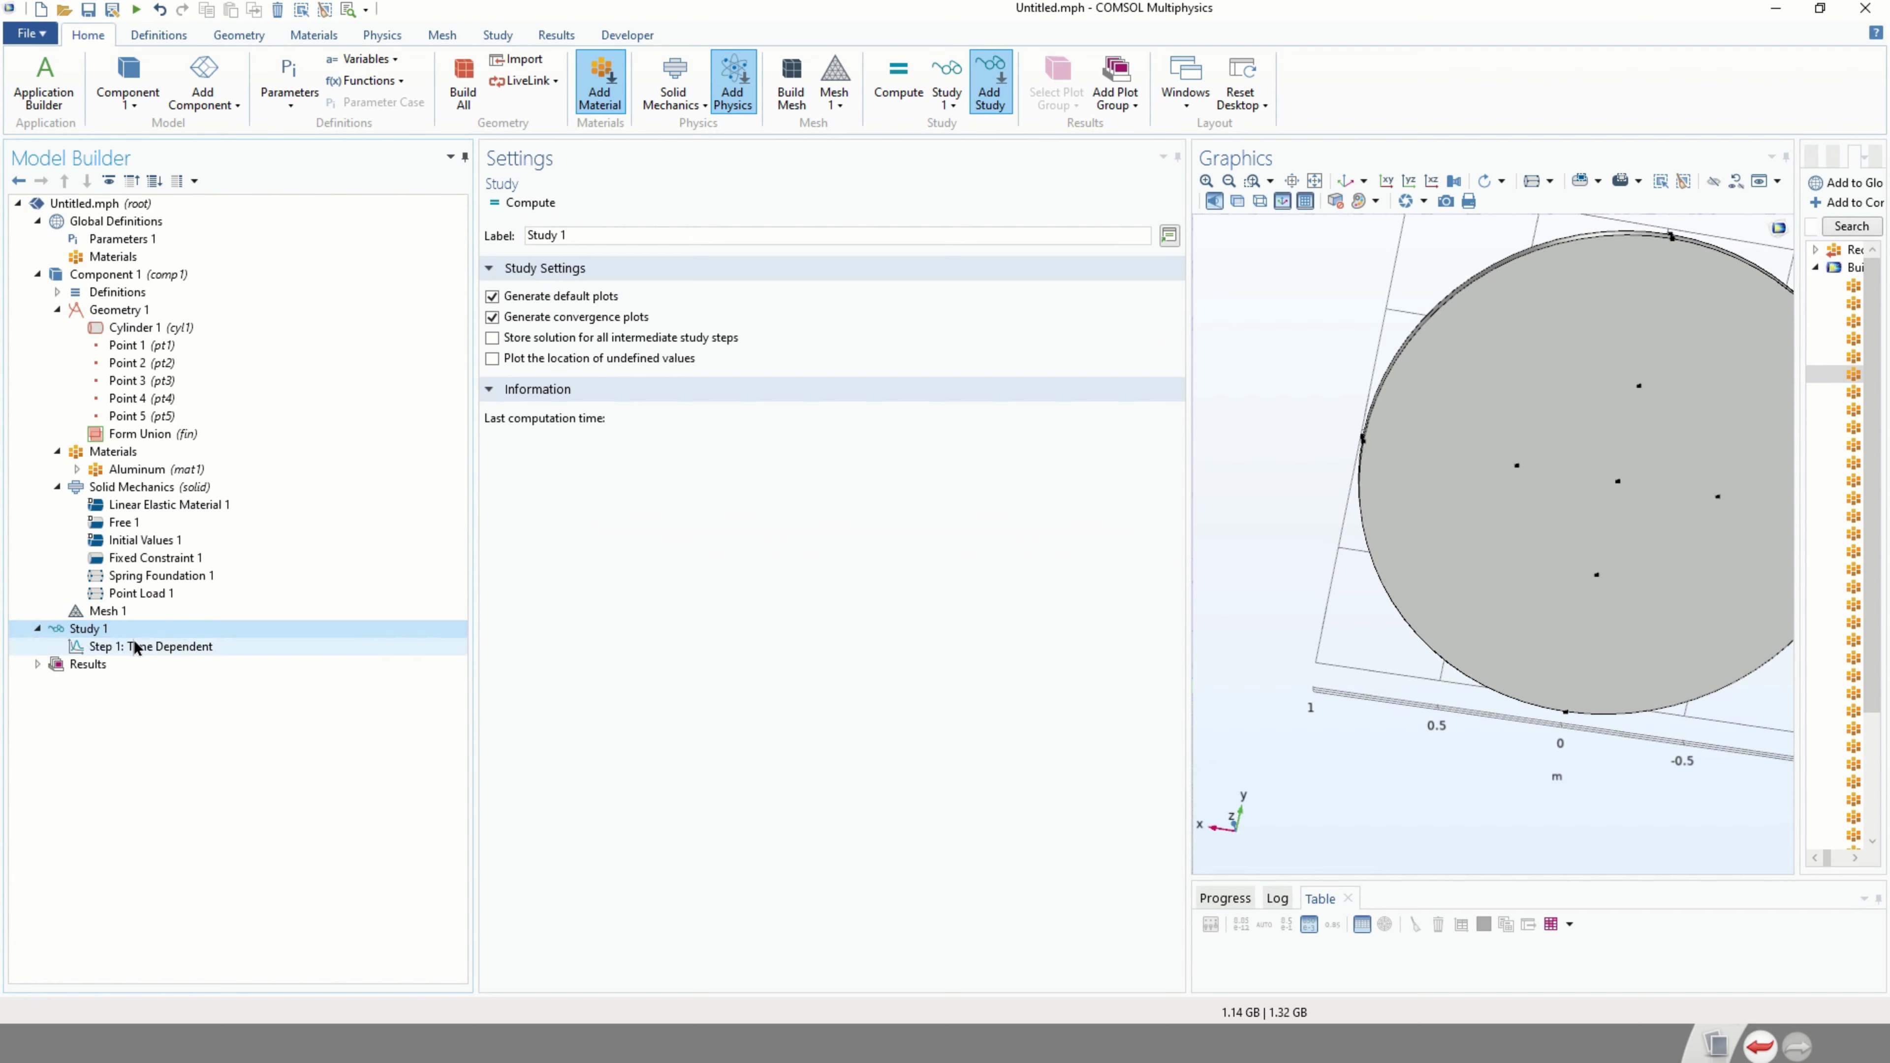
pyautogui.click(188, 647)
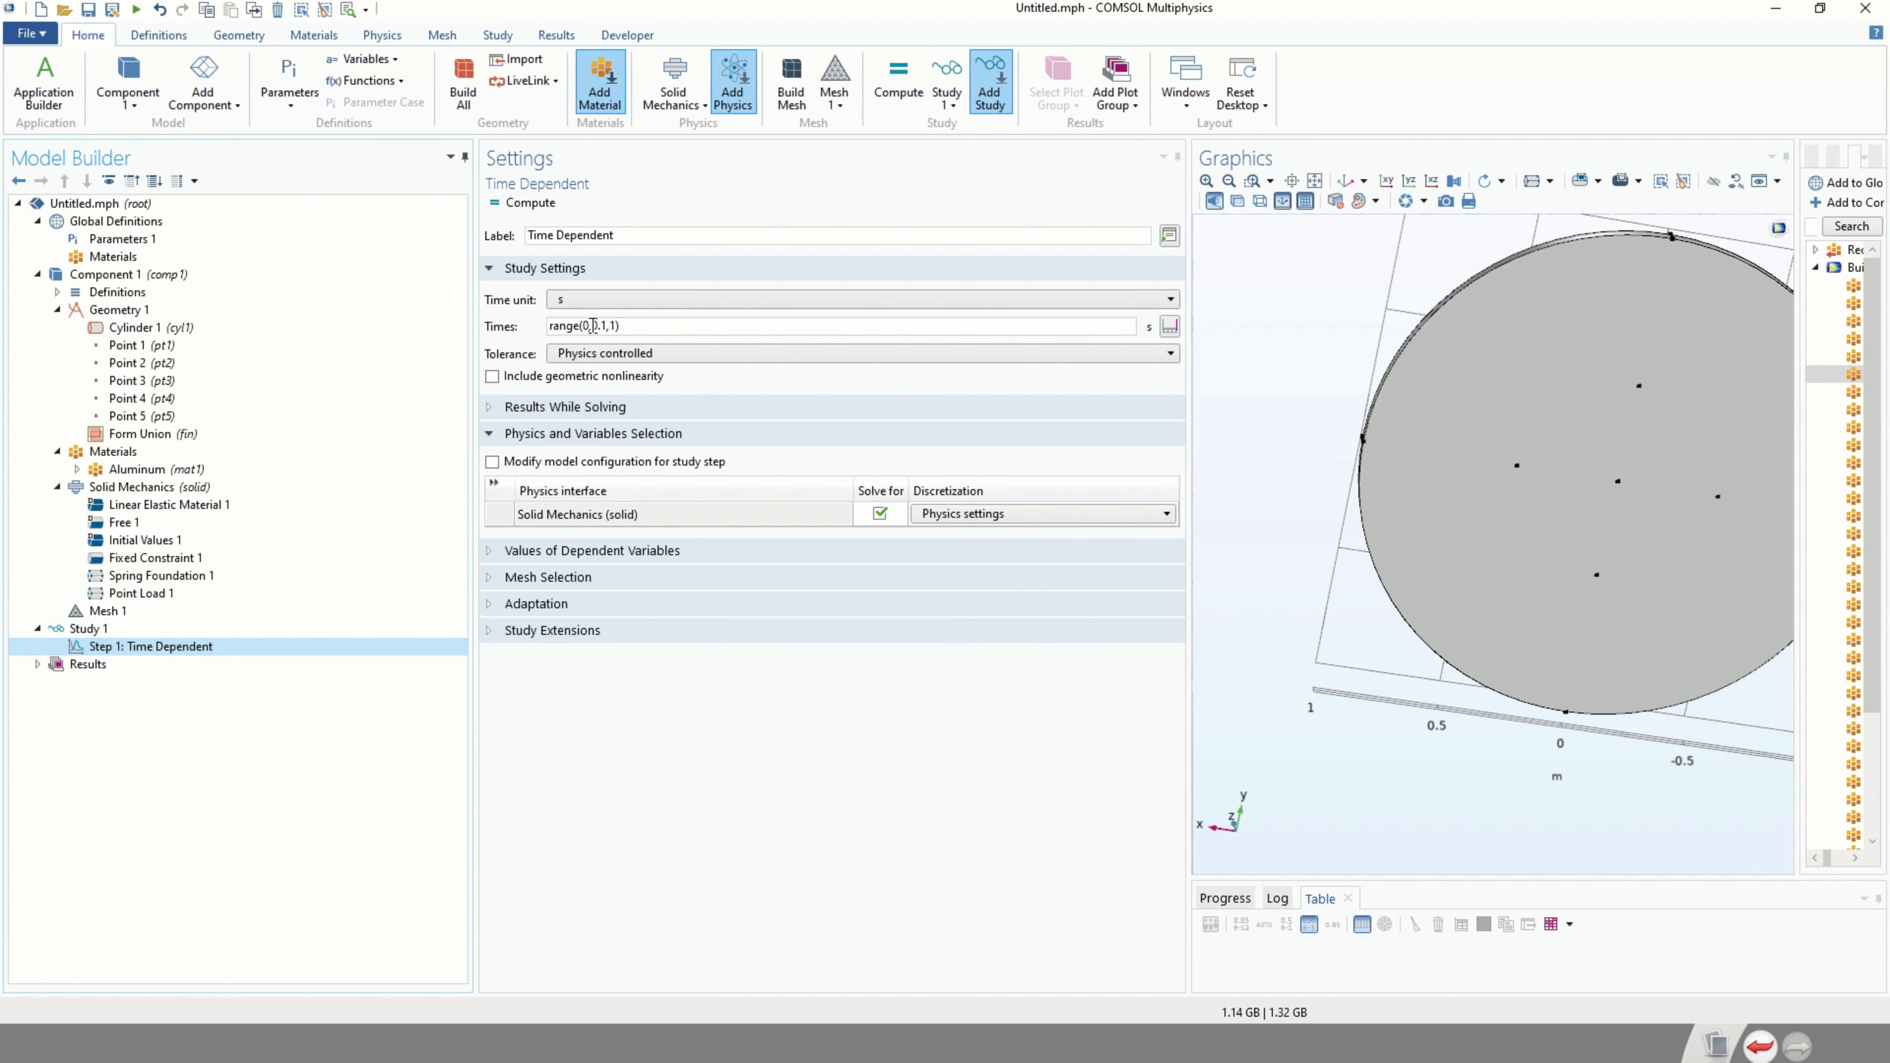
pyautogui.click(121, 633)
pyautogui.click(149, 646)
pyautogui.click(608, 327)
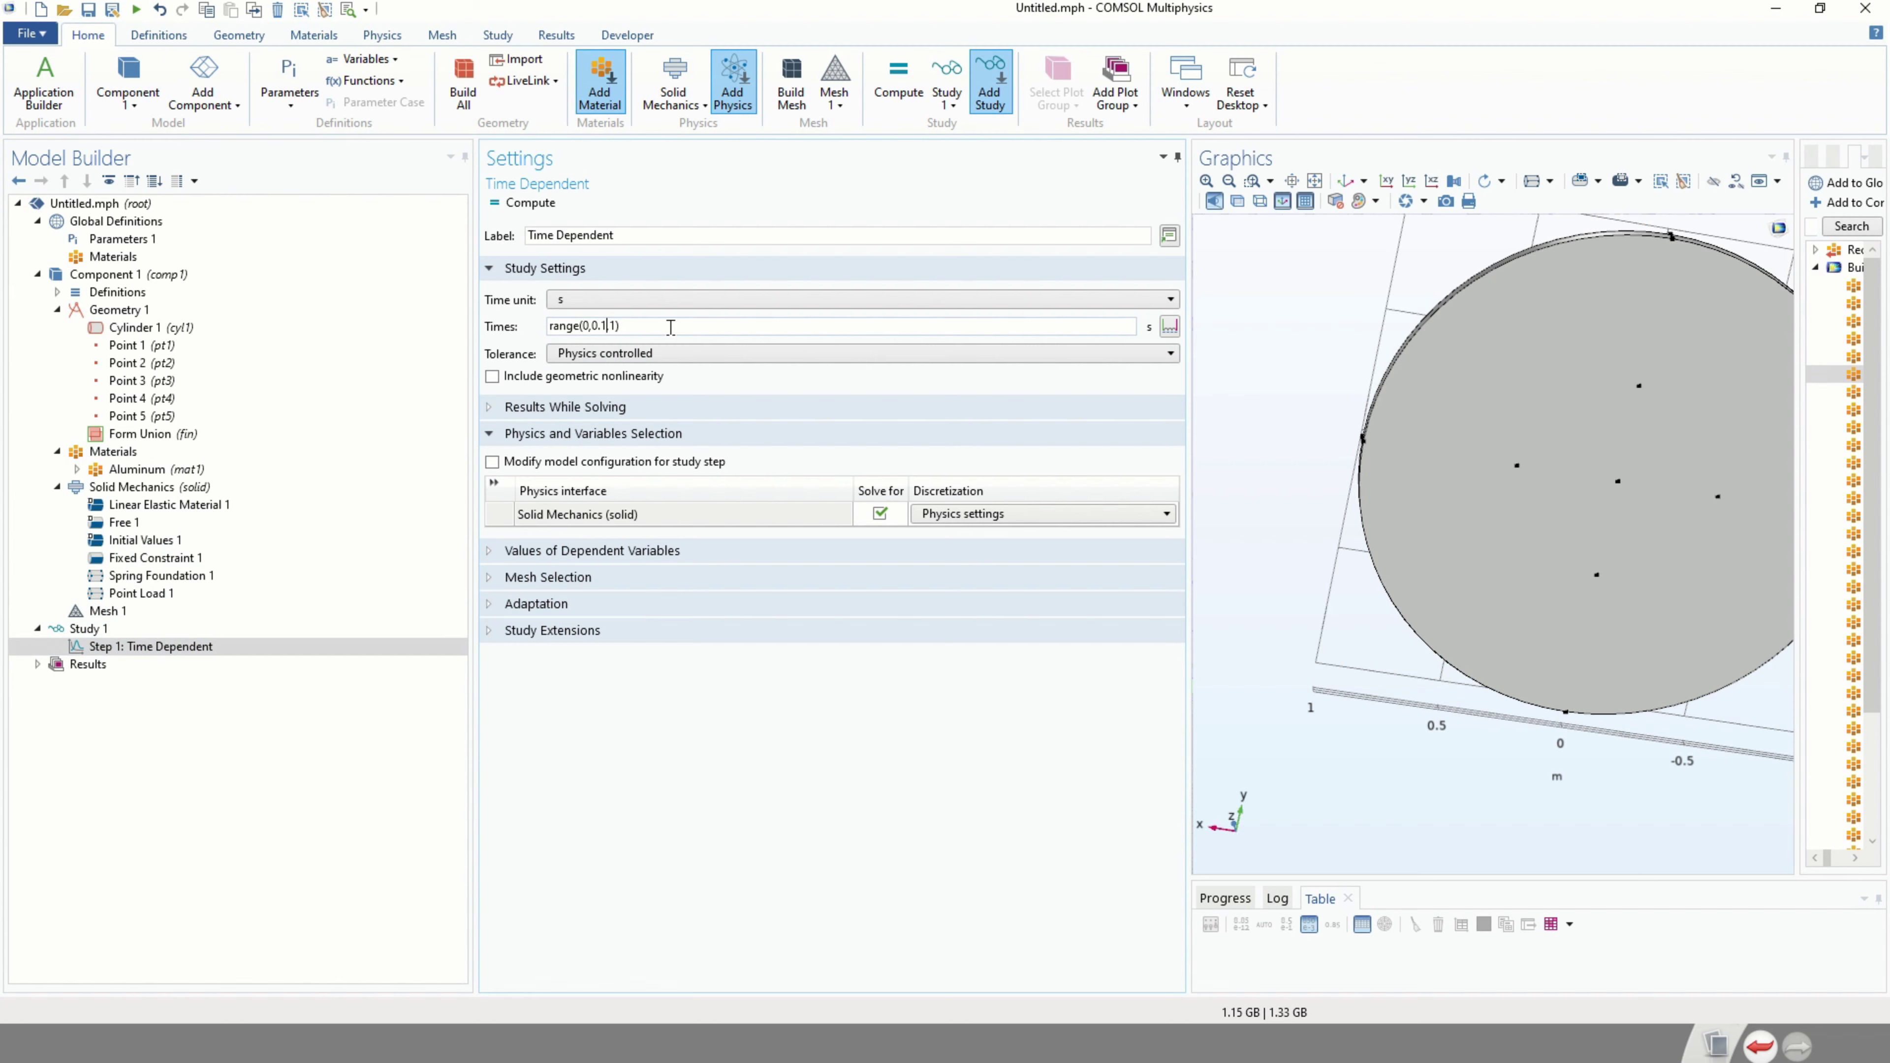
pyautogui.click(148, 245)
pyautogui.doubleClick(609, 306)
pyautogui.hotkey('ctrl', 'c')
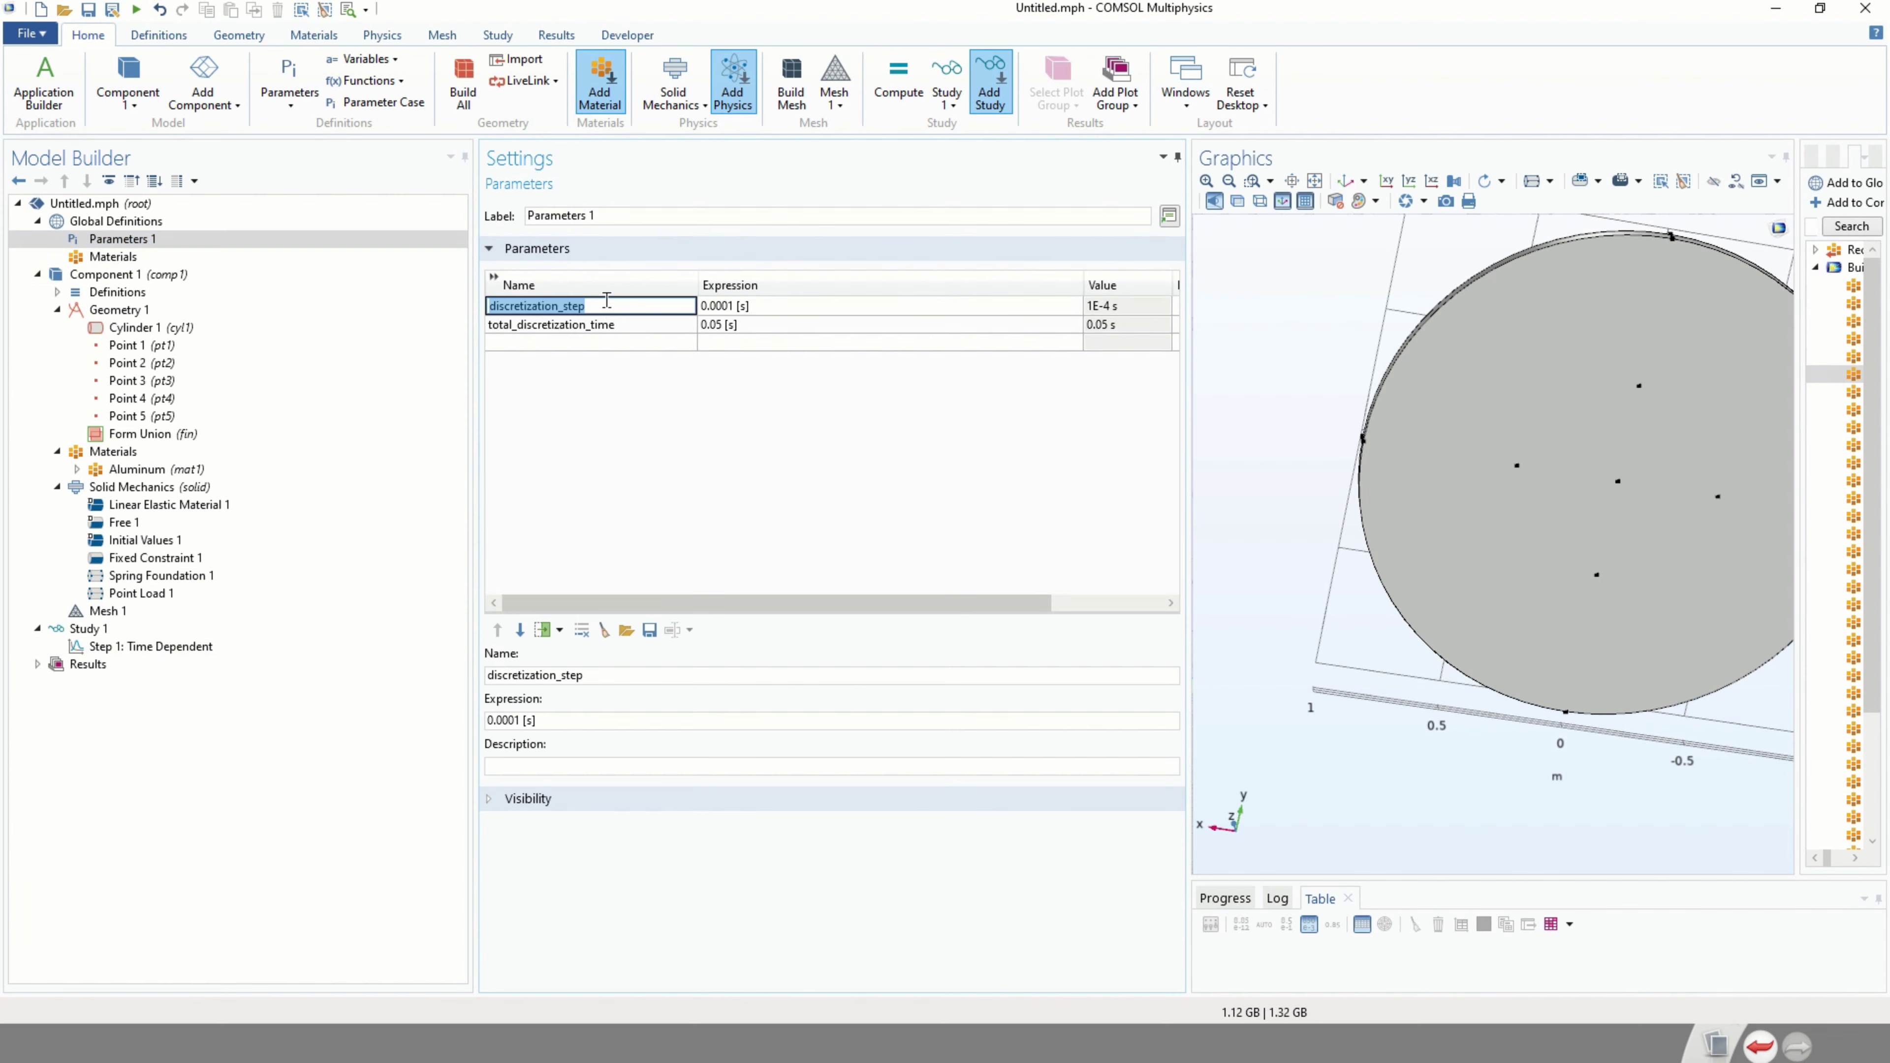
# Replace the step size in the Time Dependent study's Times range with discretization_step.
pyautogui.click(148, 610)
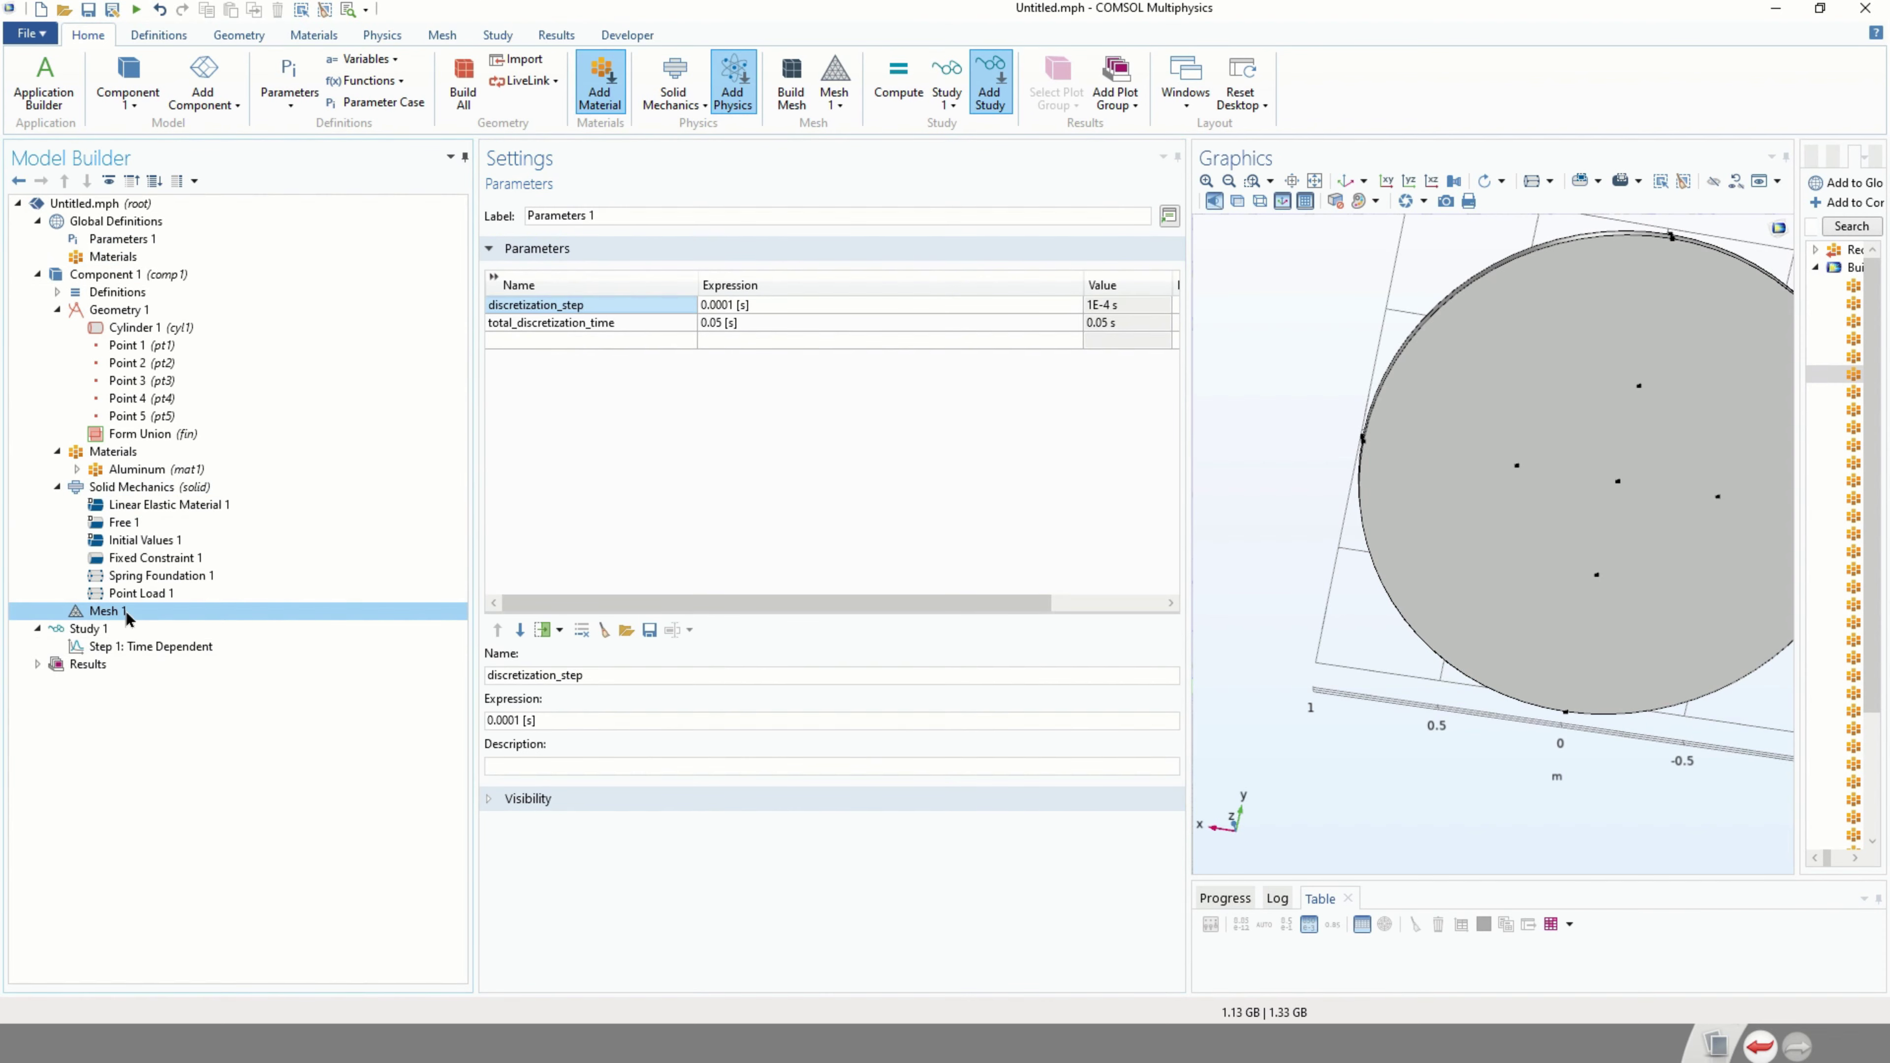
pyautogui.click(127, 645)
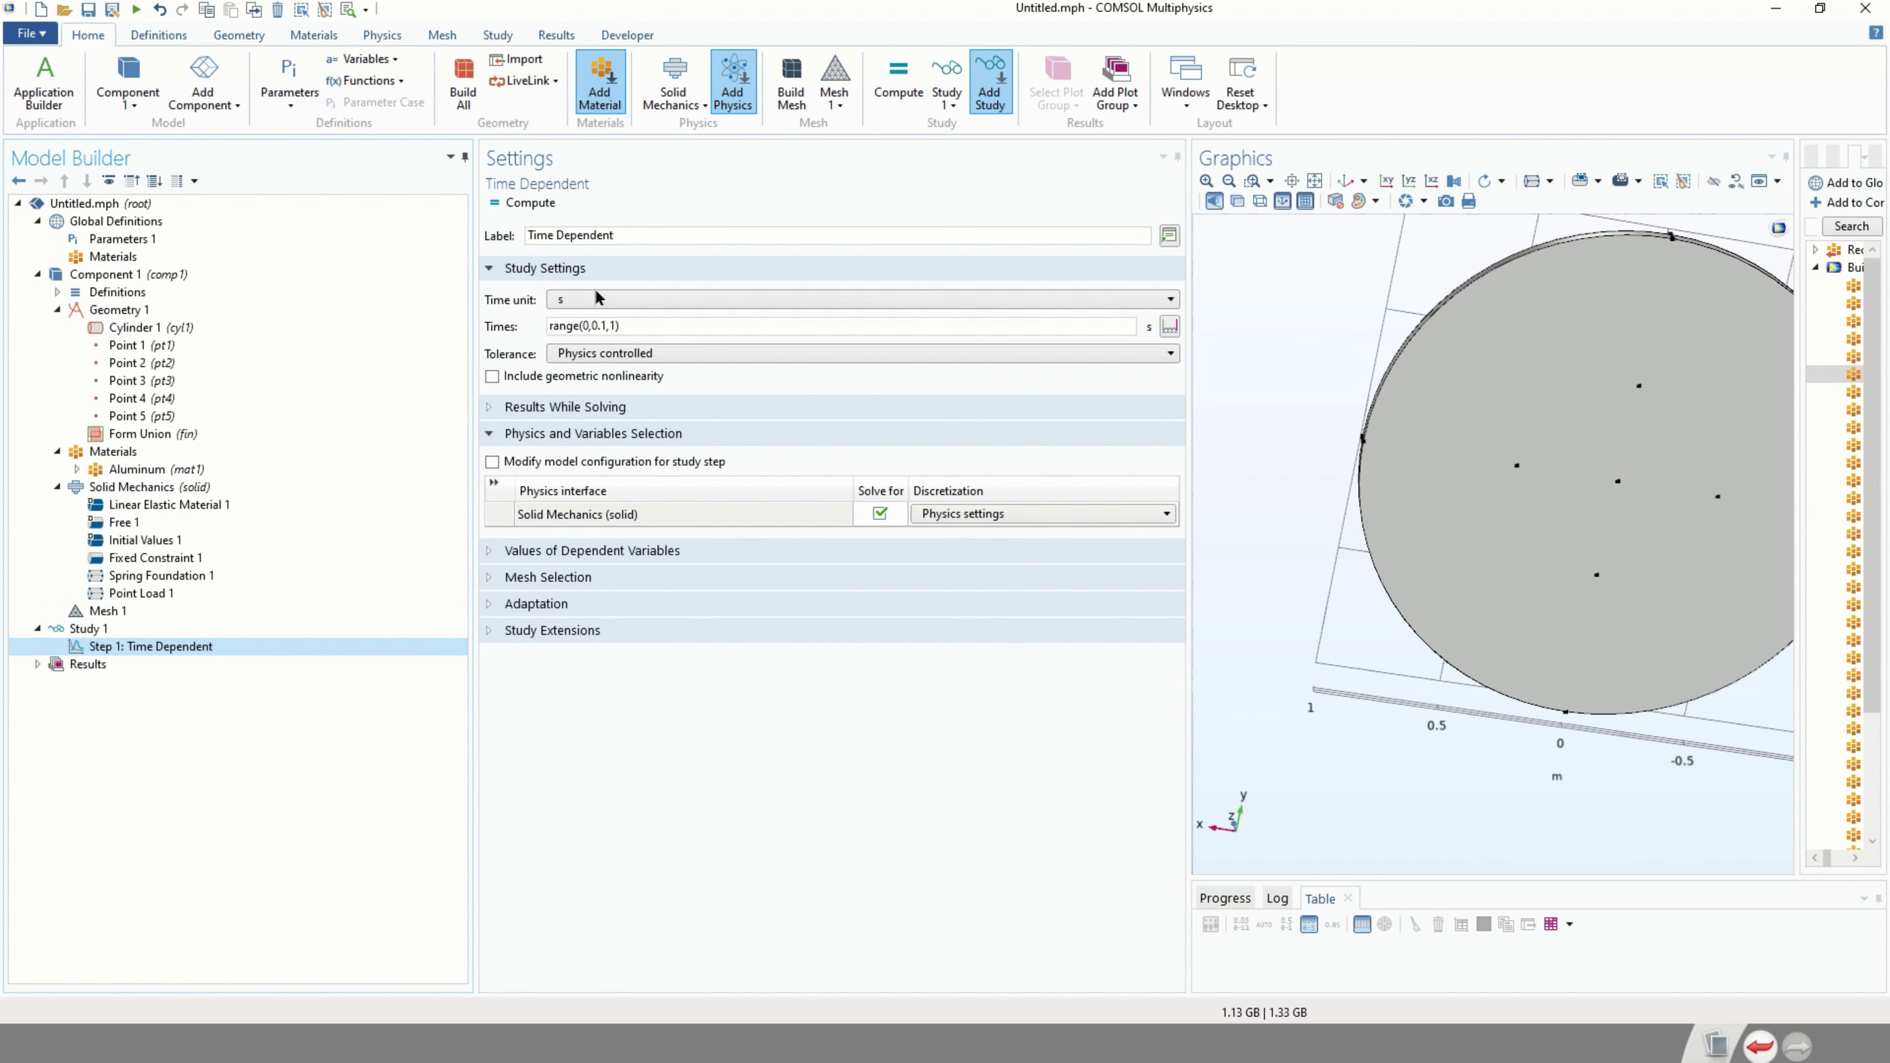
pyautogui.click(602, 325)
pyautogui.press('Right')
pyautogui.hotkey('shift', 'Left')
pyautogui.hotkey('shift', 'Left')
pyautogui.hotkey('shift', 'Left')
pyautogui.hotkey('ctrl', 'v')
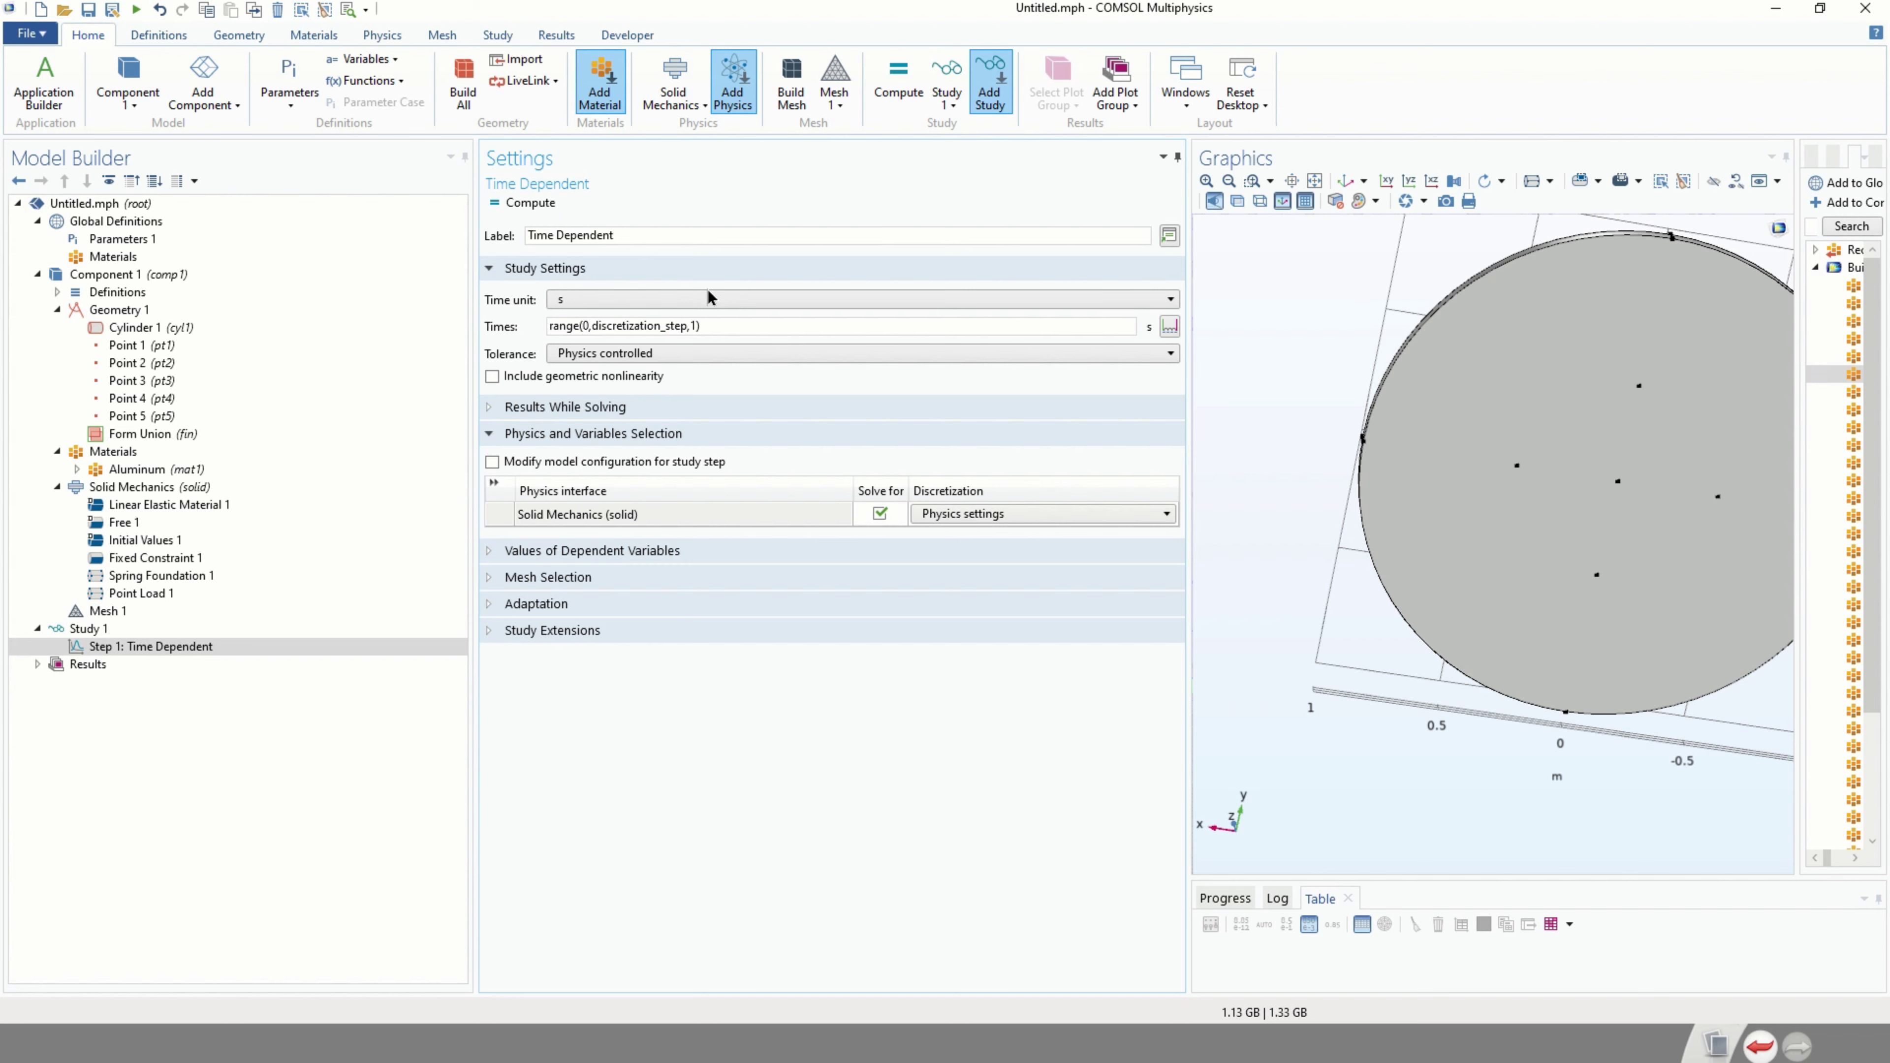
# Set the end of the study's Times range to total_discretization_time, and switch to the whiteboard drawing of the time-varying load problem.
pyautogui.click(122, 239)
pyautogui.click(160, 645)
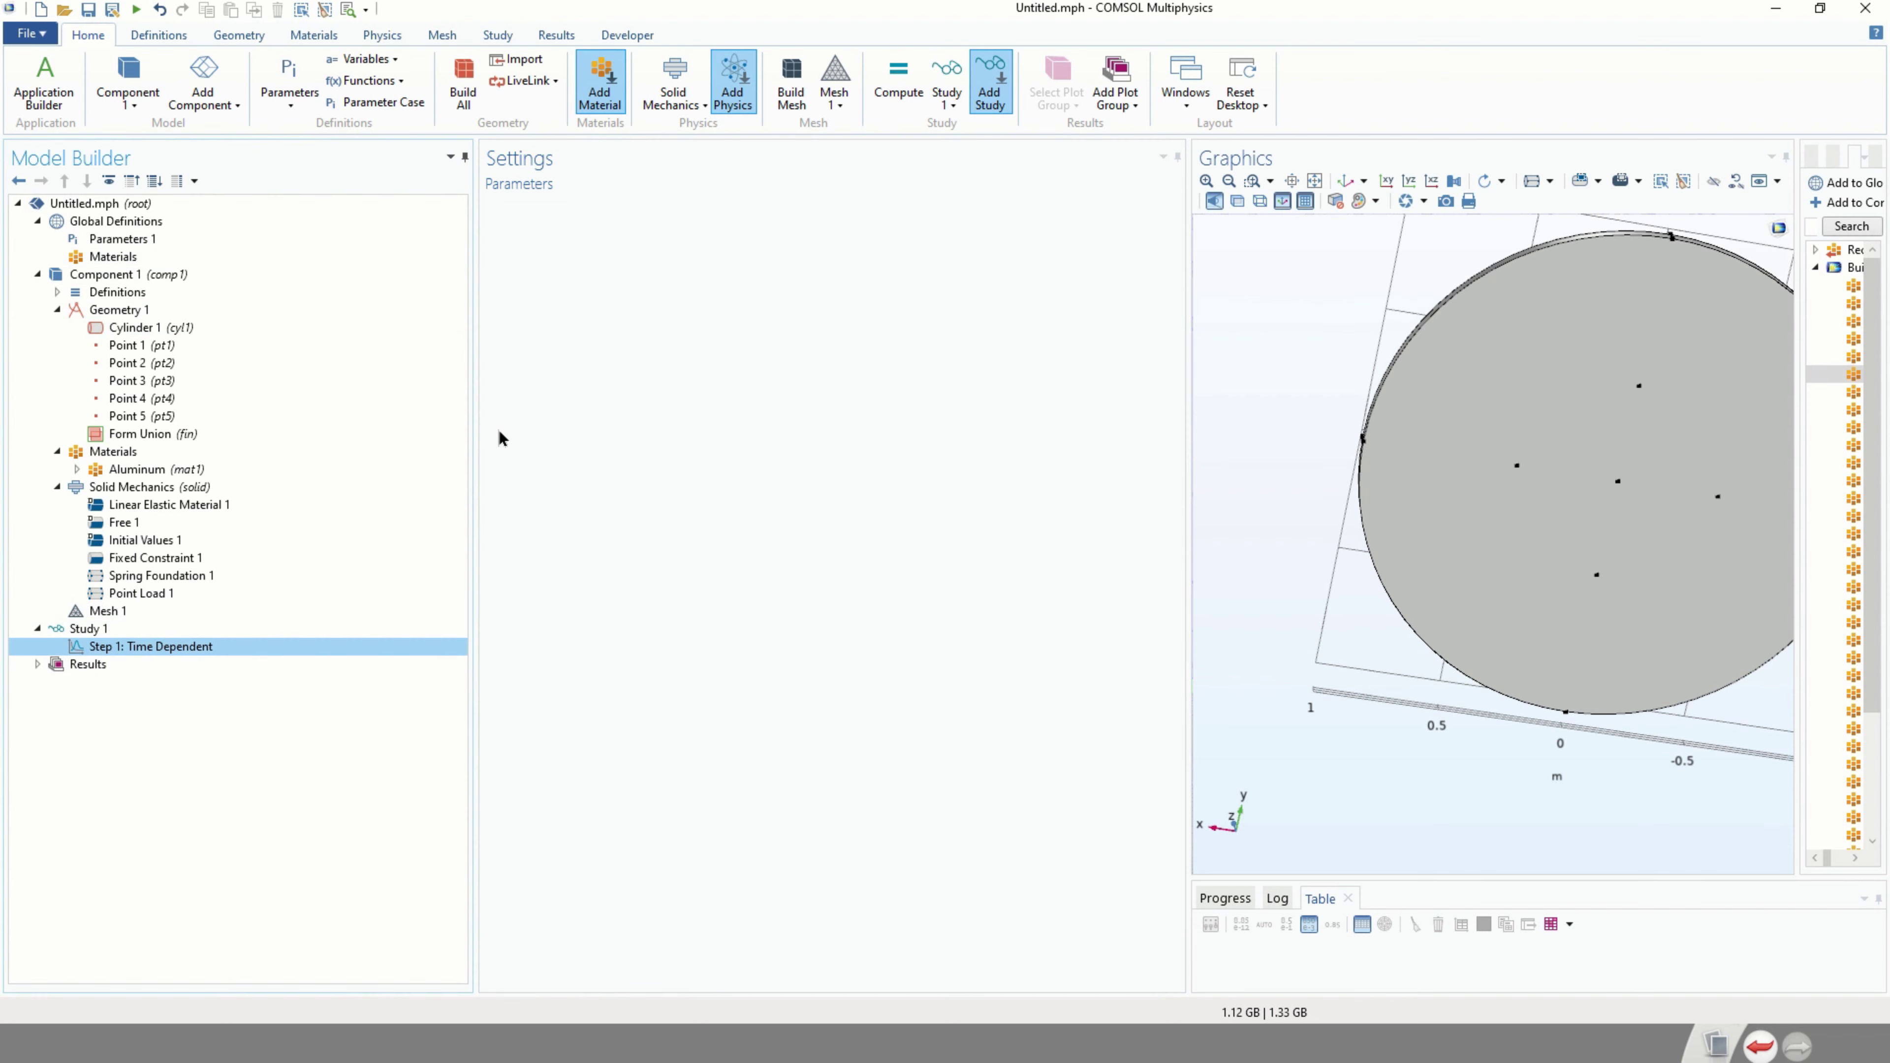
pyautogui.press('BackSpace')
pyautogui.press('BackSpace')
pyautogui.write('total_discretization_time)')
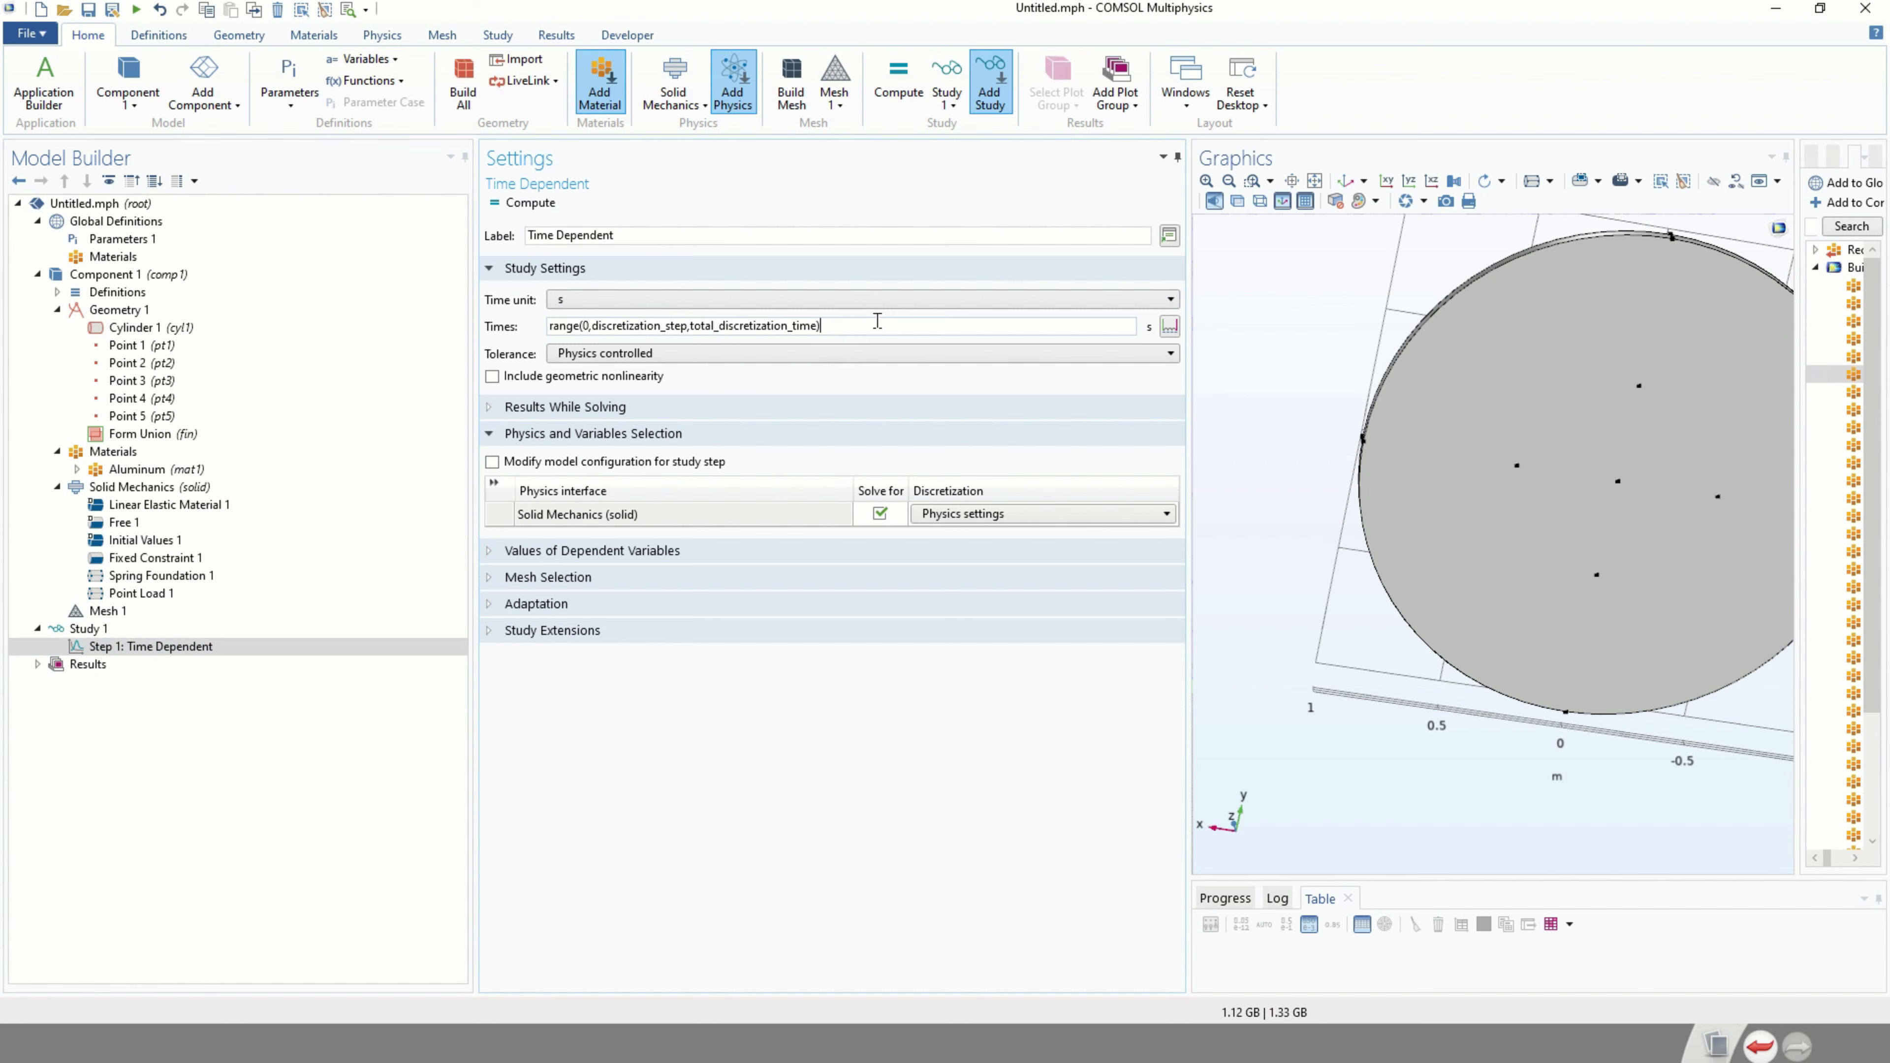
pyautogui.click(577, 326)
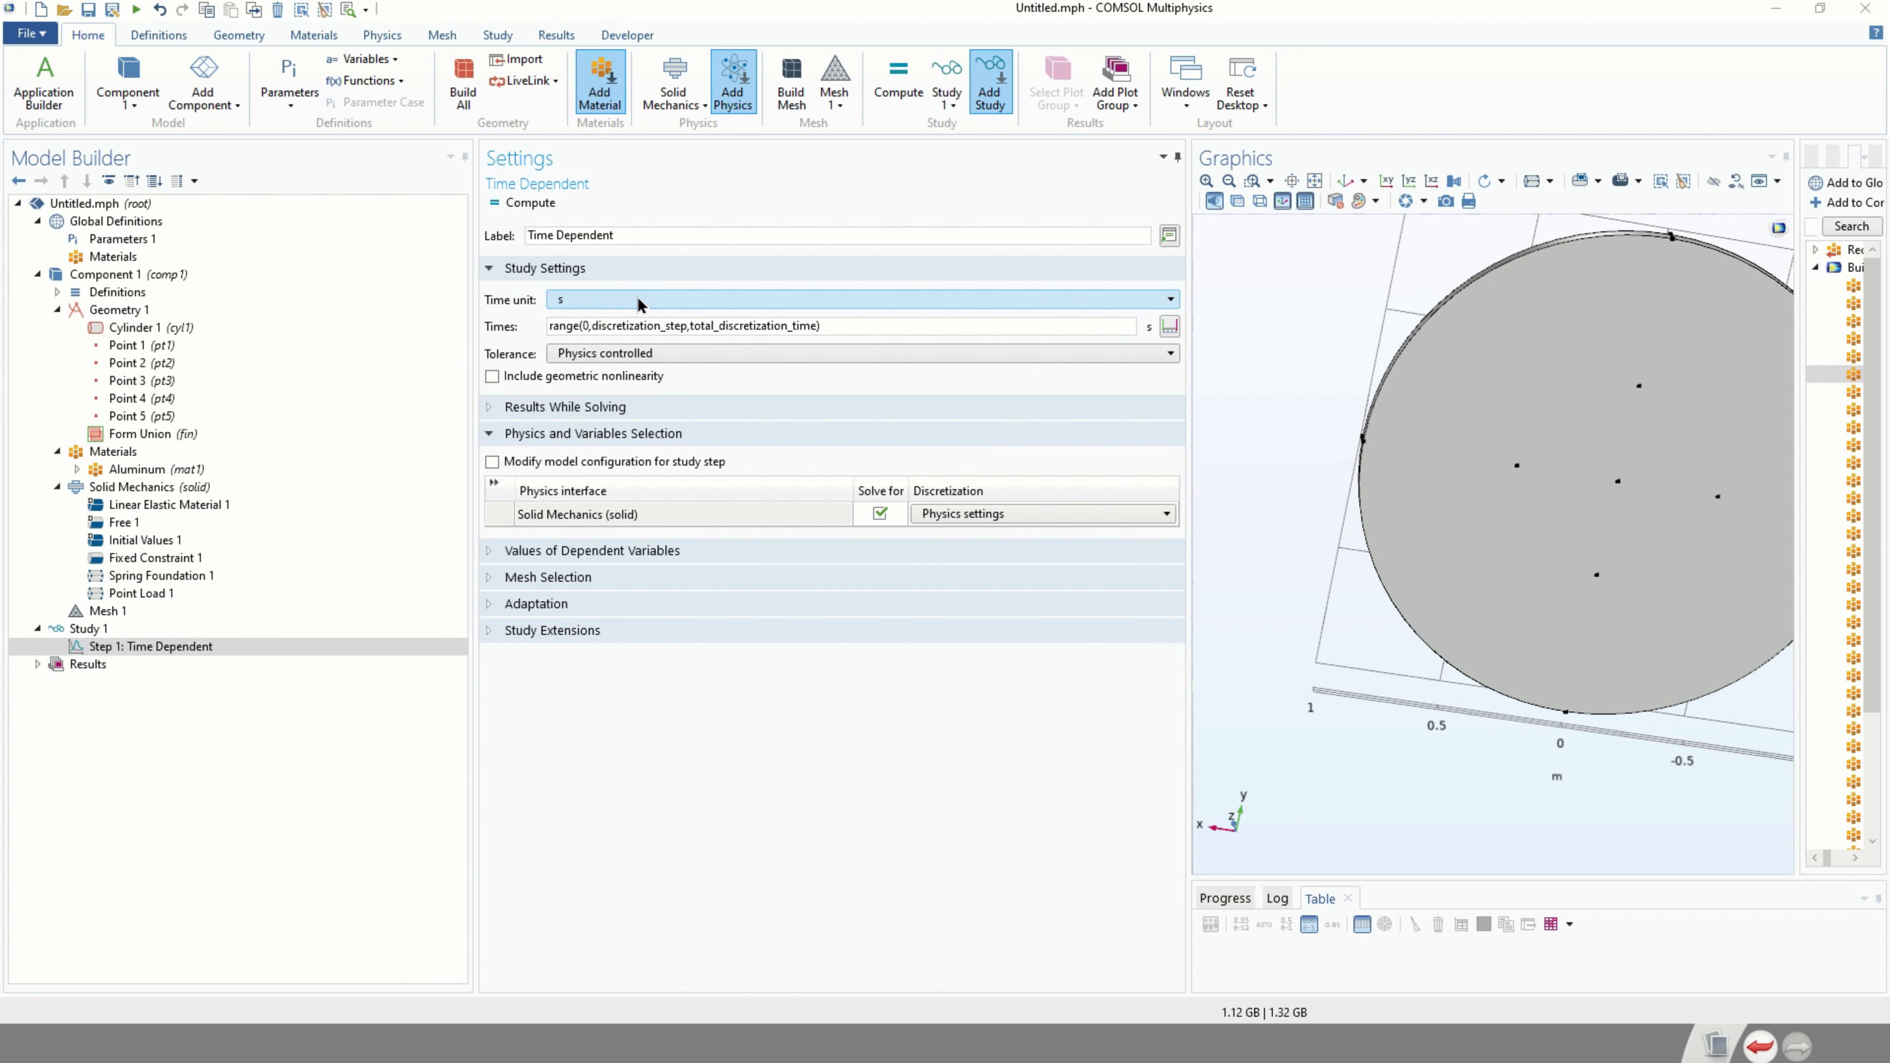
pyautogui.press('super')
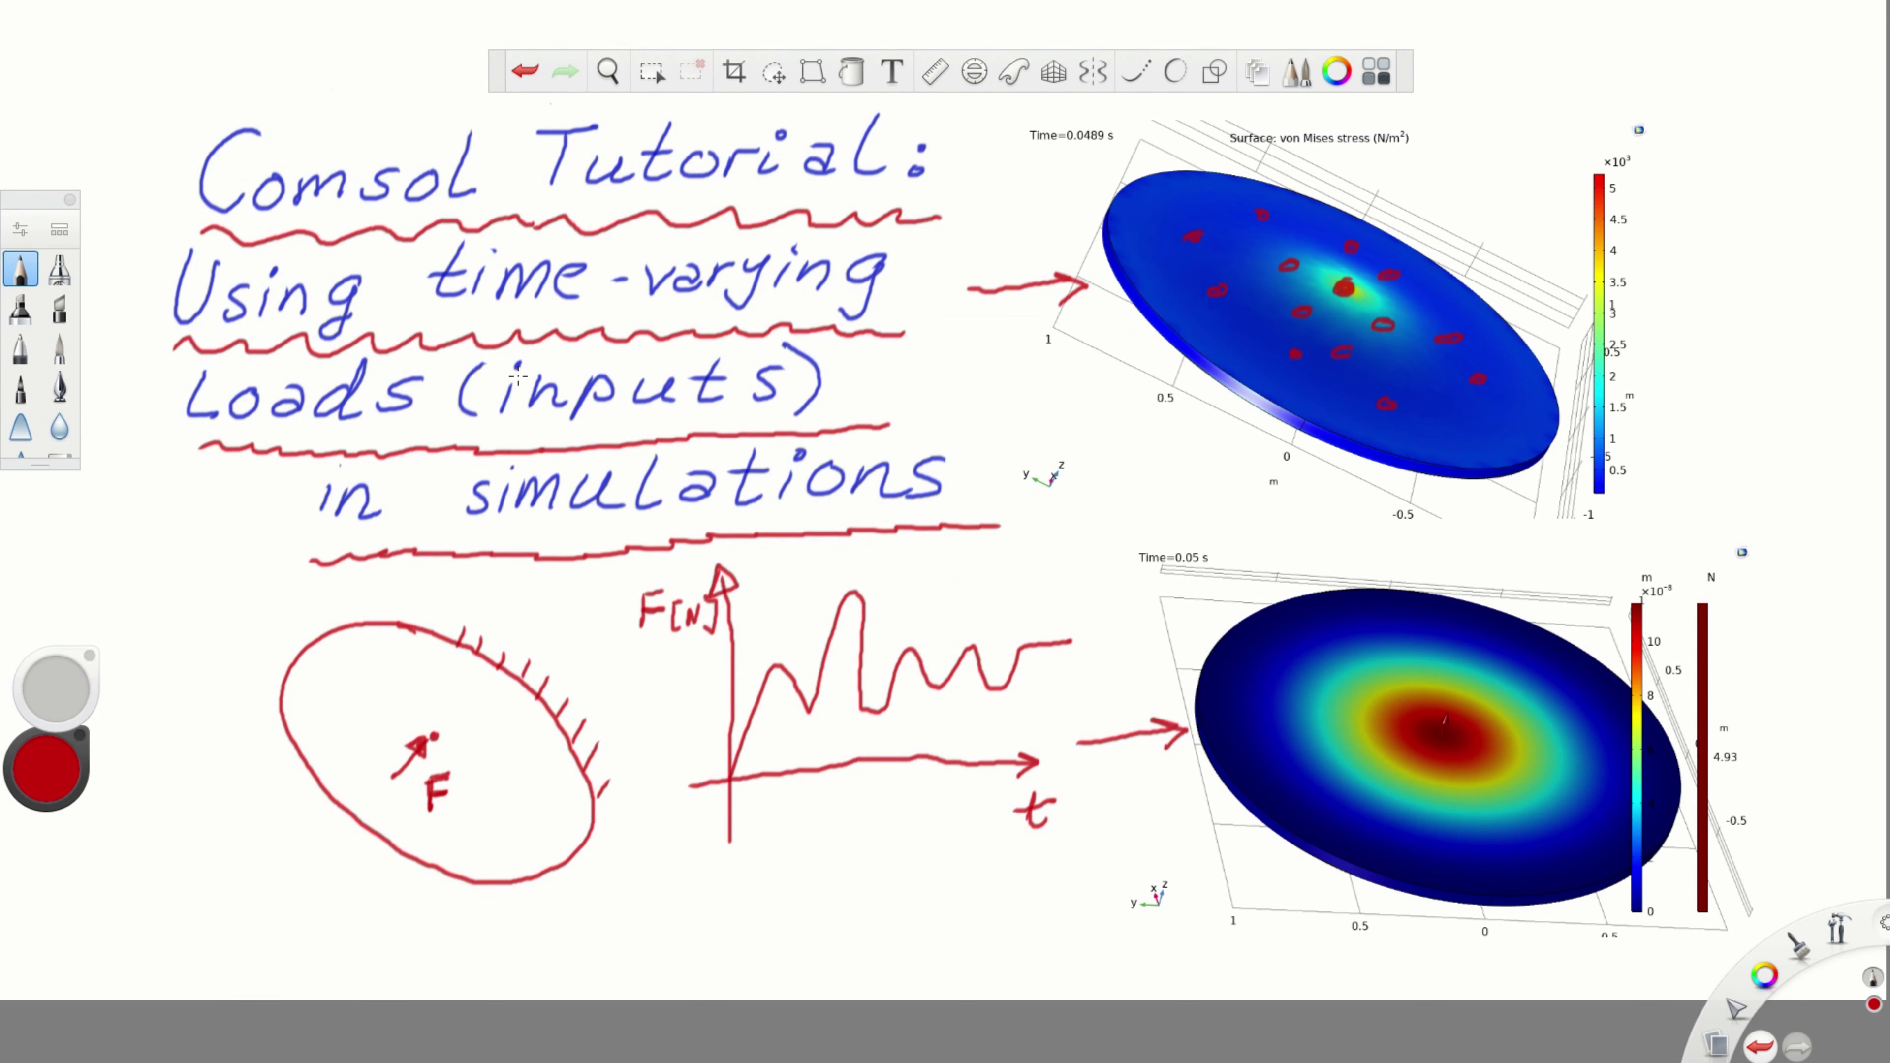
# Start a blank sketch and draw axes with time marks 0, h, 2h and 3h, continuation dots and an end mark.
pyautogui.hotkey('ctrl', 'n')
pyautogui.click(993, 592)
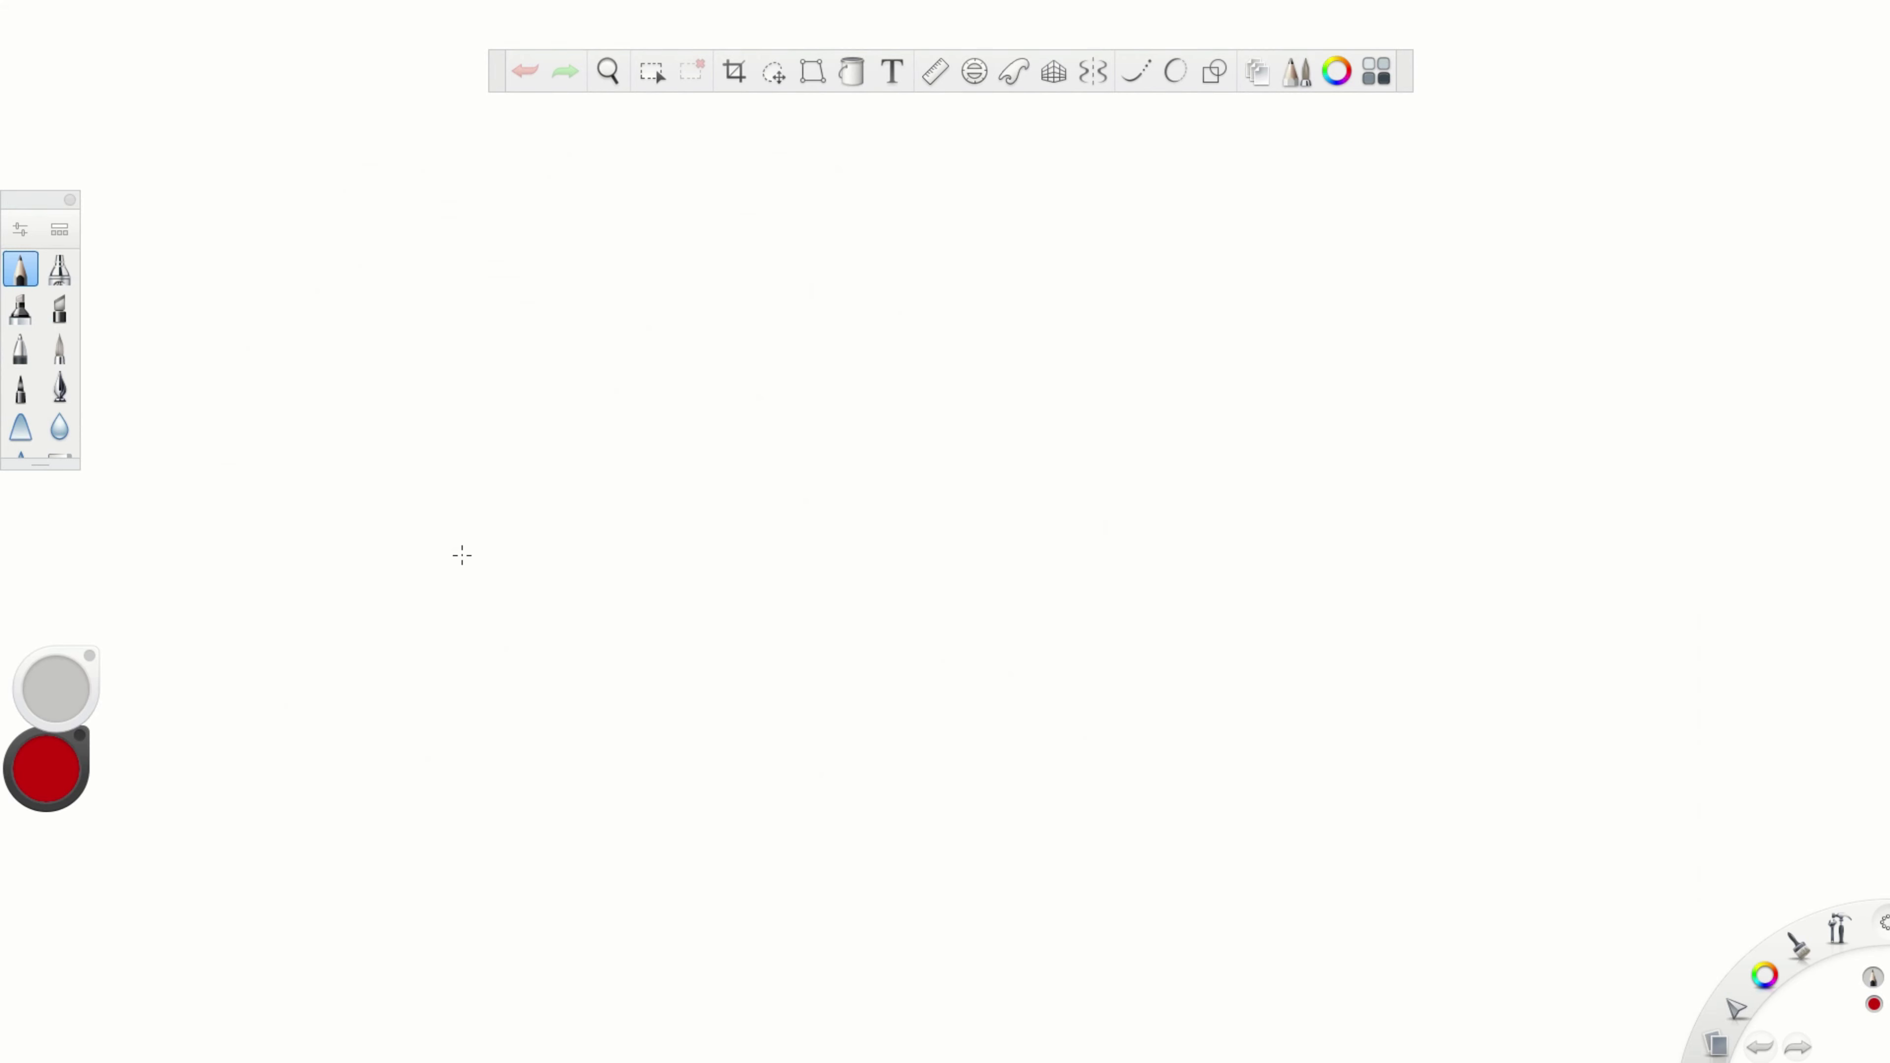
pyautogui.moveTo(309, 147)
pyautogui.mouseDown()
pyautogui.moveTo(296, 722)
pyautogui.moveTo(1296, 777)
pyautogui.moveTo(1305, 796)
pyautogui.mouseUp()
pyautogui.moveTo(272, 738); pyautogui.dragTo(295, 764)
pyautogui.moveTo(379, 706)
pyautogui.mouseDown()
pyautogui.moveTo(368, 774)
pyautogui.moveTo(396, 773)
pyautogui.mouseUp()
pyautogui.moveTo(524, 738)
pyautogui.mouseDown()
pyautogui.moveTo(477, 794)
pyautogui.moveTo(499, 798)
pyautogui.mouseUp()
pyautogui.moveTo(510, 774); pyautogui.dragTo(530, 807)
pyautogui.moveTo(640, 754); pyautogui.dragTo(615, 815)
pyautogui.moveTo(646, 788); pyautogui.dragTo(647, 819)
pyautogui.moveTo(646, 804); pyautogui.dragTo(660, 819)
pyautogui.moveTo(783, 808); pyautogui.dragTo(884, 815)
pyautogui.moveTo(1115, 777)
pyautogui.mouseDown()
pyautogui.moveTo(1112, 808)
pyautogui.moveTo(1114, 789)
pyautogui.mouseUp()
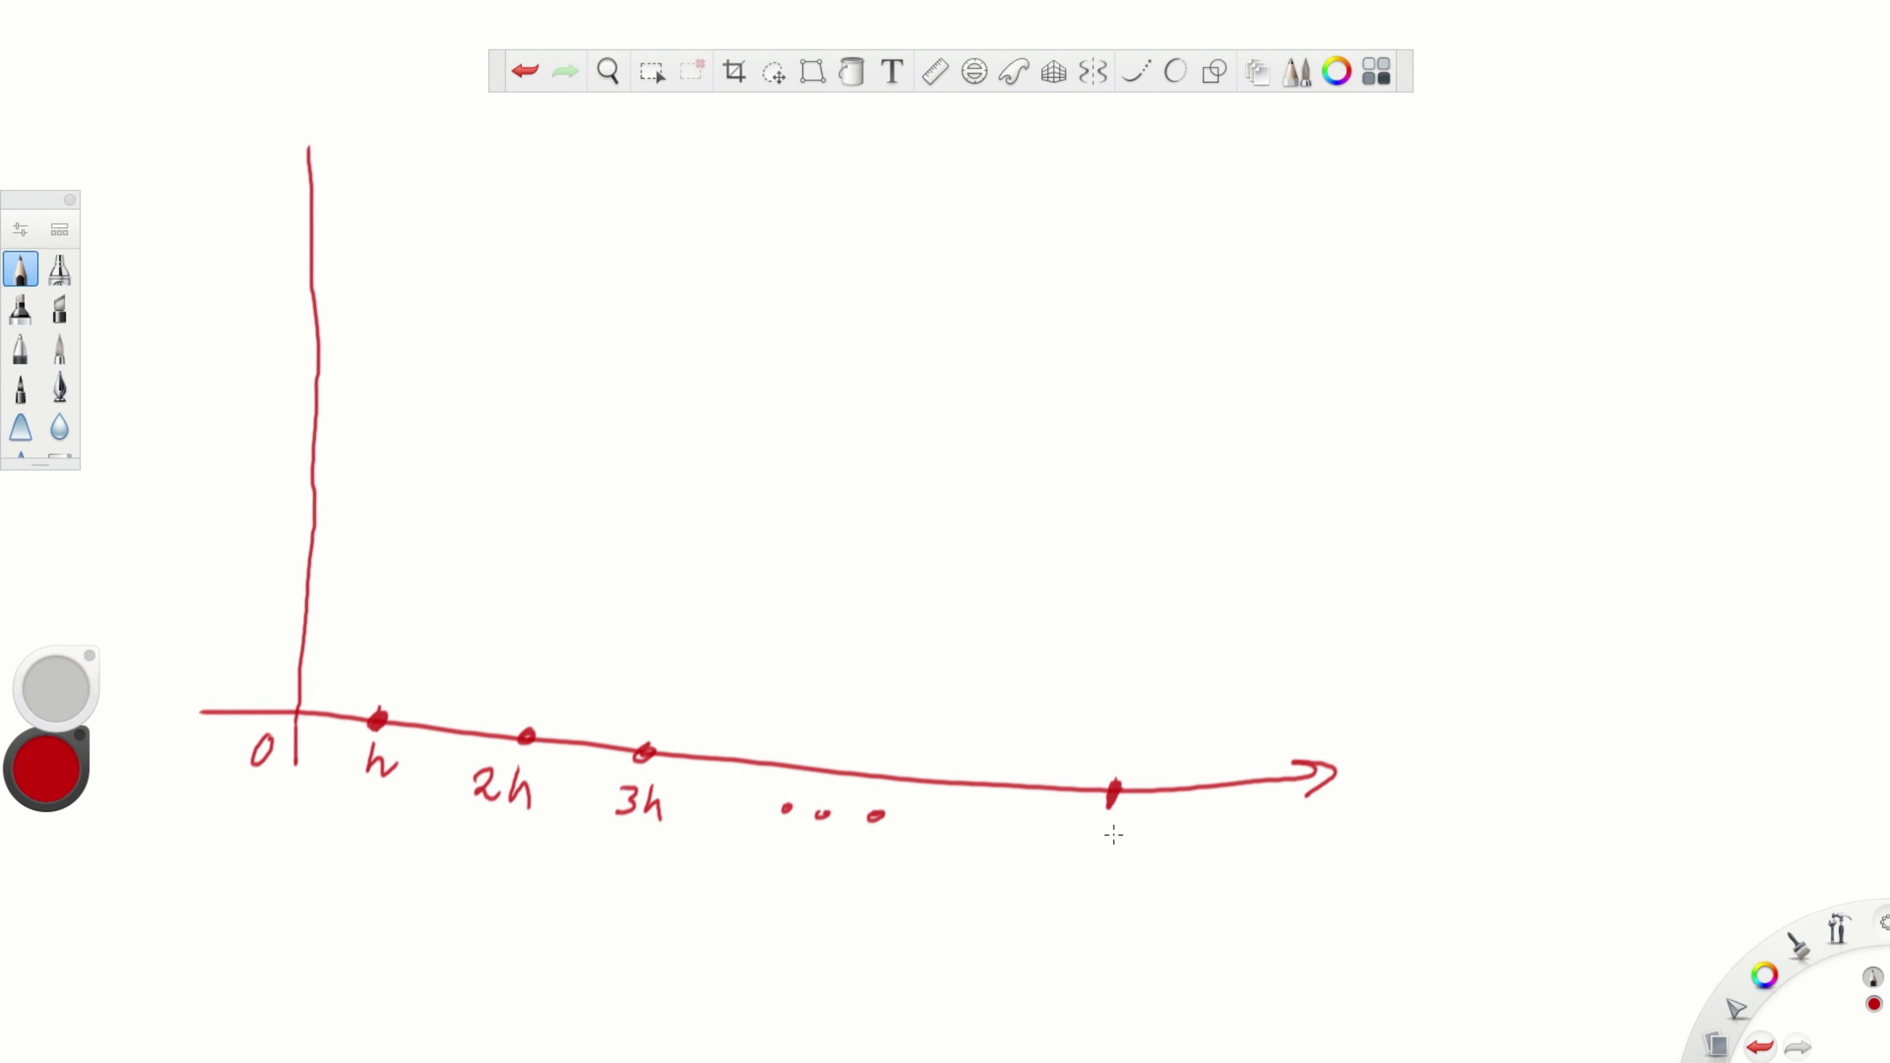
# Switch to COMSOL to check the end parameter in the Time Dependent study's Times range, and return to the sketch.
pyautogui.press('super')
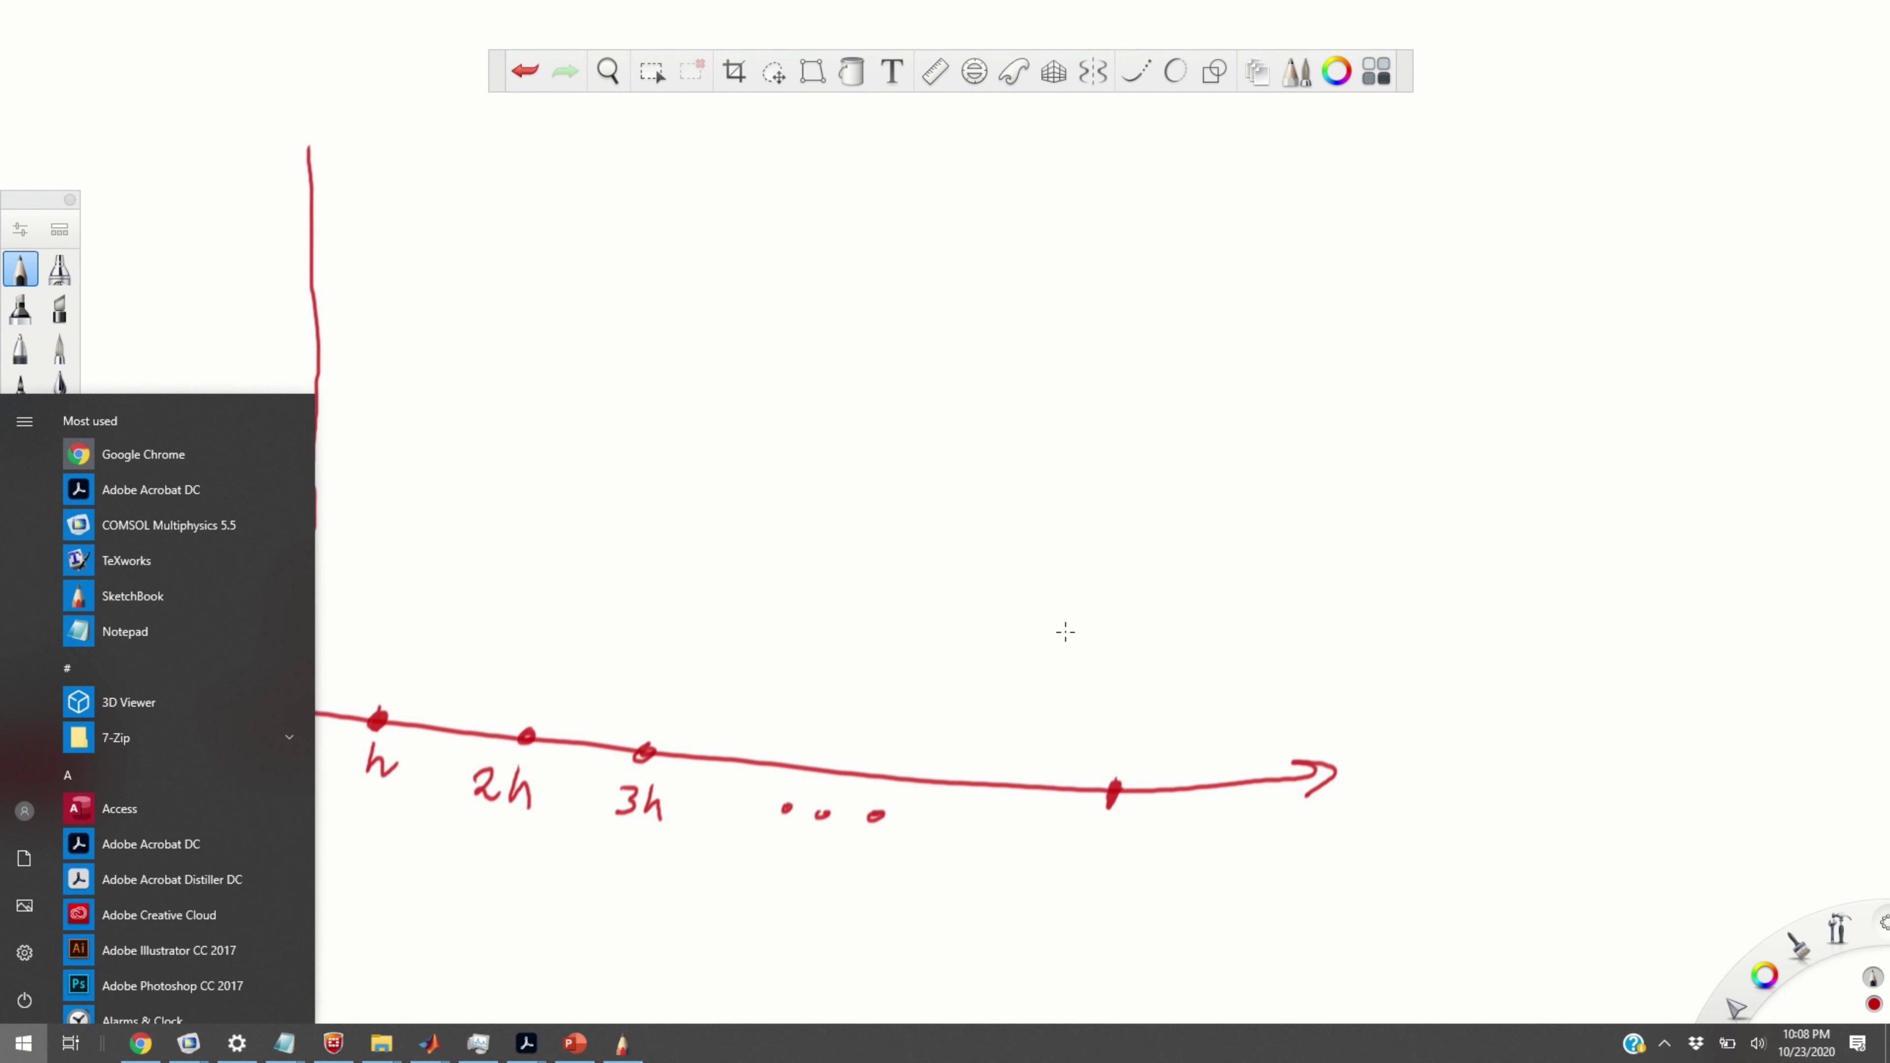
pyautogui.moveTo(188, 1043)
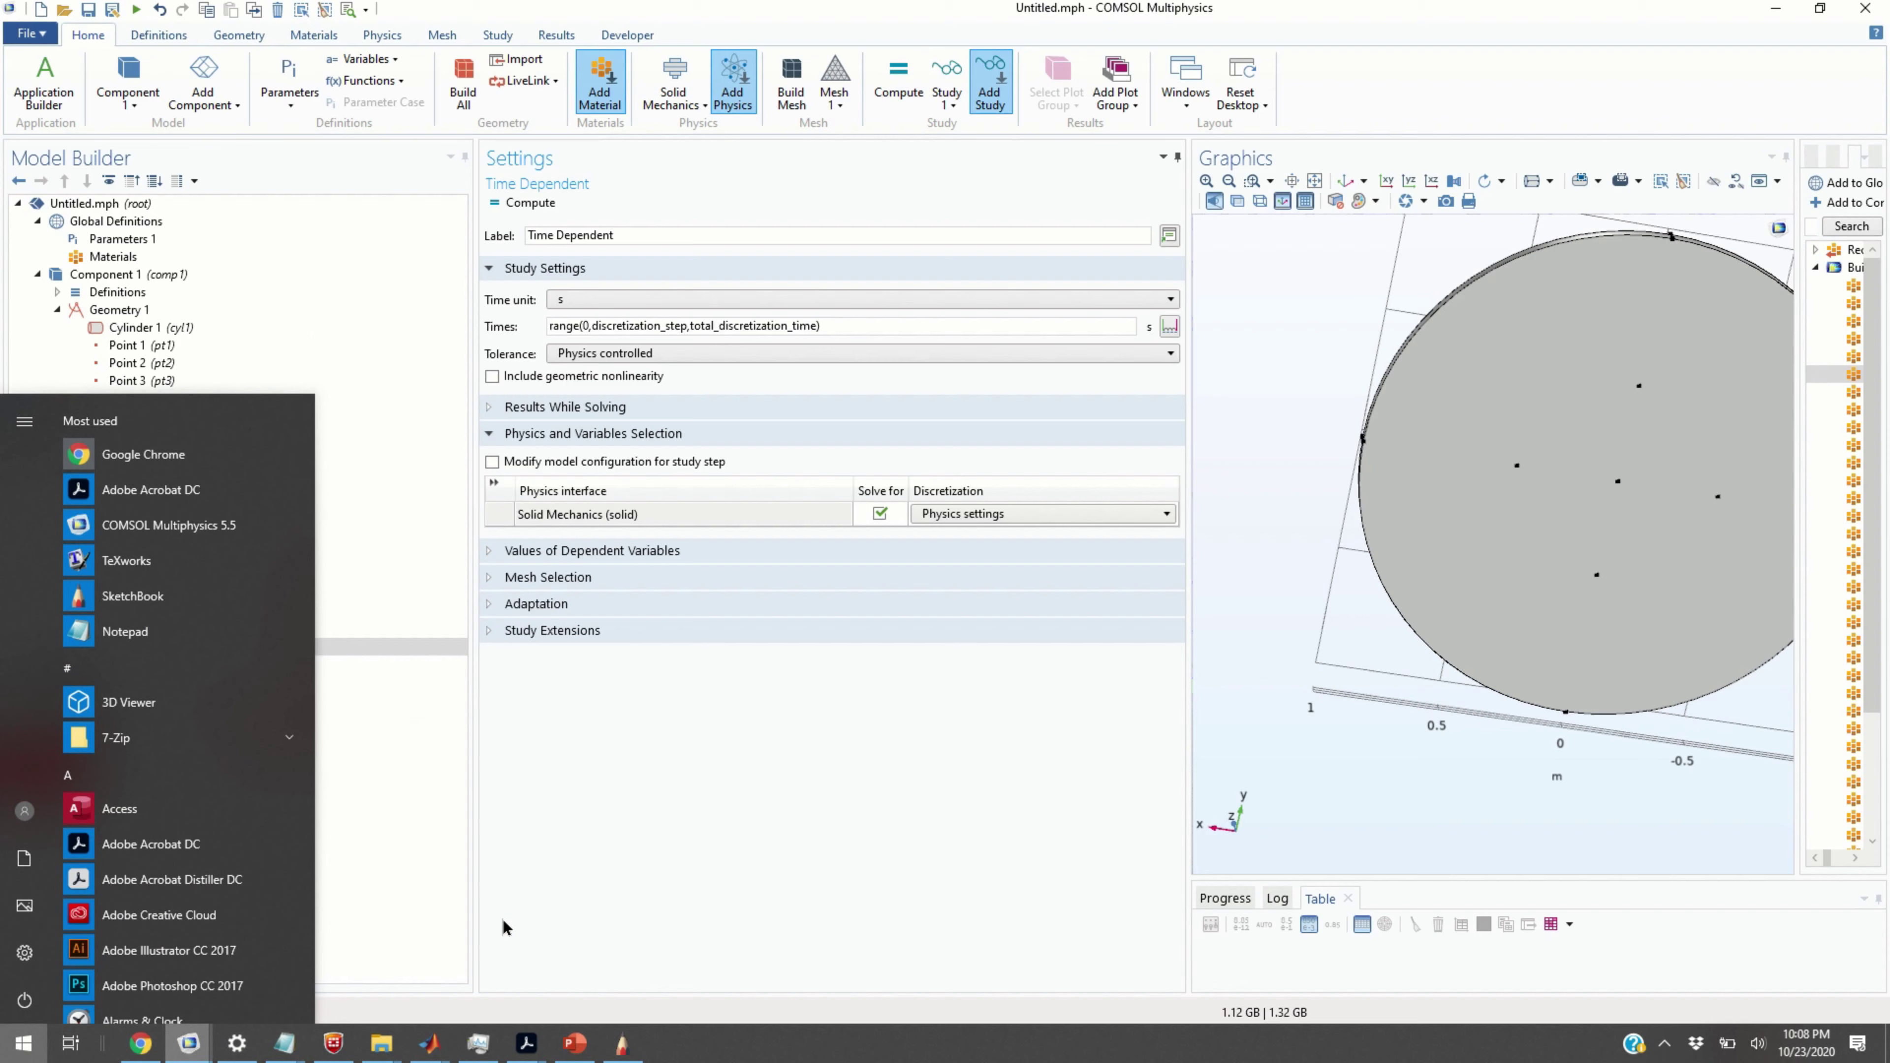
pyautogui.click(508, 927)
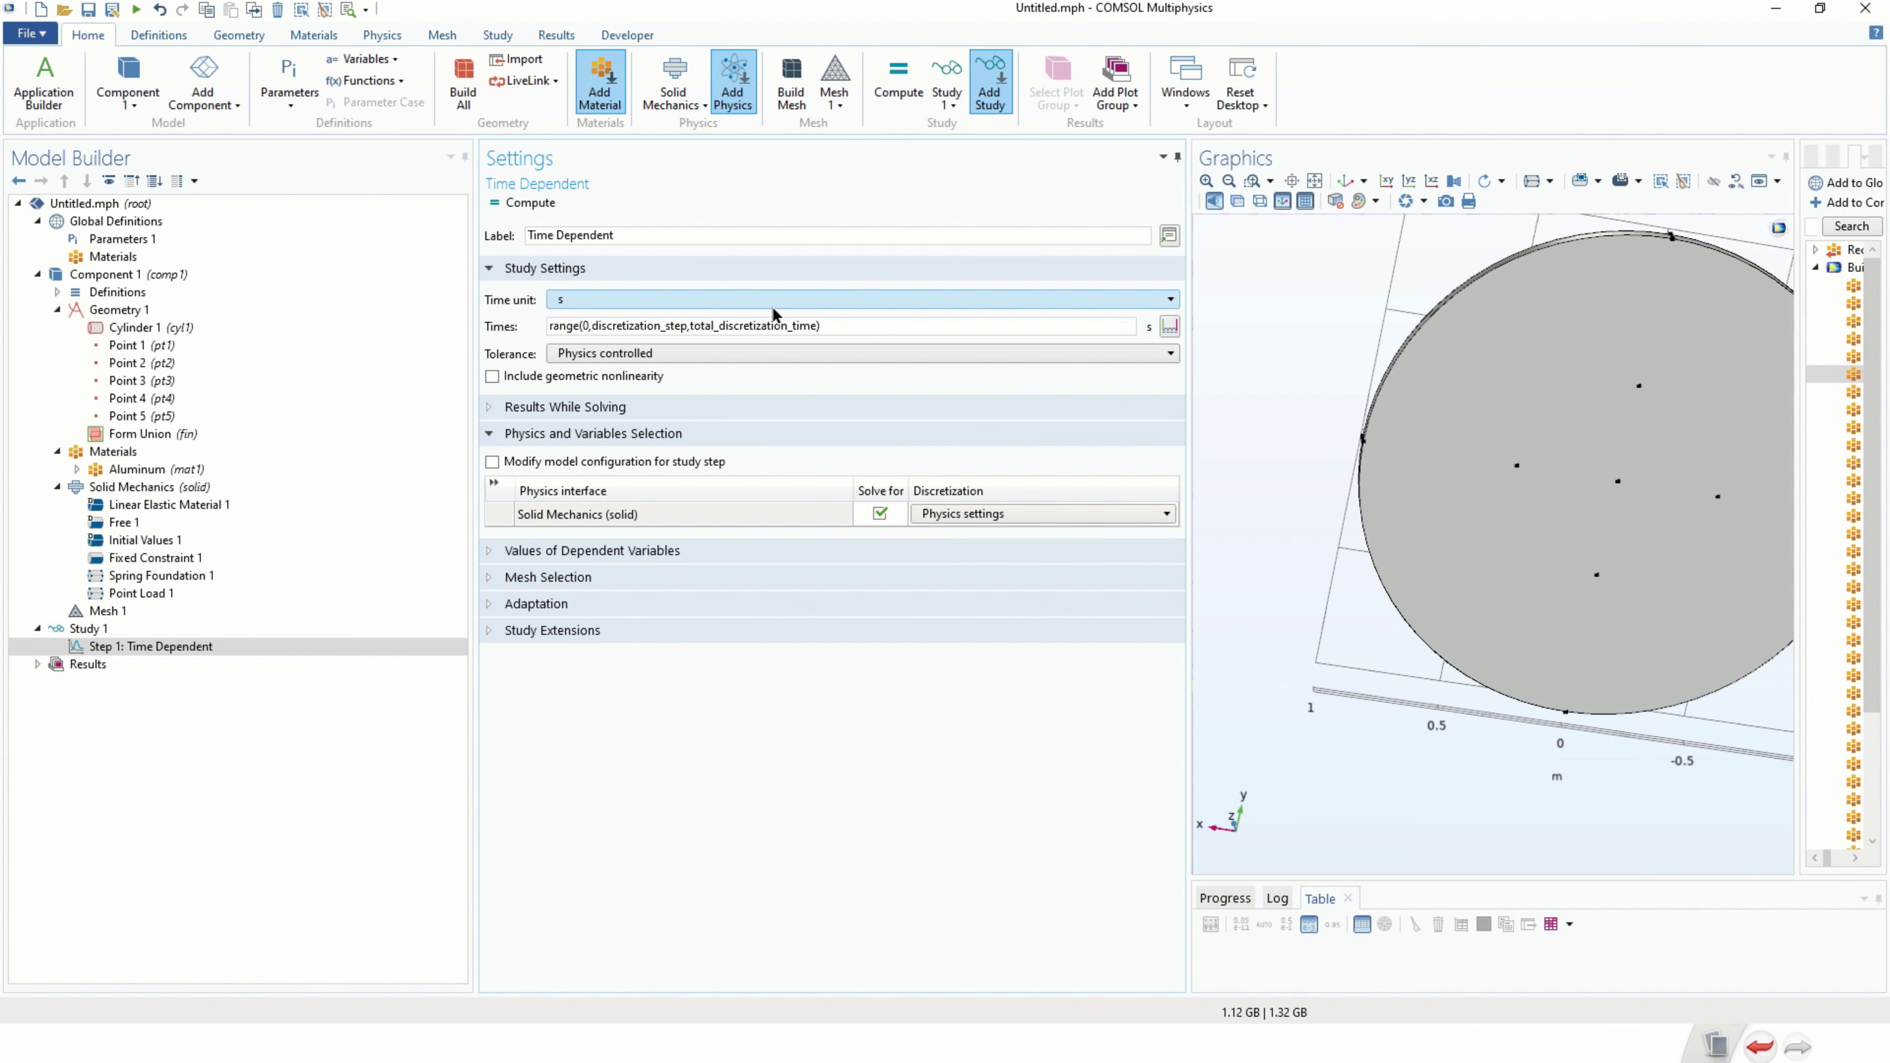
pyautogui.moveTo(811, 325); pyautogui.dragTo(721, 325)
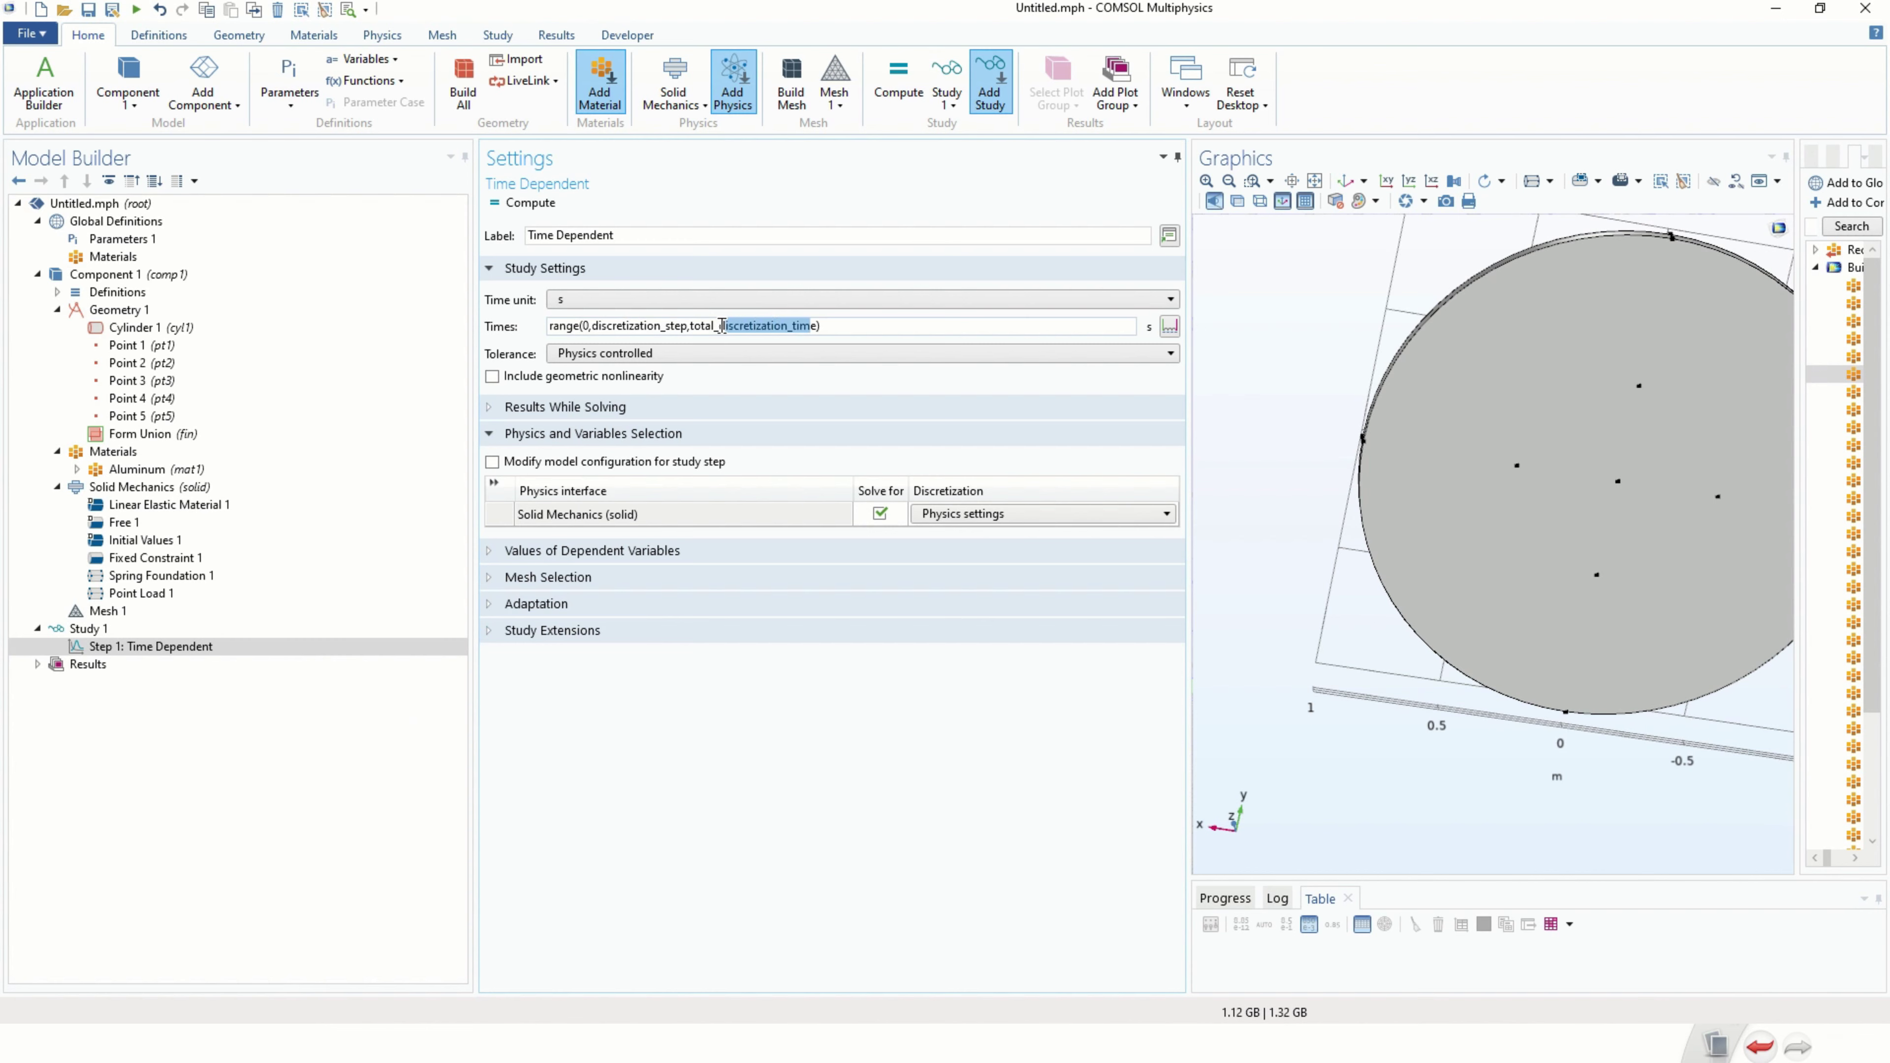
pyautogui.hotkey('alt', 'Tab')
pyautogui.moveTo(783, 313); pyautogui.dragTo(781, 628)
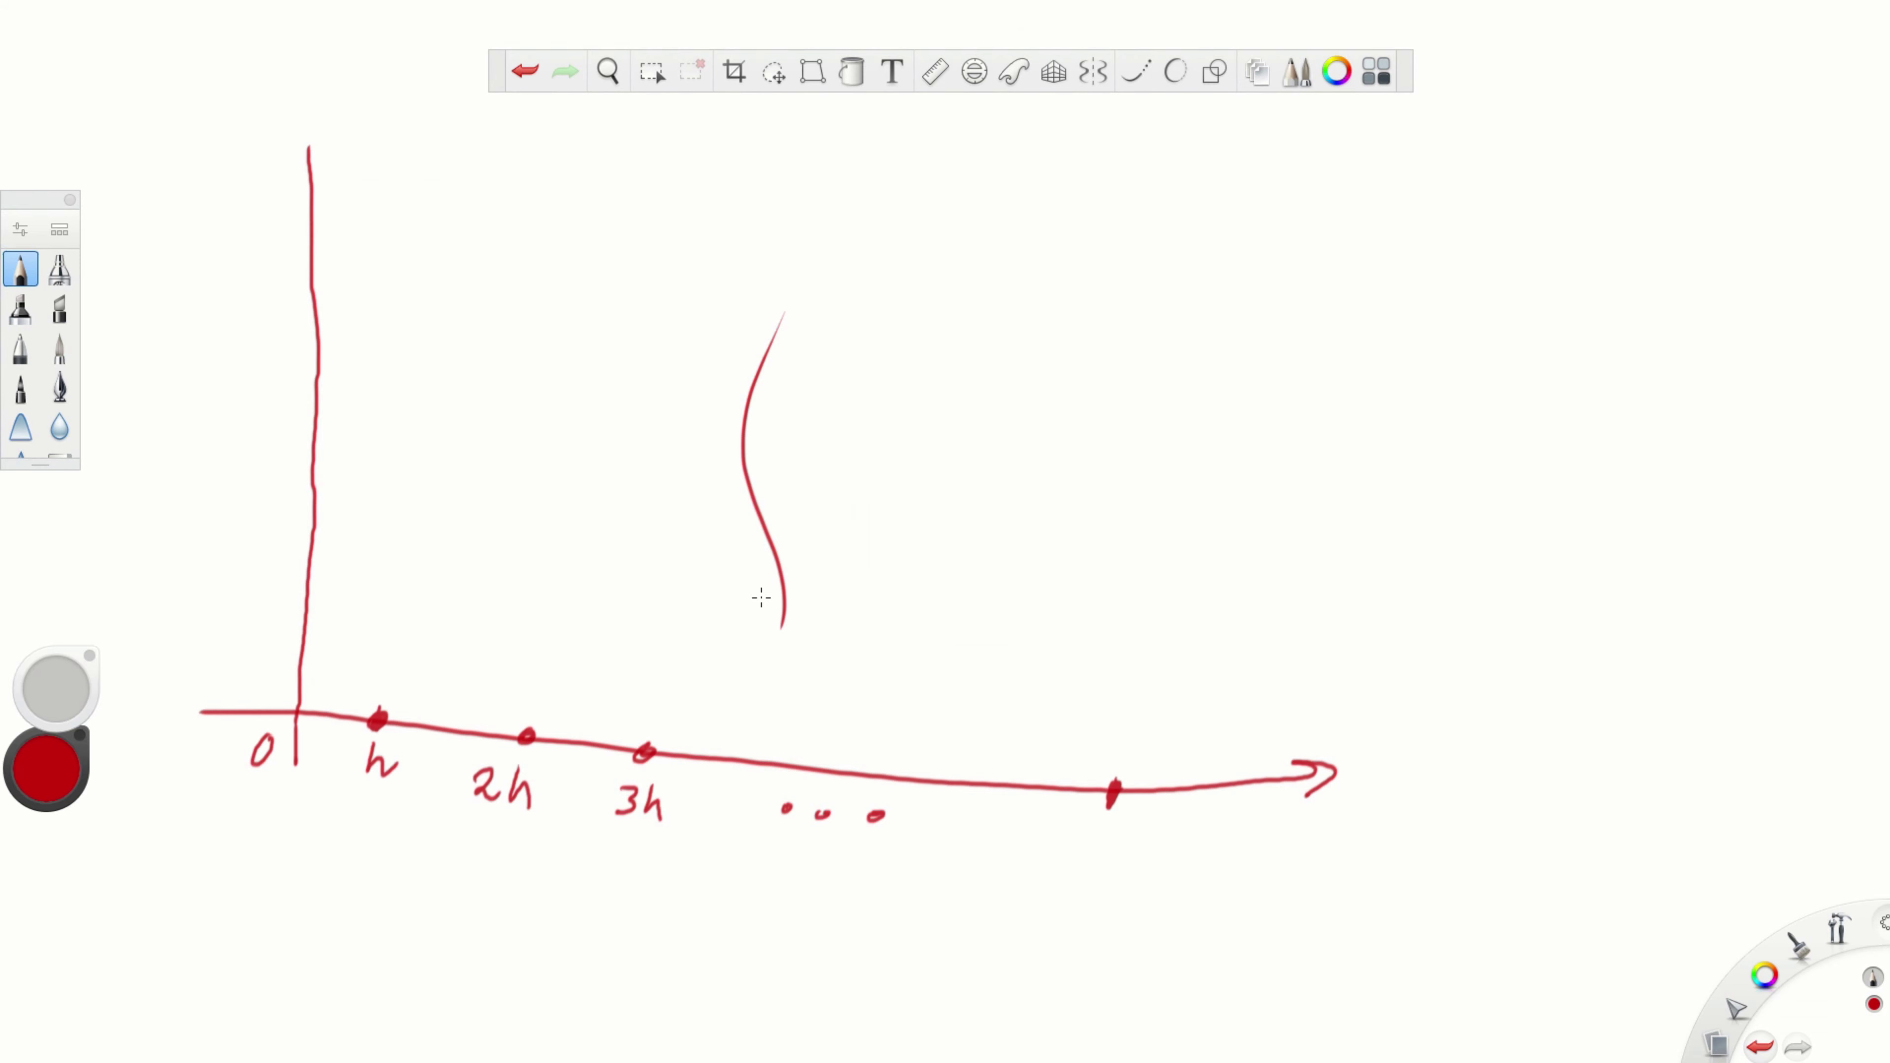
pyautogui.hotkey('ctrl', 'z')
# Label the end mark on the sketched time axis "total discretization time".
pyautogui.moveTo(1069, 827)
pyautogui.mouseDown()
pyautogui.moveTo(1074, 872)
pyautogui.moveTo(1077, 853)
pyautogui.mouseUp()
pyautogui.moveTo(1095, 863); pyautogui.dragTo(1097, 863)
pyautogui.moveTo(1111, 837)
pyautogui.mouseDown()
pyautogui.moveTo(1118, 874)
pyautogui.moveTo(1133, 847)
pyautogui.mouseUp()
pyautogui.moveTo(1152, 858)
pyautogui.mouseDown()
pyautogui.moveTo(1187, 864)
pyautogui.moveTo(1129, 920)
pyautogui.moveTo(1152, 922)
pyautogui.mouseUp()
pyautogui.moveTo(1194, 896)
pyautogui.mouseDown()
pyautogui.moveTo(1183, 921)
pyautogui.moveTo(1224, 898)
pyautogui.mouseUp()
pyautogui.moveTo(1241, 902)
pyautogui.mouseDown()
pyautogui.moveTo(1228, 919)
pyautogui.moveTo(1254, 920)
pyautogui.mouseUp()
pyautogui.moveTo(1243, 897)
pyautogui.mouseDown()
pyautogui.moveTo(1278, 910)
pyautogui.moveTo(1328, 890)
pyautogui.moveTo(1311, 908)
pyautogui.mouseUp()
pyautogui.moveTo(1351, 860)
pyautogui.mouseDown()
pyautogui.moveTo(1345, 908)
pyautogui.moveTo(1375, 886)
pyautogui.mouseUp()
pyautogui.moveTo(1373, 883)
pyautogui.mouseDown()
pyautogui.moveTo(1388, 902)
pyautogui.moveTo(1429, 890)
pyautogui.mouseUp()
pyautogui.moveTo(1238, 946); pyautogui.dragTo(1233, 984)
pyautogui.moveTo(1224, 961)
pyautogui.mouseDown()
pyautogui.moveTo(1258, 956)
pyautogui.moveTo(1265, 981)
pyautogui.mouseUp()
pyautogui.moveTo(1270, 968); pyautogui.dragTo(1339, 966)
# Write the note "h-discretization step" below the time axis, checking the study's Times range in COMSOL for the term.
pyautogui.moveTo(403, 867); pyautogui.dragTo(433, 929)
pyautogui.moveTo(447, 907); pyautogui.dragTo(471, 905)
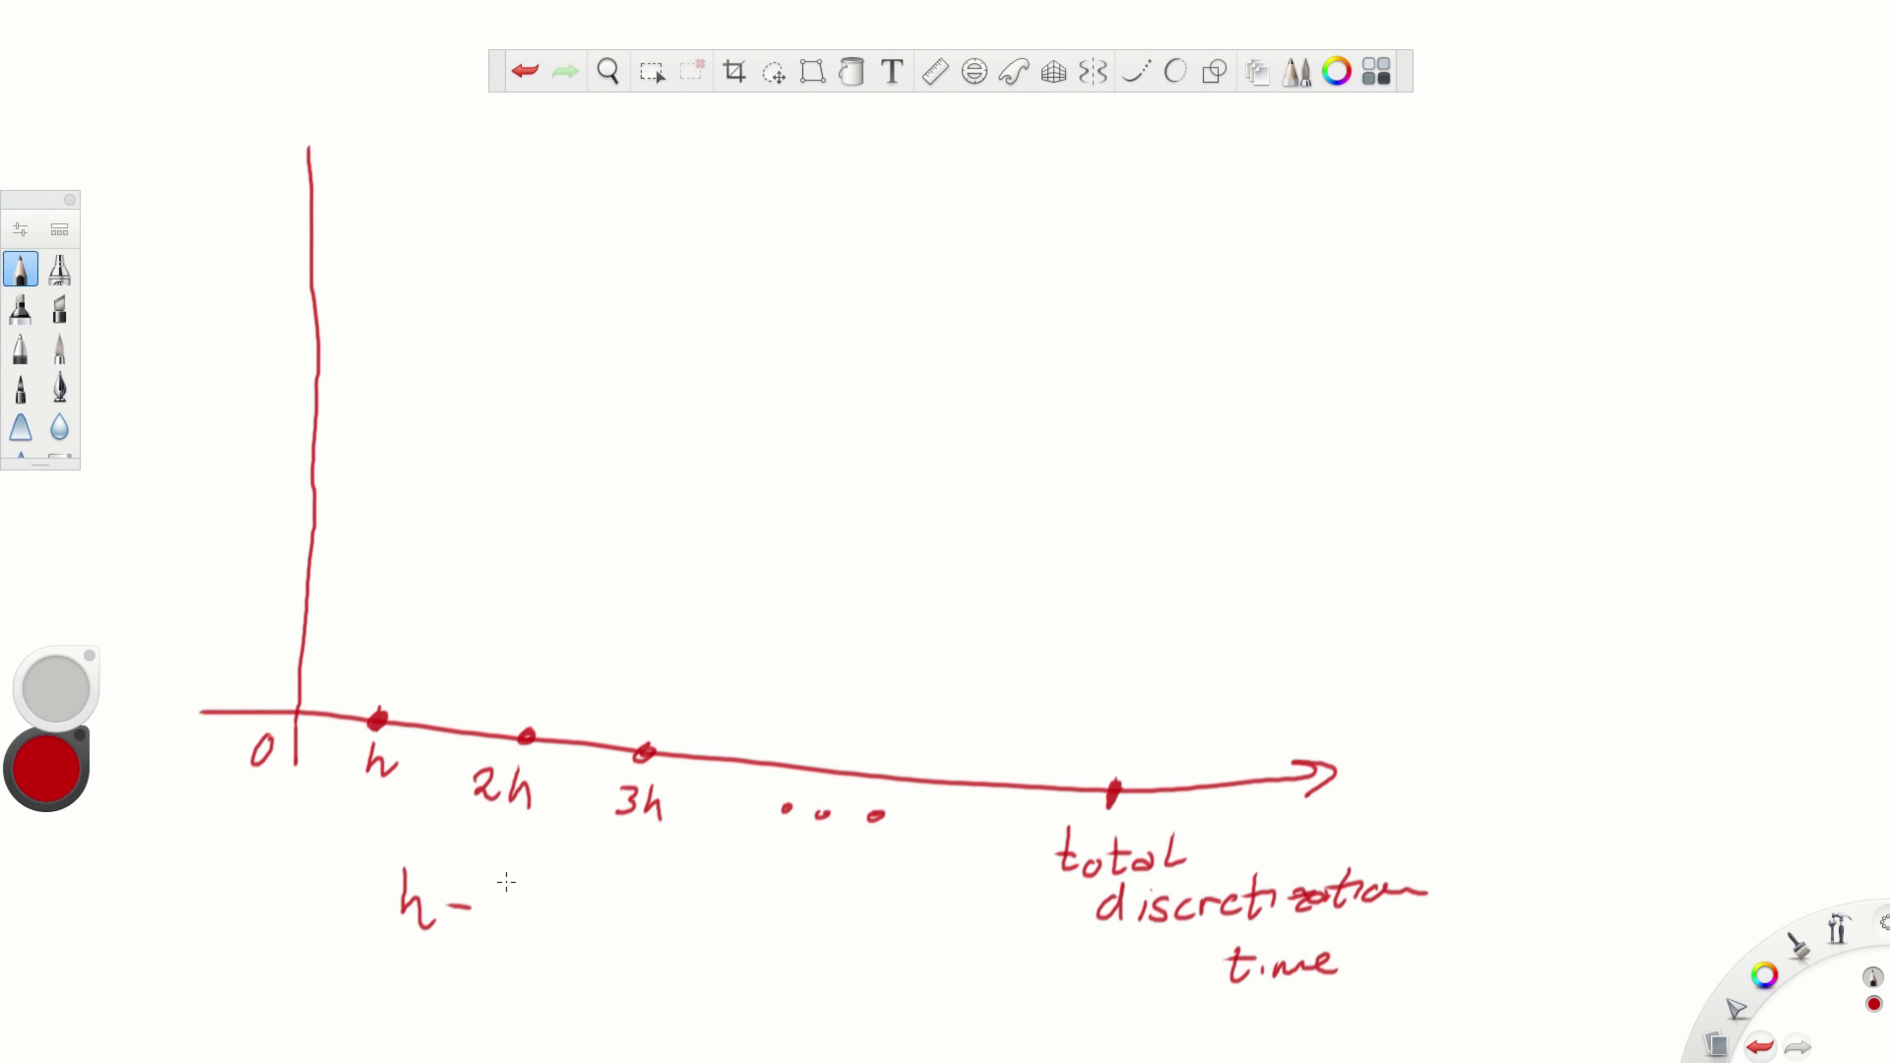
pyautogui.press('super')
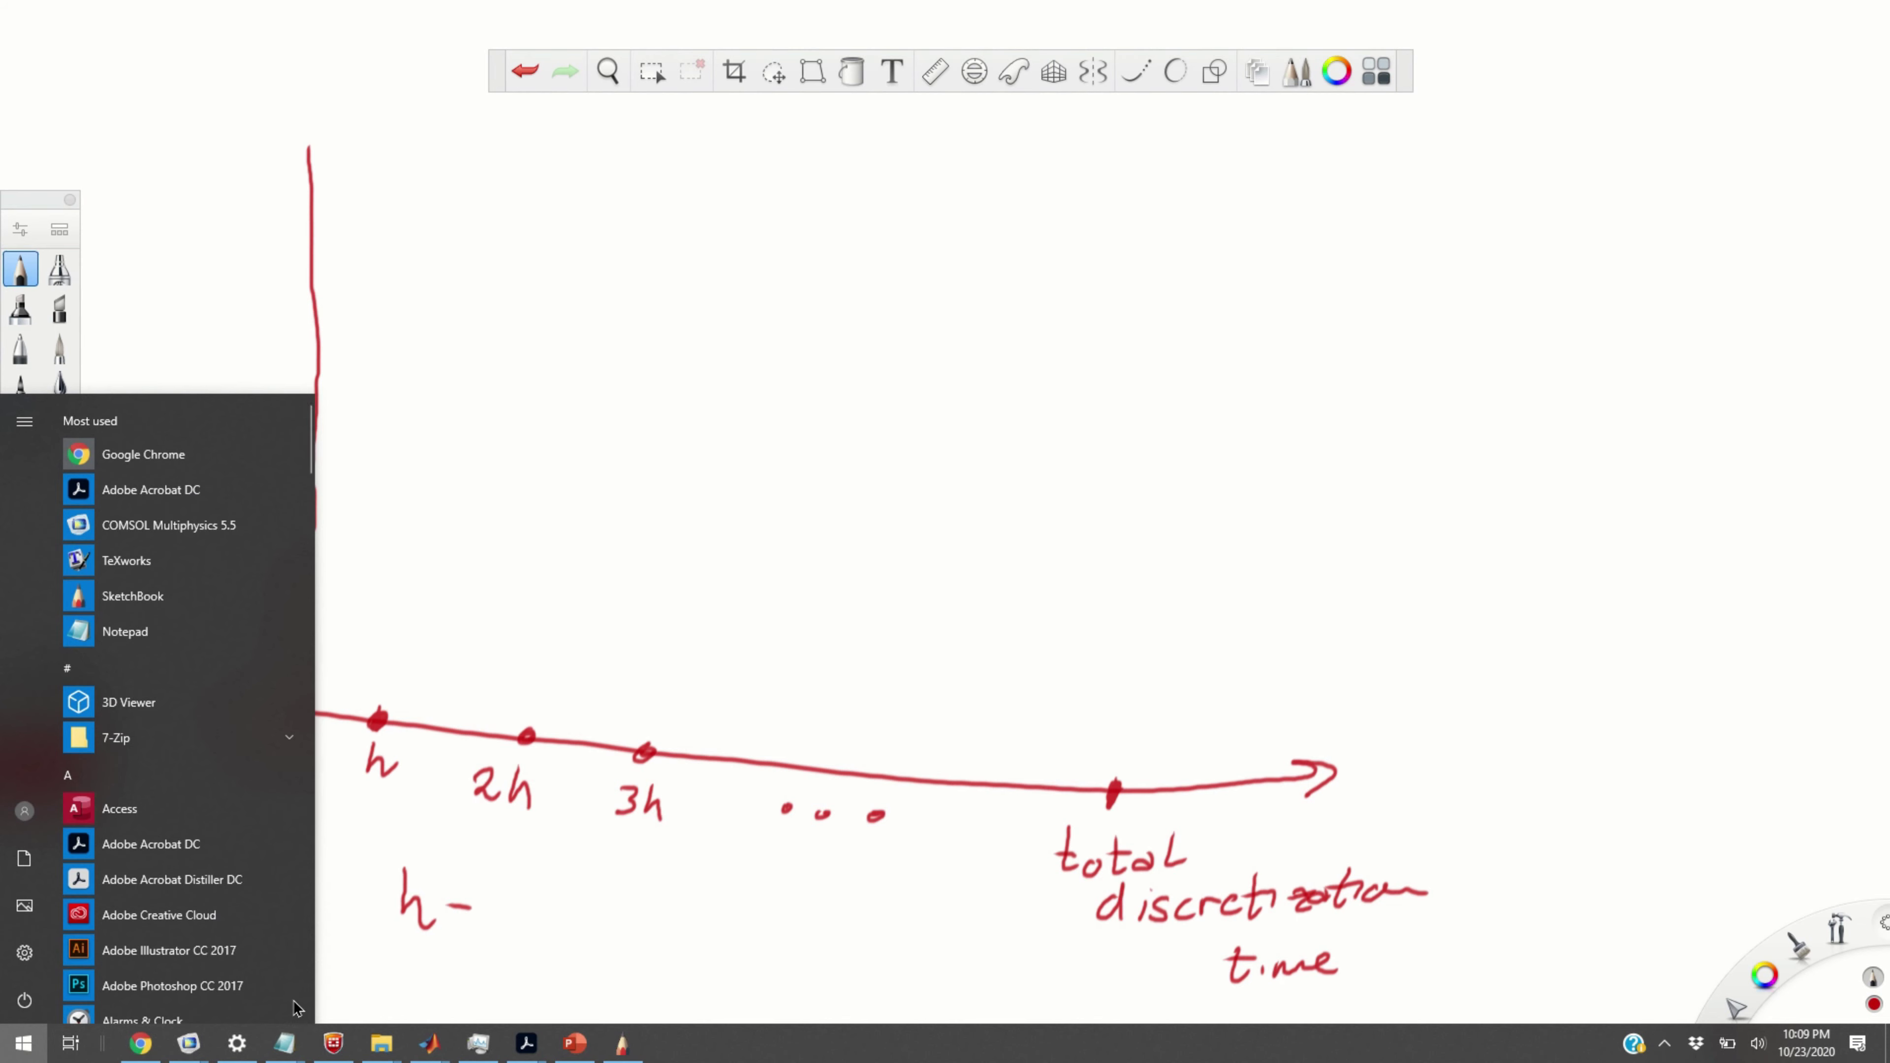
pyautogui.moveTo(188, 1043)
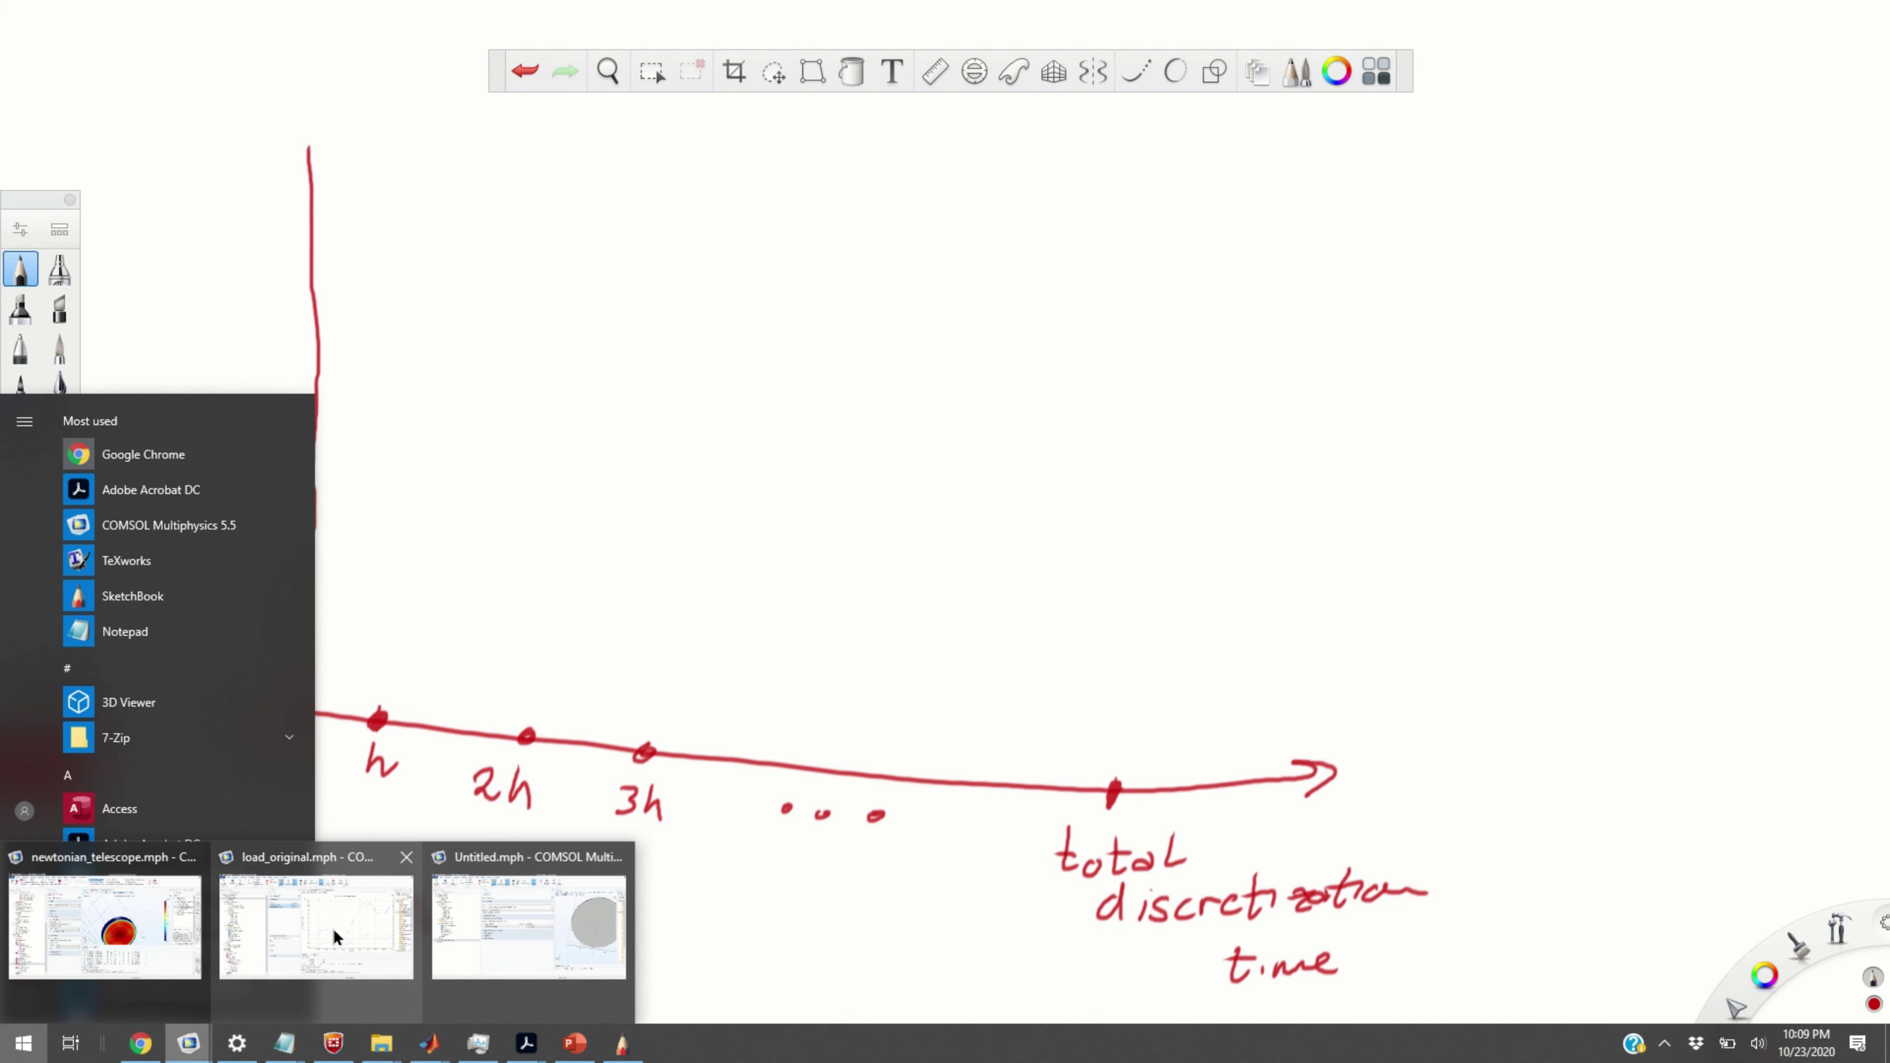
pyautogui.click(485, 960)
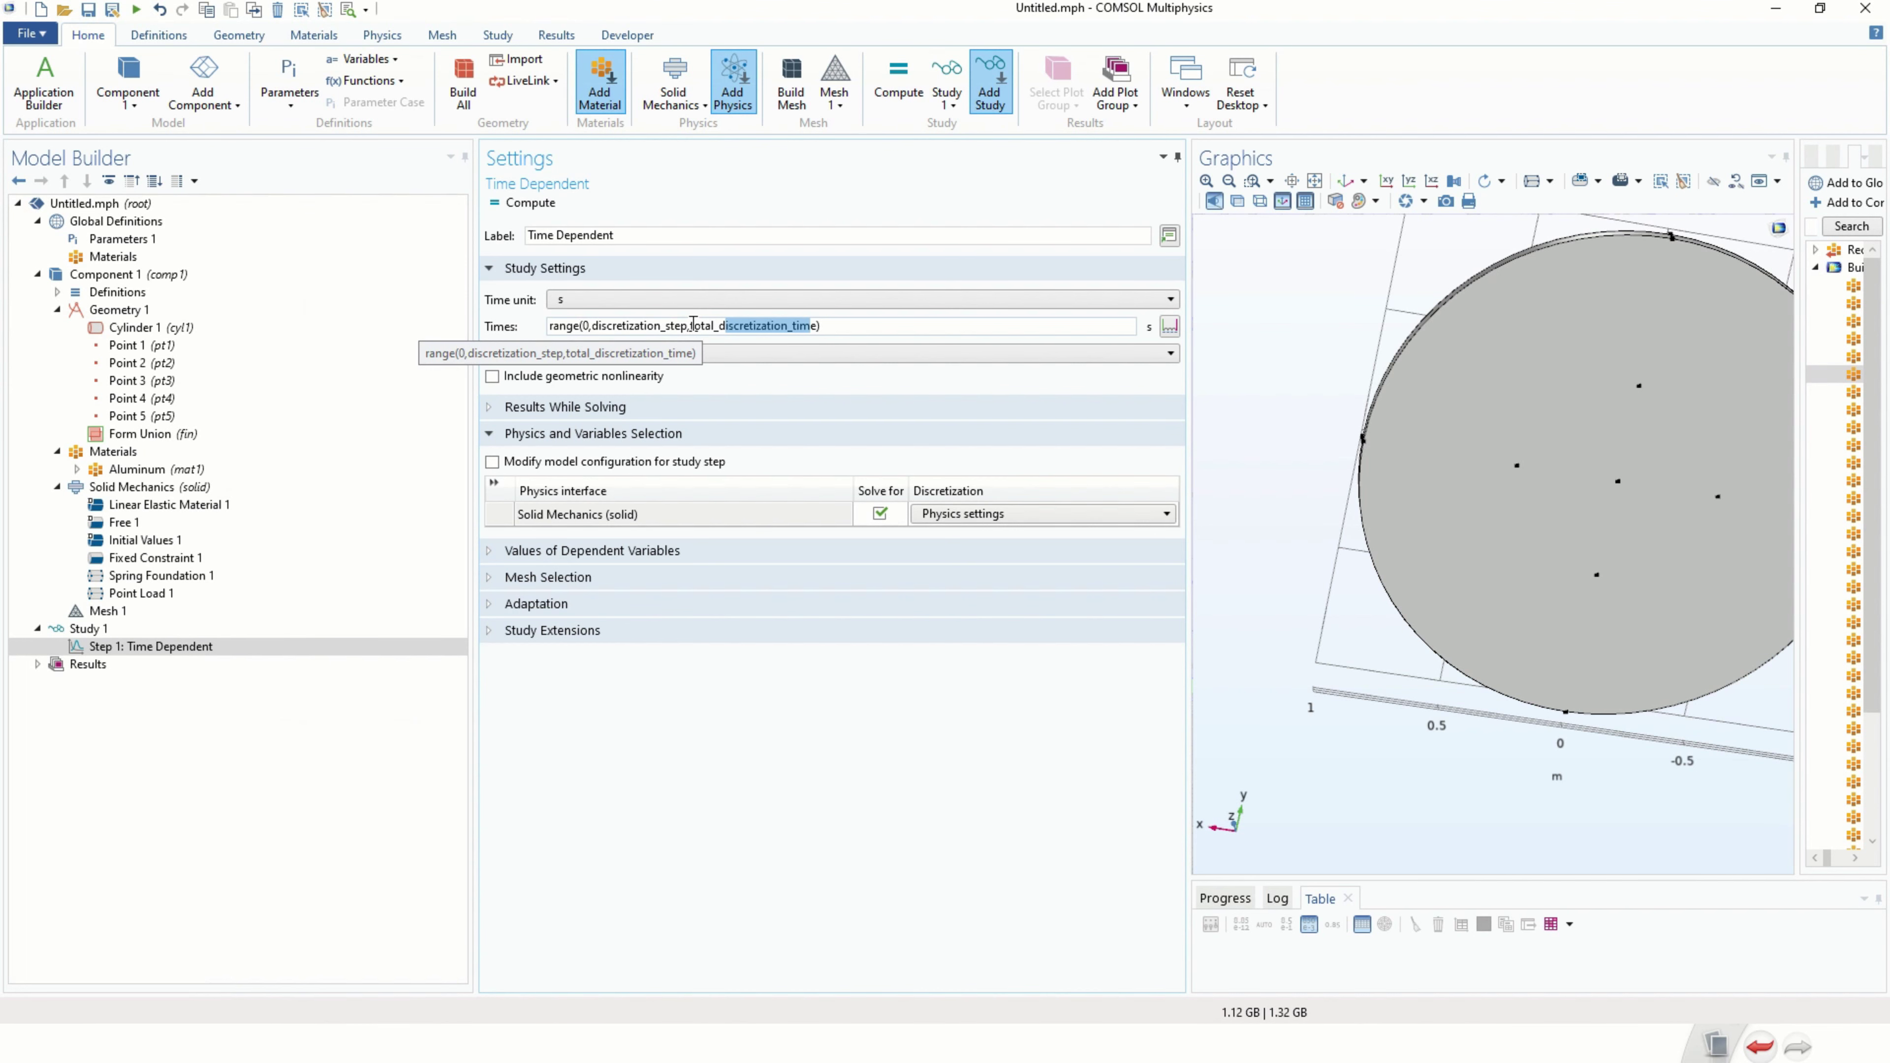
pyautogui.hotkey('alt', 'Tab')
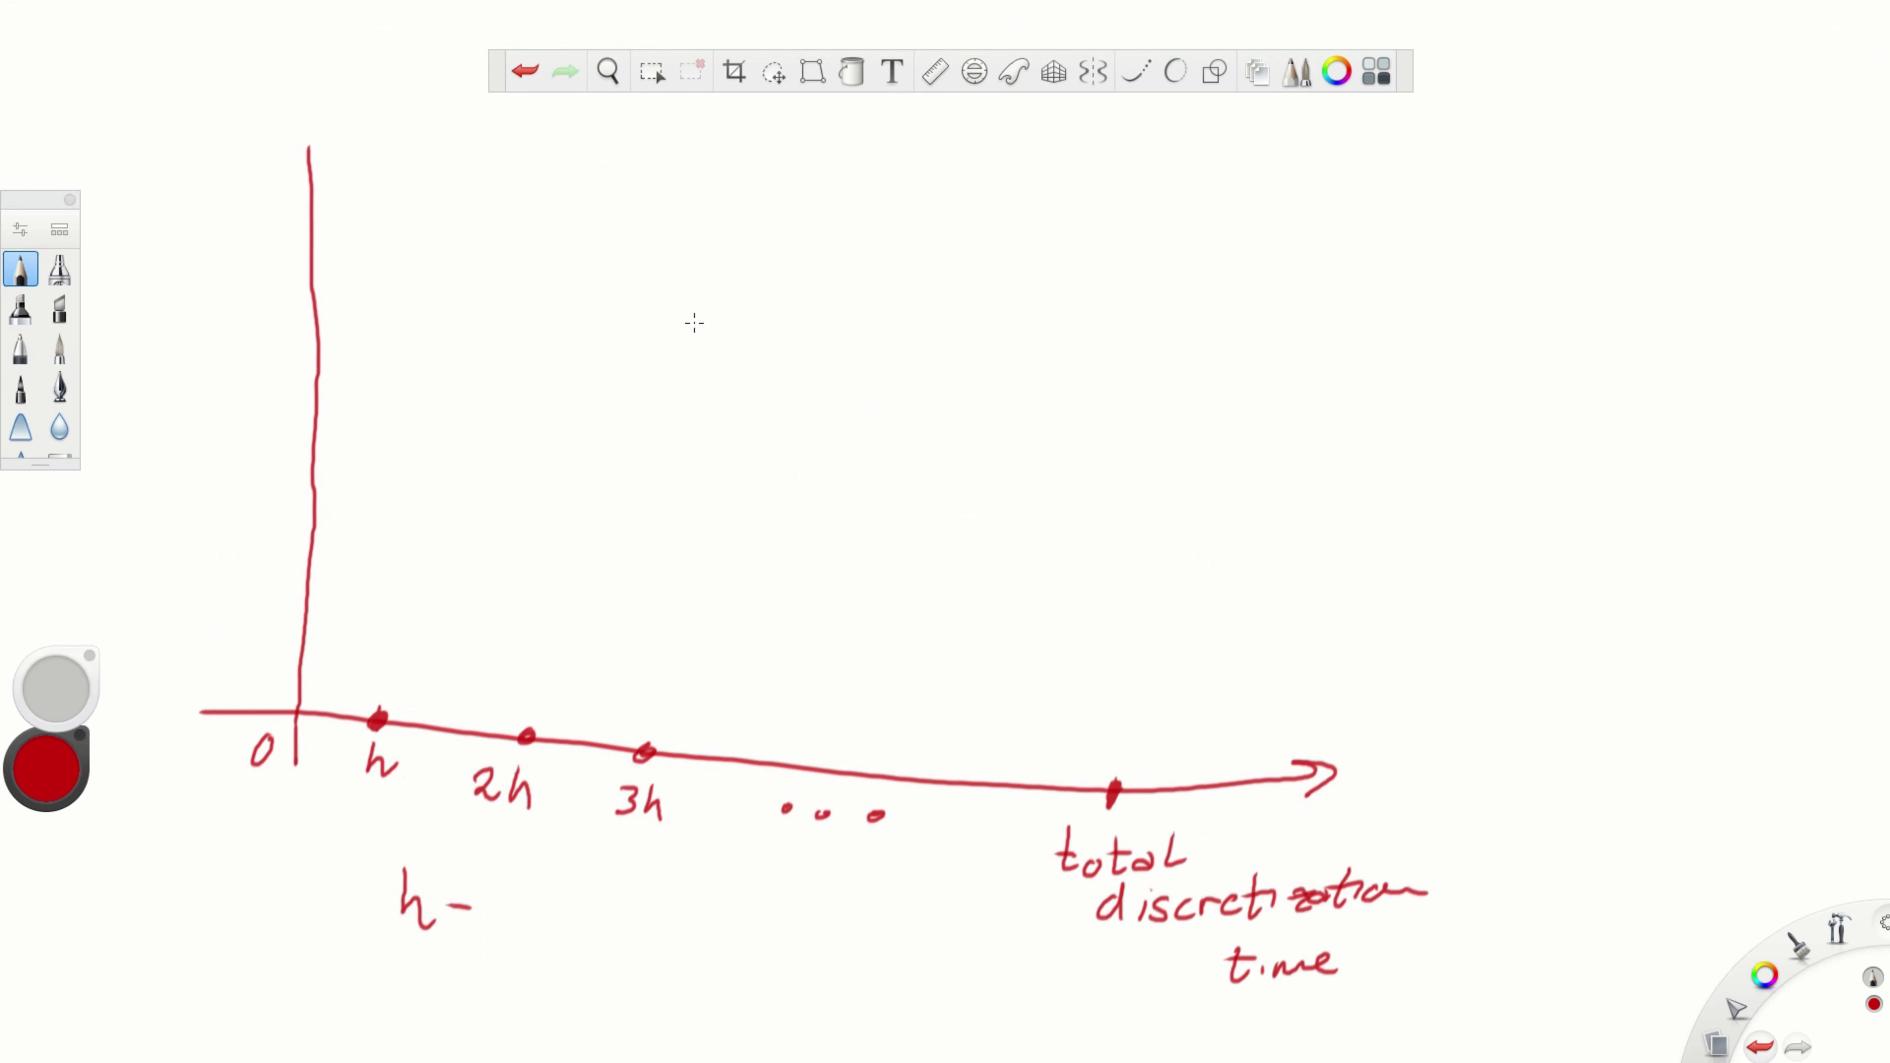
pyautogui.moveTo(502, 883)
pyautogui.mouseDown()
pyautogui.moveTo(506, 900)
pyautogui.moveTo(615, 903)
pyautogui.moveTo(663, 864)
pyautogui.moveTo(683, 895)
pyautogui.moveTo(725, 902)
pyautogui.moveTo(889, 897)
pyautogui.moveTo(606, 961)
pyautogui.moveTo(699, 957)
pyautogui.mouseUp()
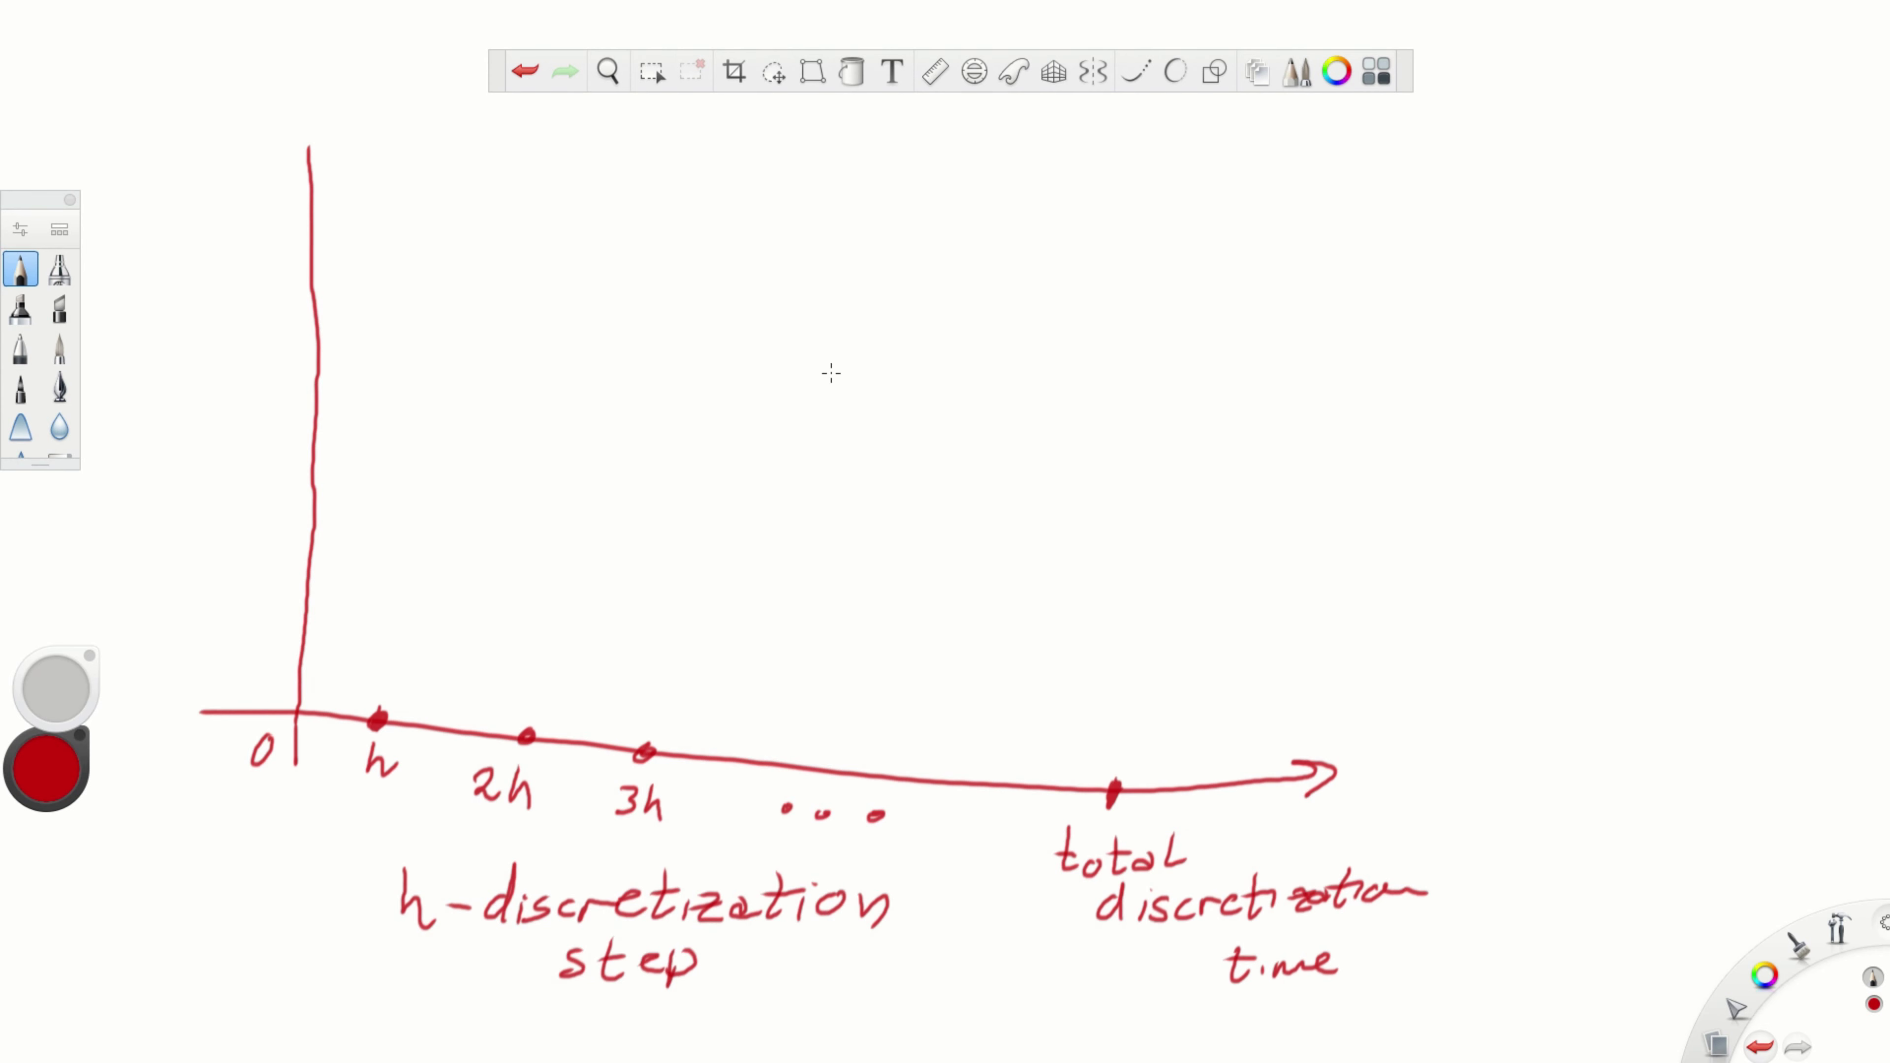
# Write the example expression range(0, 0.01, 0.05) above the time axis.
pyautogui.moveTo(790, 208)
pyautogui.mouseDown()
pyautogui.moveTo(786, 246)
pyautogui.moveTo(815, 201)
pyautogui.moveTo(850, 240)
pyautogui.moveTo(920, 216)
pyautogui.moveTo(904, 260)
pyautogui.moveTo(983, 241)
pyautogui.mouseUp()
pyautogui.moveTo(1043, 176); pyautogui.dragTo(1003, 256)
pyautogui.moveTo(1406, 170); pyautogui.dragTo(1411, 239)
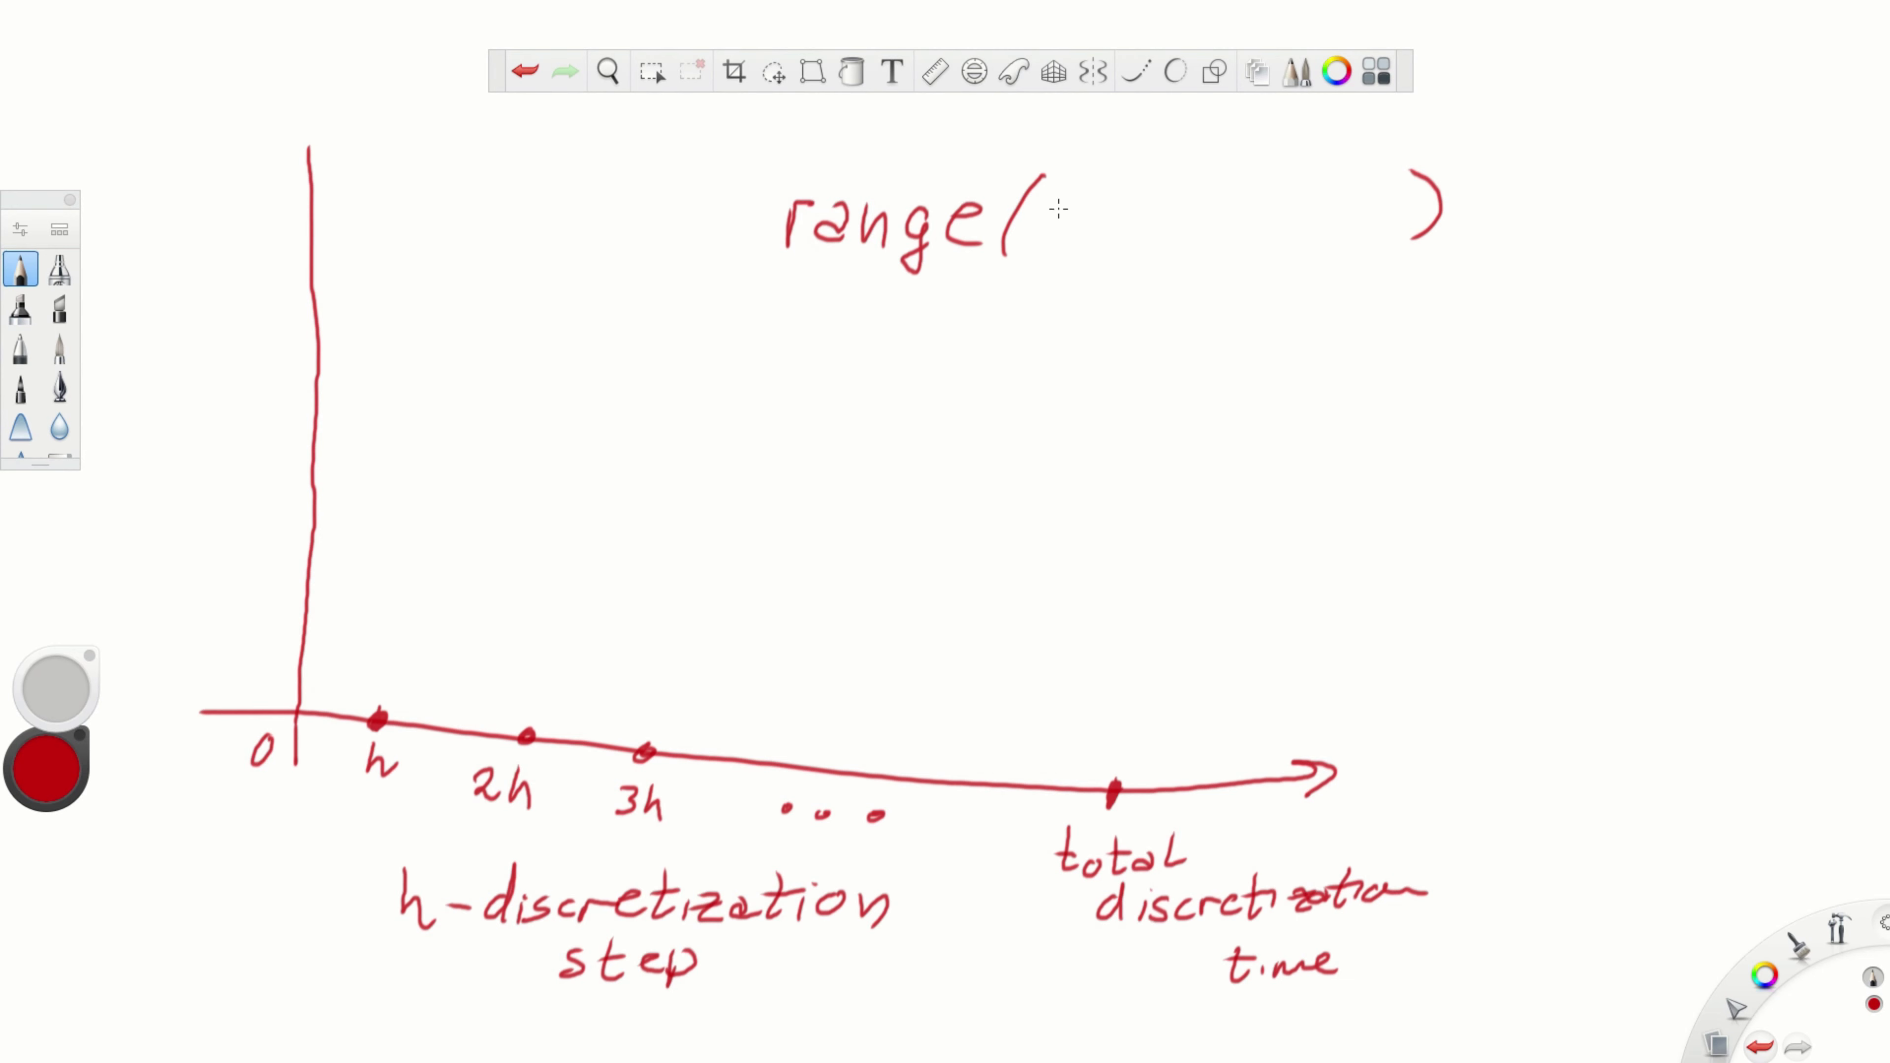
pyautogui.moveTo(1074, 189); pyautogui.dragTo(1081, 260)
pyautogui.moveTo(1162, 198)
pyautogui.mouseDown()
pyautogui.moveTo(1140, 227)
pyautogui.moveTo(1165, 196)
pyautogui.moveTo(1227, 186)
pyautogui.moveTo(1281, 255)
pyautogui.mouseUp()
pyautogui.click(1191, 220)
pyautogui.moveTo(1343, 195)
pyautogui.mouseDown()
pyautogui.moveTo(1326, 212)
pyautogui.moveTo(1404, 197)
pyautogui.moveTo(1396, 219)
pyautogui.mouseUp()
pyautogui.click(1358, 212)
pyautogui.moveTo(1412, 186); pyautogui.dragTo(1441, 180)
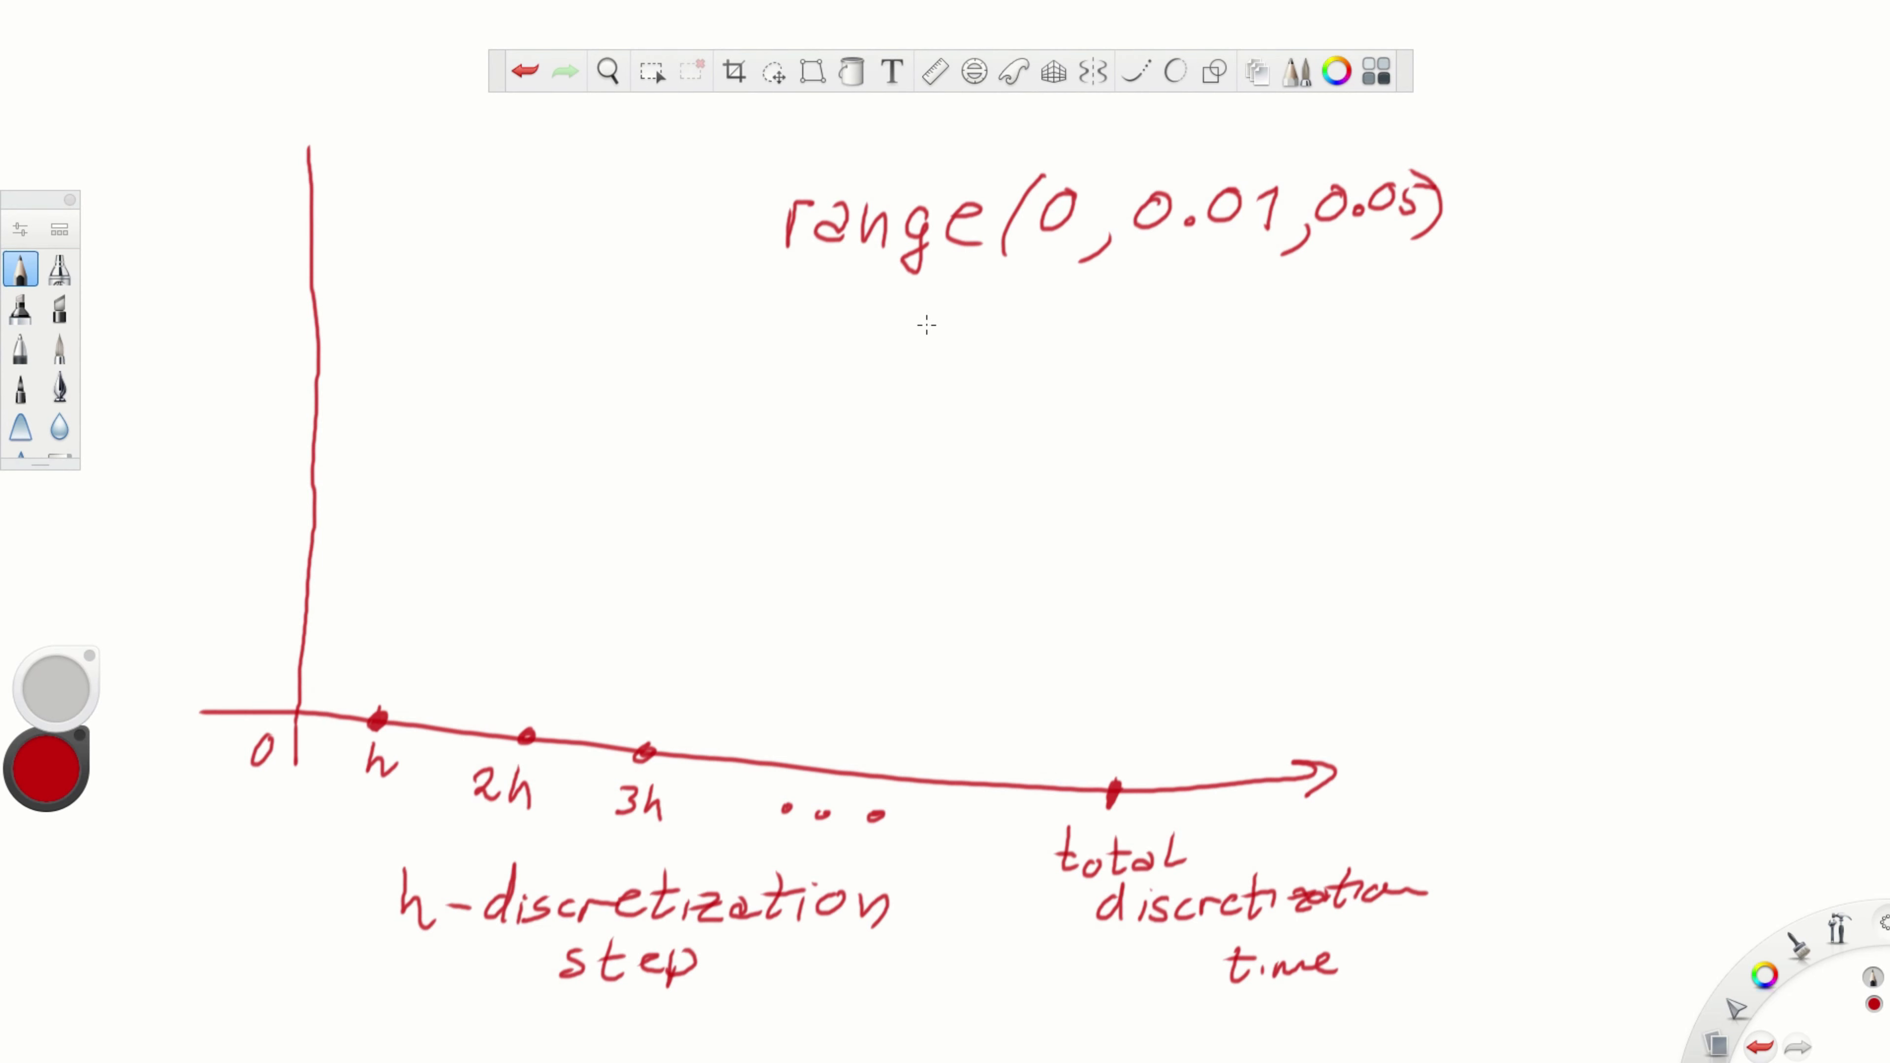
# List the range values 0, 0.01, 0.02, 0.03, 0.04 and 0.05 below the expression and frame them.
pyautogui.moveTo(941, 314)
pyautogui.mouseDown()
pyautogui.moveTo(926, 383)
pyautogui.moveTo(946, 415)
pyautogui.moveTo(997, 387)
pyautogui.moveTo(1033, 430)
pyautogui.mouseUp()
pyautogui.moveTo(916, 445); pyautogui.dragTo(940, 479)
pyautogui.moveTo(993, 442); pyautogui.dragTo(1040, 482)
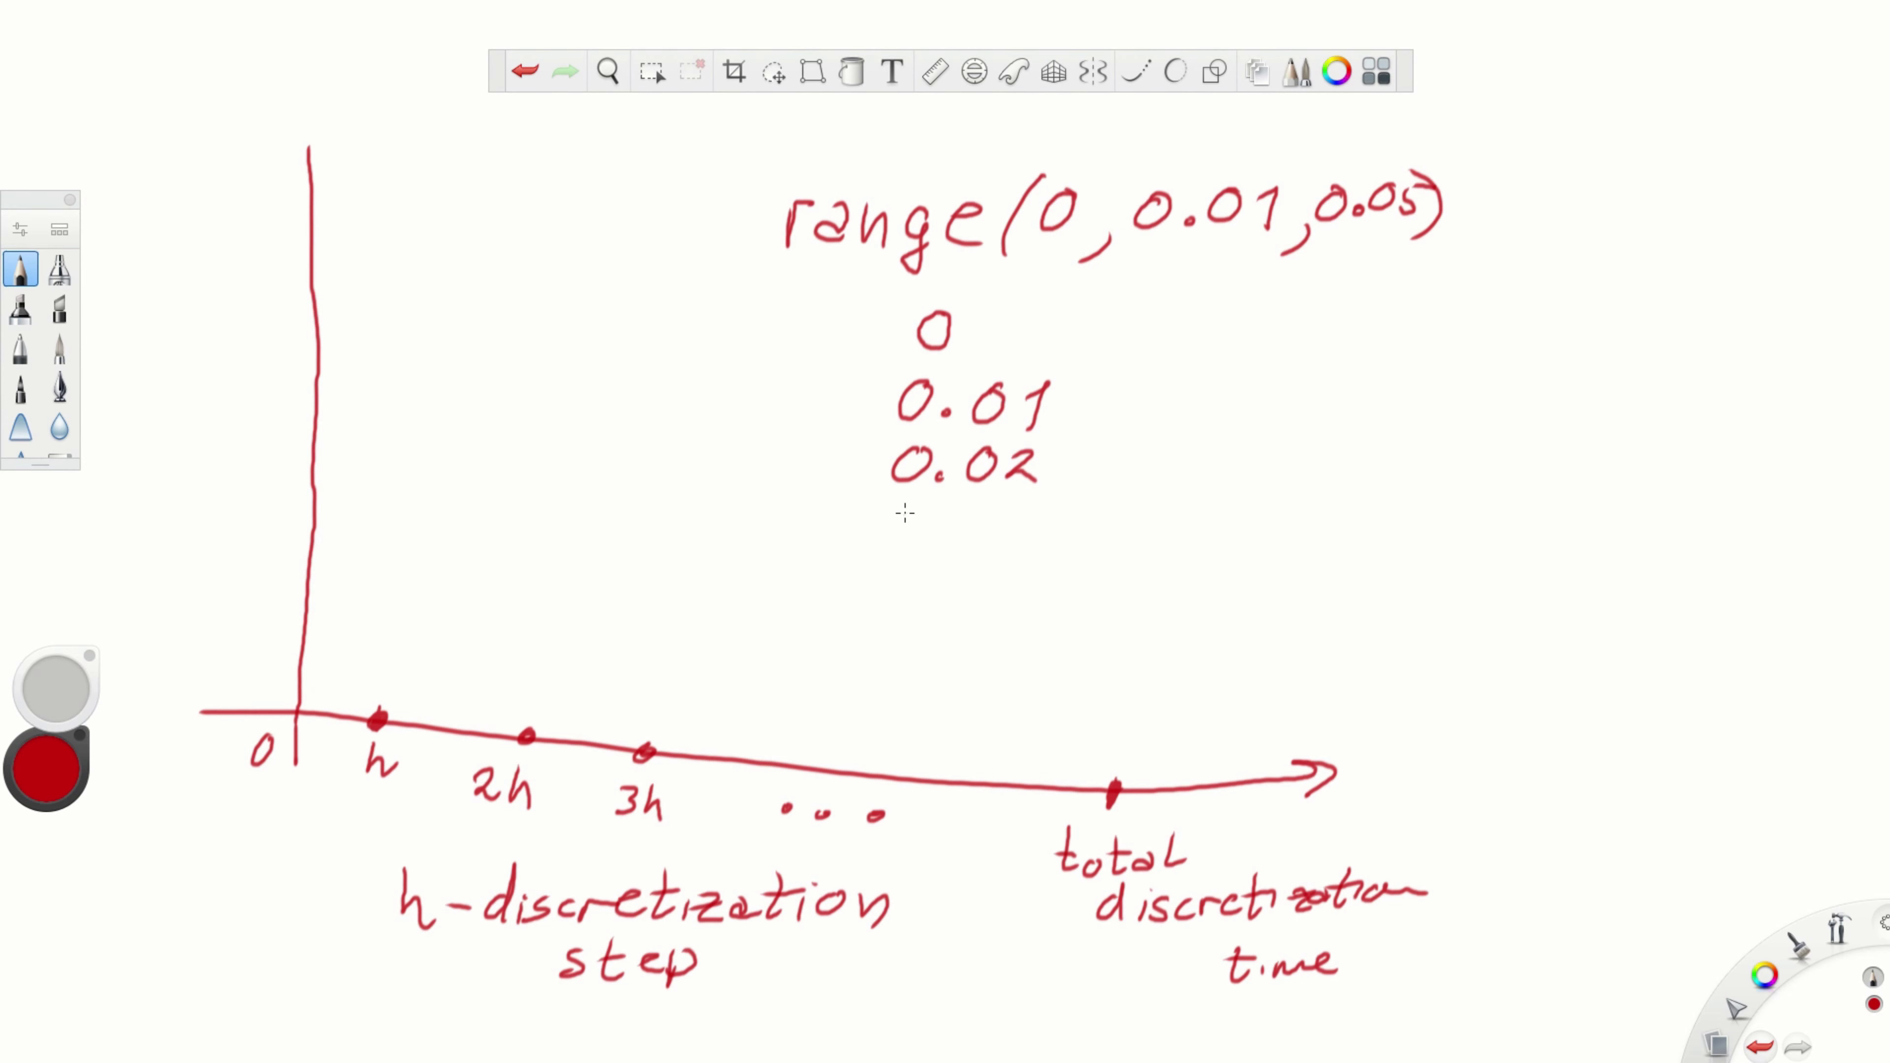
pyautogui.moveTo(911, 507); pyautogui.dragTo(934, 538)
pyautogui.moveTo(994, 504)
pyautogui.mouseDown()
pyautogui.moveTo(969, 525)
pyautogui.moveTo(995, 507)
pyautogui.mouseUp()
pyautogui.moveTo(1006, 500)
pyautogui.mouseDown()
pyautogui.moveTo(1023, 517)
pyautogui.moveTo(1000, 535)
pyautogui.mouseUp()
pyautogui.moveTo(909, 566); pyautogui.dragTo(916, 570)
pyautogui.moveTo(929, 590)
pyautogui.mouseDown()
pyautogui.moveTo(982, 560)
pyautogui.moveTo(1029, 573)
pyautogui.mouseUp()
pyautogui.moveTo(1019, 560); pyautogui.dragTo(1013, 596)
pyautogui.moveTo(911, 629)
pyautogui.mouseDown()
pyautogui.moveTo(930, 649)
pyautogui.moveTo(979, 621)
pyautogui.mouseUp()
pyautogui.moveTo(1006, 614); pyautogui.dragTo(1006, 649)
pyautogui.moveTo(1004, 614); pyautogui.dragTo(1040, 607)
pyautogui.moveTo(877, 290)
pyautogui.mouseDown()
pyautogui.moveTo(777, 703)
pyautogui.moveTo(1023, 700)
pyautogui.moveTo(1127, 462)
pyautogui.moveTo(1120, 280)
pyautogui.mouseUp()
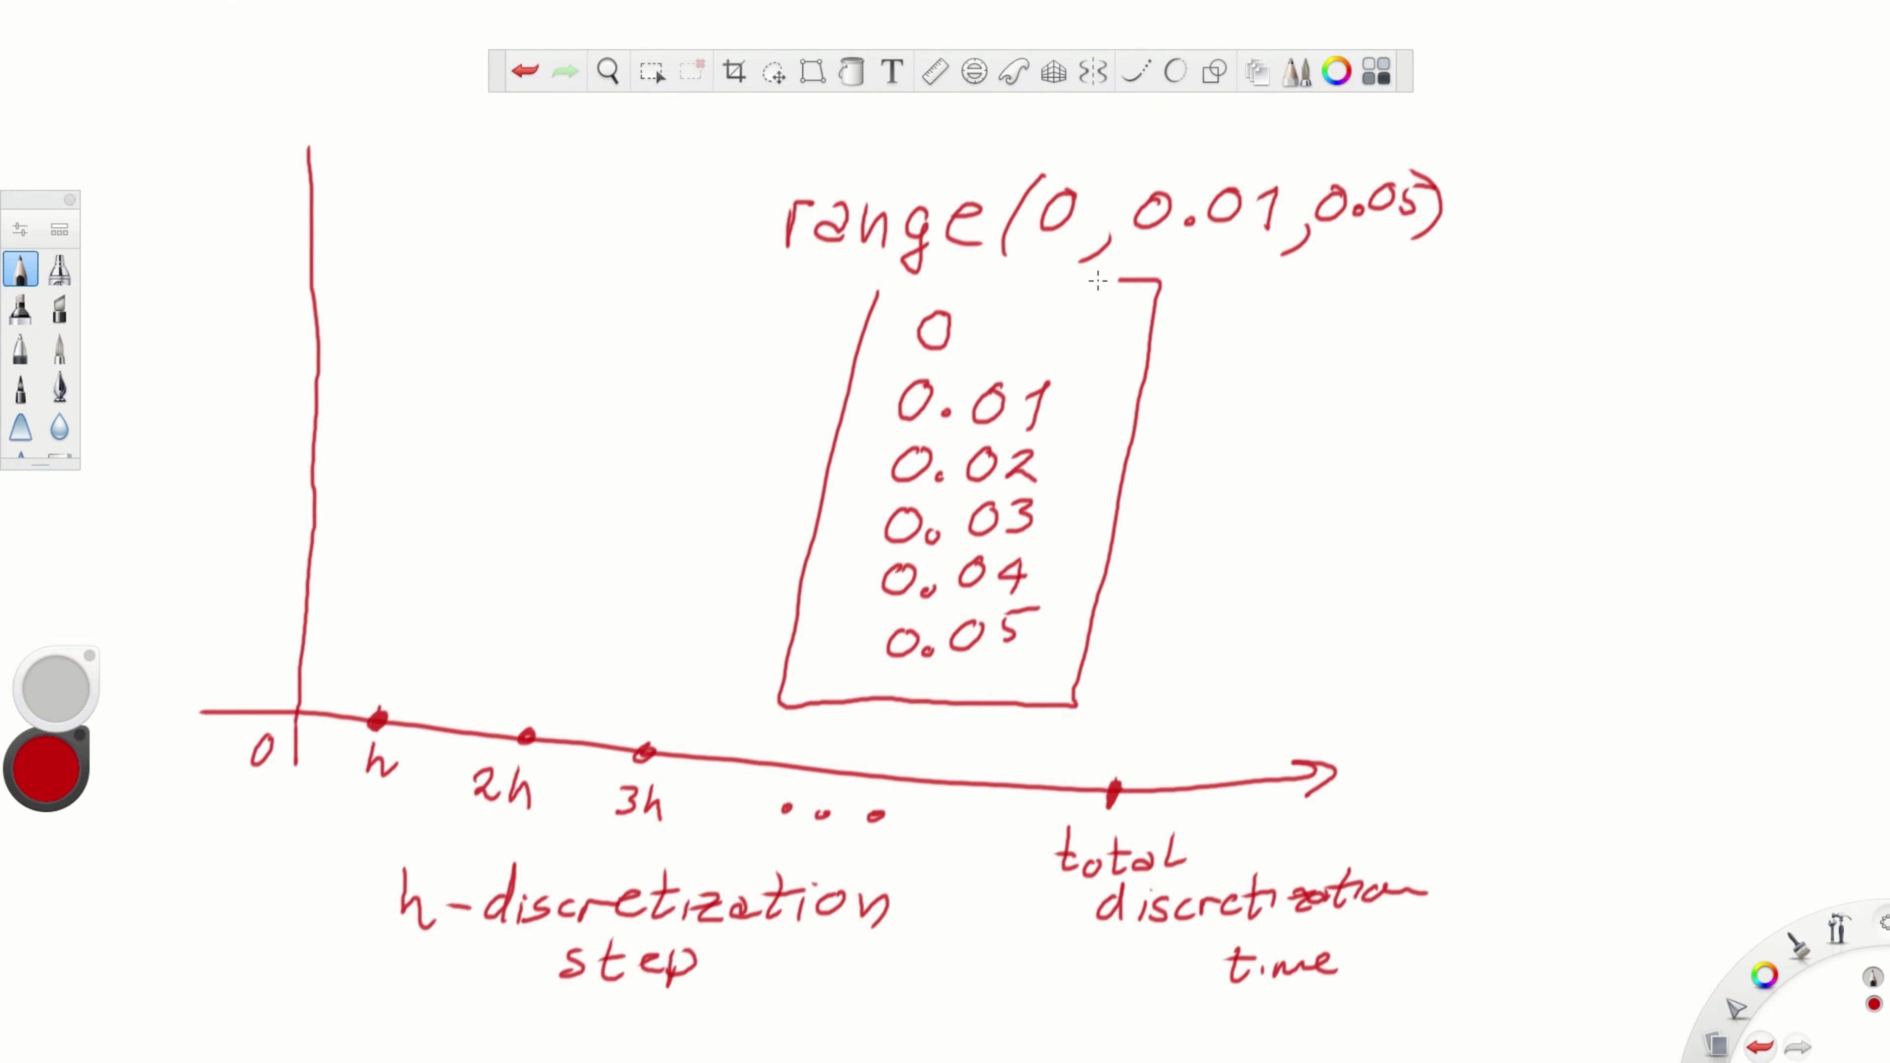
# Switch to COMSOL, compute Study 1 with a widened Graphics window, and enlarge the solver progress area.
pyautogui.hotkey('alt', 'Tab')
pyautogui.click(1183, 452)
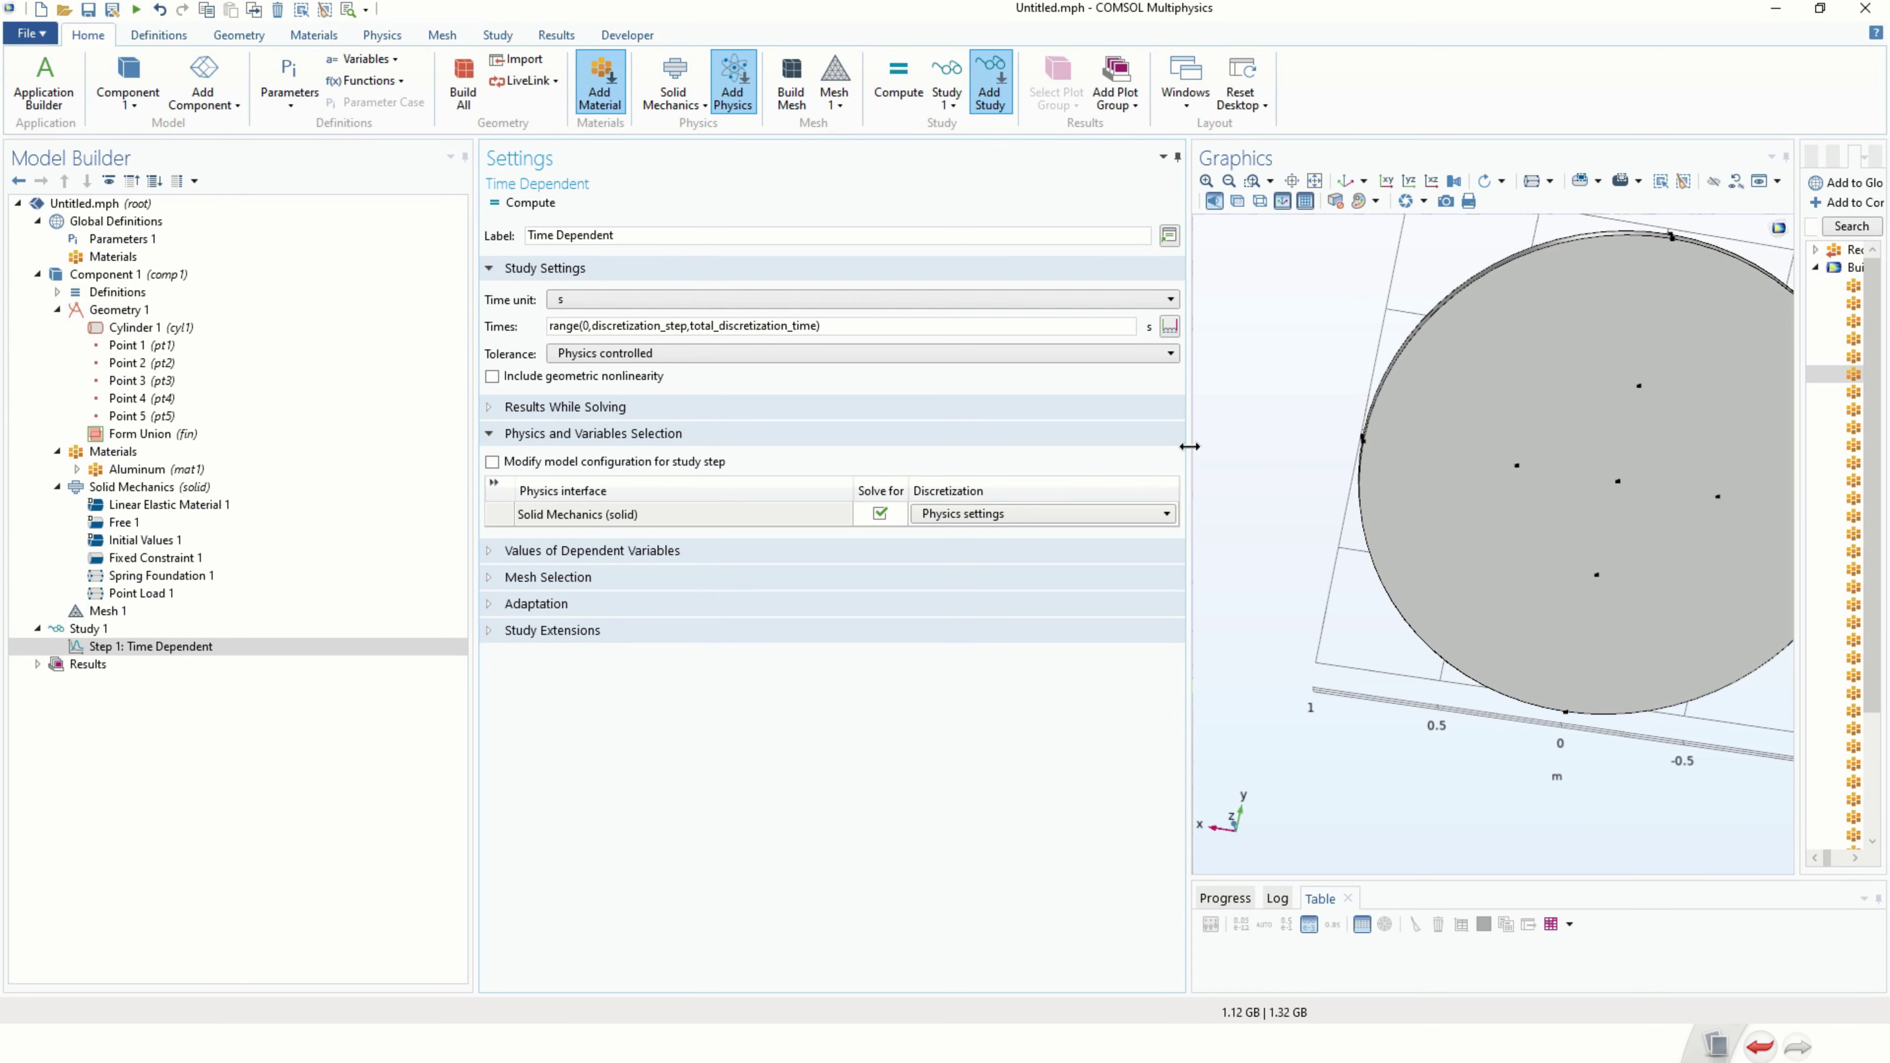
pyautogui.moveTo(1187, 447); pyautogui.dragTo(986, 447)
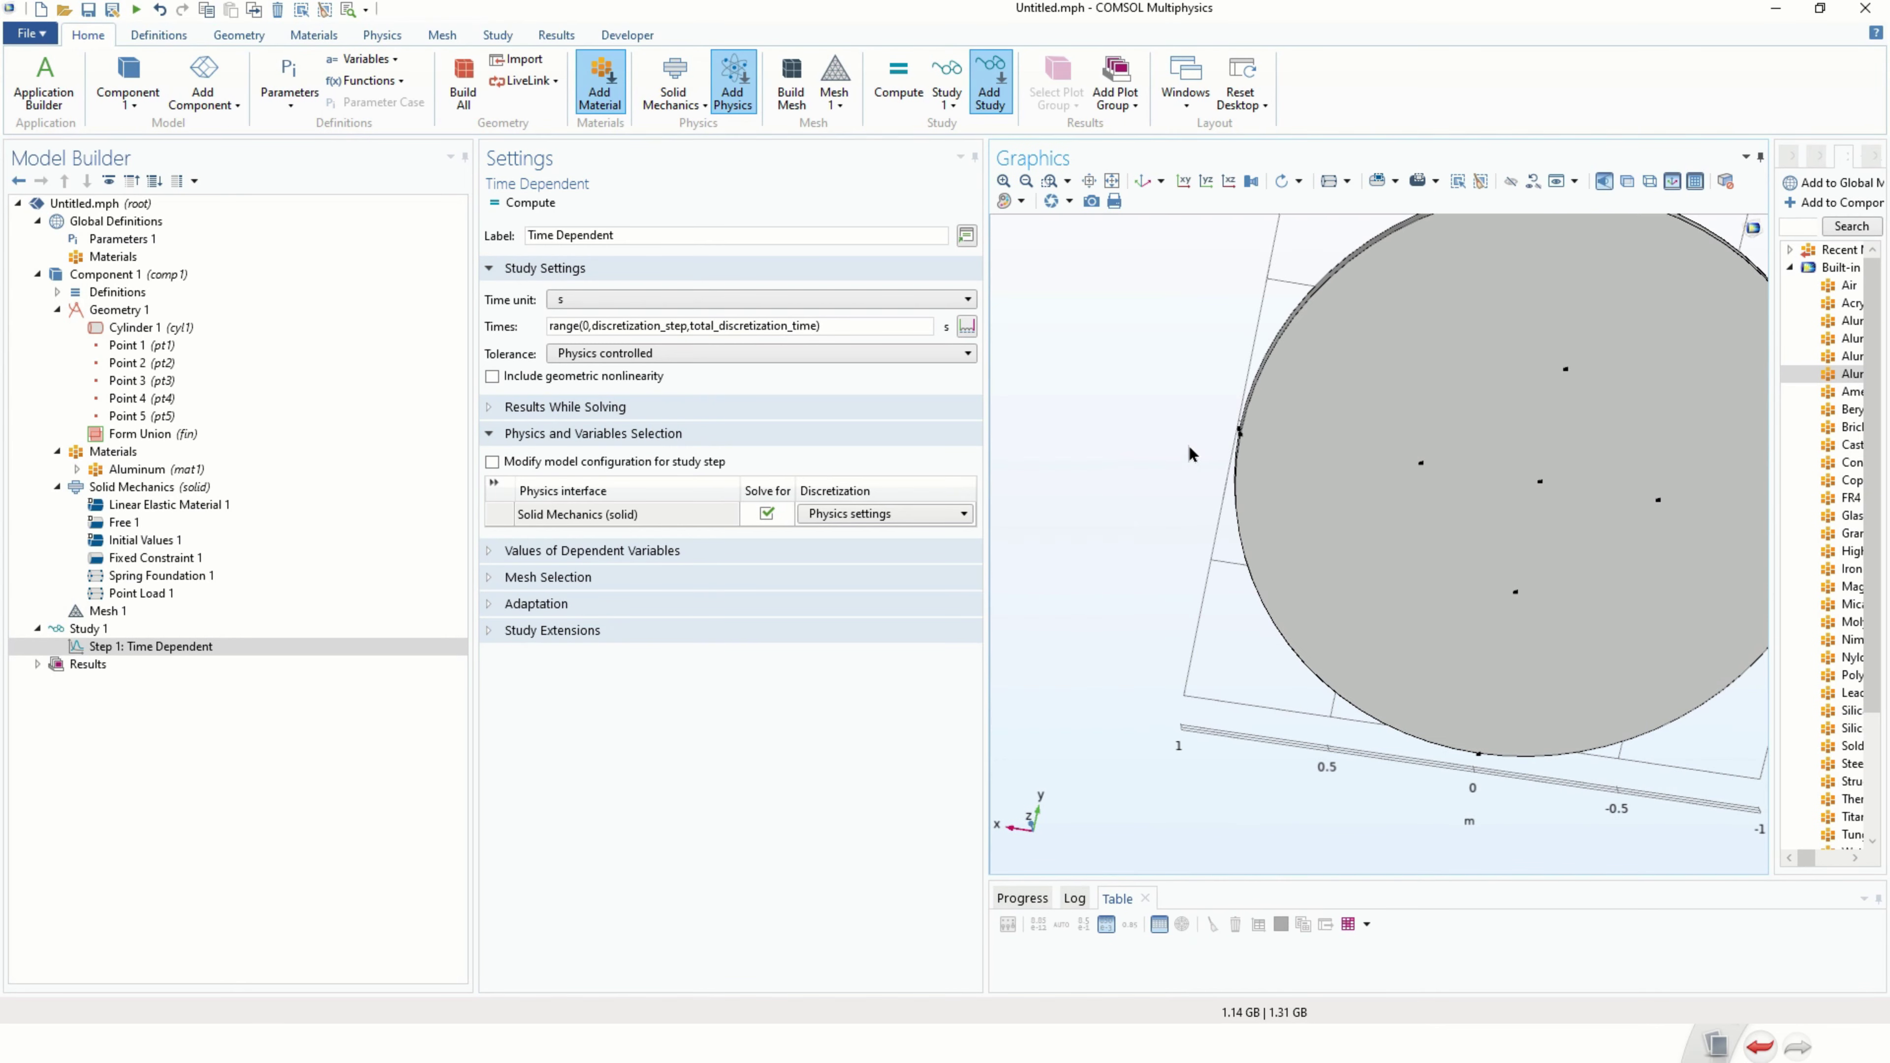
pyautogui.click(115, 630)
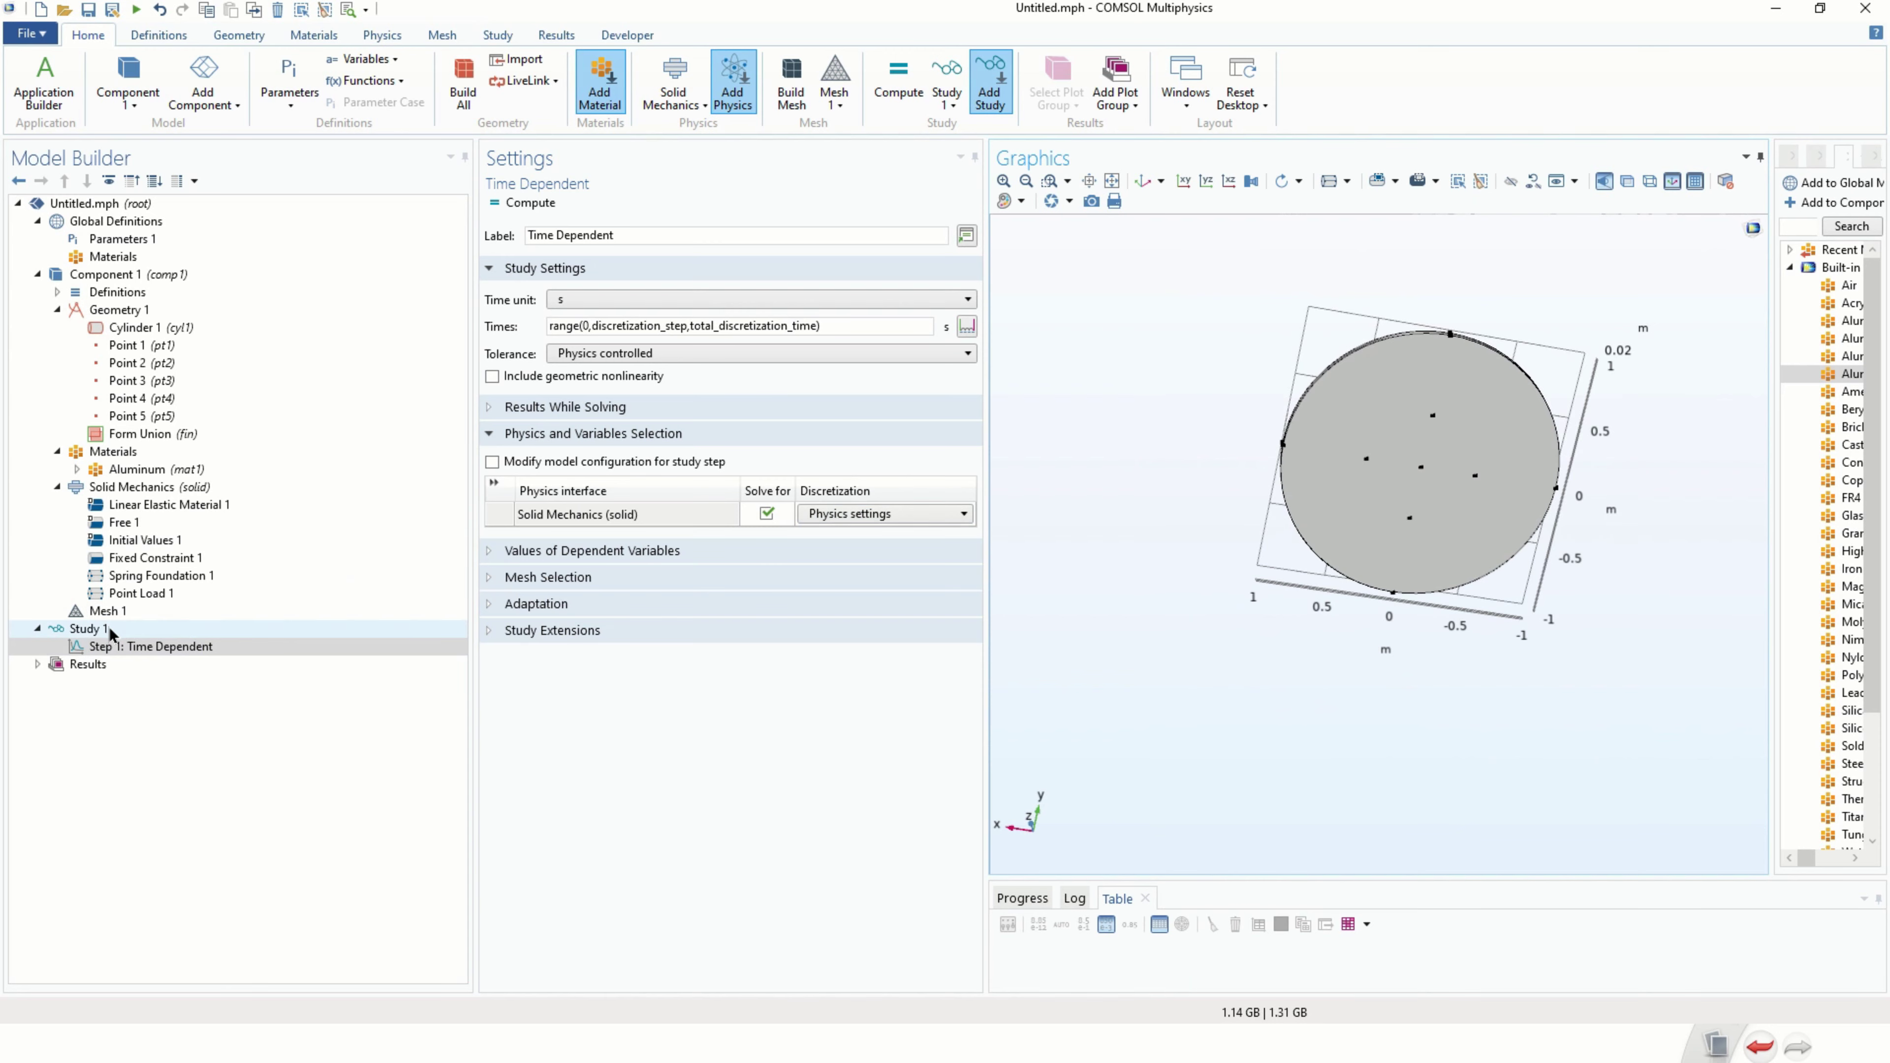
pyautogui.click(525, 204)
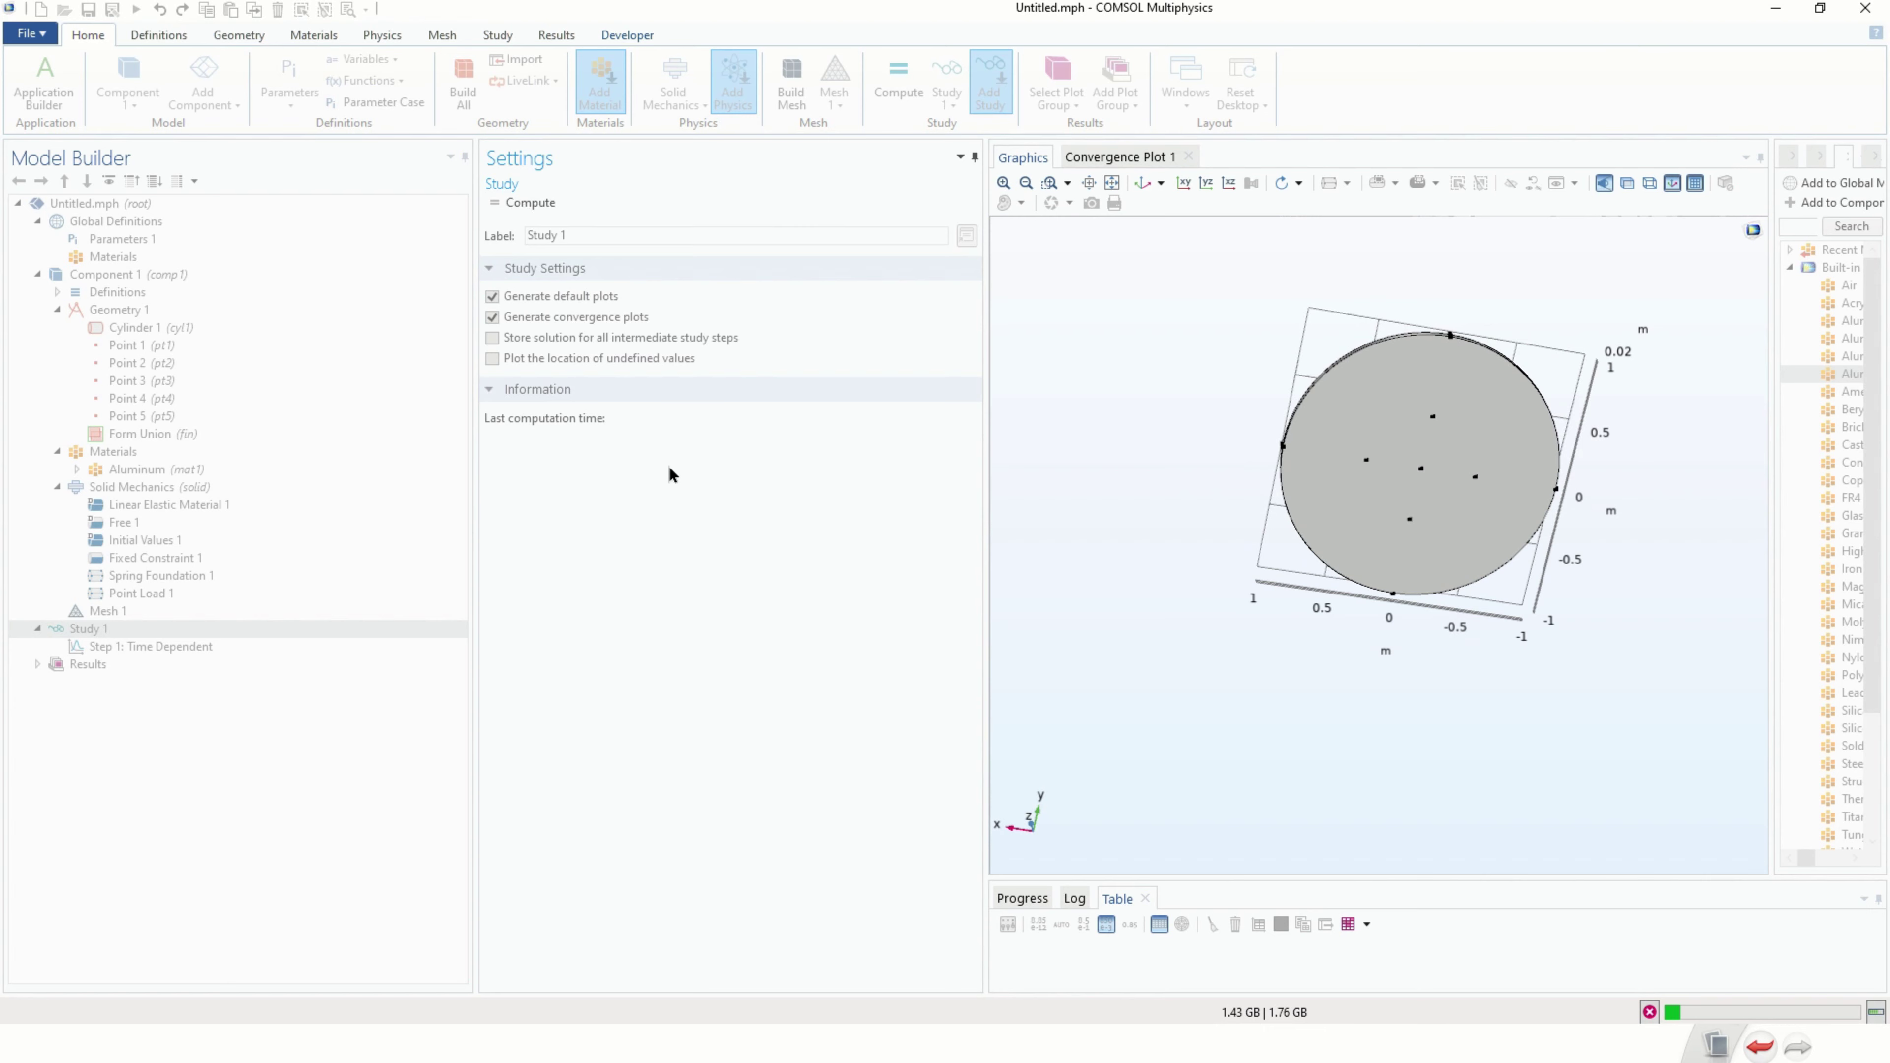
pyautogui.click(1037, 901)
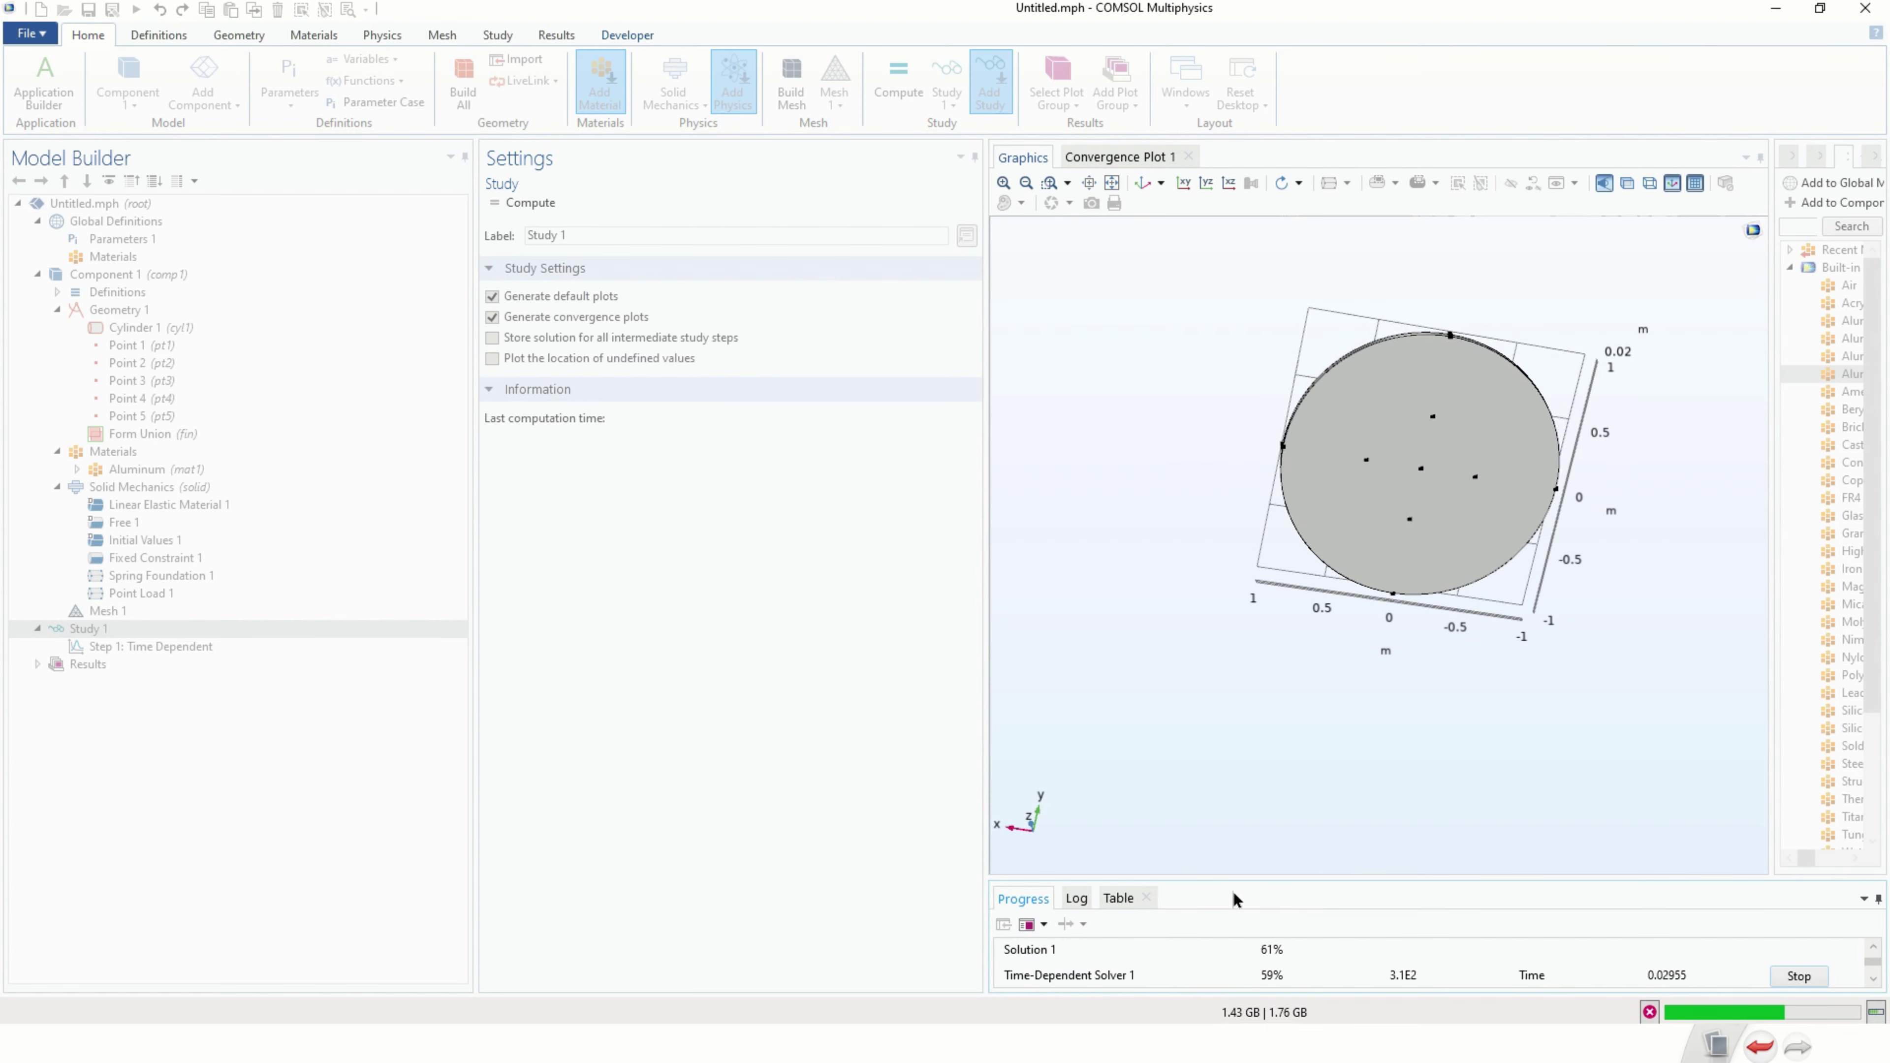
pyautogui.moveTo(1247, 879); pyautogui.dragTo(1236, 742)
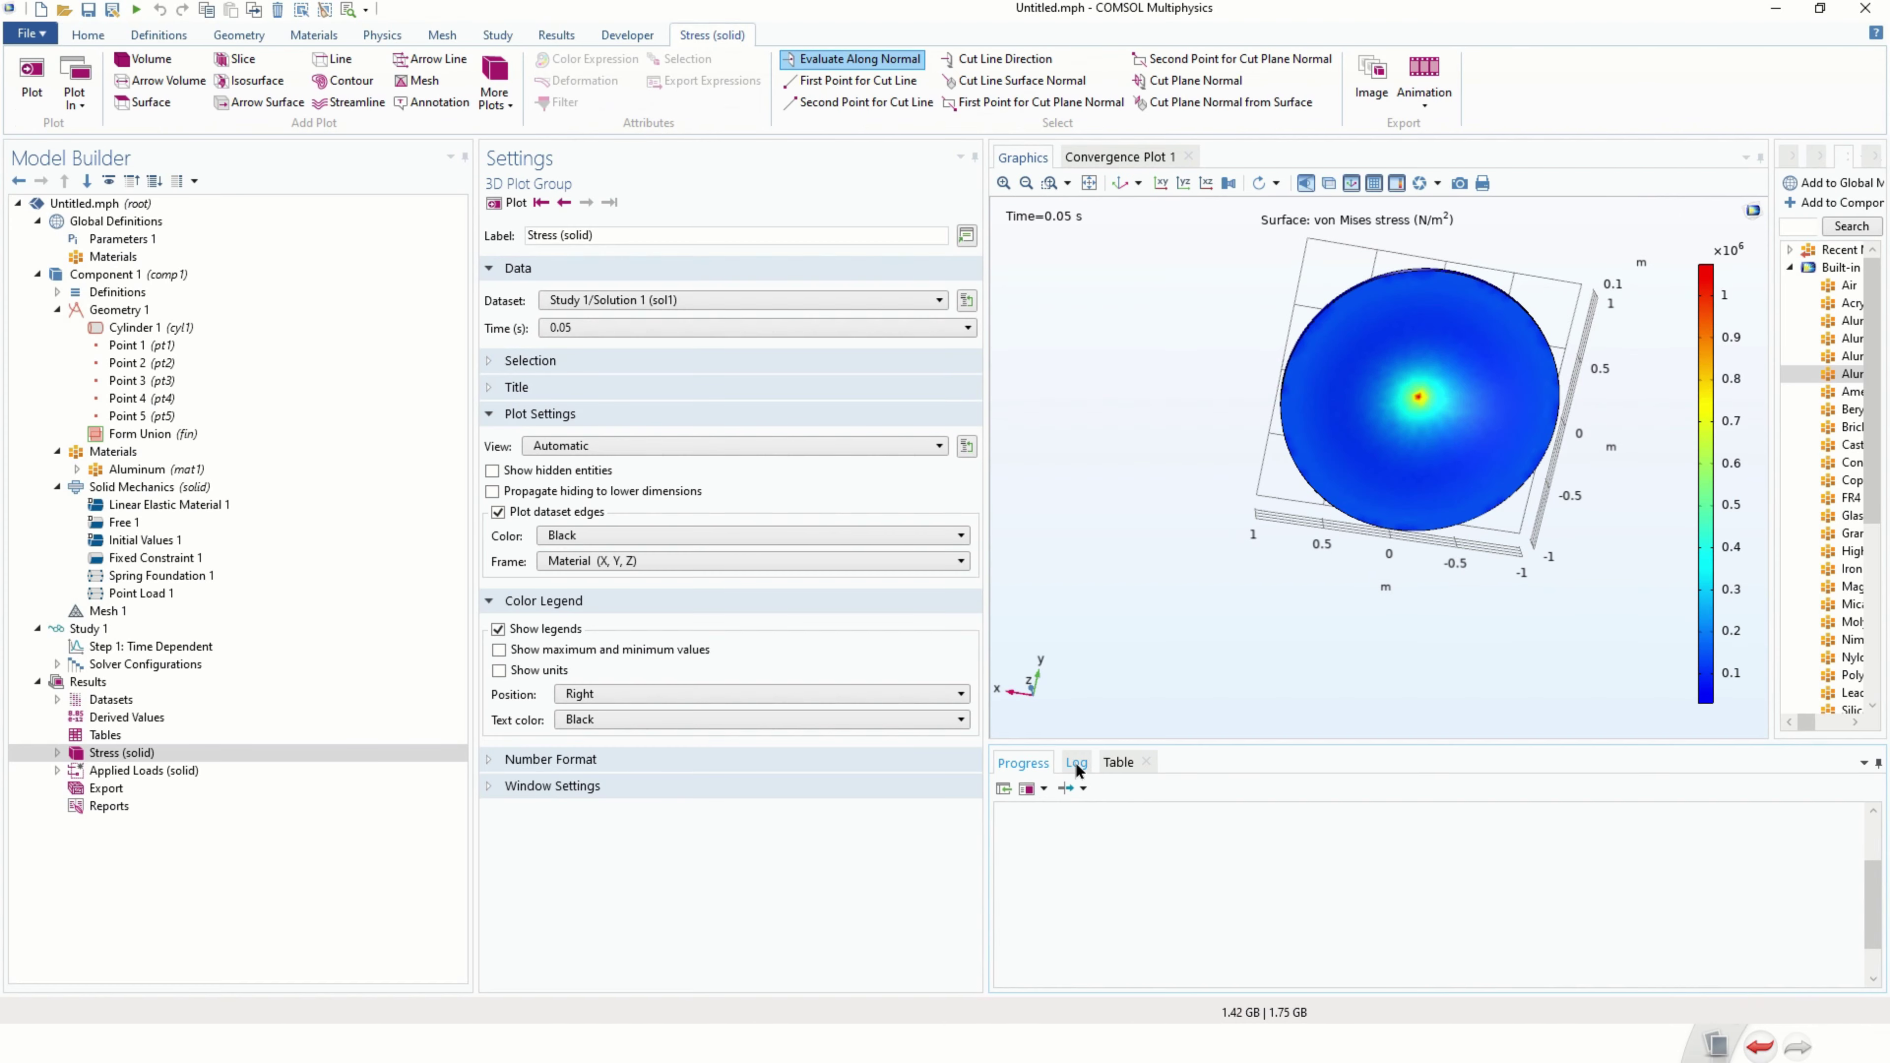
# Examine the disk's von Mises stress plot and the force arrow in the Point Loads plot at 0.05 s.
pyautogui.moveTo(1262, 518); pyautogui.dragTo(1448, 378)
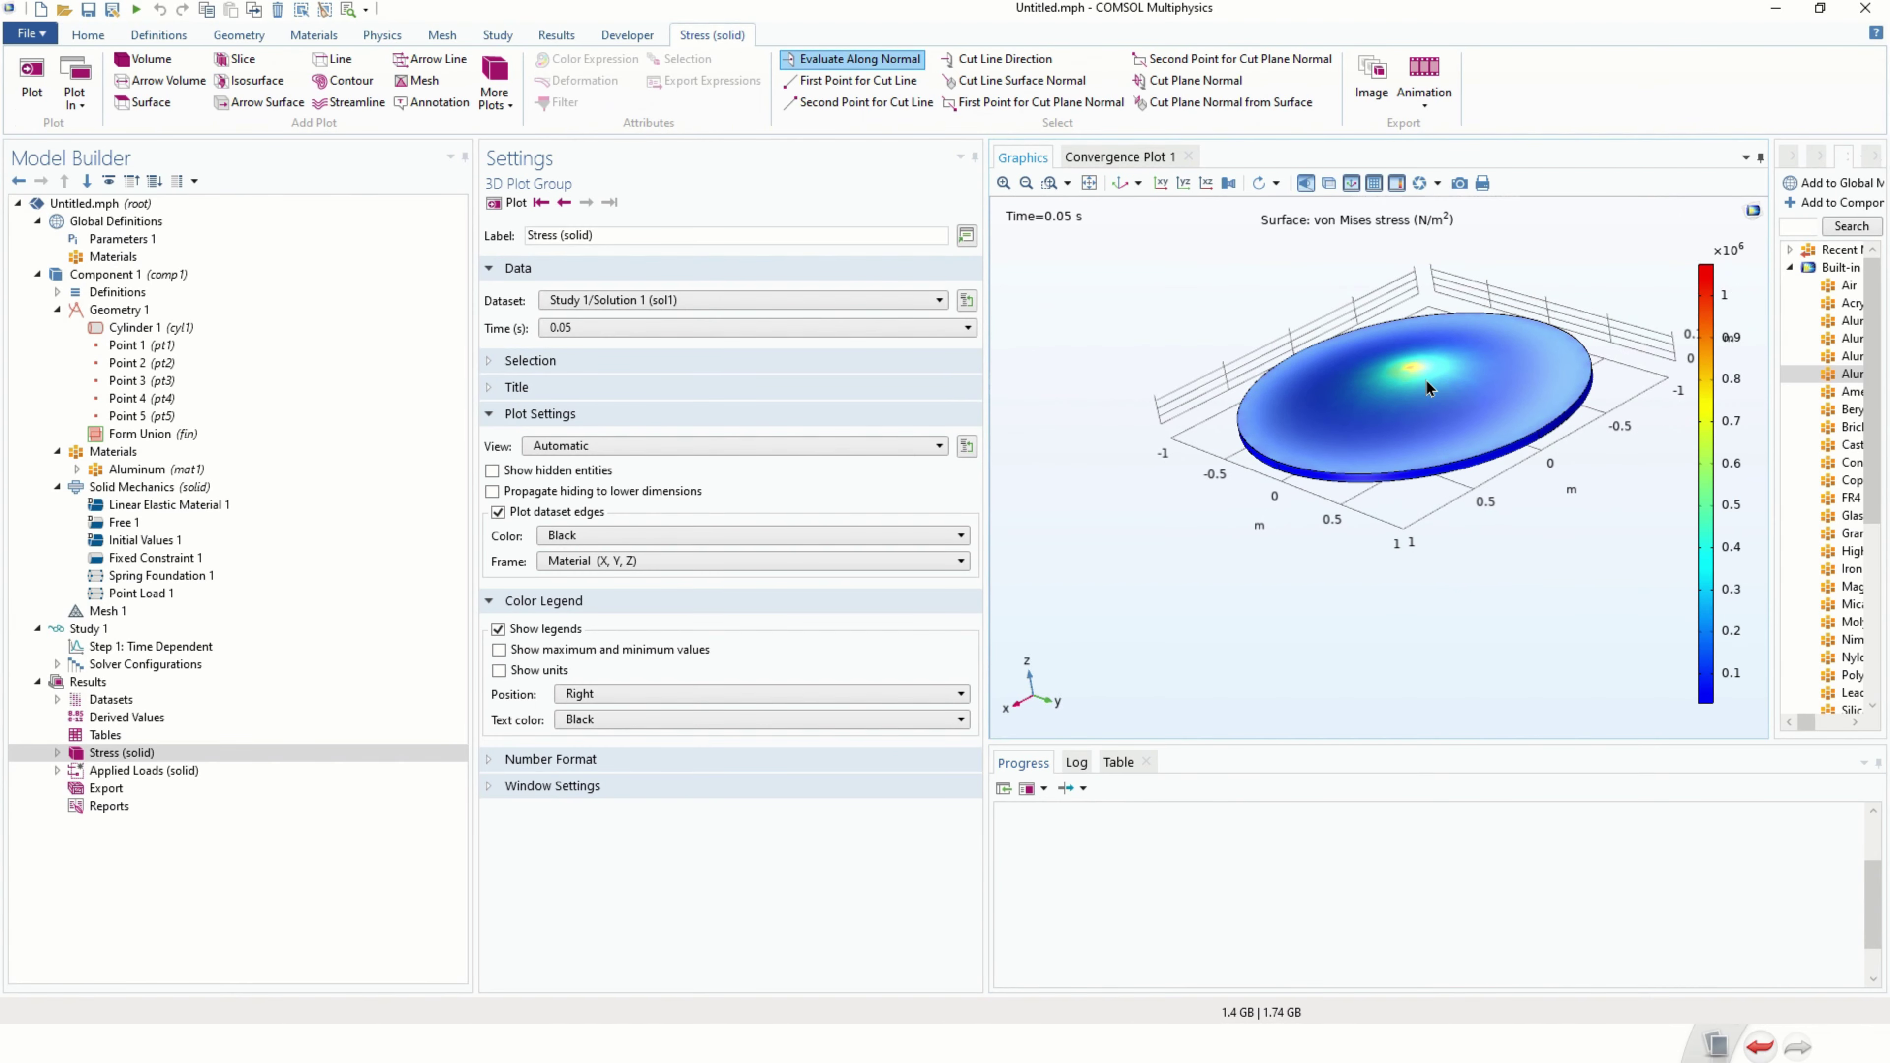
pyautogui.moveTo(1444, 372); pyautogui.dragTo(1314, 411)
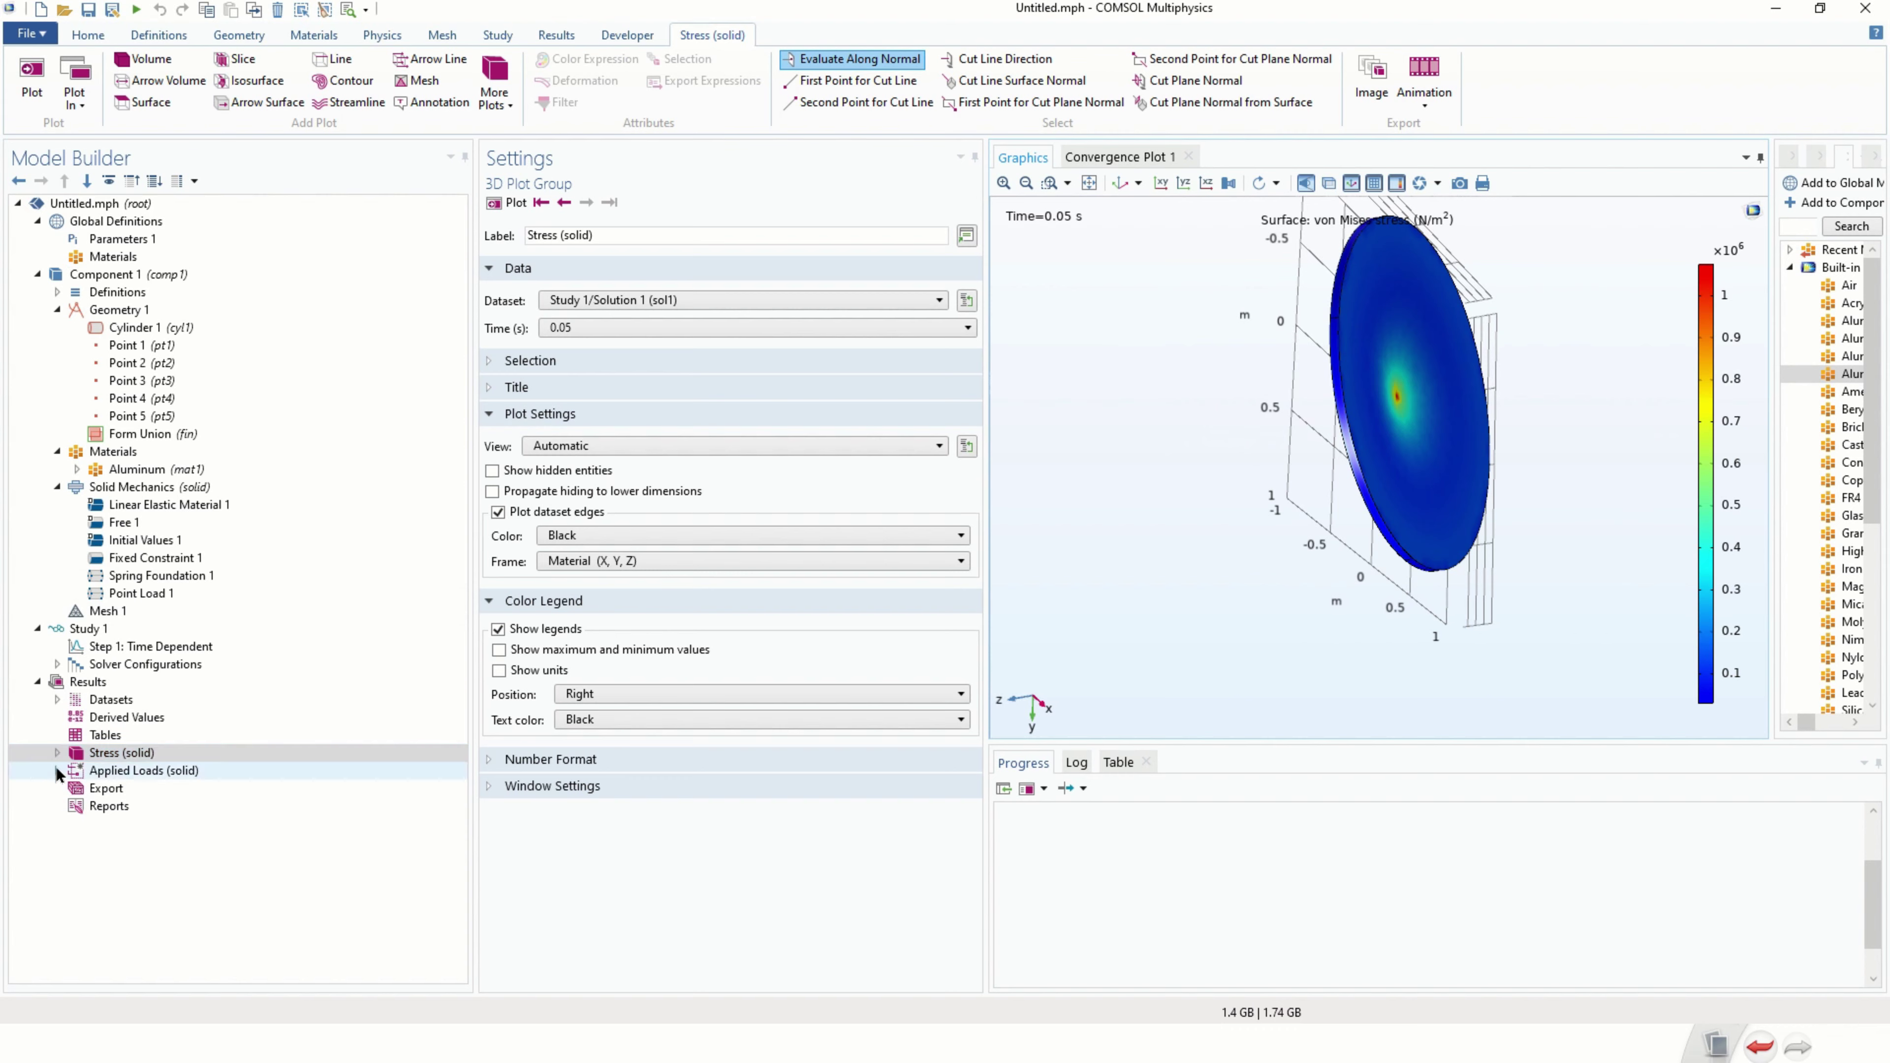
pyautogui.click(135, 772)
pyautogui.click(58, 771)
pyautogui.click(144, 786)
pyautogui.moveTo(1456, 439); pyautogui.dragTo(1491, 396)
pyautogui.scroll(5, 1257, 404)
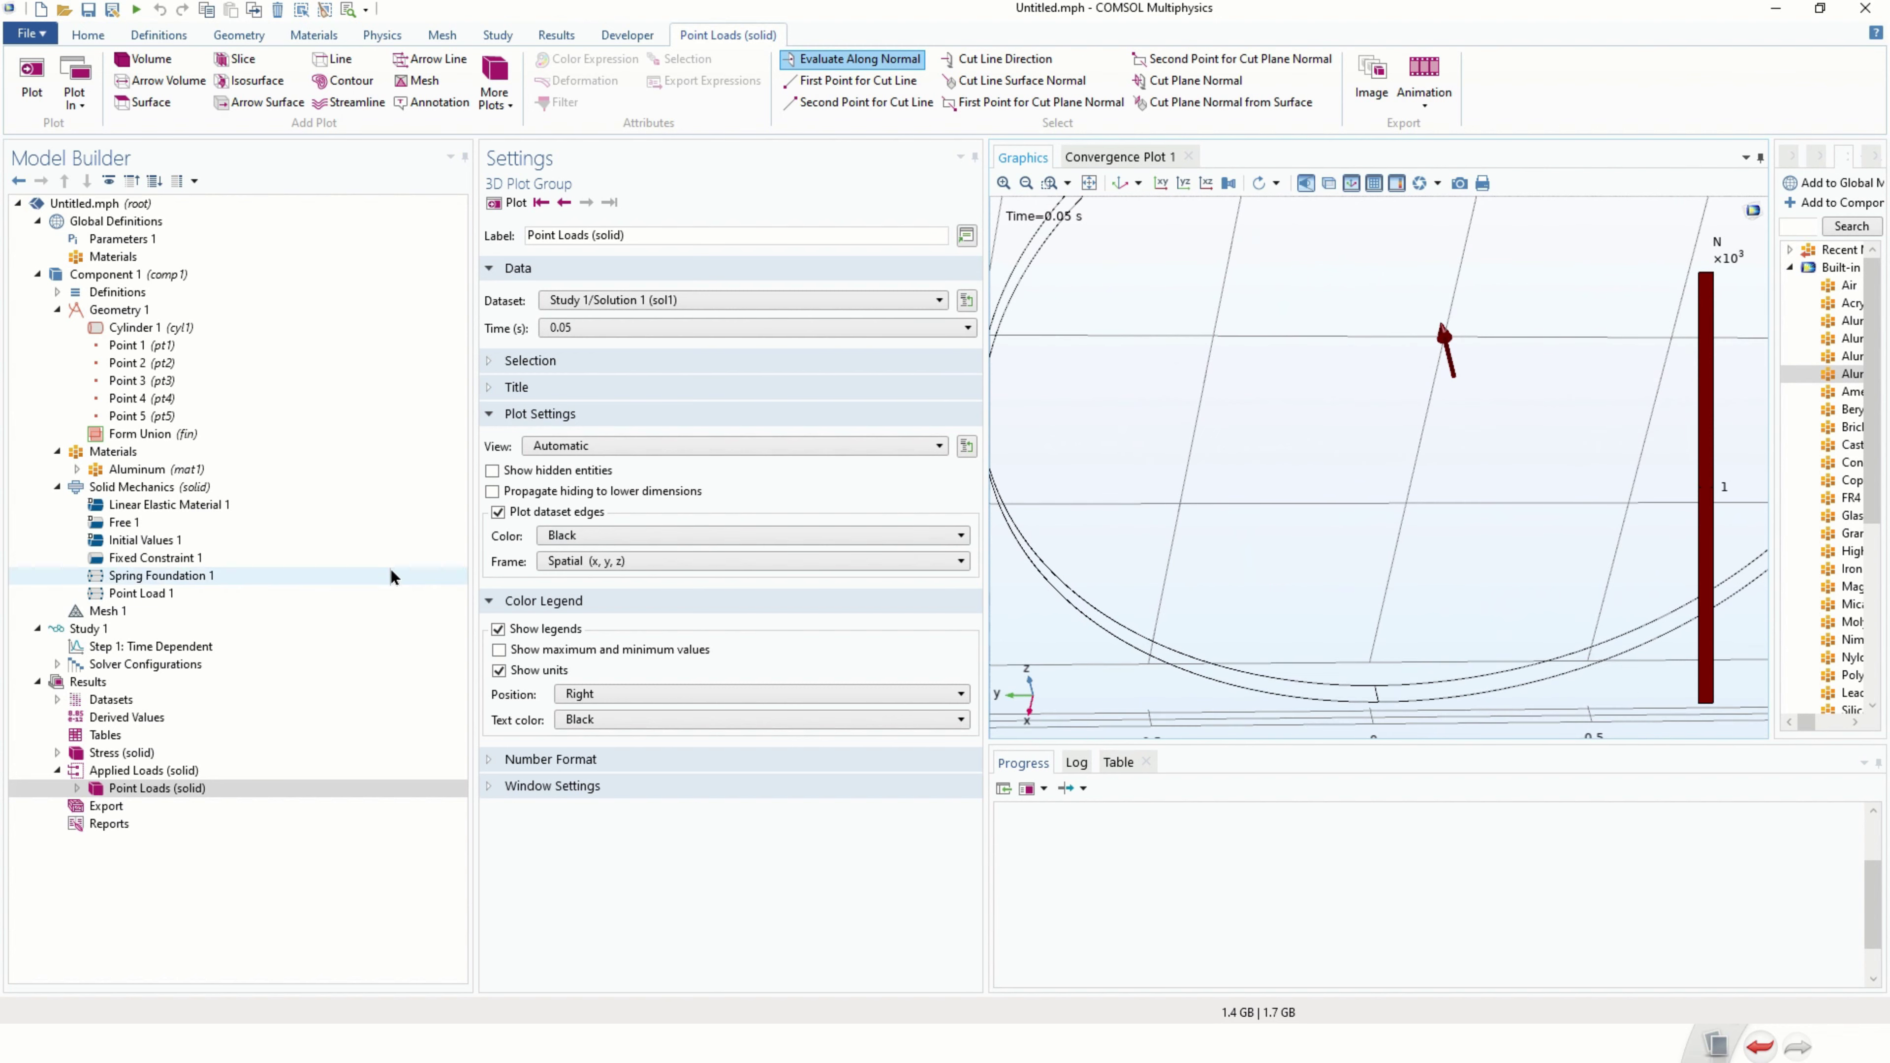
# Add a 3D Plot Group to Results and give it a Surface plot.
pyautogui.click(57, 753)
pyautogui.click(97, 684)
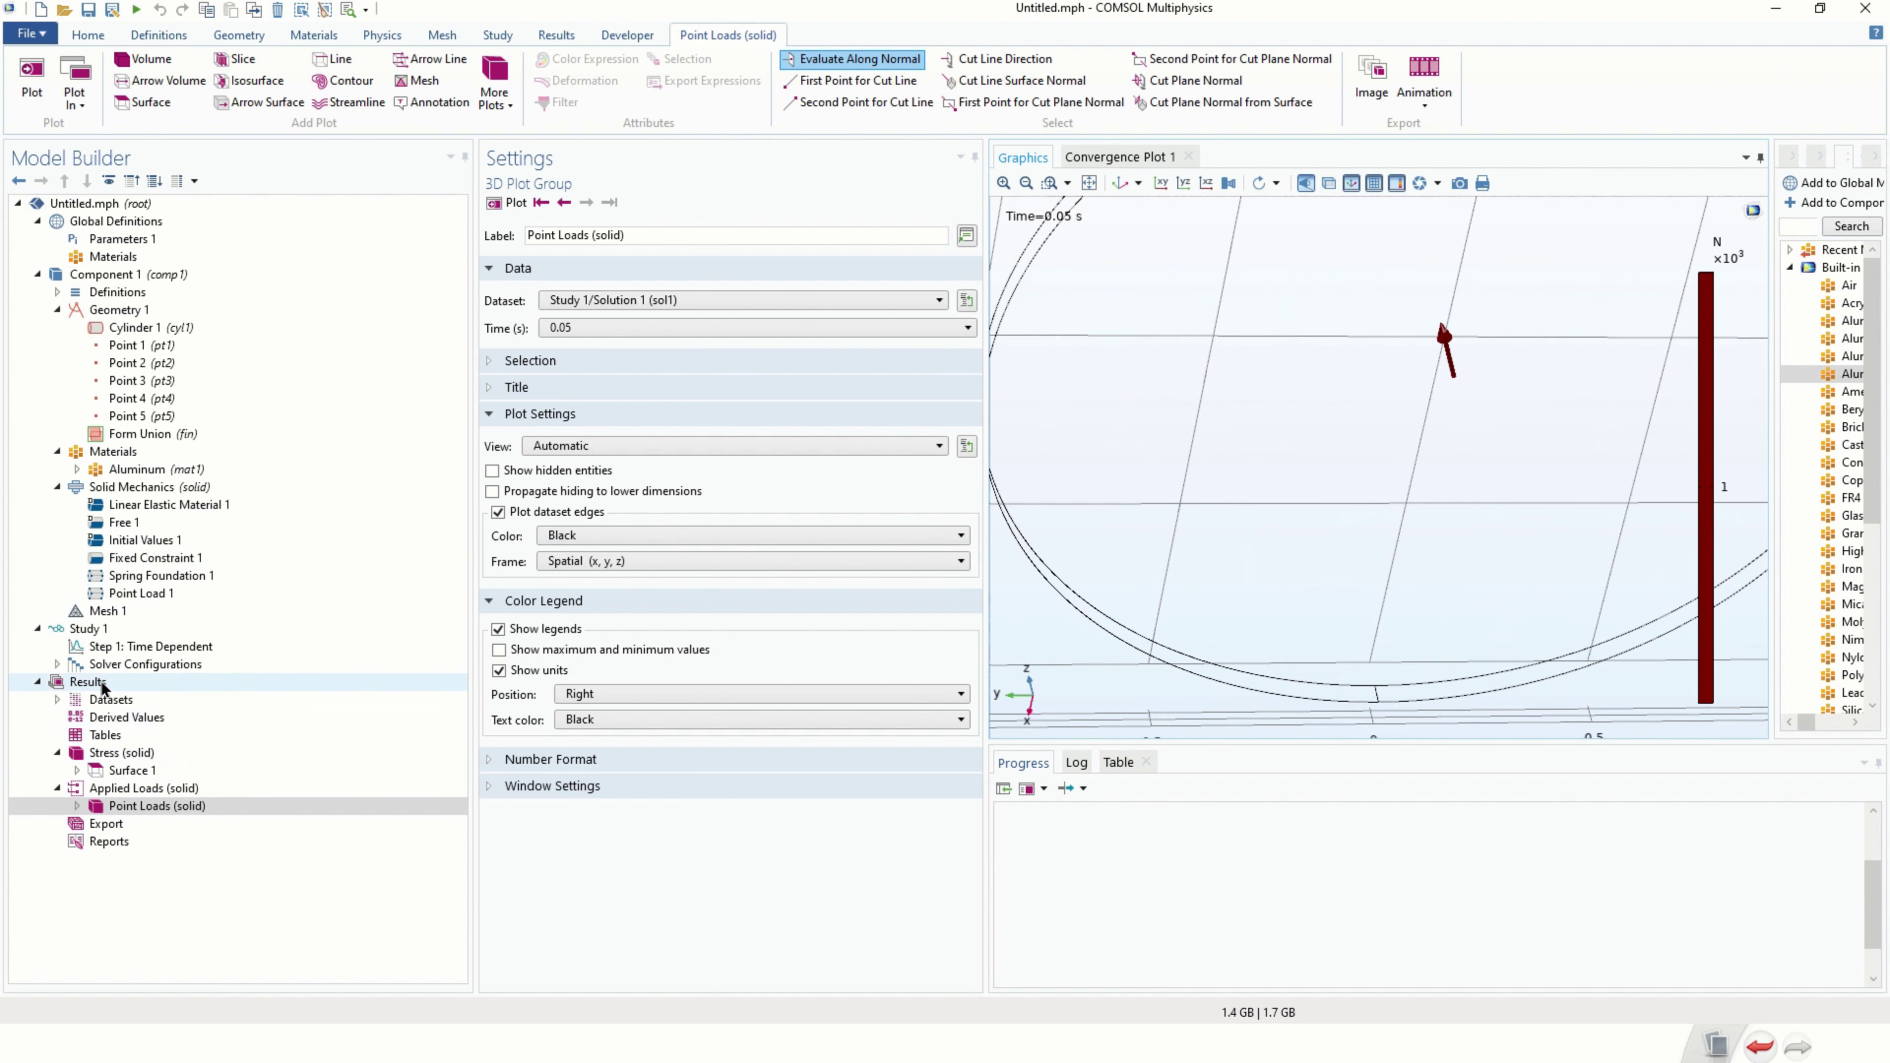
pyautogui.rightClick(99, 691)
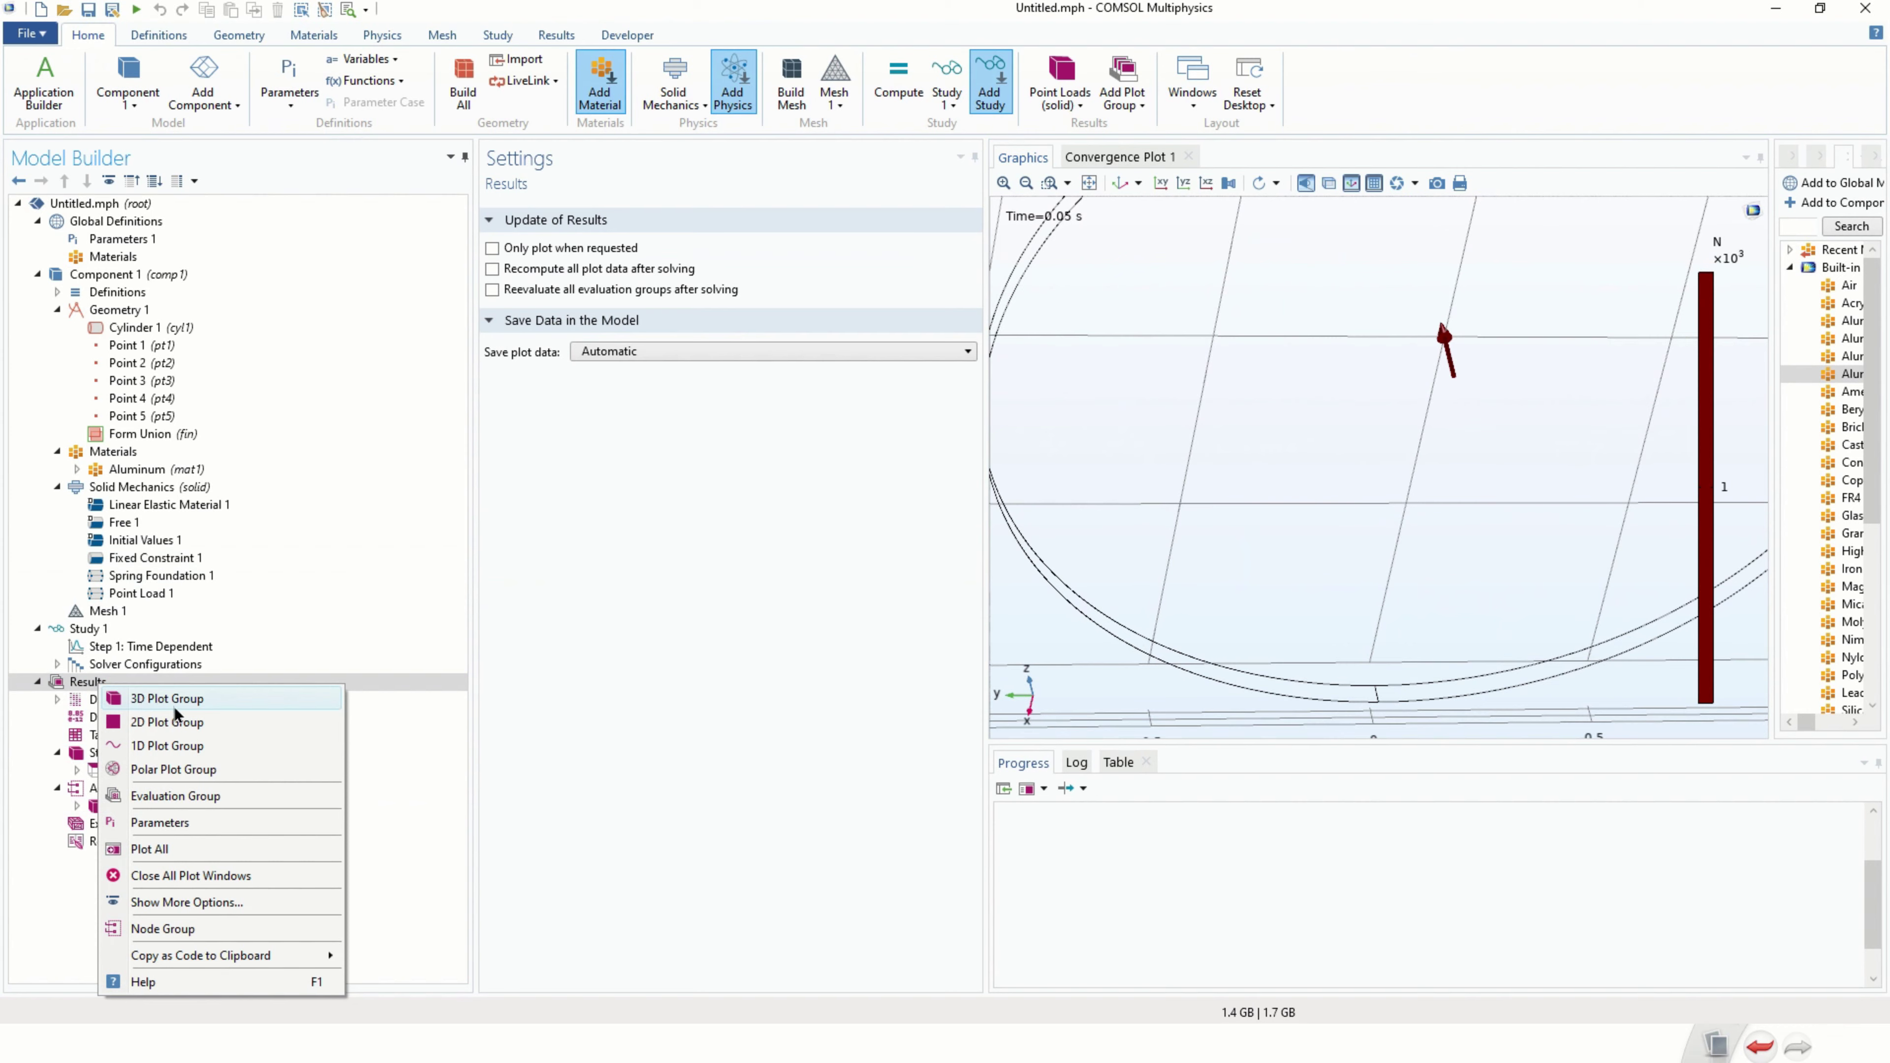
pyautogui.click(185, 699)
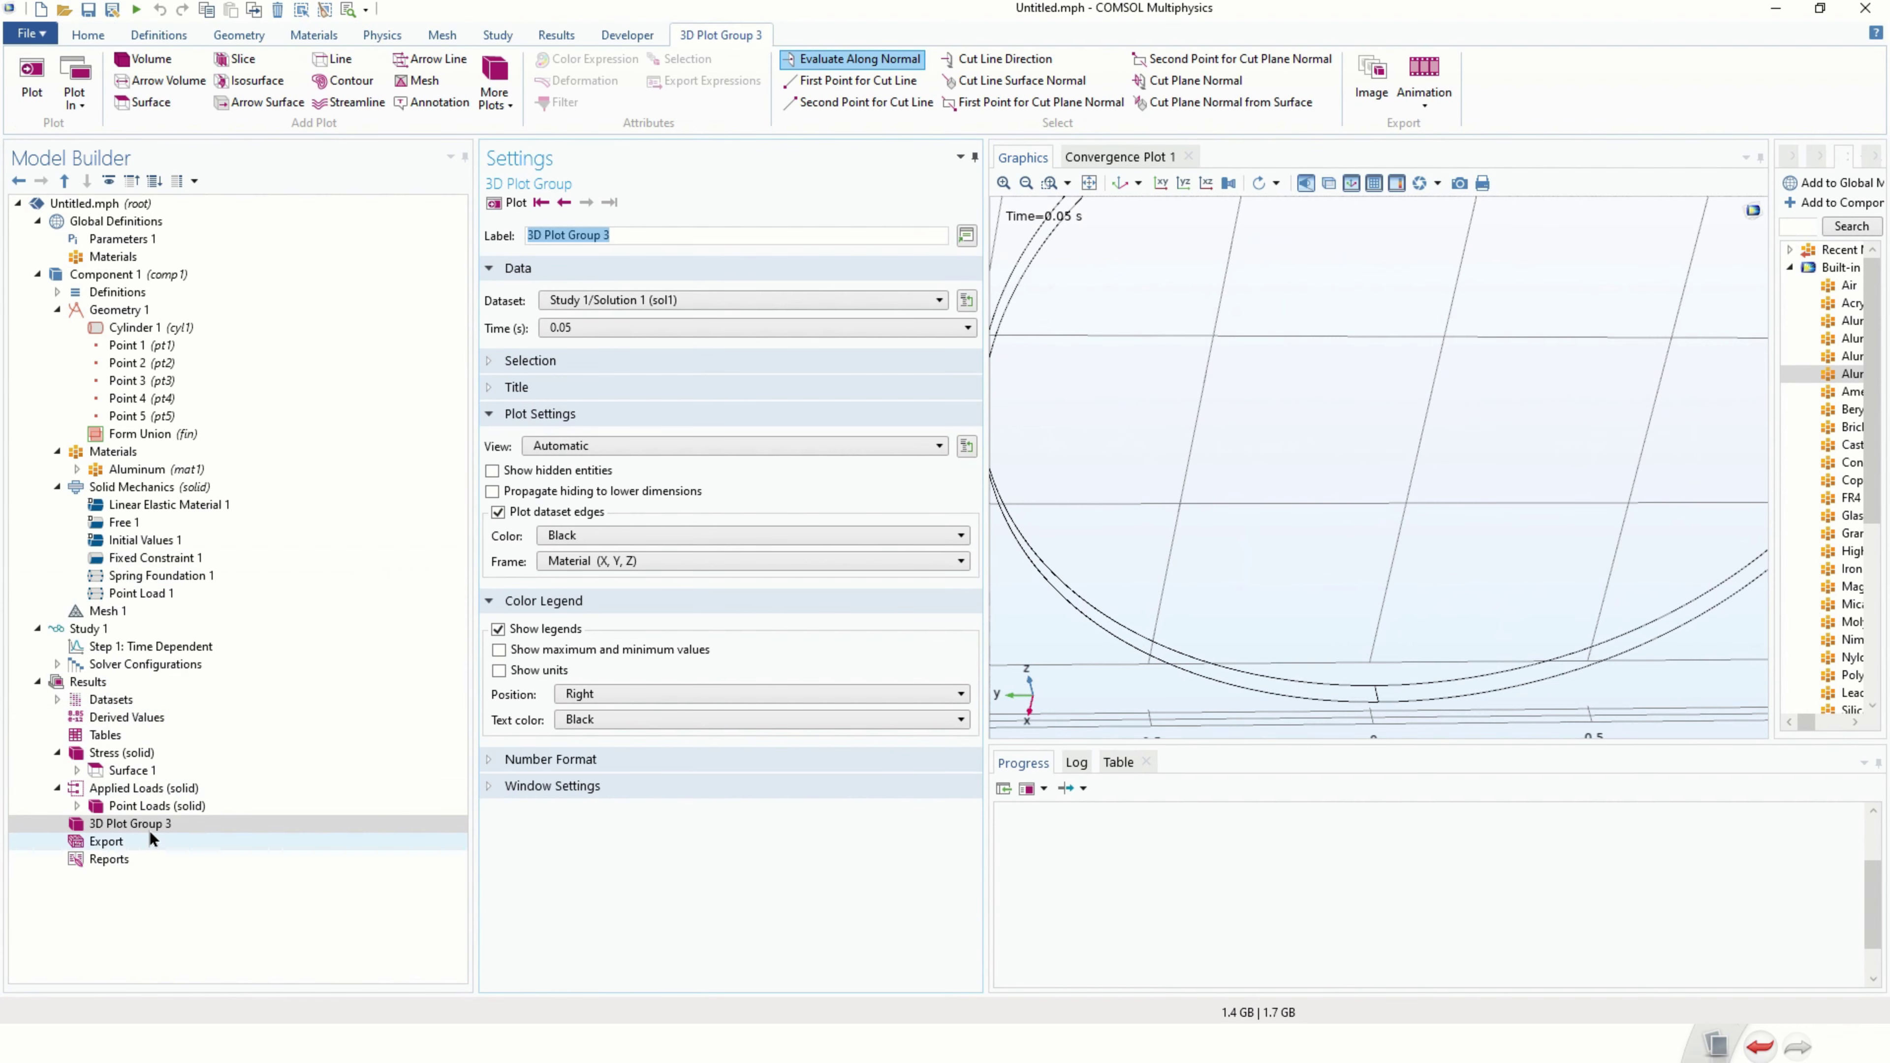
pyautogui.rightClick(139, 824)
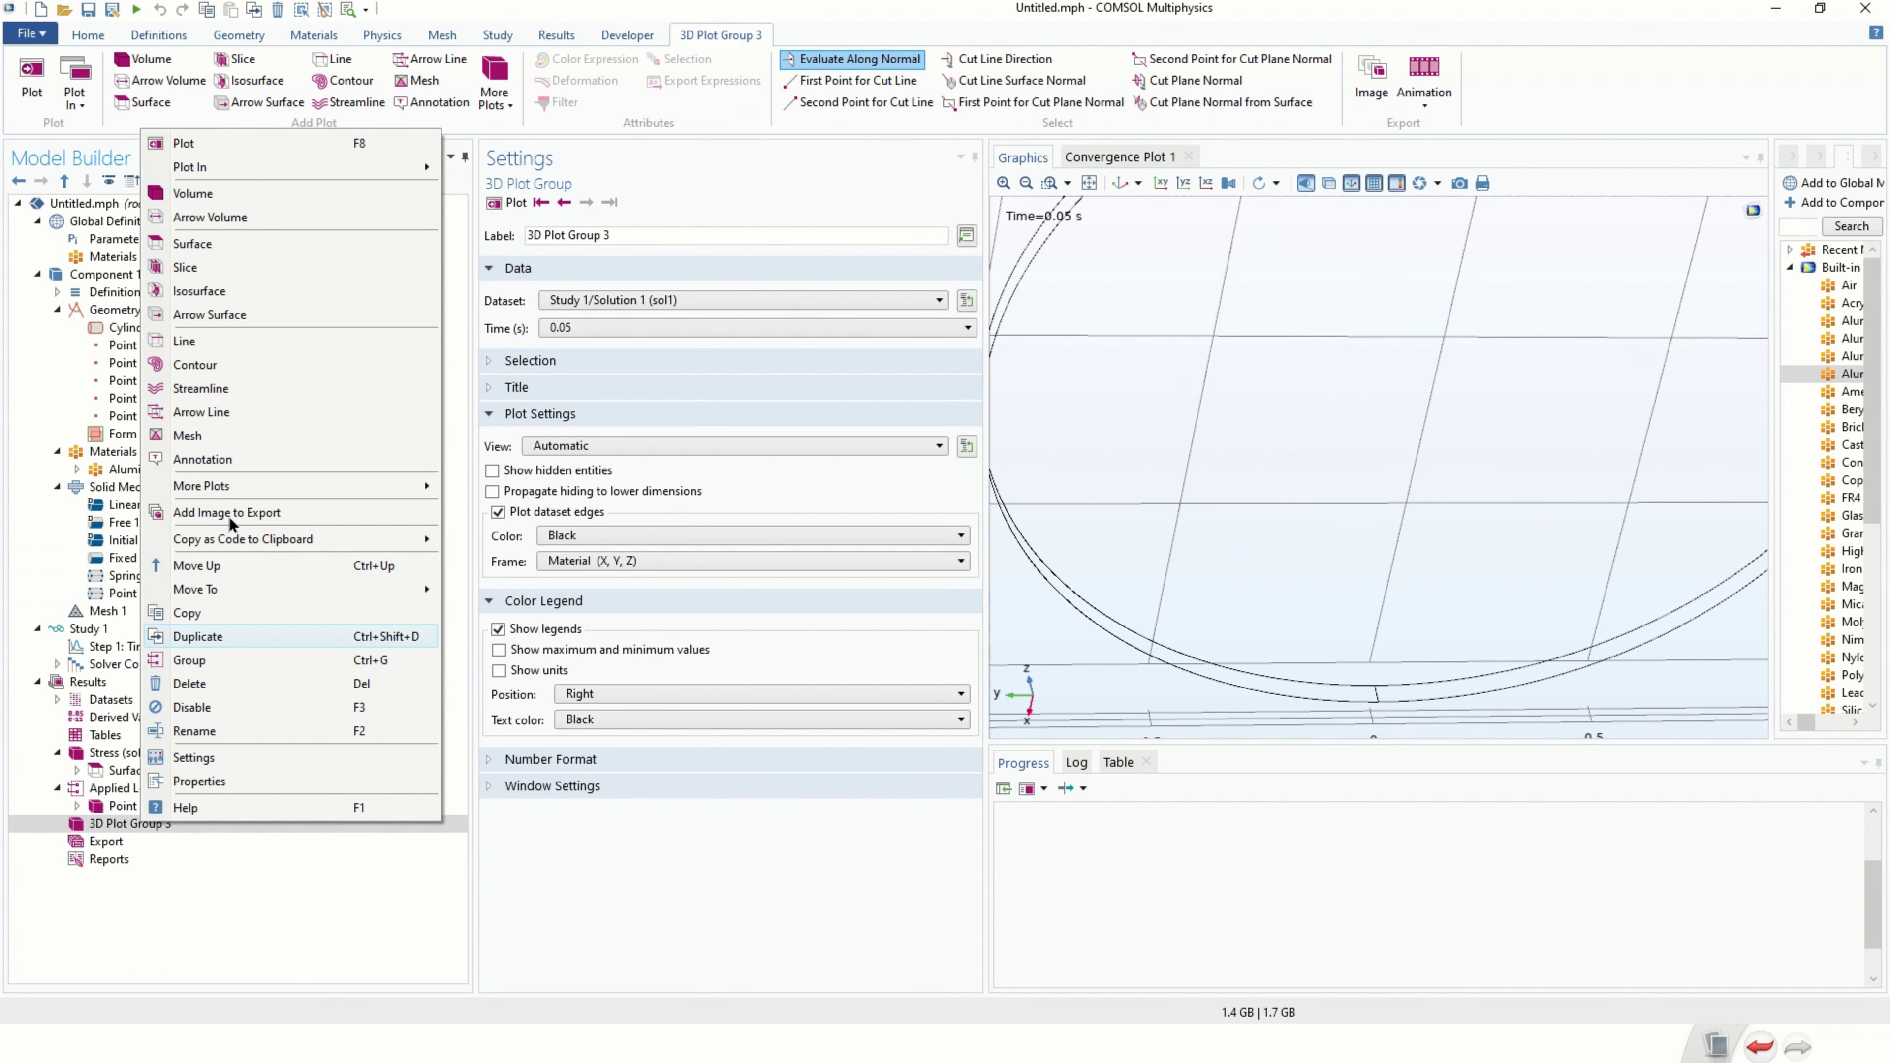
pyautogui.click(253, 245)
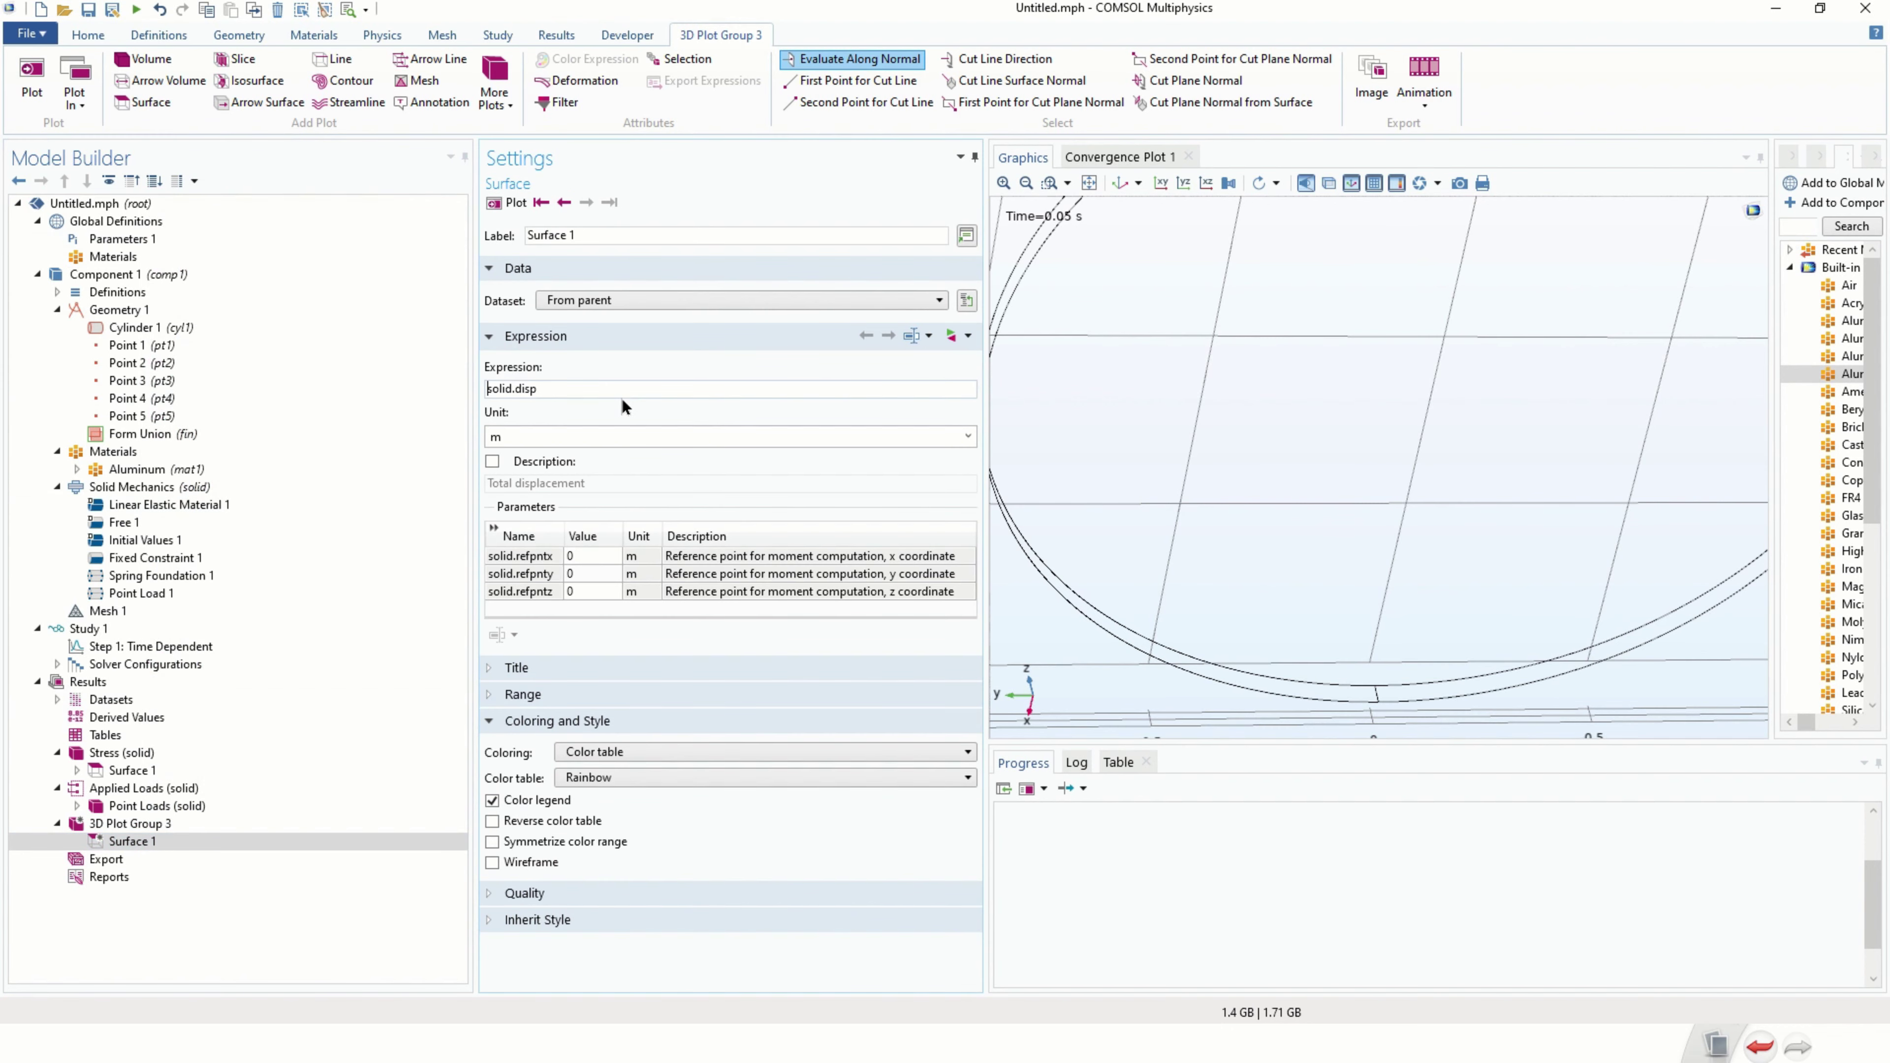
# Set the surface plot's expression to w, the displacement field's Z component, and plot it on the disk.
pyautogui.moveTo(570, 393); pyautogui.dragTo(483, 396)
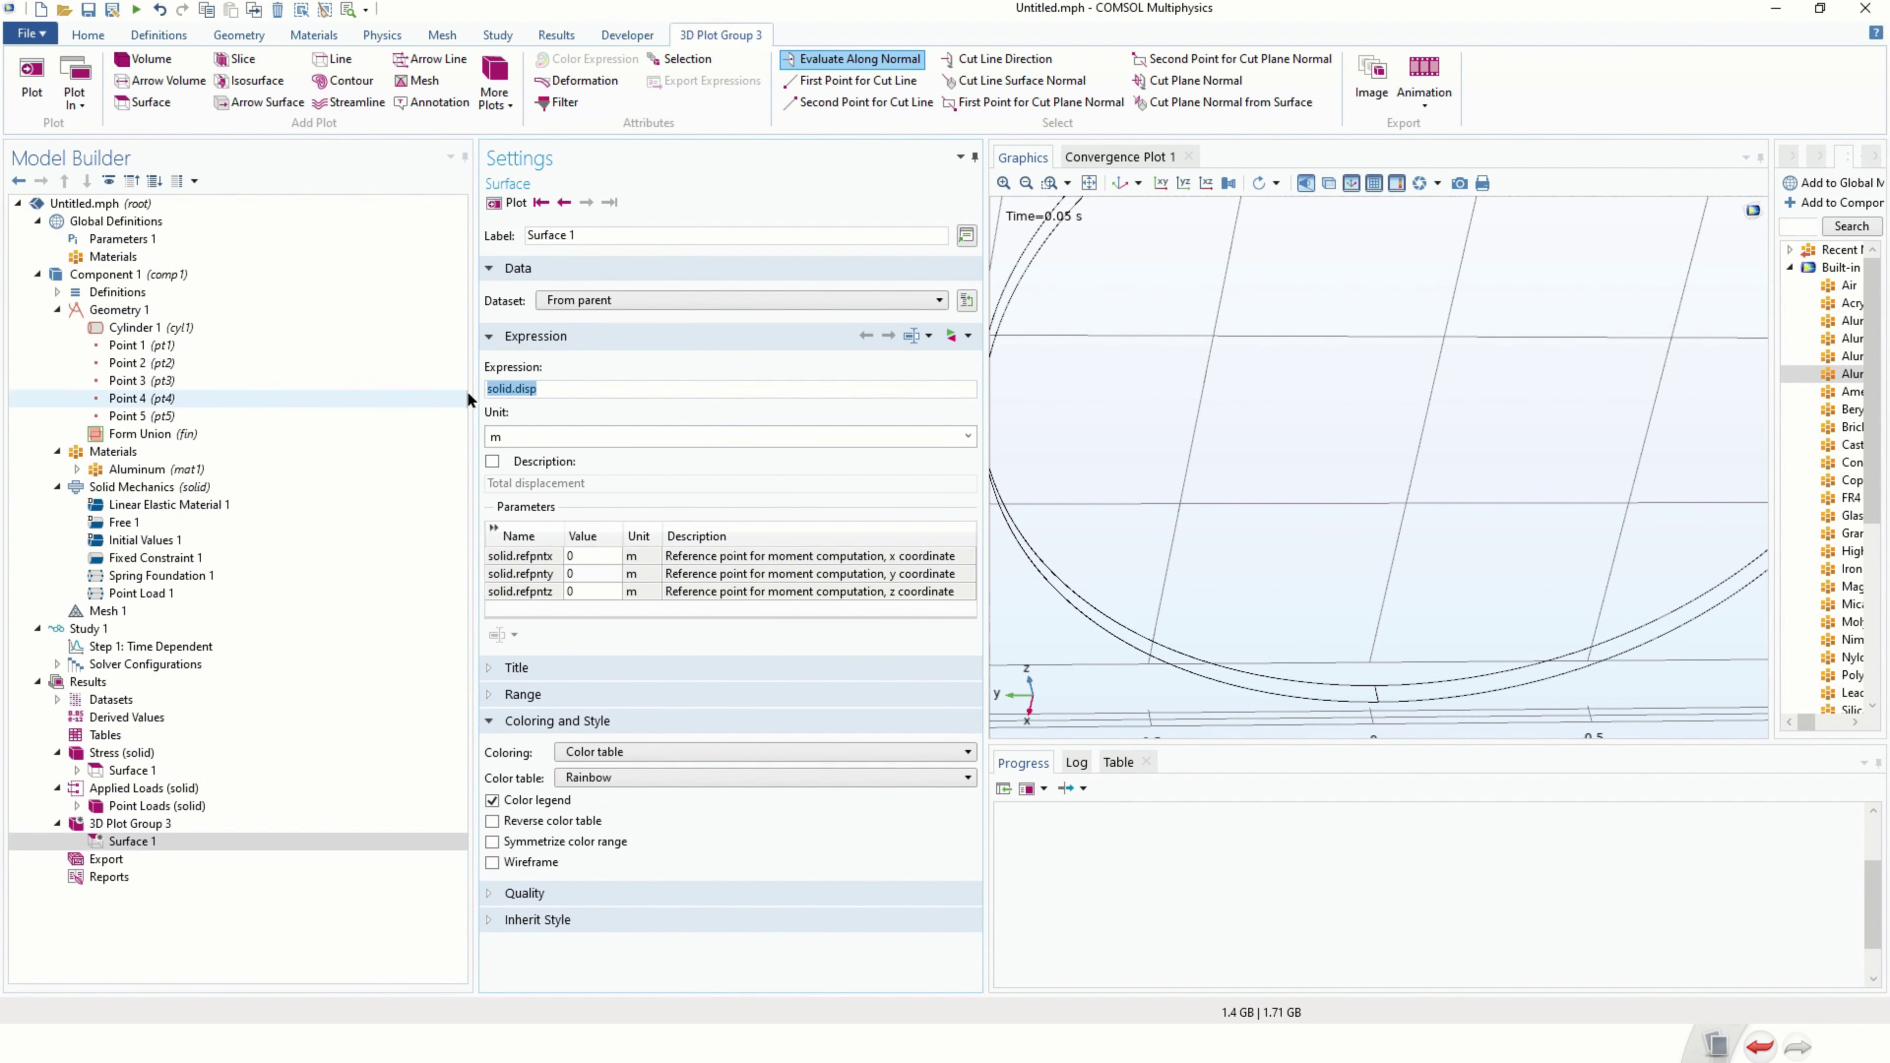
pyautogui.click(965, 338)
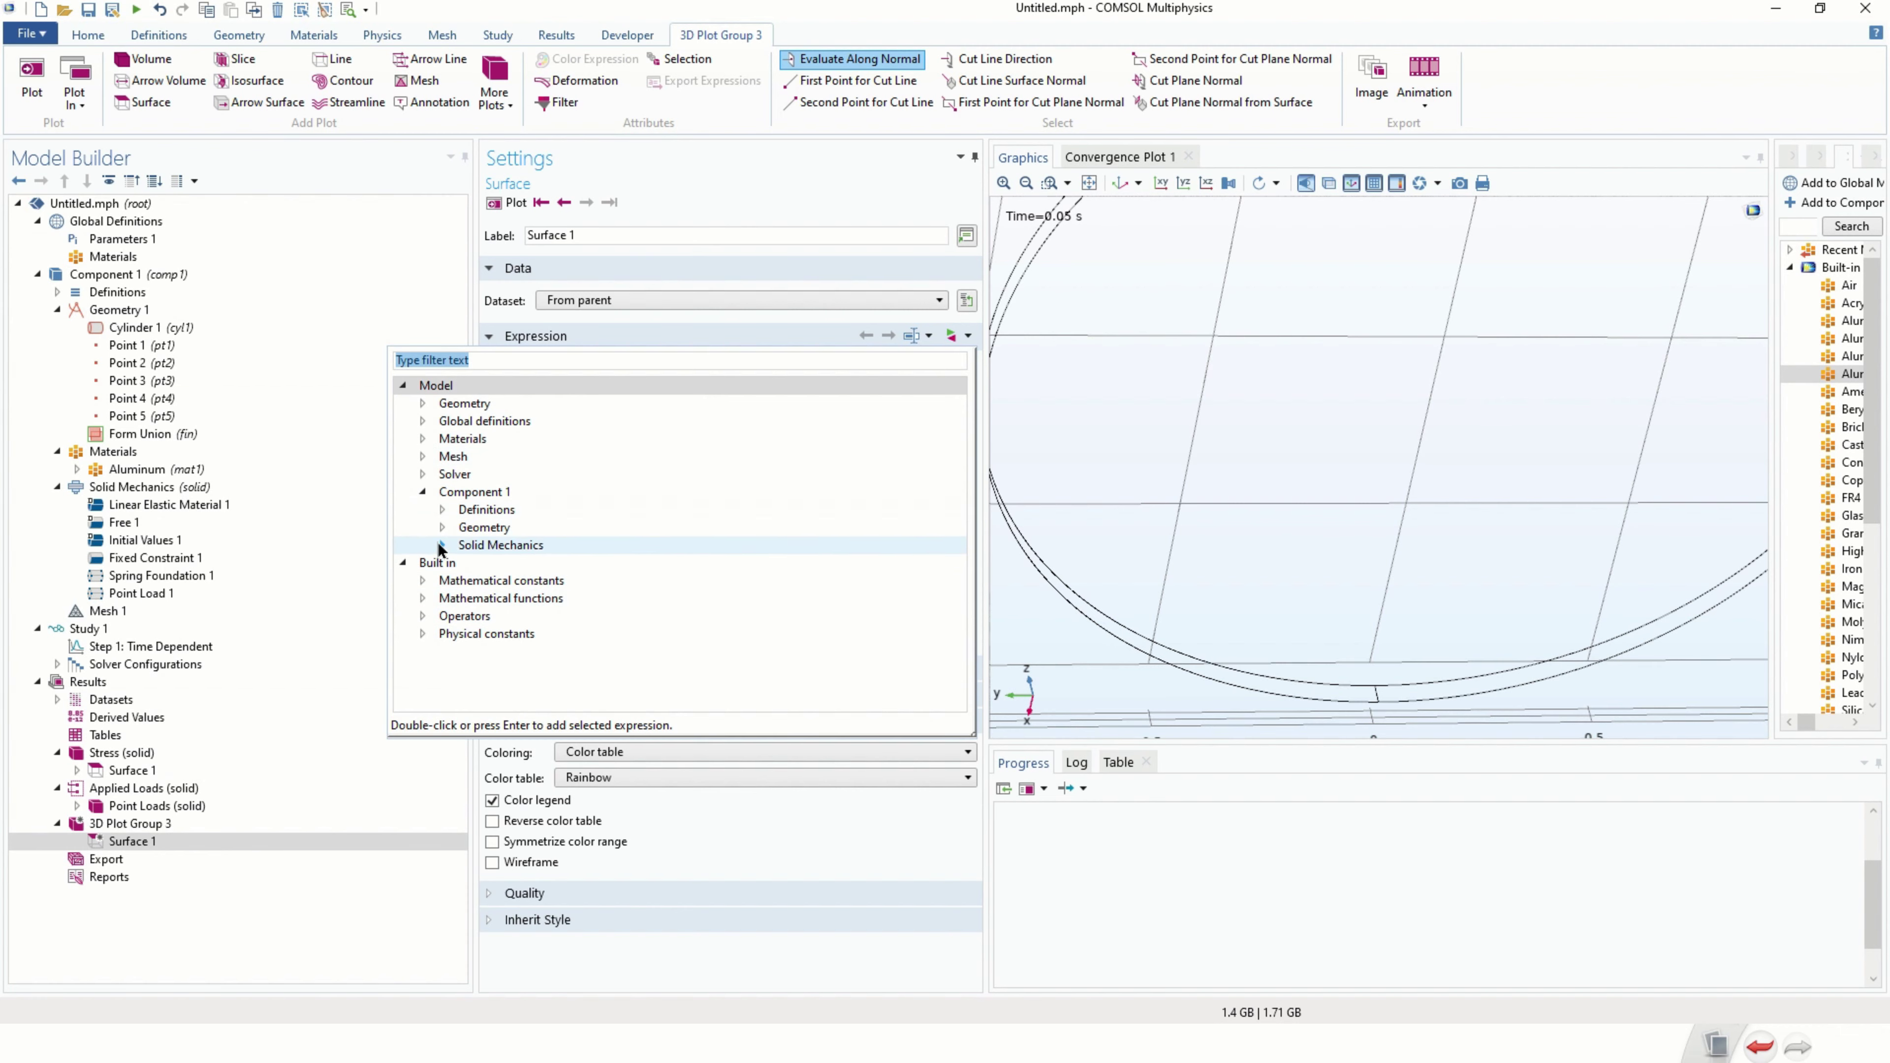
pyautogui.click(442, 545)
pyautogui.click(460, 598)
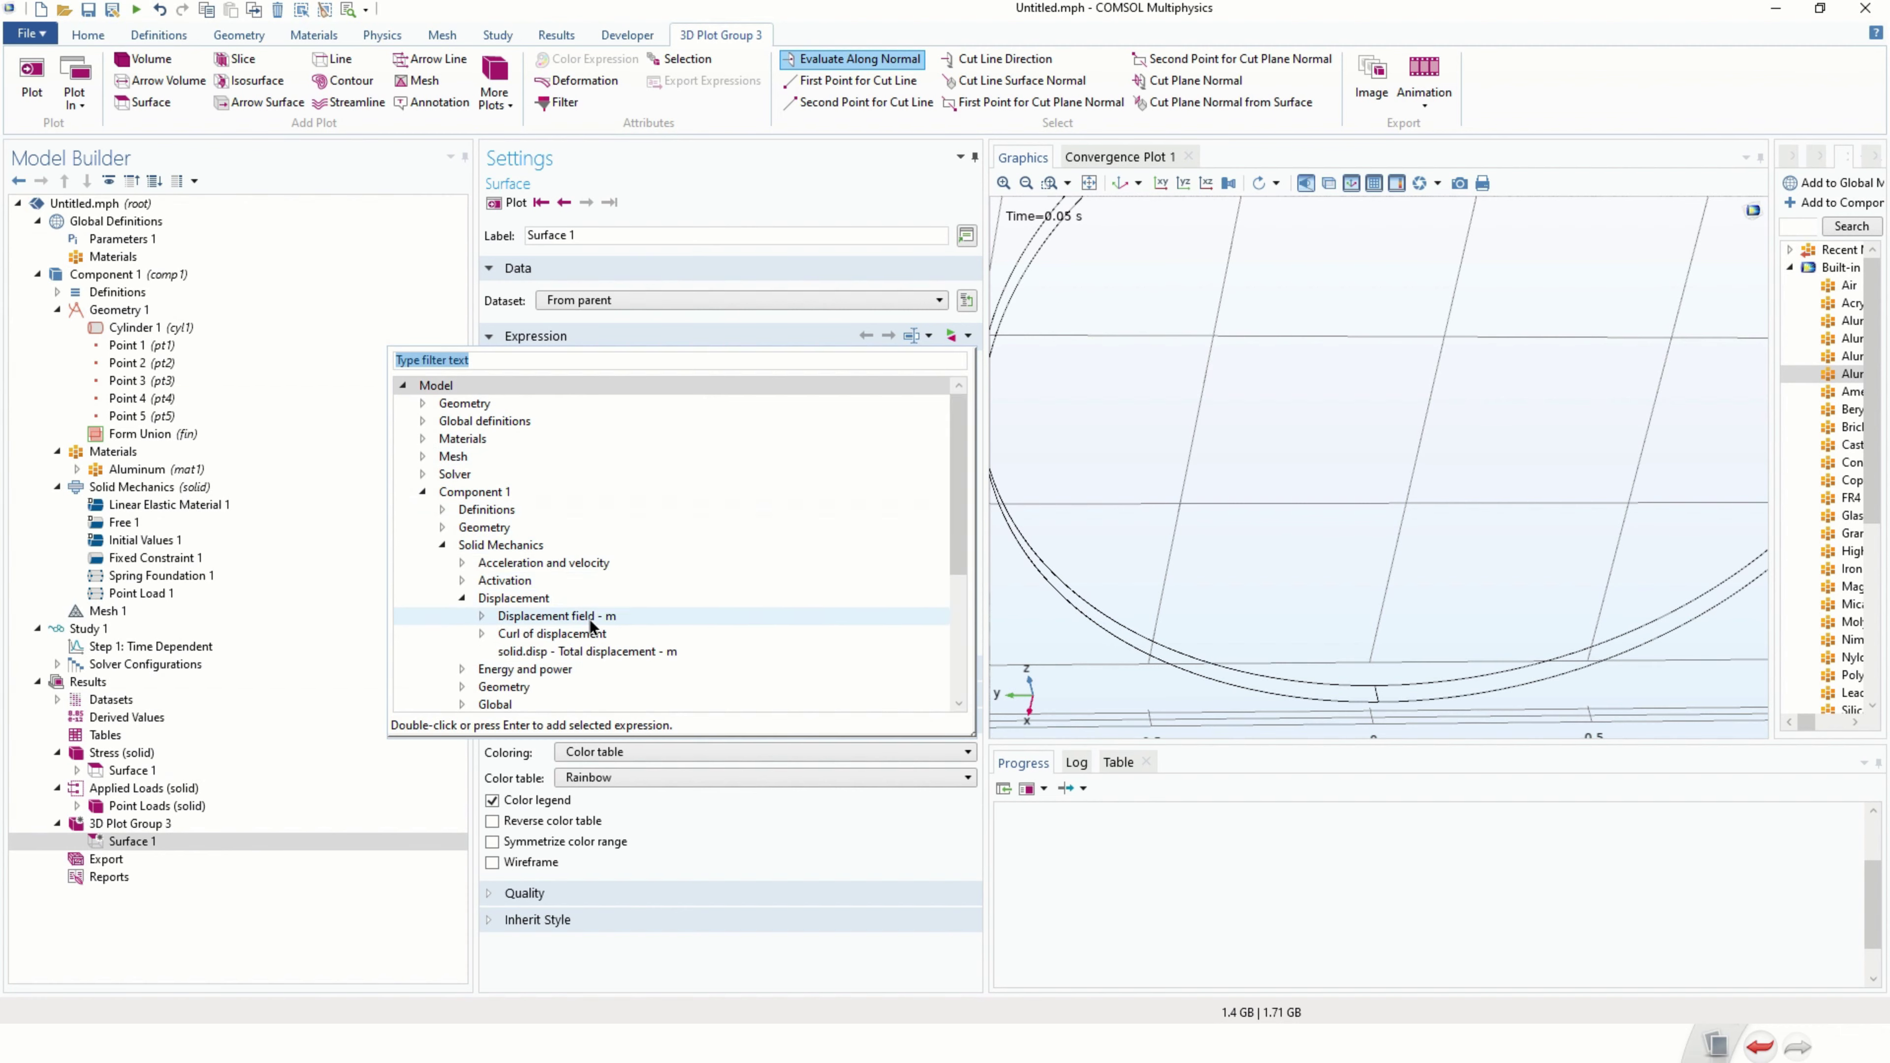
pyautogui.click(619, 651)
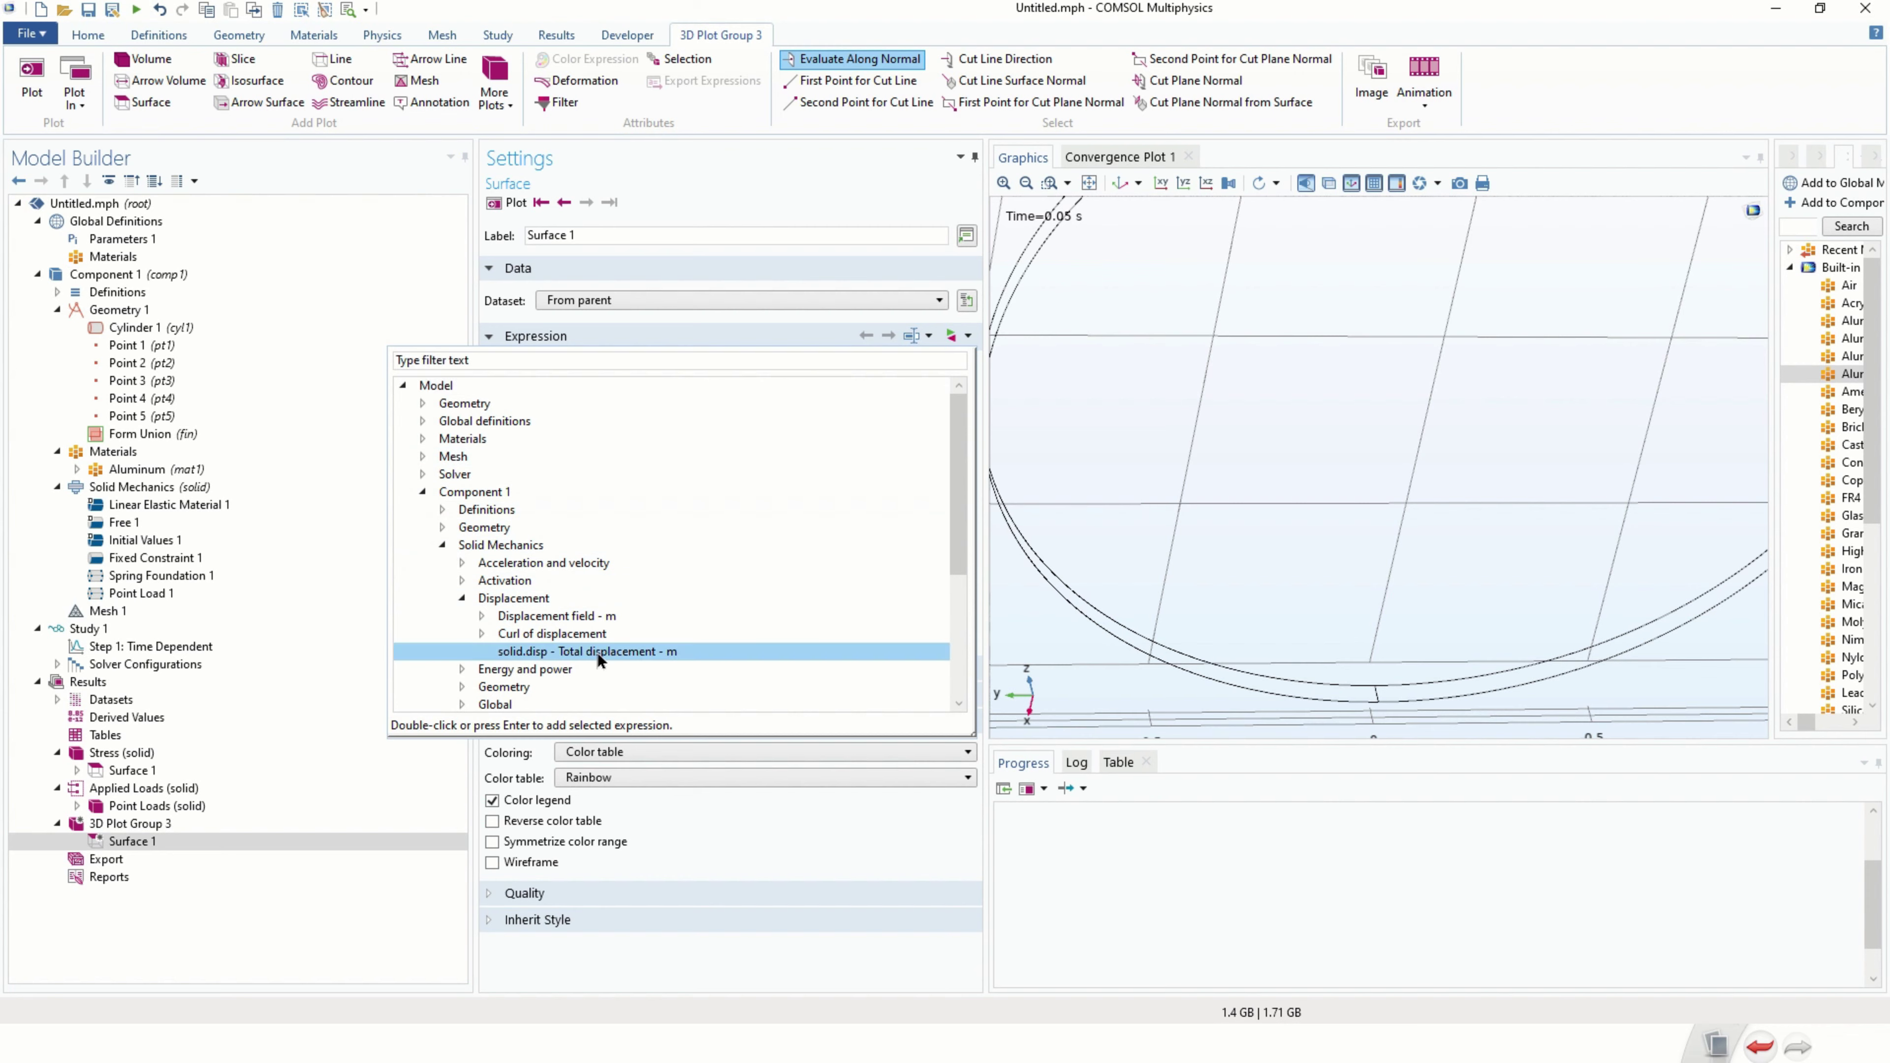
pyautogui.click(480, 617)
pyautogui.doubleClick(634, 668)
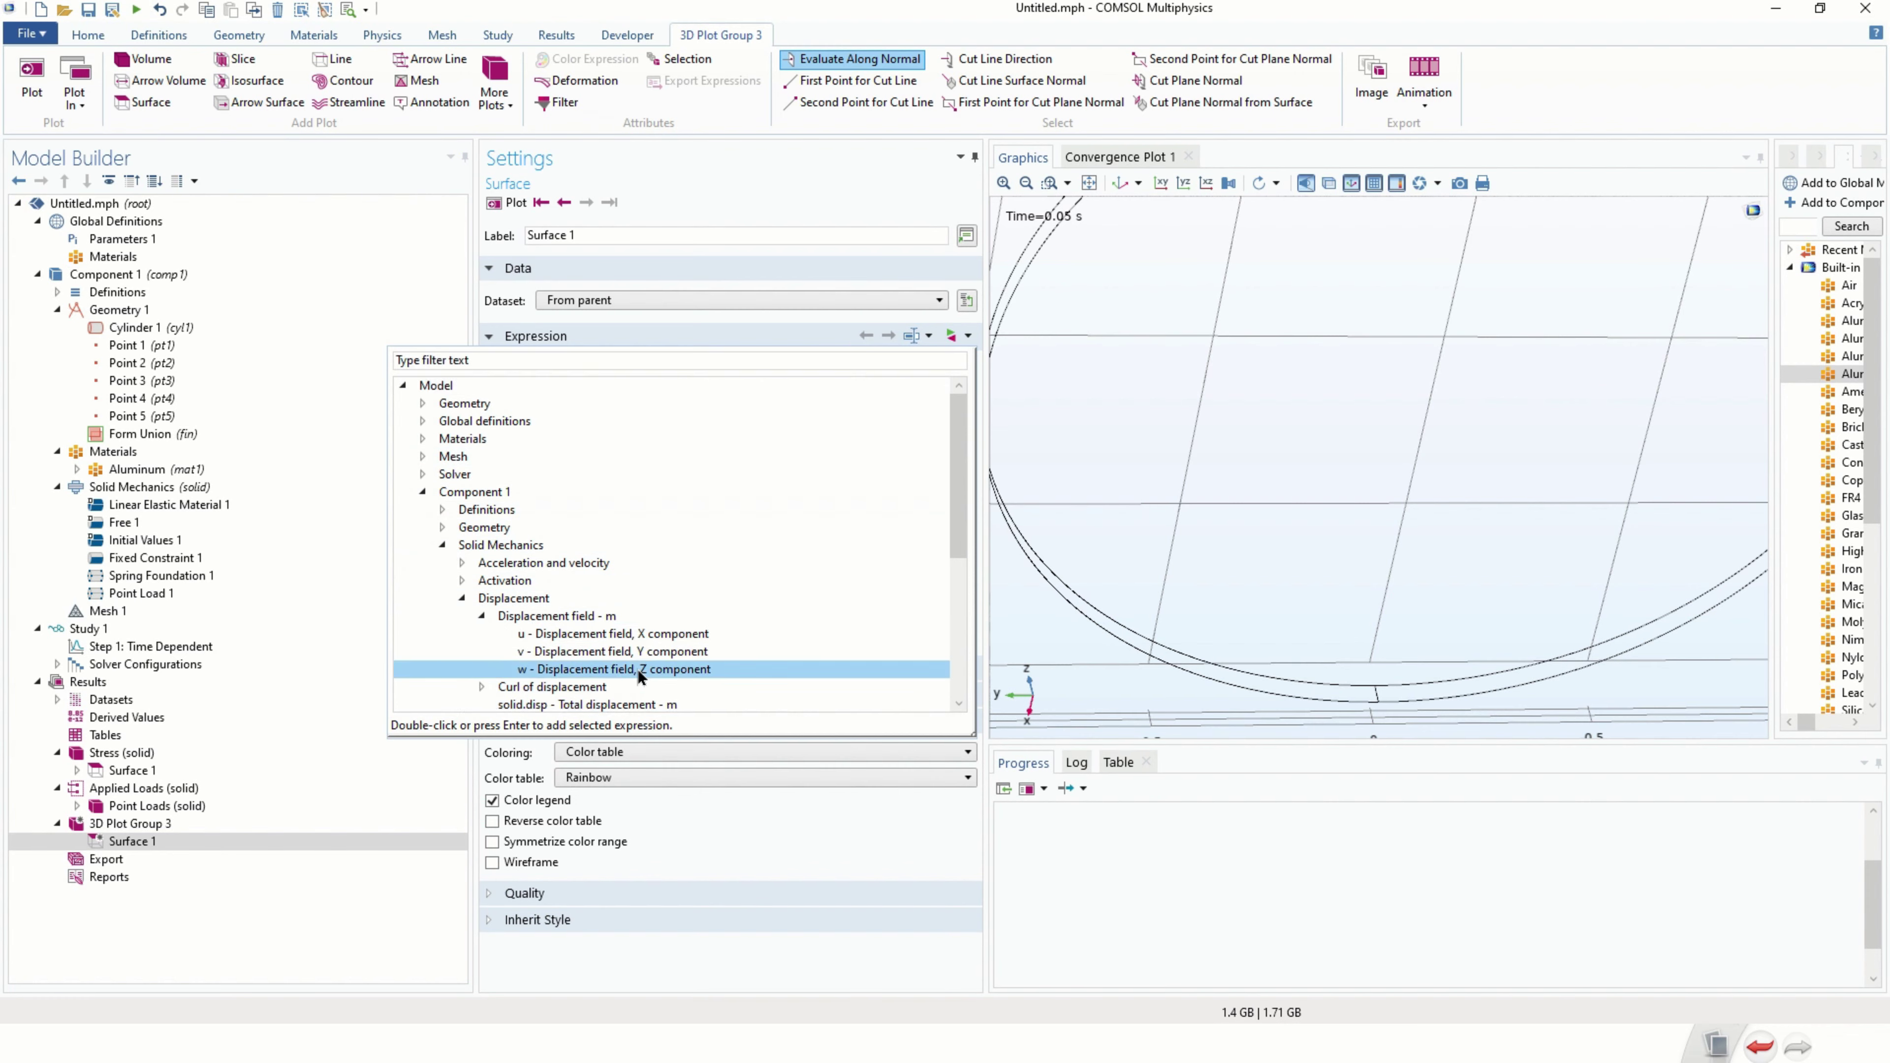
pyautogui.click(515, 204)
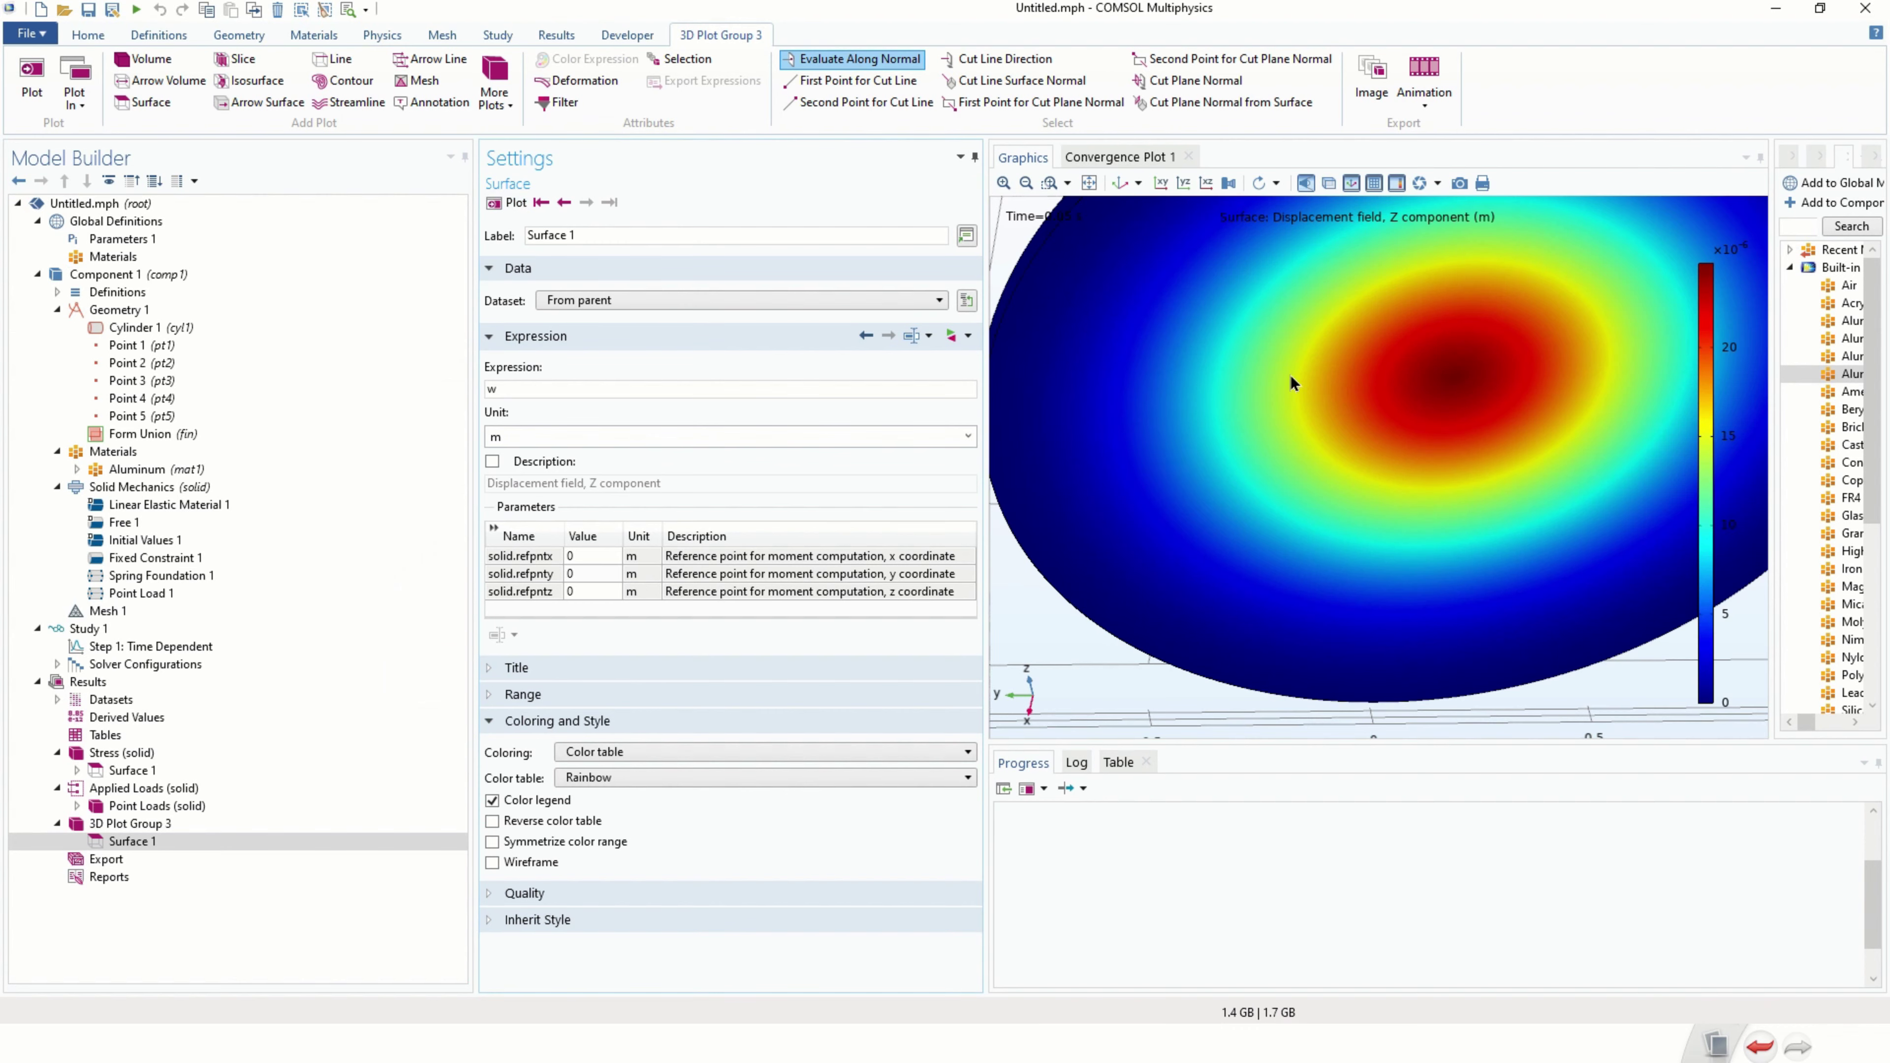
pyautogui.moveTo(1414, 454); pyautogui.dragTo(1358, 402)
pyautogui.scroll(3, 1290, 311)
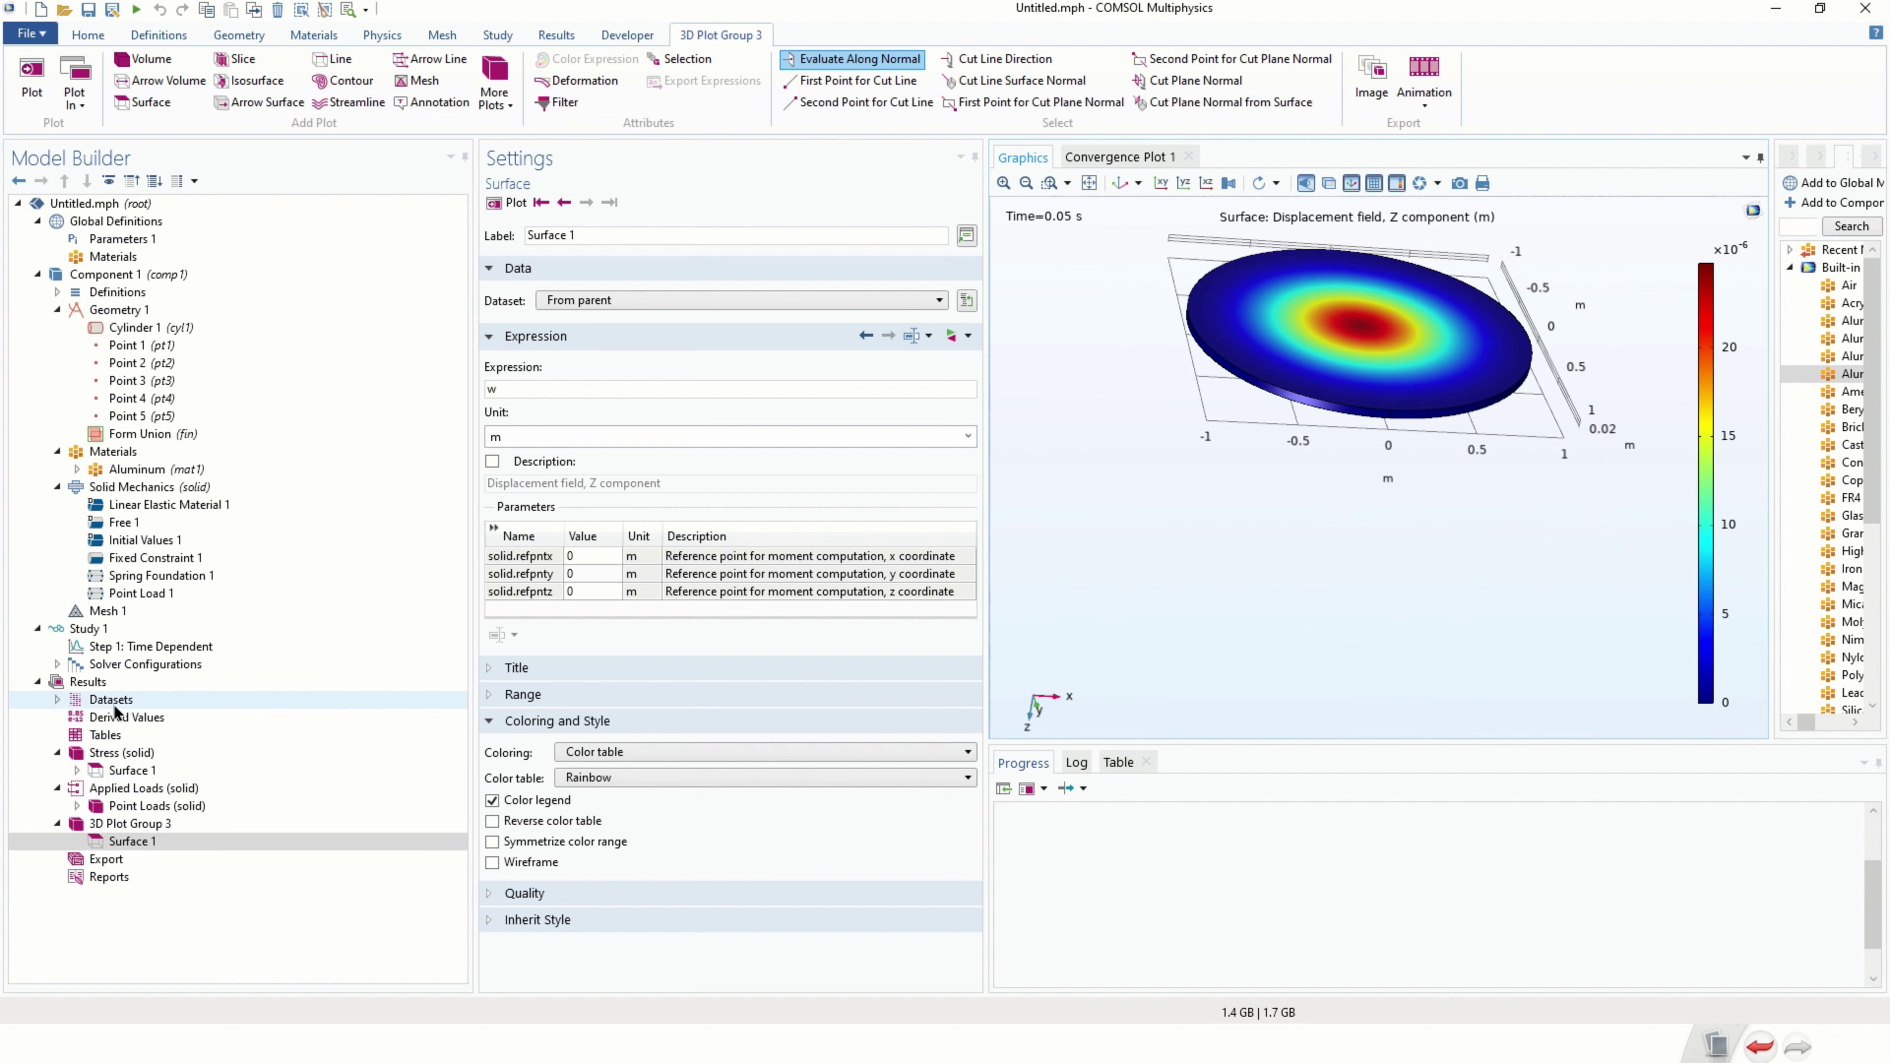
# Add a 1D Plot Group to Results and give it a Point Graph.
pyautogui.click(100, 685)
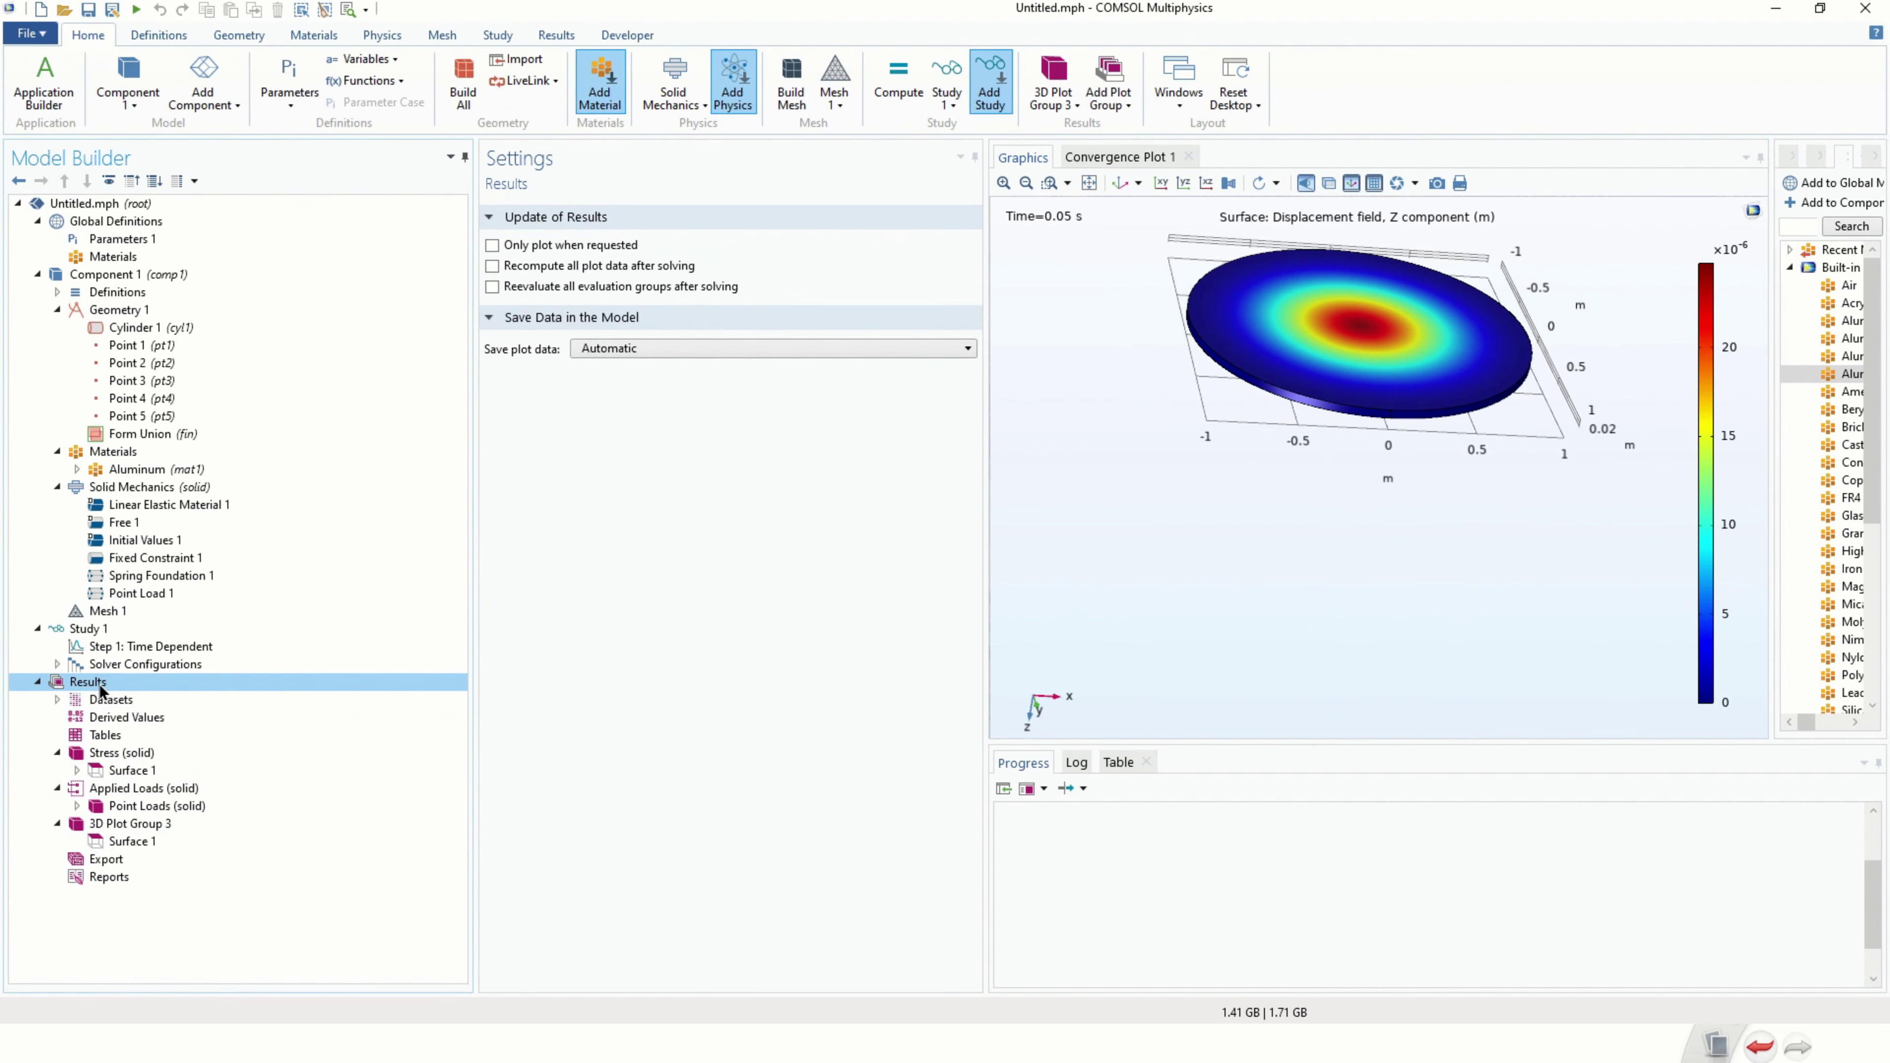
pyautogui.rightClick(100, 687)
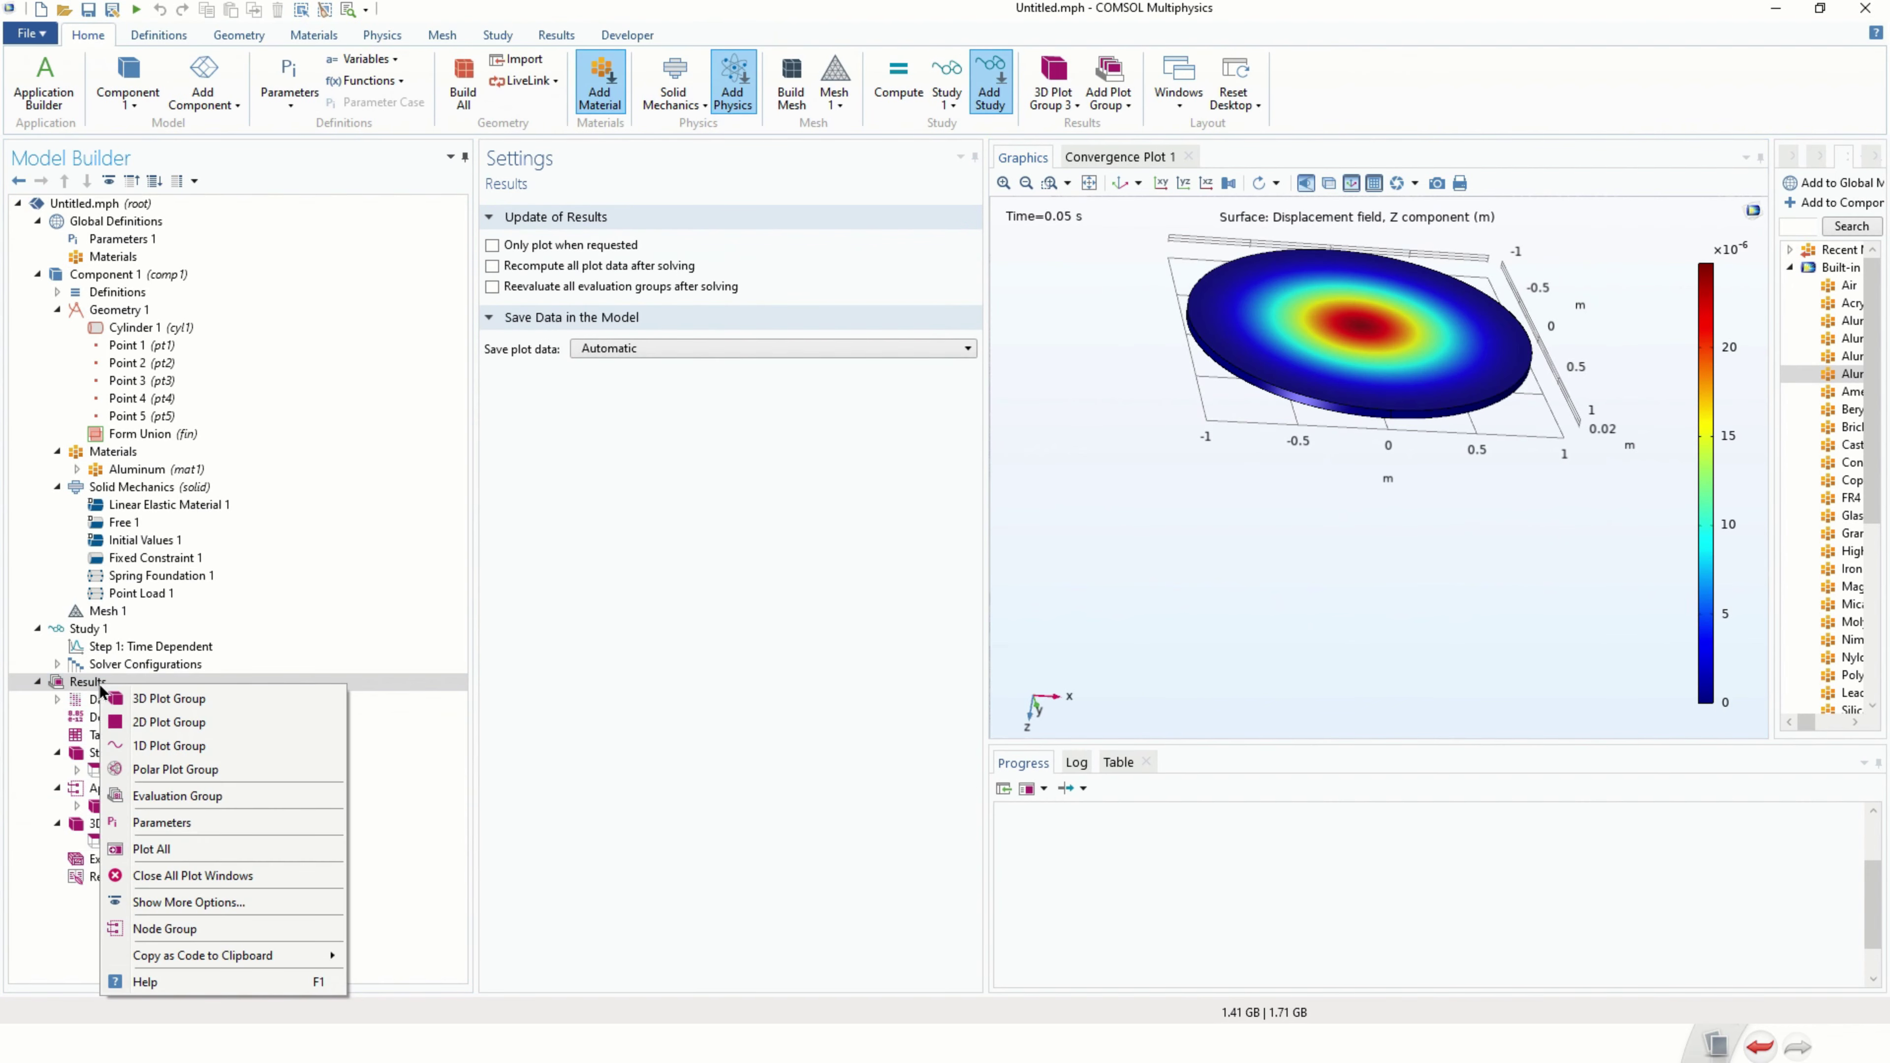
pyautogui.click(193, 748)
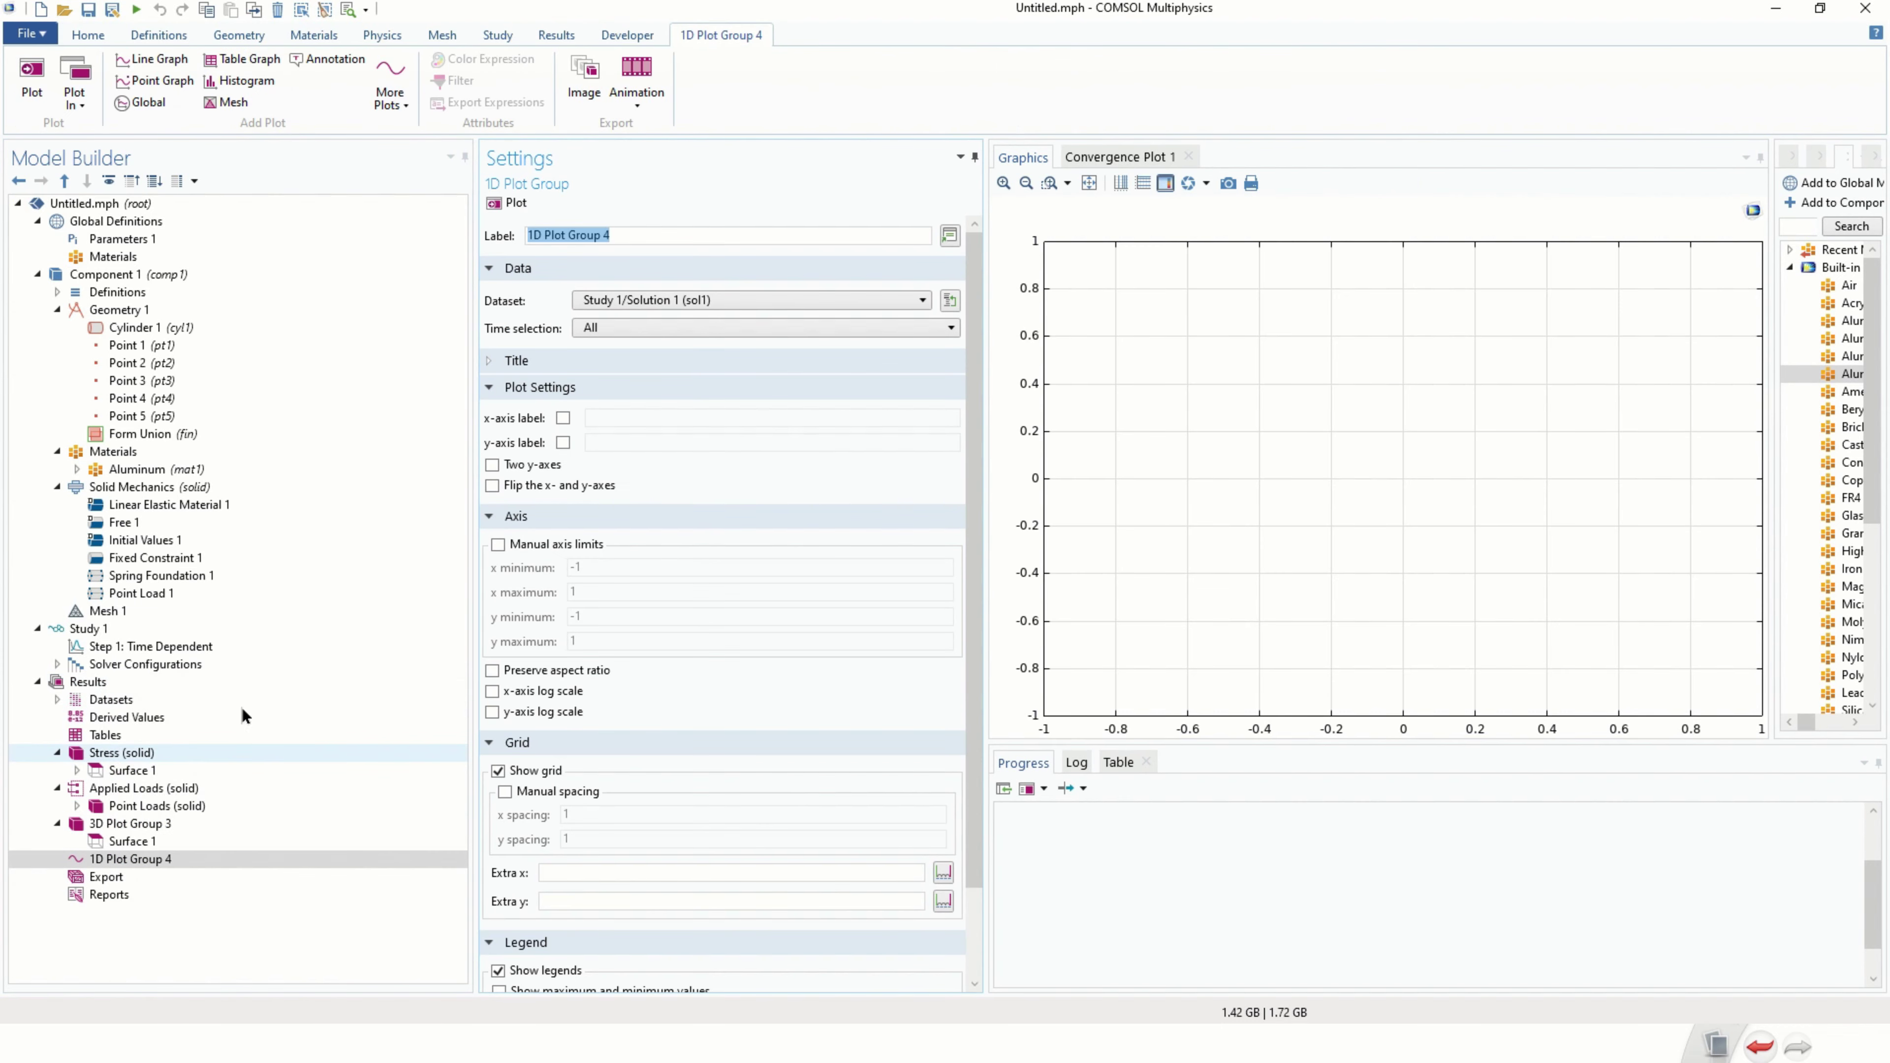
pyautogui.click(169, 858)
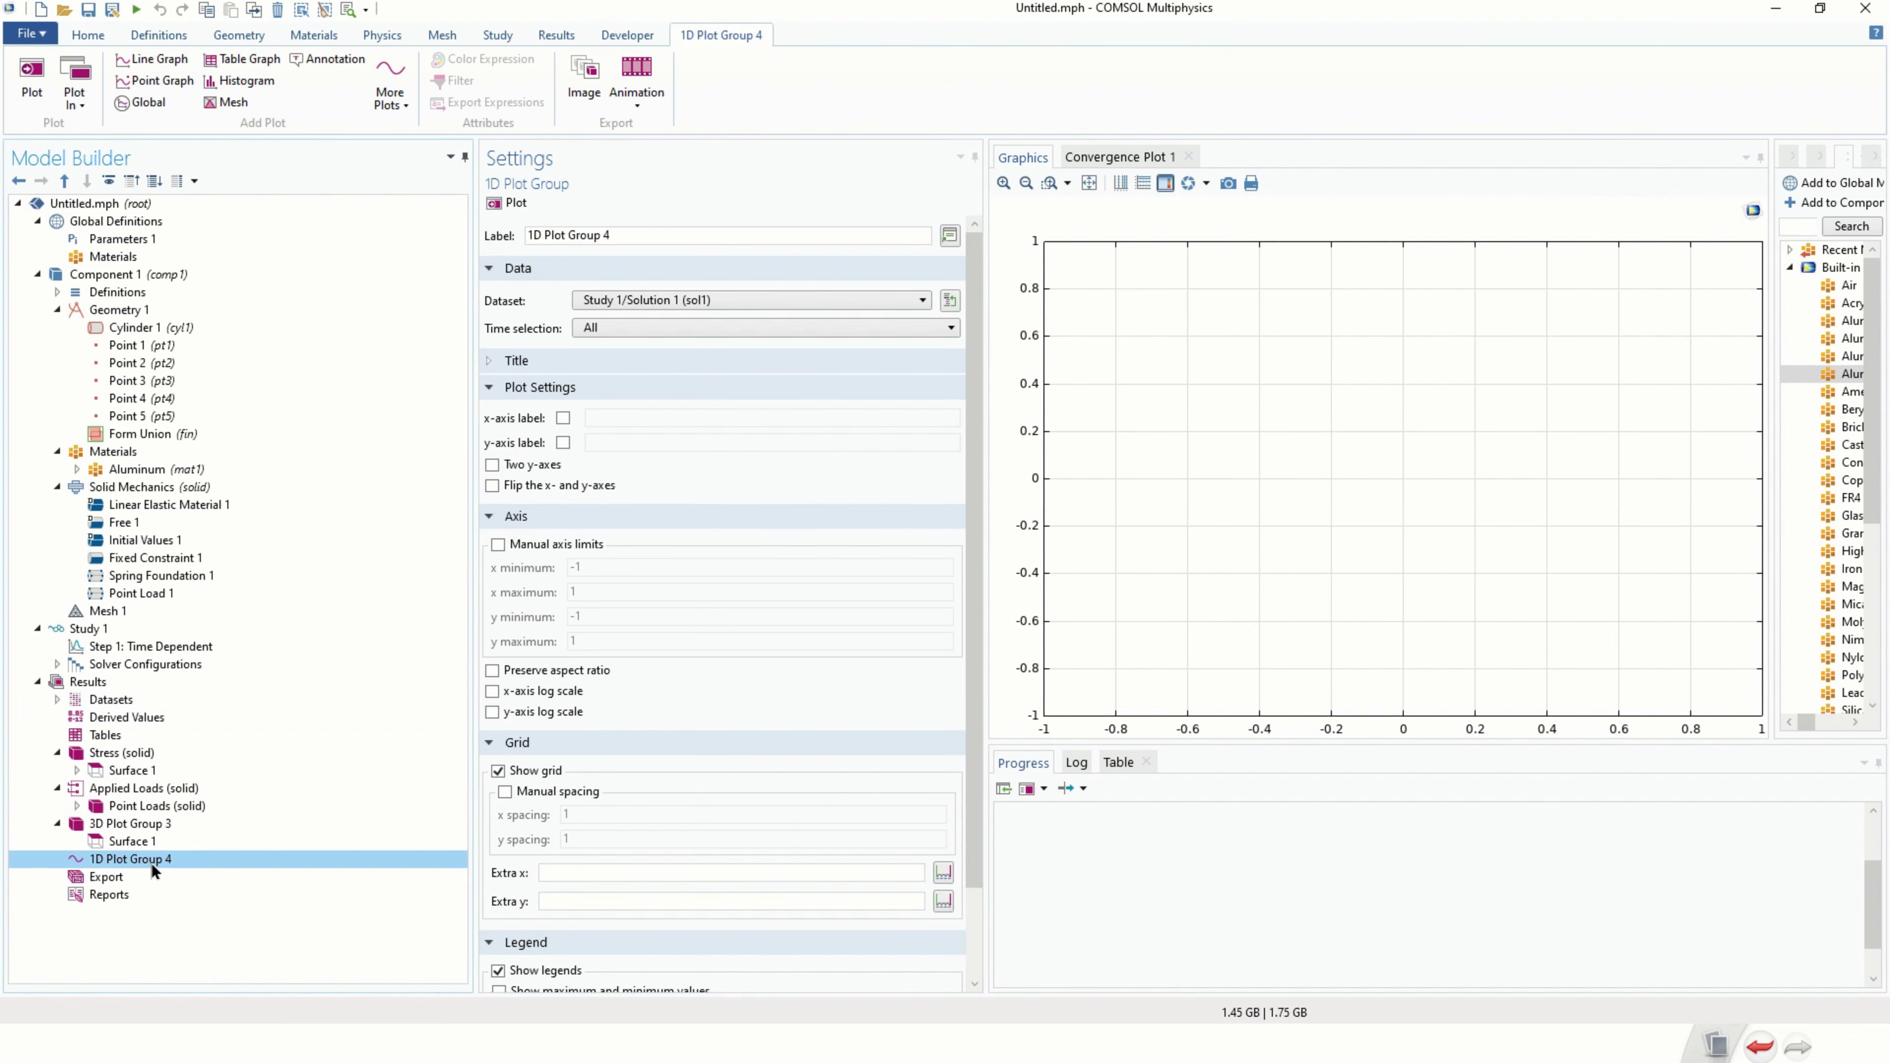
pyautogui.rightClick(150, 862)
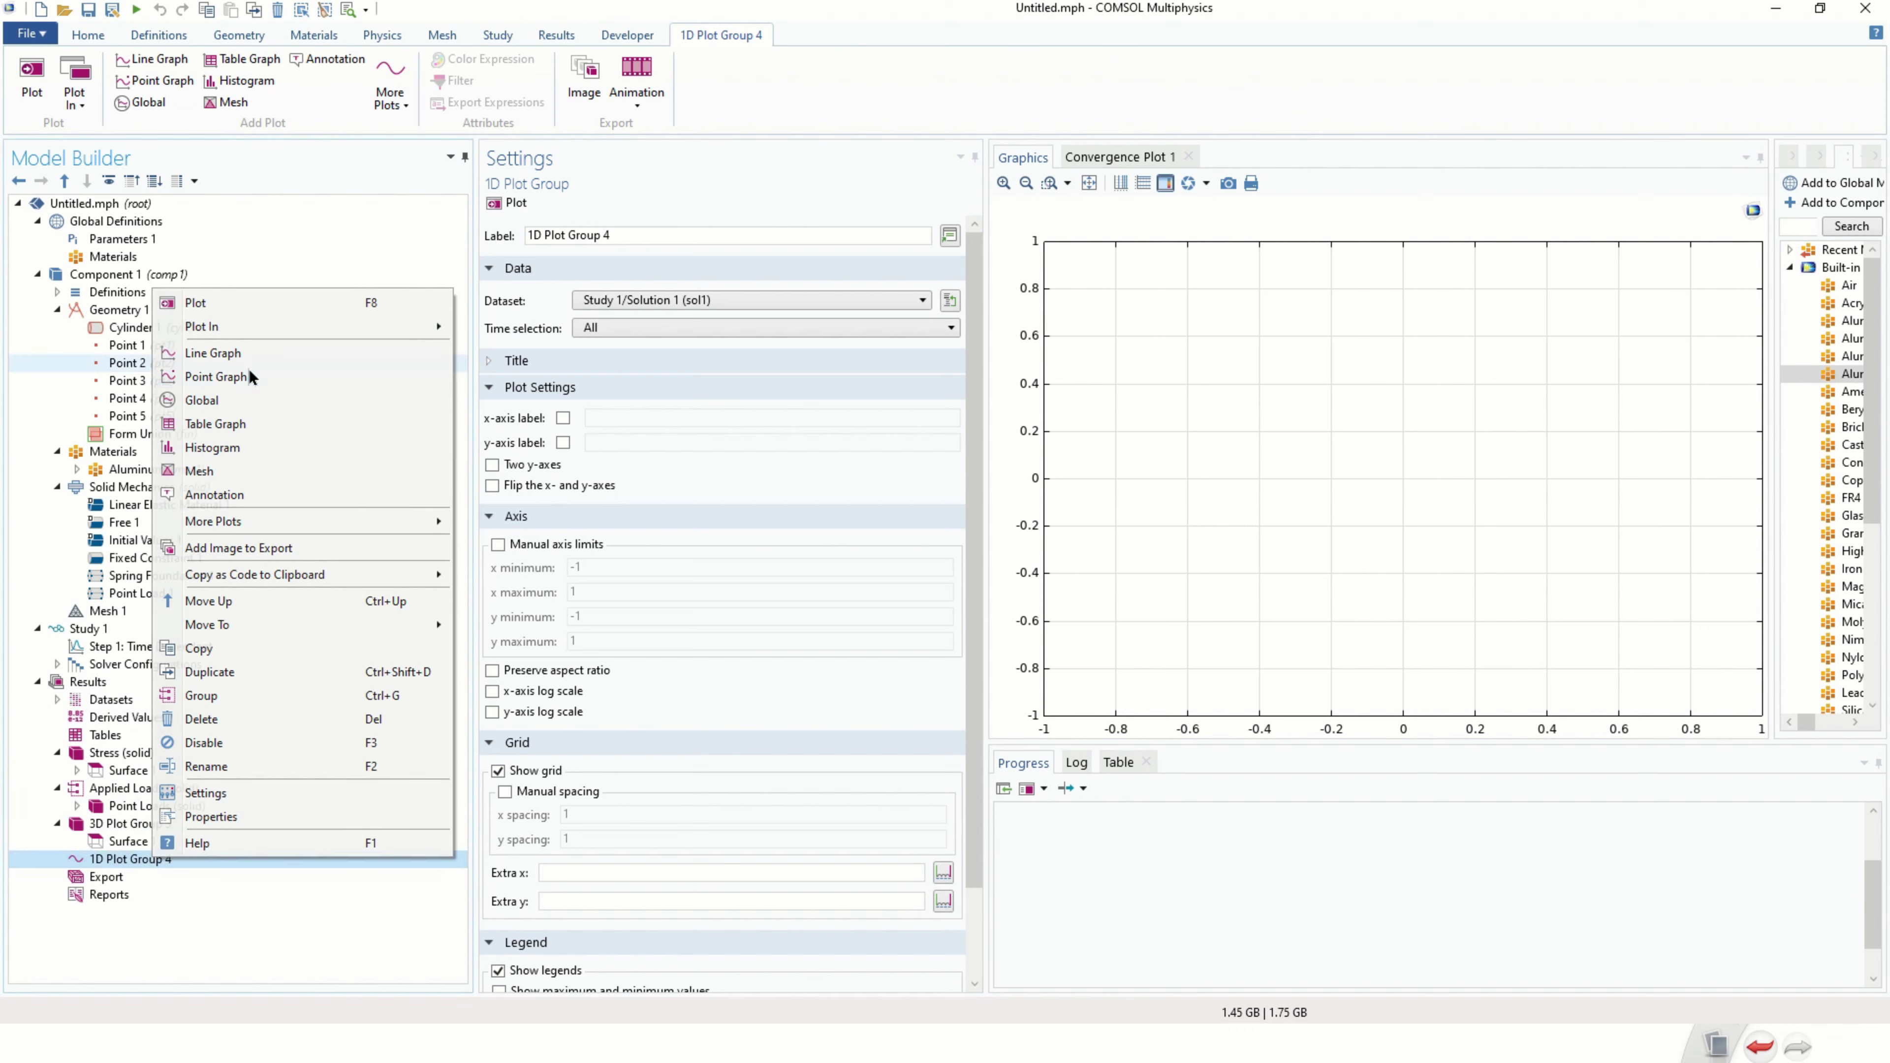
pyautogui.click(249, 370)
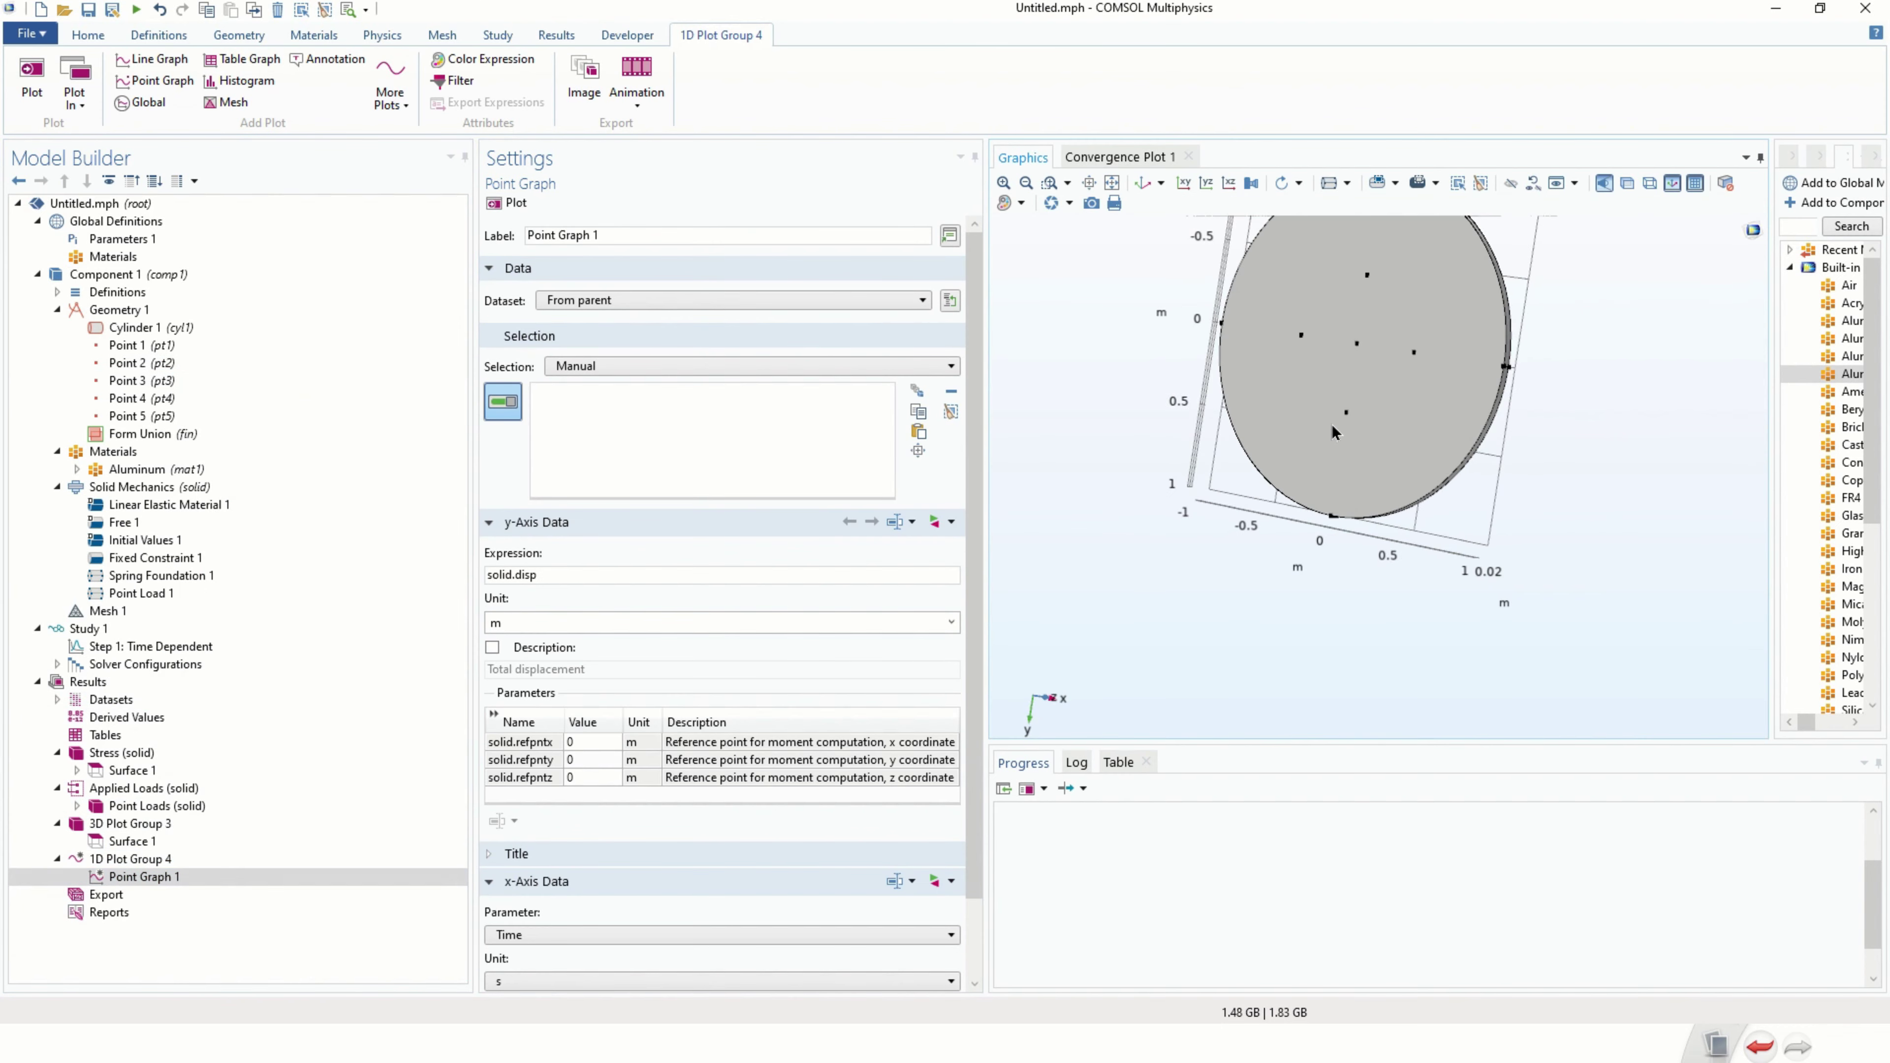
# Select the disk's center point for the Point Graph and plot its total displacement solid.disp over time.
pyautogui.moveTo(1334, 432); pyautogui.dragTo(1367, 319)
pyautogui.moveTo(1481, 294); pyautogui.dragTo(1340, 279)
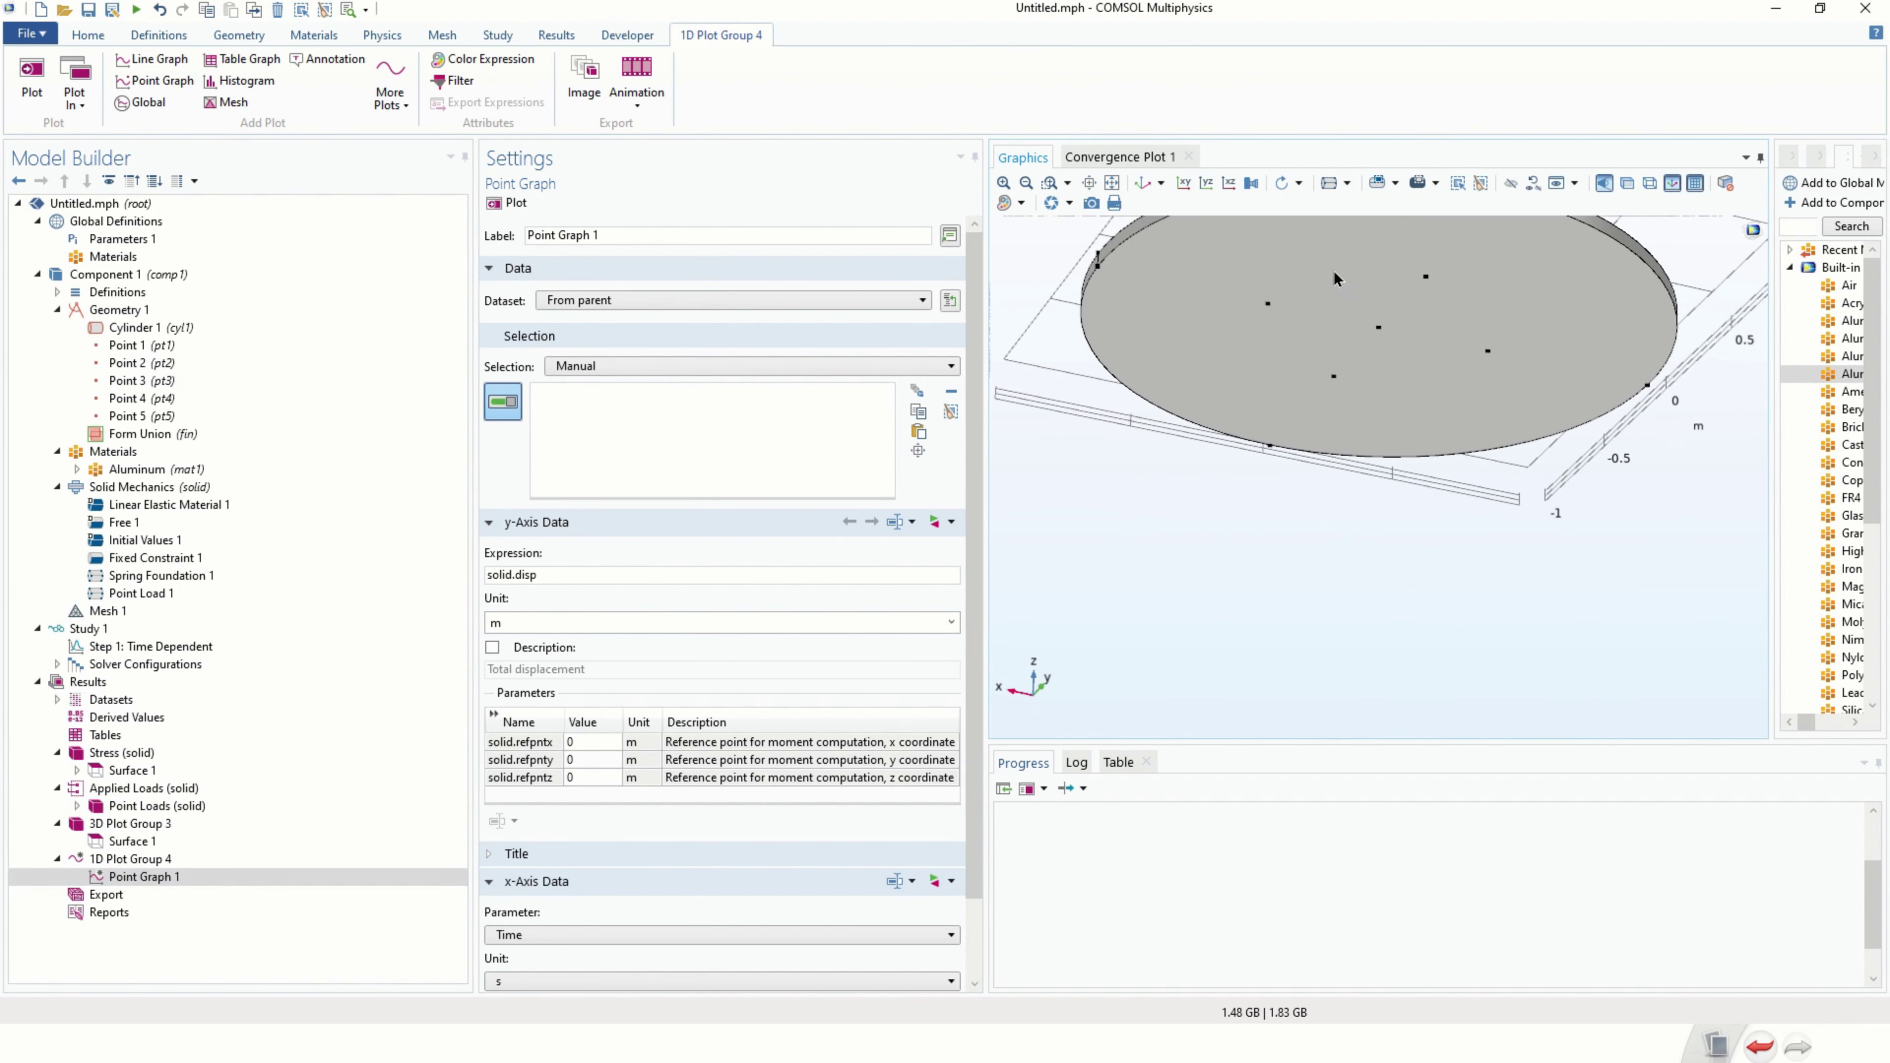
pyautogui.click(1379, 333)
pyautogui.moveTo(580, 577); pyautogui.dragTo(487, 577)
pyautogui.click(952, 525)
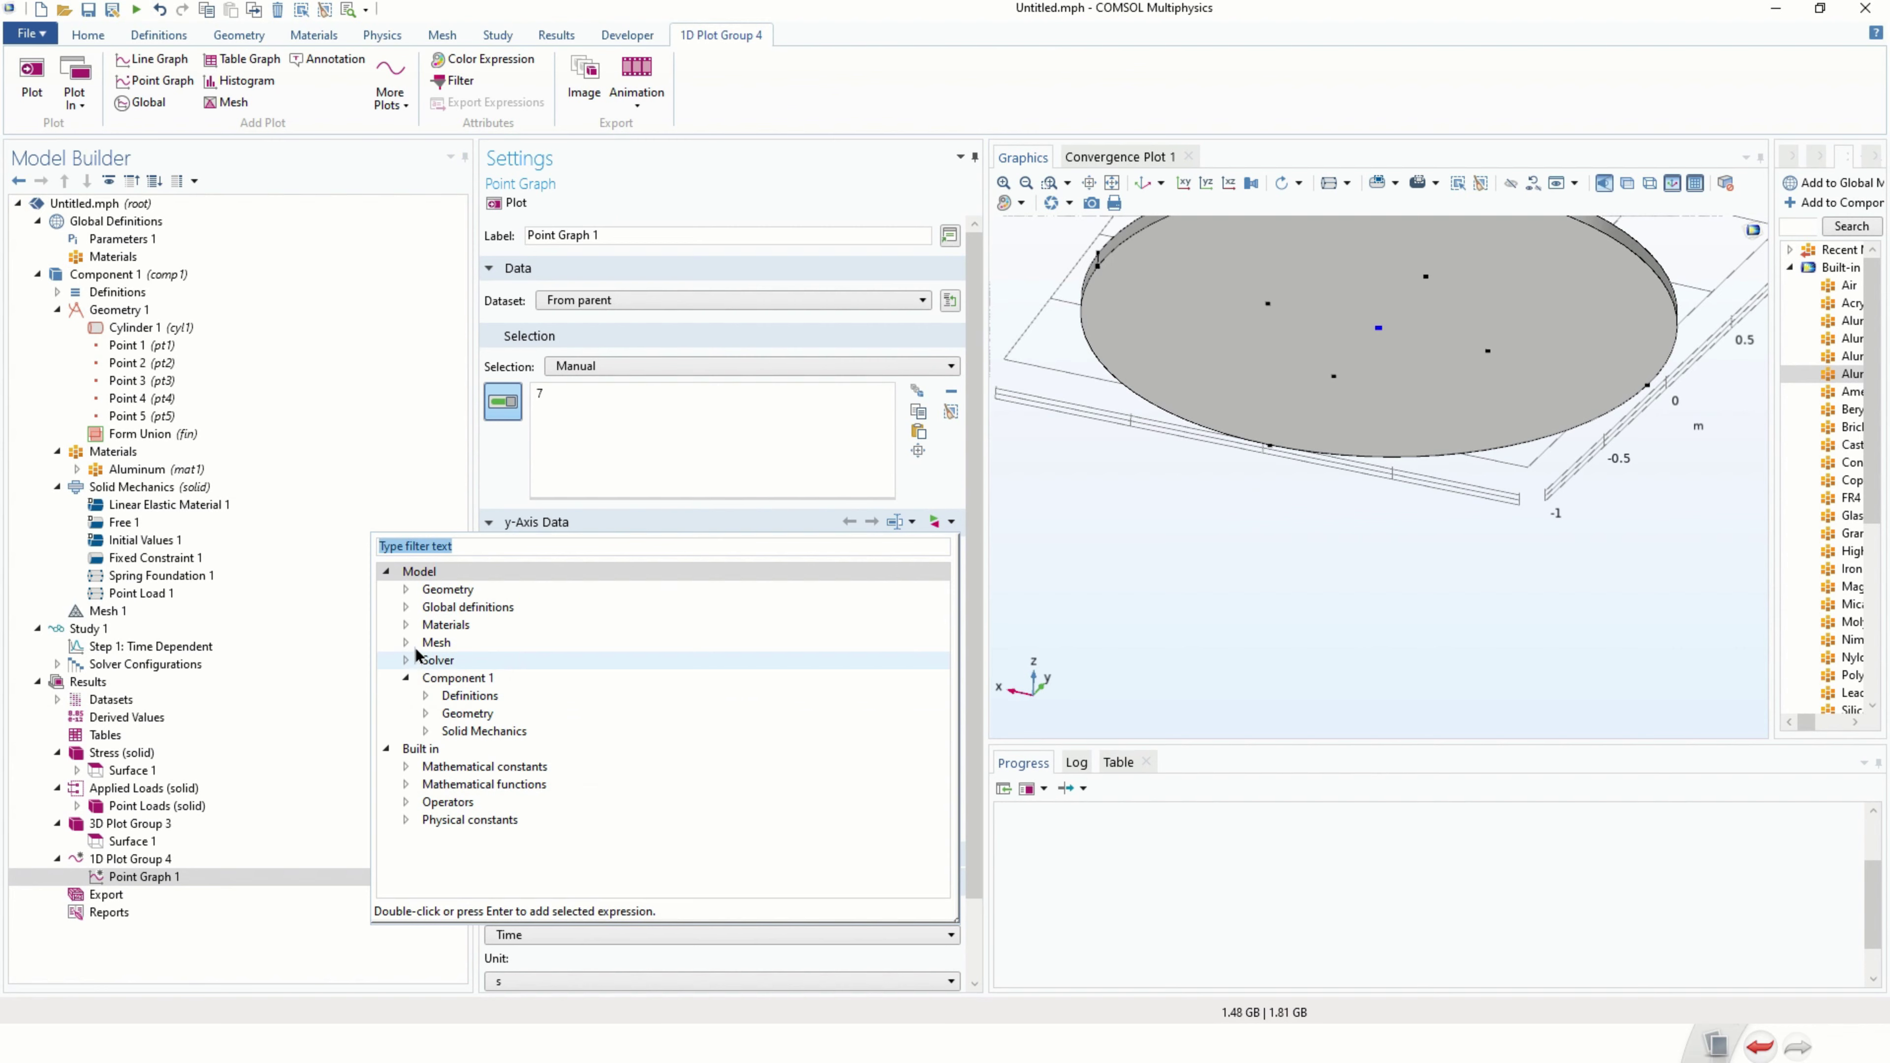
pyautogui.click(492, 480)
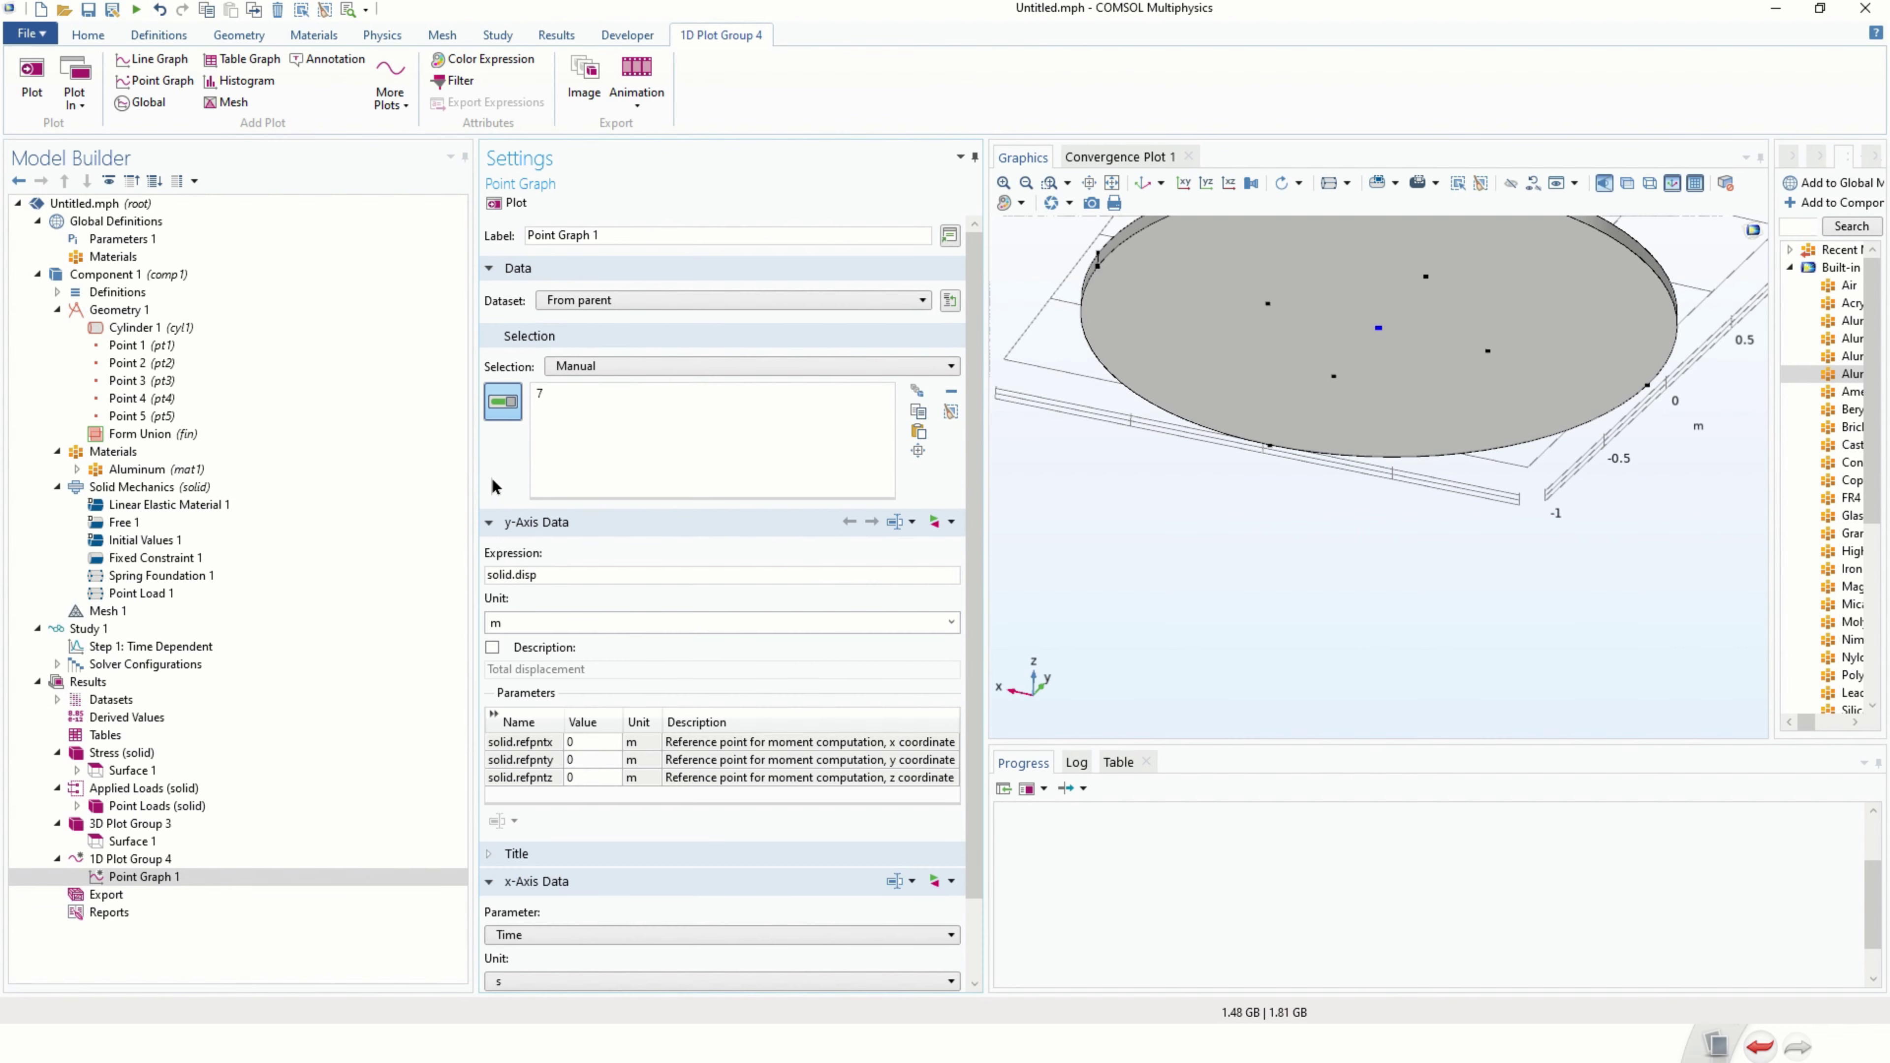
pyautogui.click(505, 207)
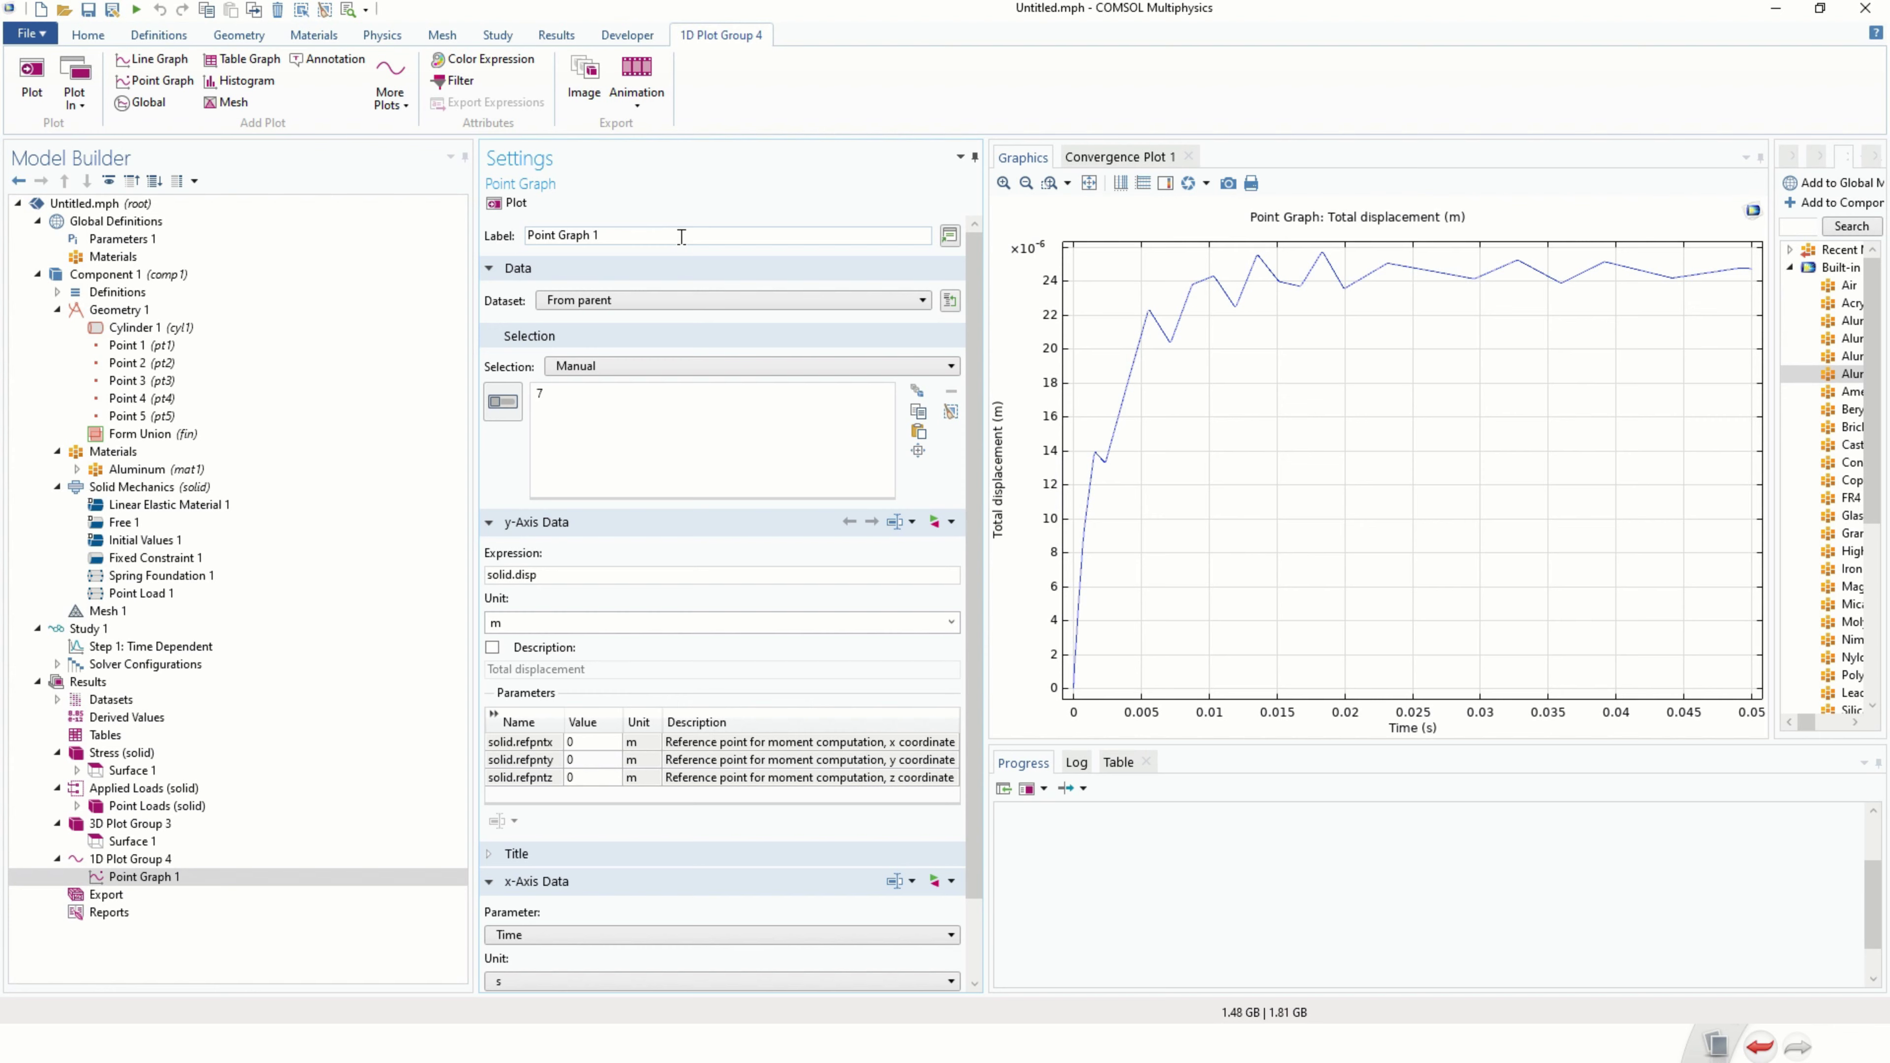
# Switch to MATLAB, maximize it, and examine the discretization step, total time and simulation time definitions in input_generation.m.
pyautogui.press('super')
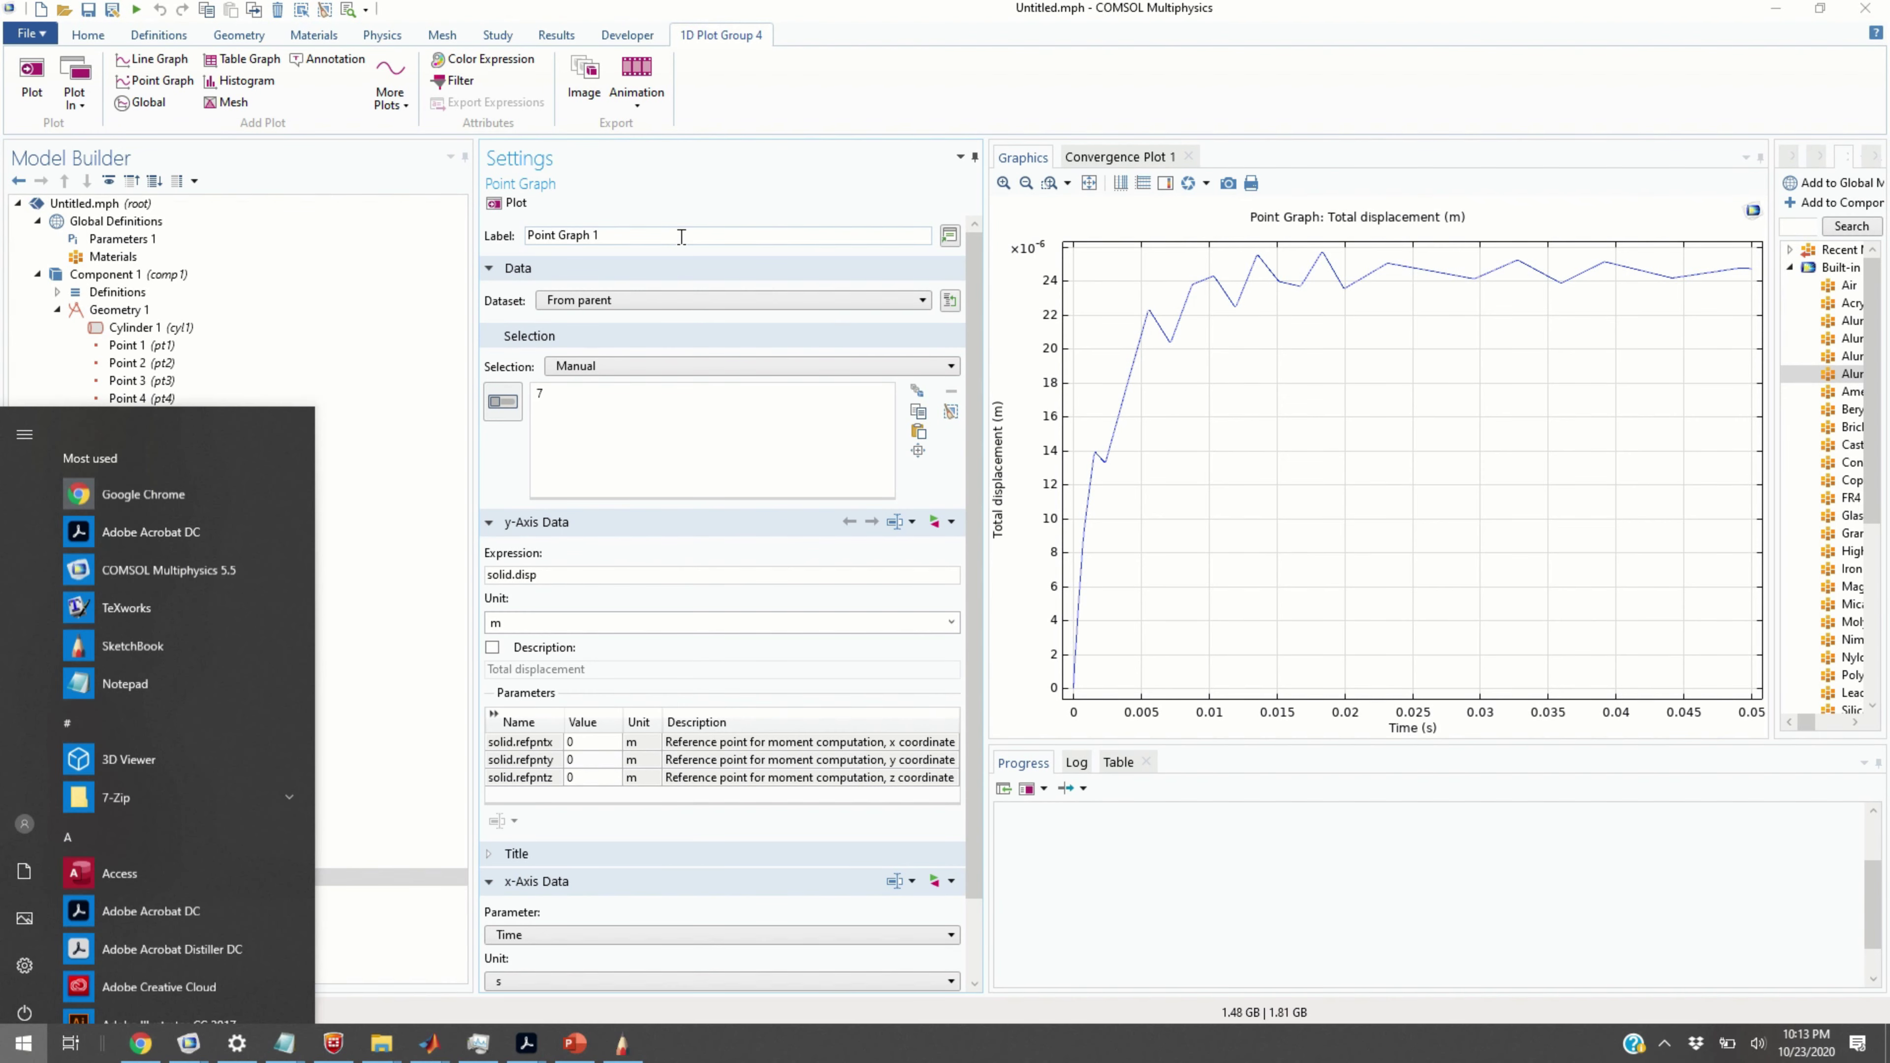
pyautogui.moveTo(437, 1044)
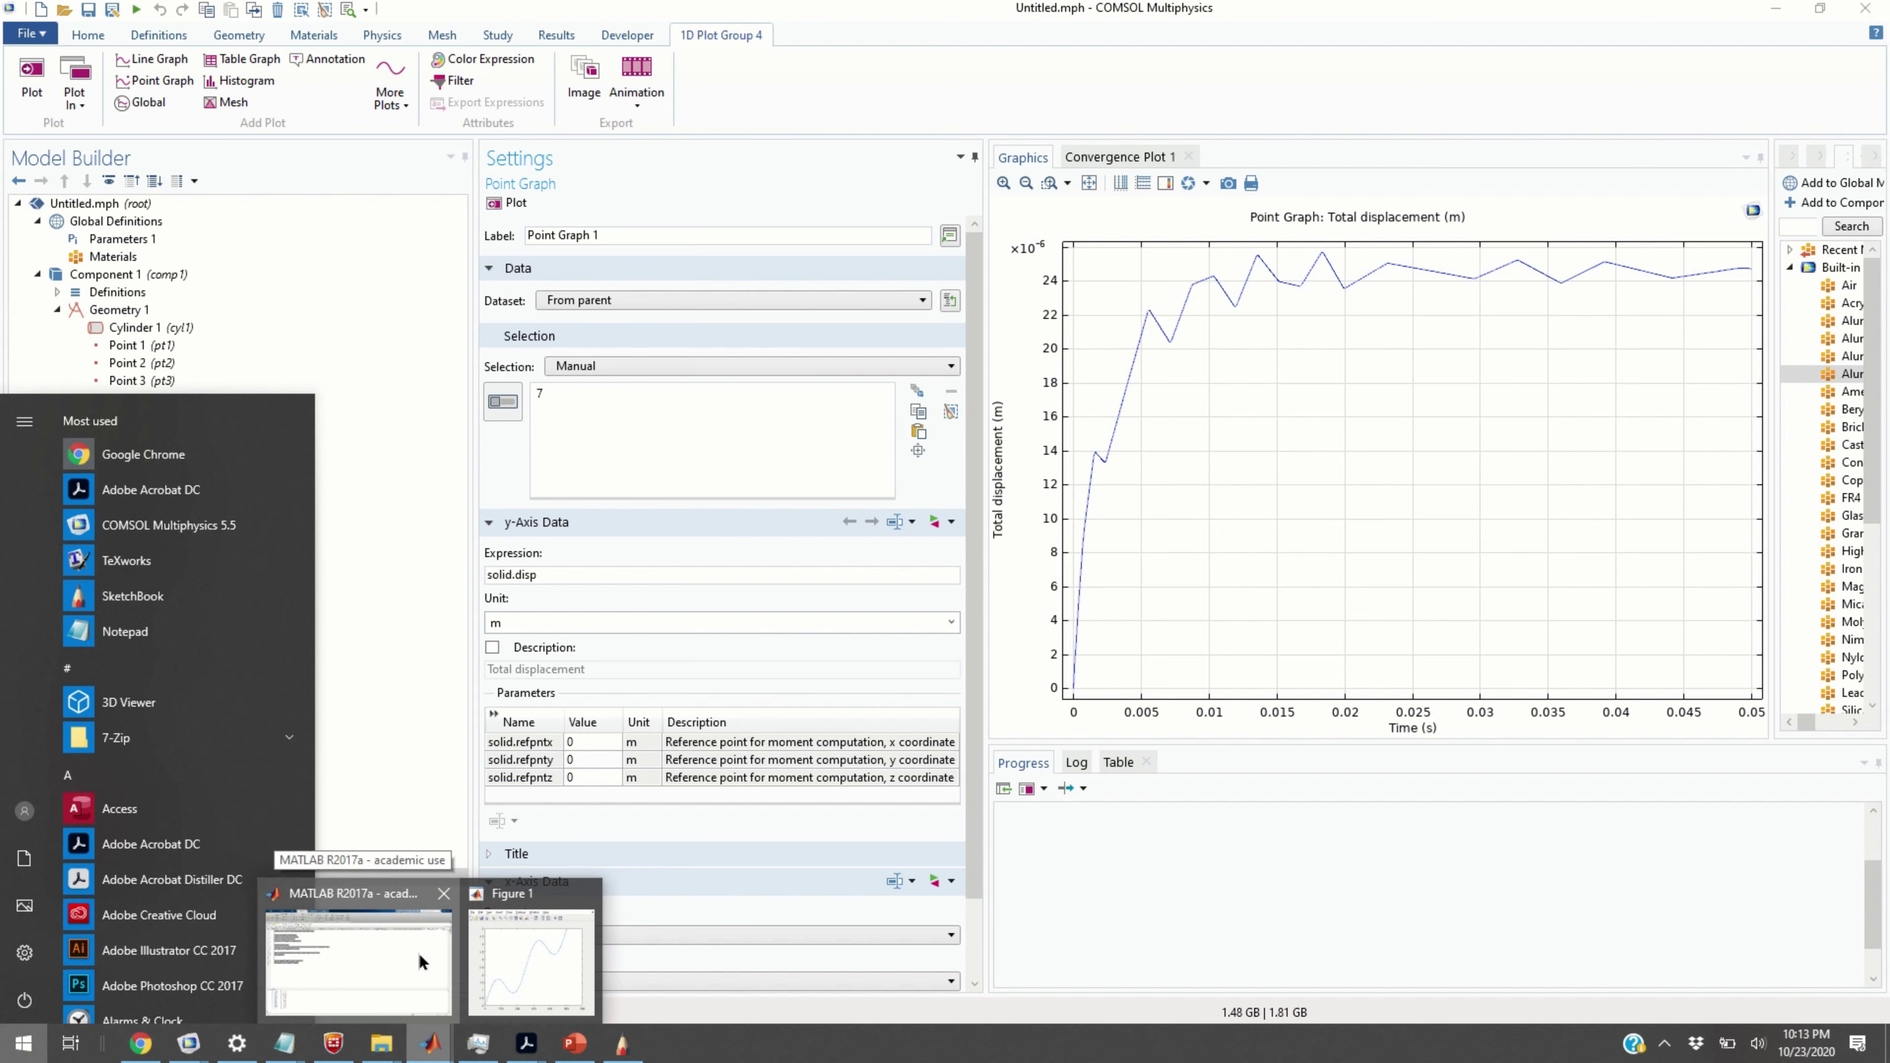
pyautogui.click(443, 962)
pyautogui.click(863, 530)
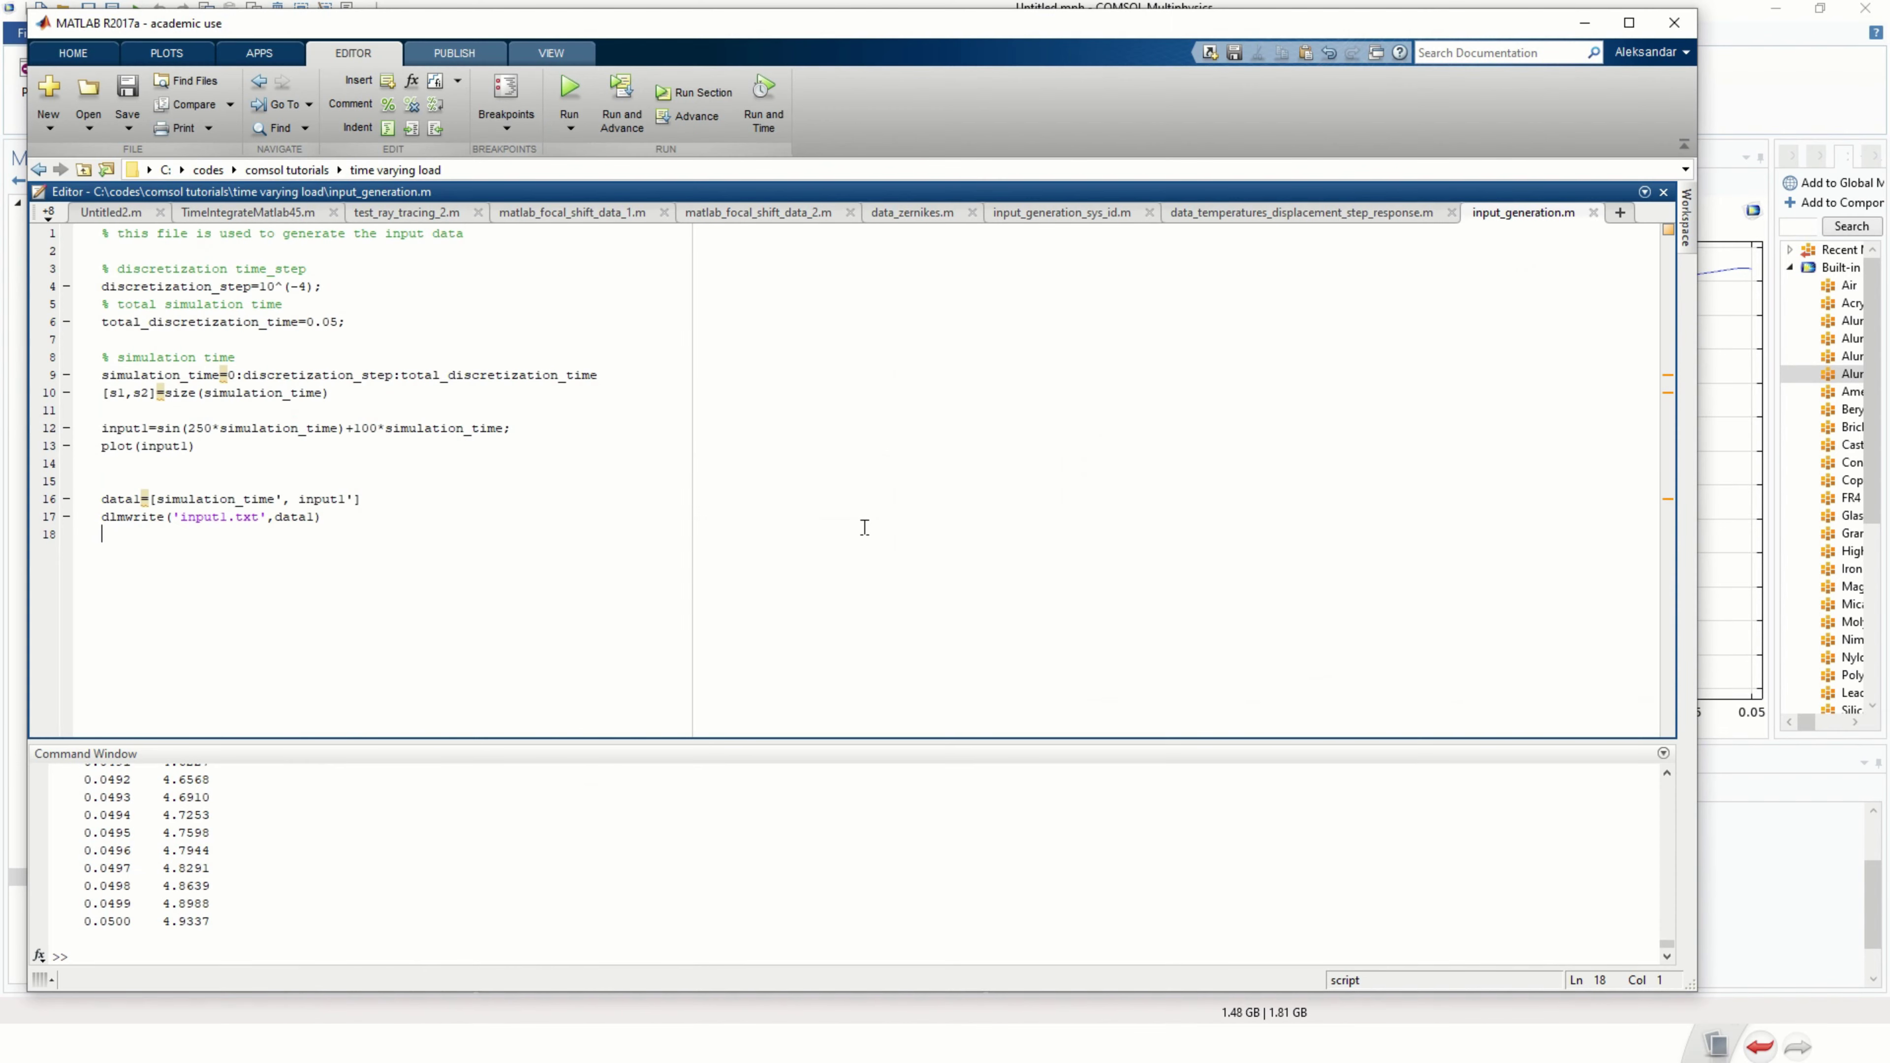
pyautogui.click(1628, 22)
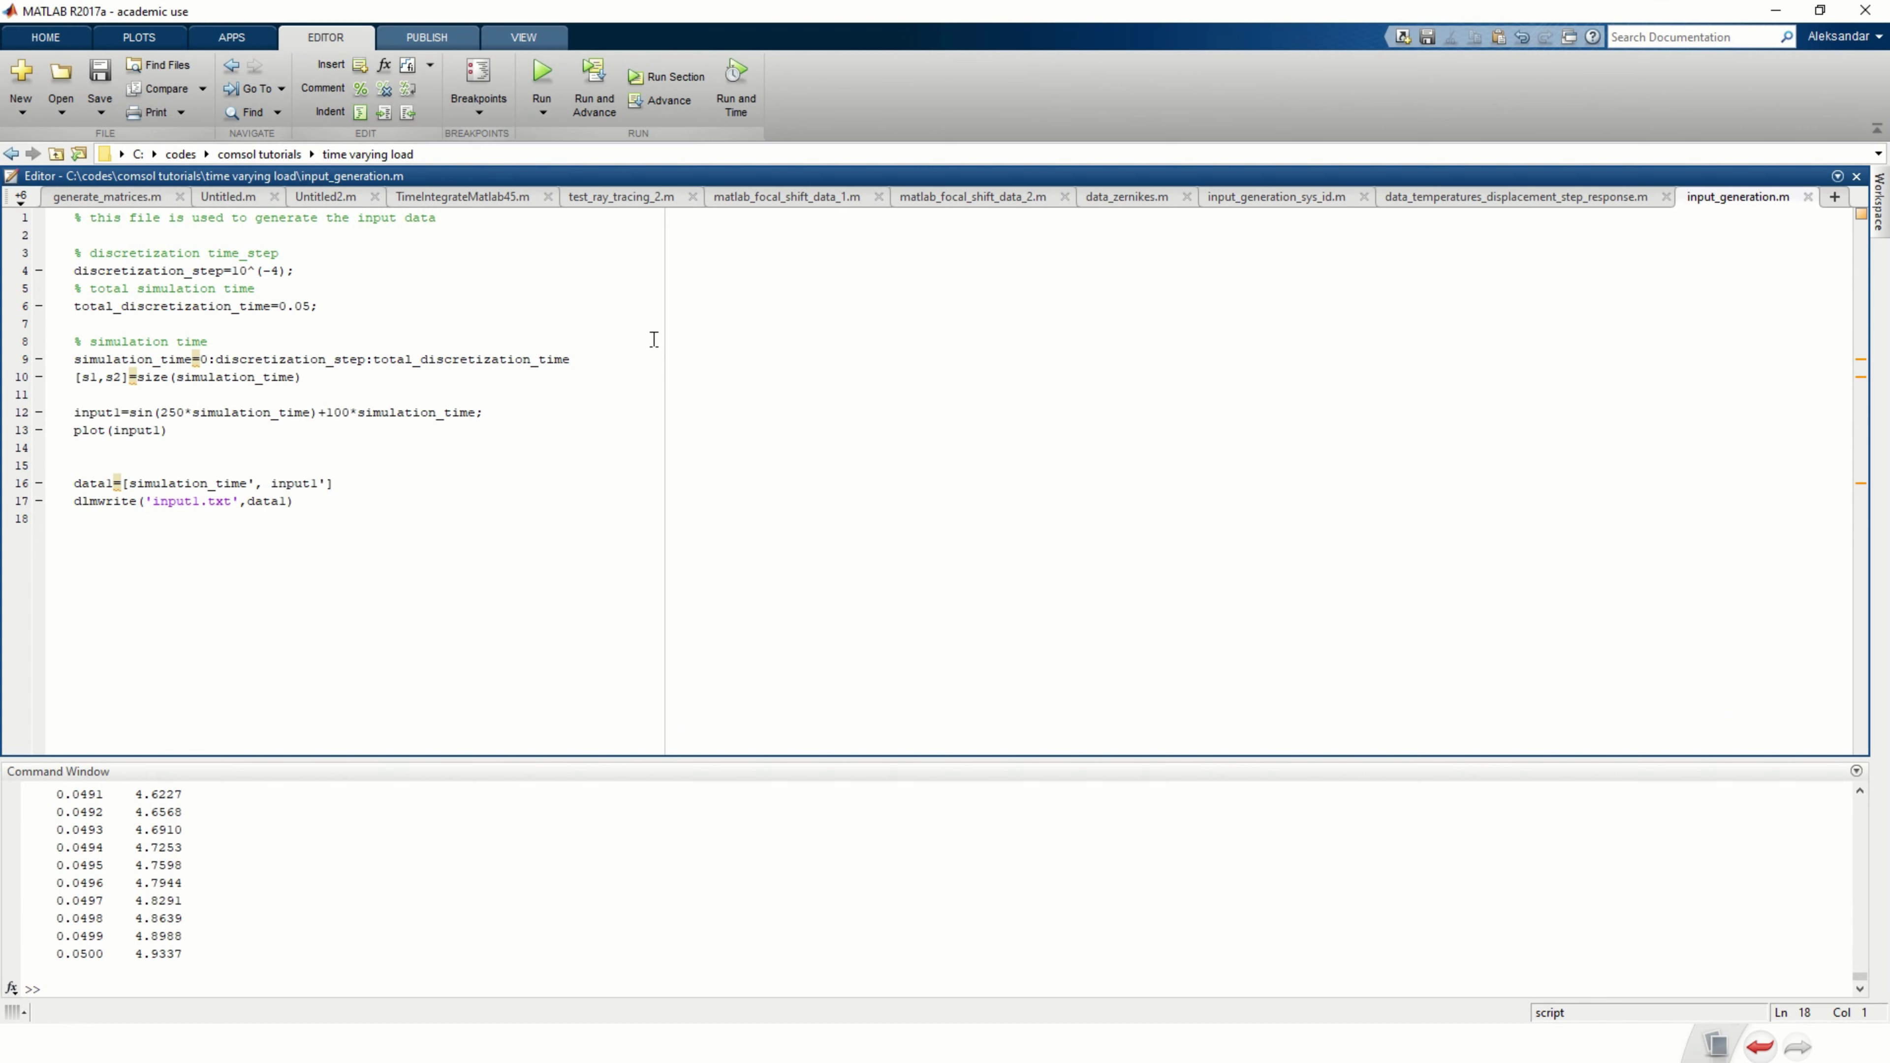
pyautogui.click(324, 282)
pyautogui.moveTo(296, 270); pyautogui.dragTo(64, 231)
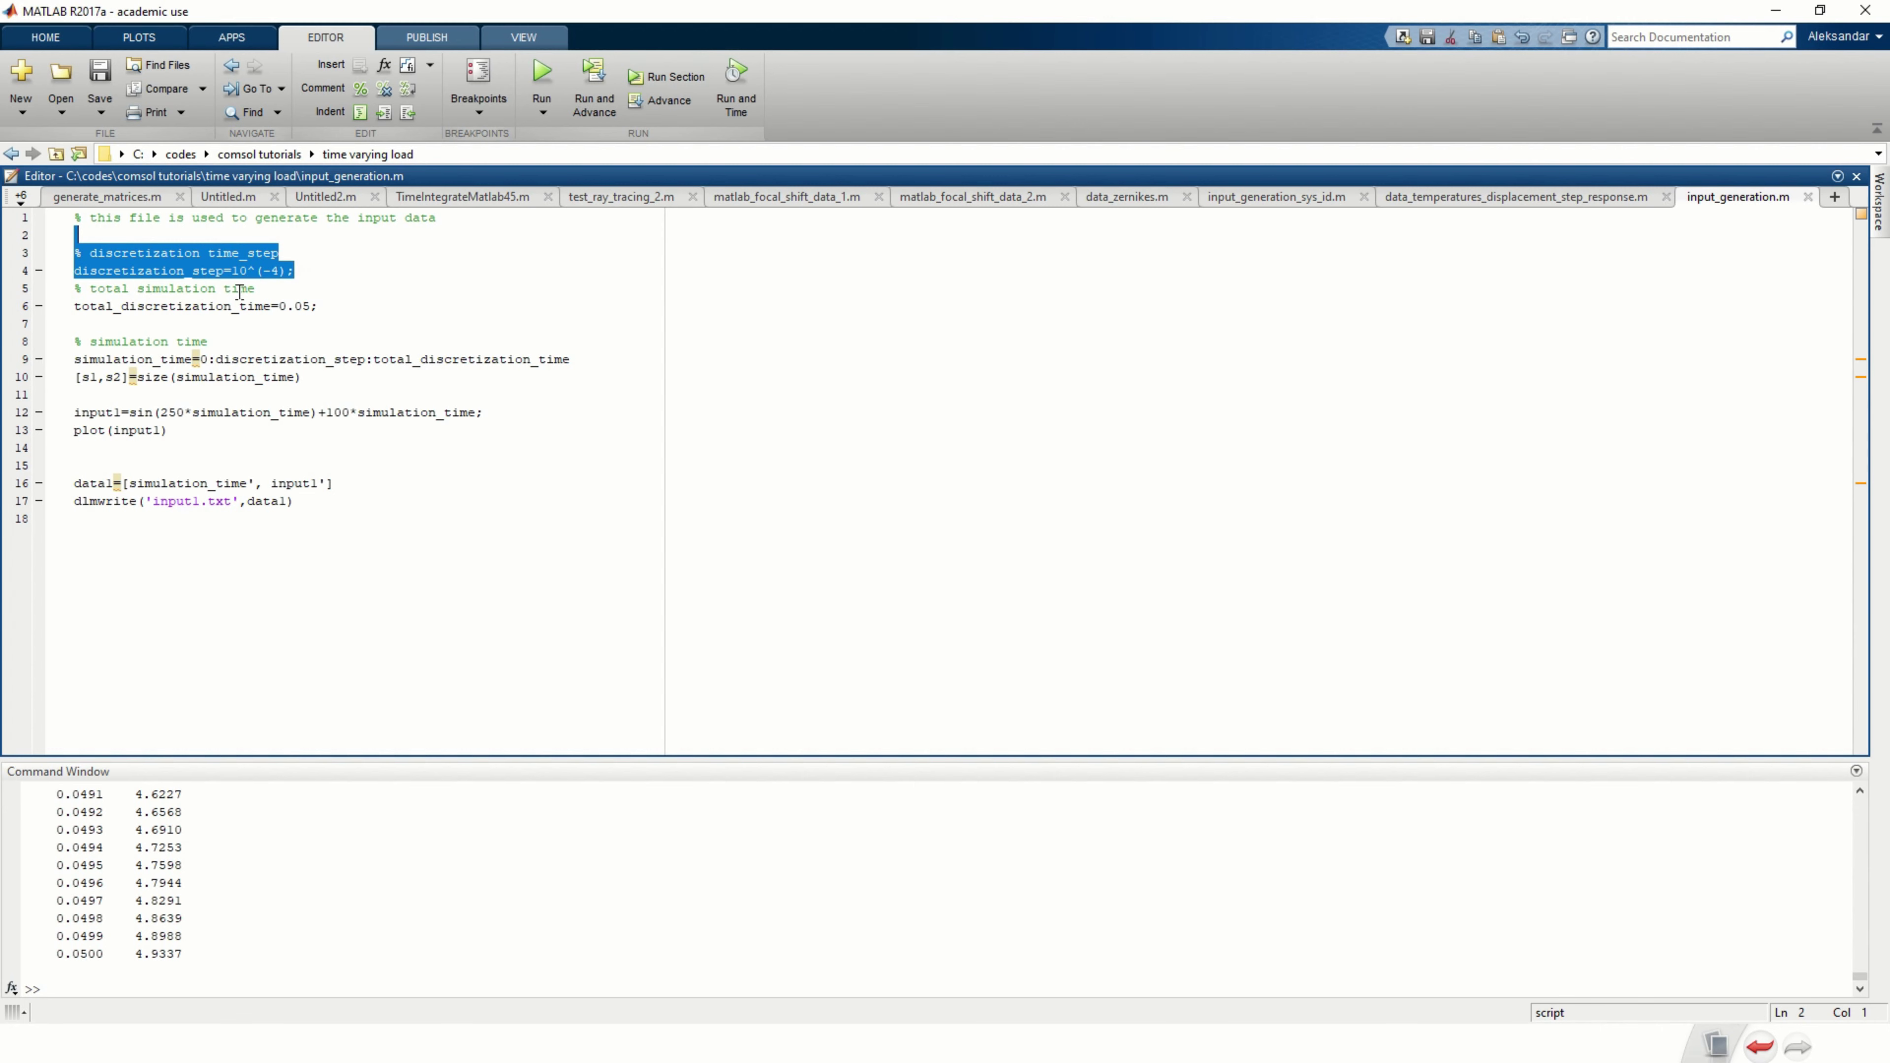
pyautogui.moveTo(337, 306); pyautogui.dragTo(45, 294)
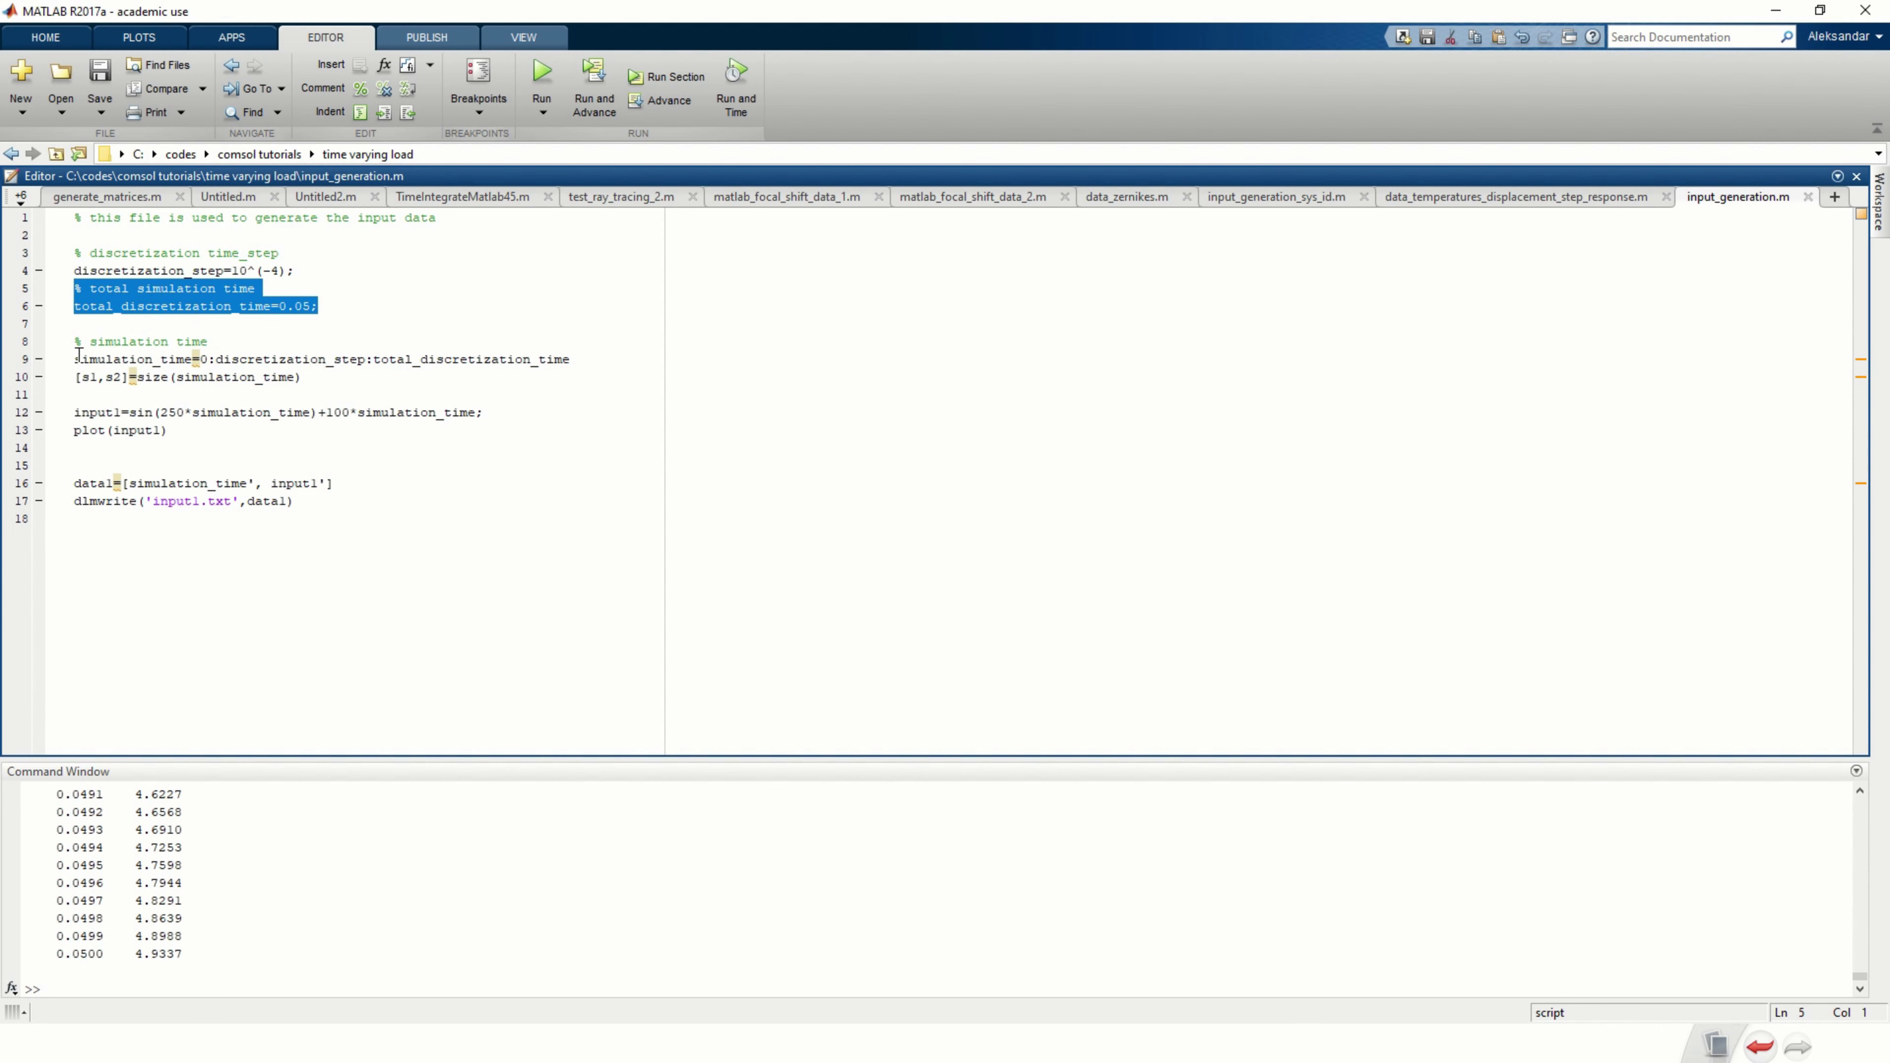
pyautogui.moveTo(74, 345); pyautogui.dragTo(584, 367)
pyautogui.click(588, 368)
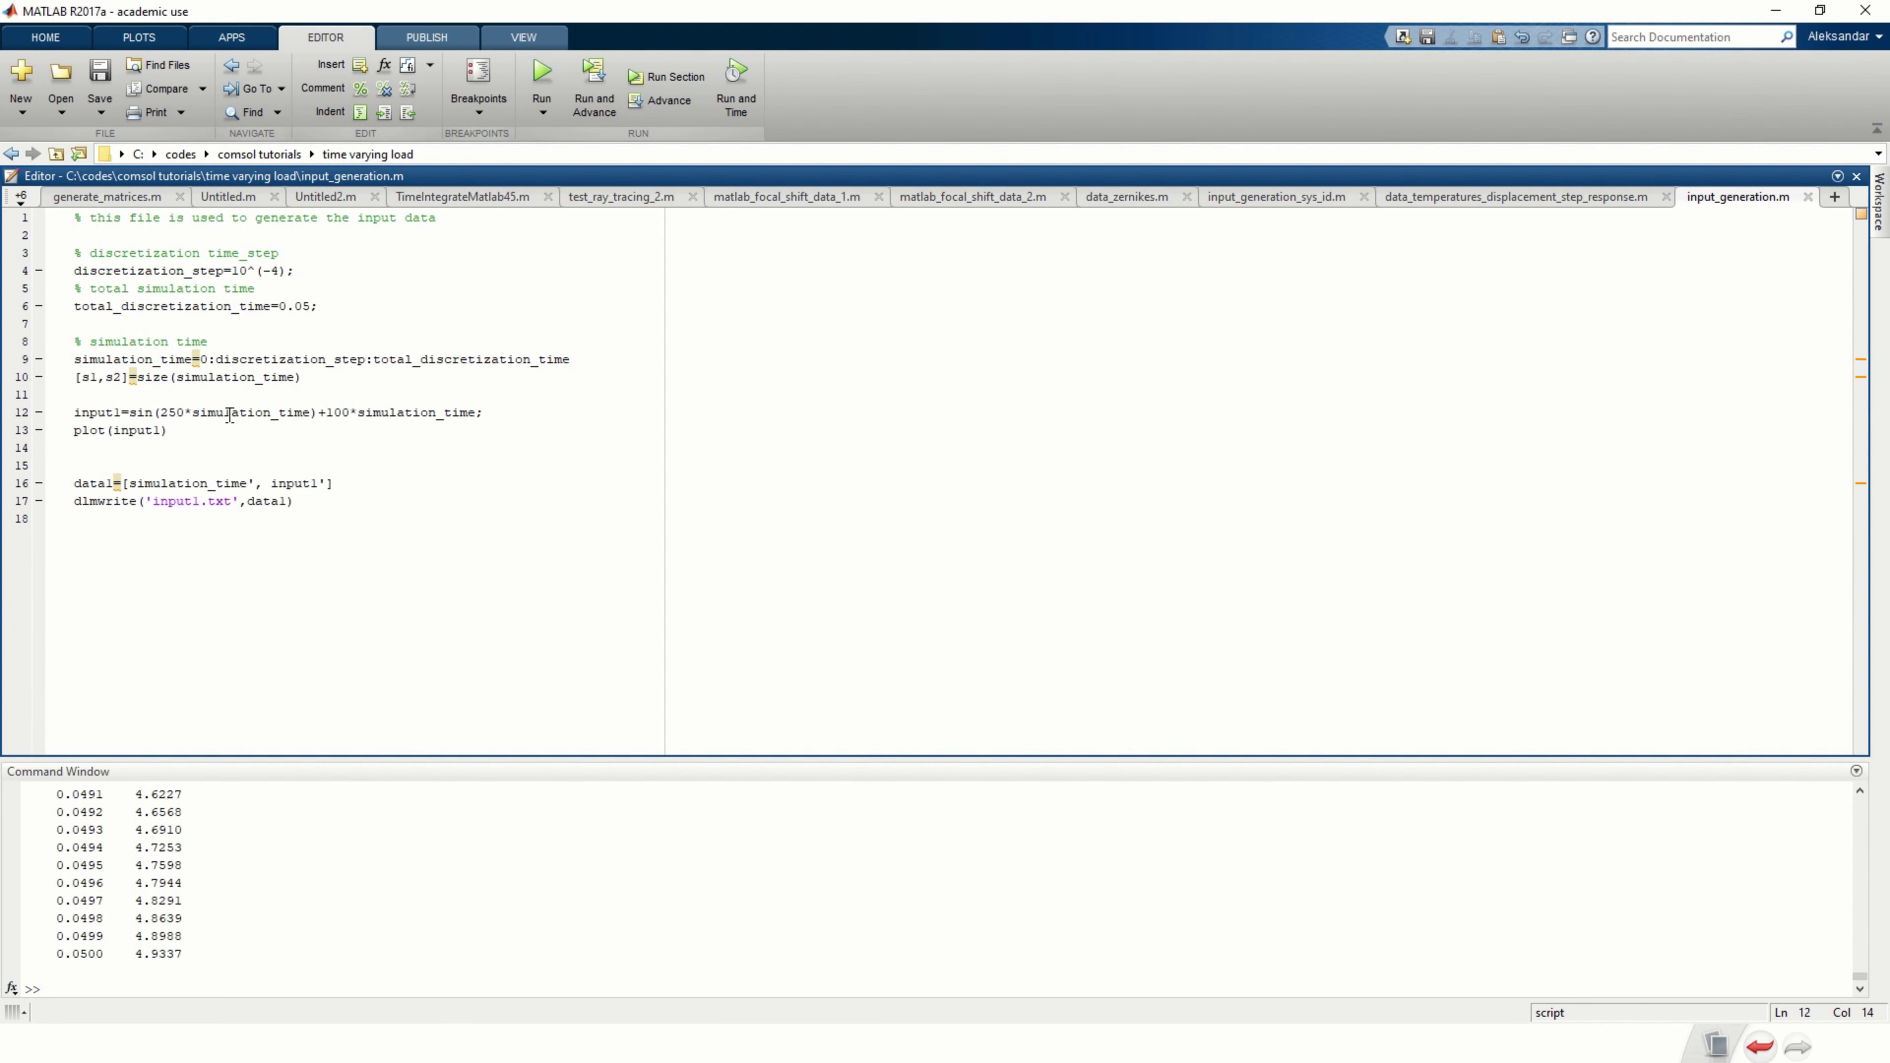
# Switch to SketchBook and discard the discretization sketch without saving to get a blank canvas.
pyautogui.press('super')
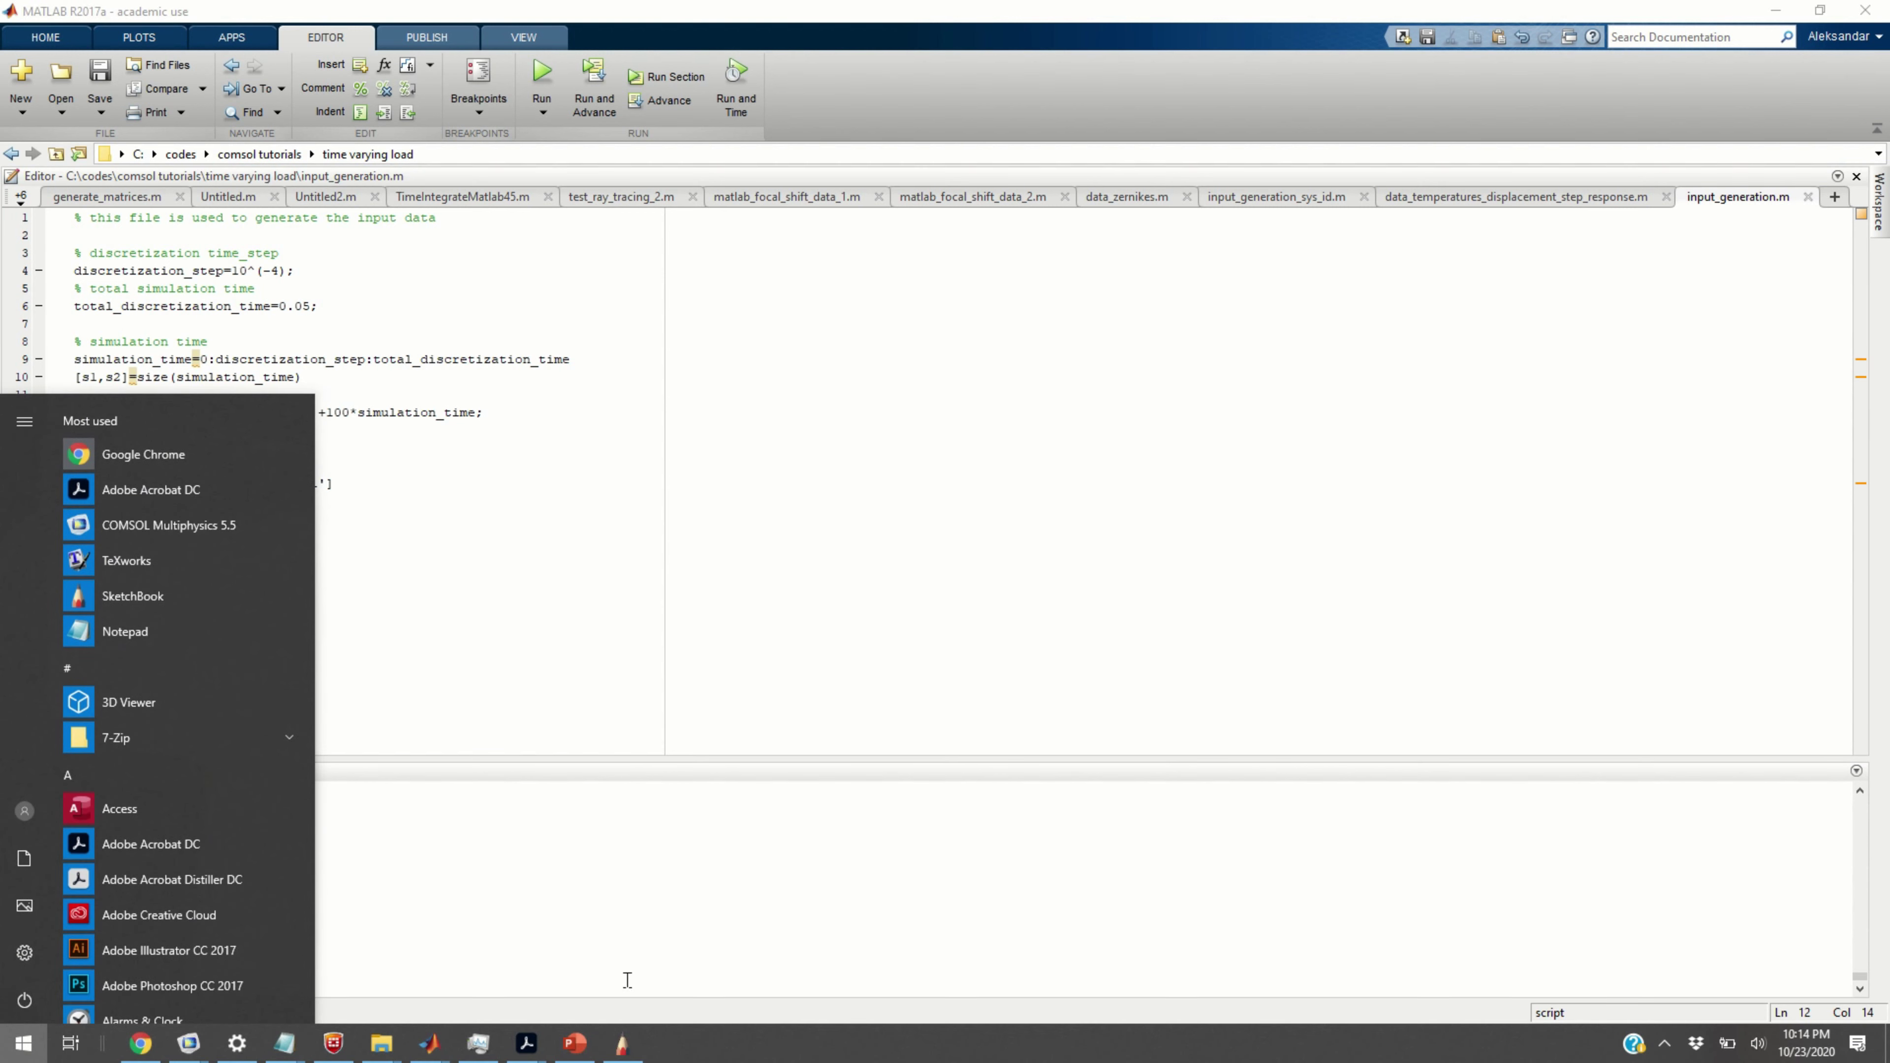
pyautogui.click(637, 1041)
pyautogui.hotkey('alt', 'F4')
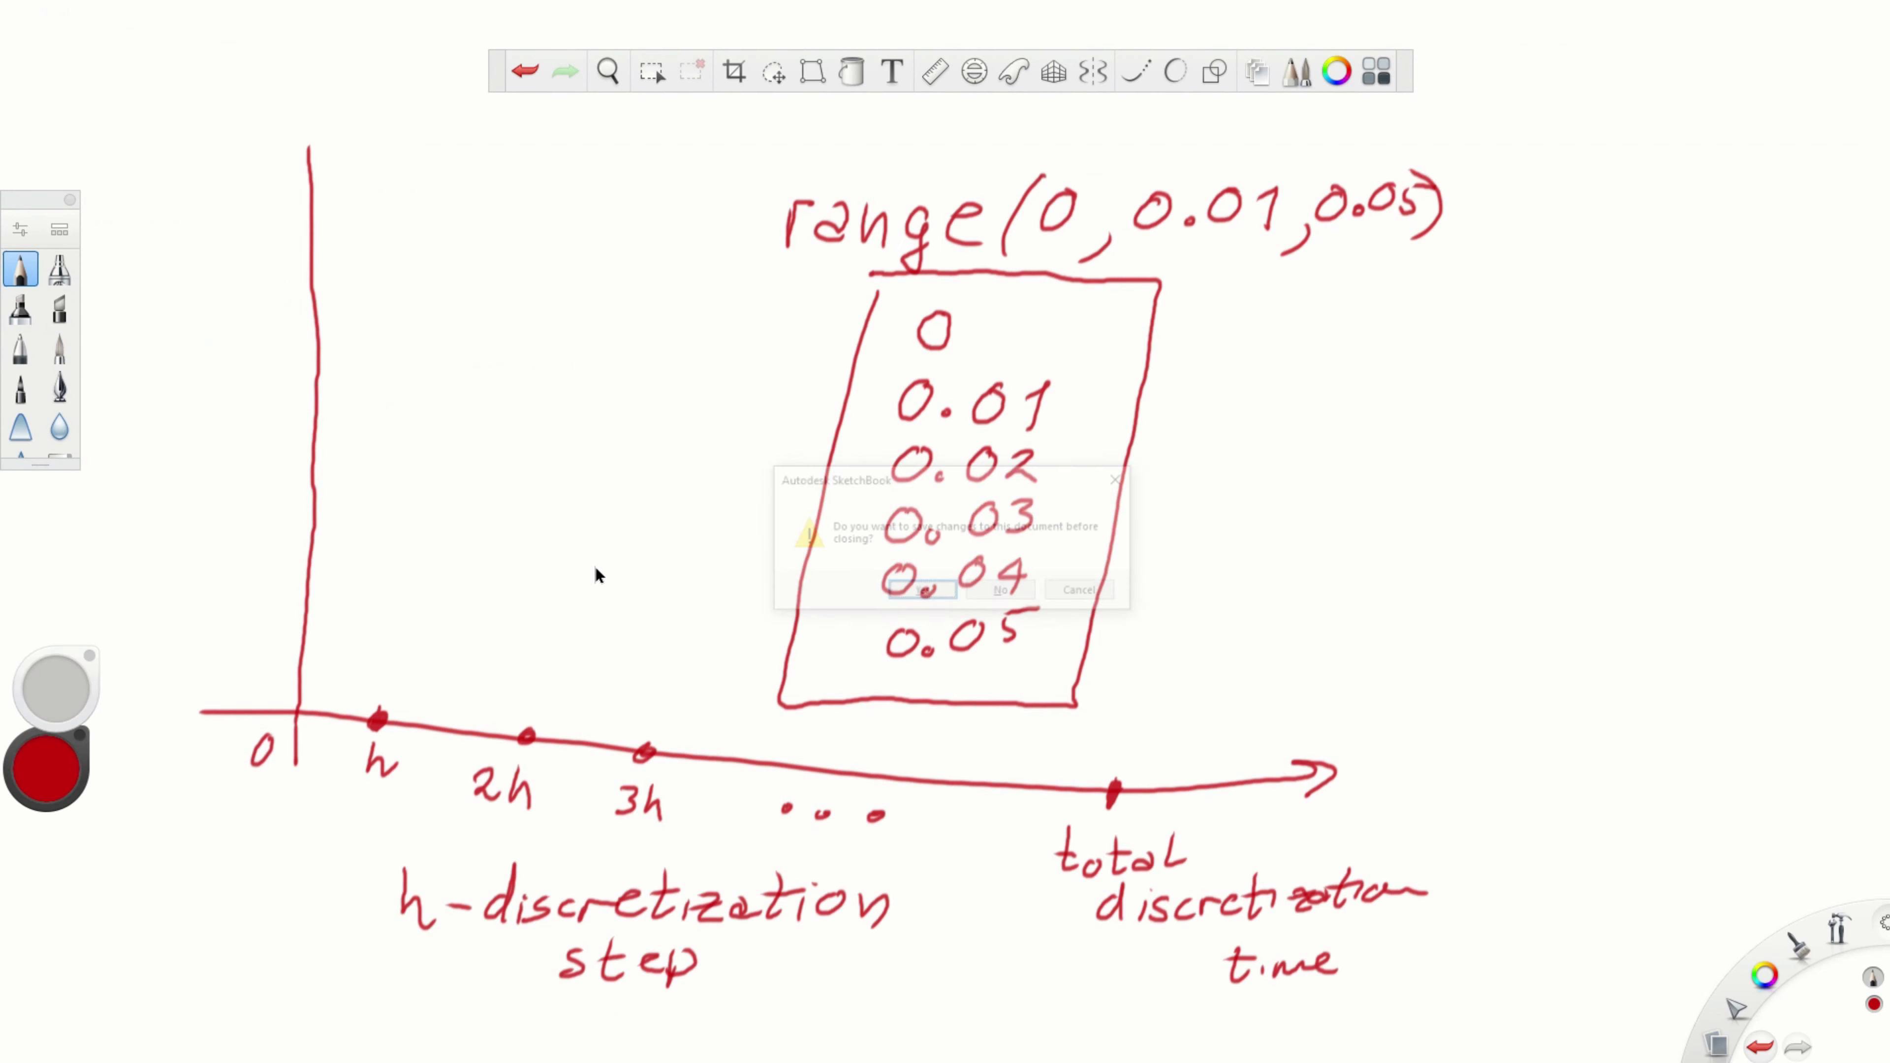
pyautogui.click(1002, 592)
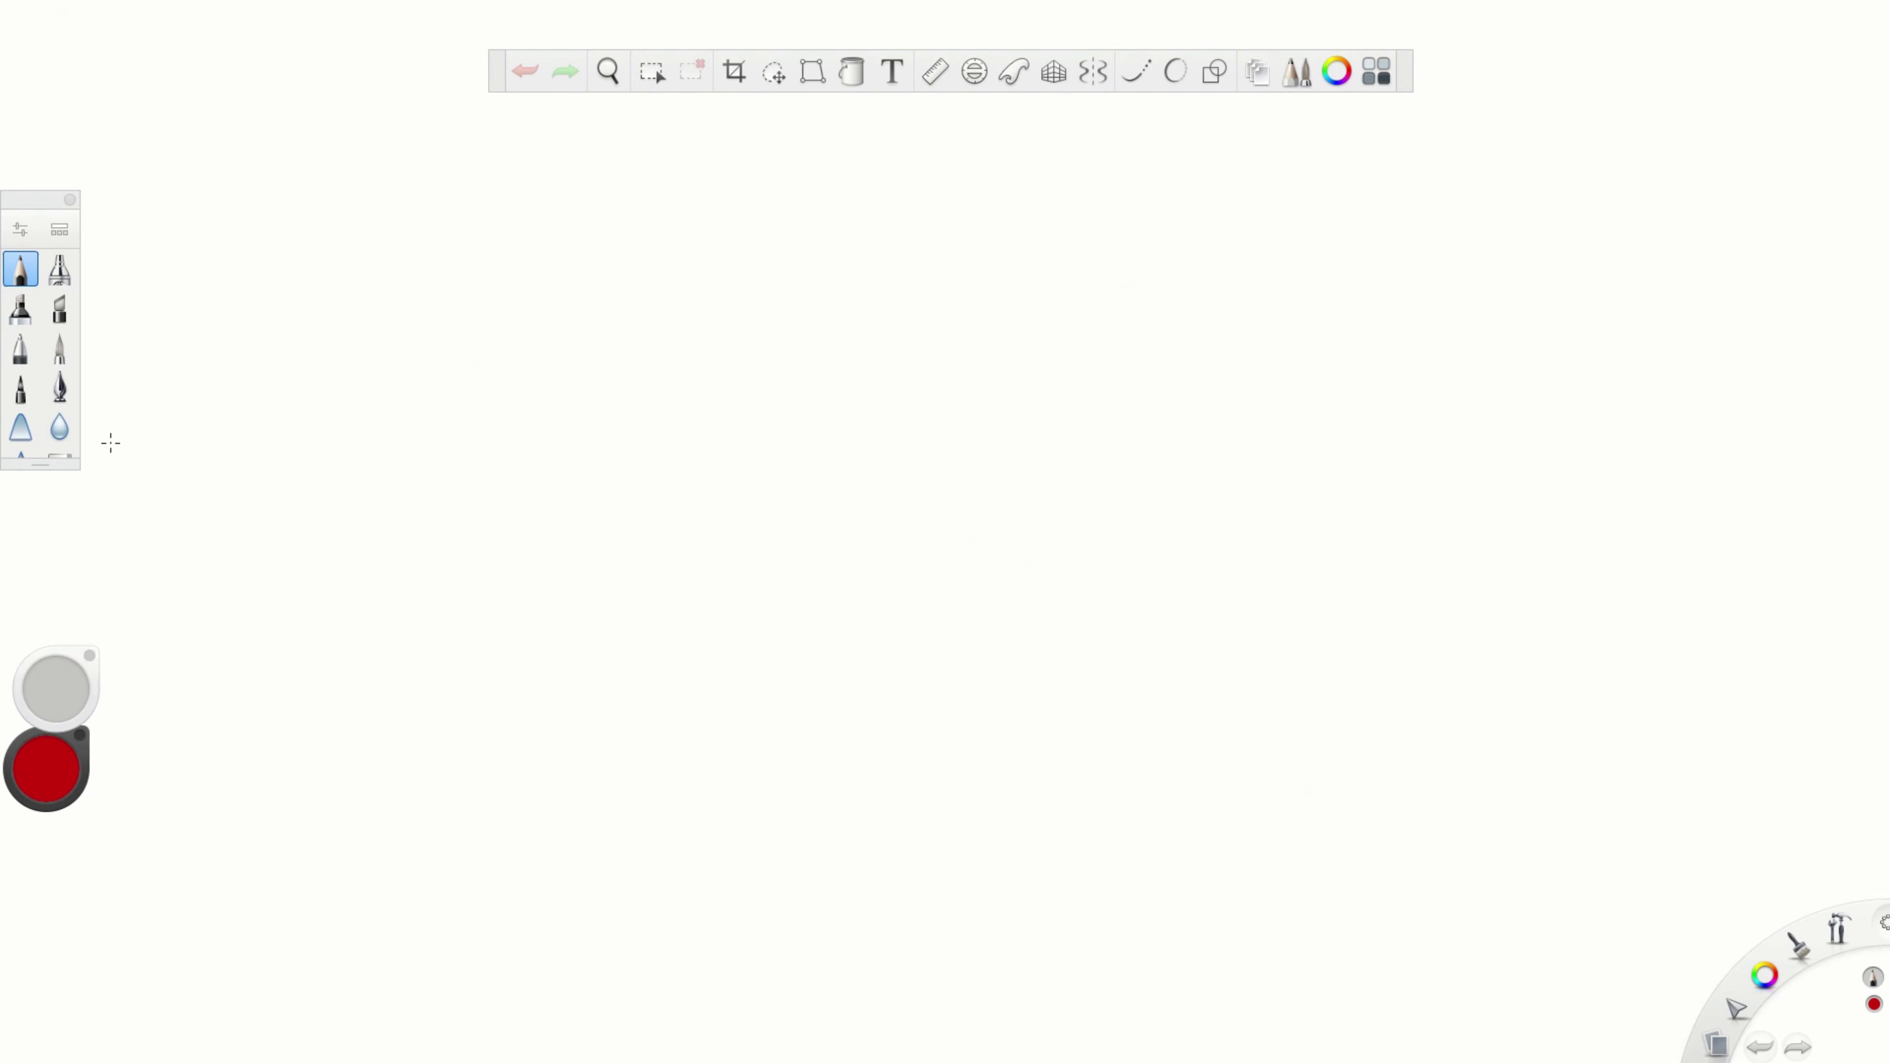
# Sketch a pair of arrowed axes and a rising oscillating curve starting at the origin.
pyautogui.moveTo(363, 209)
pyautogui.mouseDown()
pyautogui.moveTo(412, 774)
pyautogui.moveTo(389, 742)
pyautogui.moveTo(1168, 728)
pyautogui.moveTo(1136, 740)
pyautogui.mouseUp()
pyautogui.moveTo(358, 214)
pyautogui.mouseDown()
pyautogui.moveTo(369, 196)
pyautogui.moveTo(382, 212)
pyautogui.mouseUp()
pyautogui.moveTo(409, 736)
pyautogui.mouseDown()
pyautogui.moveTo(411, 701)
pyautogui.moveTo(531, 697)
pyautogui.moveTo(665, 566)
pyautogui.moveTo(703, 607)
pyautogui.moveTo(1194, 366)
pyautogui.mouseUp()
# Write the equation y = sin(ωx) + kx beside the curve.
pyautogui.moveTo(1445, 233); pyautogui.dragTo(1428, 274)
pyautogui.moveTo(1486, 239); pyautogui.dragTo(1578, 195)
pyautogui.moveTo(1586, 237); pyautogui.dragTo(1637, 239)
pyautogui.moveTo(1653, 235); pyautogui.dragTo(1691, 270)
pyautogui.moveTo(1734, 224); pyautogui.dragTo(1736, 309)
pyautogui.moveTo(1408, 388); pyautogui.dragTo(1560, 404)
pyautogui.moveTo(1589, 381)
pyautogui.mouseDown()
pyautogui.moveTo(1624, 409)
pyautogui.moveTo(1587, 411)
pyautogui.mouseUp()
pyautogui.moveTo(1259, 251)
pyautogui.mouseDown()
pyautogui.moveTo(1274, 294)
pyautogui.moveTo(1348, 258)
pyautogui.mouseUp()
pyautogui.moveTo(1319, 277); pyautogui.dragTo(1353, 276)
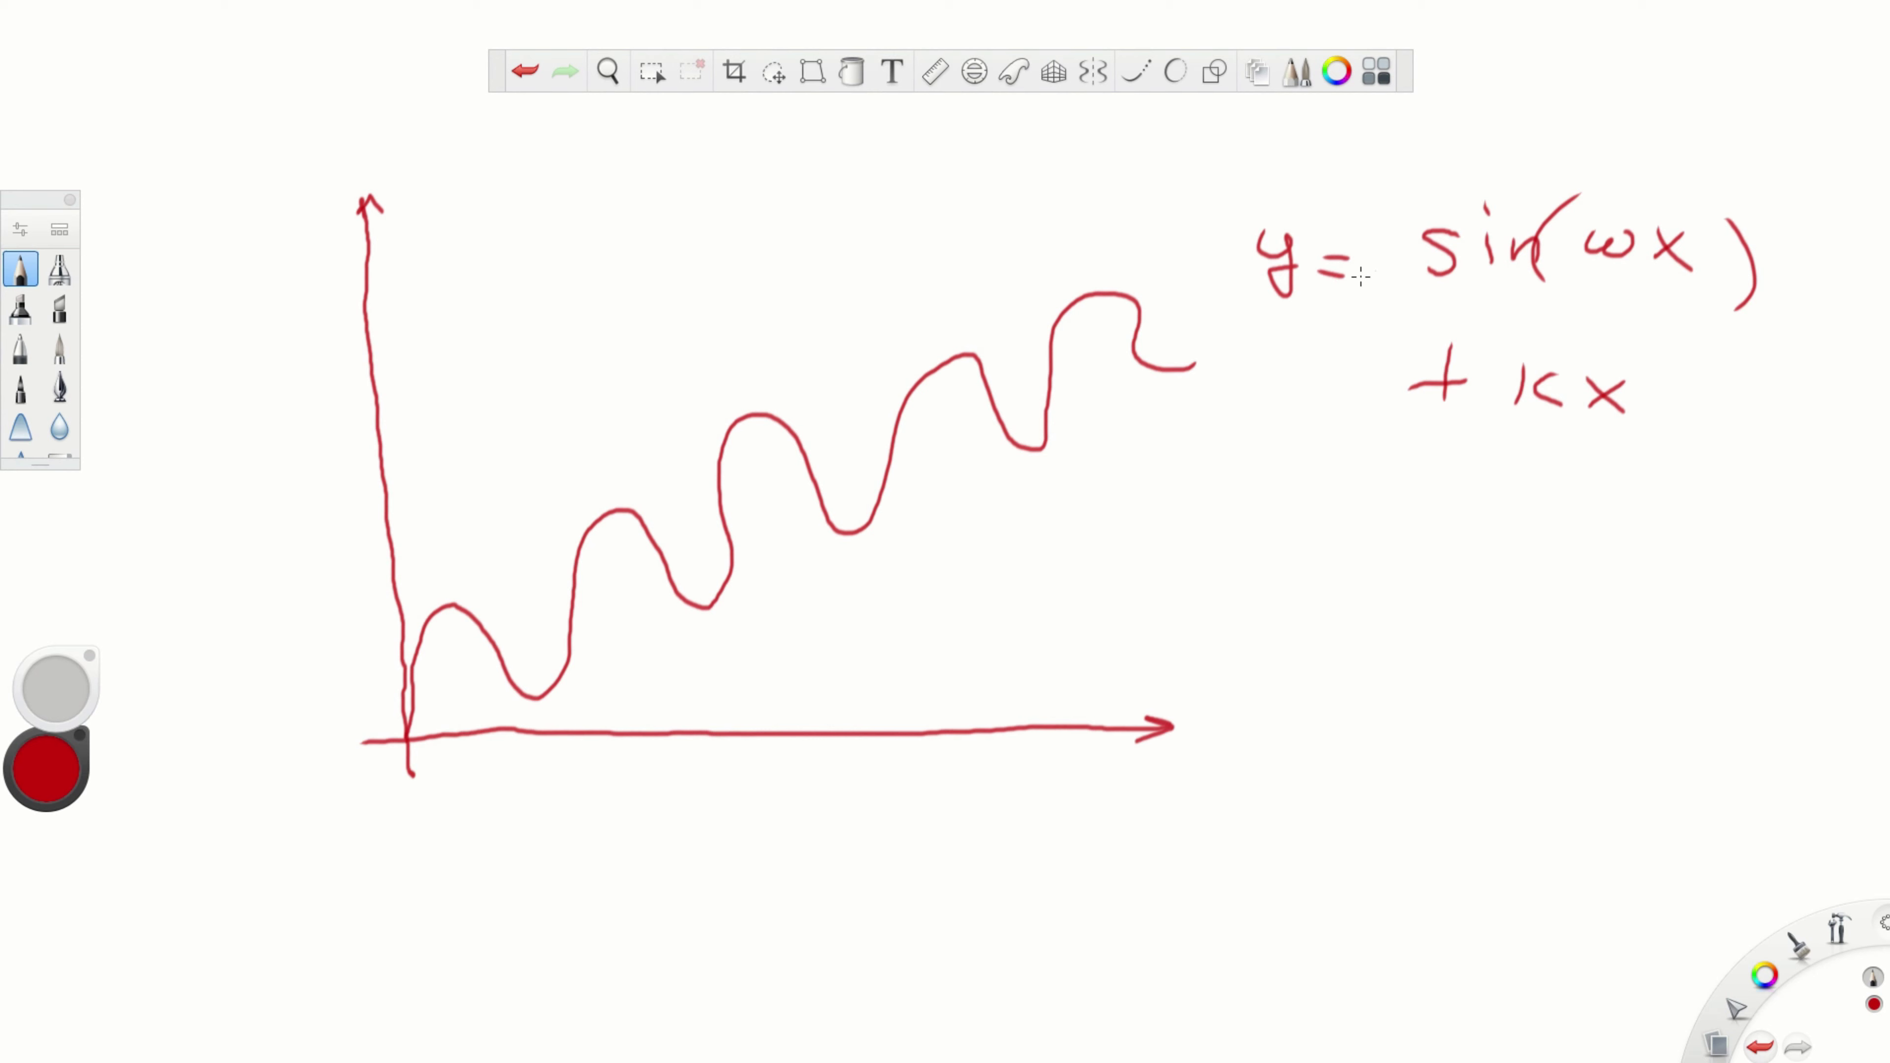
# Label the horizontal axis t and the vertical axis F [N].
pyautogui.moveTo(1136, 783)
pyautogui.mouseDown()
pyautogui.moveTo(1124, 847)
pyautogui.moveTo(1147, 839)
pyautogui.mouseUp()
pyautogui.moveTo(1108, 816); pyautogui.dragTo(1146, 814)
pyautogui.moveTo(358, 219); pyautogui.dragTo(385, 216)
pyautogui.moveTo(222, 186)
pyautogui.mouseDown()
pyautogui.moveTo(226, 234)
pyautogui.moveTo(260, 185)
pyautogui.mouseUp()
pyautogui.moveTo(235, 201); pyautogui.dragTo(295, 247)
pyautogui.moveTo(303, 246)
pyautogui.mouseDown()
pyautogui.moveTo(304, 212)
pyautogui.moveTo(327, 212)
pyautogui.moveTo(330, 267)
pyautogui.mouseUp()
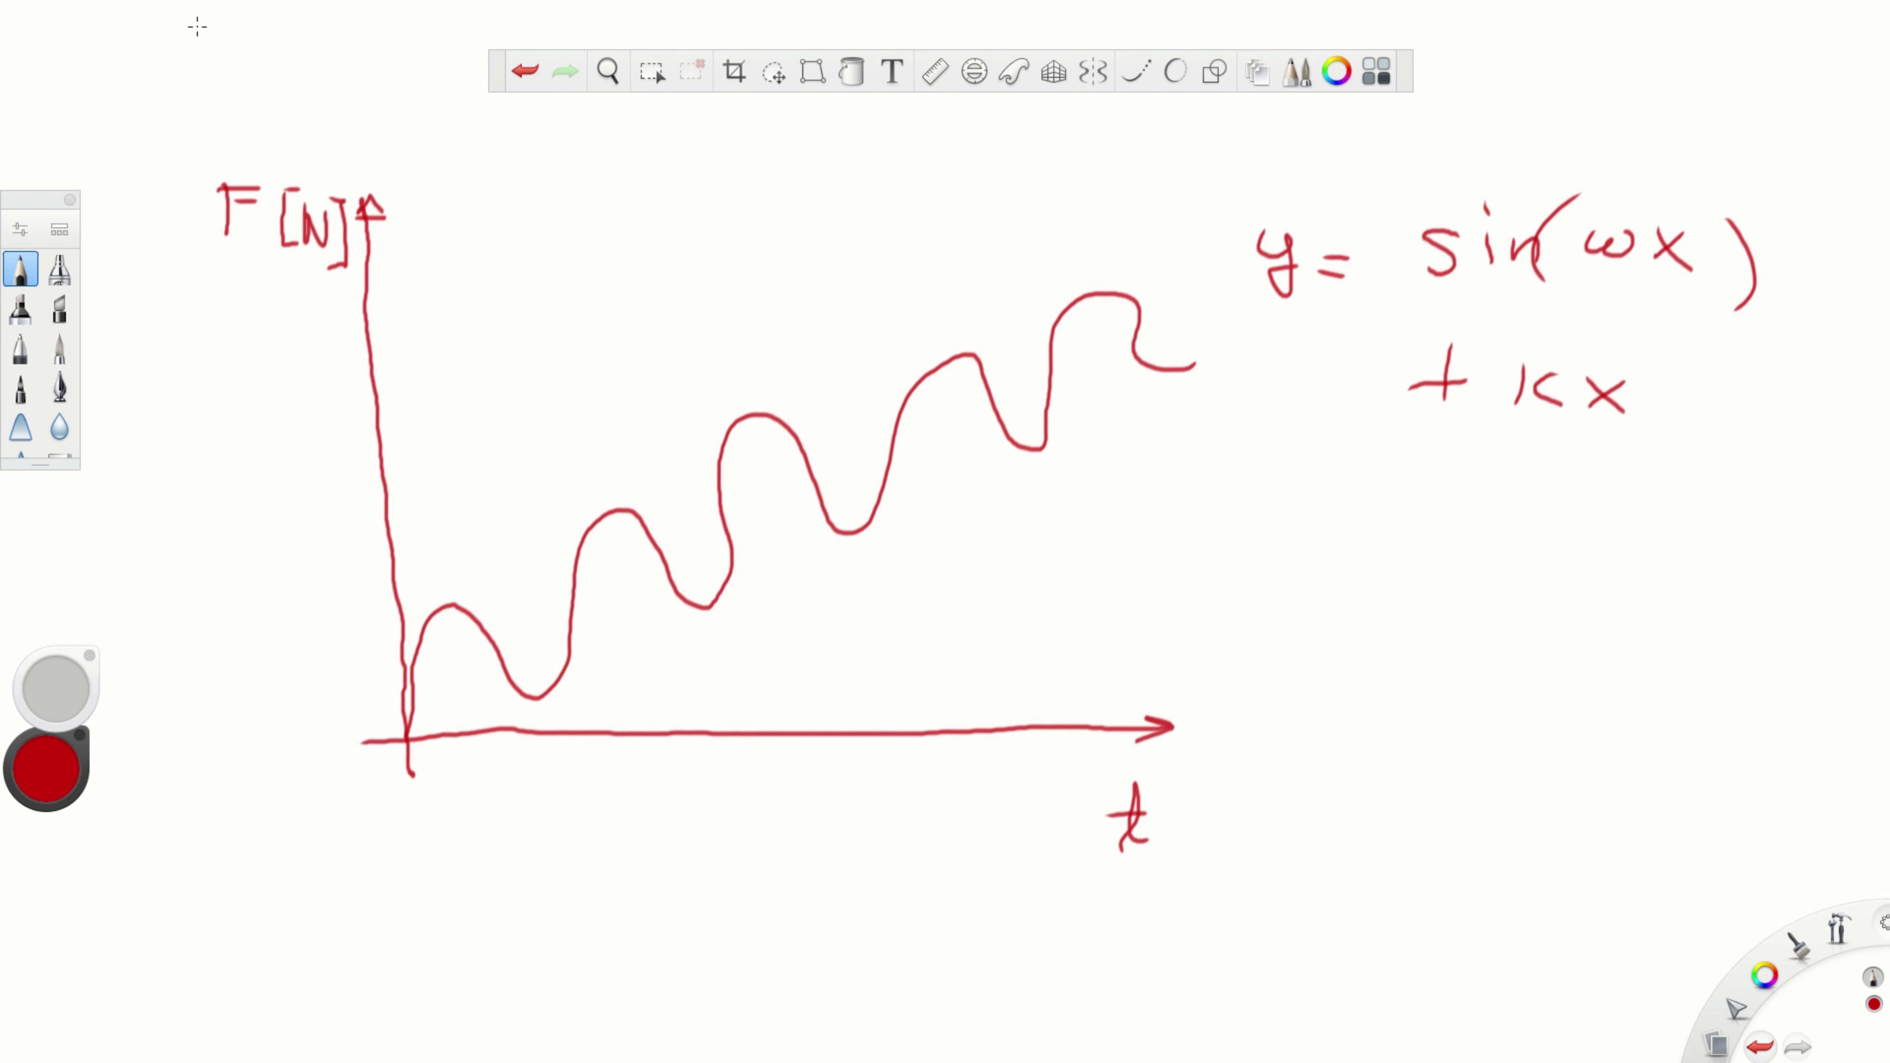
# Switch back to MATLAB and examine the sine and linear terms of the input1 expression on line 12.
pyautogui.press('super')
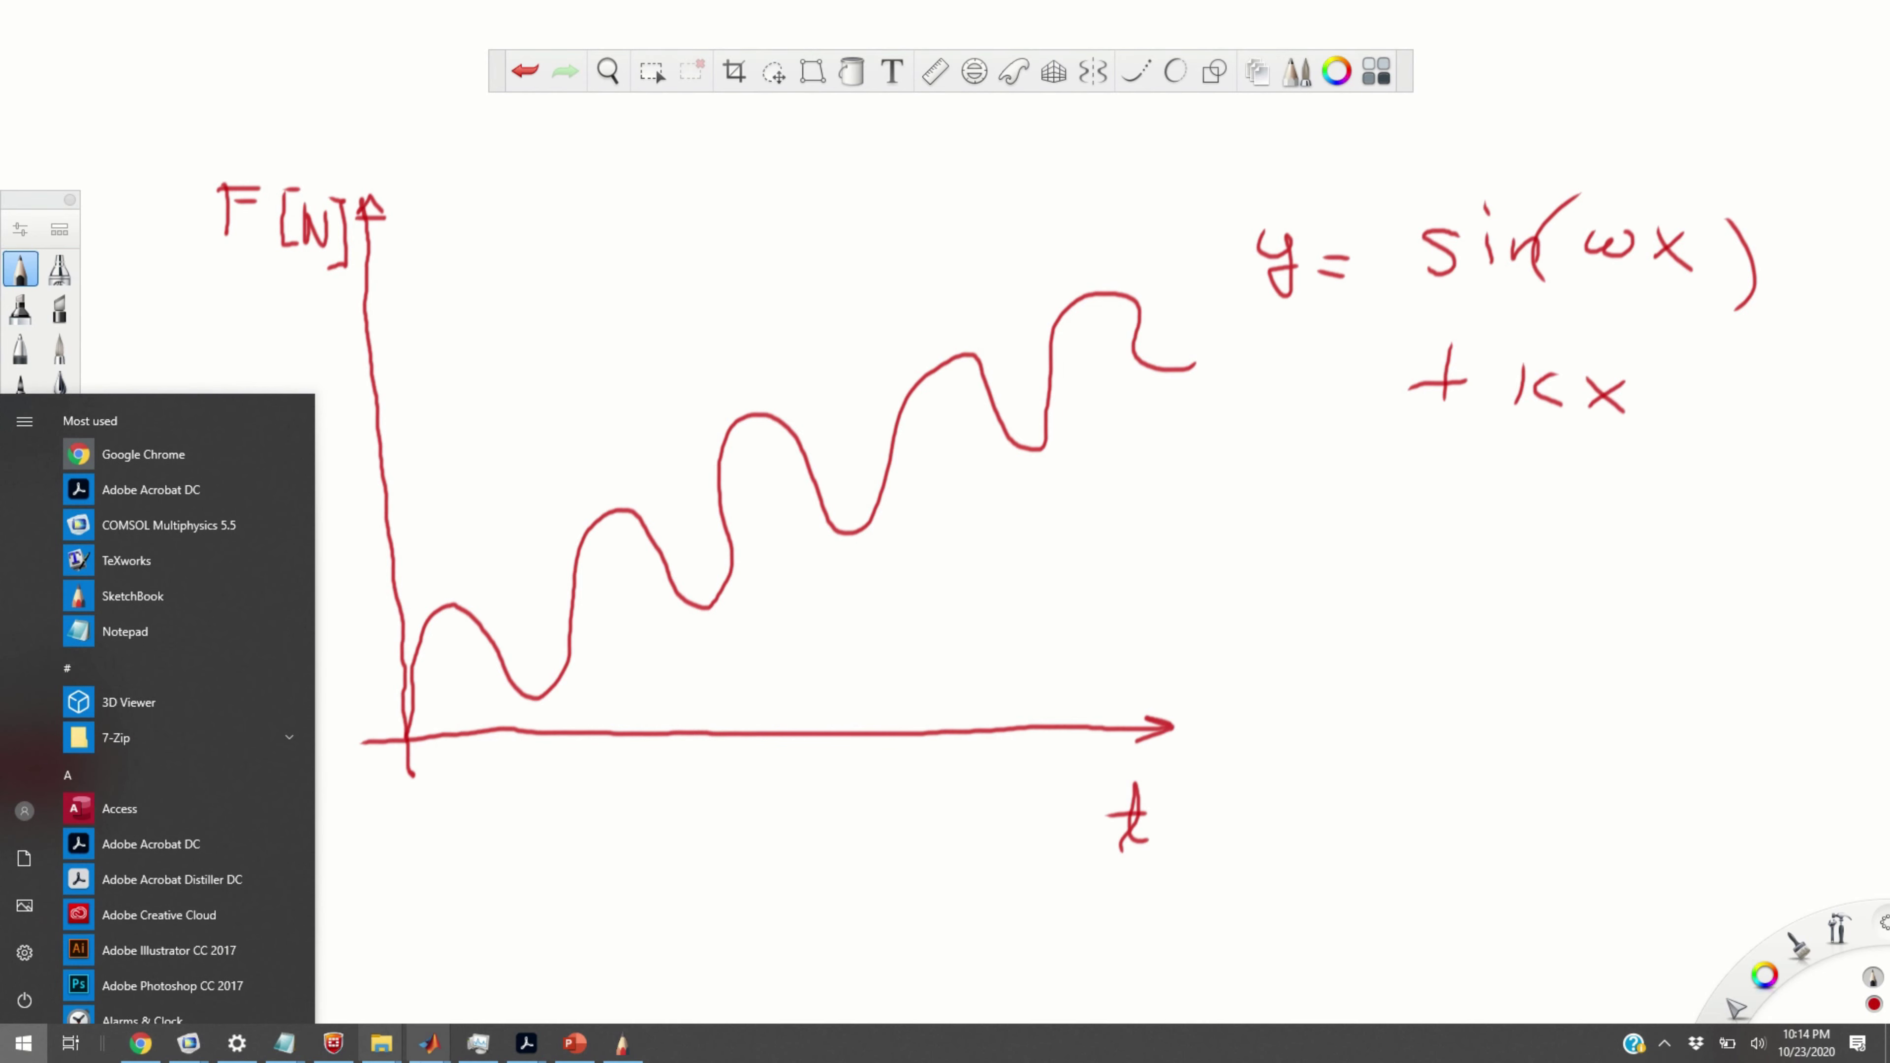
pyautogui.moveTo(445, 1052)
pyautogui.click(358, 960)
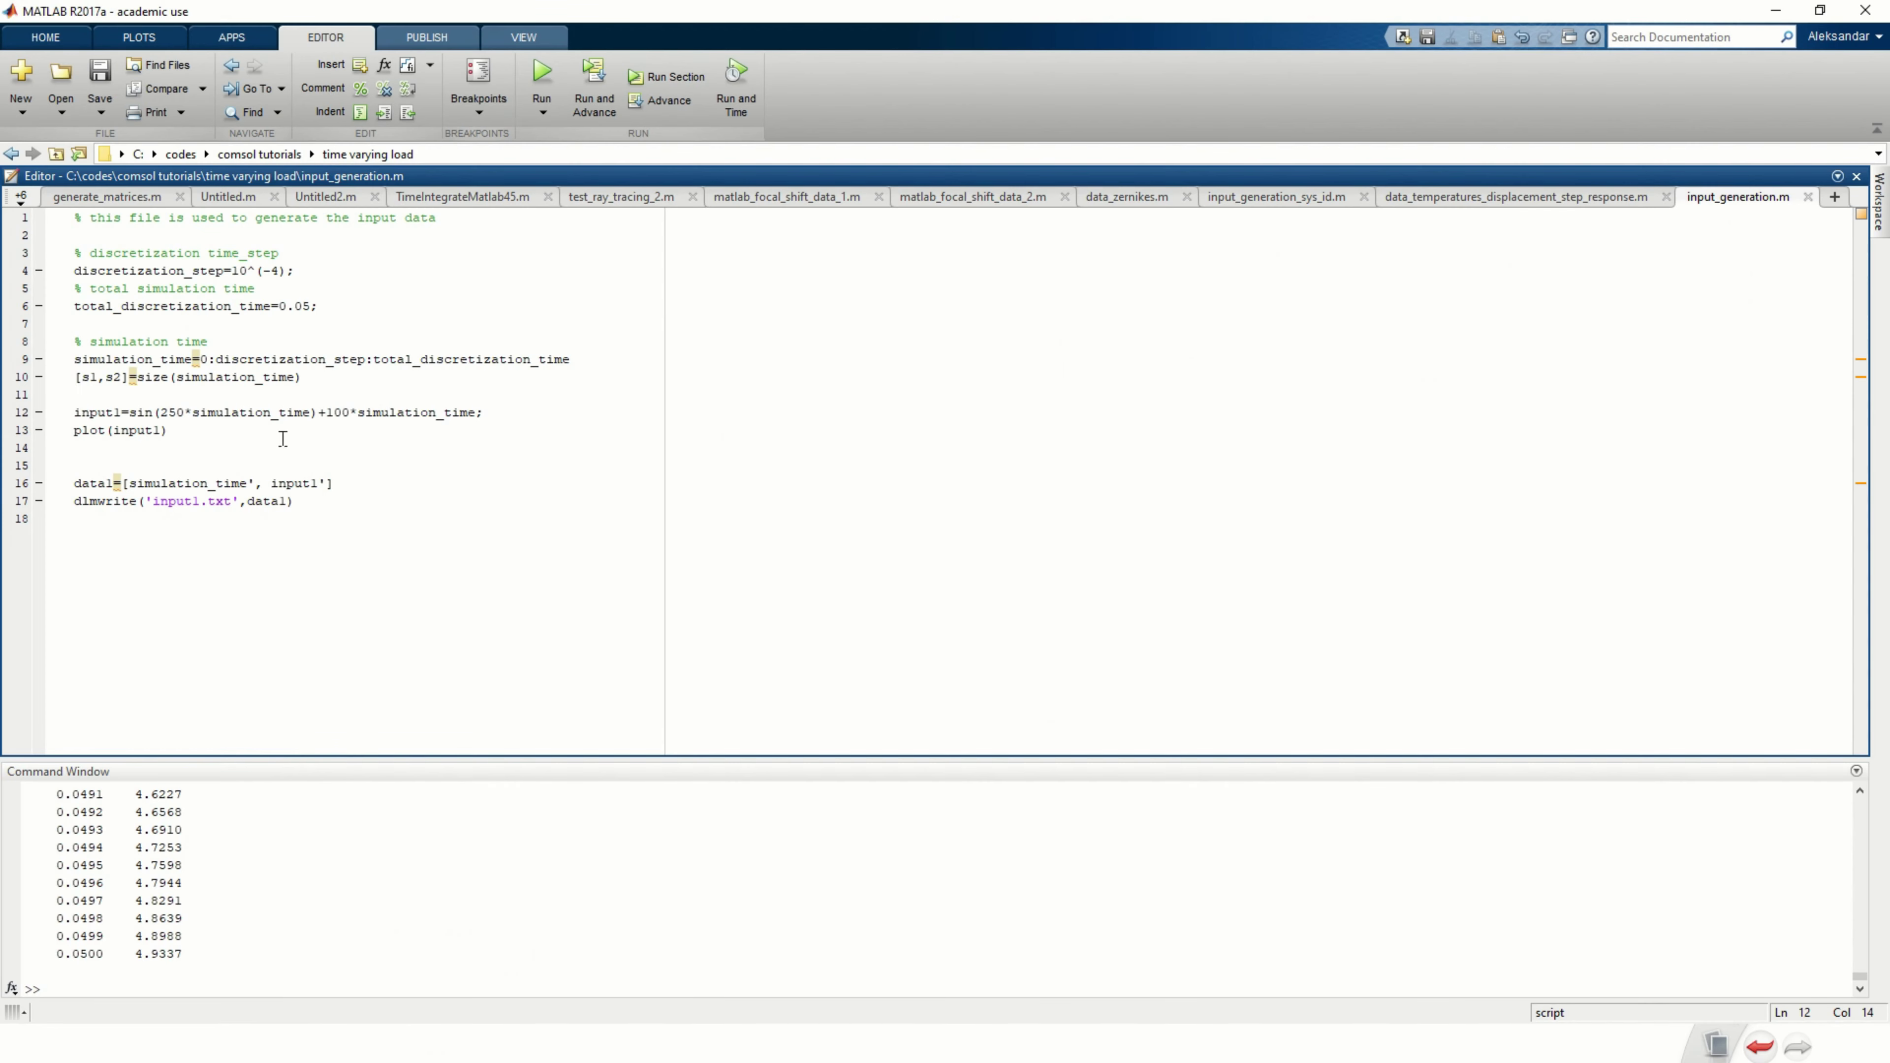
pyautogui.click(144, 429)
pyautogui.click(184, 411)
pyautogui.click(231, 411)
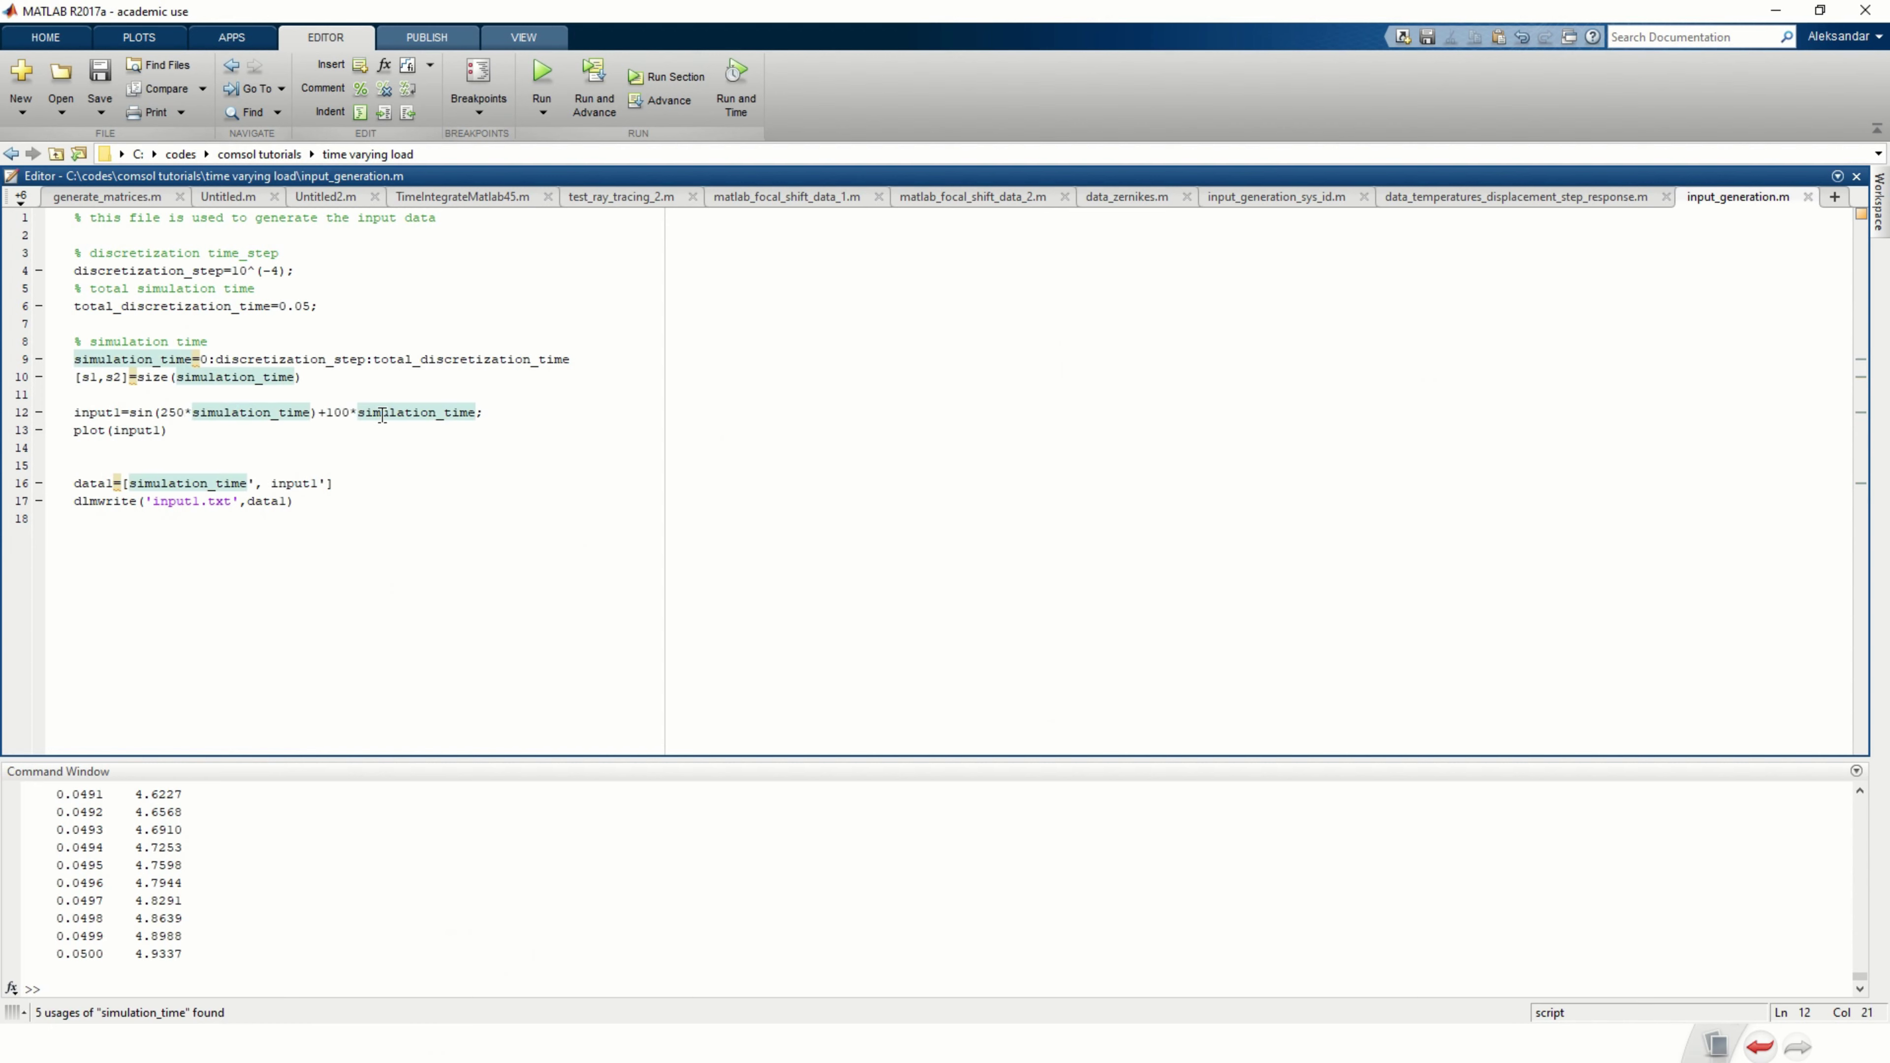
pyautogui.click(348, 412)
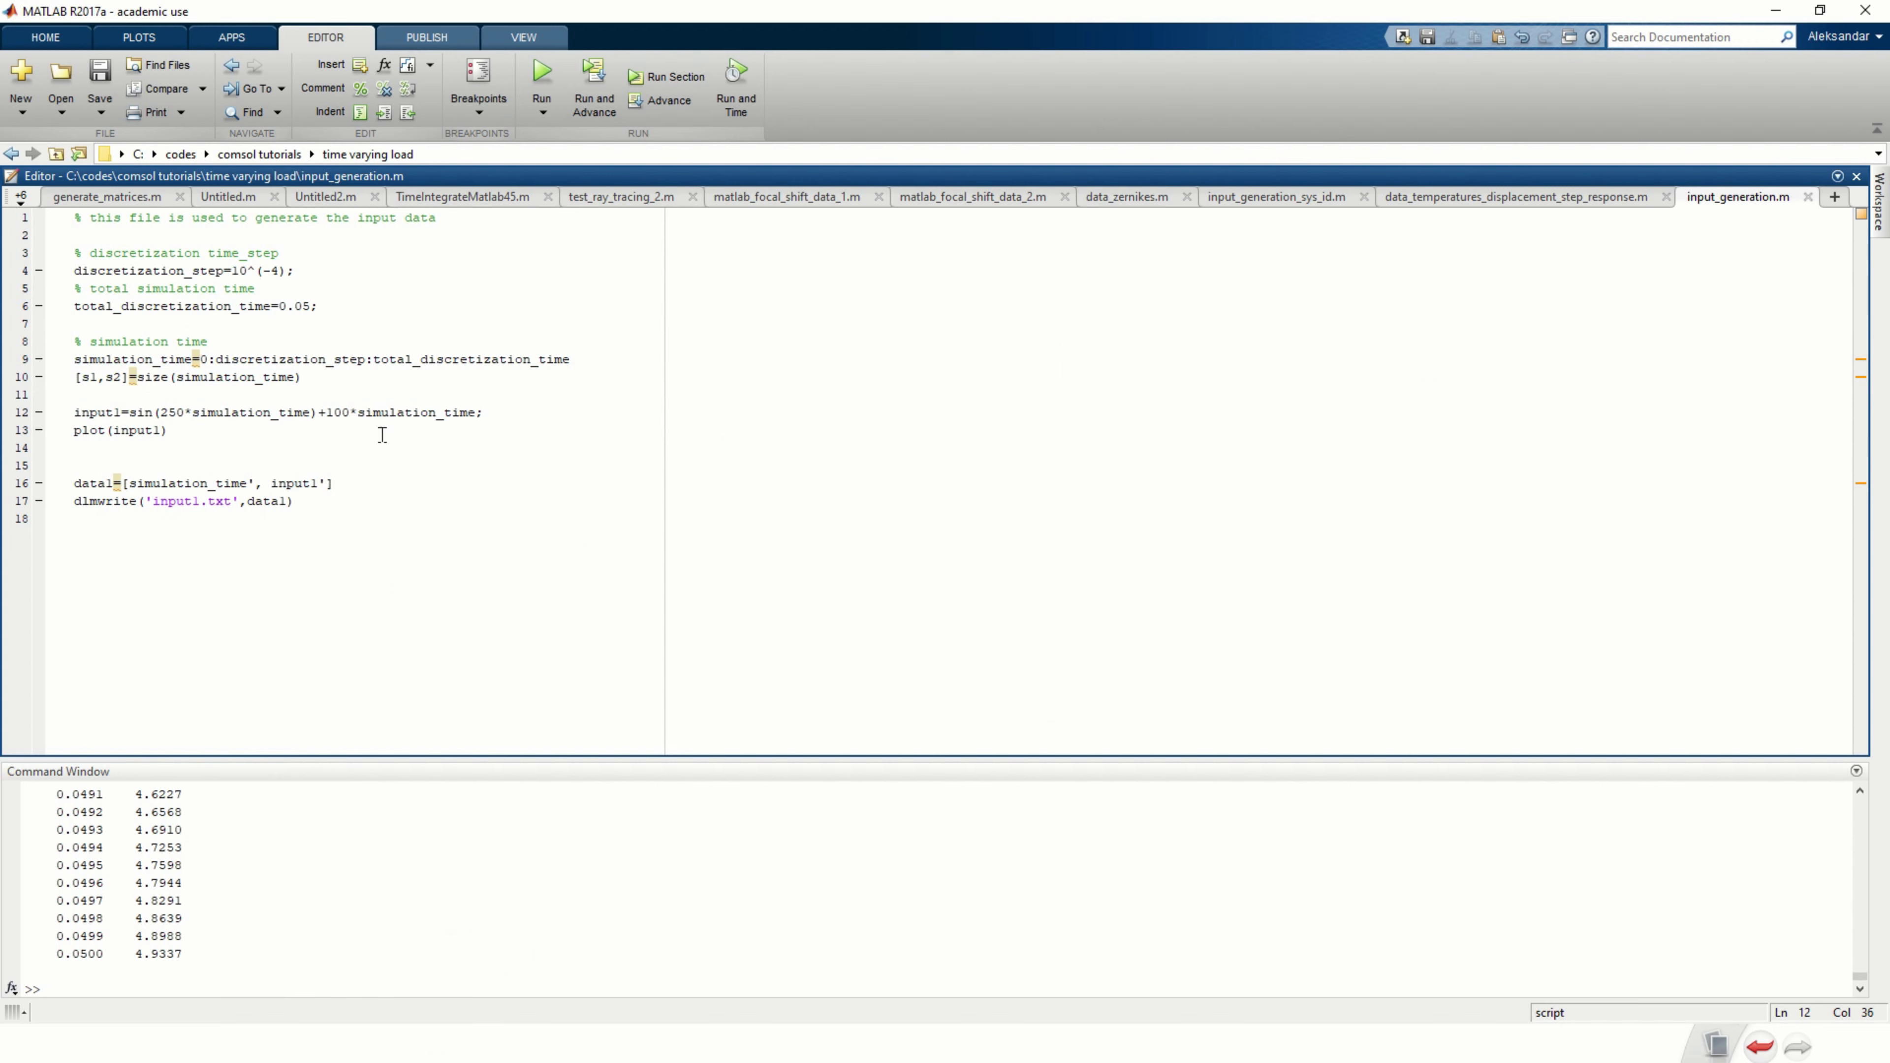
# Evaluate lines 1 to 13 of the script and bring up the input1 plot in Figure 1 beside the code.
pyautogui.moveTo(168, 430); pyautogui.dragTo(19, 218)
pyautogui.rightClick(170, 271)
pyautogui.click(231, 282)
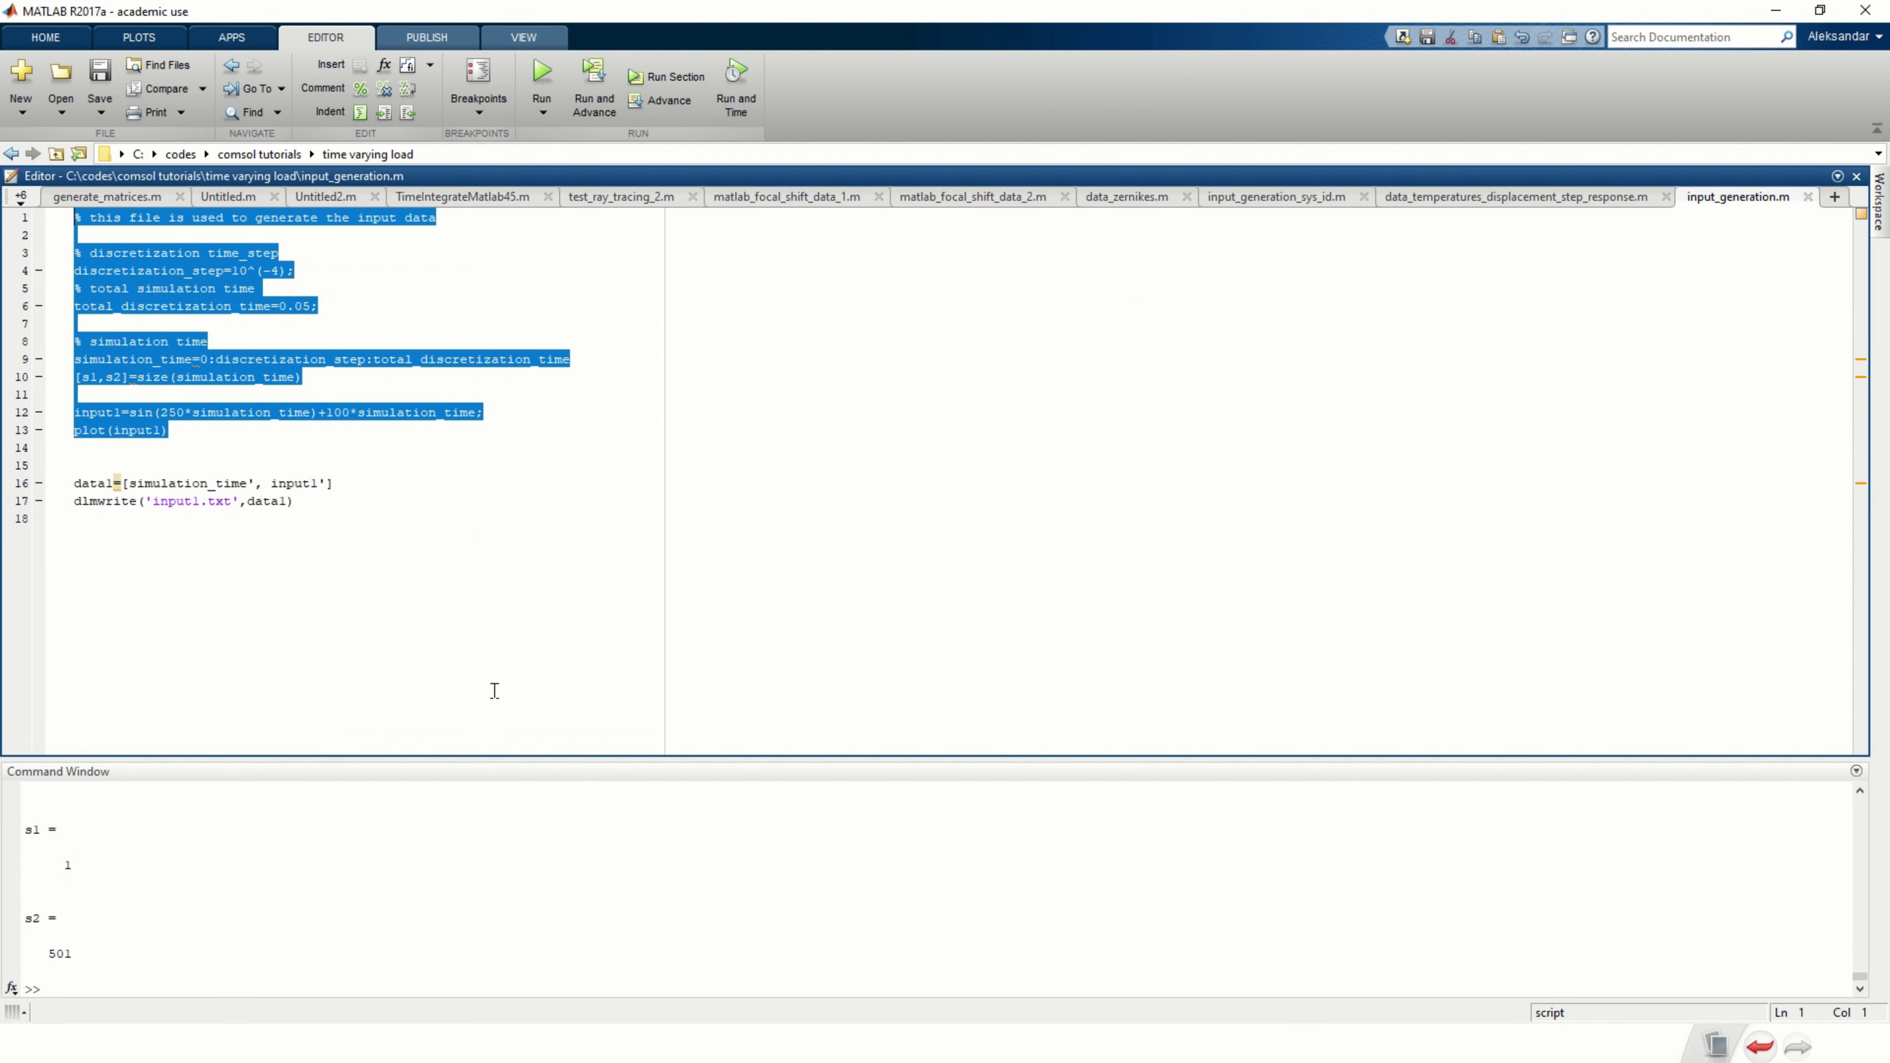
pyautogui.press('super')
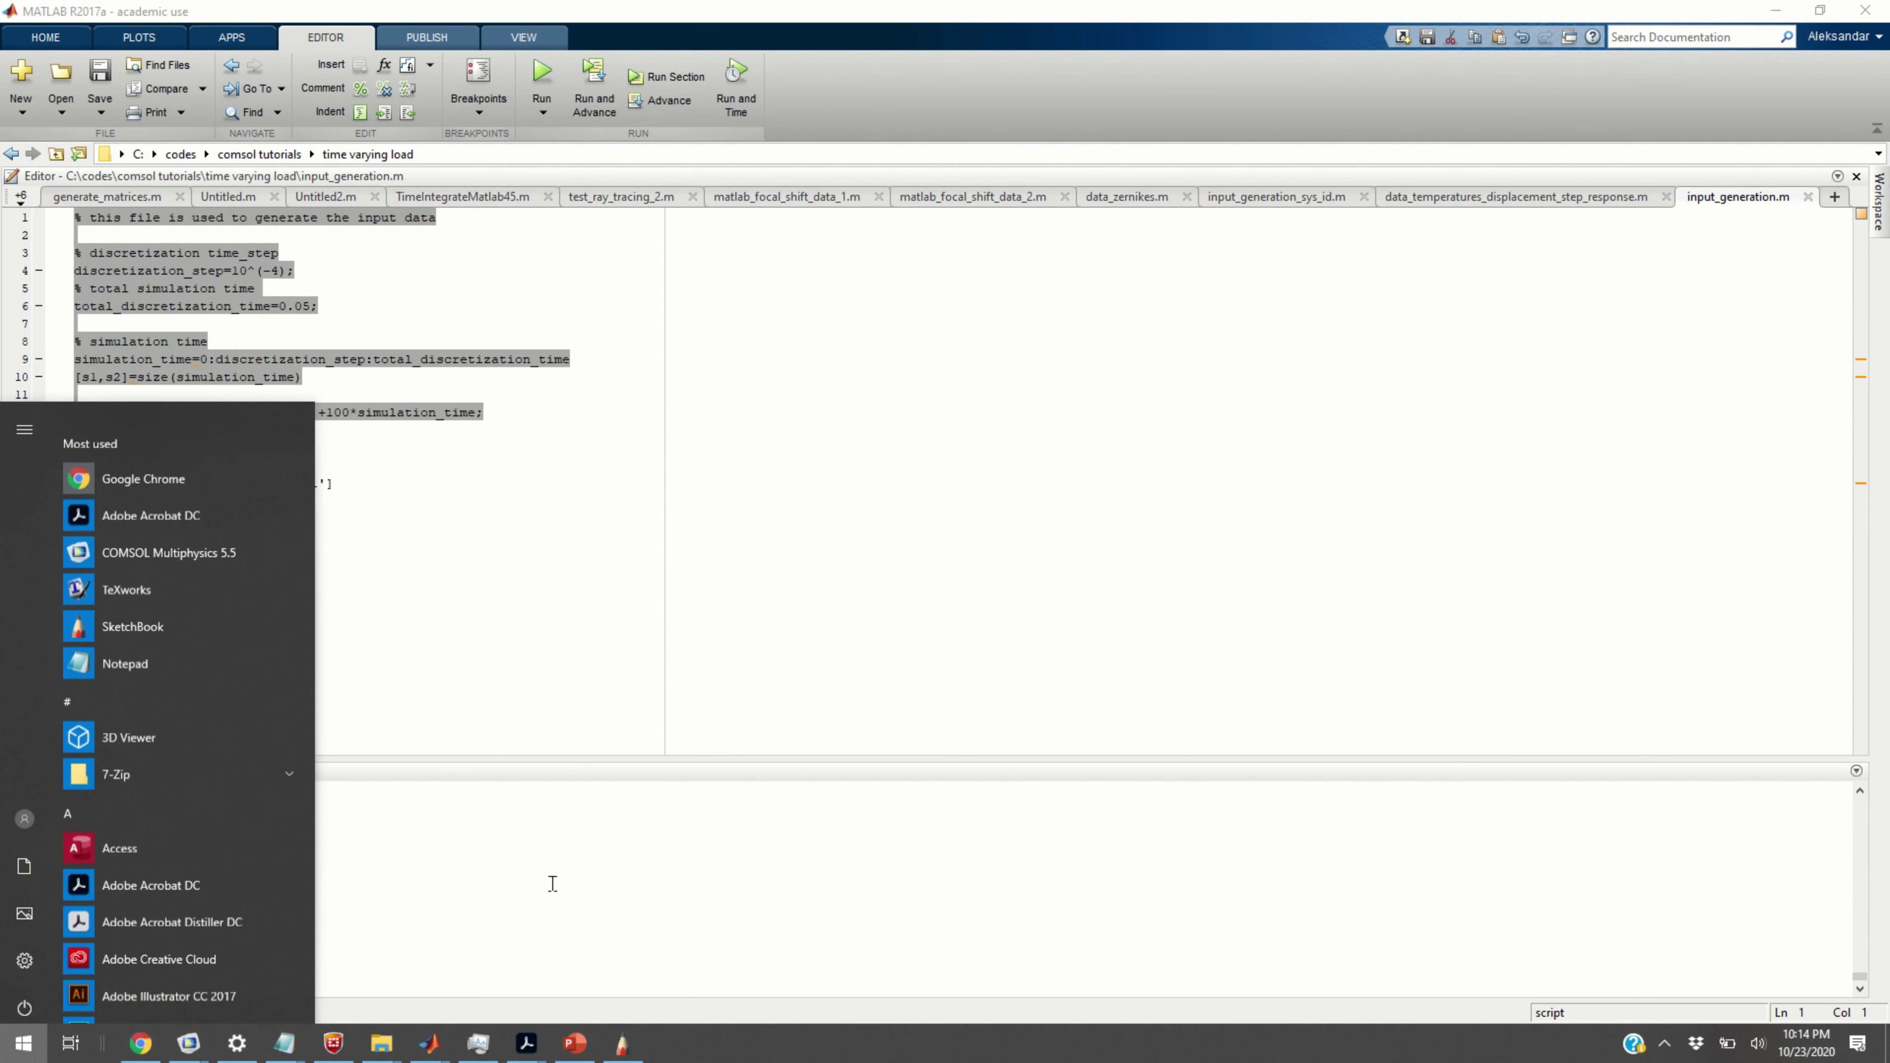
pyautogui.moveTo(428, 1050)
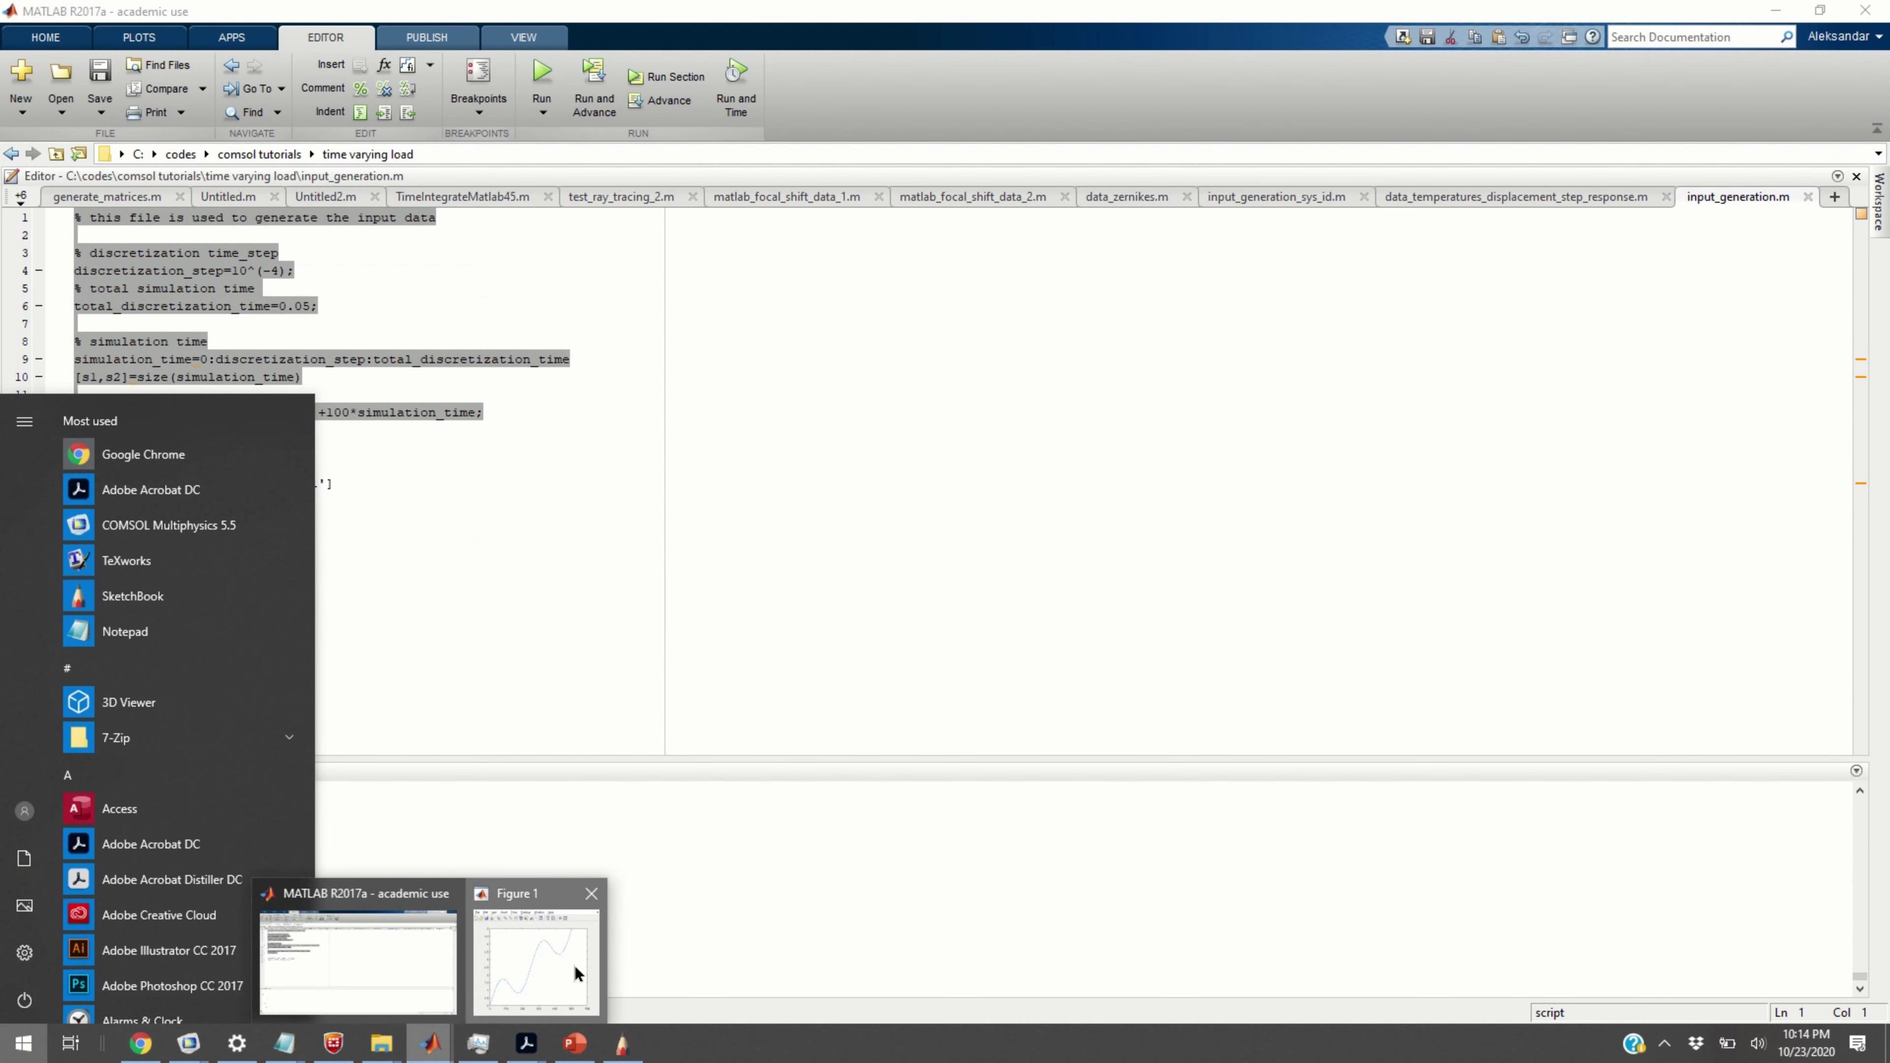
pyautogui.click(541, 953)
pyautogui.moveTo(981, 37); pyautogui.dragTo(1029, 158)
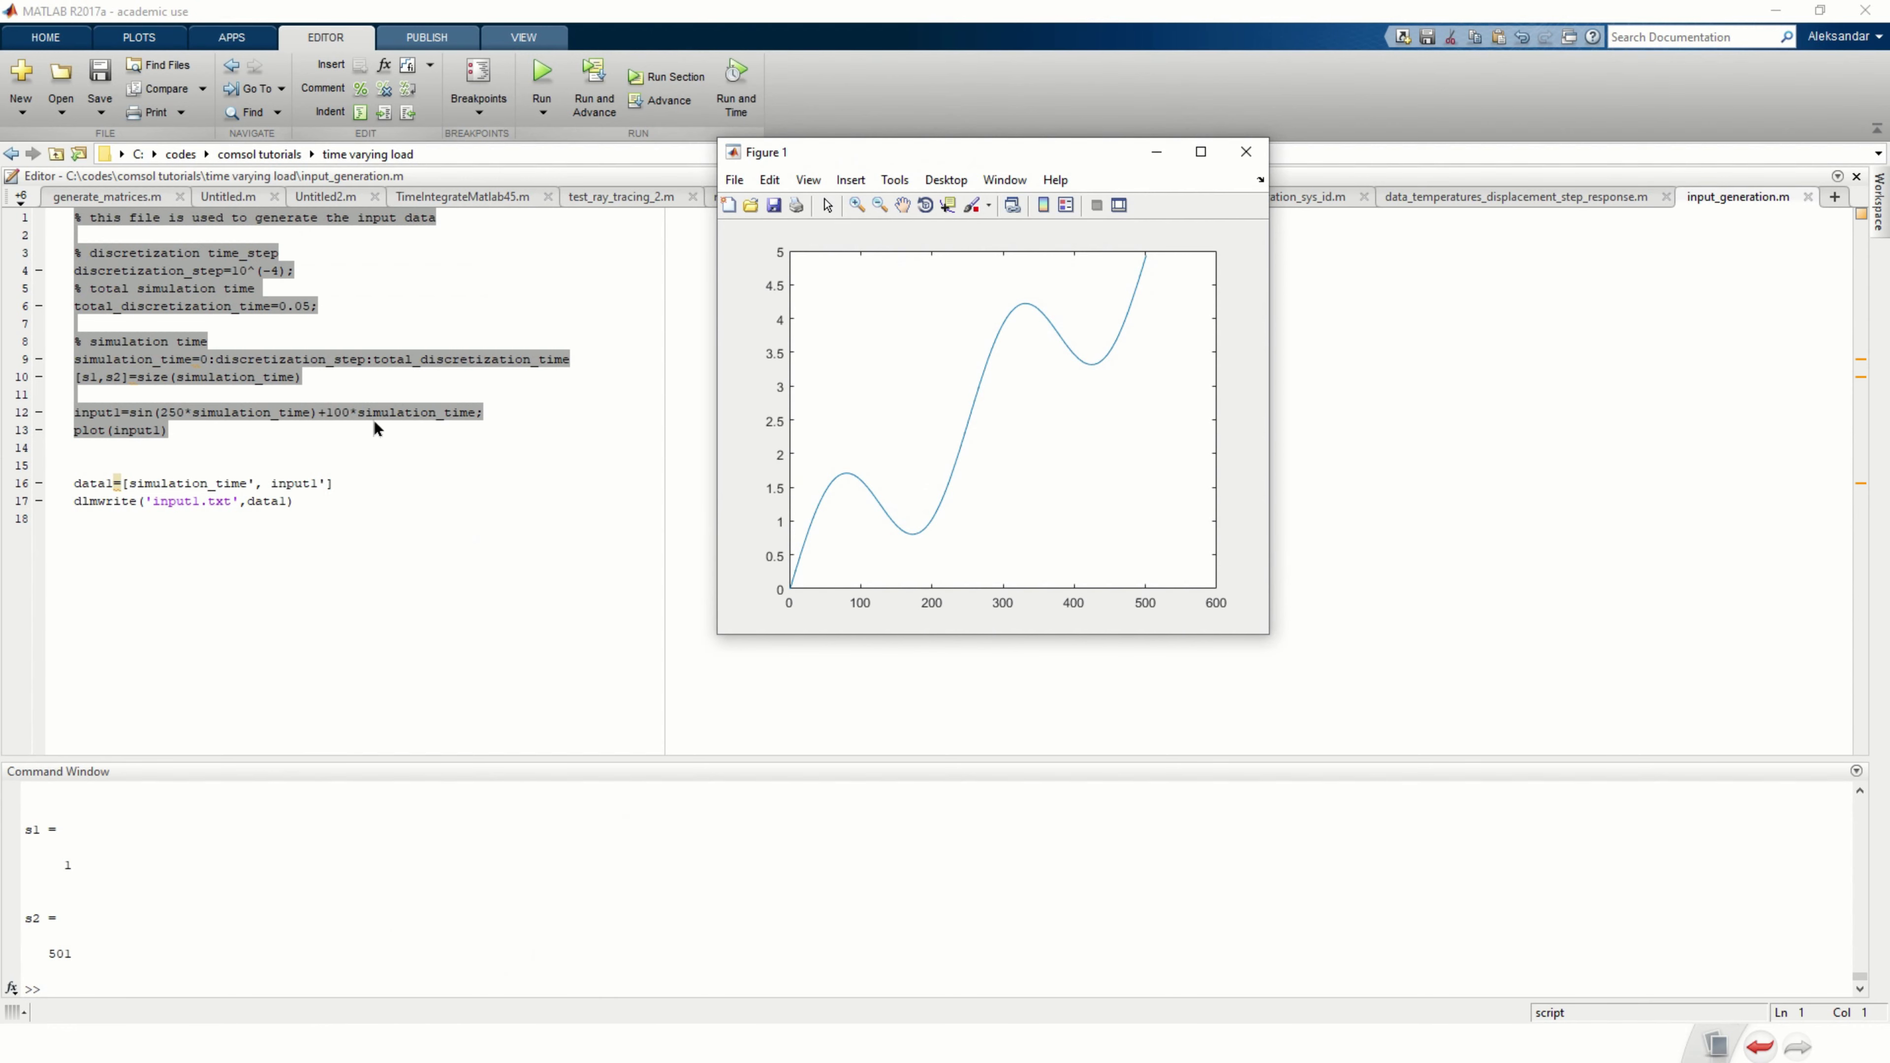
# Scale the input1 expression on line 12 by 100, making it 100*(sin(250*simulation_time)+100*simulation_time).
pyautogui.click(128, 412)
pyautogui.write('(')
pyautogui.write(')')
pyautogui.press('Left')
pyautogui.press('Left')
pyautogui.press('Left')
pyautogui.press('Left')
pyautogui.press('Left')
pyautogui.press('Left')
pyautogui.press('Left')
pyautogui.press('Left')
pyautogui.press('Left')
pyautogui.press('Left')
pyautogui.press('Left')
pyautogui.press('Left')
pyautogui.press('Left')
pyautogui.press('Left')
pyautogui.press('Left')
pyautogui.press('Left')
pyautogui.press('Left')
pyautogui.press('Left')
pyautogui.press('Left')
pyautogui.press('Left')
pyautogui.press('Left')
pyautogui.press('Left')
pyautogui.press('Left')
pyautogui.press('Left')
pyautogui.press('Left')
pyautogui.press('Left')
pyautogui.press('Left')
pyautogui.press('Left')
pyautogui.press('Left')
pyautogui.press('Left')
pyautogui.press('Left')
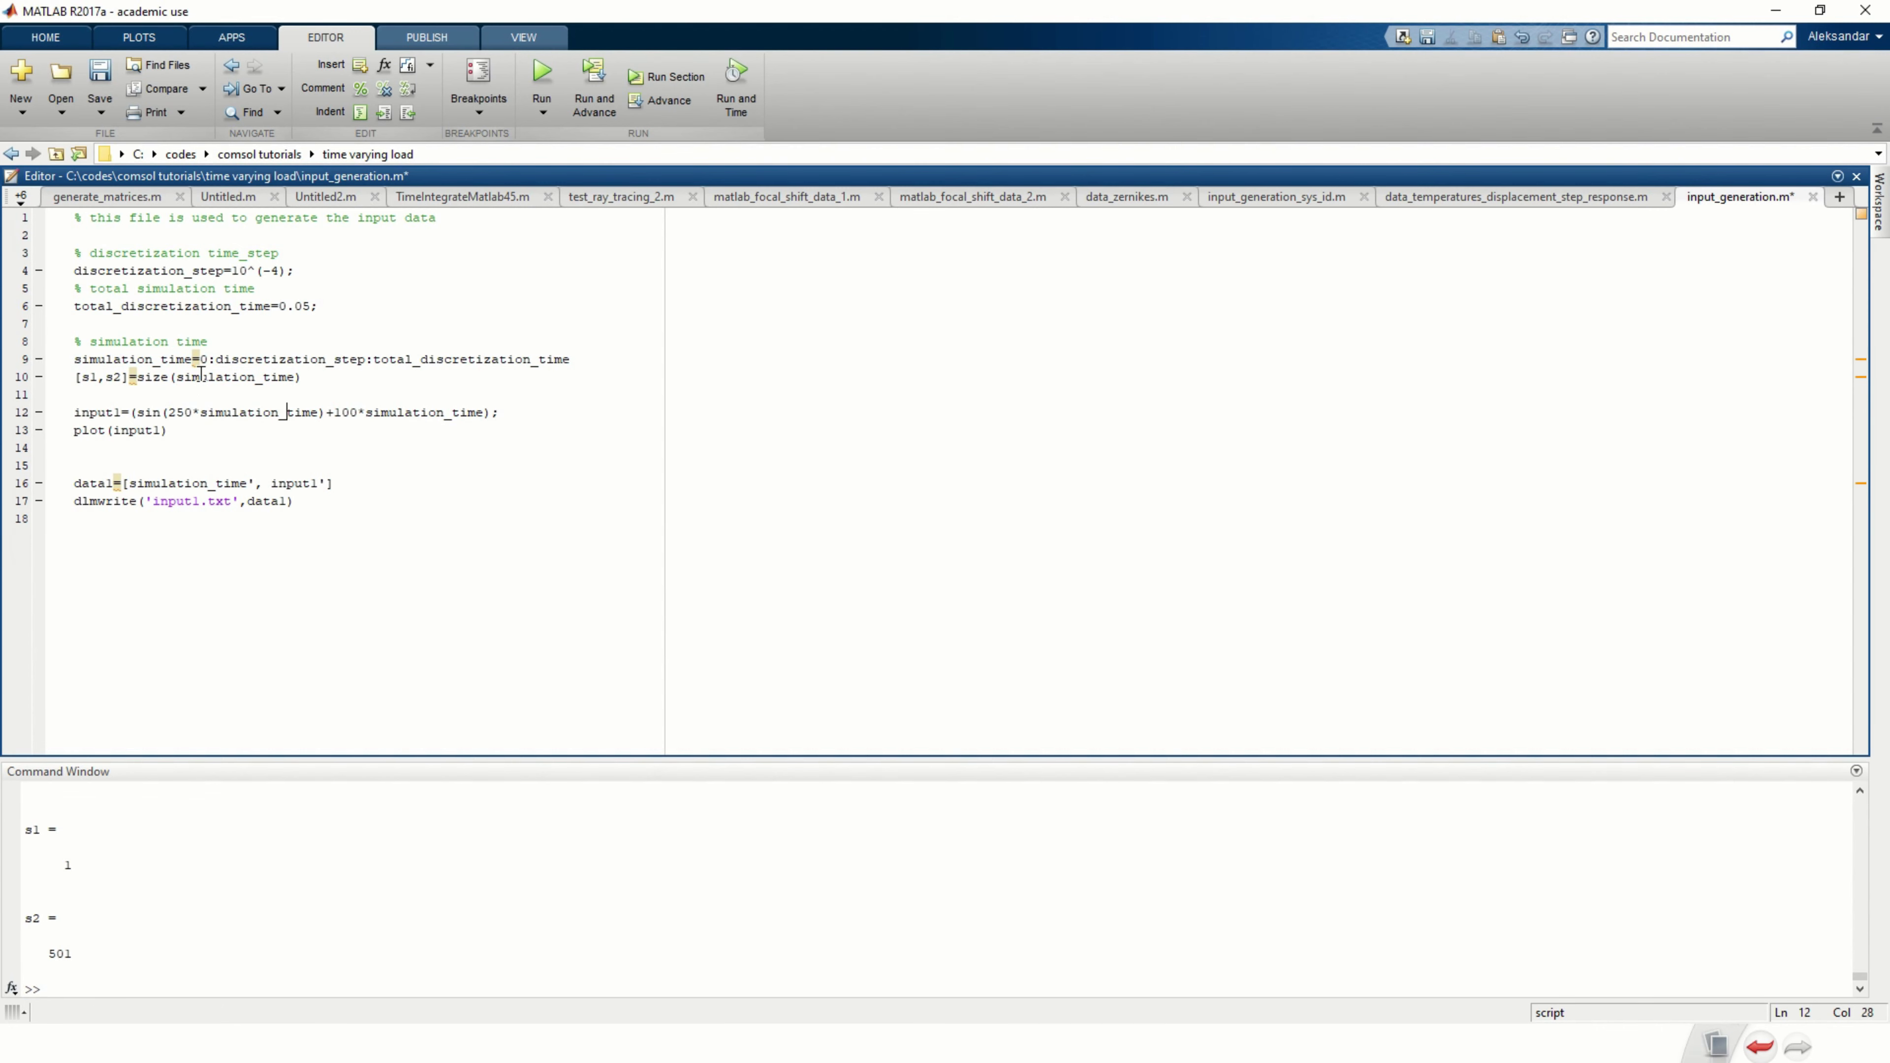
pyautogui.write('100*')
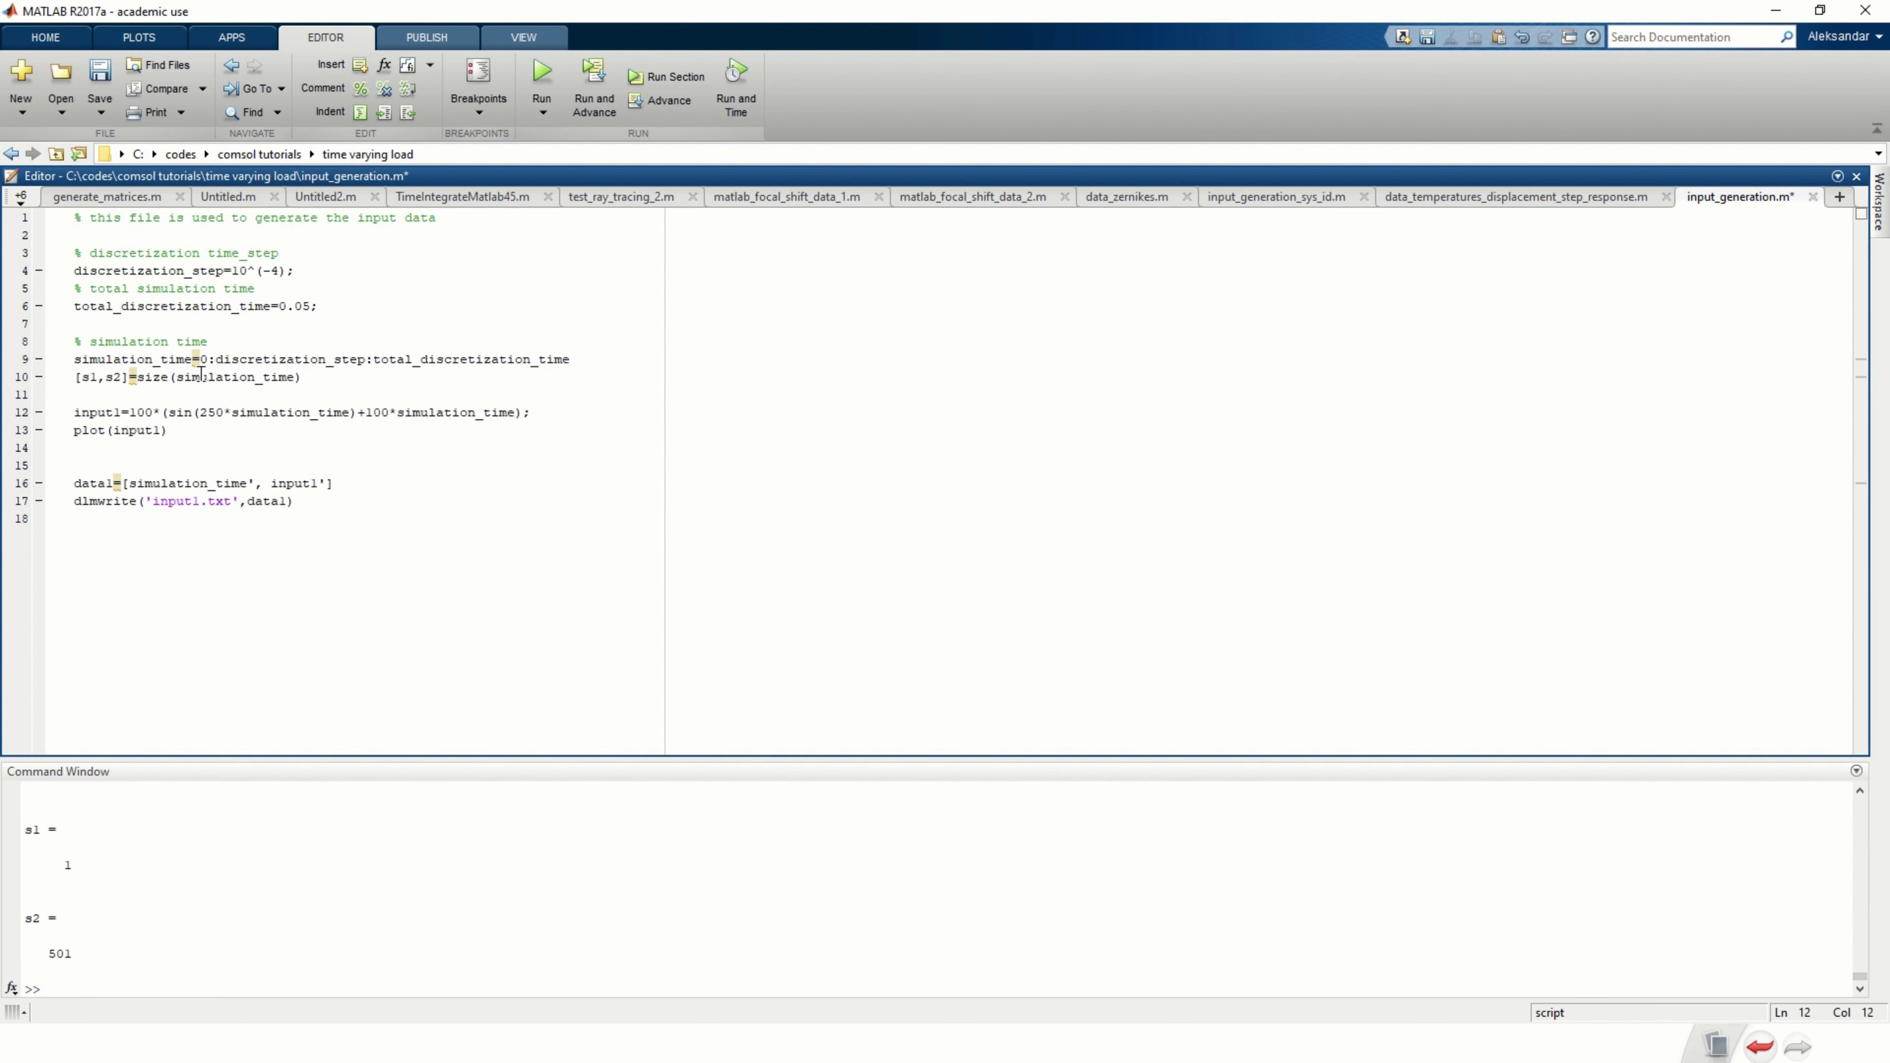
# Save the script and reevaluate lines 1 to 13, bringing up the rescaled input1 plot in Figure 1.
pyautogui.moveTo(213, 429); pyautogui.dragTo(40, 218)
pyautogui.rightClick(150, 270)
pyautogui.click(195, 283)
pyautogui.hotkey('ctrl', 's')
pyautogui.press('super')
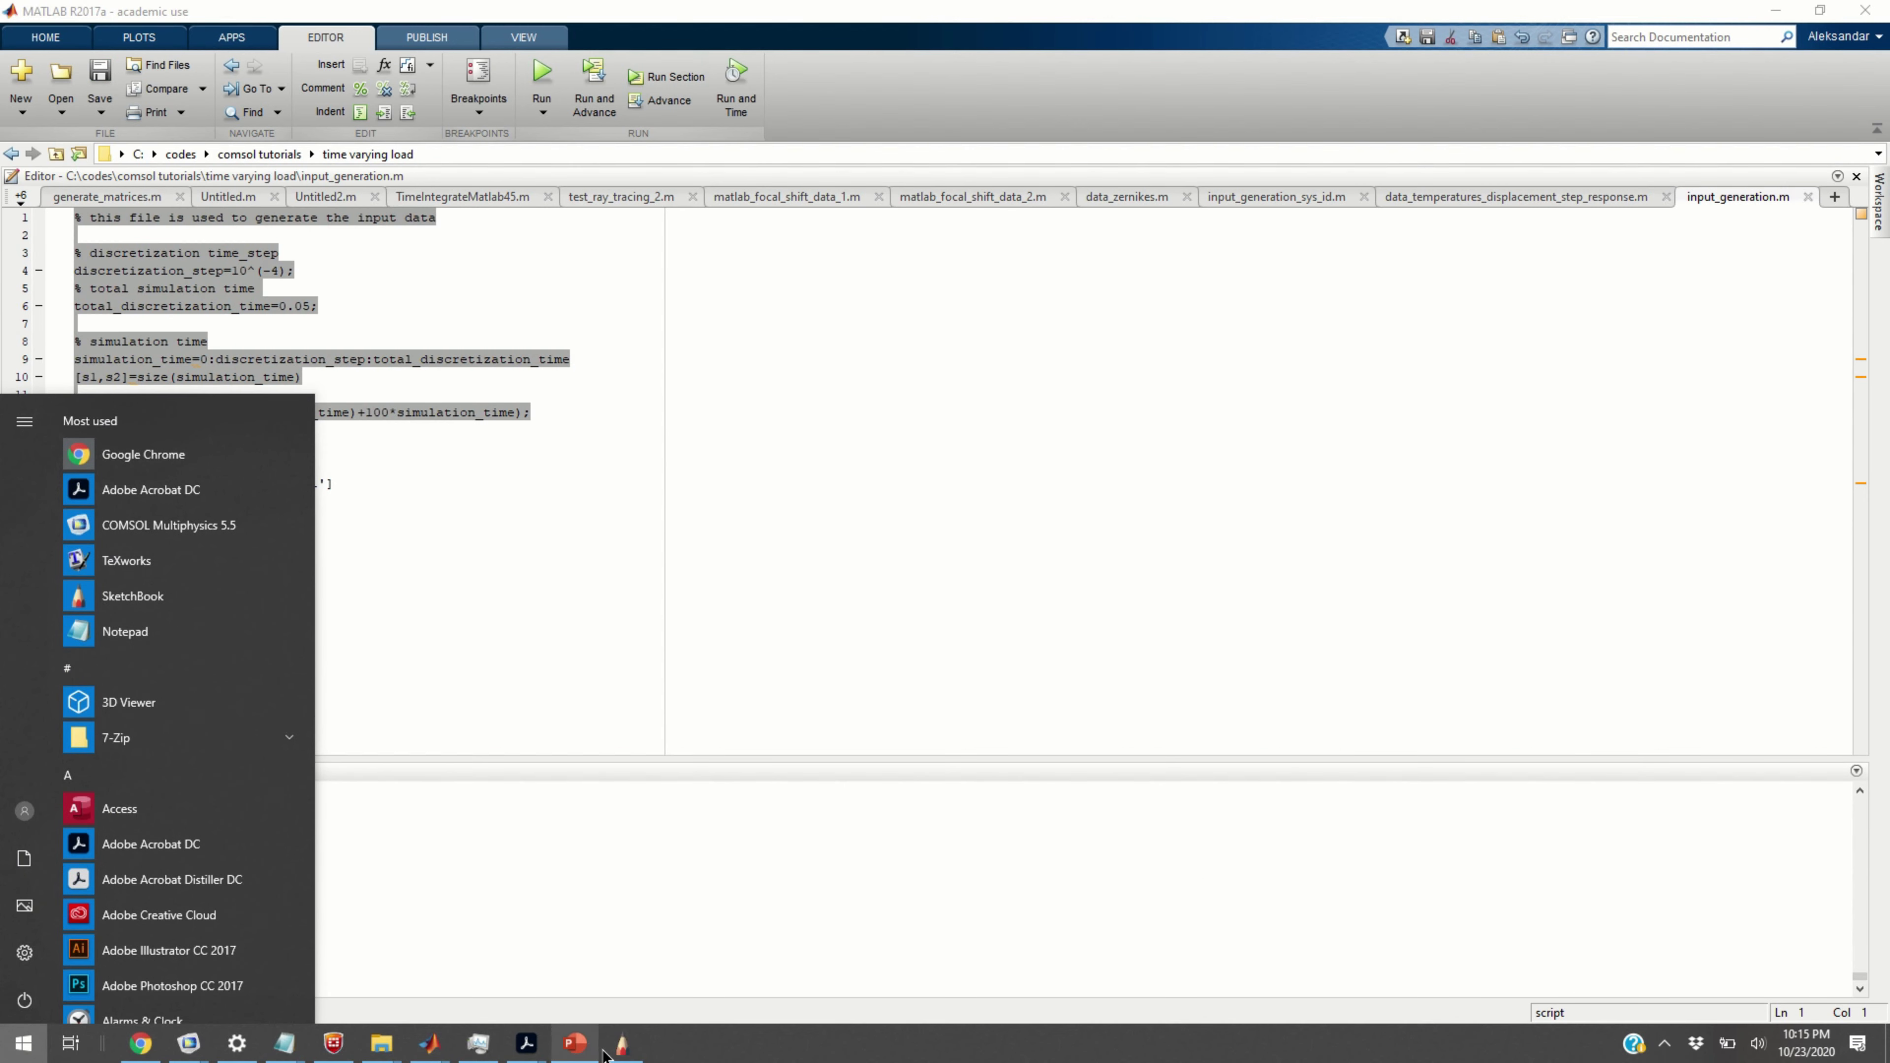
pyautogui.moveTo(429, 1042)
pyautogui.click(585, 978)
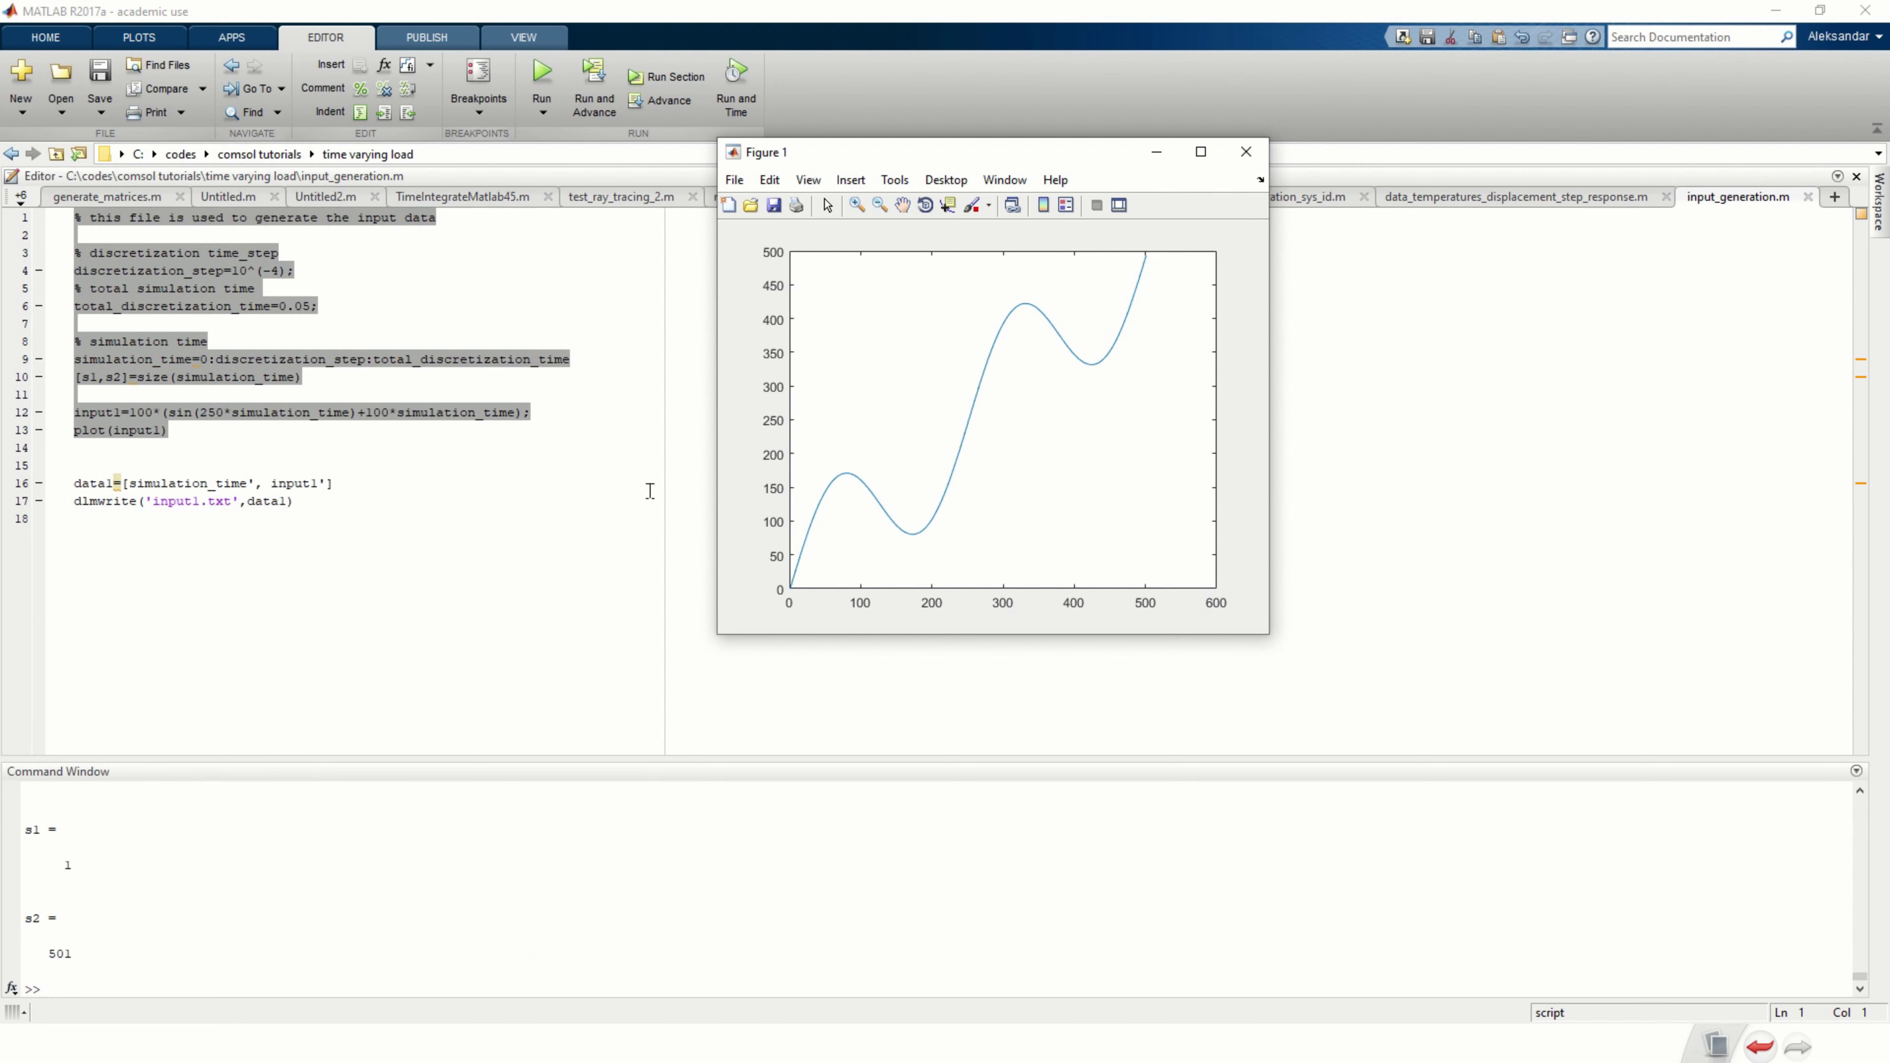
# Evaluate line 16 to build the data1 matrix from the transposed simulation_time and input1 vectors.
pyautogui.click(386, 461)
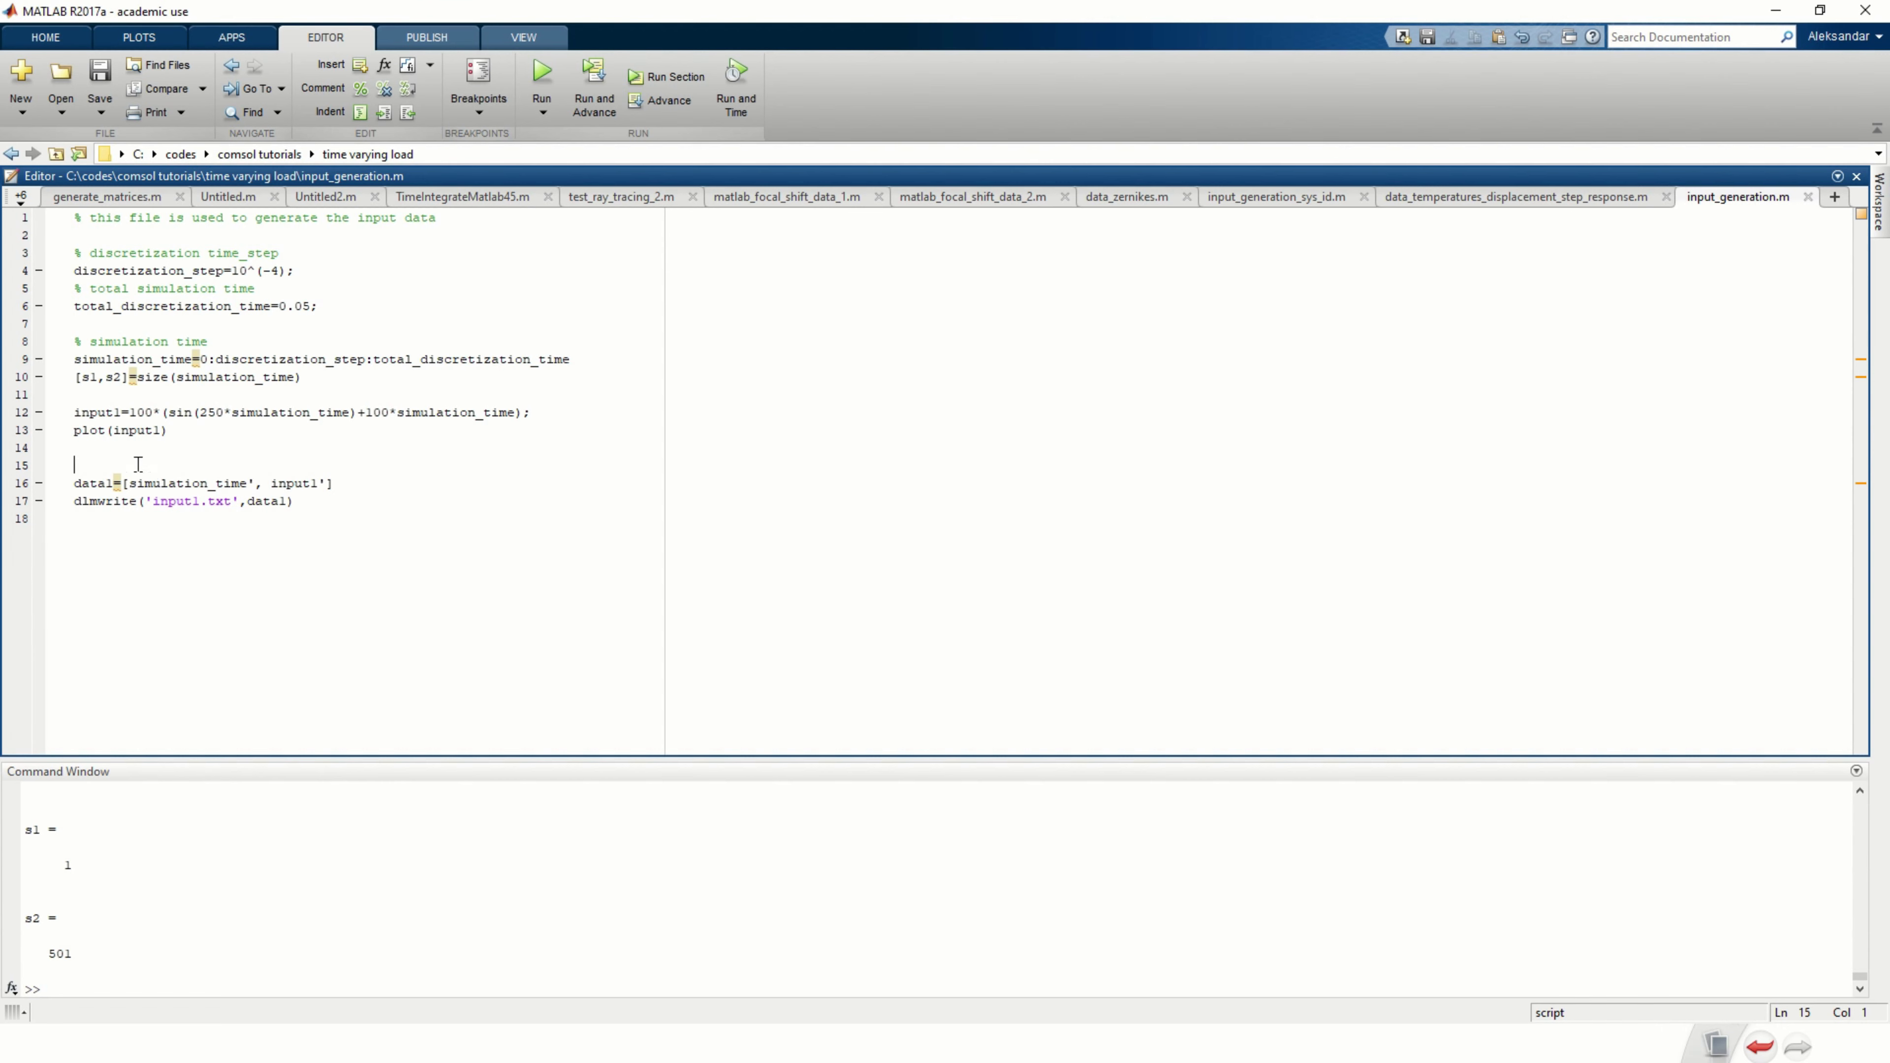
pyautogui.moveTo(122, 457); pyautogui.dragTo(354, 484)
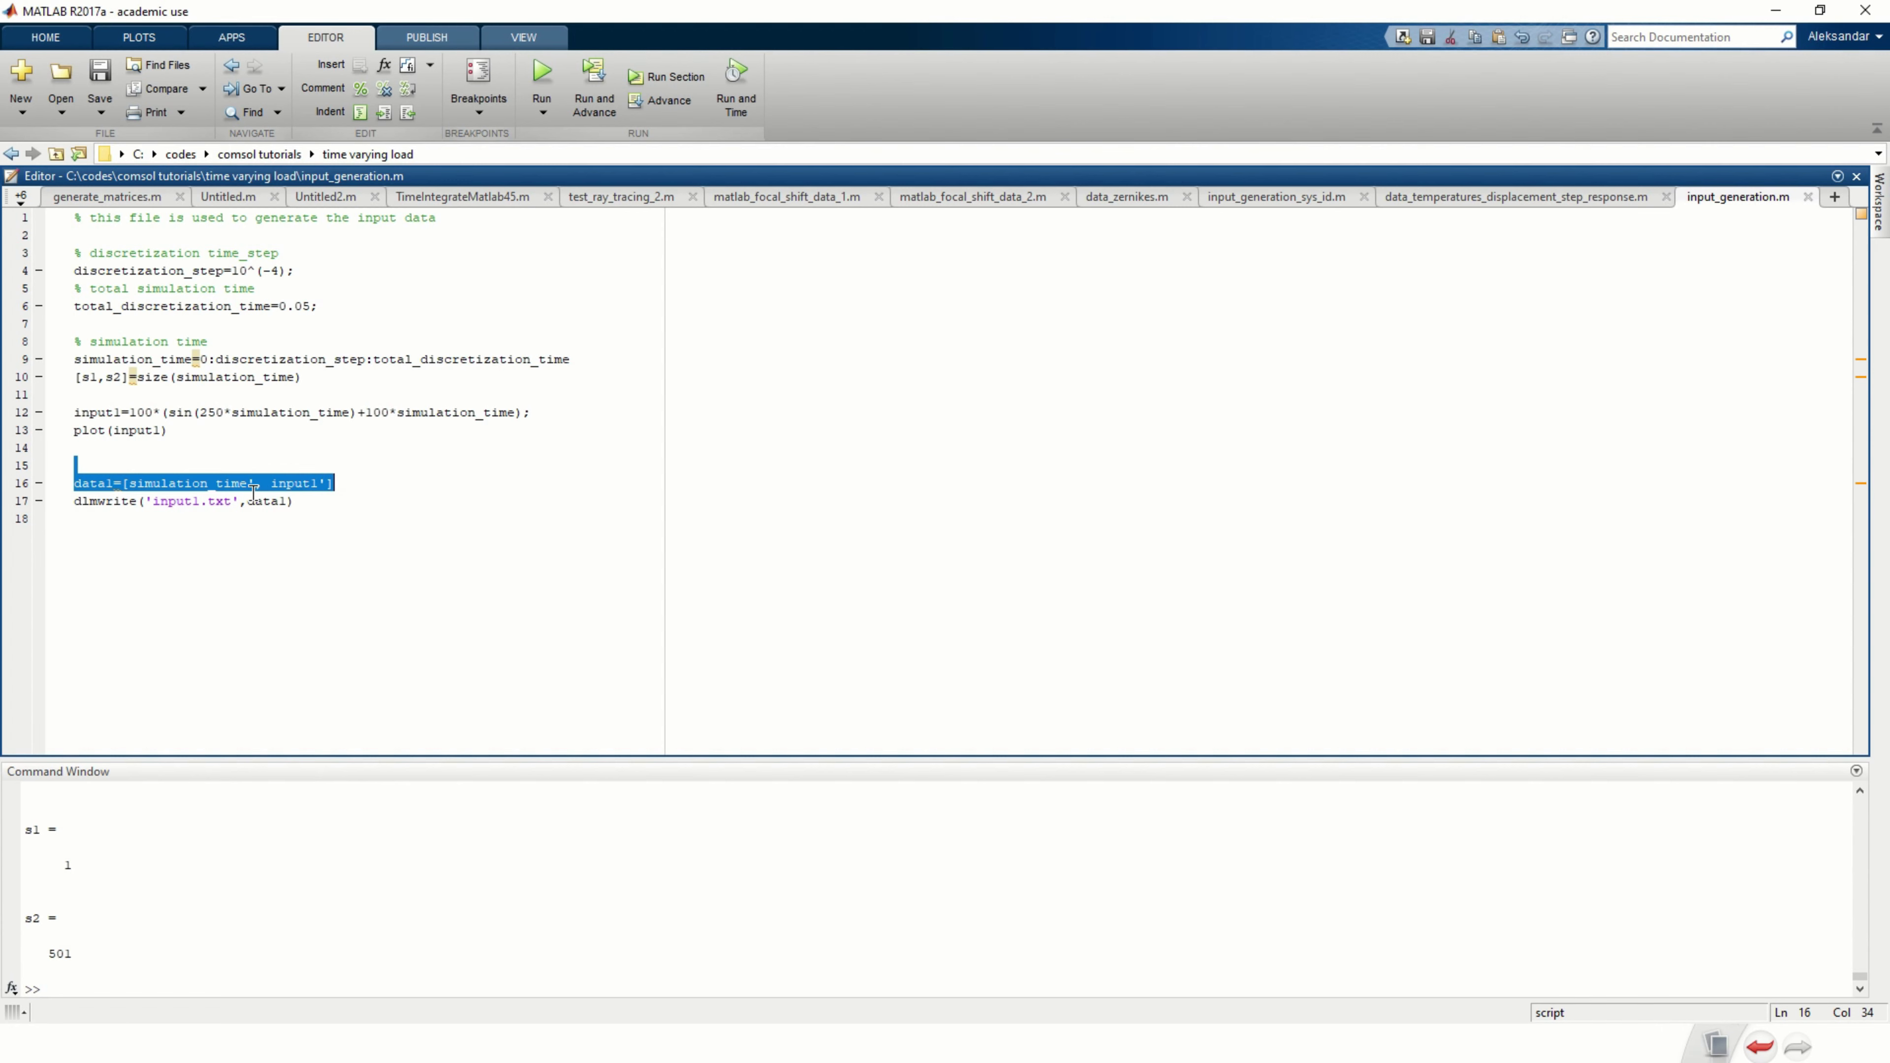
pyautogui.click(85, 481)
pyautogui.moveTo(78, 461); pyautogui.dragTo(408, 487)
pyautogui.rightClick(263, 489)
pyautogui.click(297, 496)
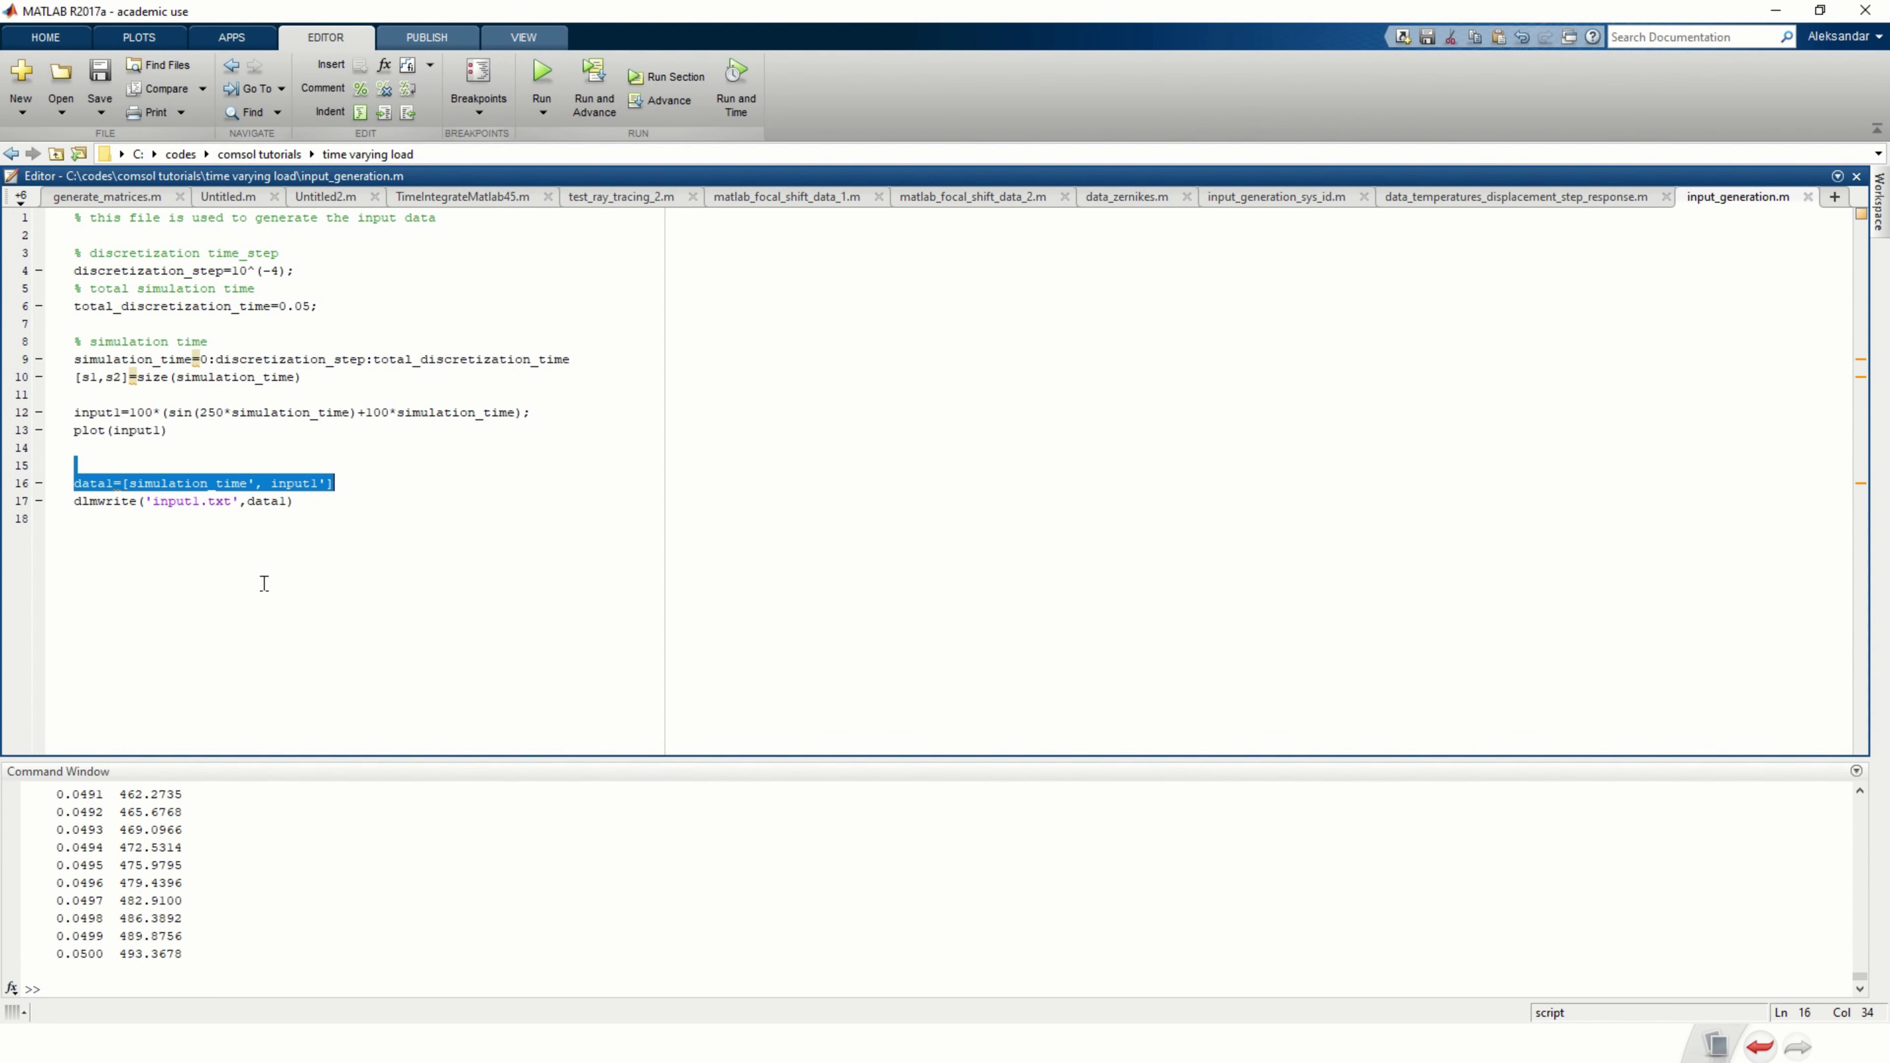
# Examine the time and force columns of data1 in an enlarged Command Window, back to the first row.
pyautogui.scroll(7, 175, 899)
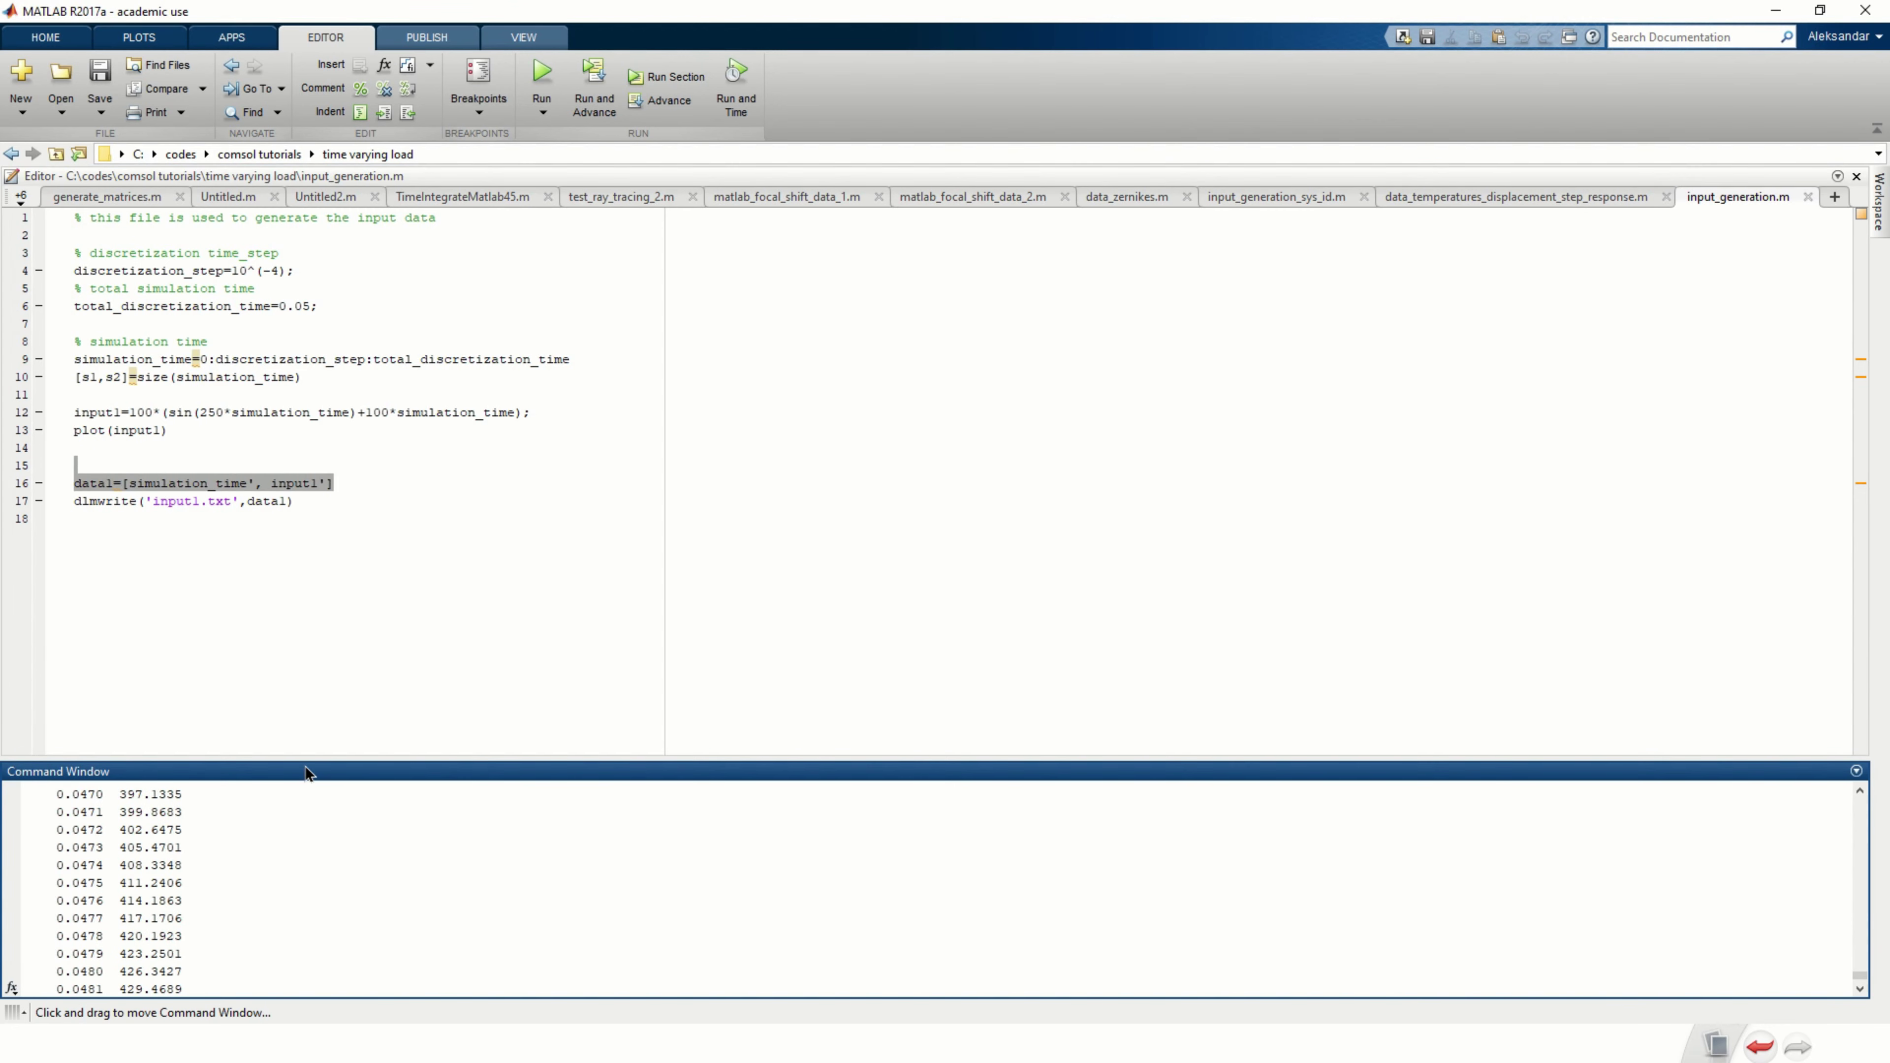
pyautogui.moveTo(322, 773); pyautogui.dragTo(327, 465)
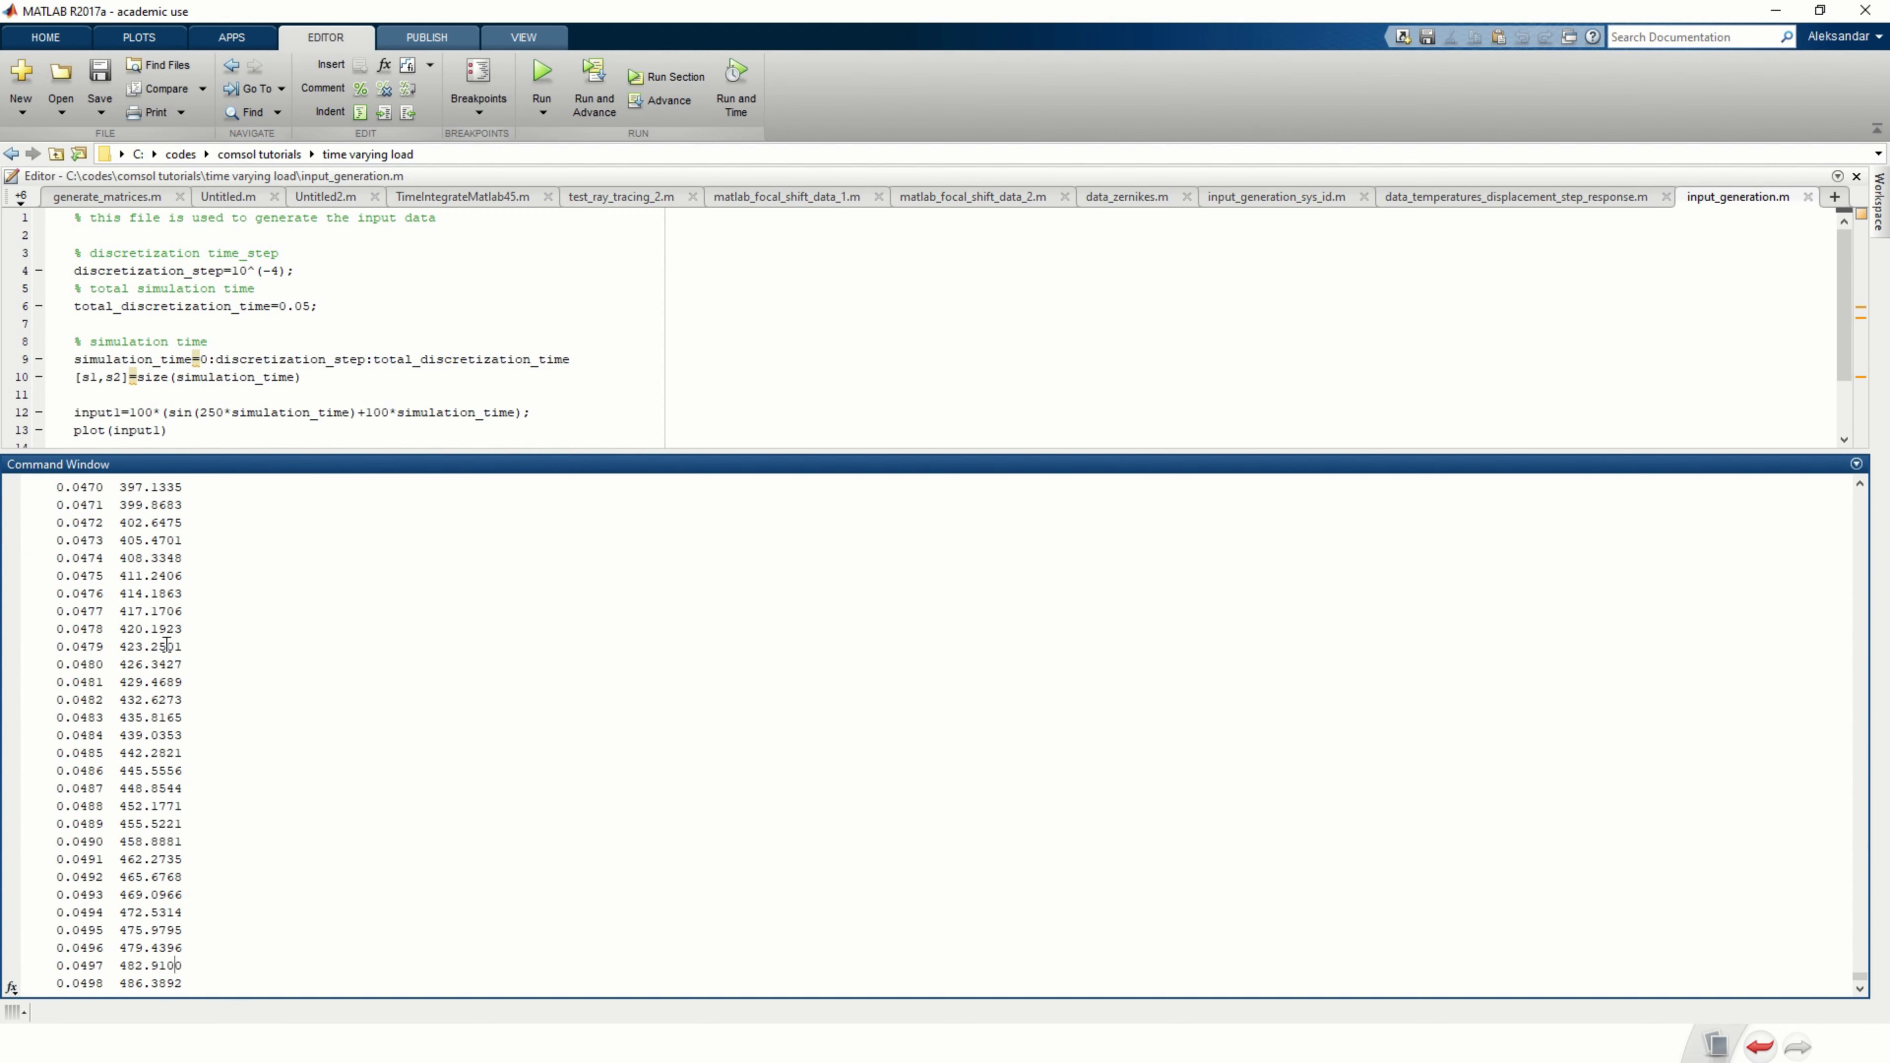
pyautogui.scroll(20, 123, 691)
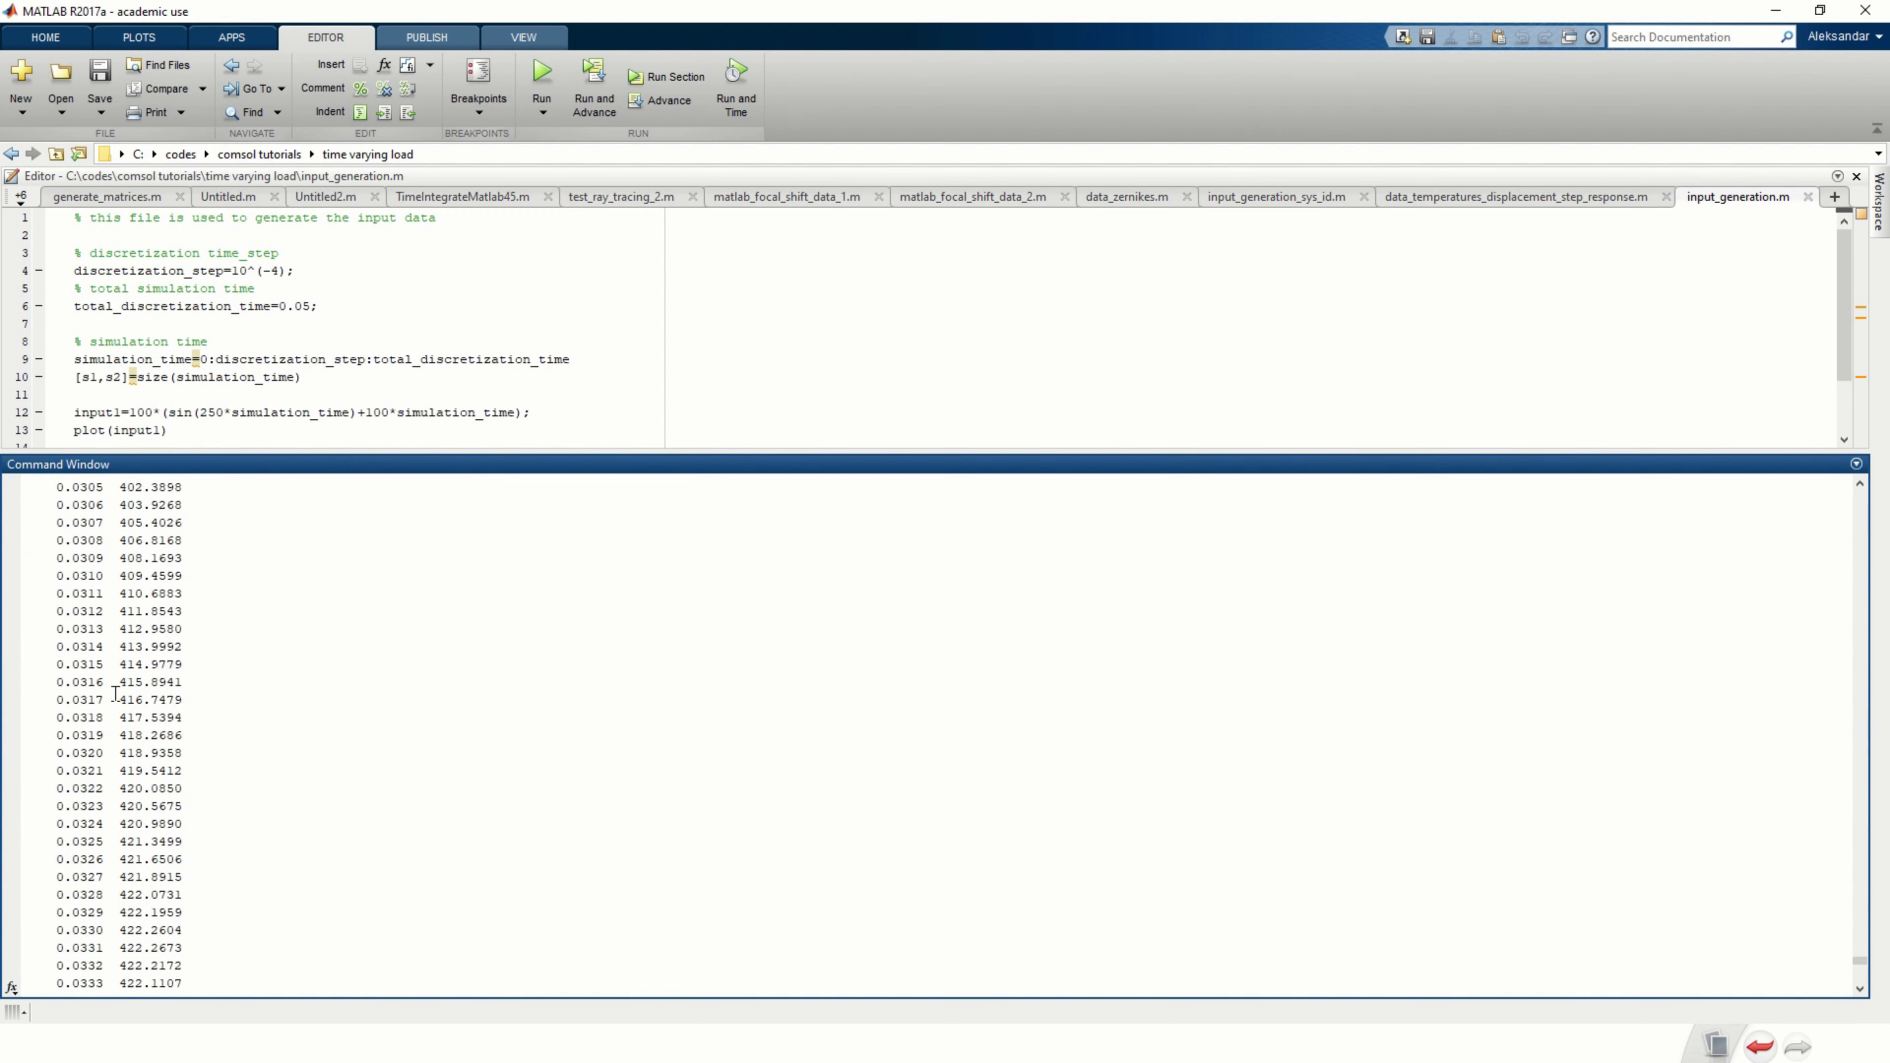
pyautogui.scroll(20, 109, 689)
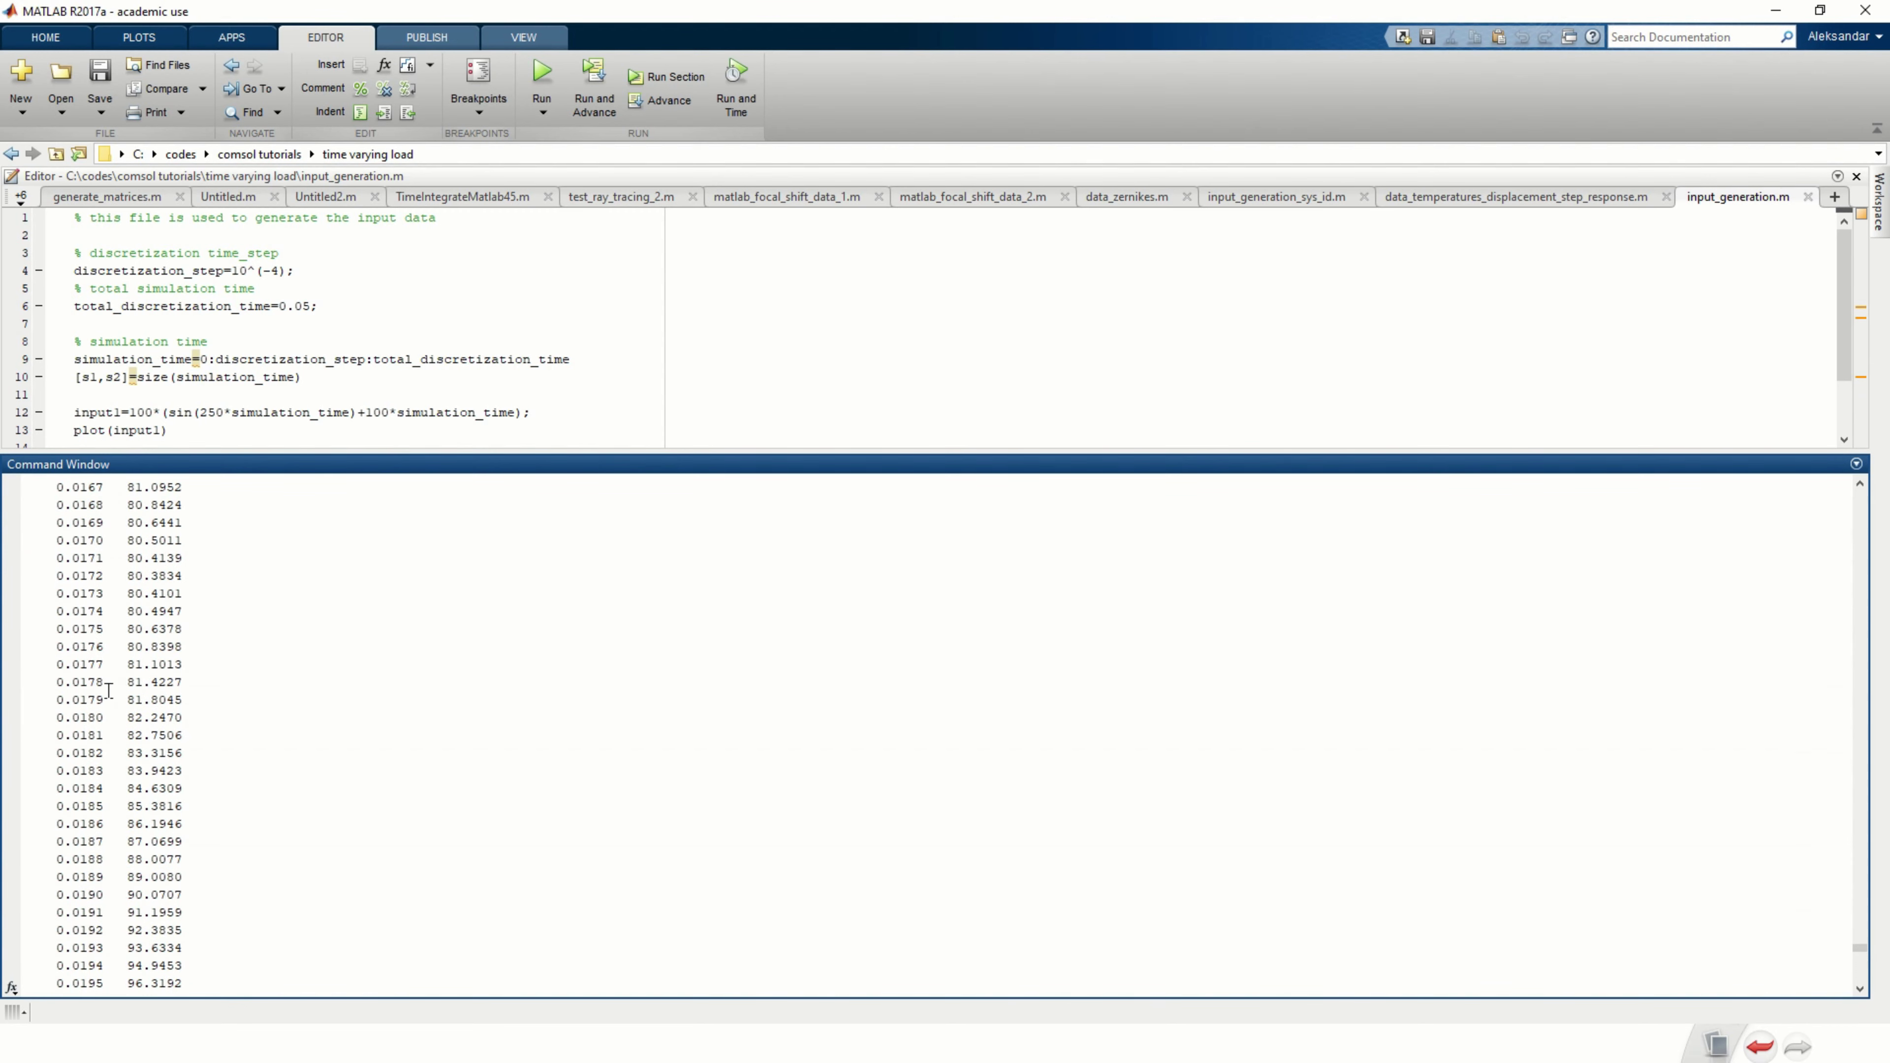
pyautogui.scroll(20, 100, 694)
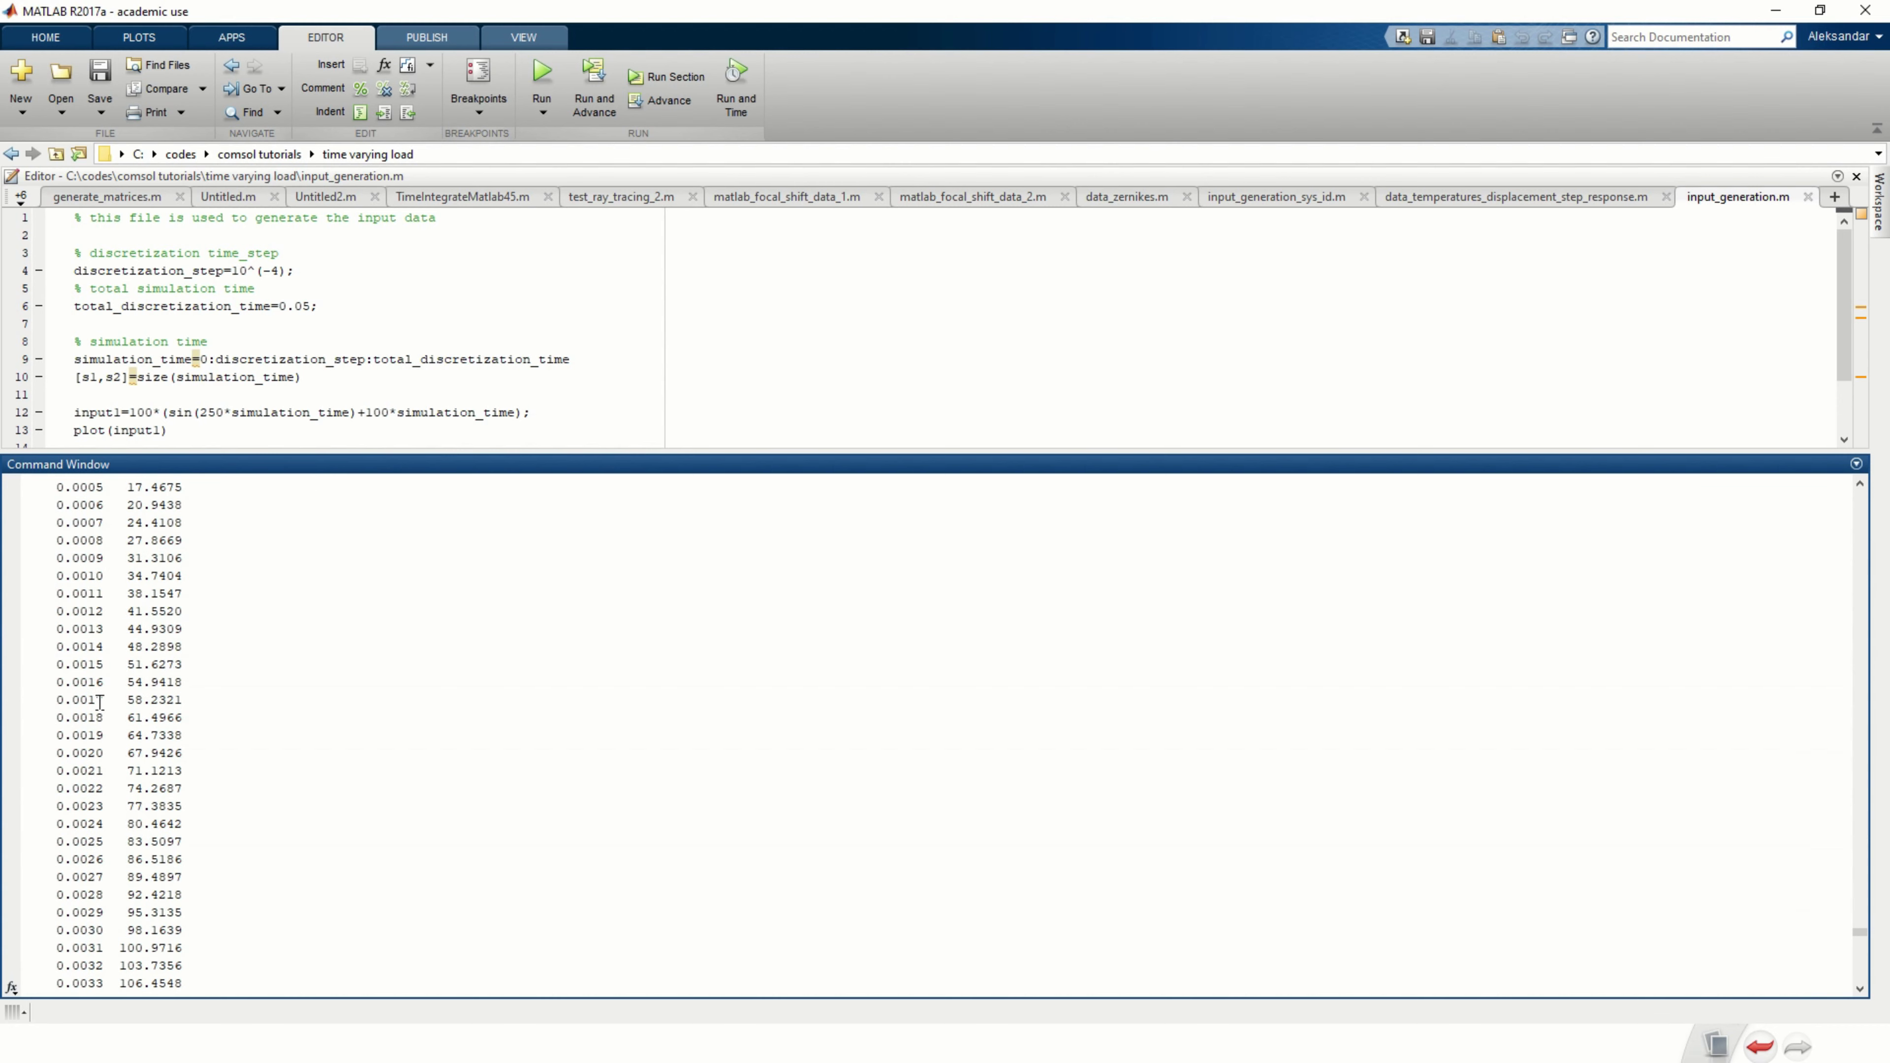
pyautogui.scroll(-2, 101, 713)
pyautogui.scroll(-3, 100, 713)
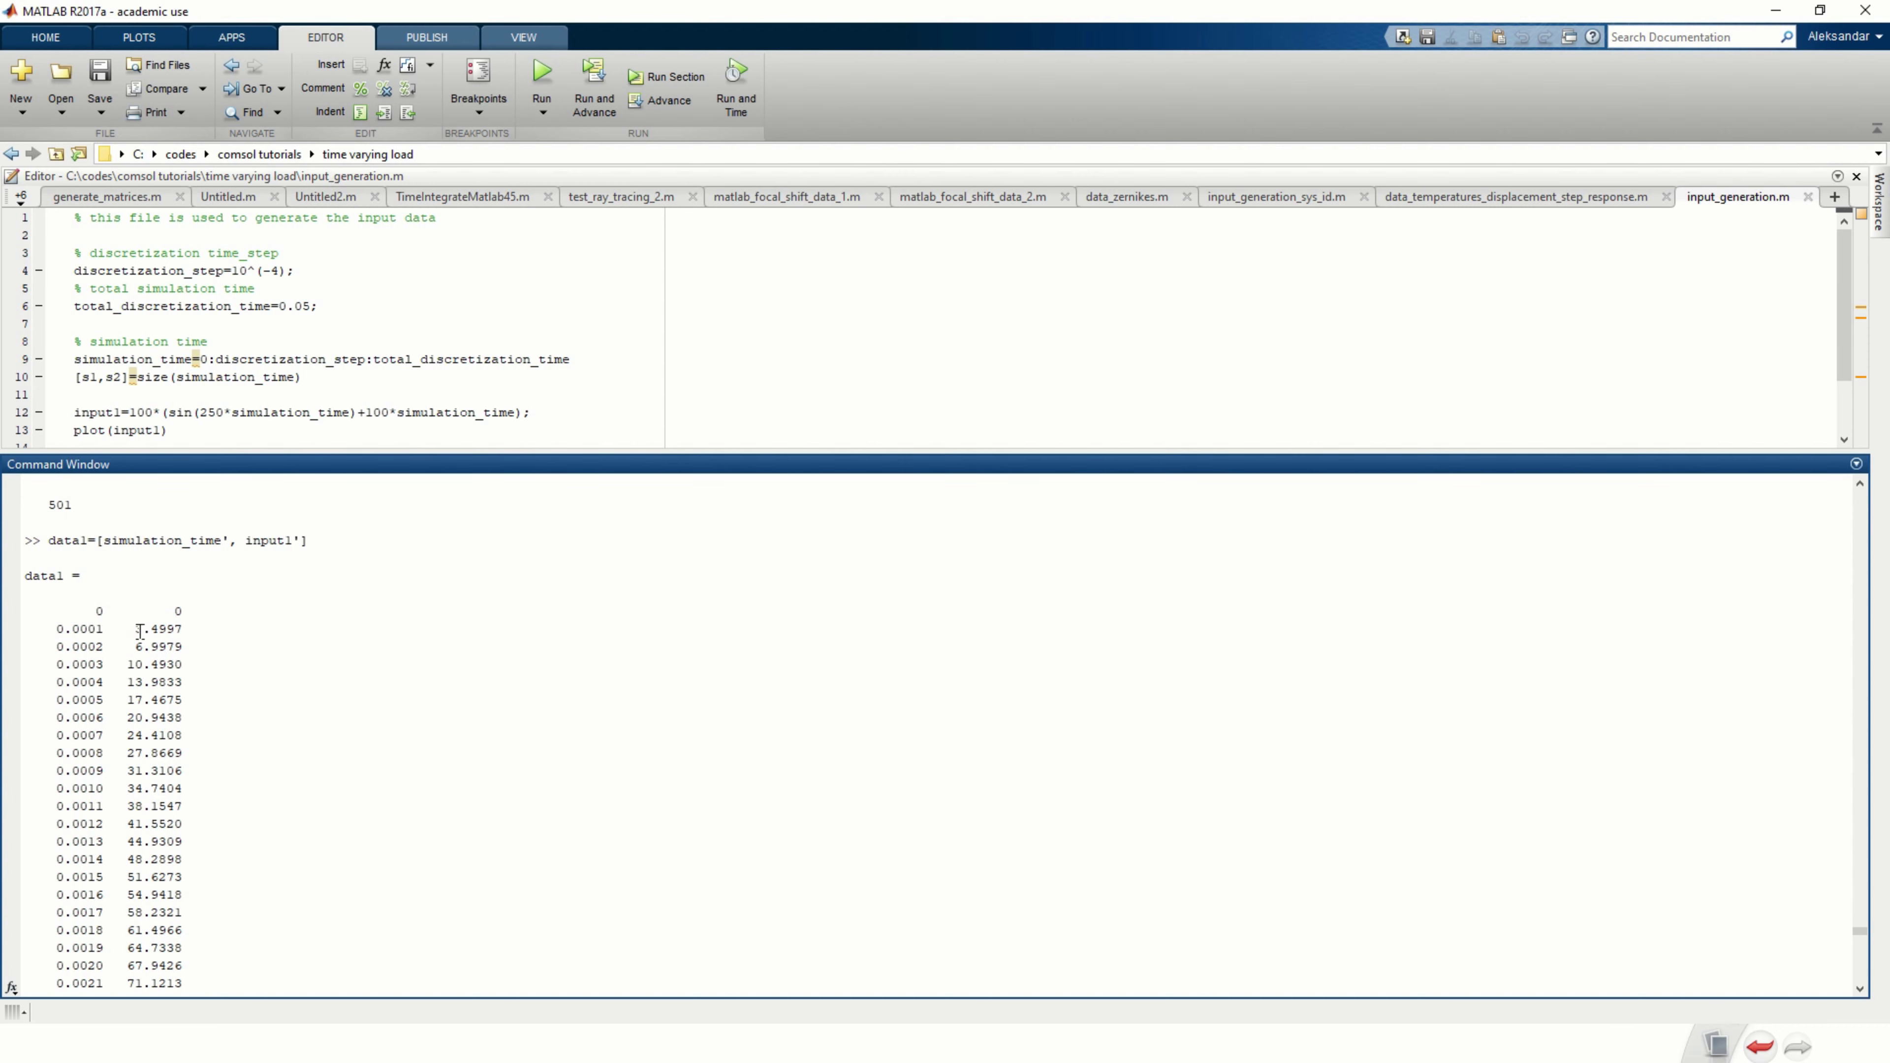
pyautogui.moveTo(476, 456); pyautogui.dragTo(502, 803)
# Evaluate the dlmwrite command on line 17 to write data1 to input1.txt, and highlight its file name and variable arguments.
pyautogui.click(297, 501)
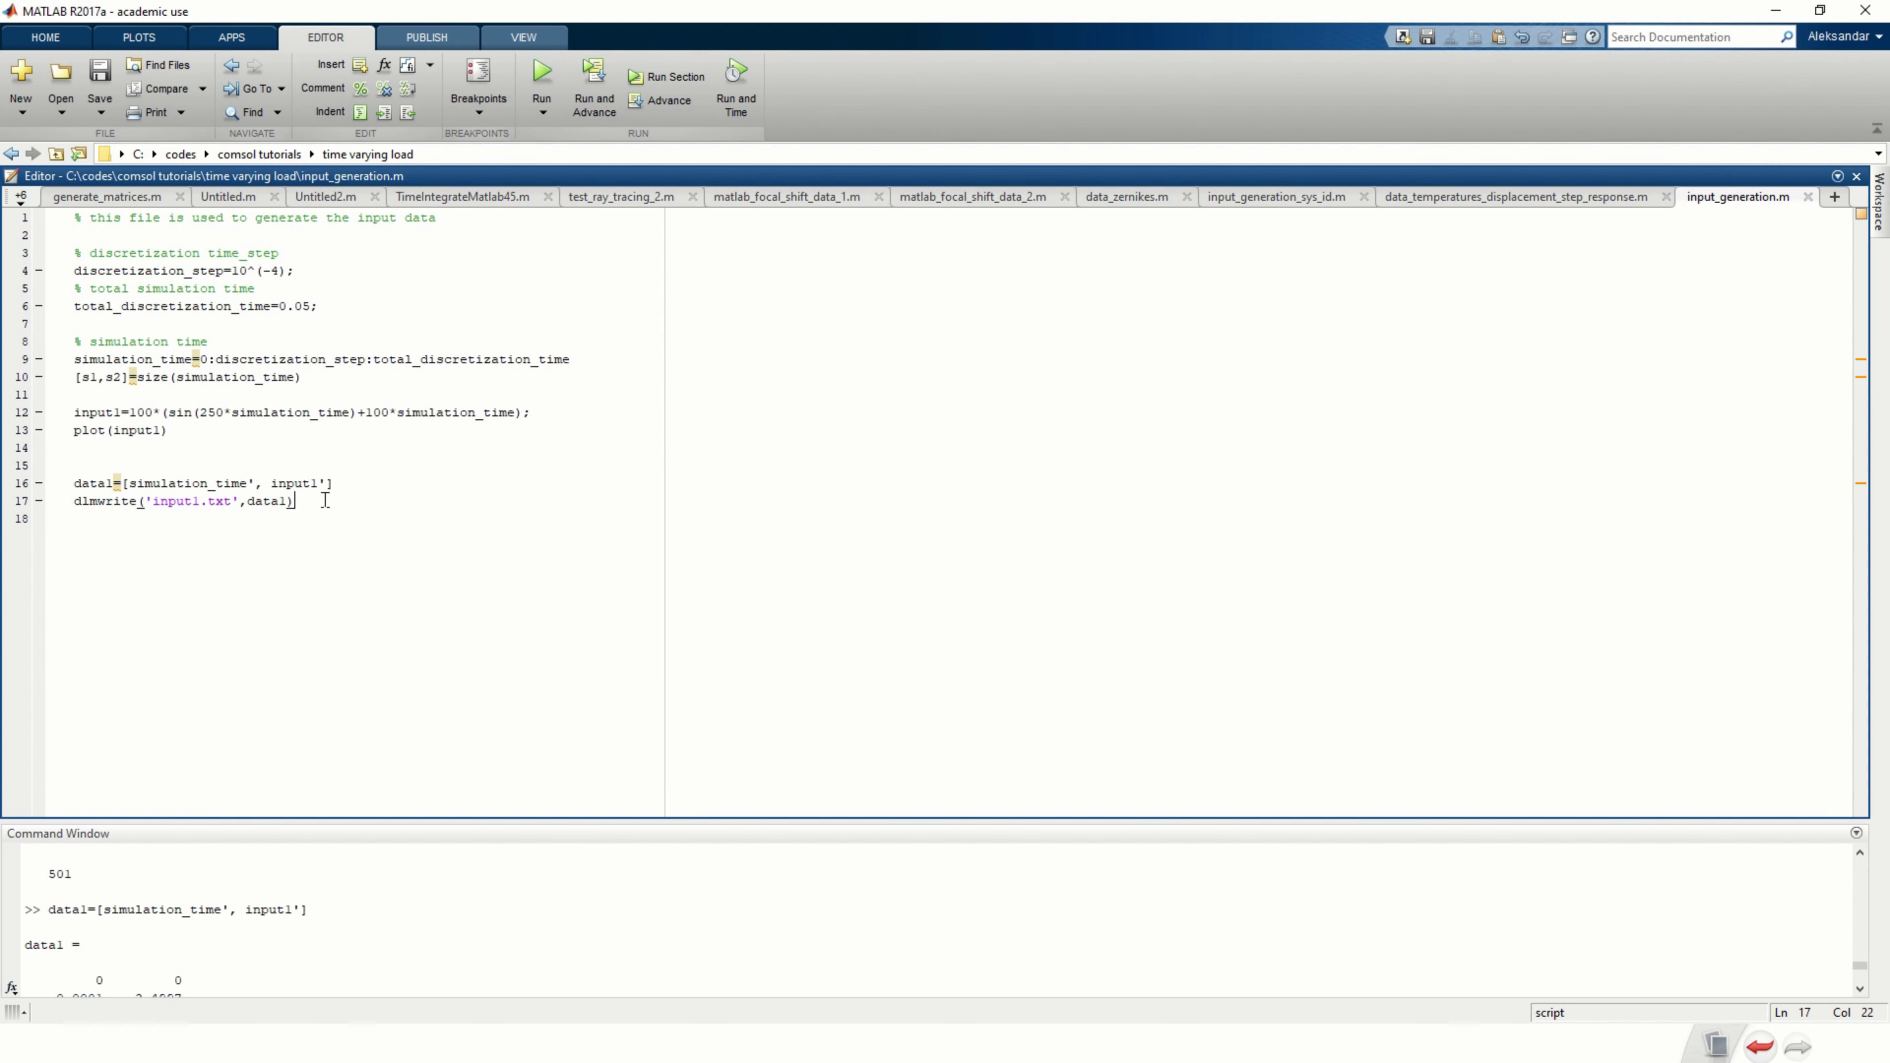
pyautogui.moveTo(298, 501); pyautogui.dragTo(75, 502)
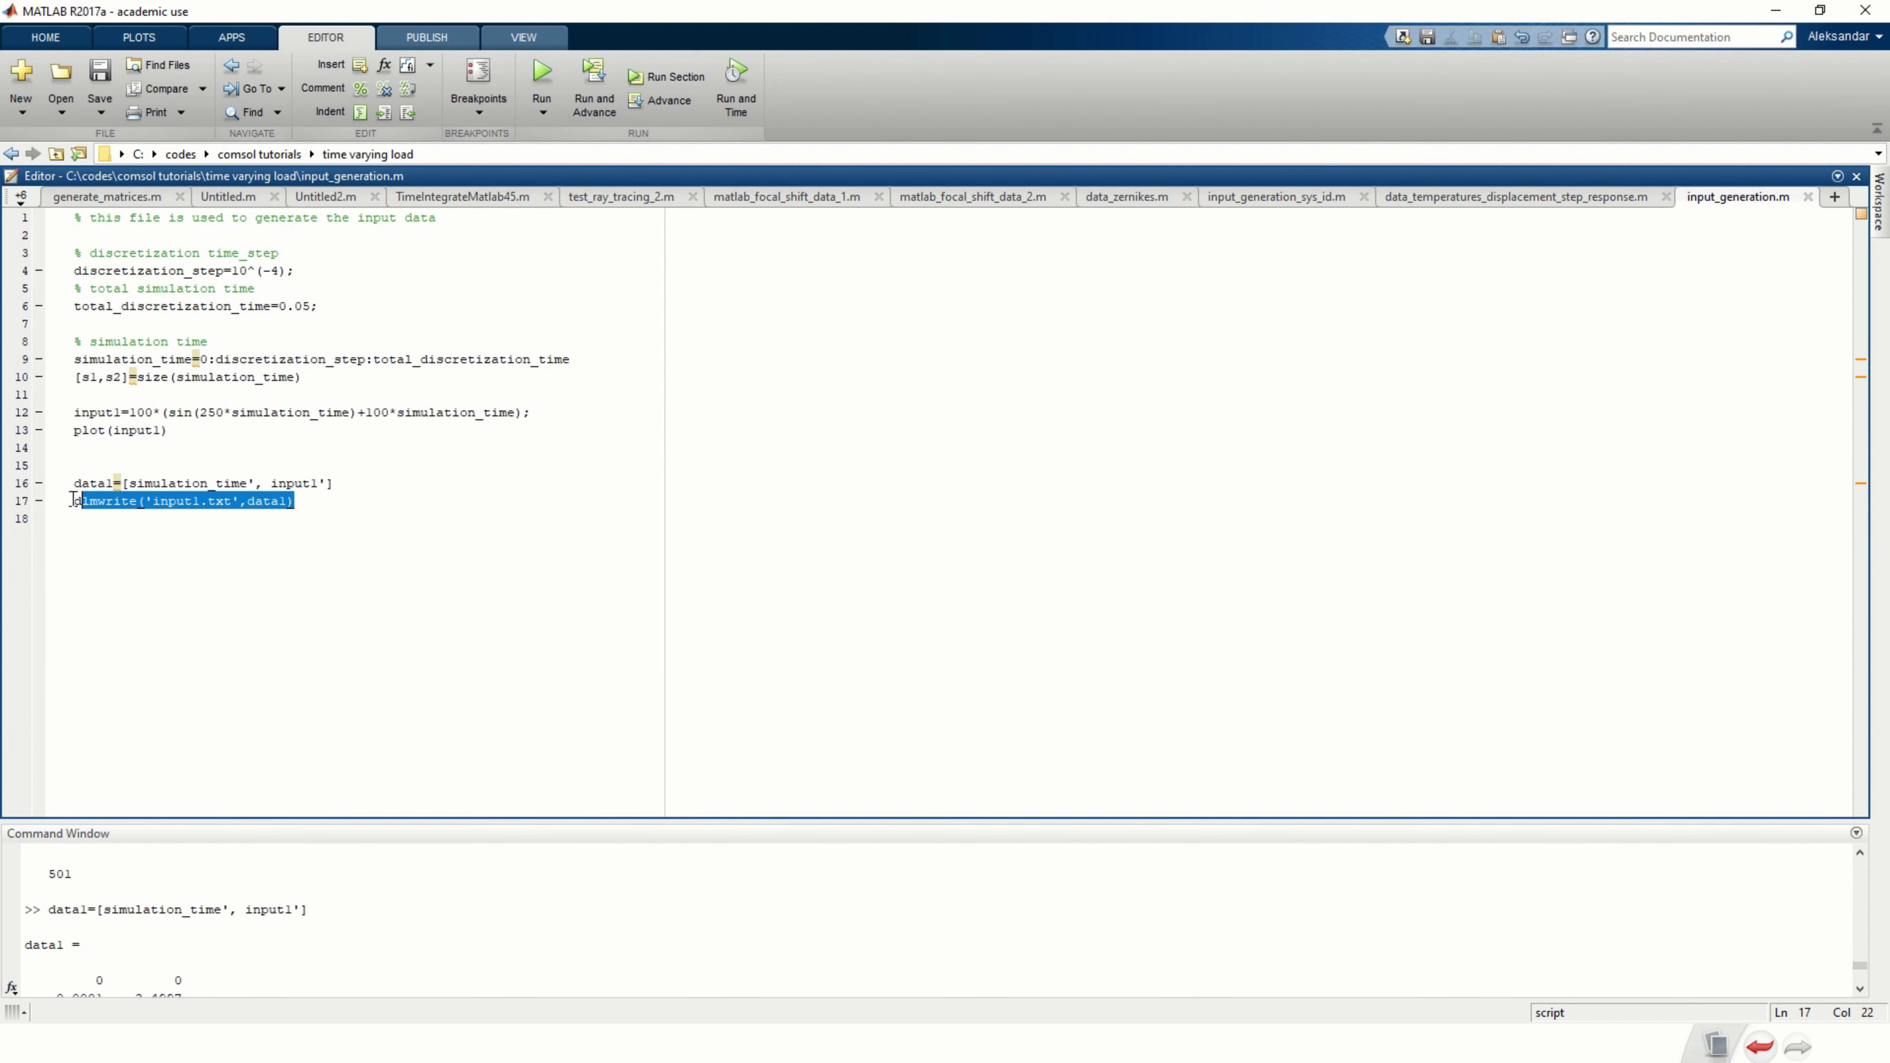
pyautogui.rightClick(109, 510)
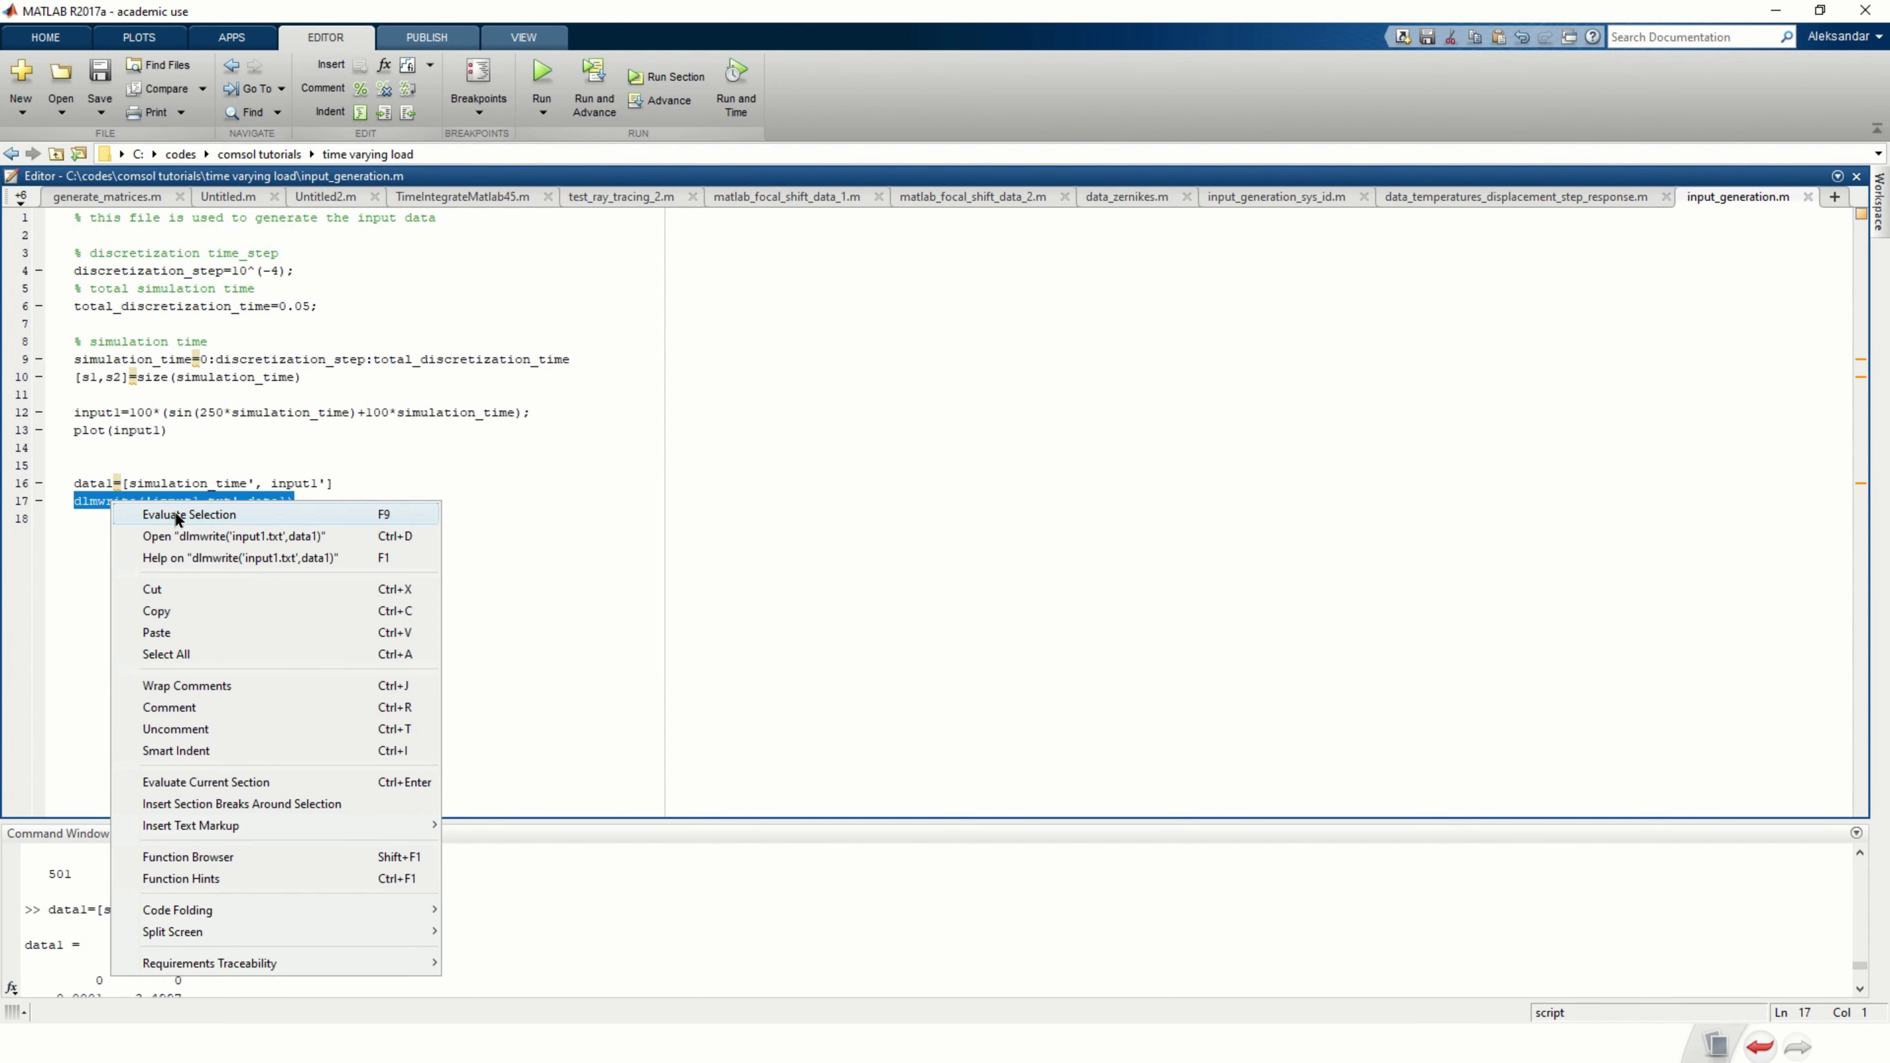
pyautogui.click(177, 511)
pyautogui.click(207, 523)
pyautogui.moveTo(233, 500); pyautogui.dragTo(147, 501)
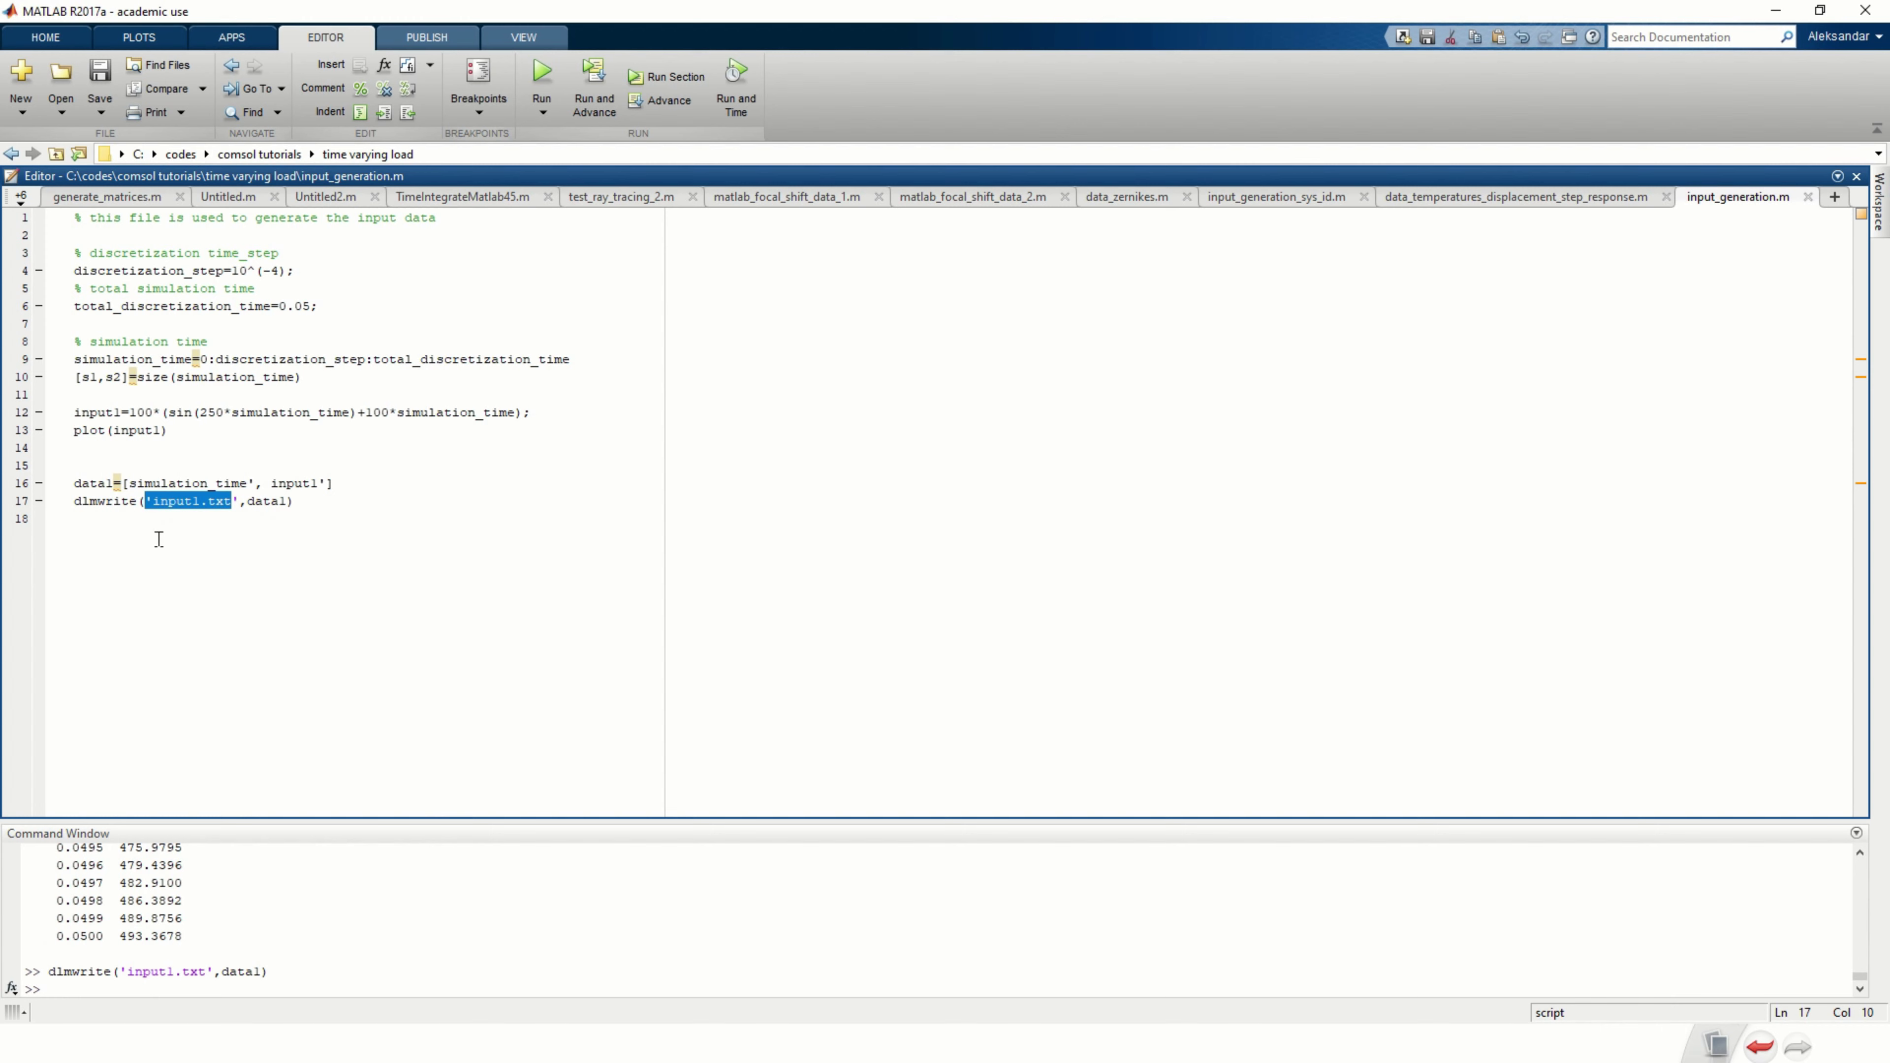
pyautogui.doubleClick(269, 501)
pyautogui.moveTo(253, 501); pyautogui.dragTo(247, 501)
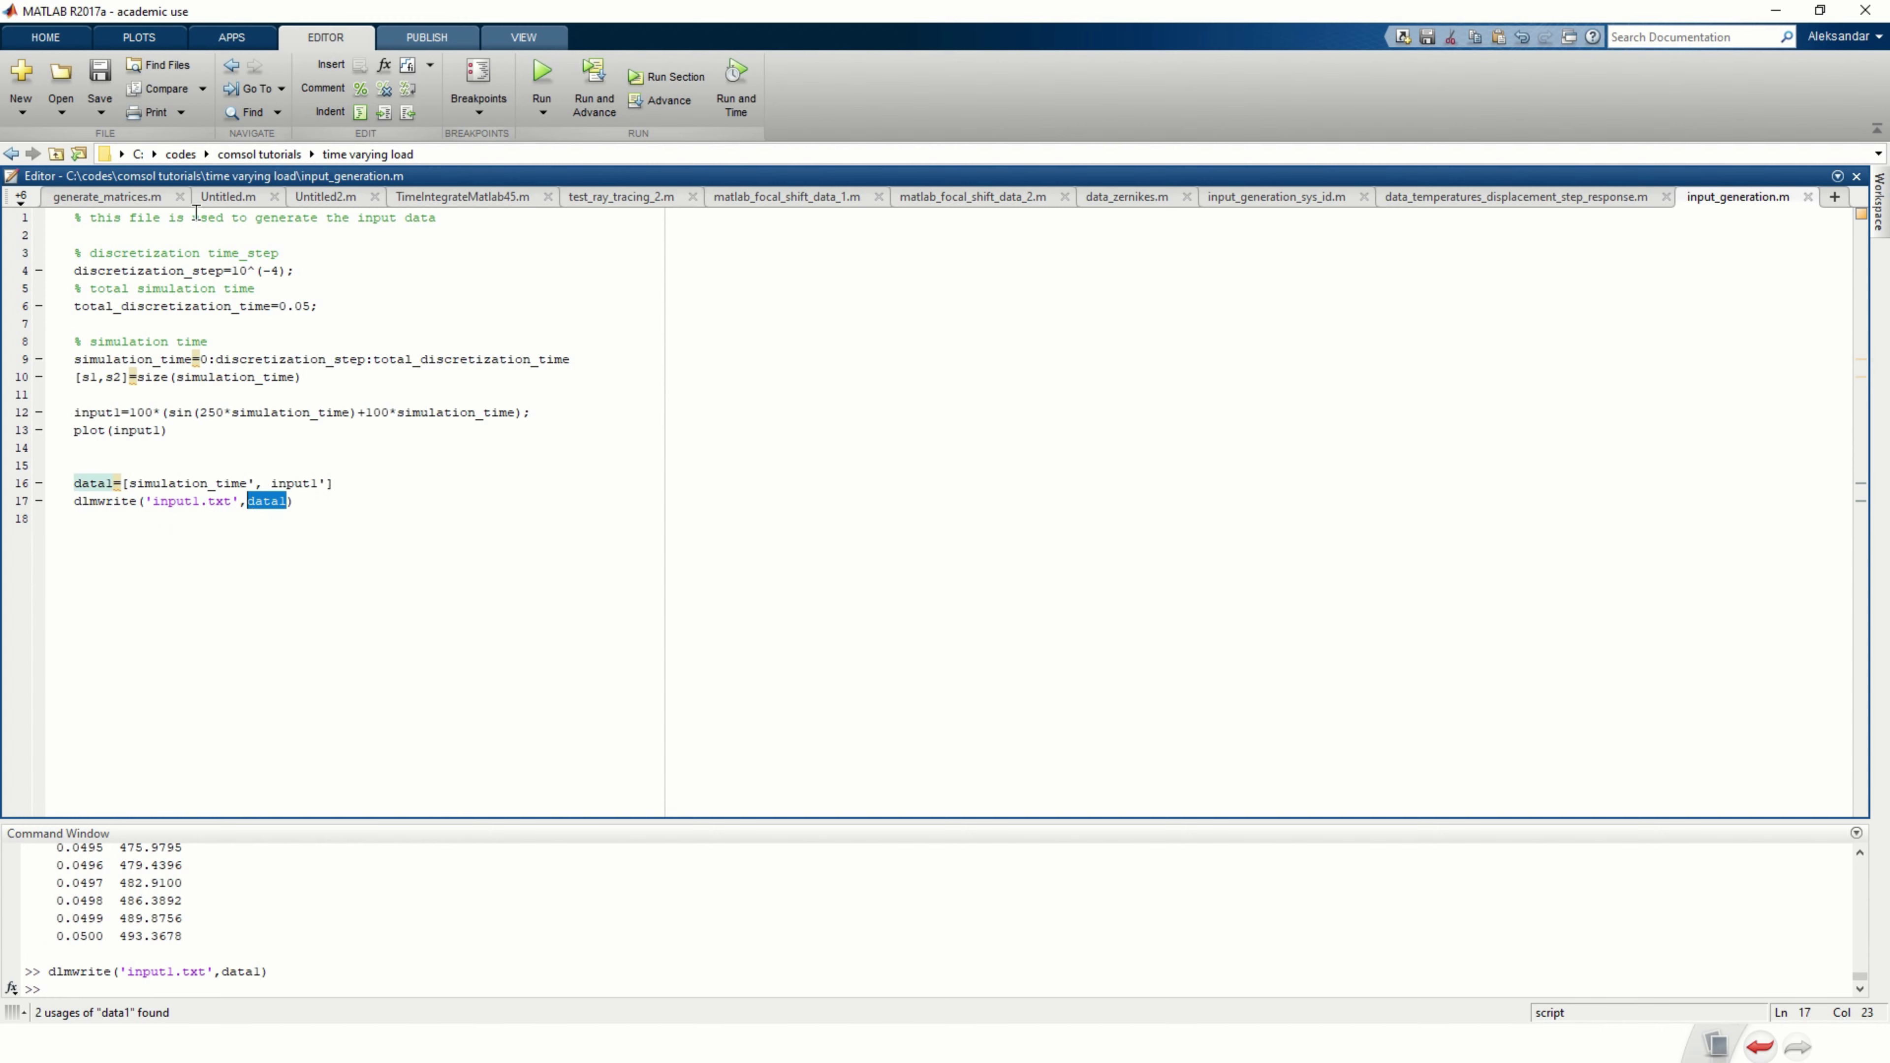
# Select the time varying load folder under comsol tutorials as MATLAB's current folder.
pyautogui.click(79, 154)
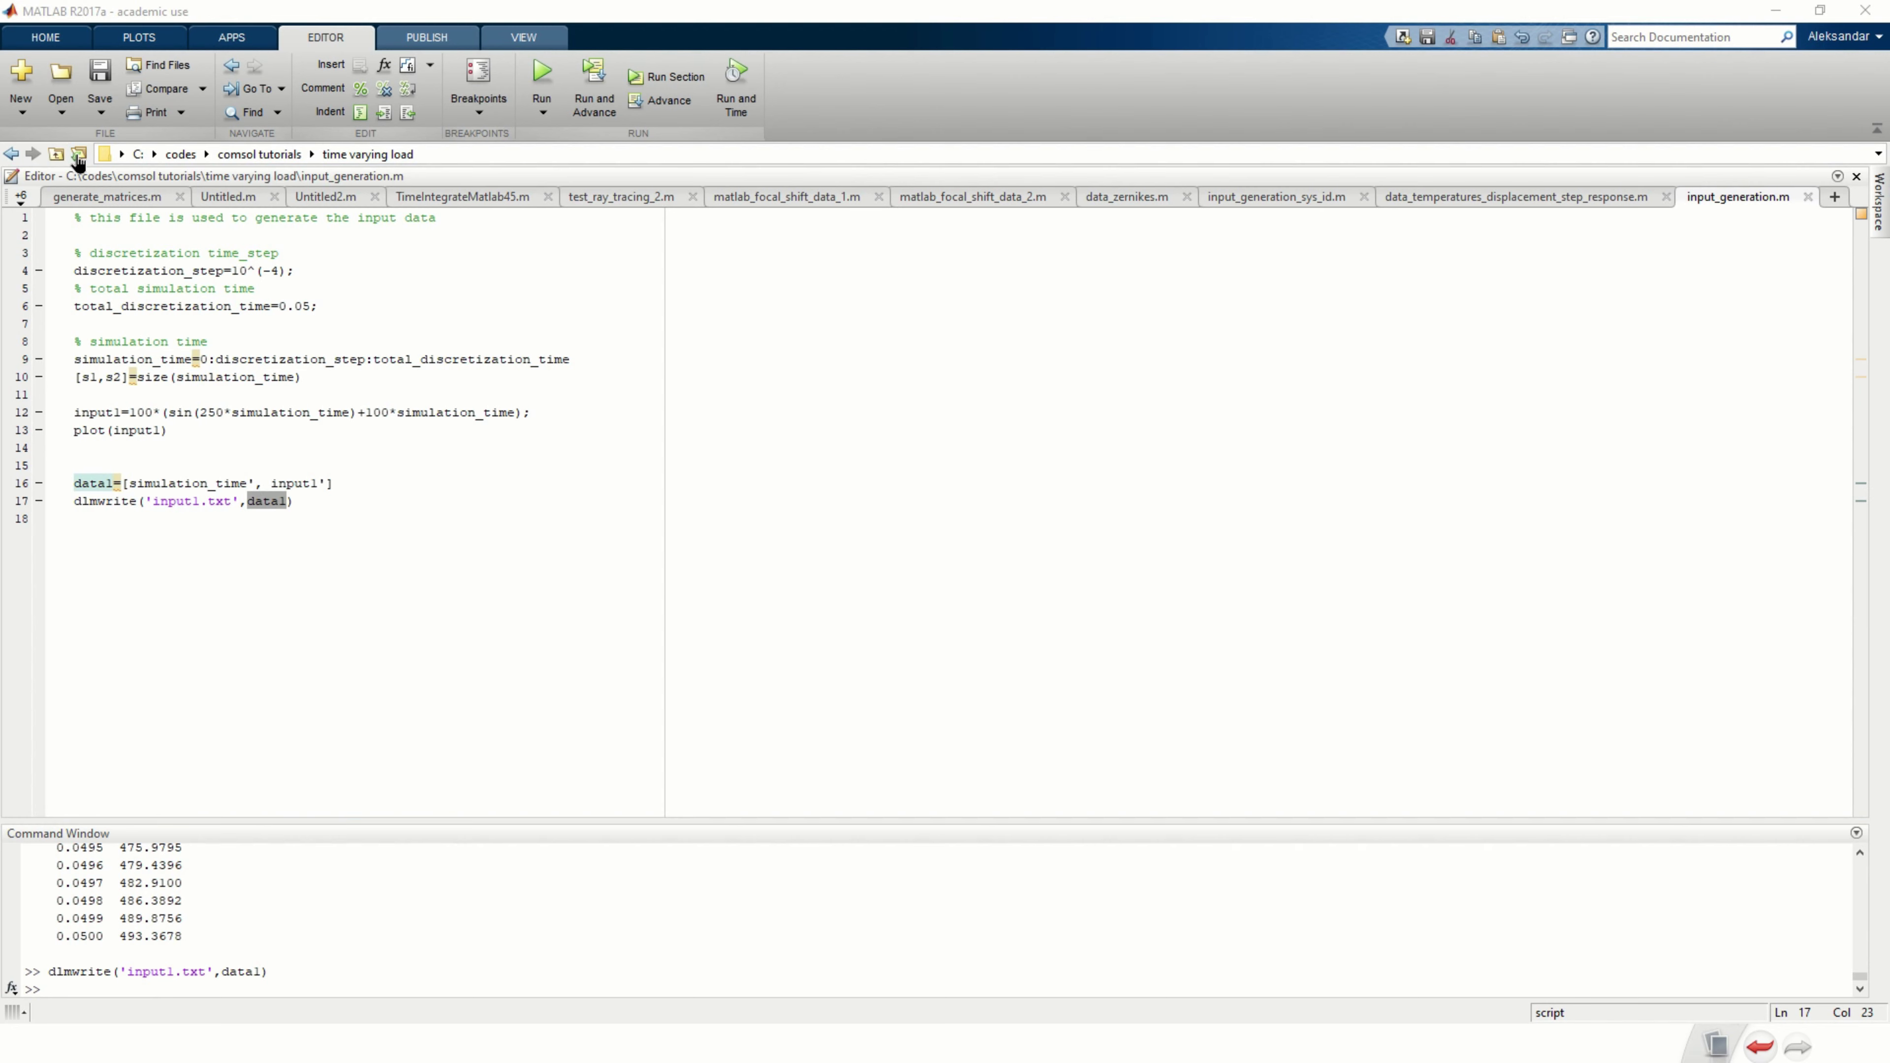
pyautogui.moveTo(536, 38); pyautogui.dragTo(809, 295)
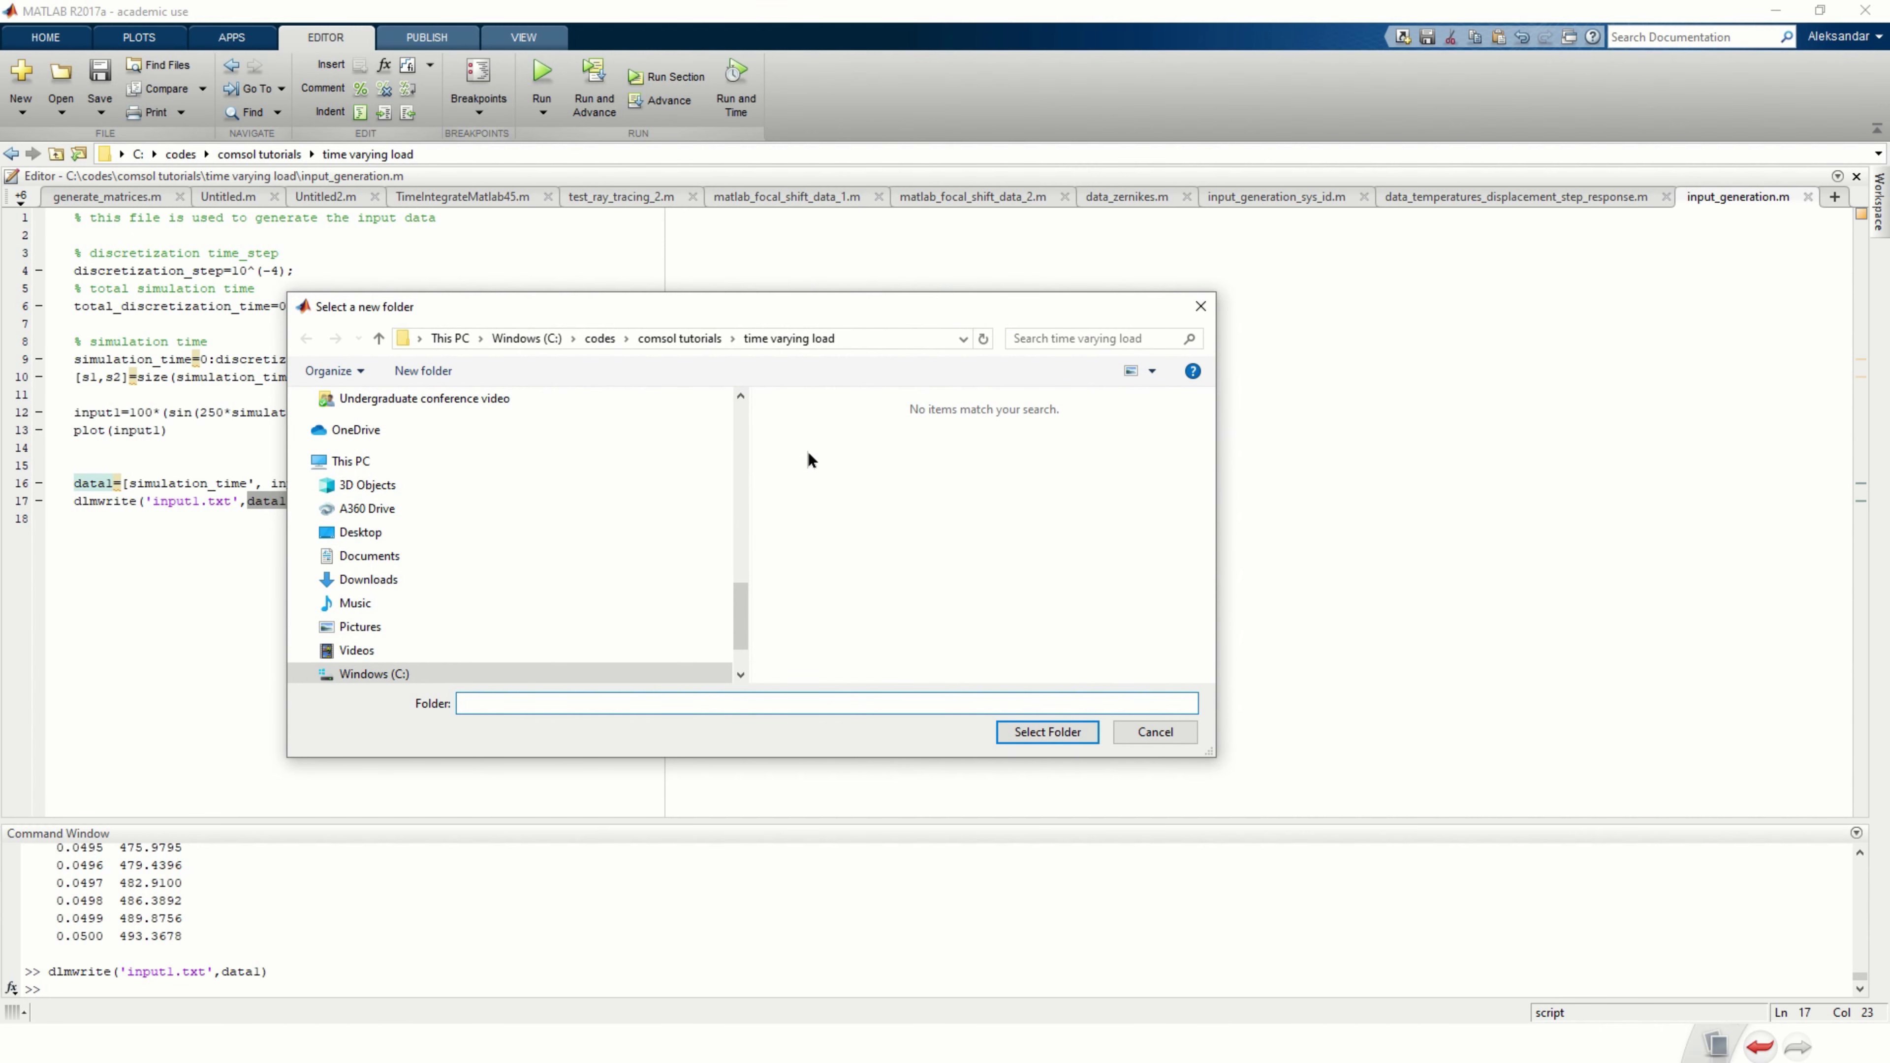
pyautogui.click(1059, 732)
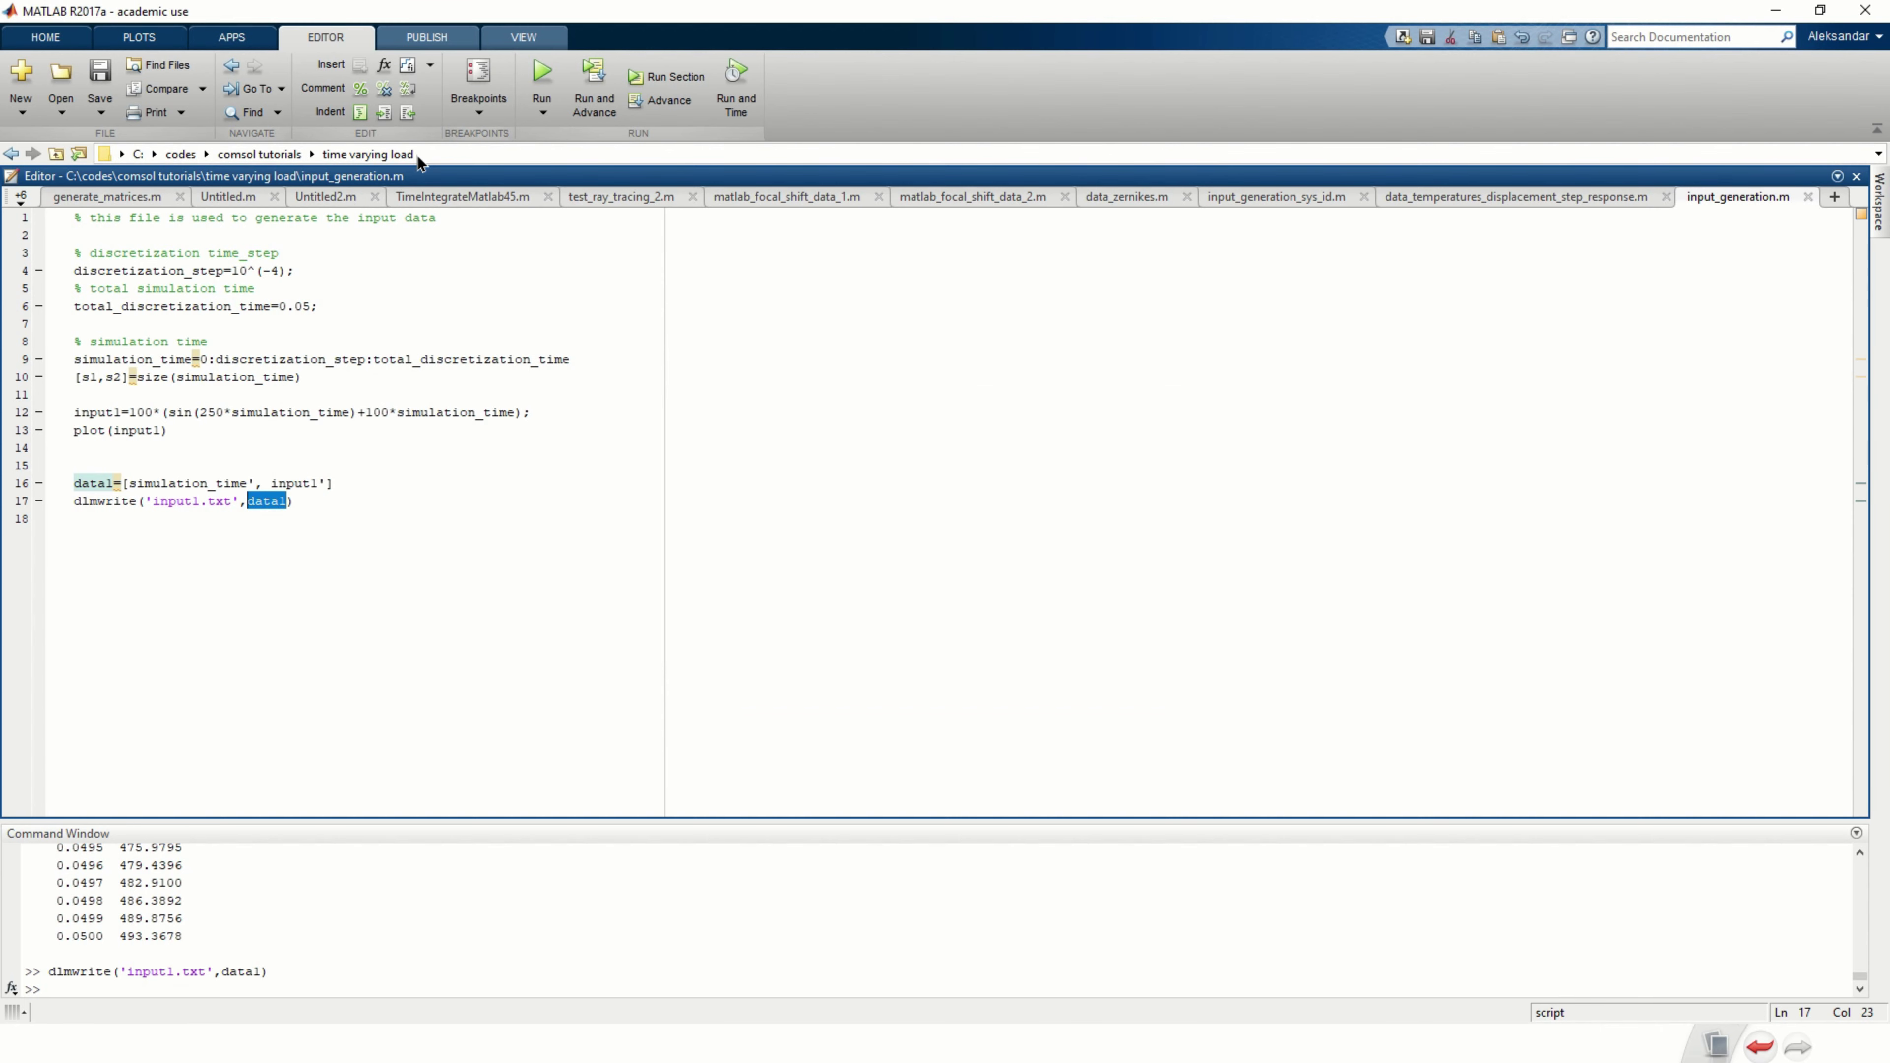
# Reevaluate lines 16 and 17 to rebuild data1 and write input1.txt into the current folder.
pyautogui.moveTo(368, 514); pyautogui.dragTo(74, 465)
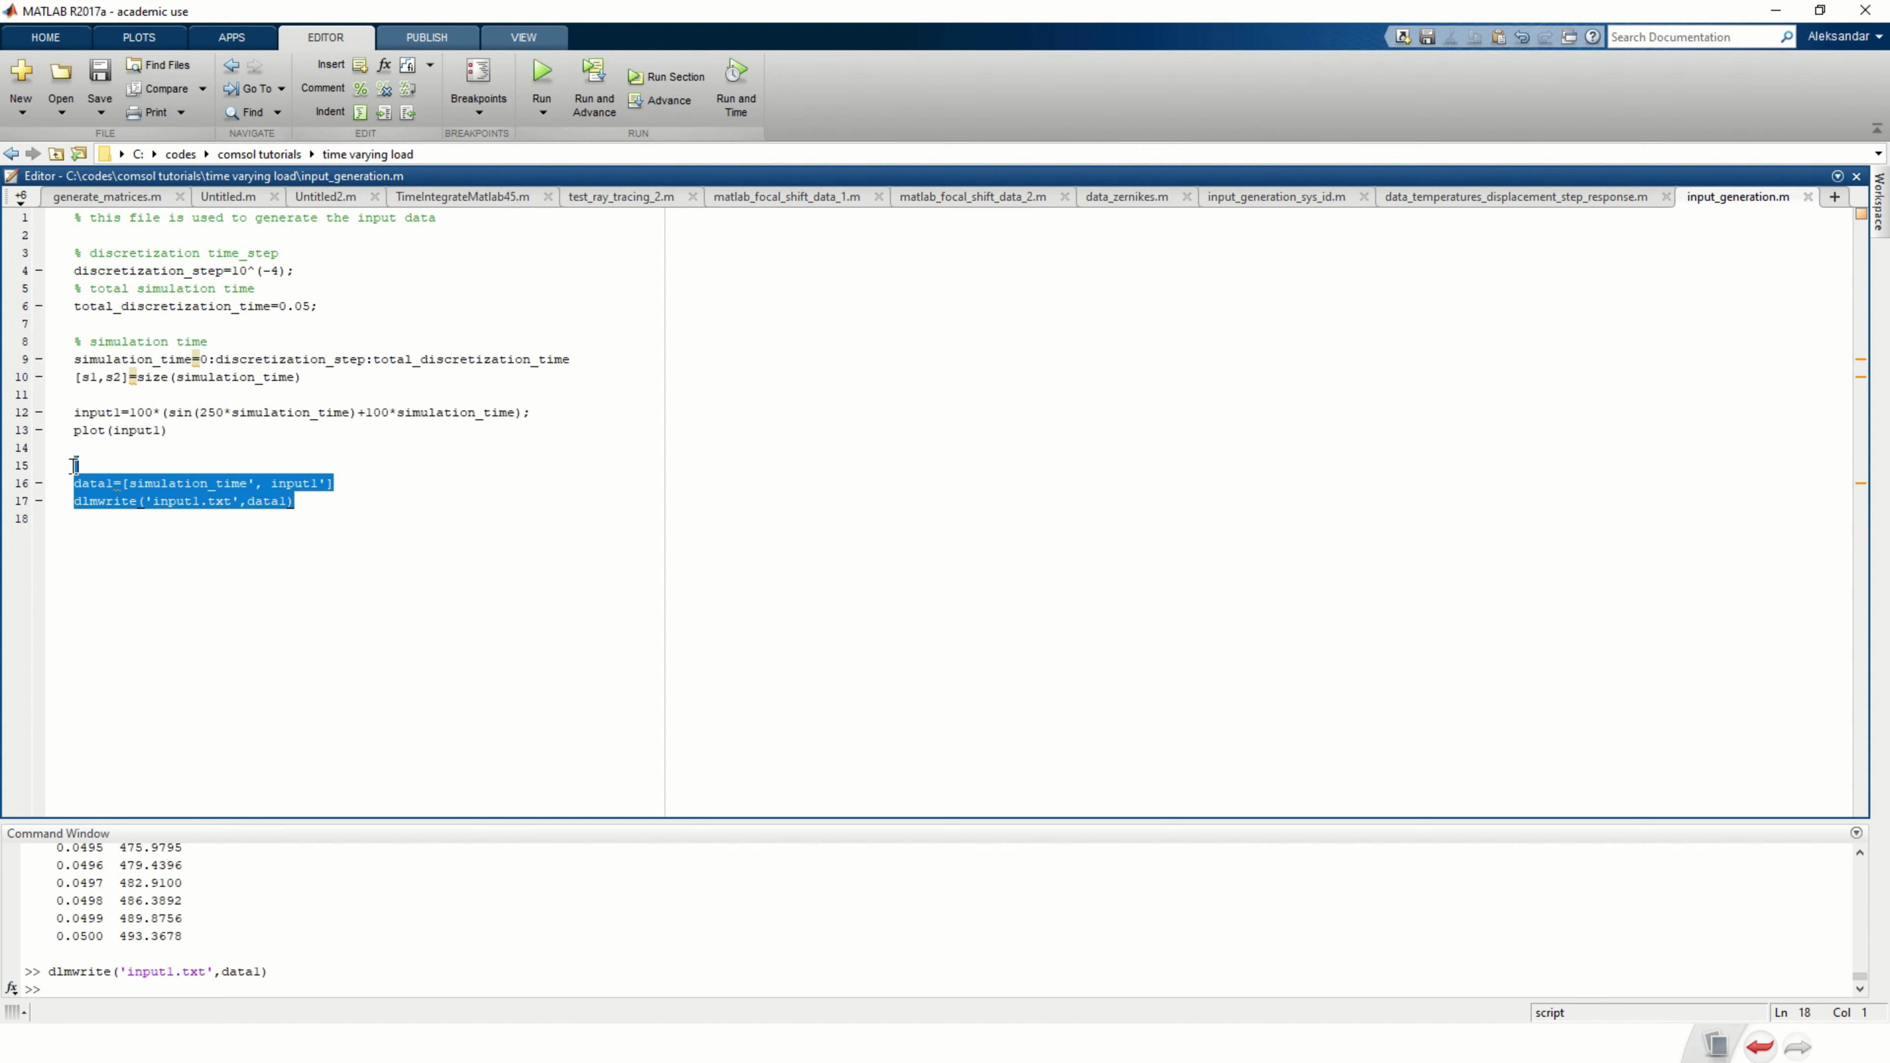
pyautogui.rightClick(131, 488)
pyautogui.click(196, 498)
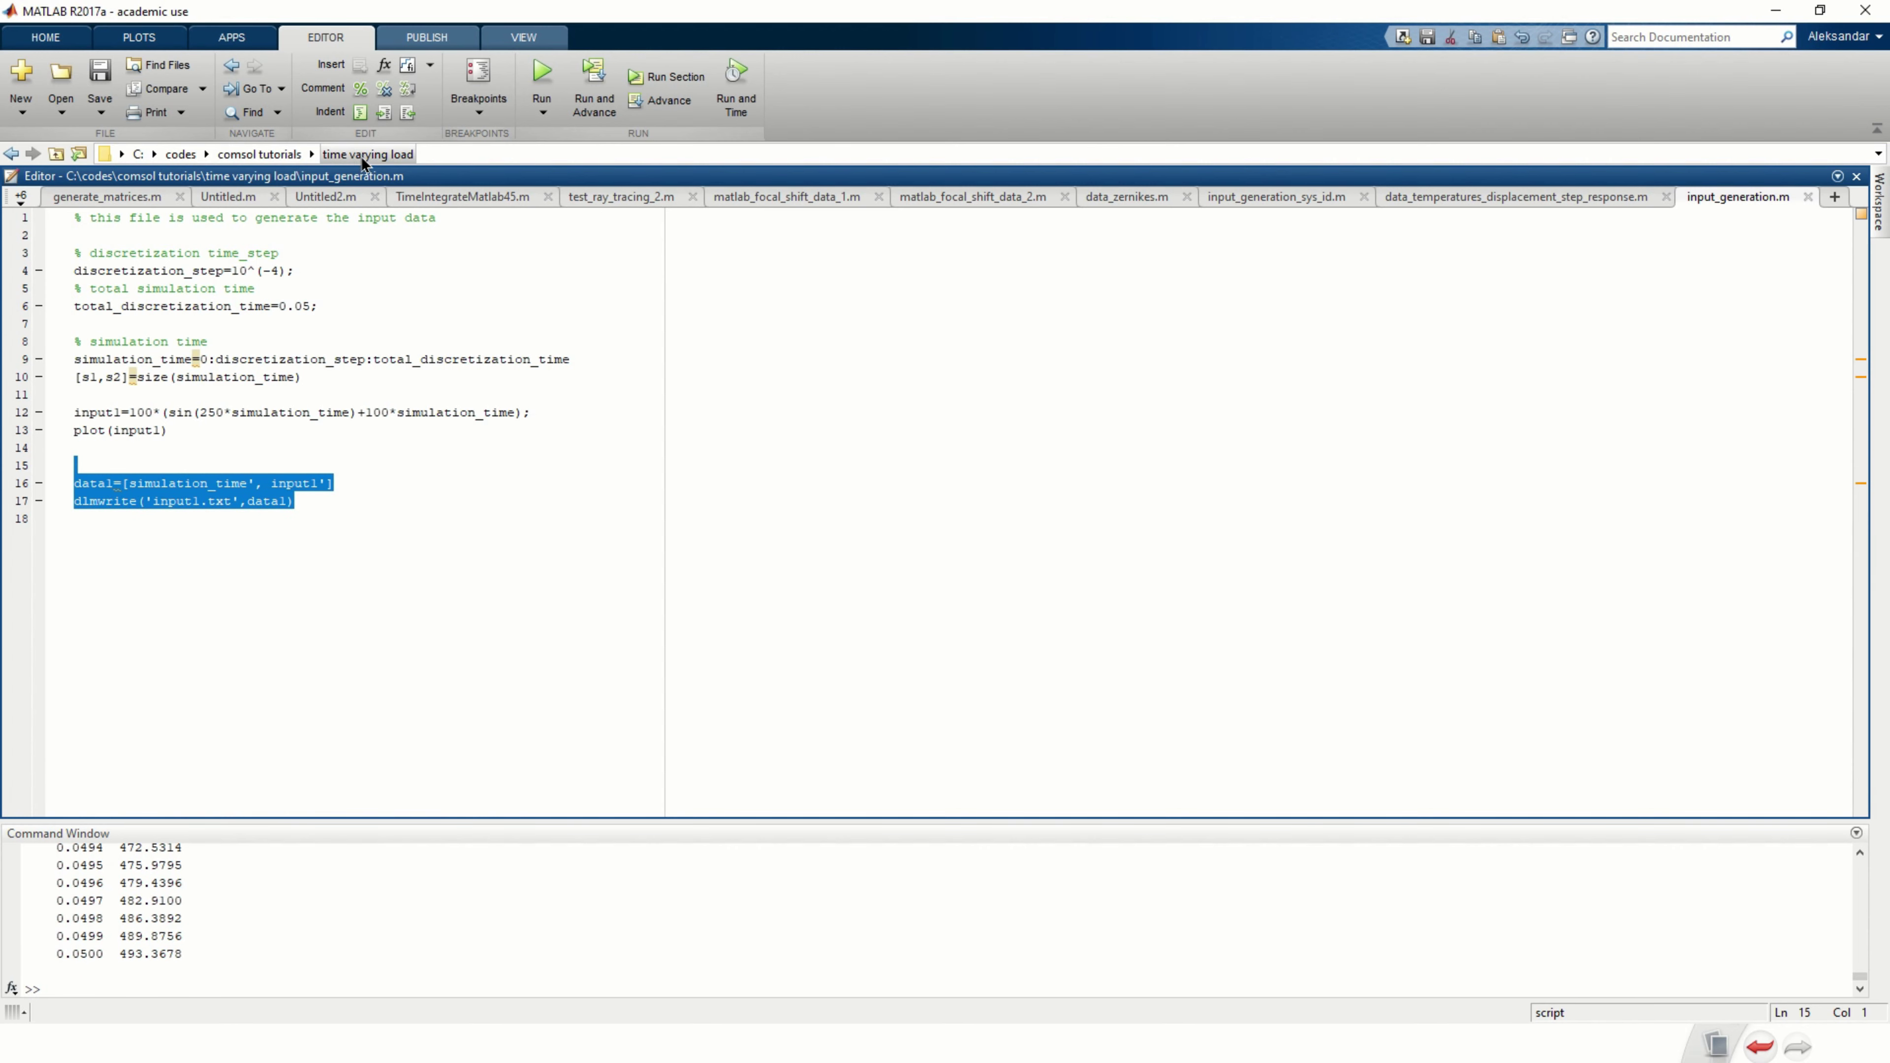
pyautogui.click(307, 507)
pyautogui.doubleClick(203, 501)
# Switch to the Untitled.mph model in COMSOL and add an Interpolation function under Component 1's Definitions.
pyautogui.press('super')
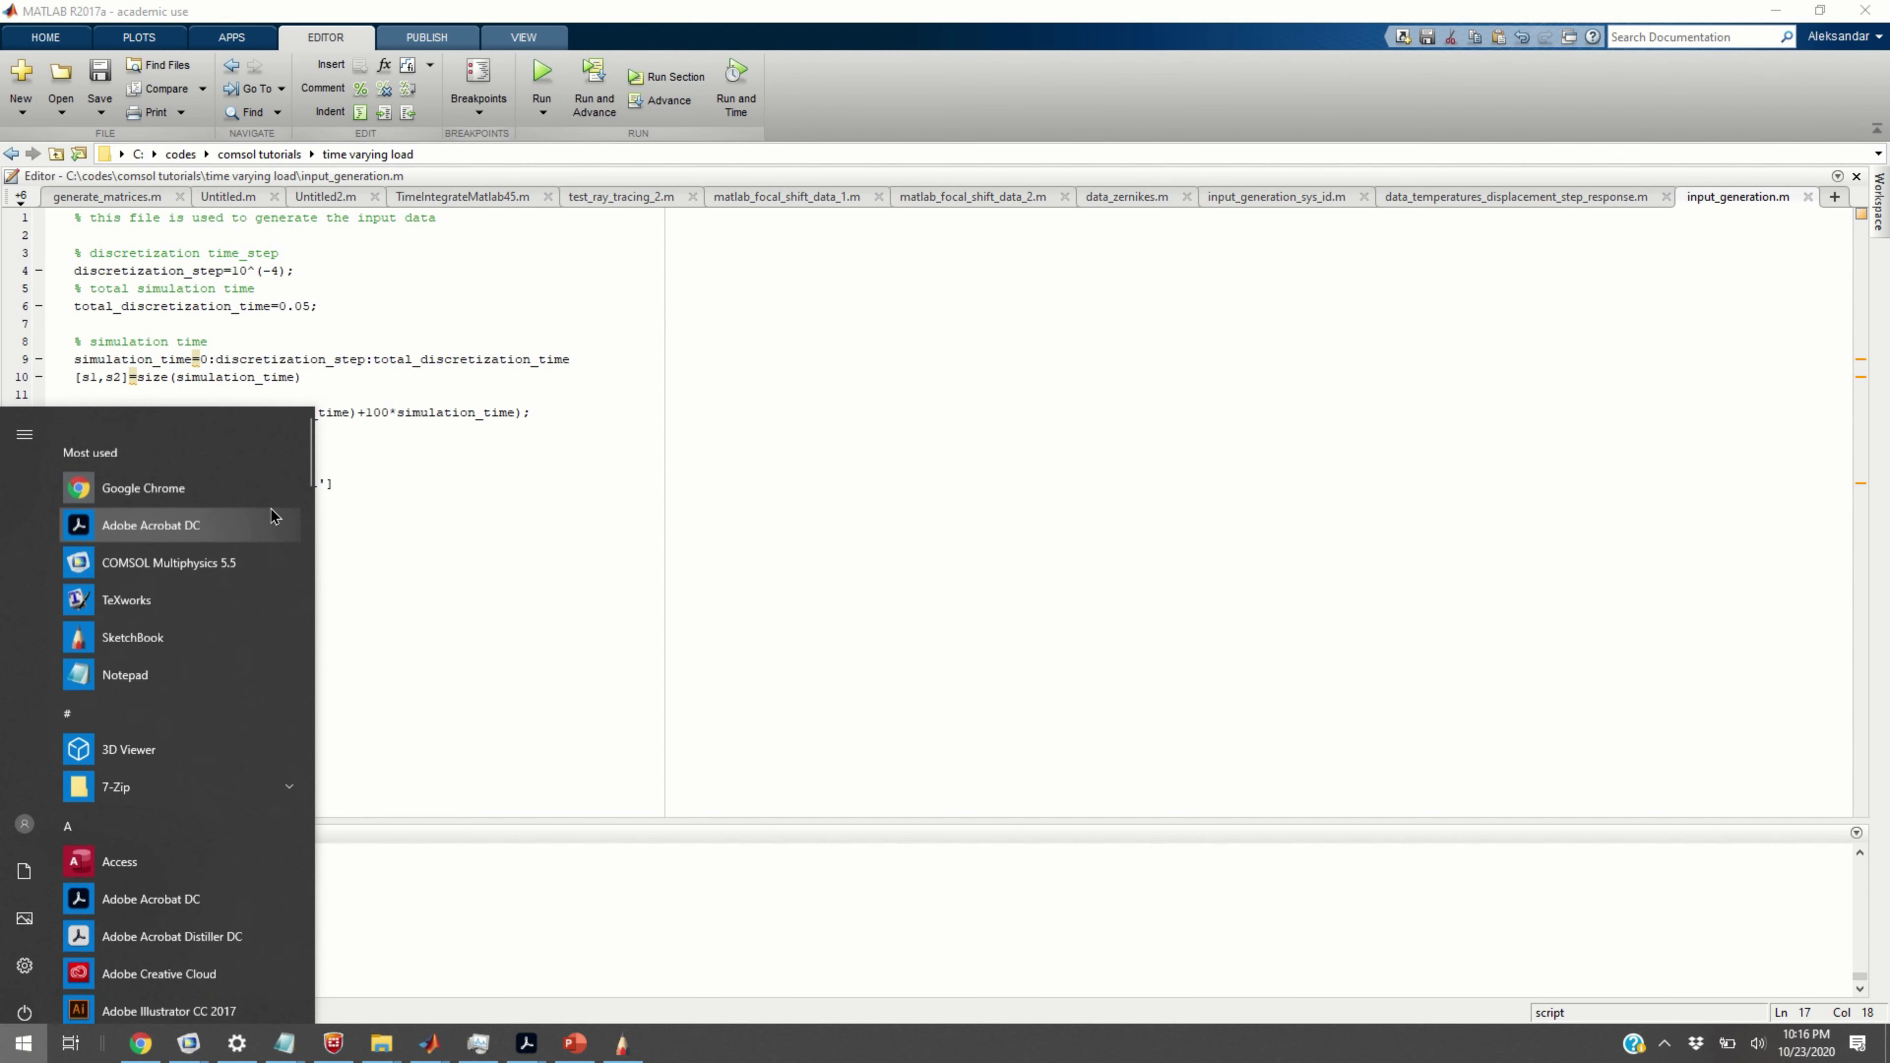
pyautogui.moveTo(188, 1043)
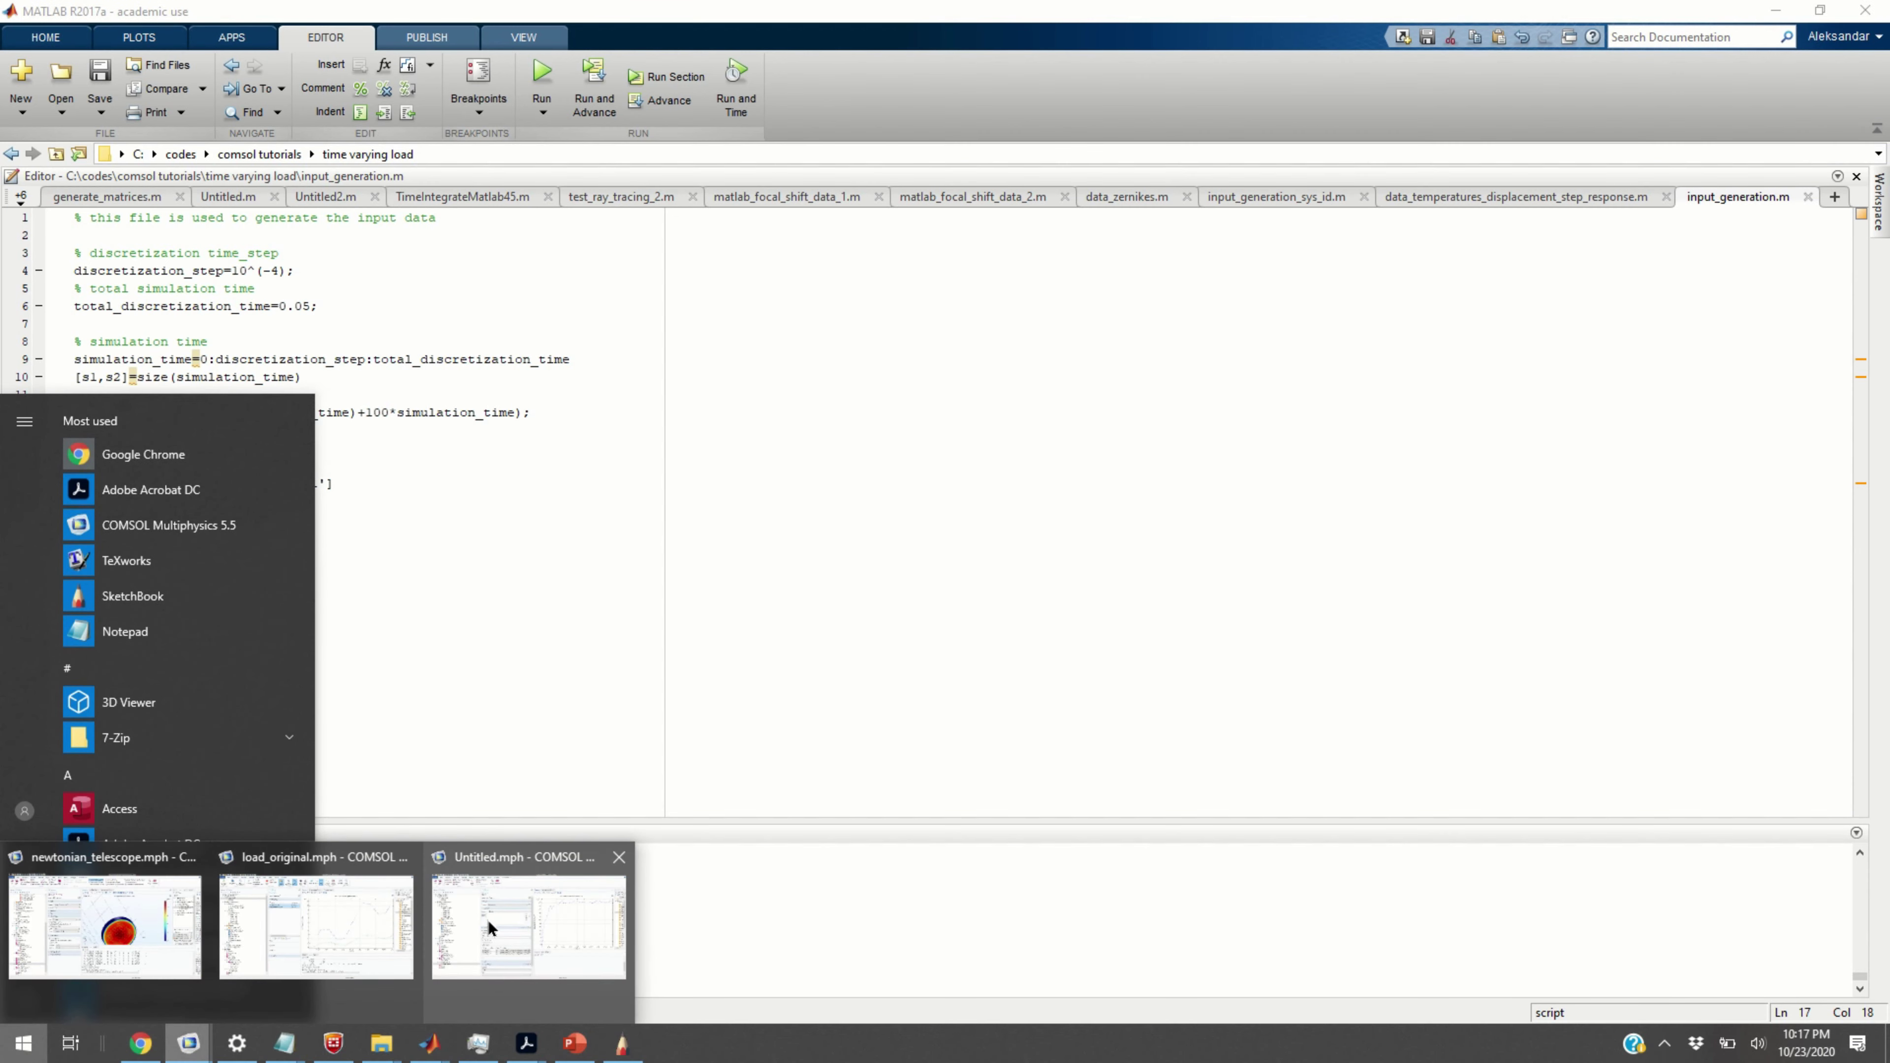
pyautogui.click(500, 922)
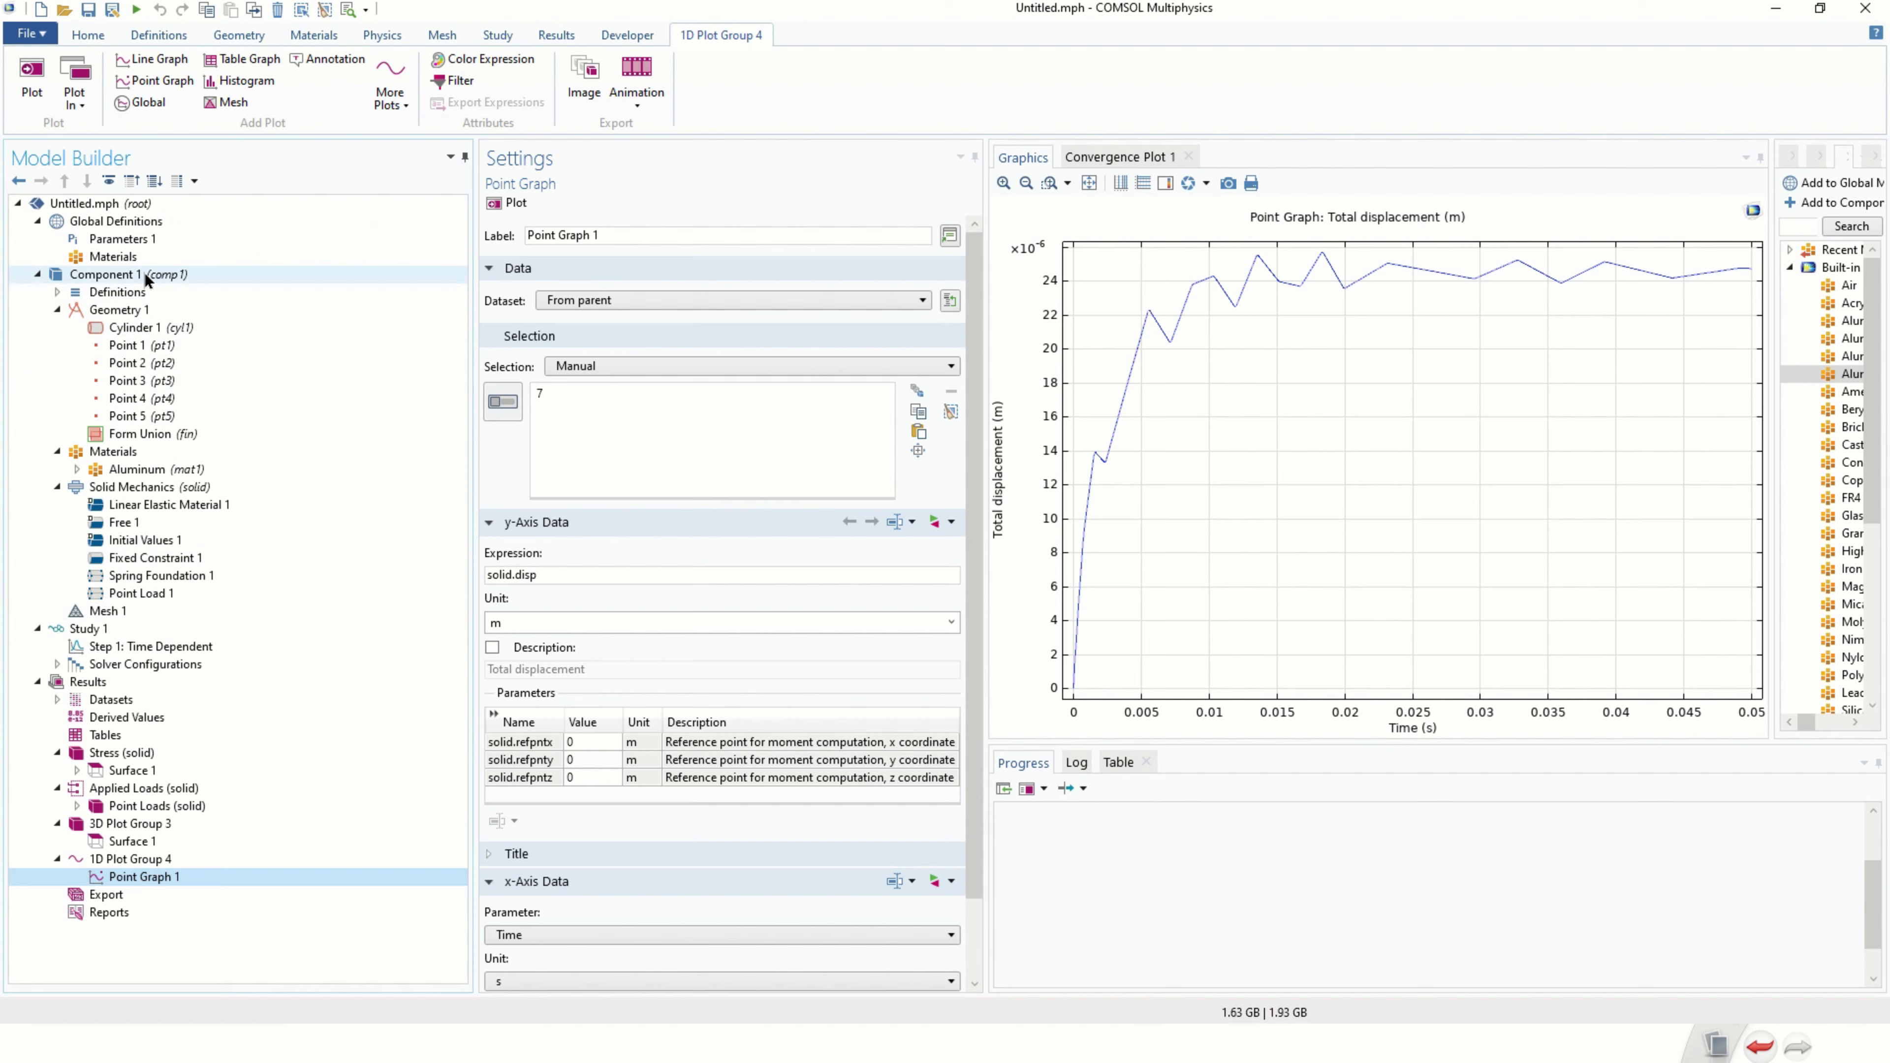
pyautogui.click(122, 294)
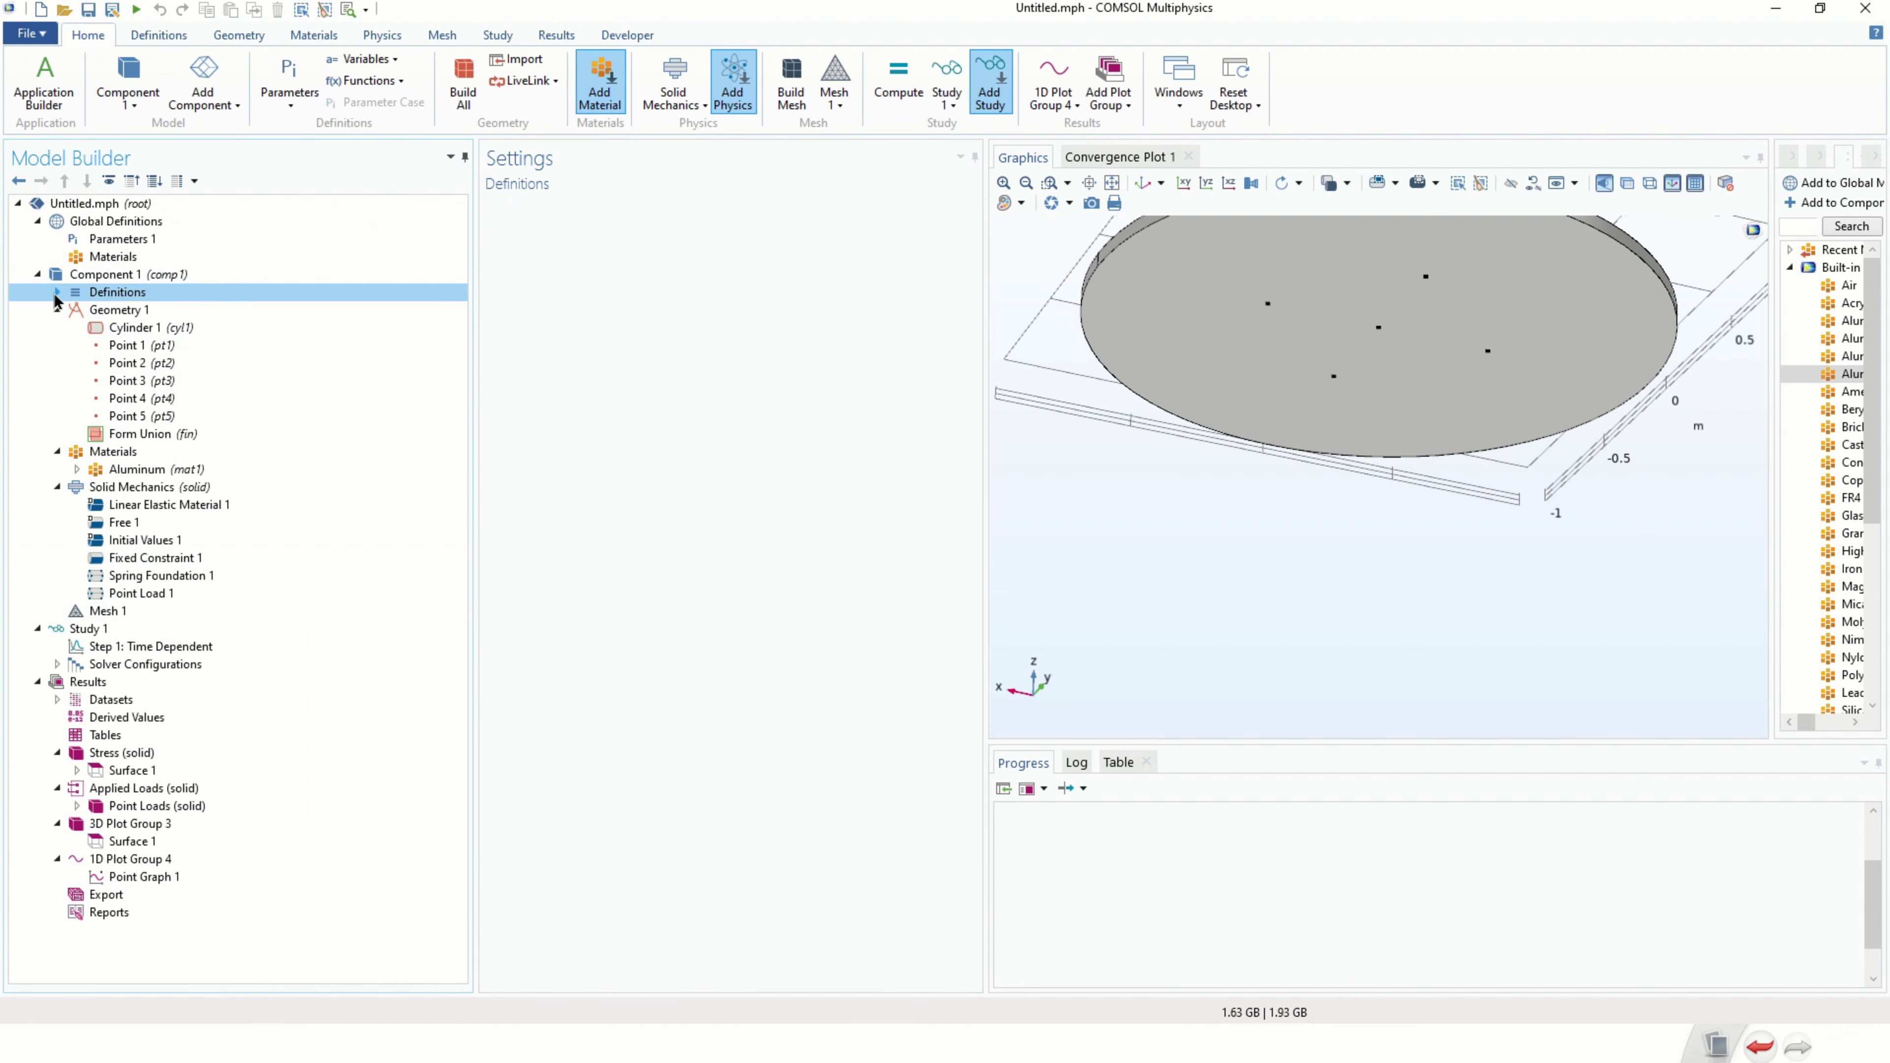
pyautogui.click(57, 293)
pyautogui.rightClick(121, 294)
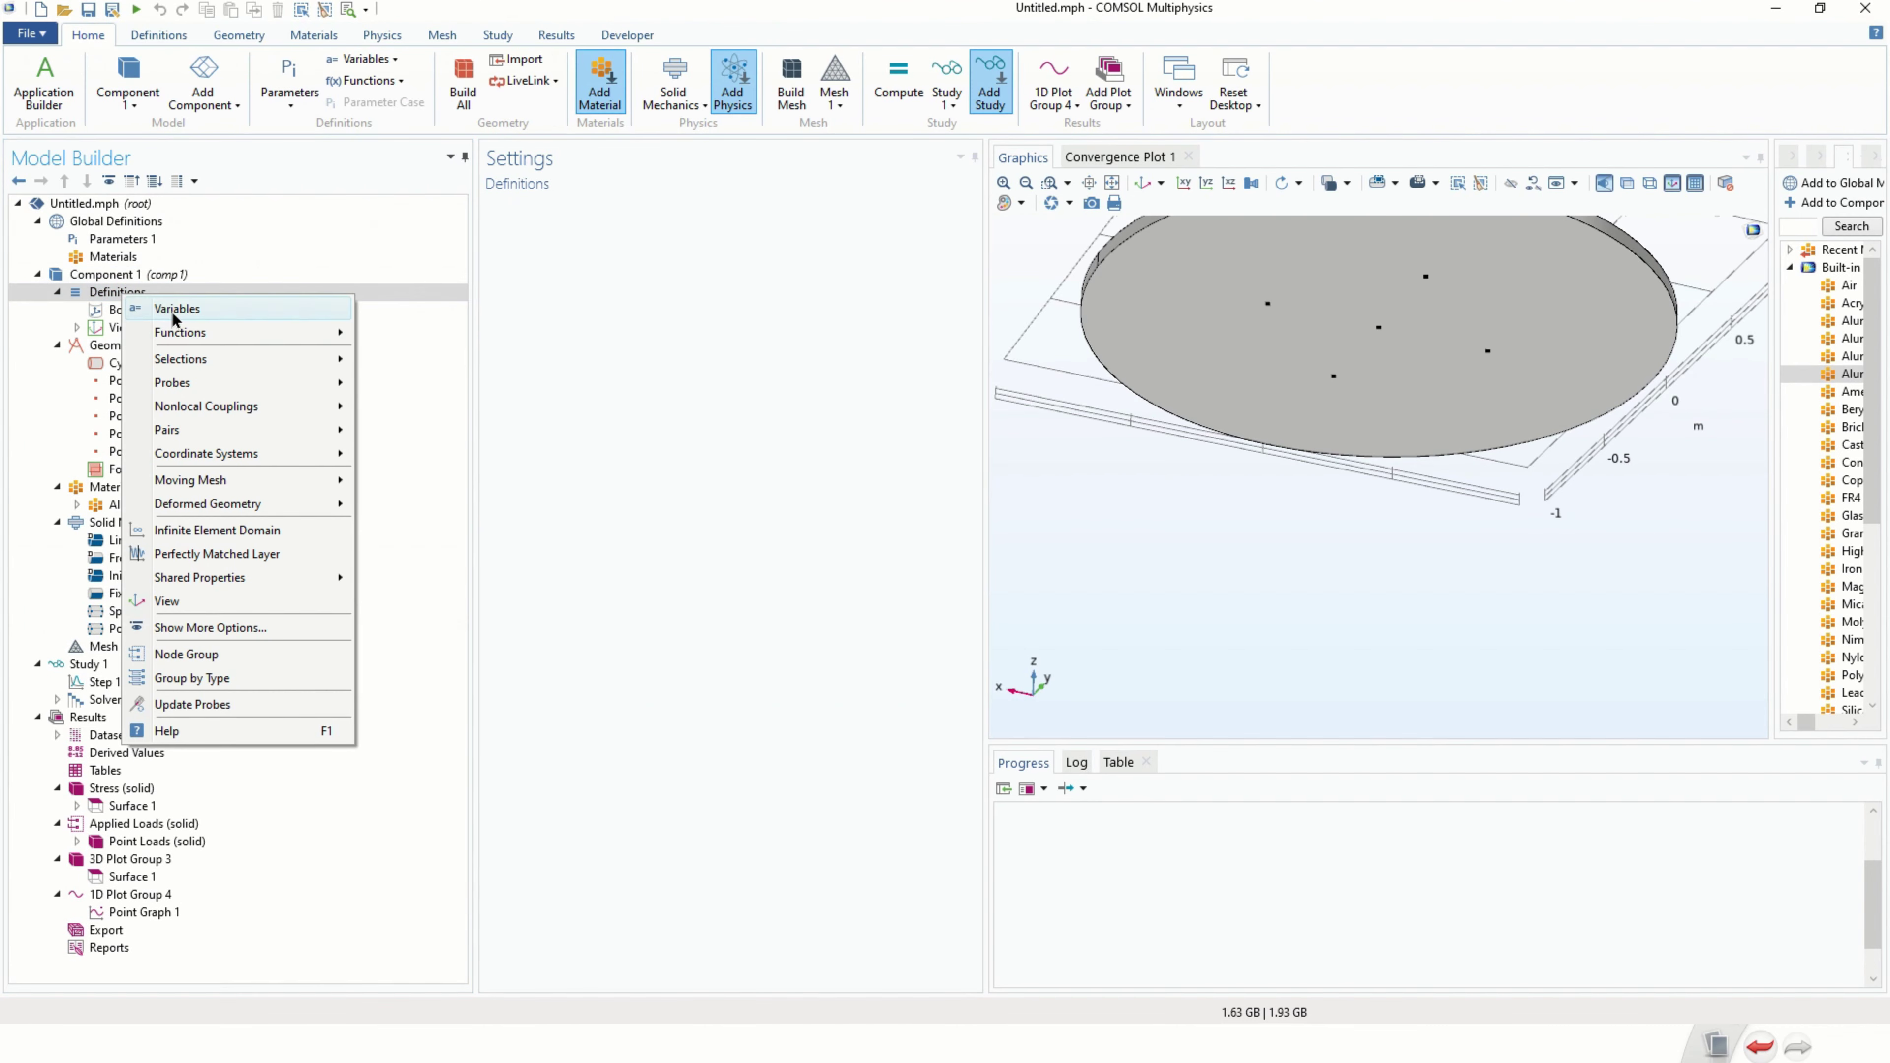
pyautogui.moveTo(277, 338)
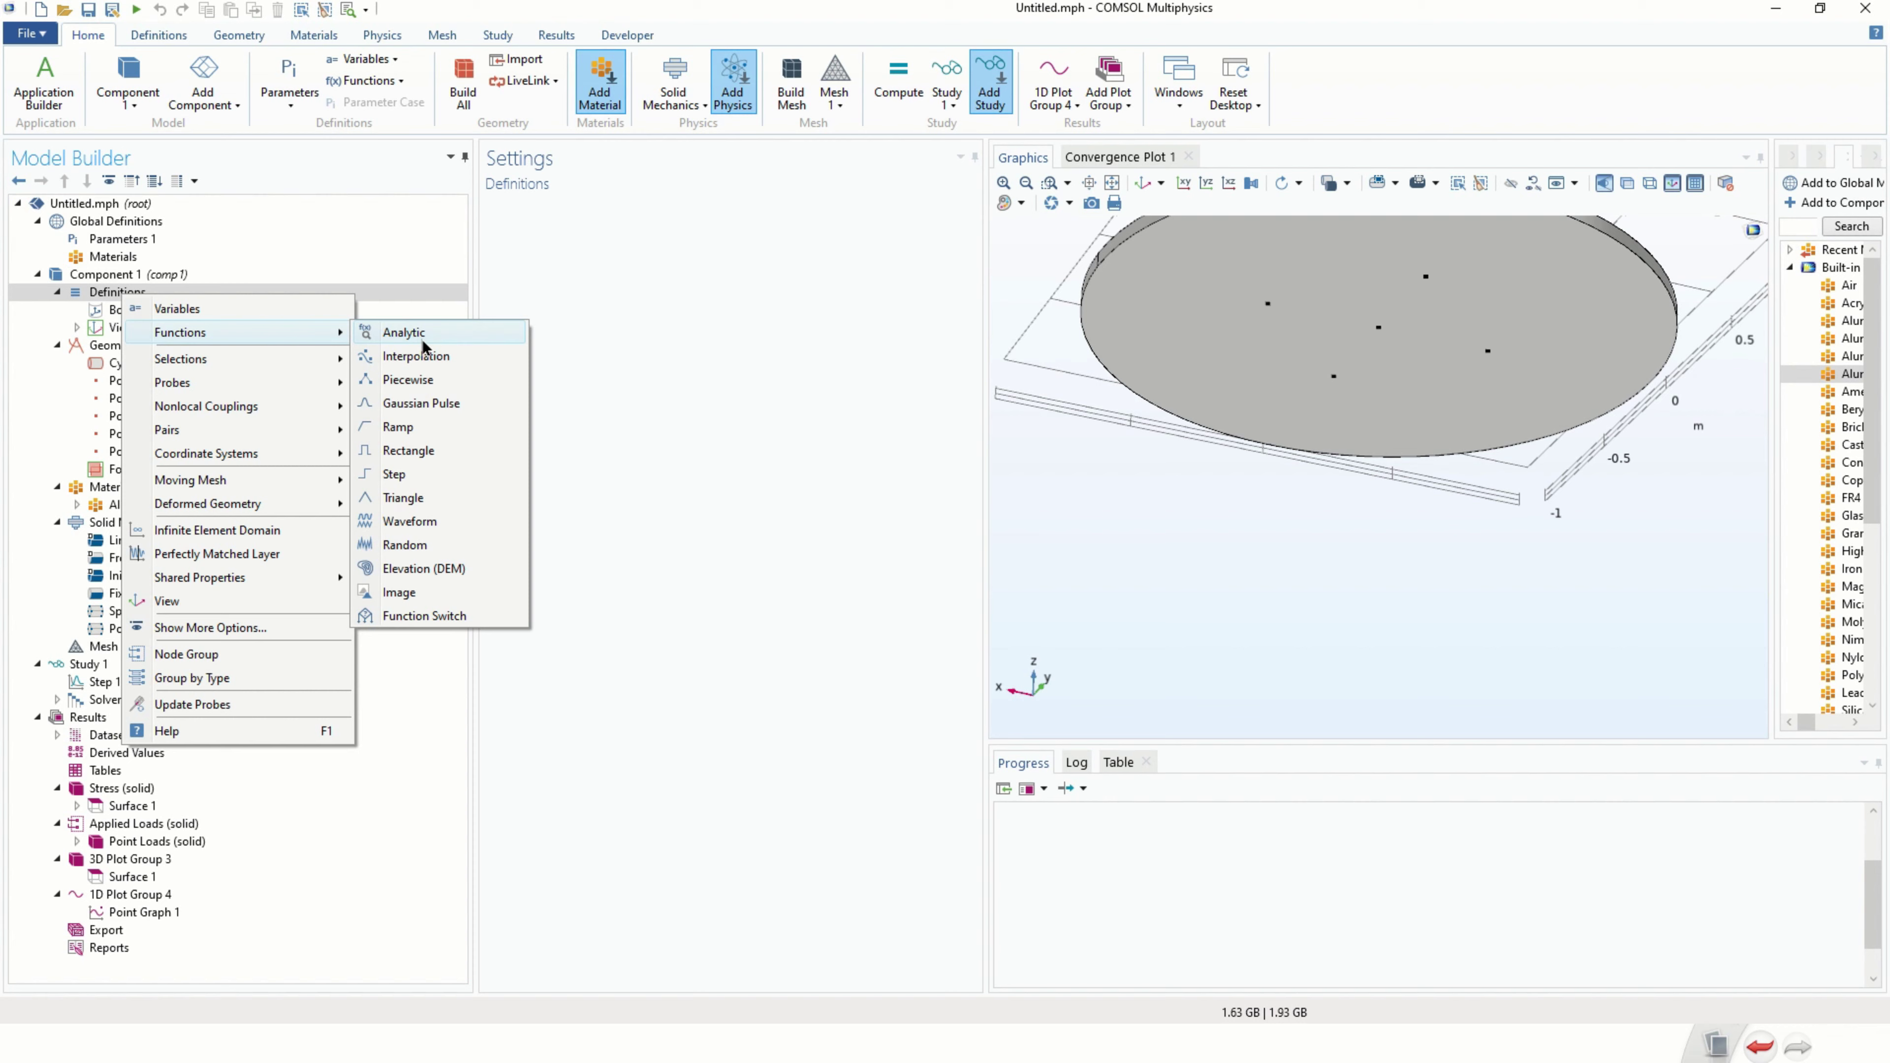
pyautogui.click(431, 357)
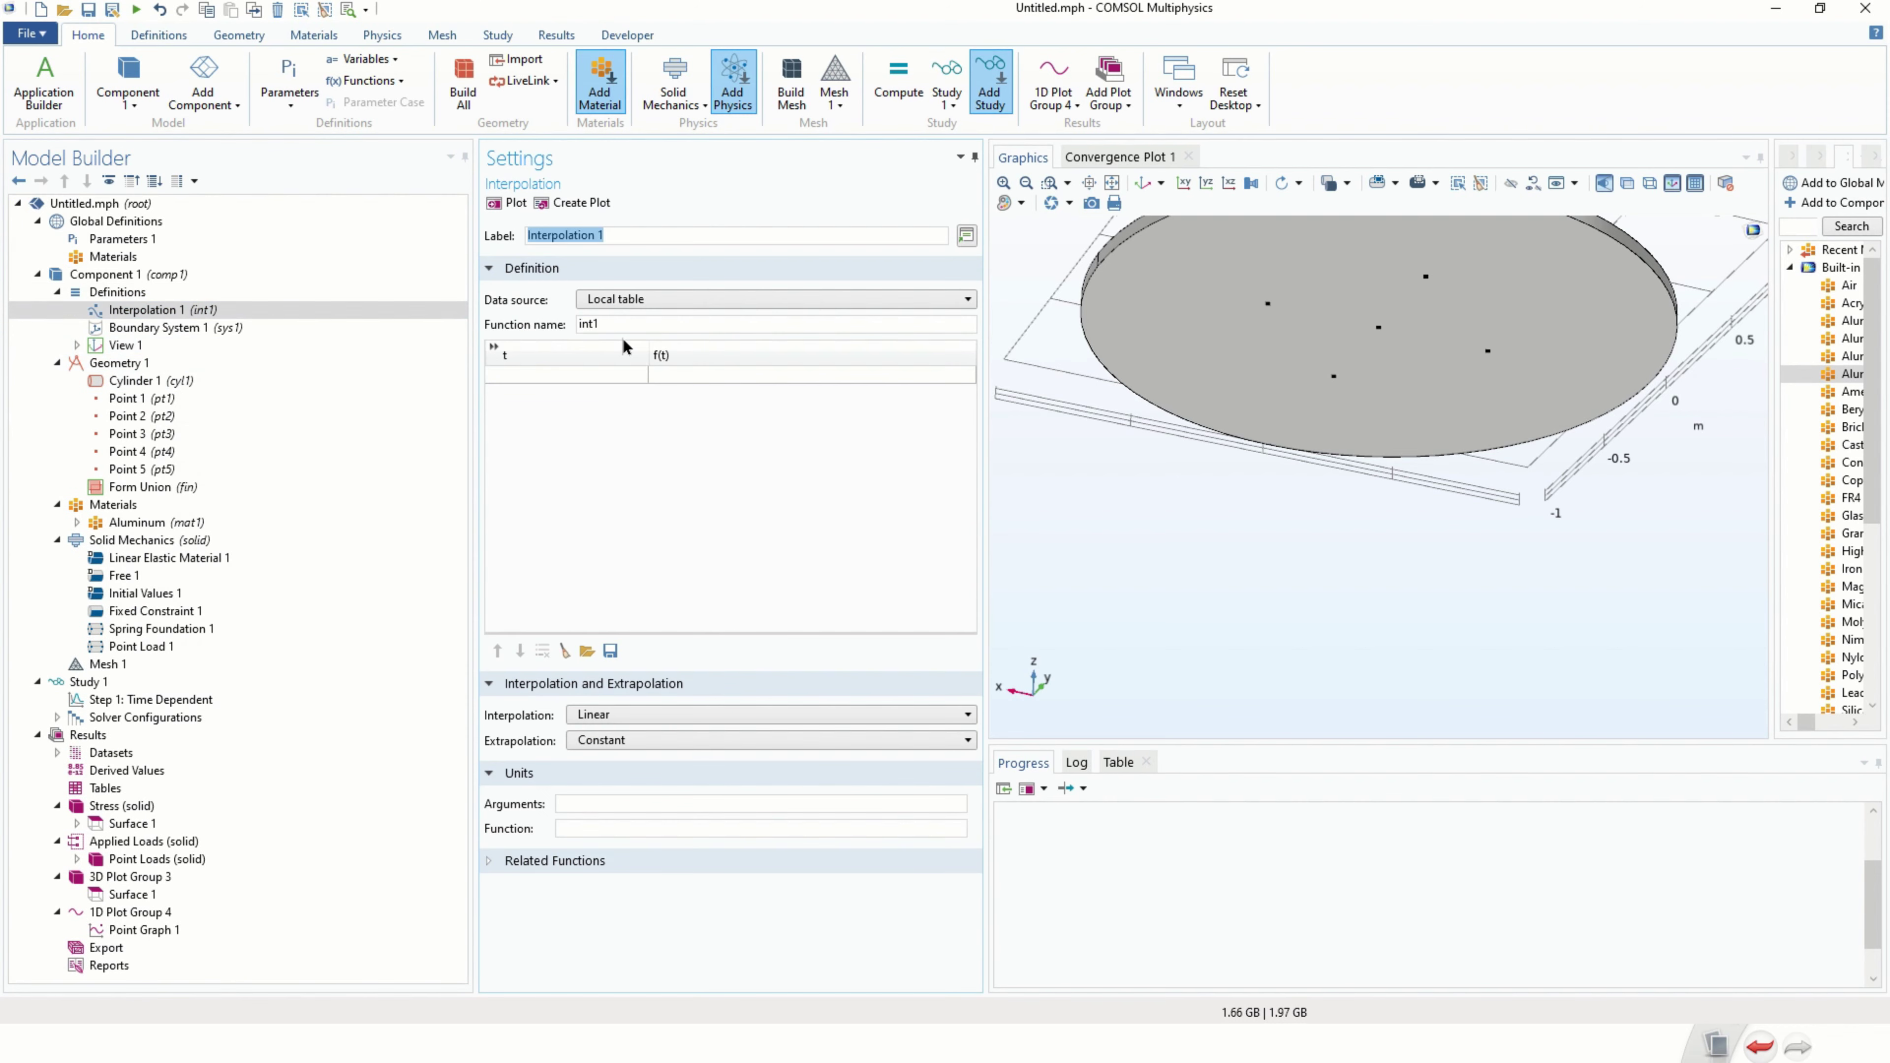
# Set the interpolation's data source to File and select input1.txt from C:\codes\comsol tutorials\time varying load.
pyautogui.click(852, 305)
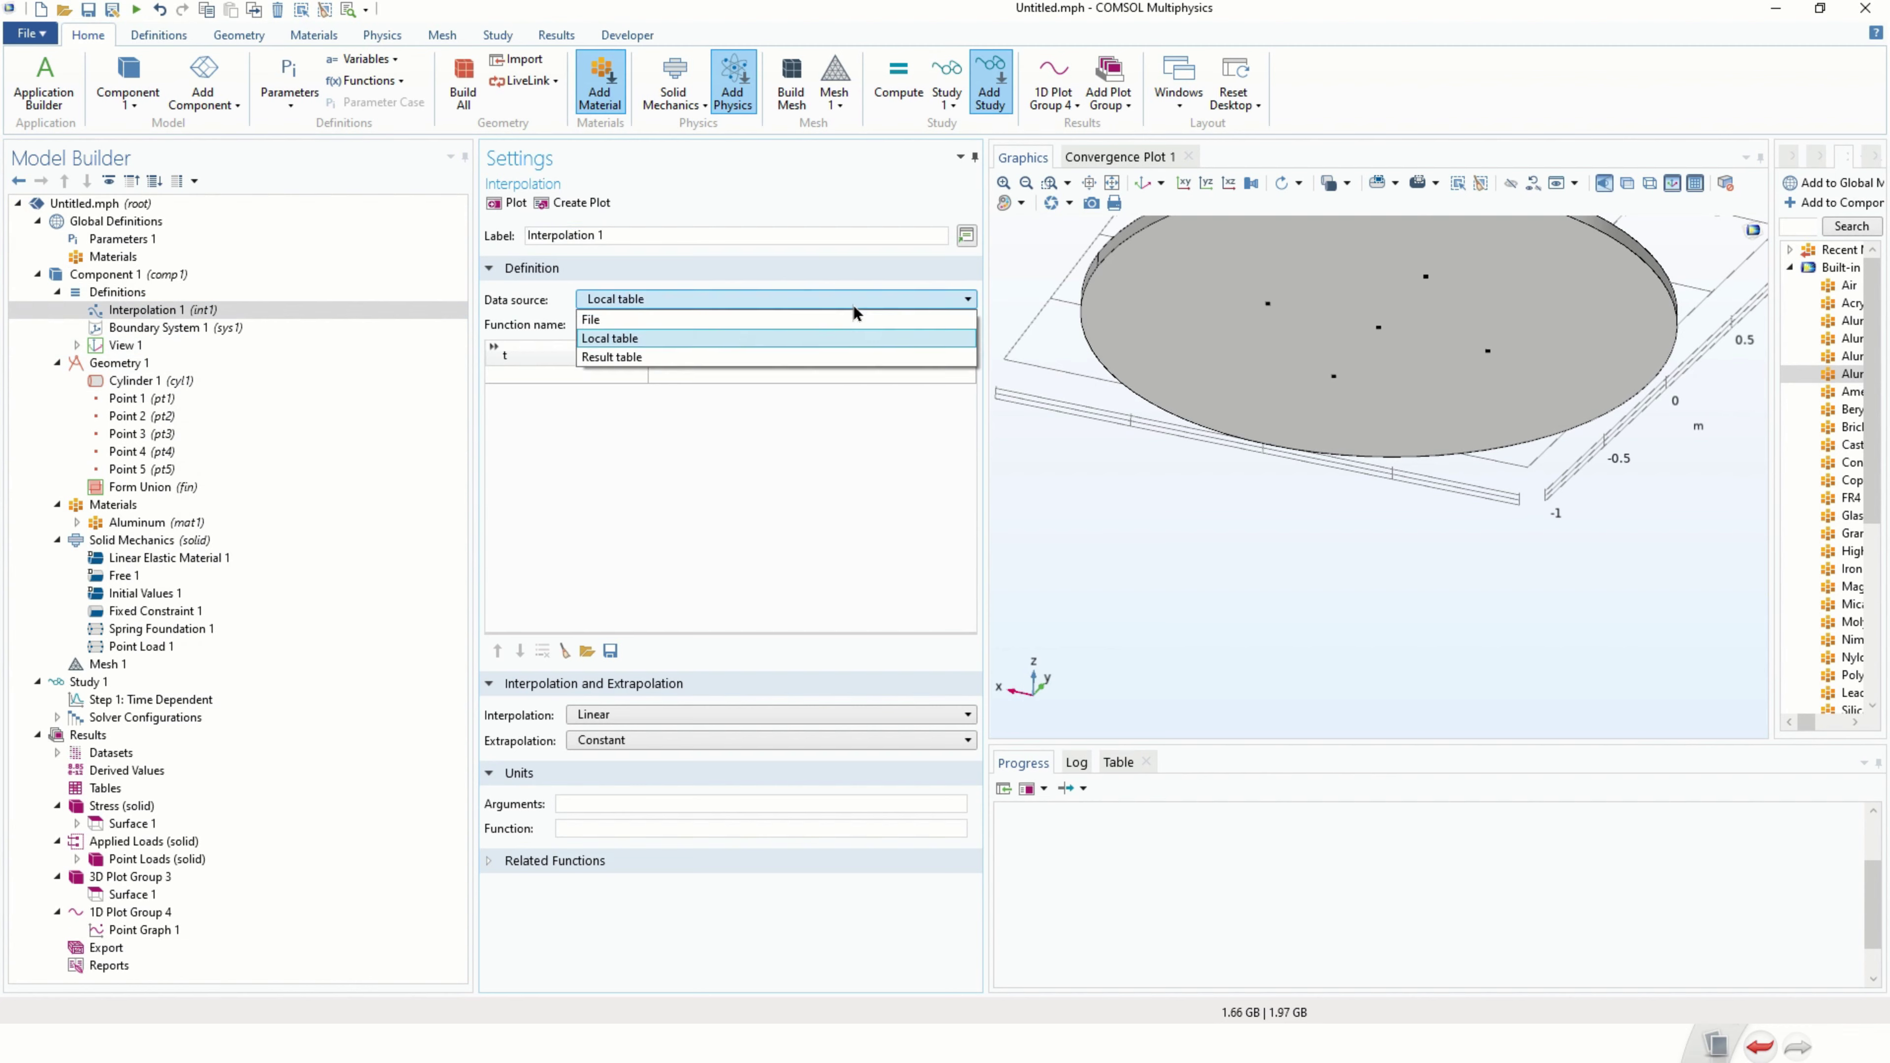
pyautogui.click(673, 319)
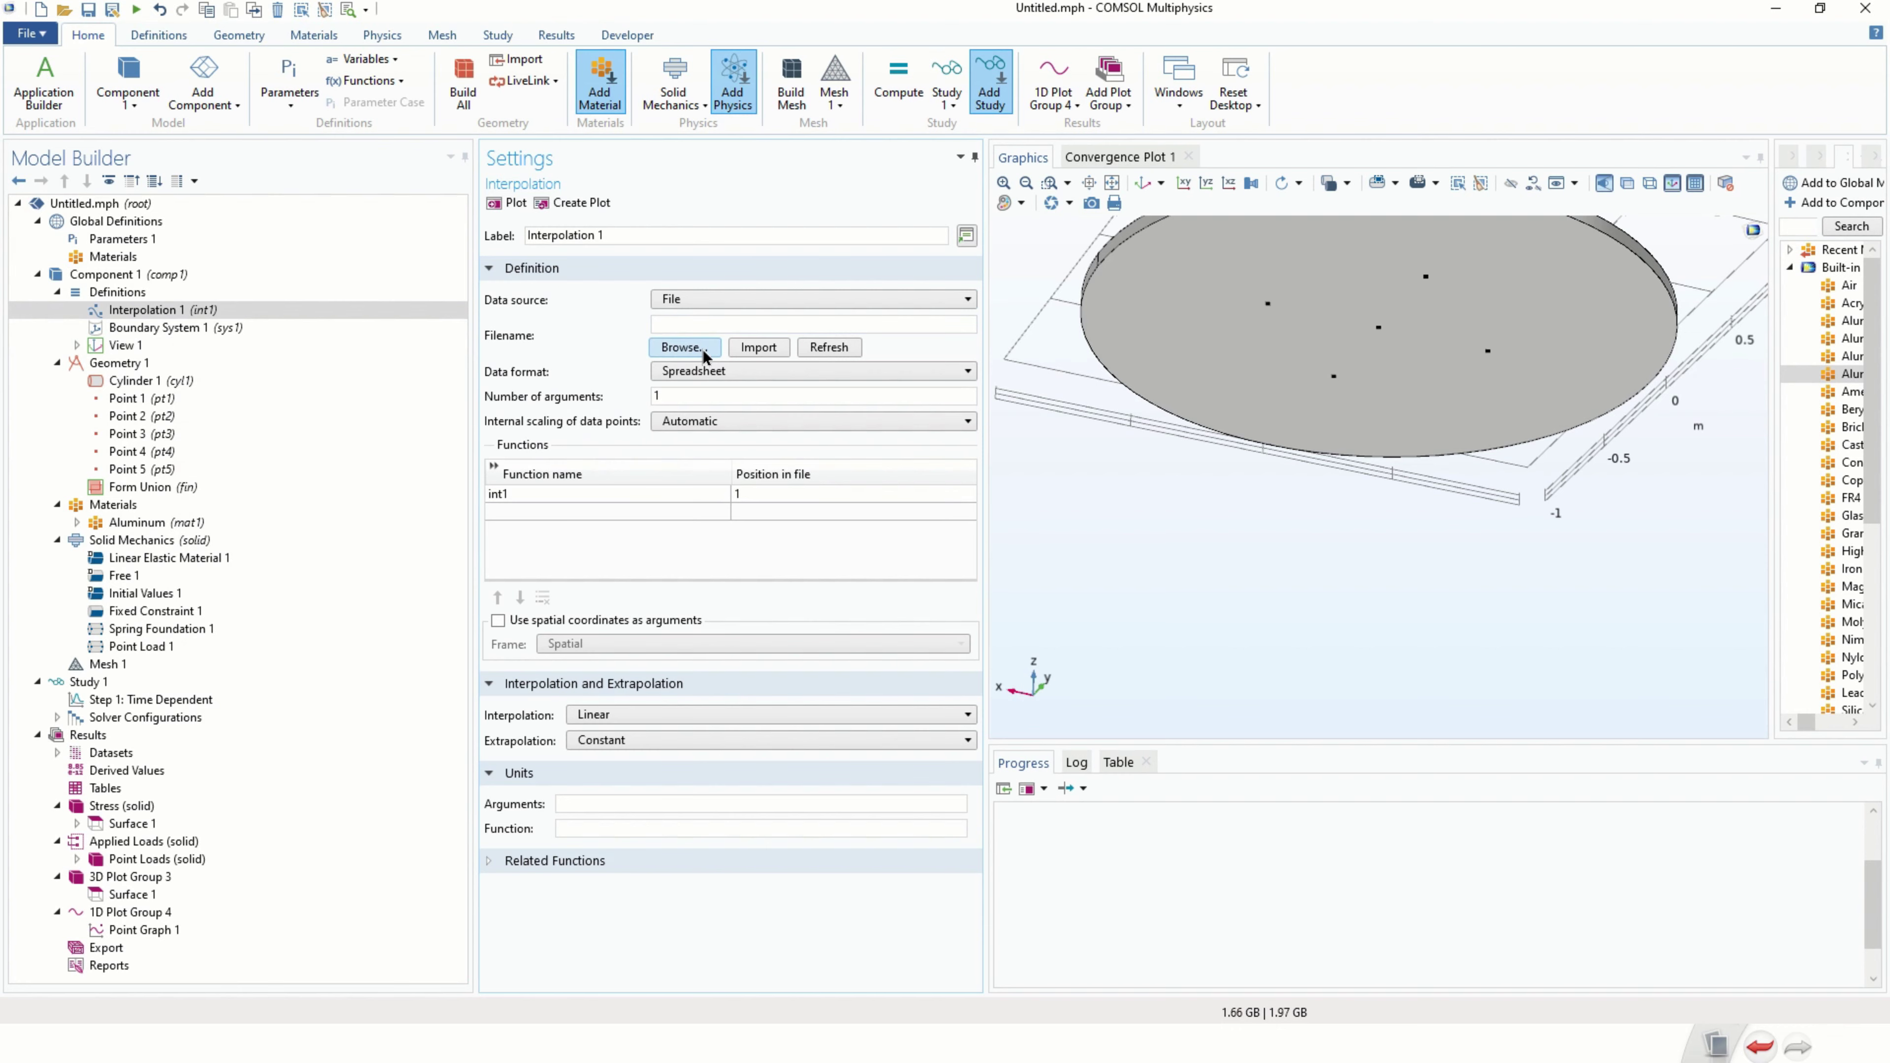
pyautogui.click(683, 347)
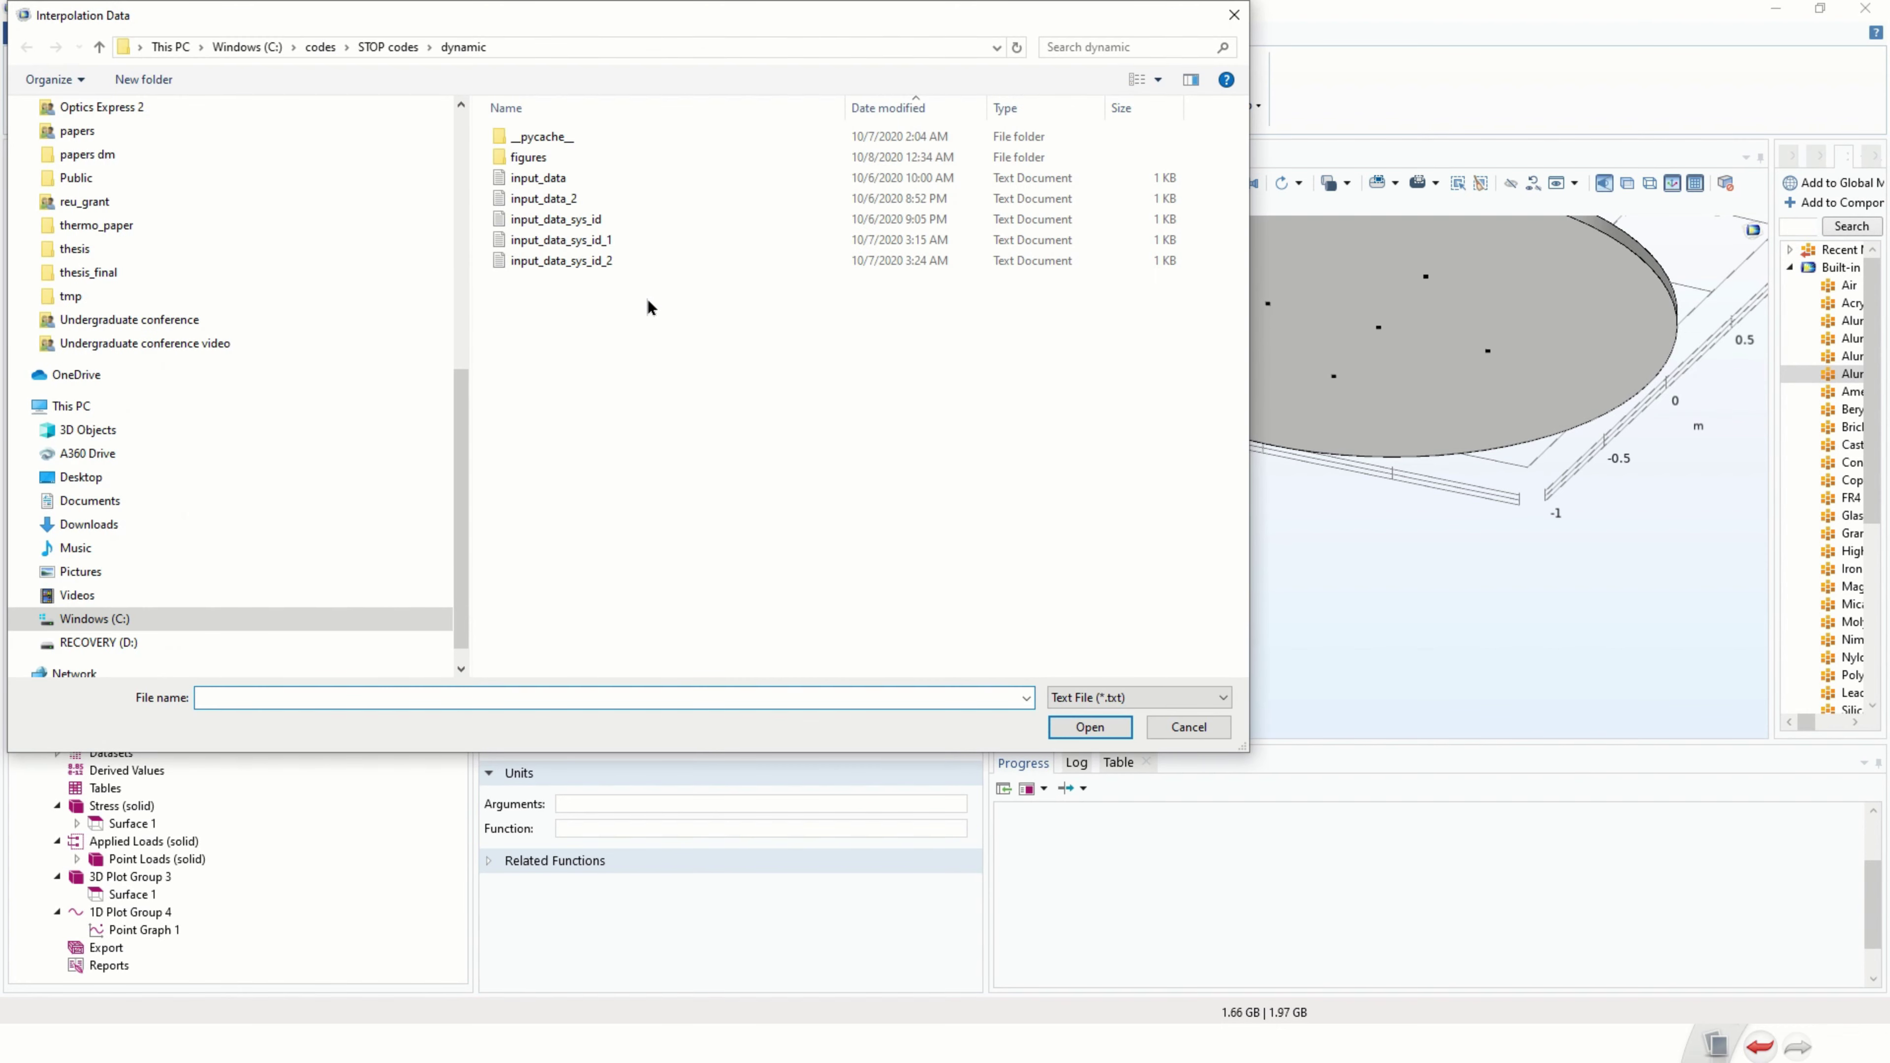
pyautogui.moveTo(462, 388); pyautogui.dragTo(447, 134)
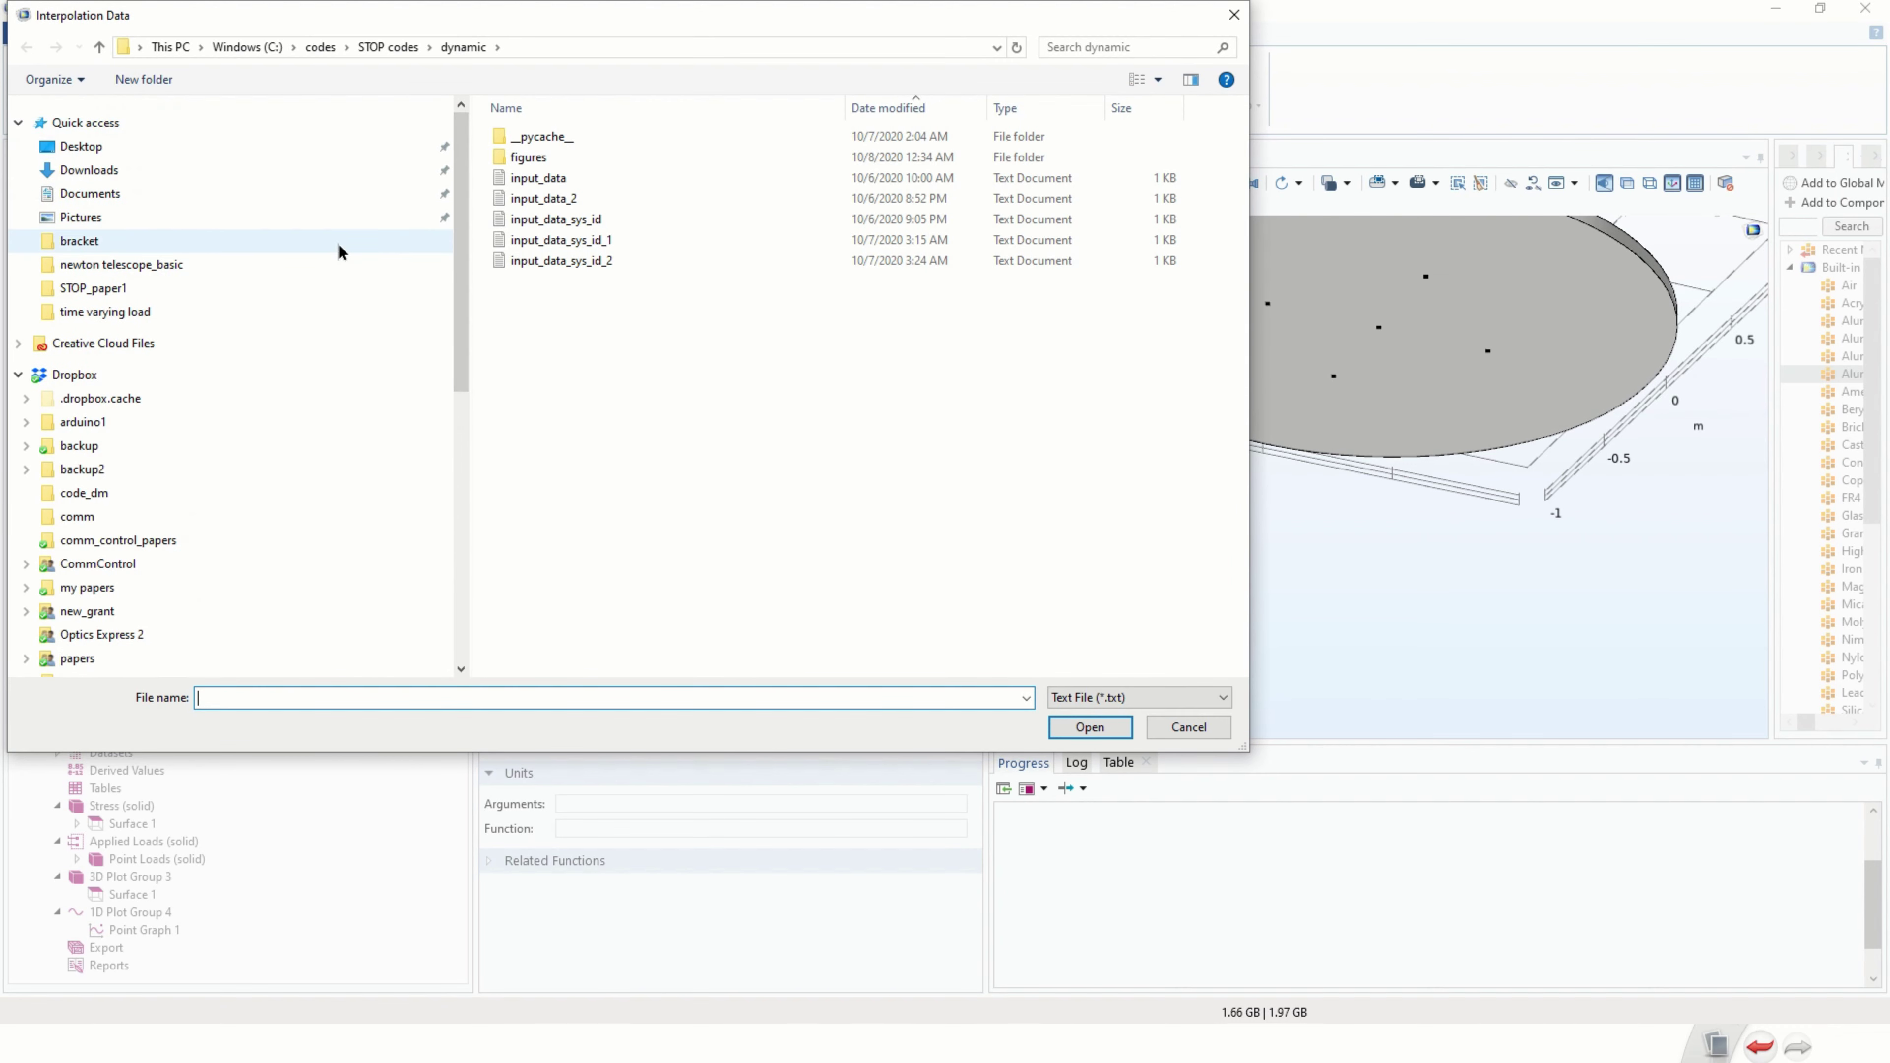
pyautogui.scroll(-7, 220, 228)
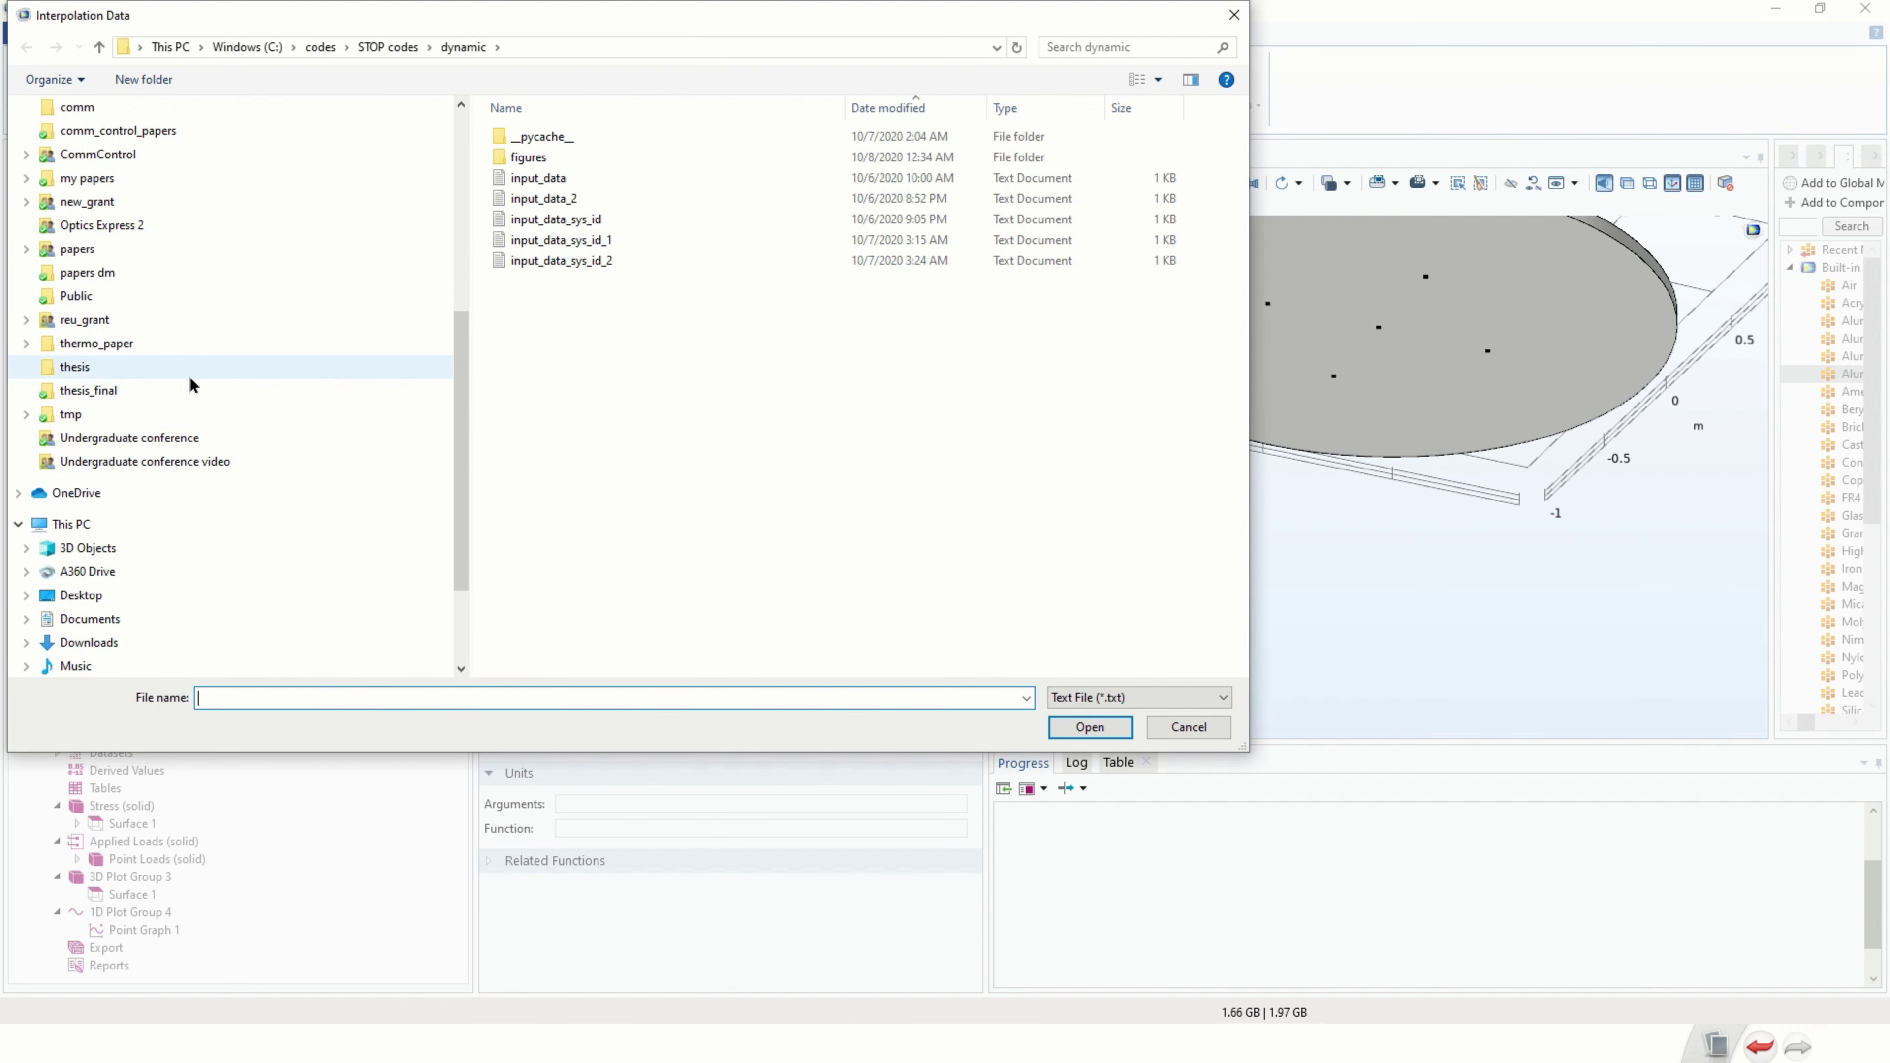
pyautogui.click(99, 450)
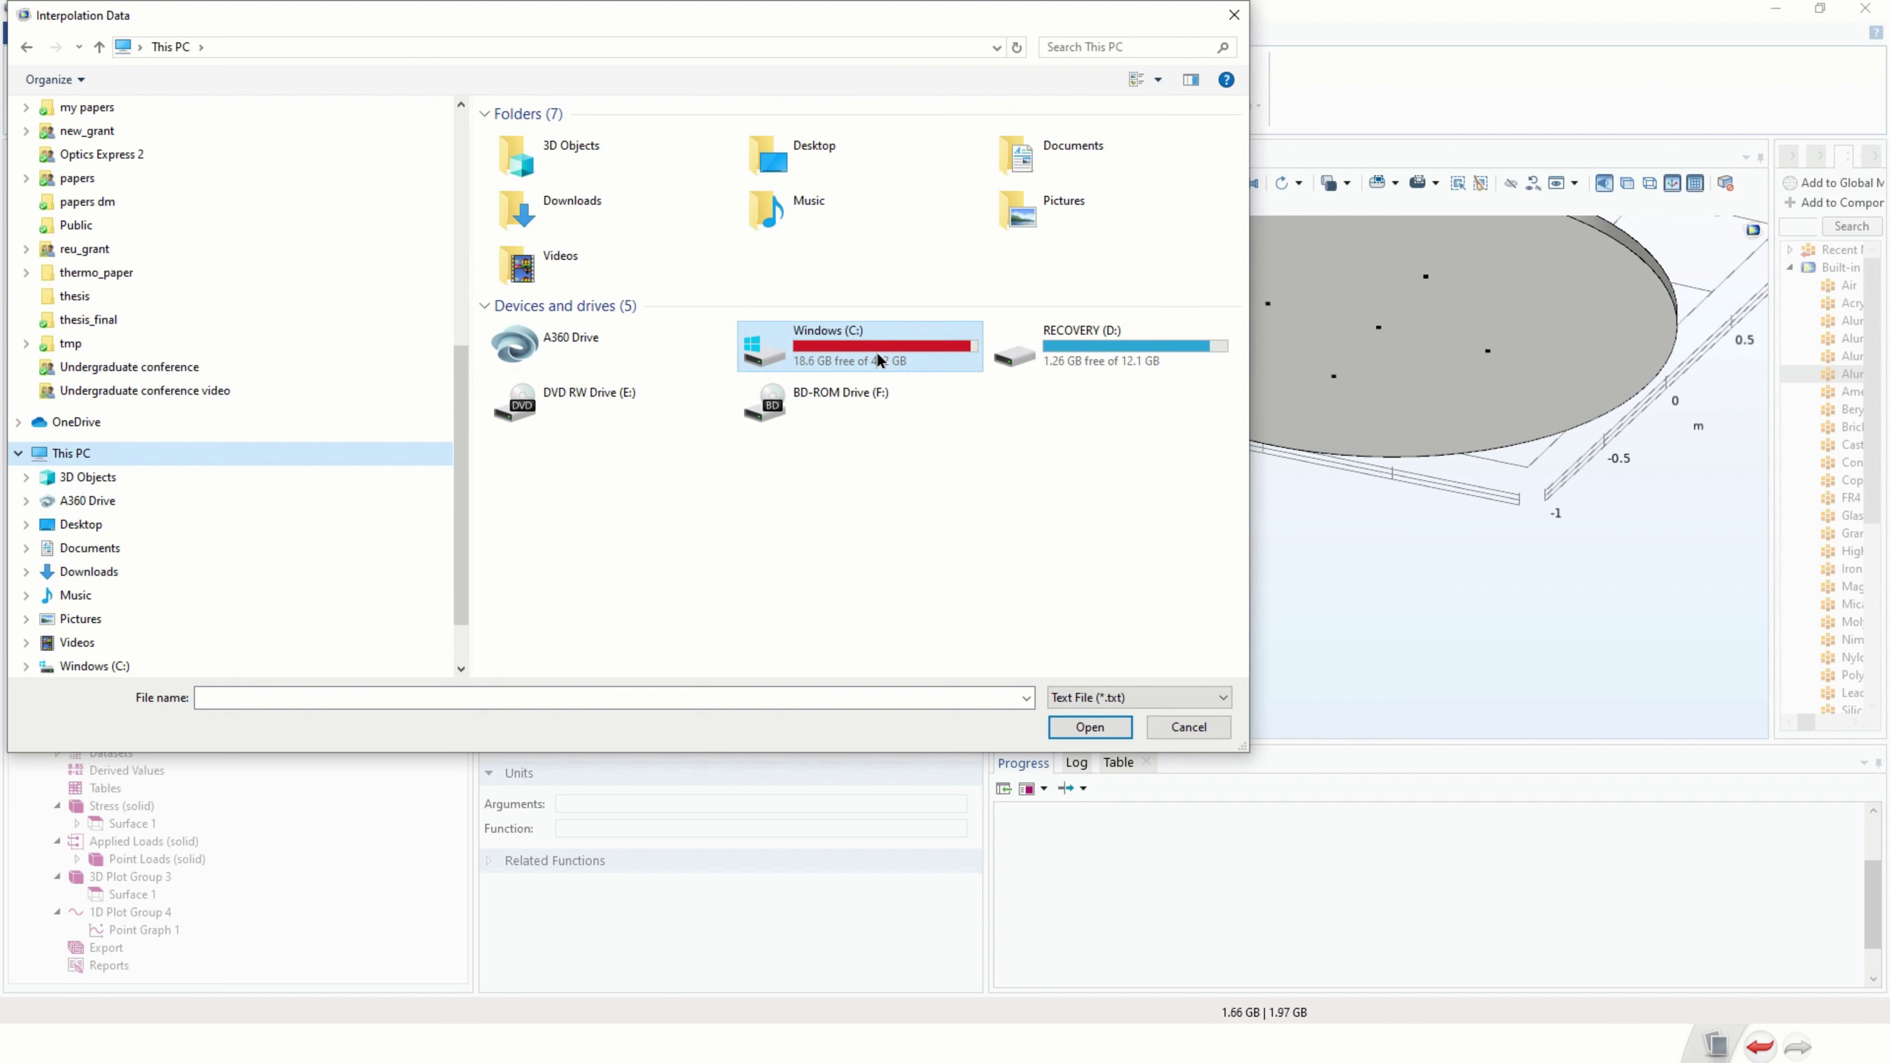
pyautogui.doubleClick(877, 351)
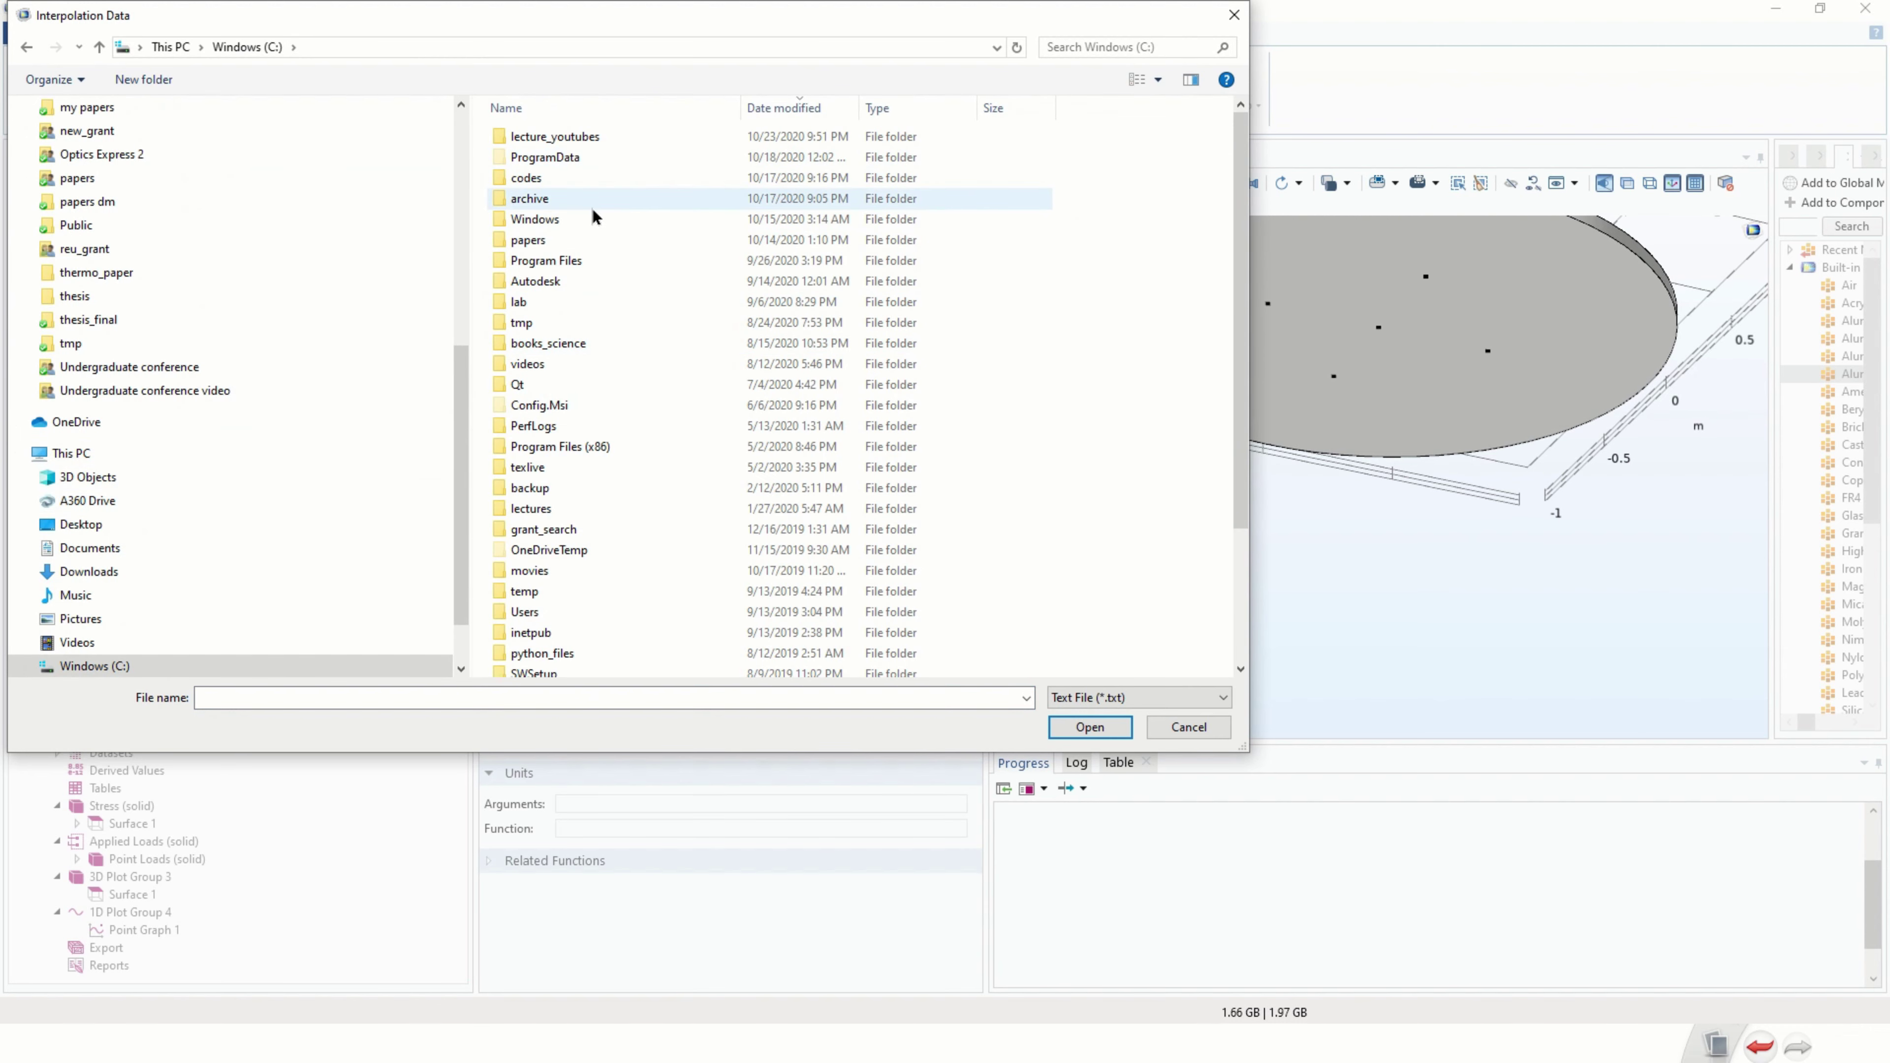
pyautogui.doubleClick(594, 180)
pyautogui.doubleClick(598, 139)
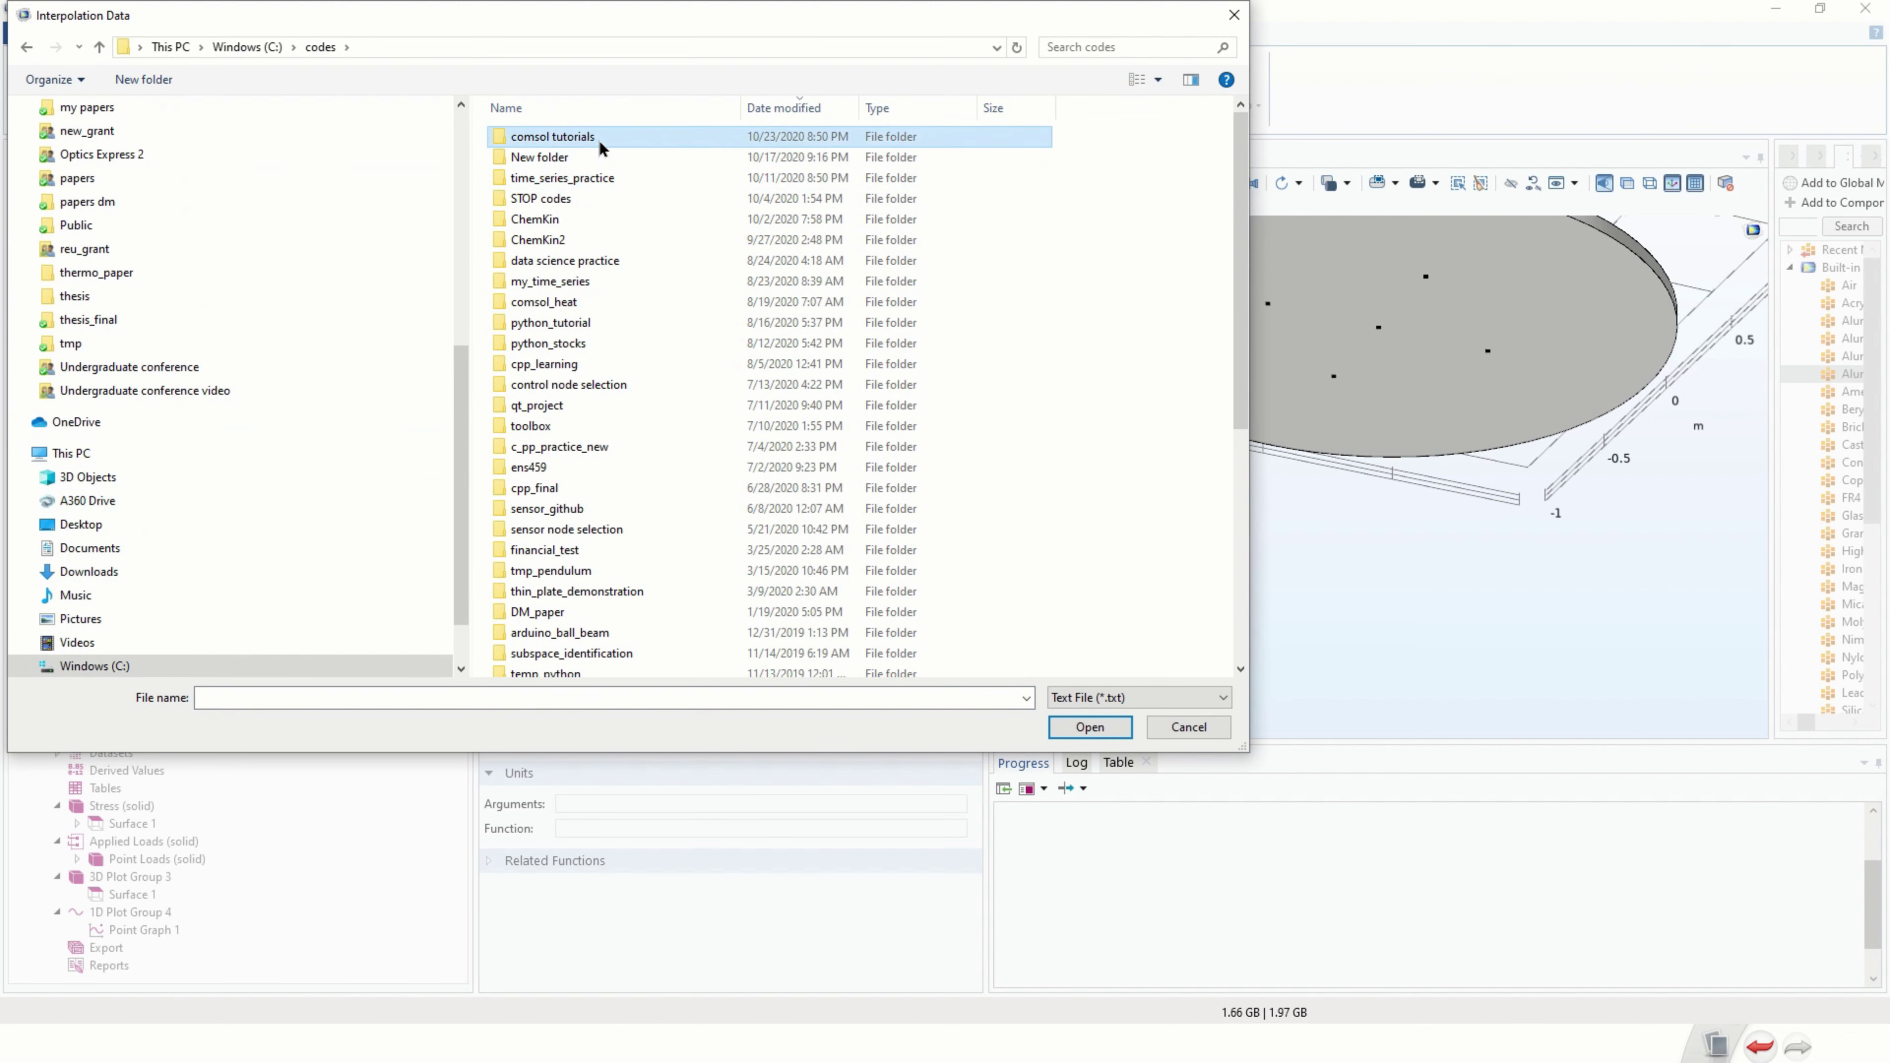
pyautogui.doubleClick(555, 198)
pyautogui.doubleClick(550, 137)
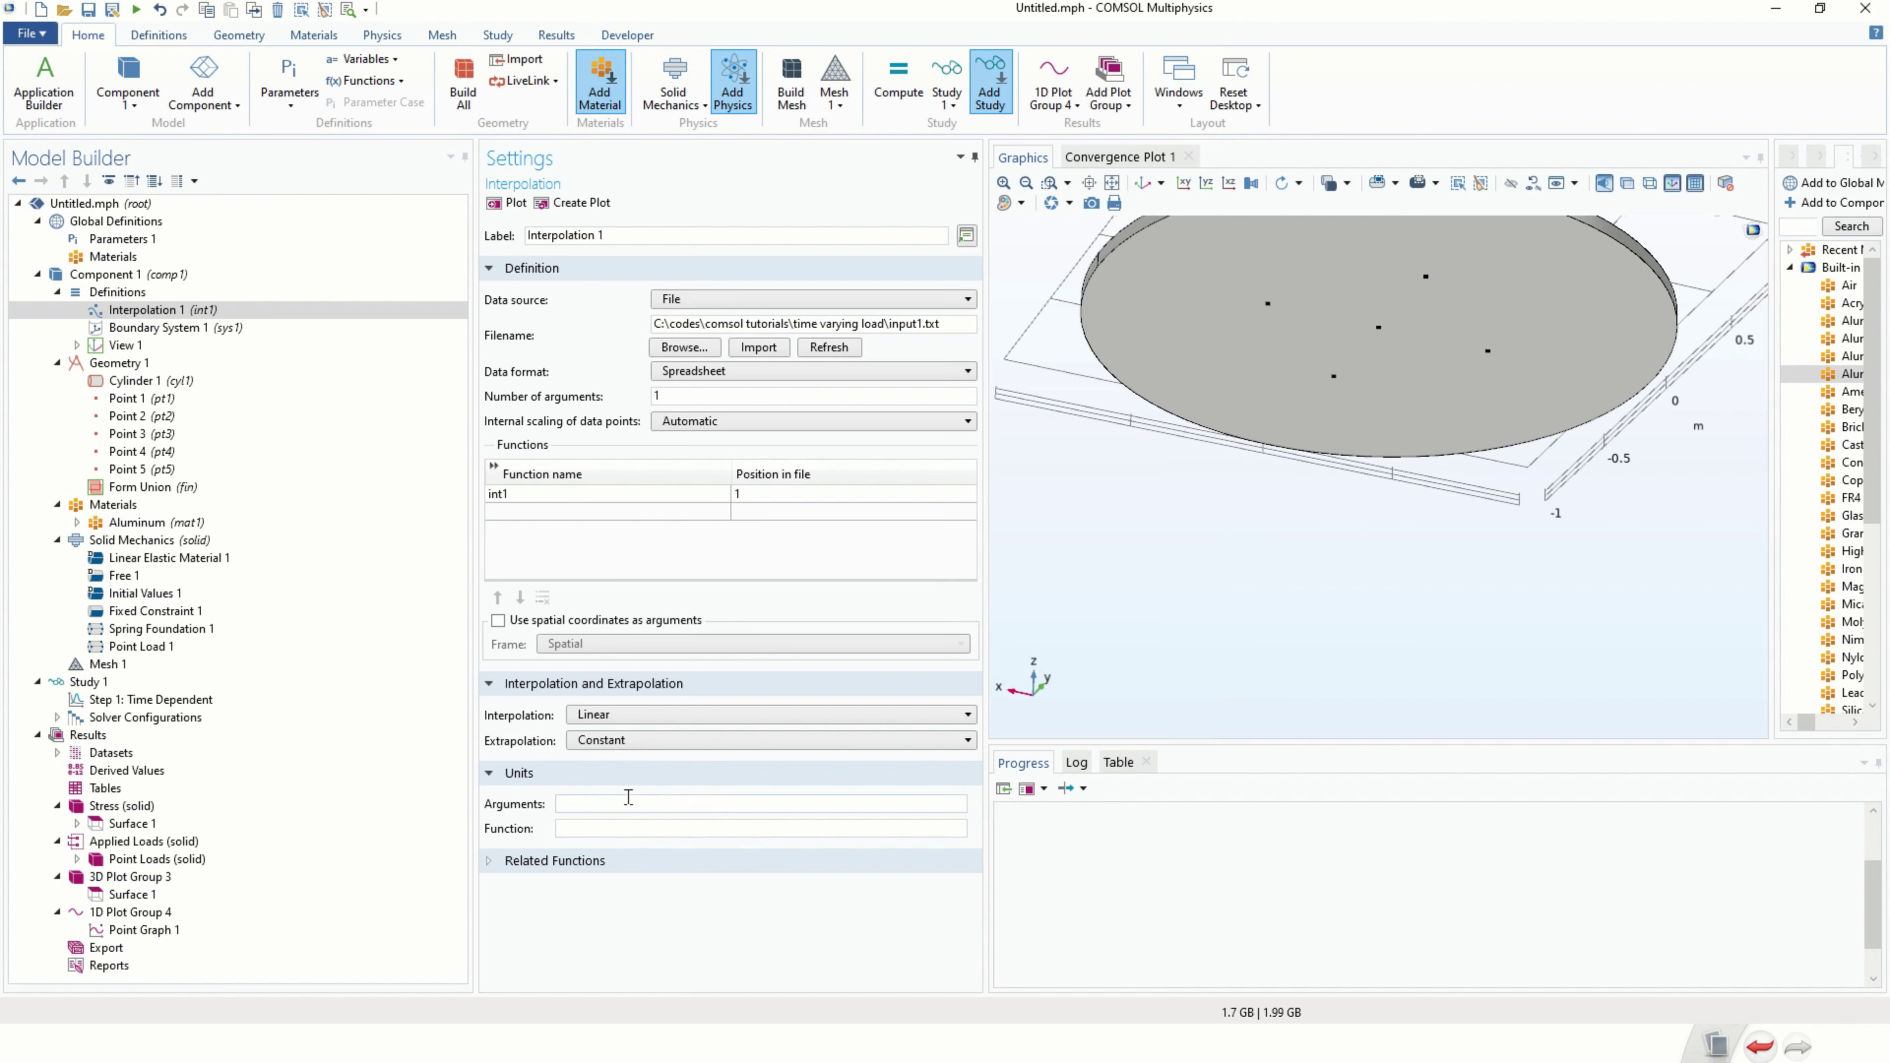
# Set the interpolation function's argument unit to s and its function unit to N.
pyautogui.write('t')
pyautogui.write('s')
pyautogui.write('N')
pyautogui.click(616, 799)
# Rename the interpolation function to load and plot it.
pyautogui.doubleClick(552, 492)
pyautogui.write('load')
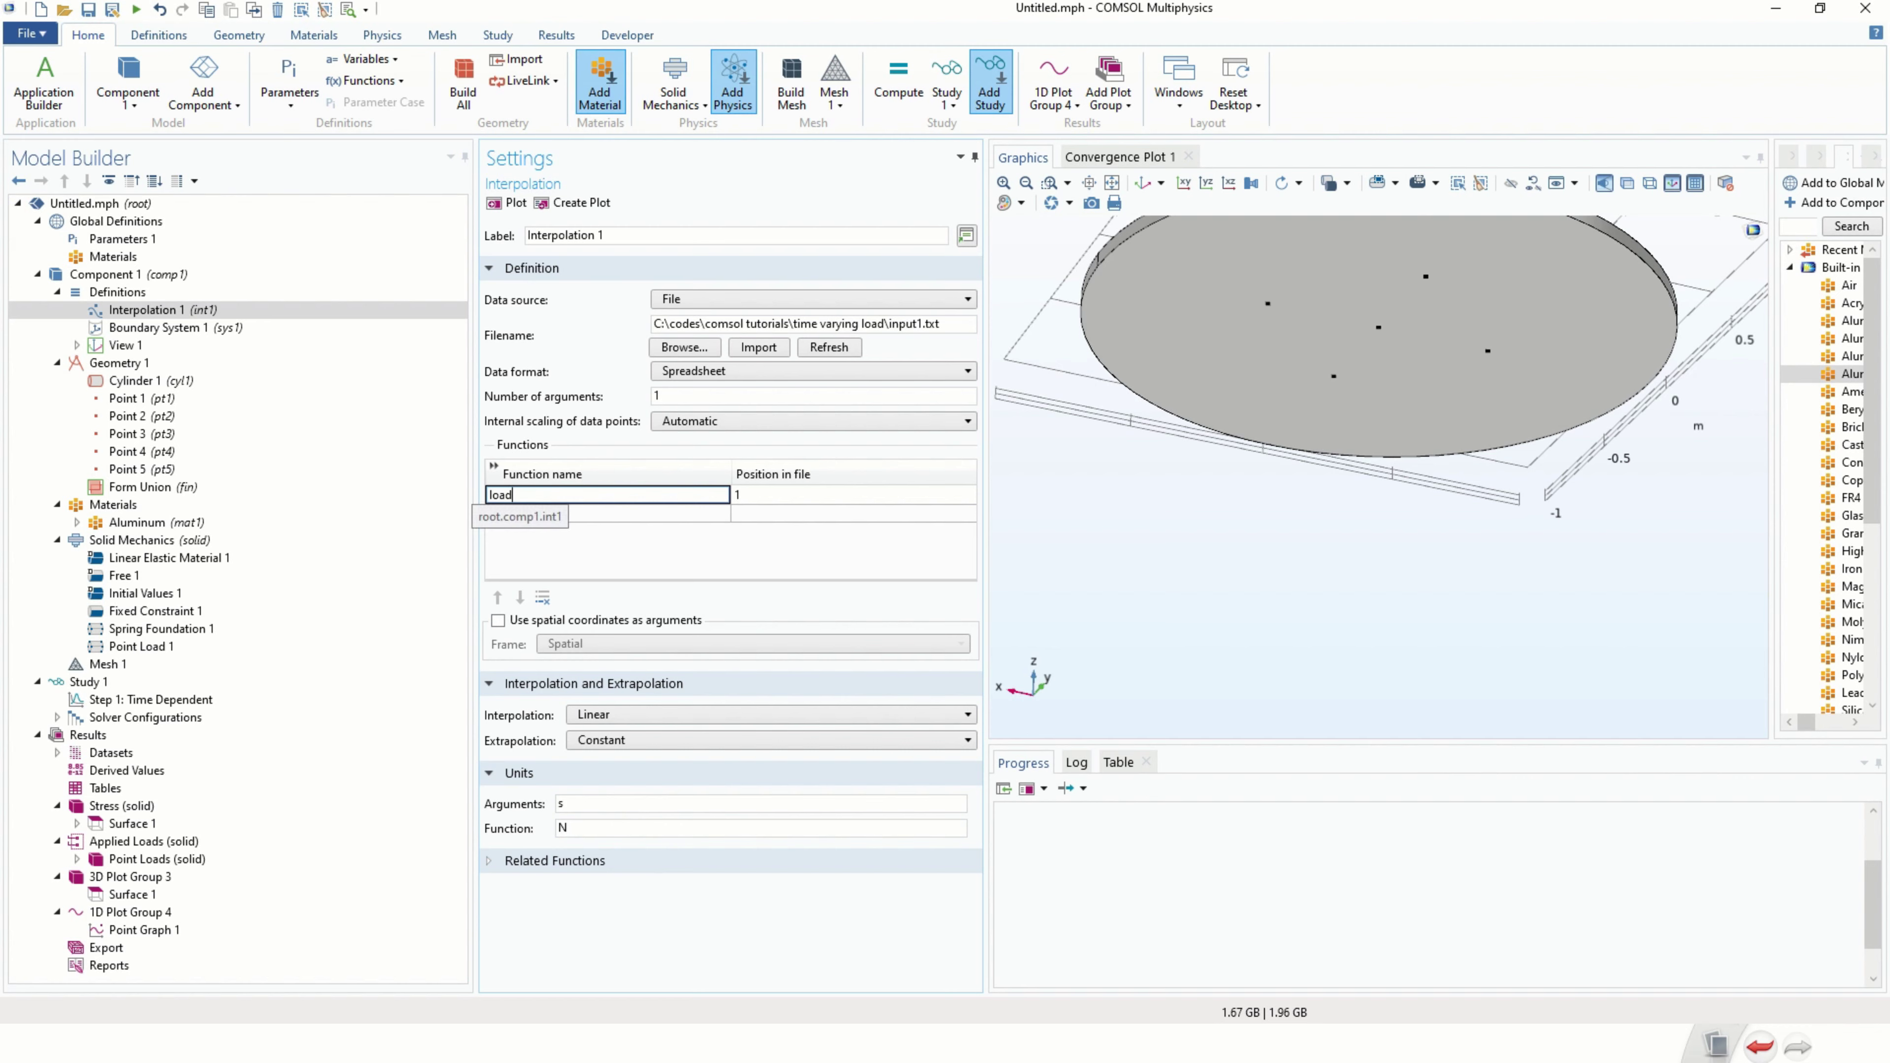
pyautogui.click(611, 557)
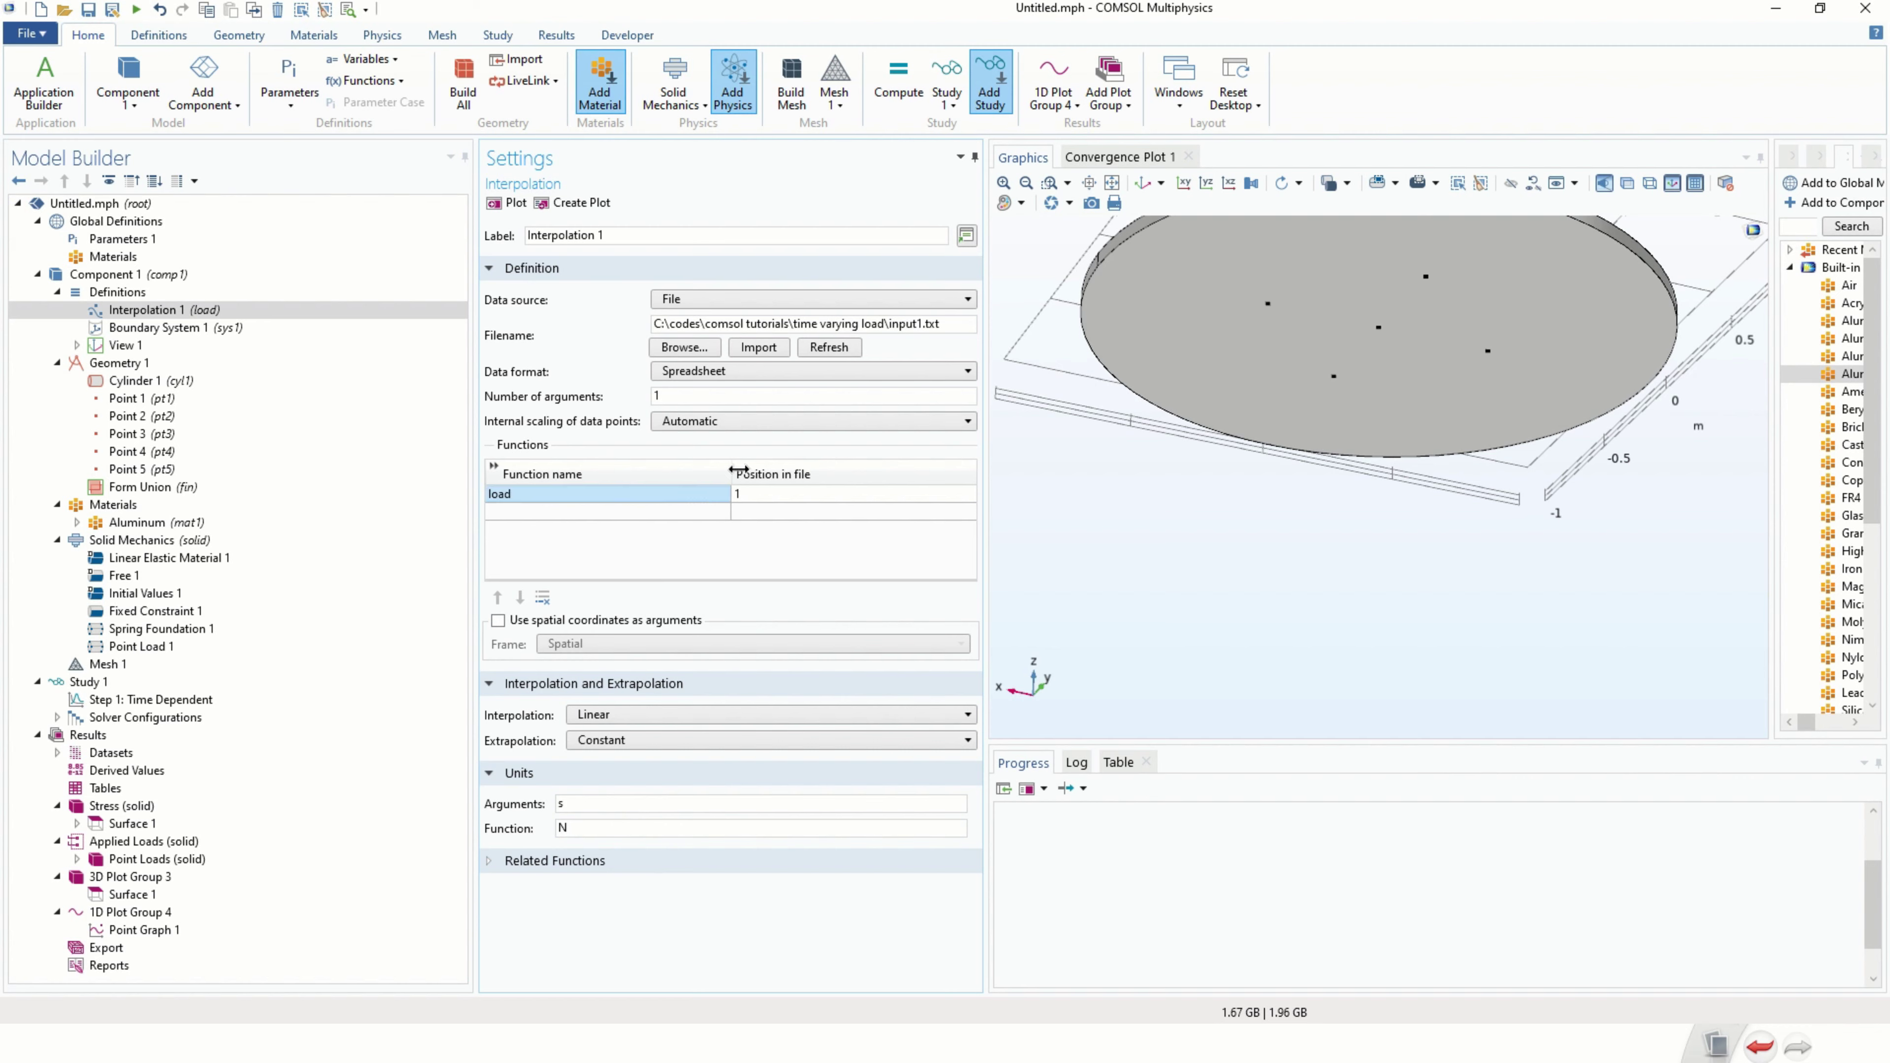
pyautogui.click(502, 205)
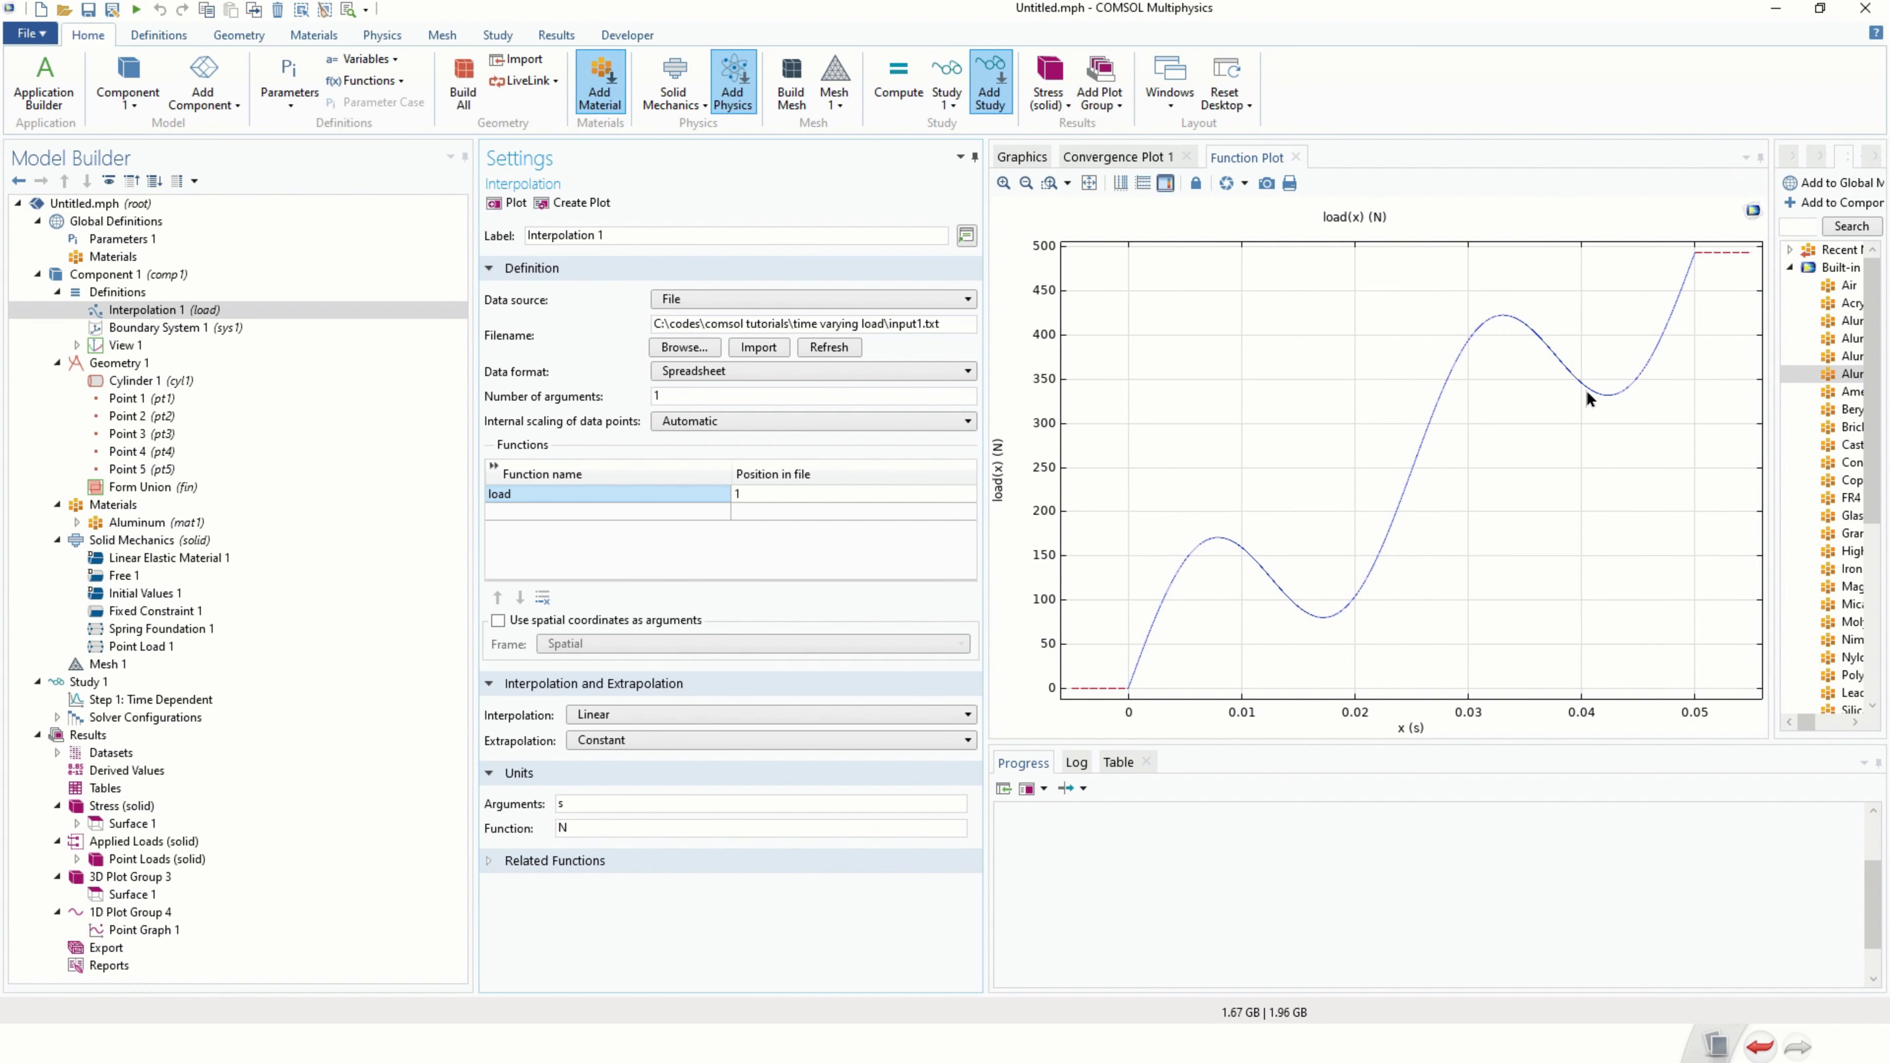
pyautogui.click(1123, 688)
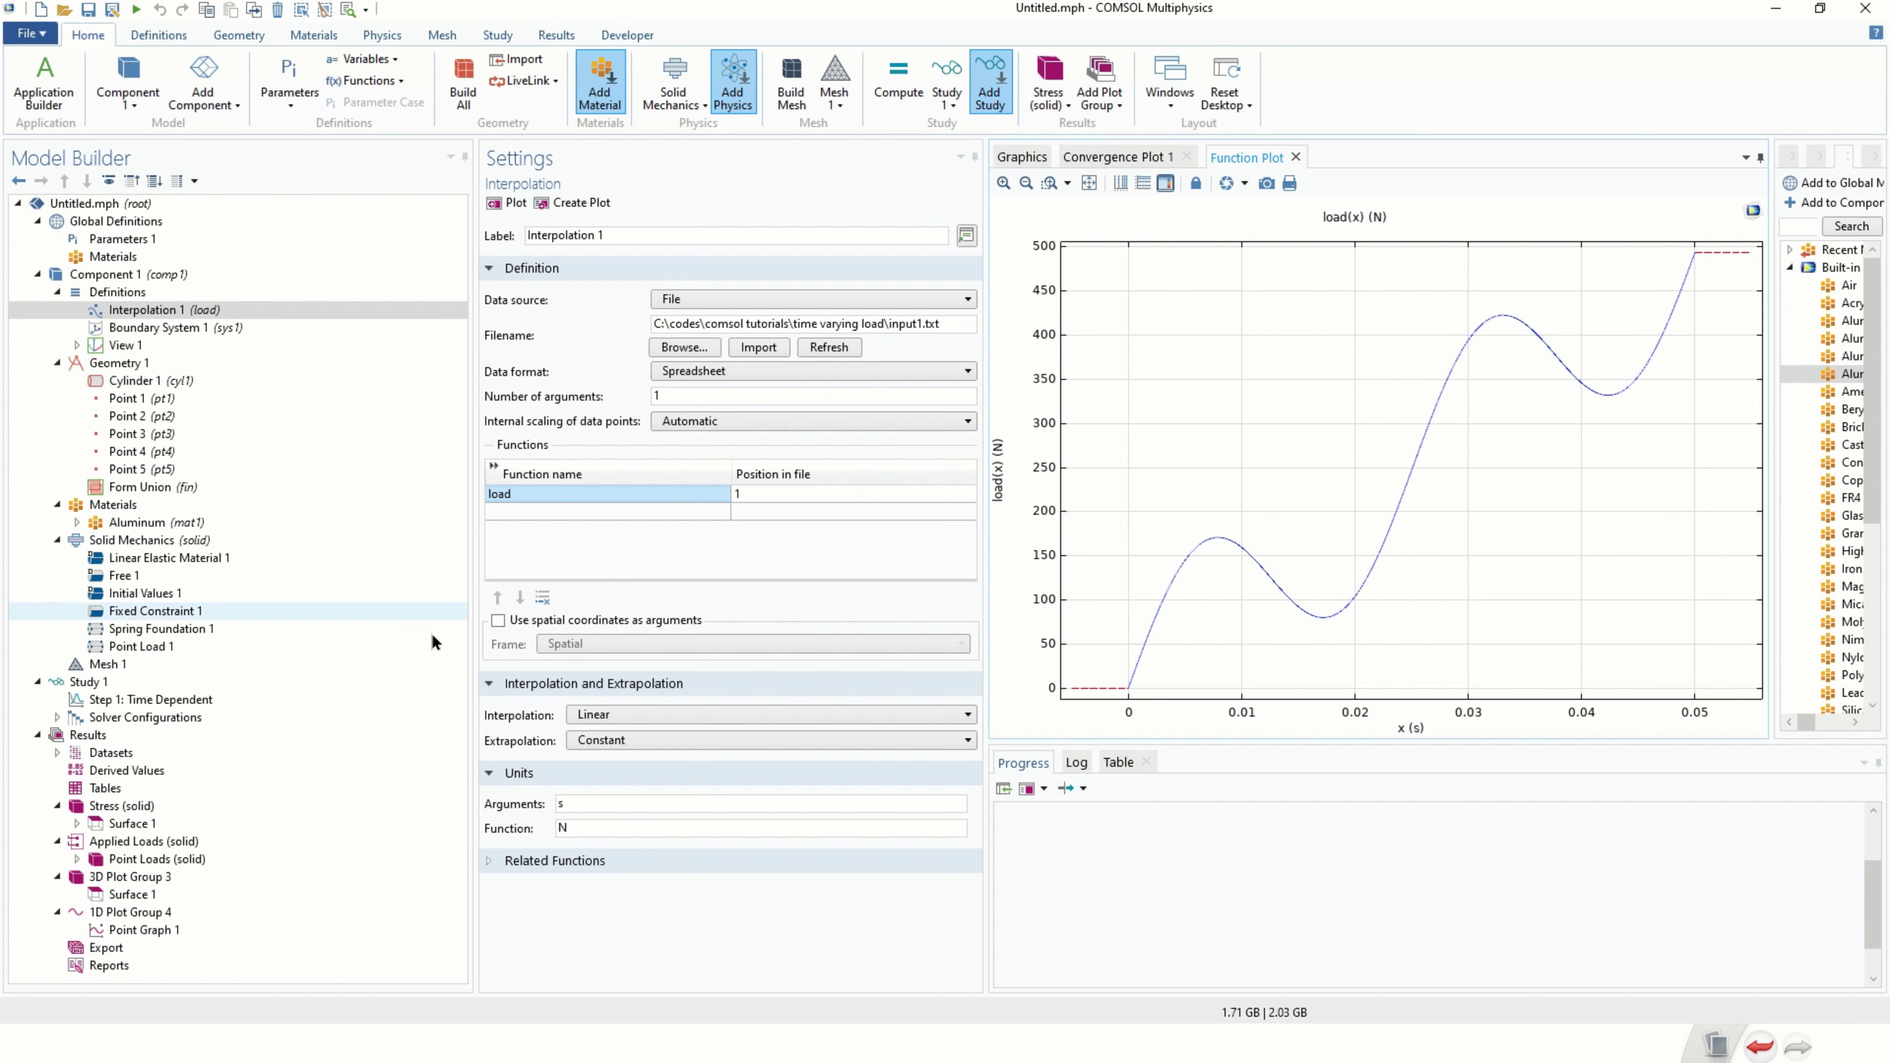
# Set the z component of Point Load 1's total force to load(t).
pyautogui.click(176, 543)
pyautogui.click(165, 648)
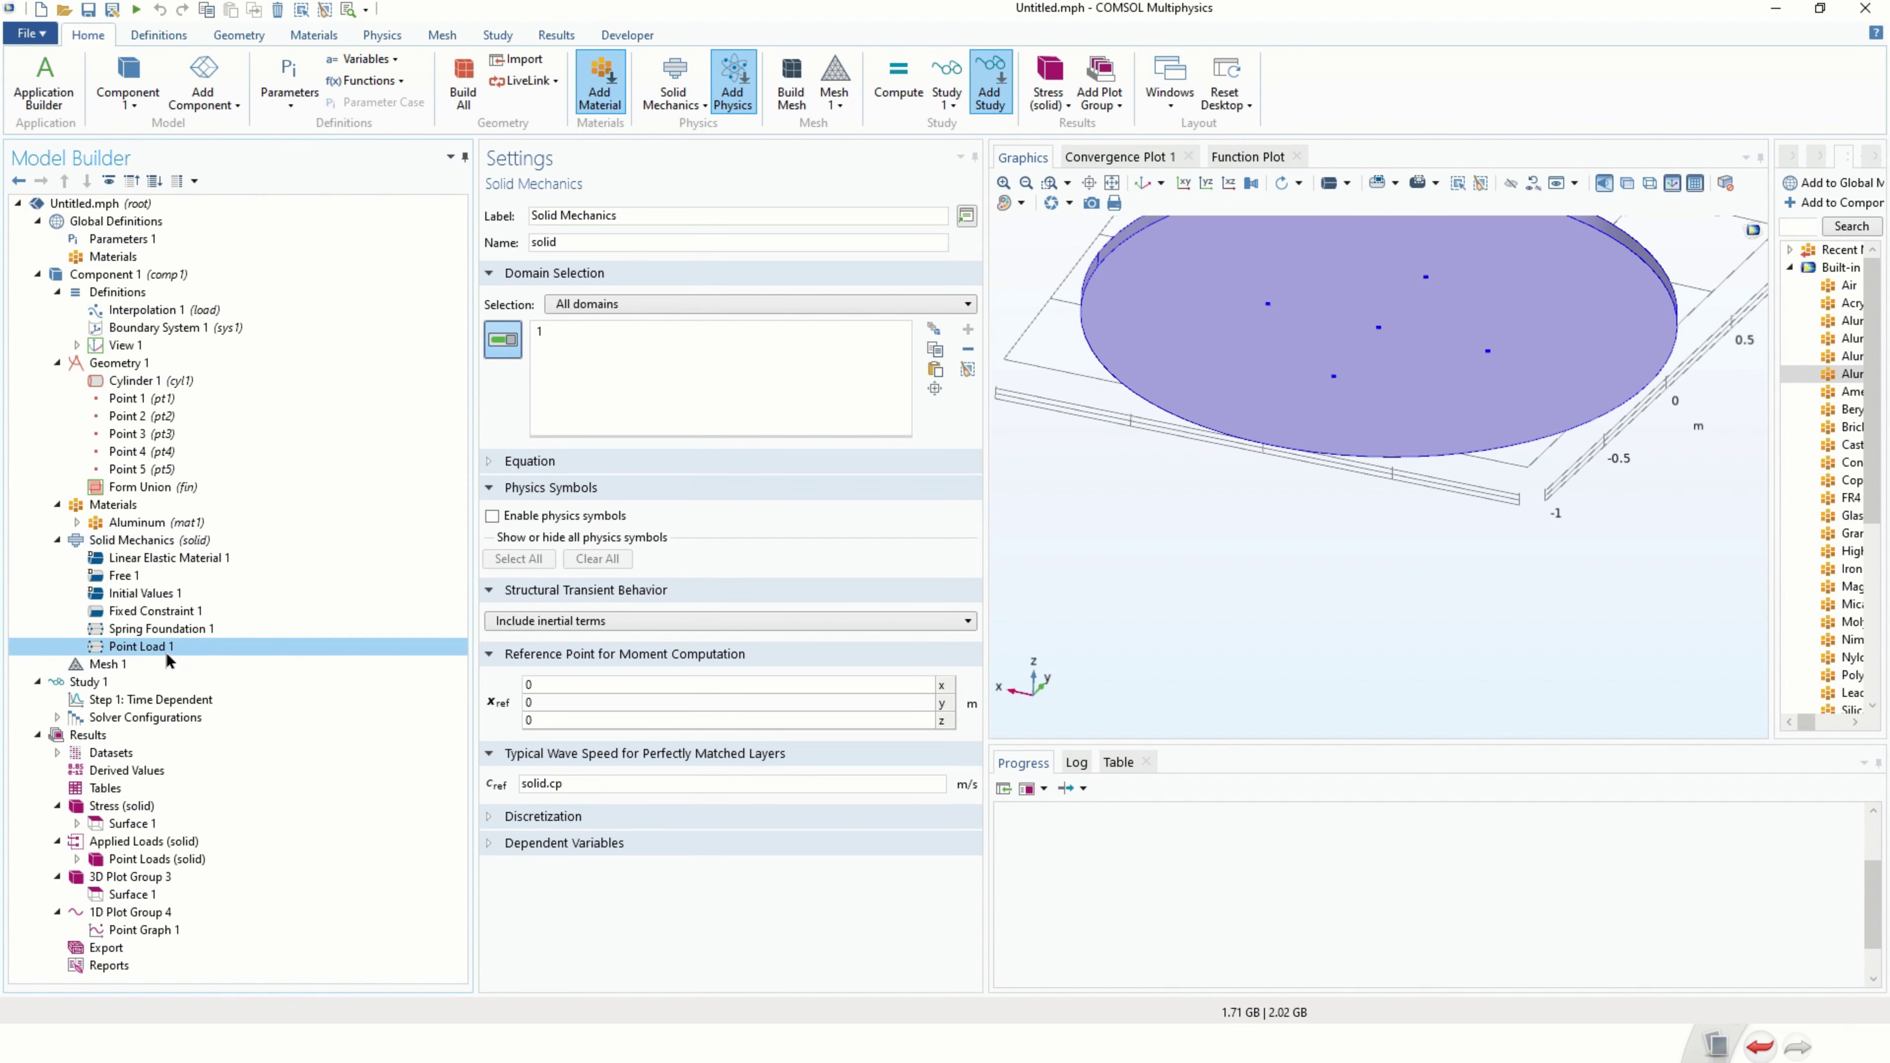
pyautogui.click(546, 718)
pyautogui.click(547, 719)
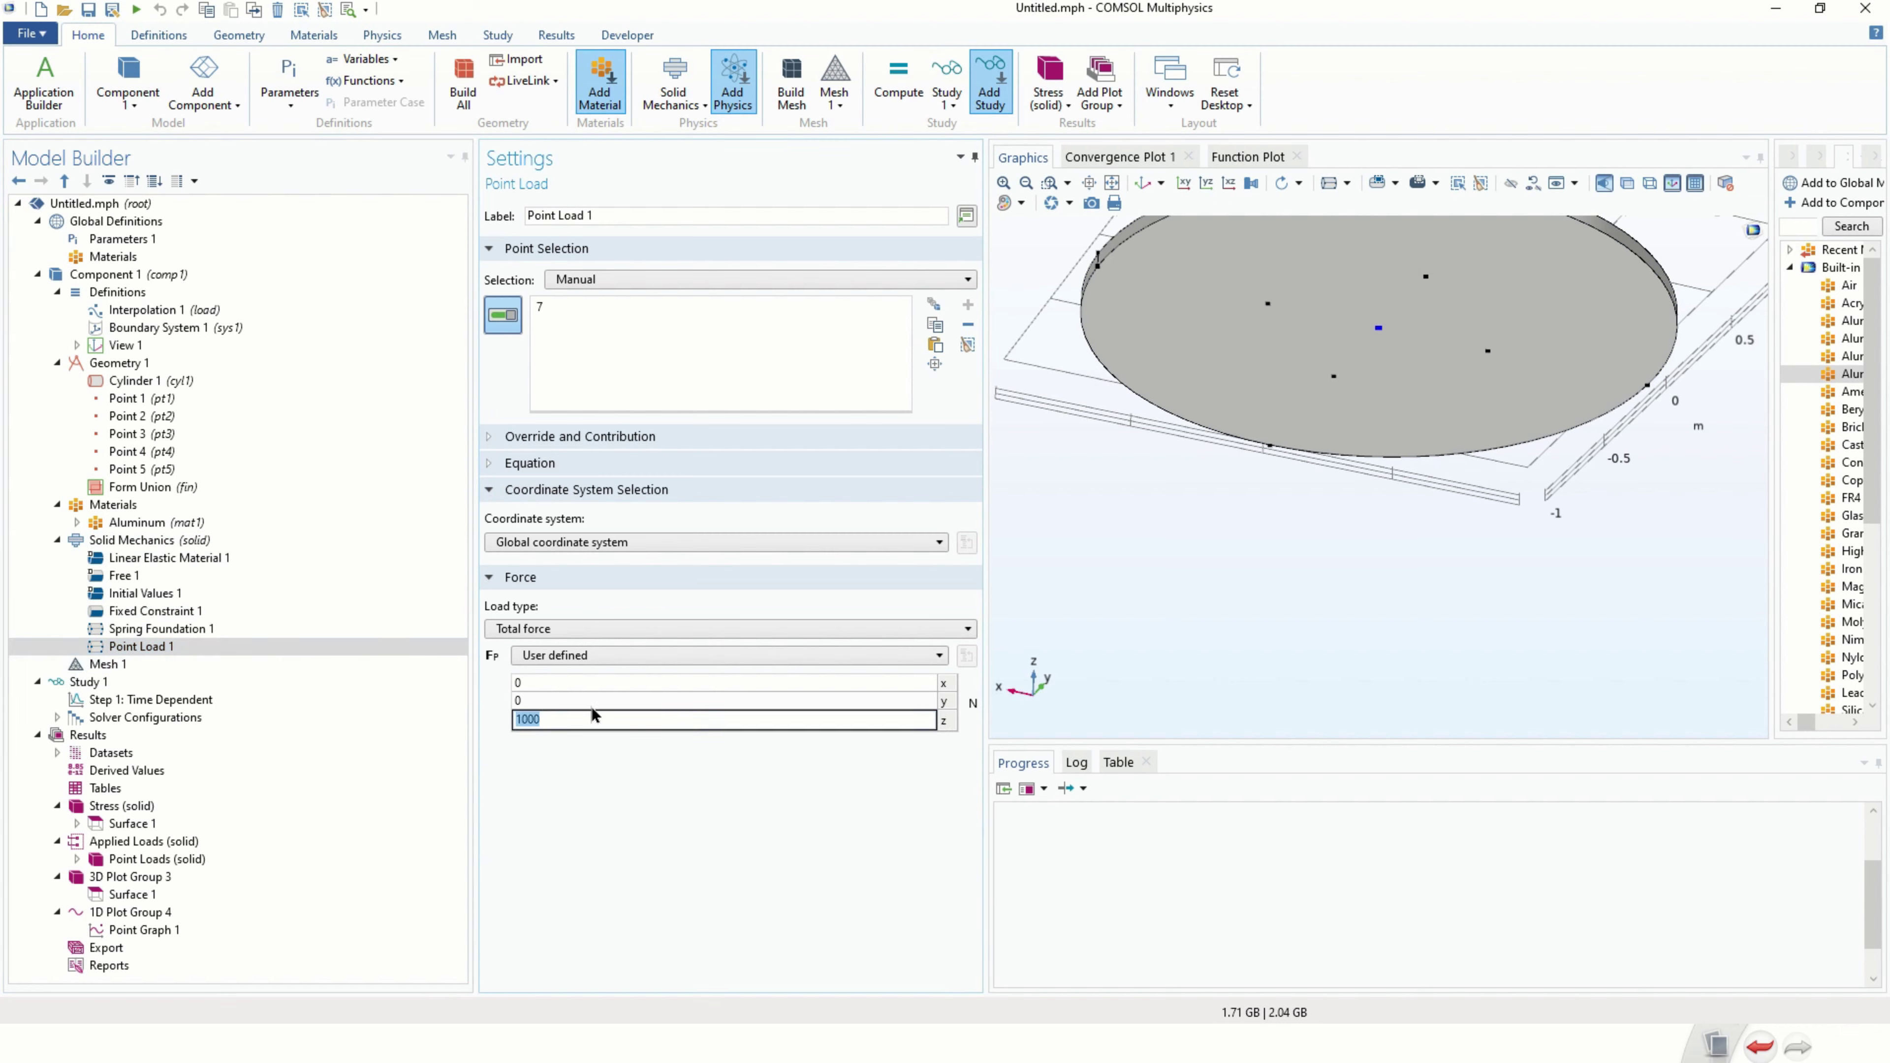
pyautogui.write('load(t')
pyautogui.press('Return')
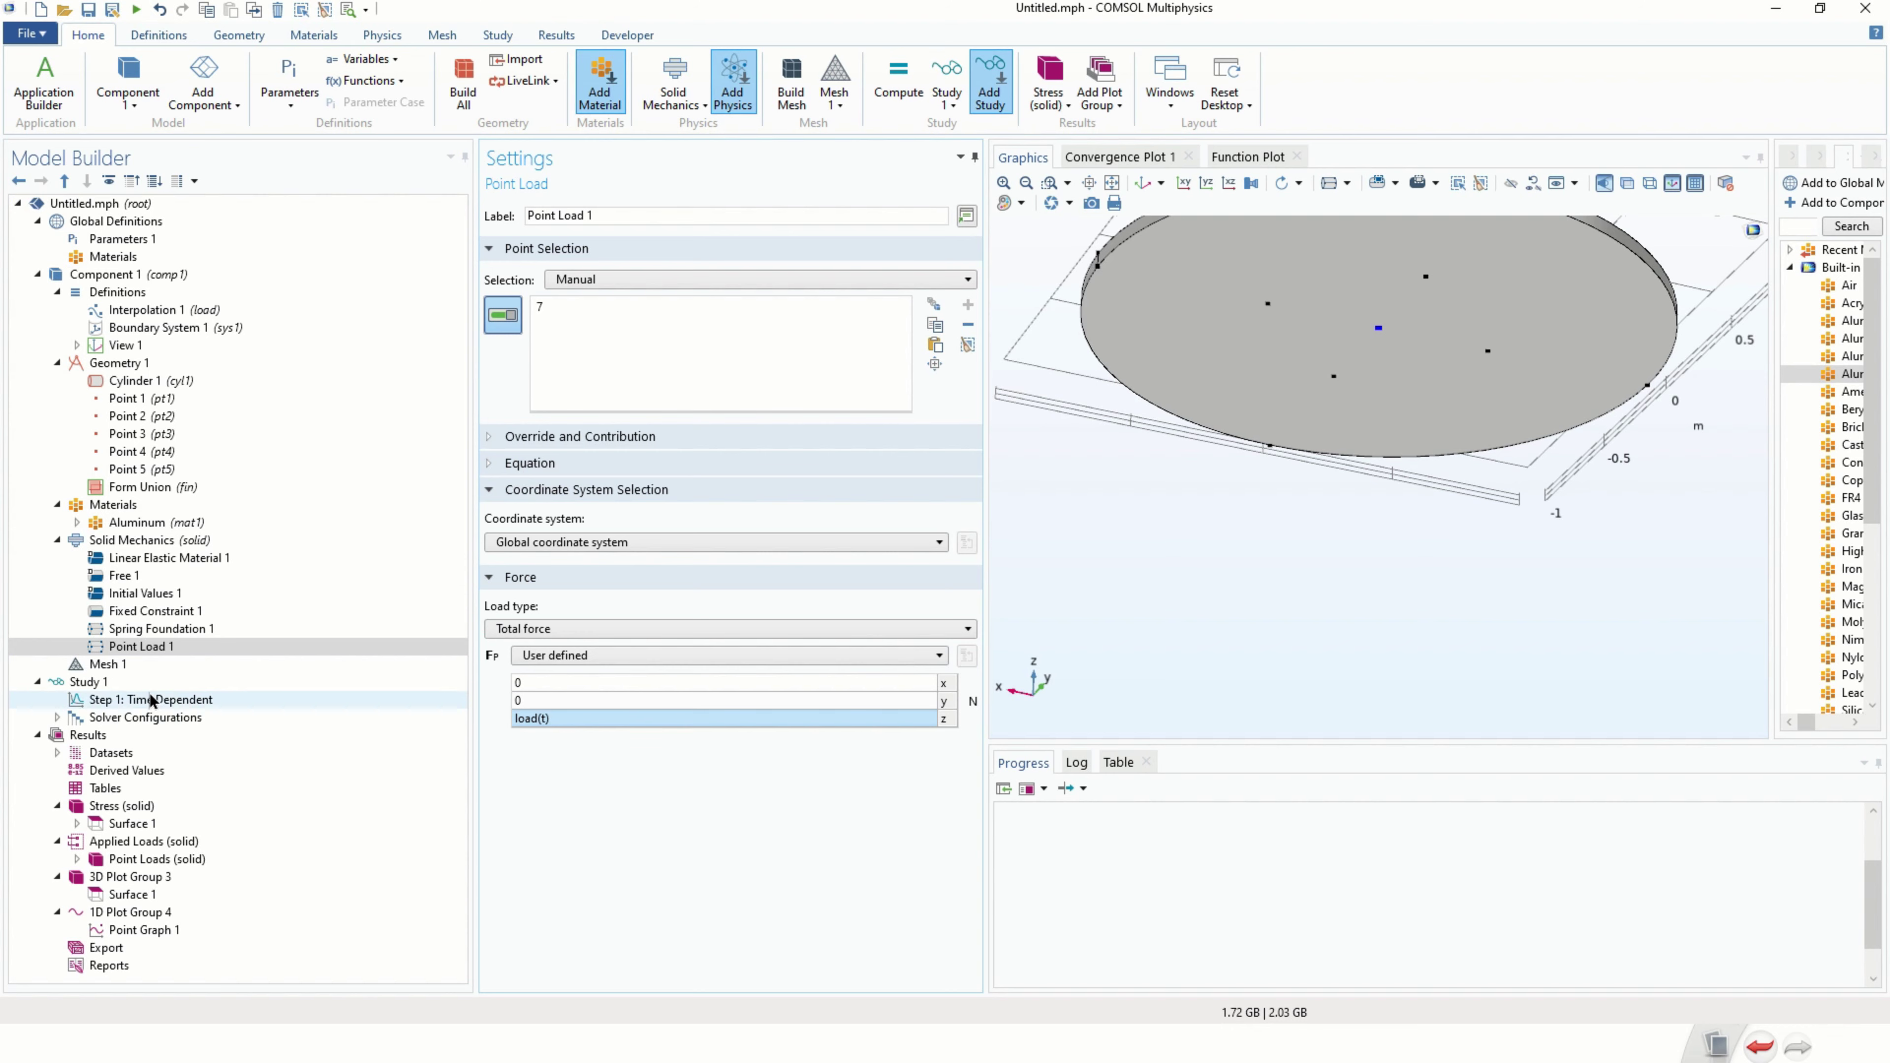
# Review the output times of Study 1's Time Dependent step and the z force expression of Point Load 1.
pyautogui.click(253, 682)
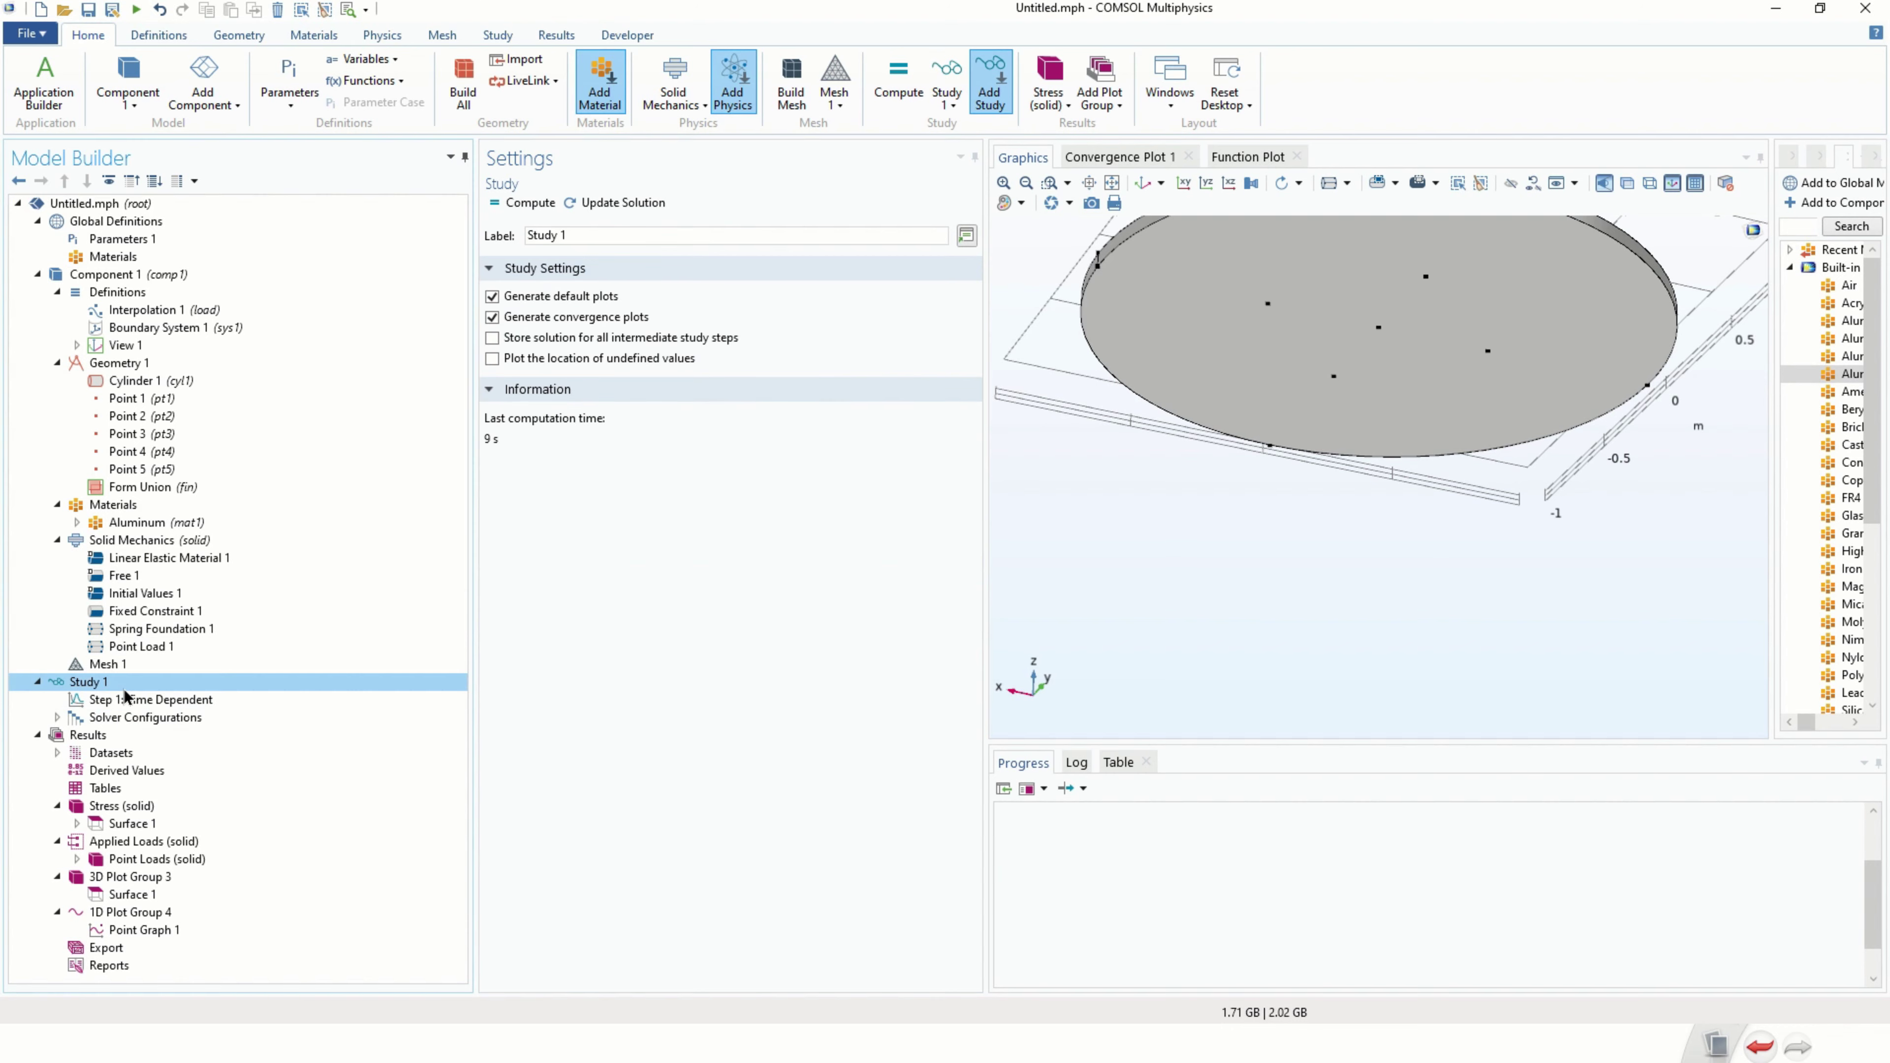
pyautogui.click(180, 703)
pyautogui.click(595, 325)
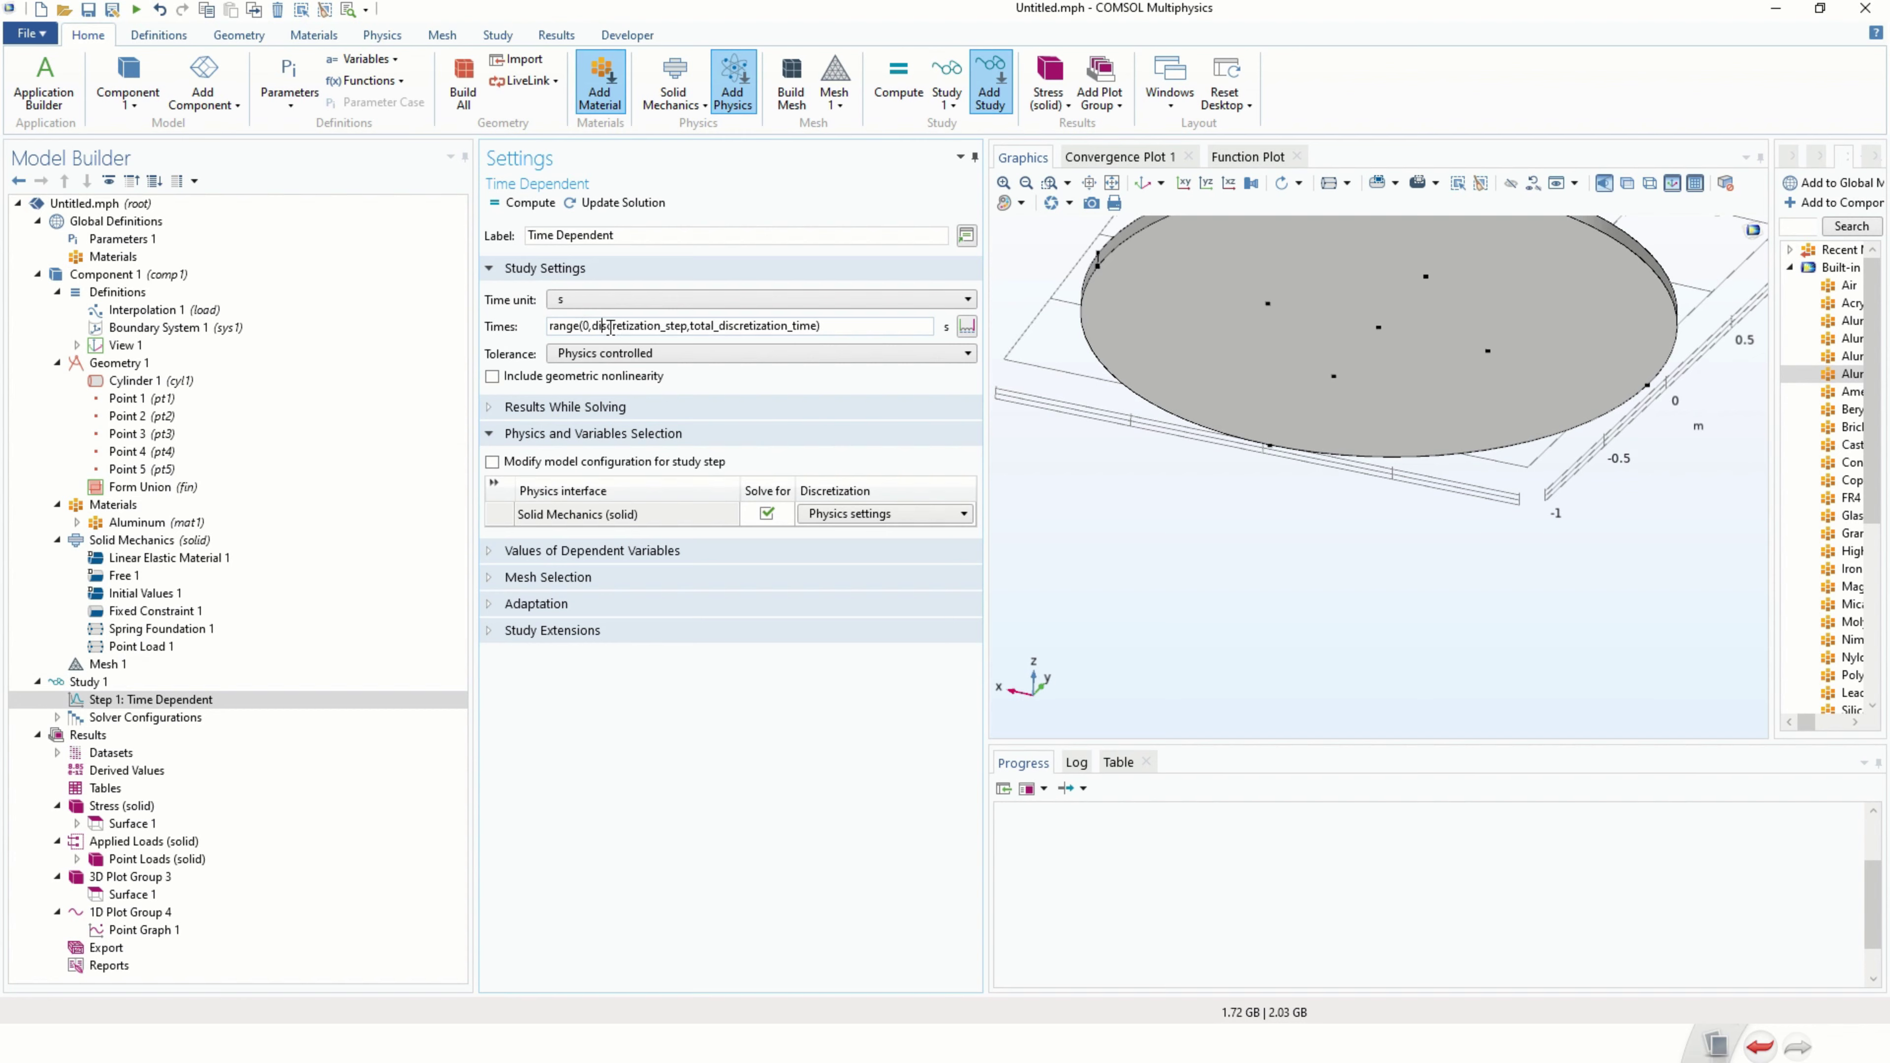
pyautogui.click(181, 646)
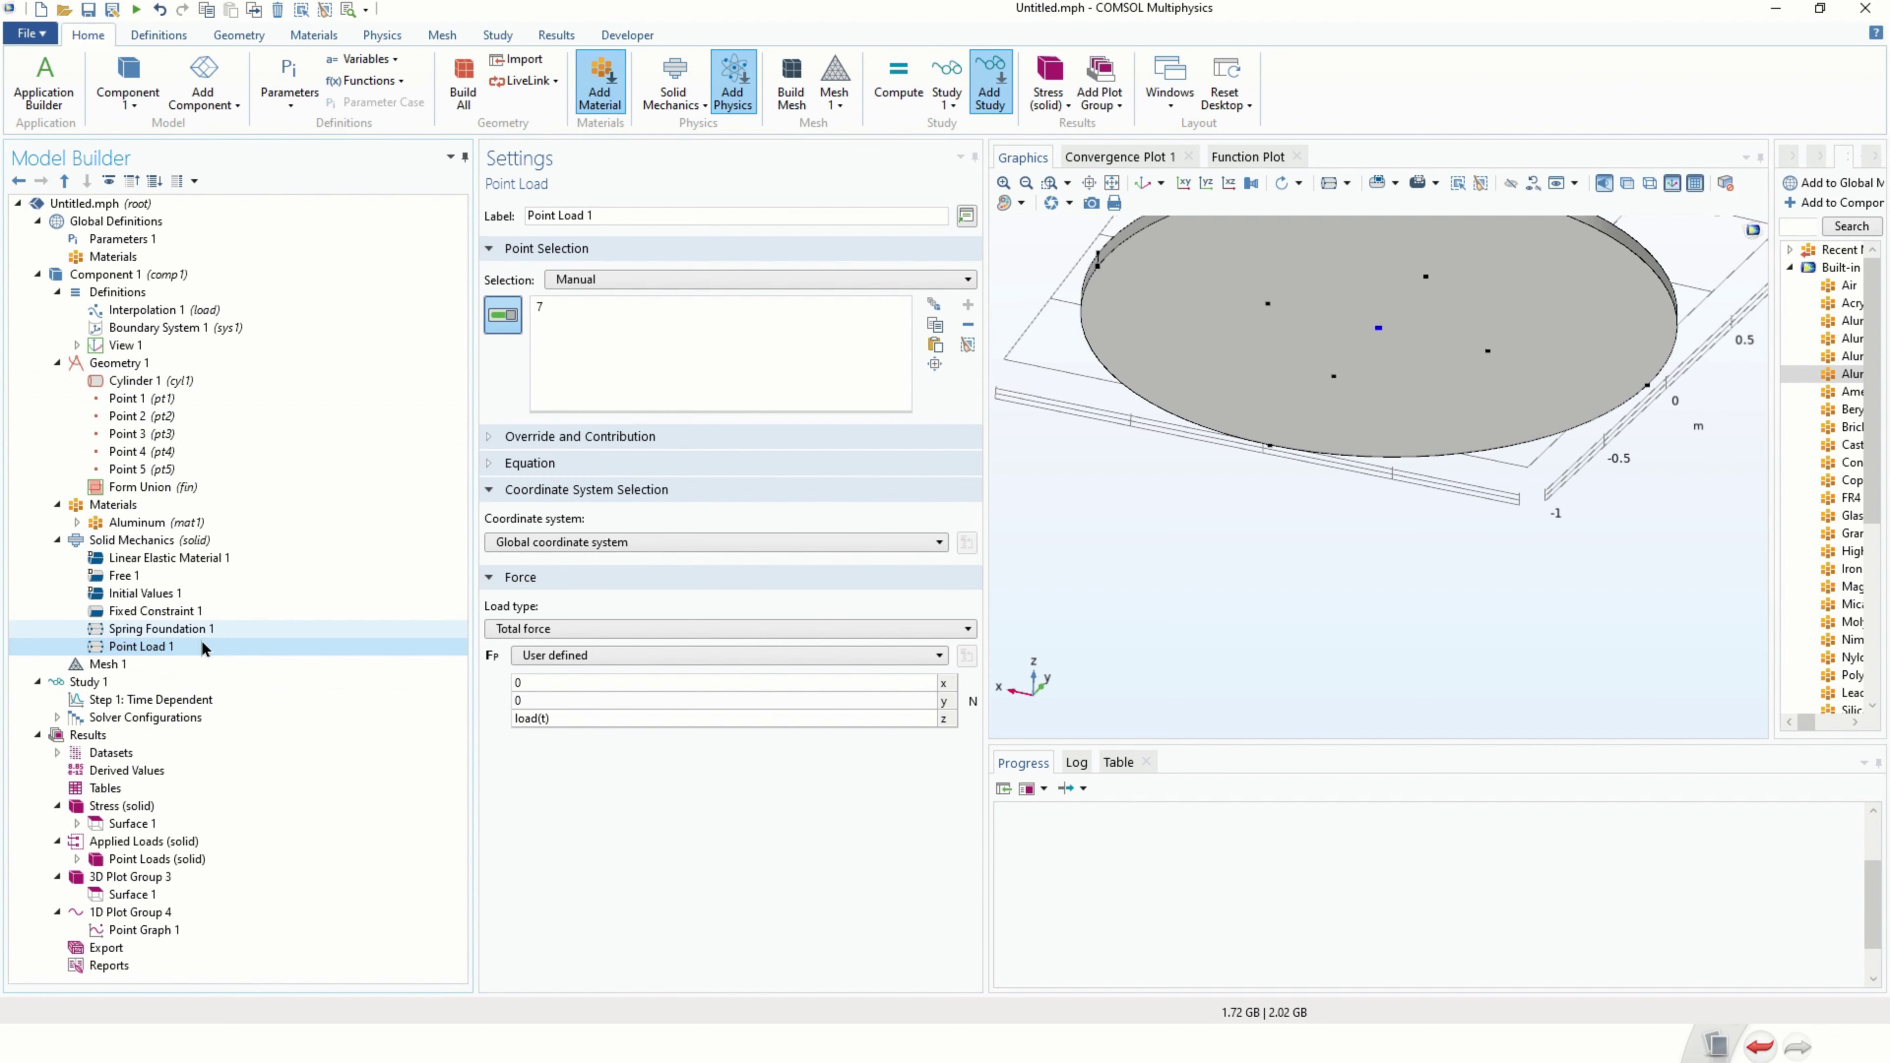
pyautogui.click(553, 719)
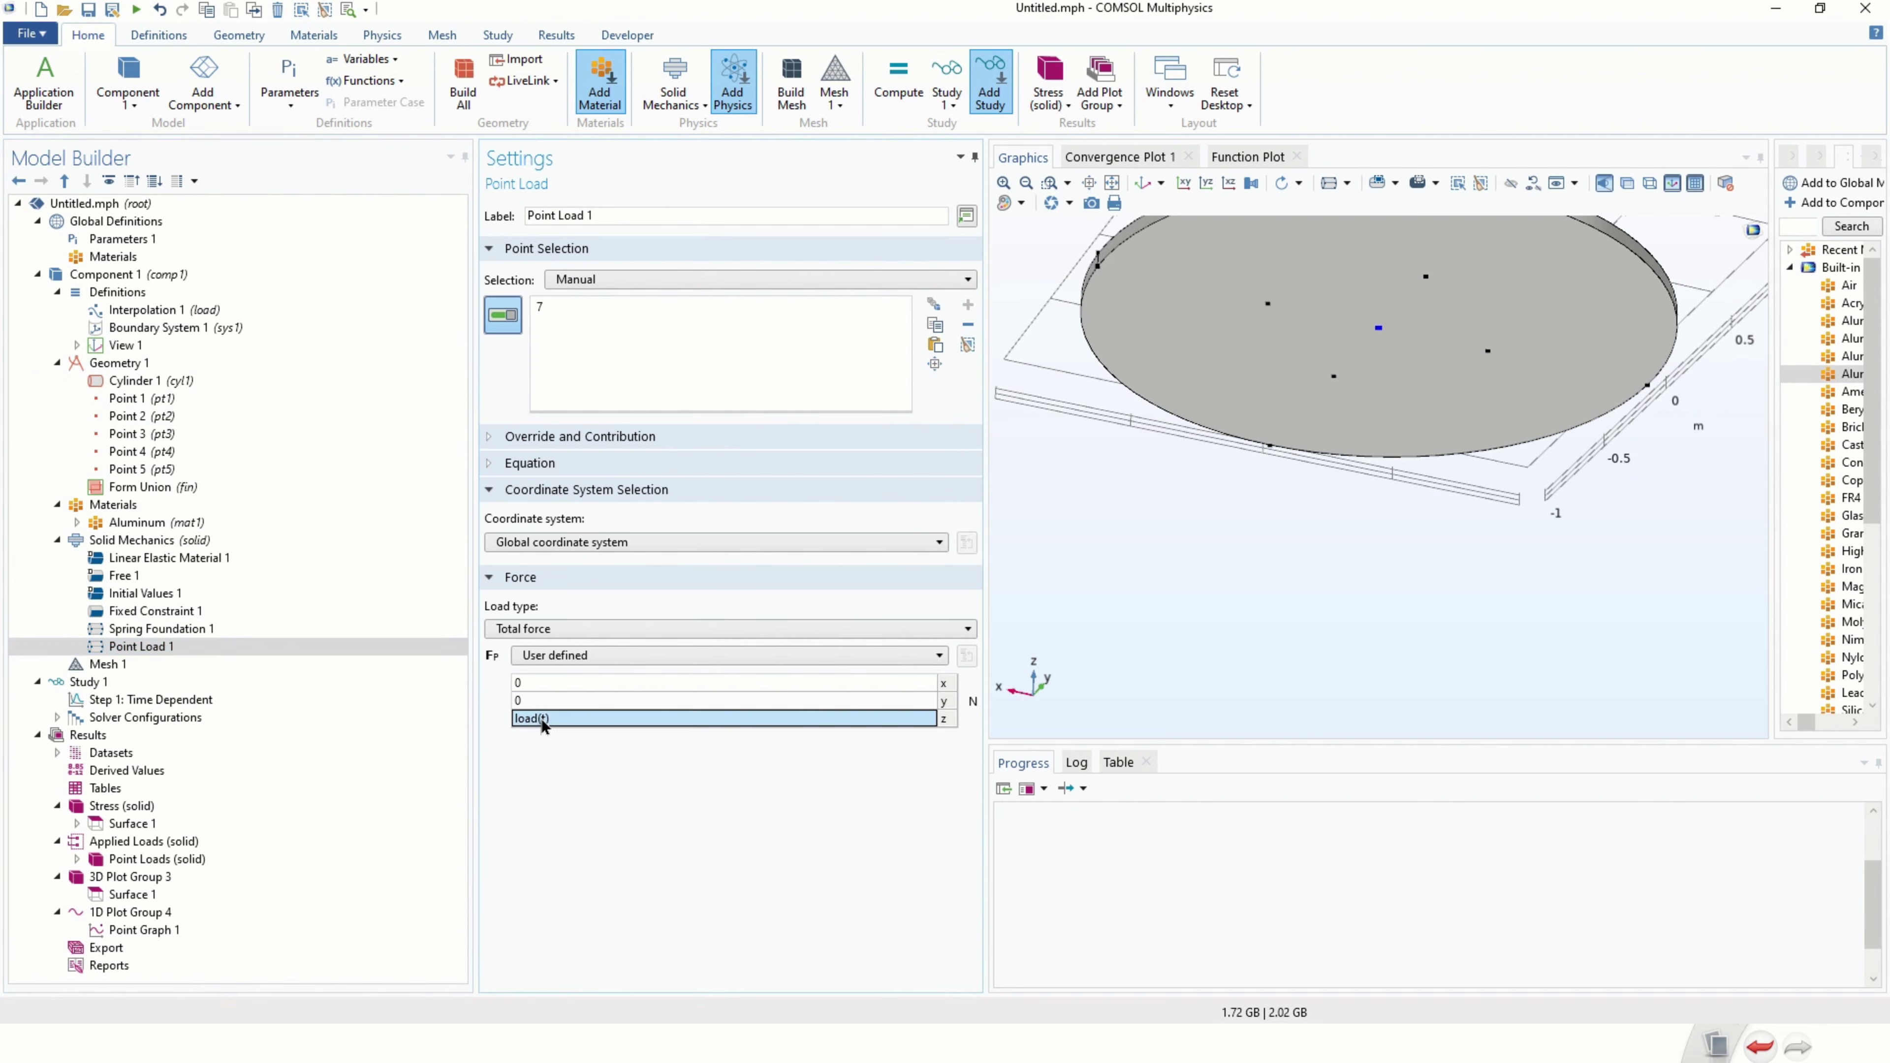
pyautogui.click(544, 719)
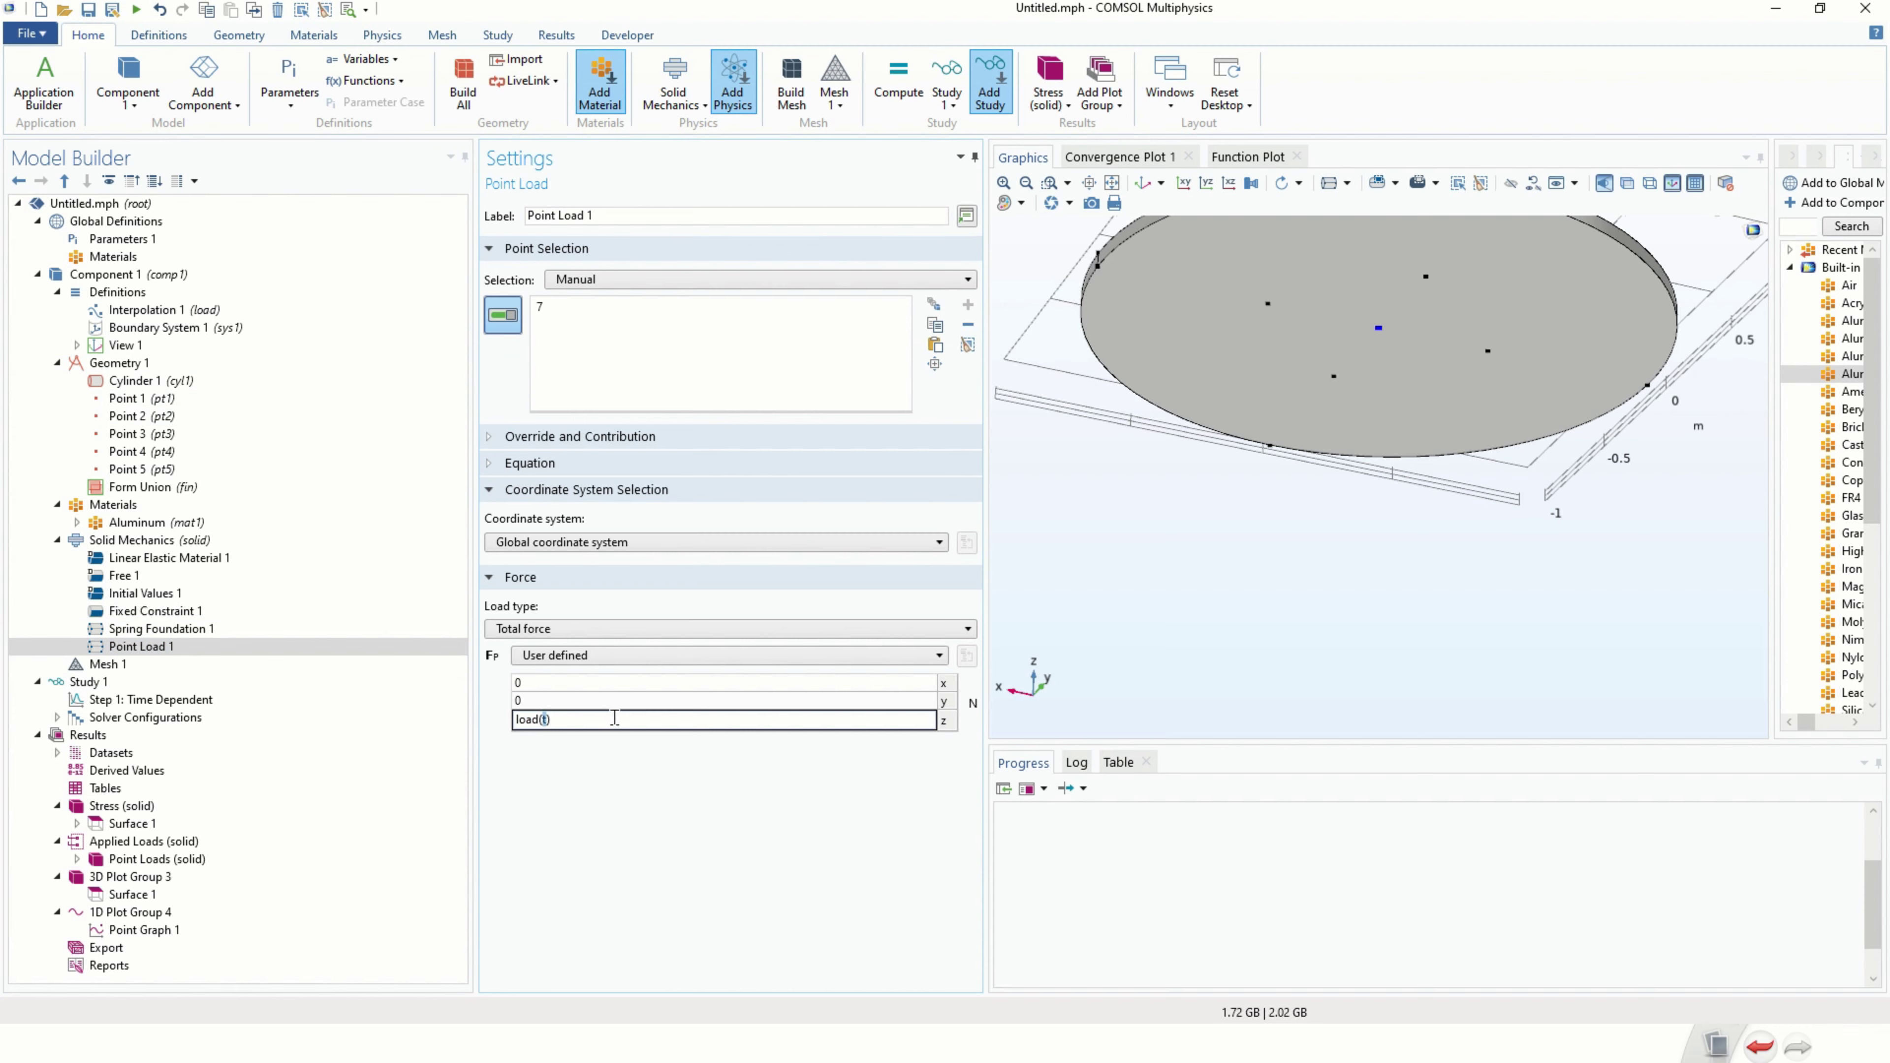
pyautogui.moveTo(615, 718); pyautogui.dragTo(503, 726)
# Recompute Study 1 and display the total displacement graph in 1D Plot Group 4.
pyautogui.click(276, 686)
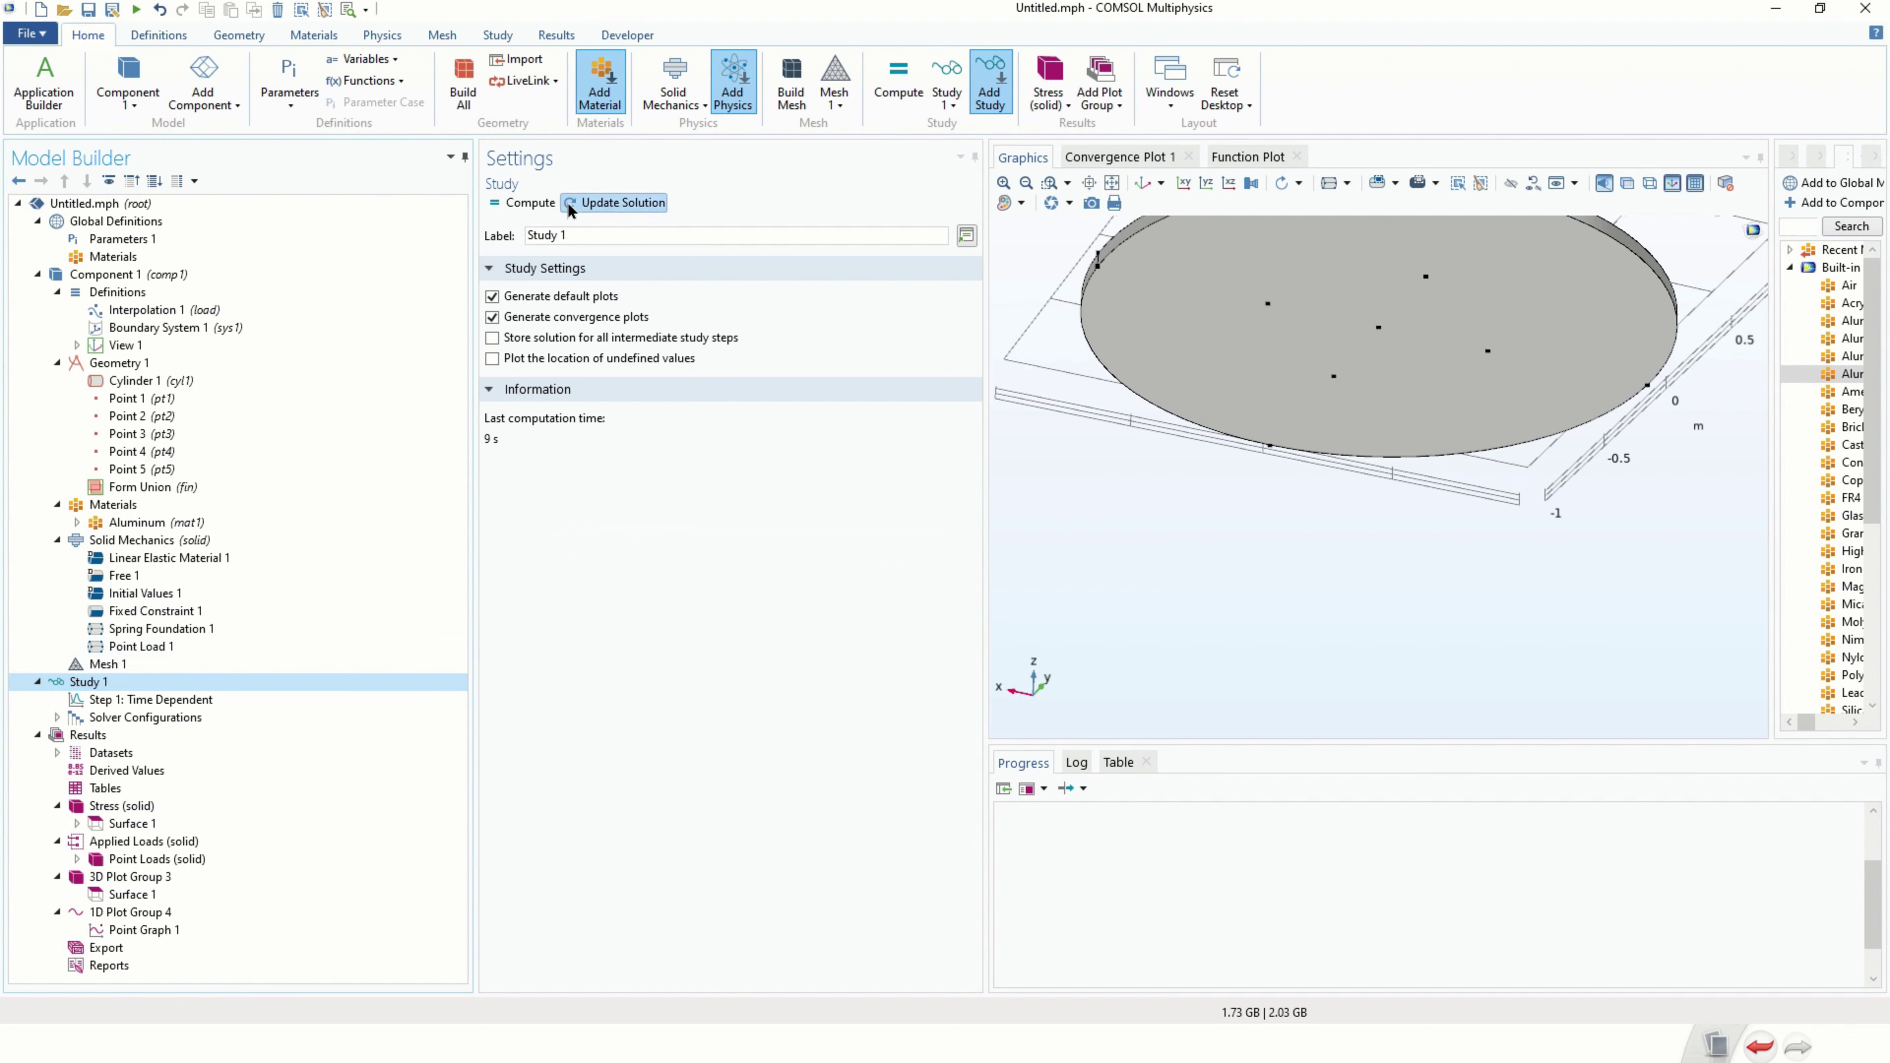
pyautogui.click(512, 202)
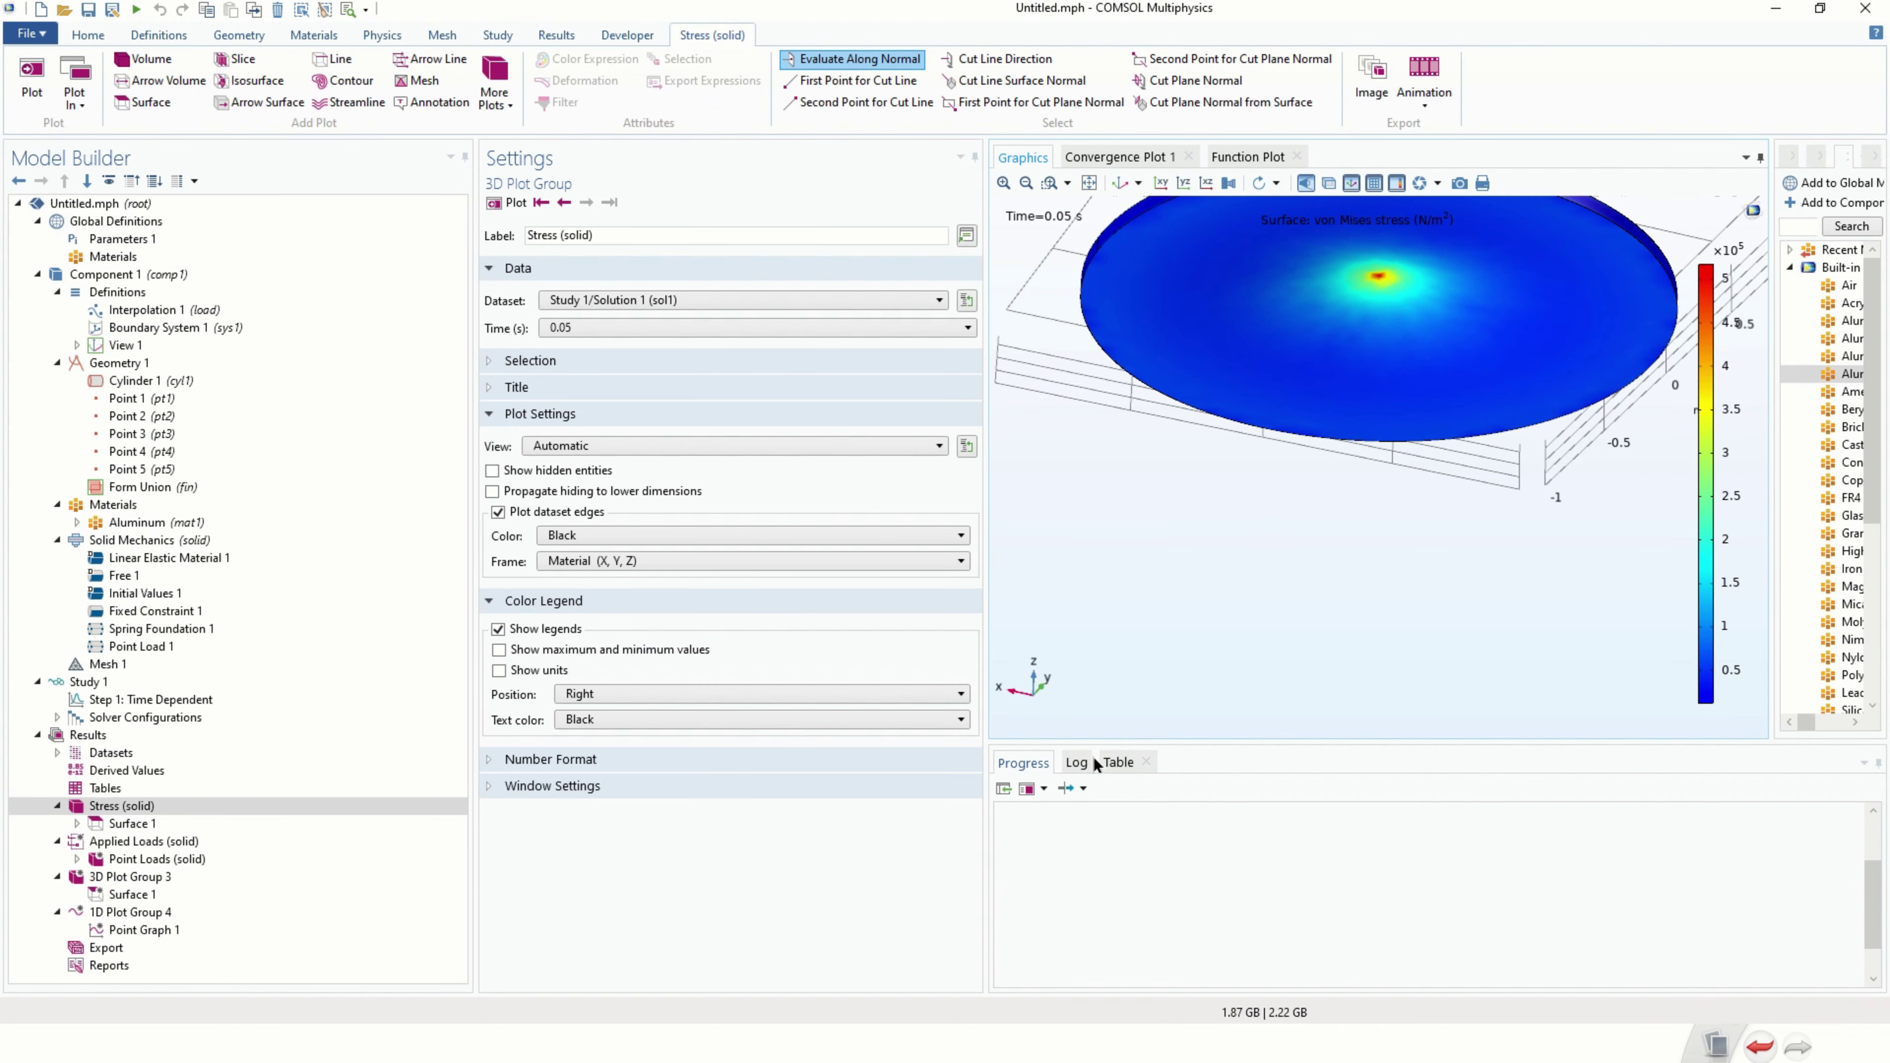
pyautogui.click(164, 914)
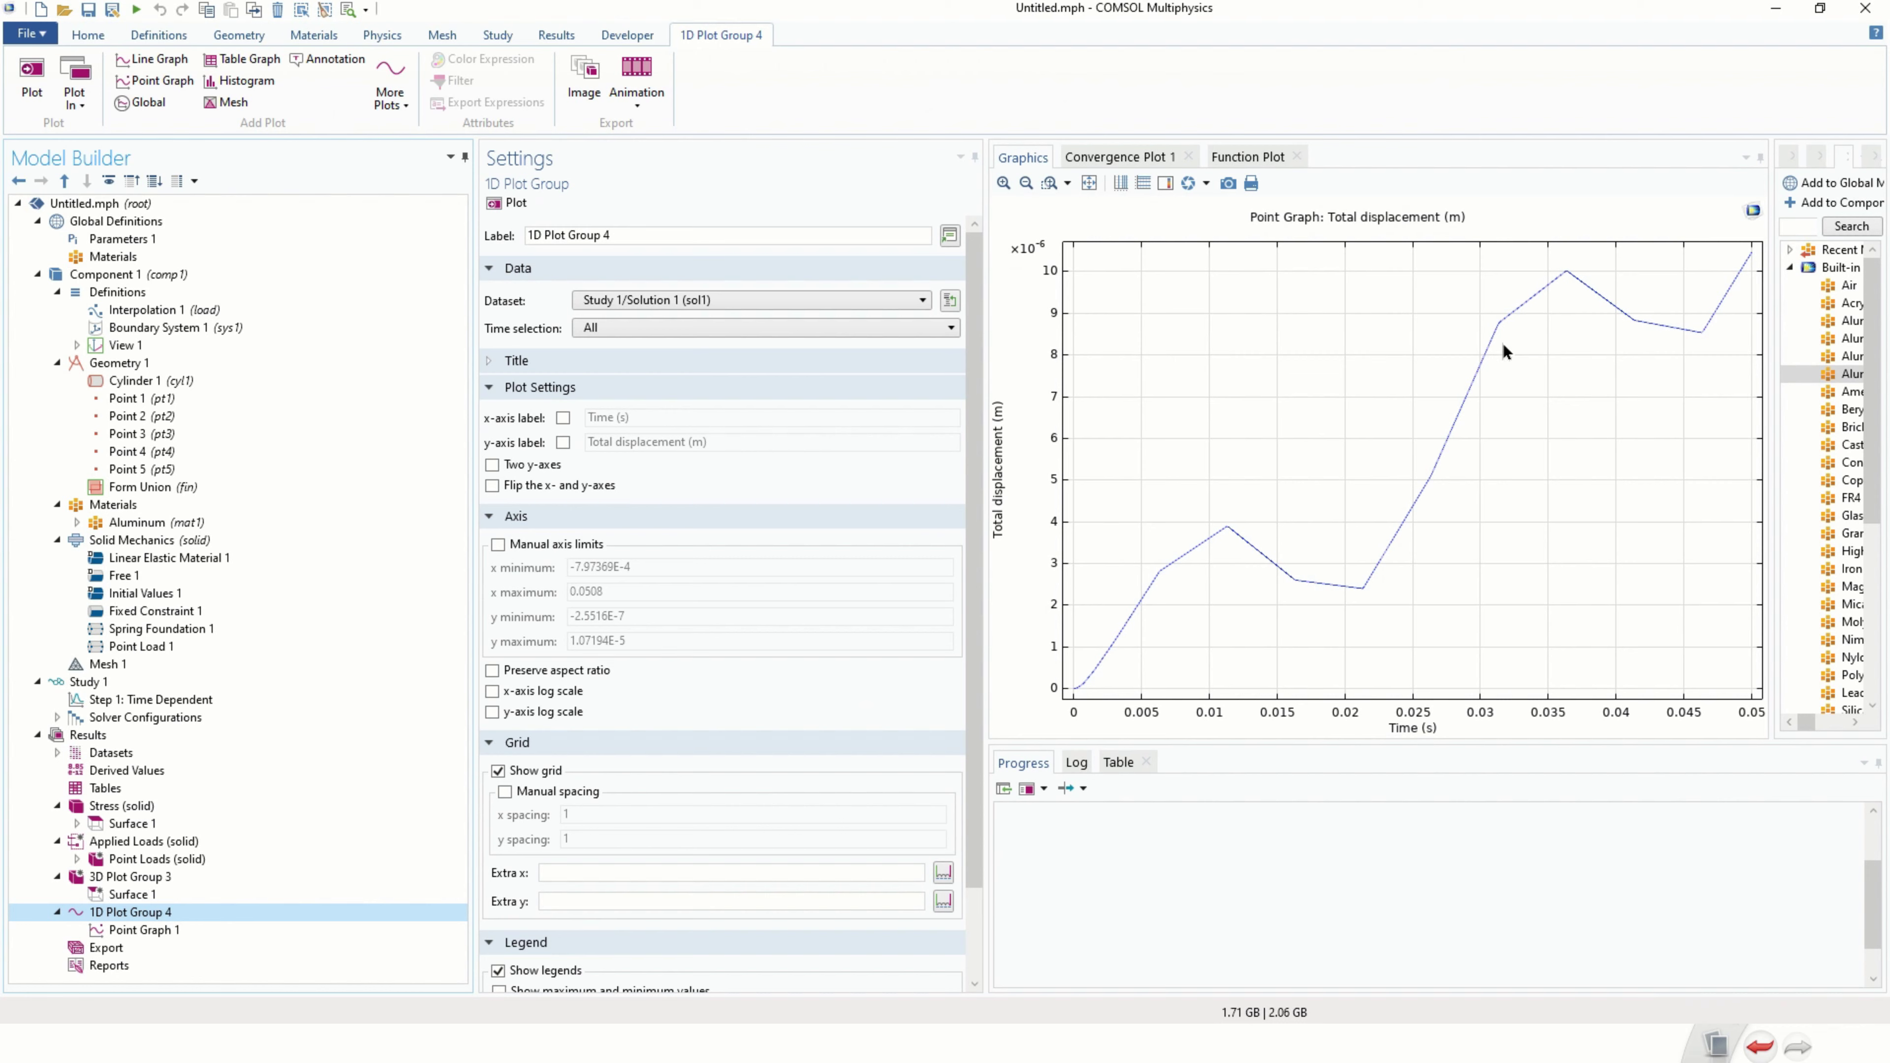
# Add a second Point Graph to 1D Plot Group 4 showing the total displacement, solid.disp, at point 6.
pyautogui.rightClick(158, 916)
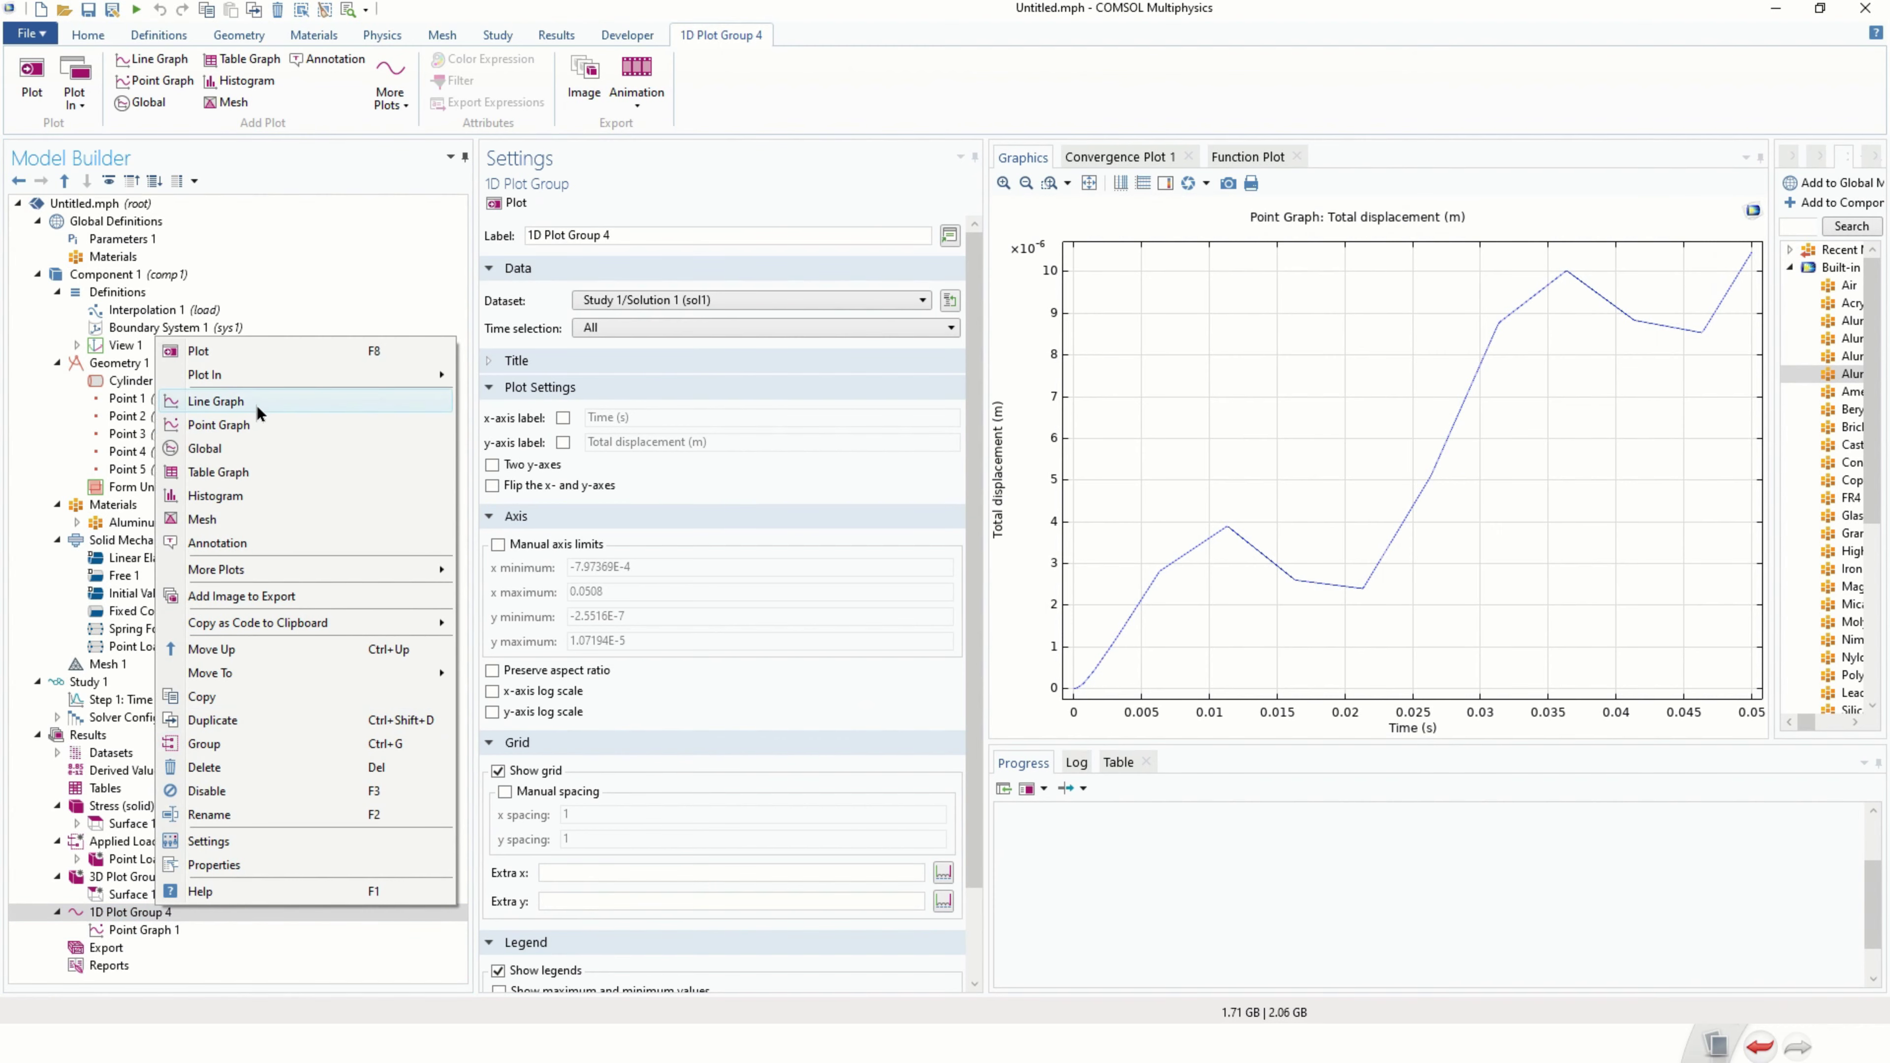
pyautogui.click(260, 424)
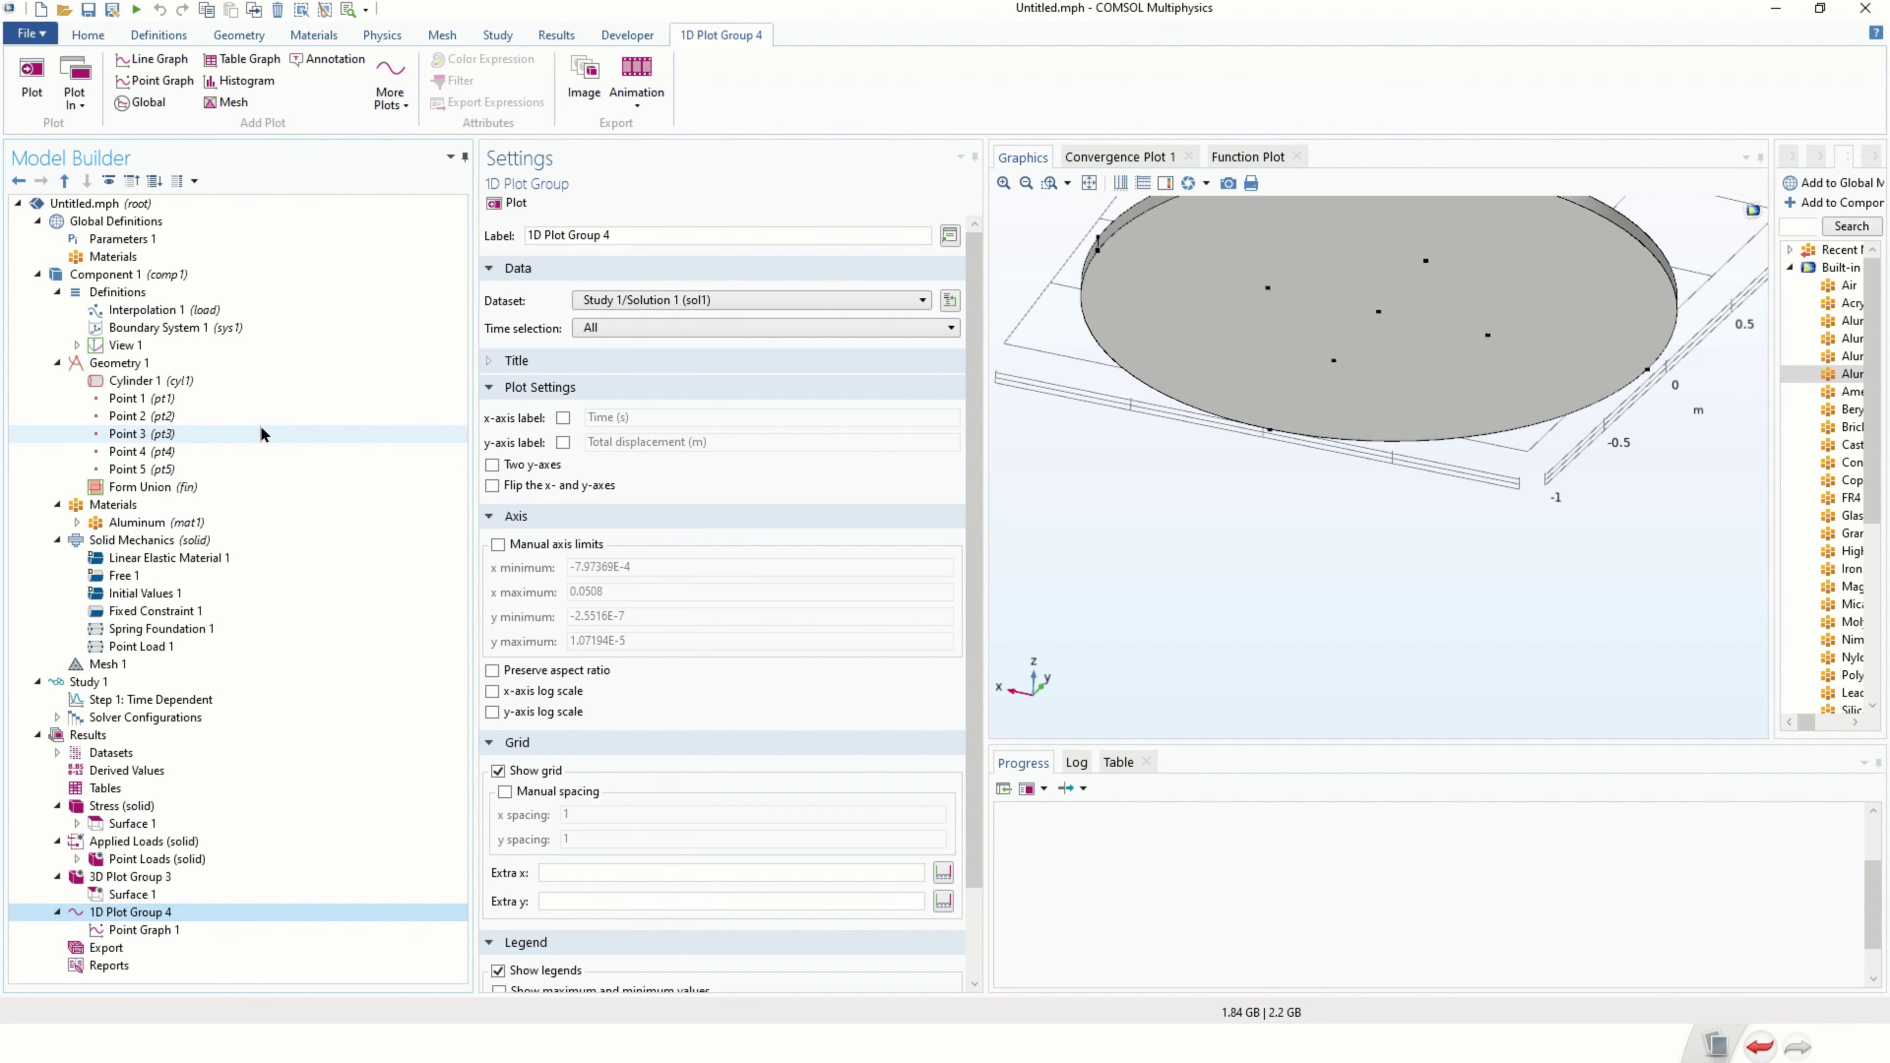
pyautogui.moveTo(1447, 507); pyautogui.dragTo(1371, 410)
pyautogui.click(1344, 412)
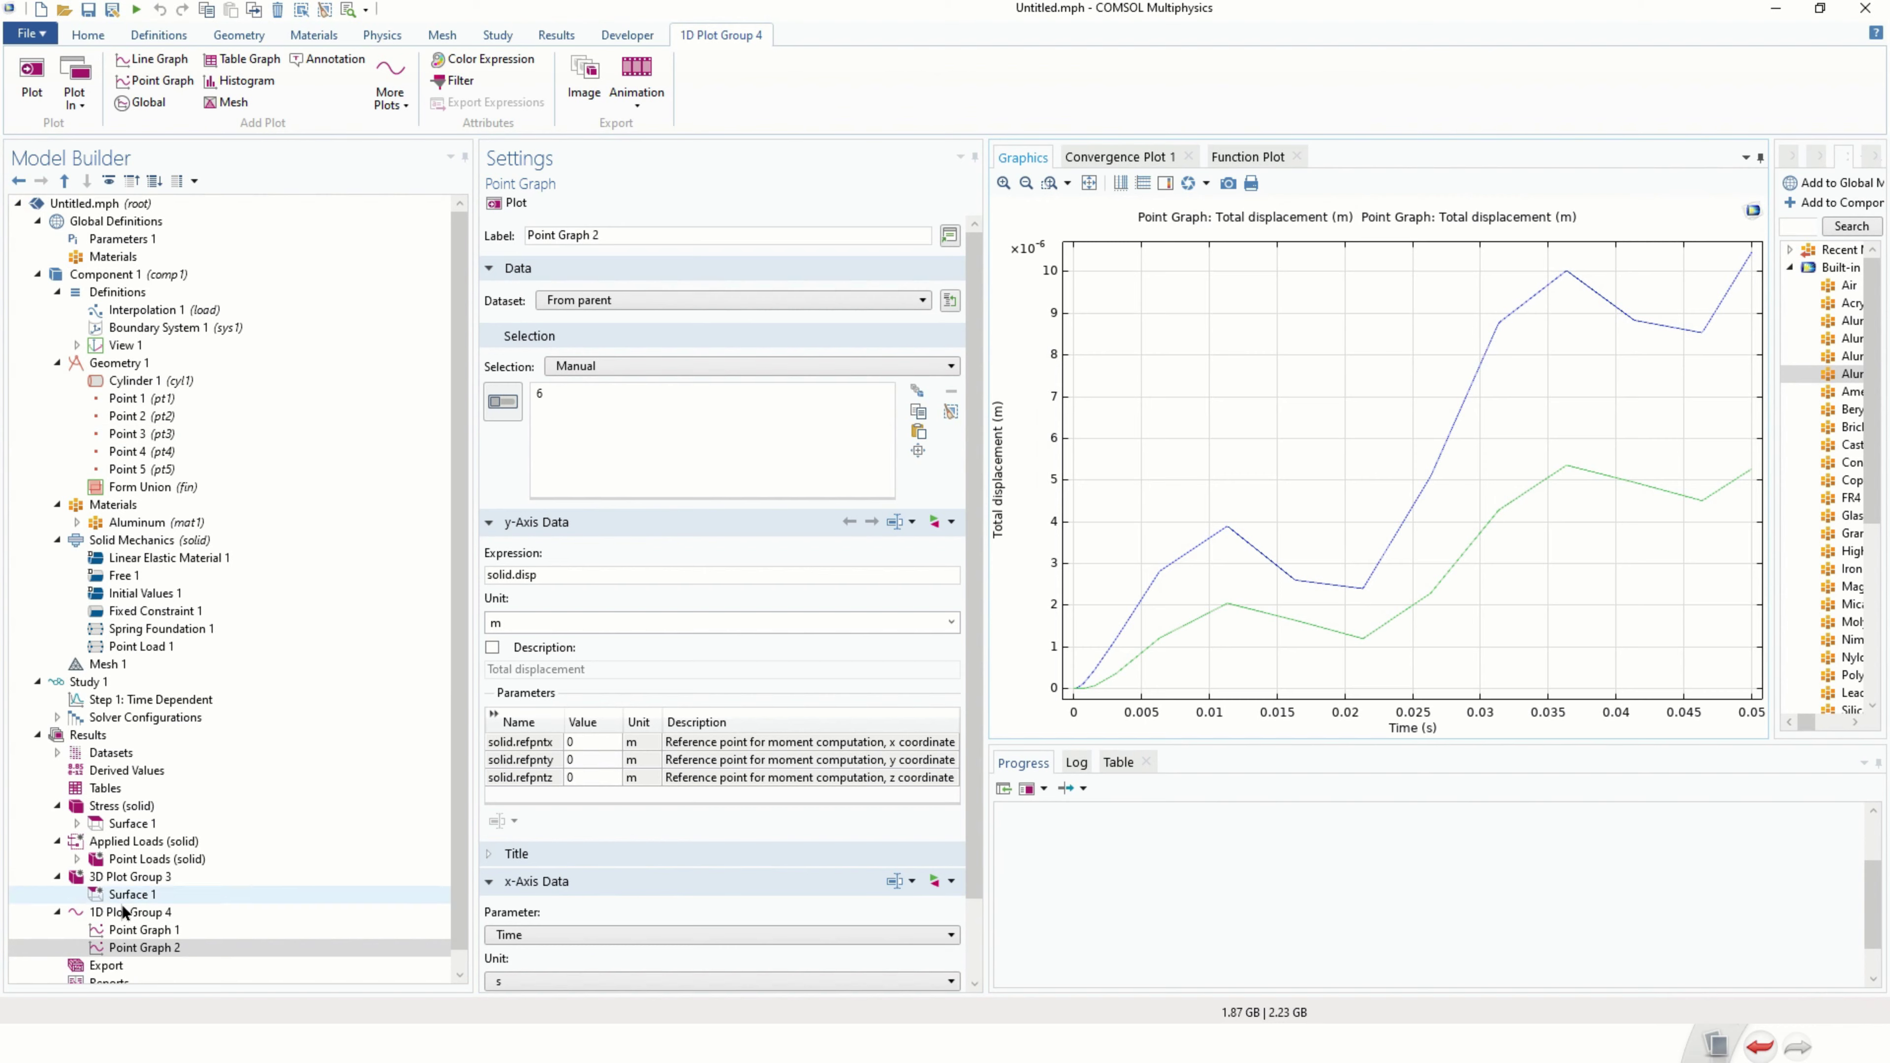
pyautogui.click(145, 914)
pyautogui.rightClick(144, 913)
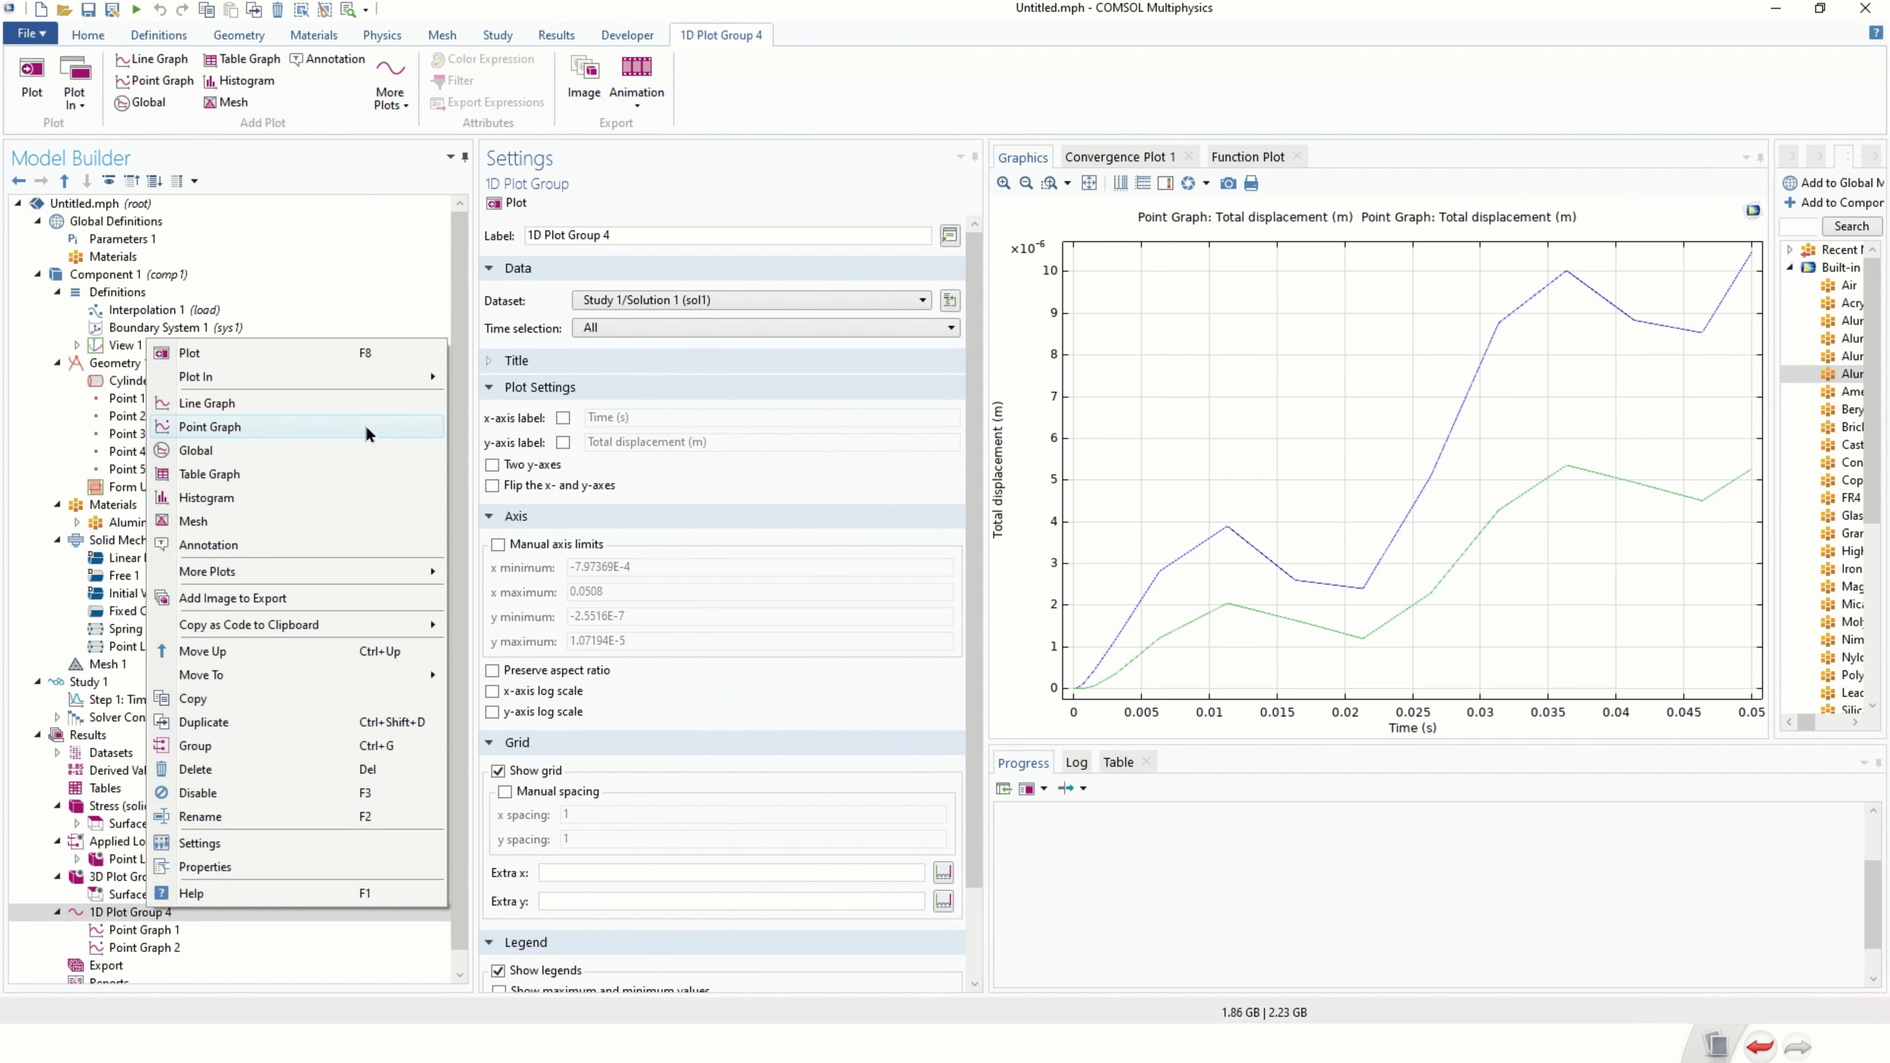
pyautogui.click(346, 452)
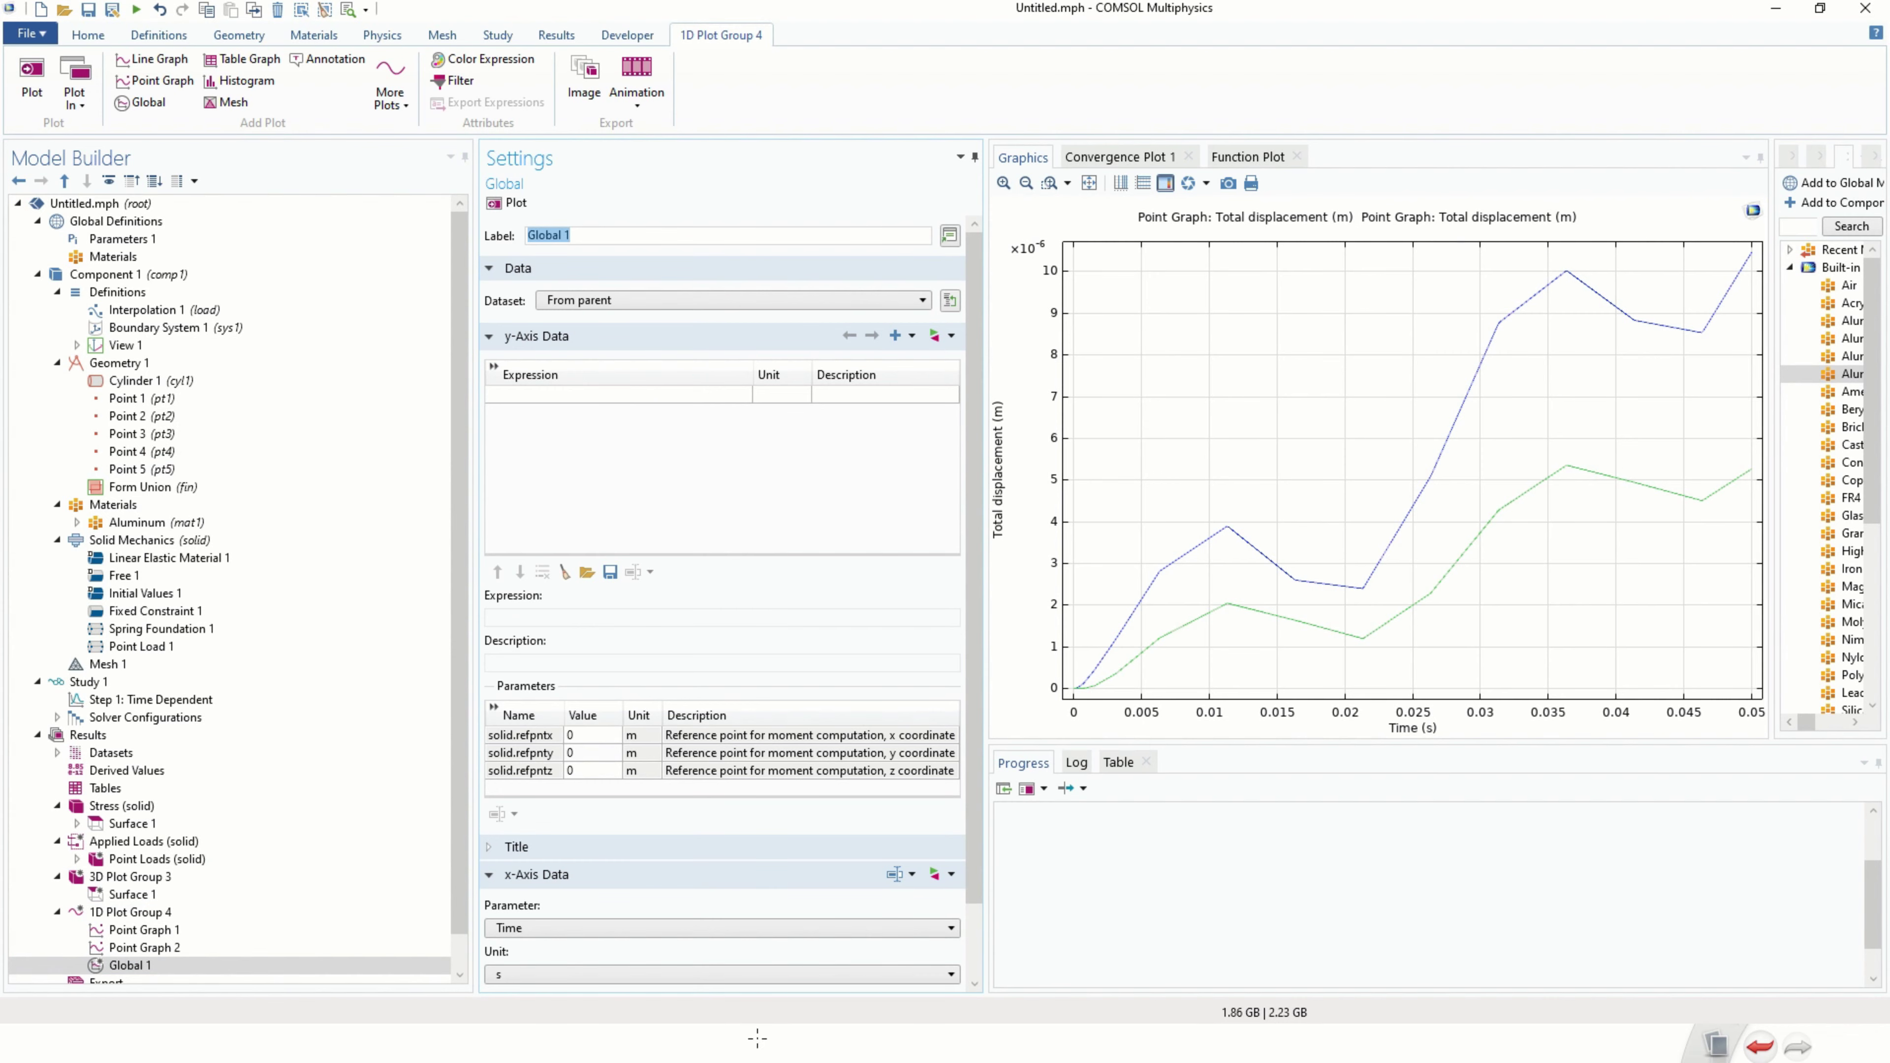
pyautogui.scroll(-2, 540, 225)
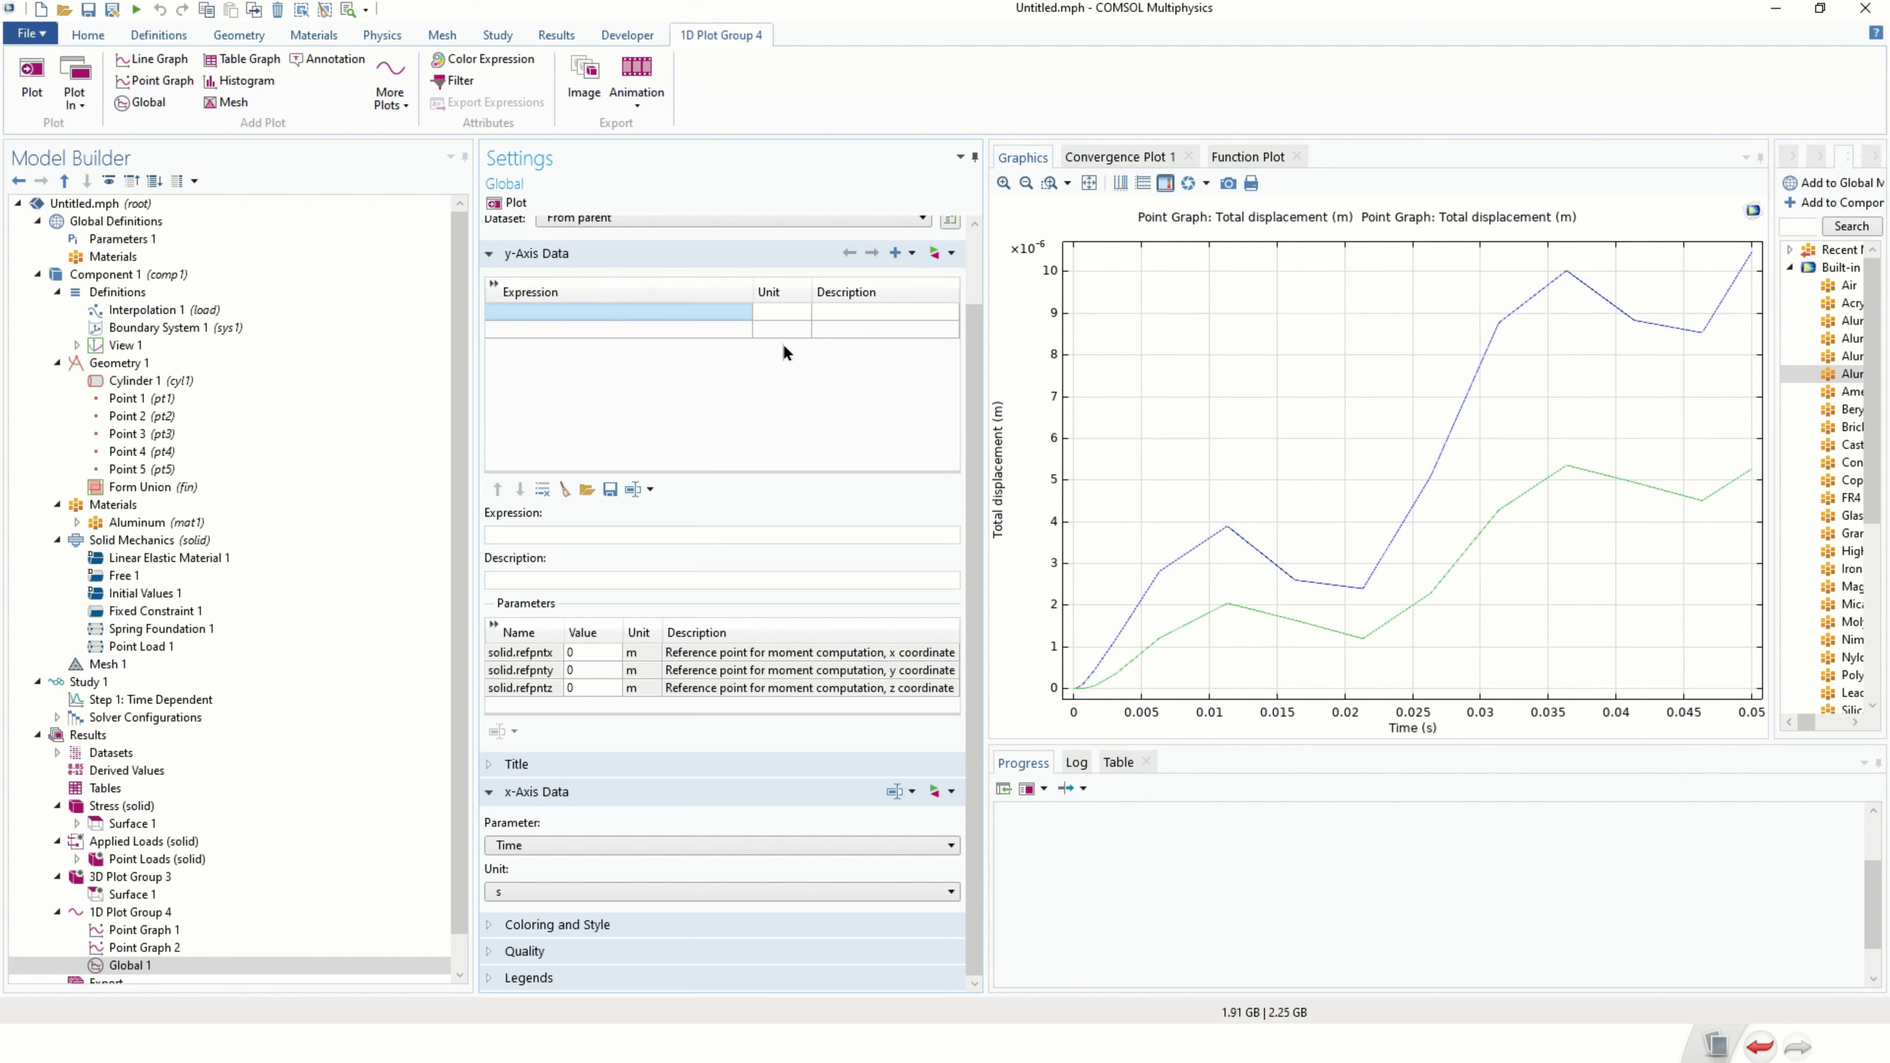
pyautogui.click(148, 950)
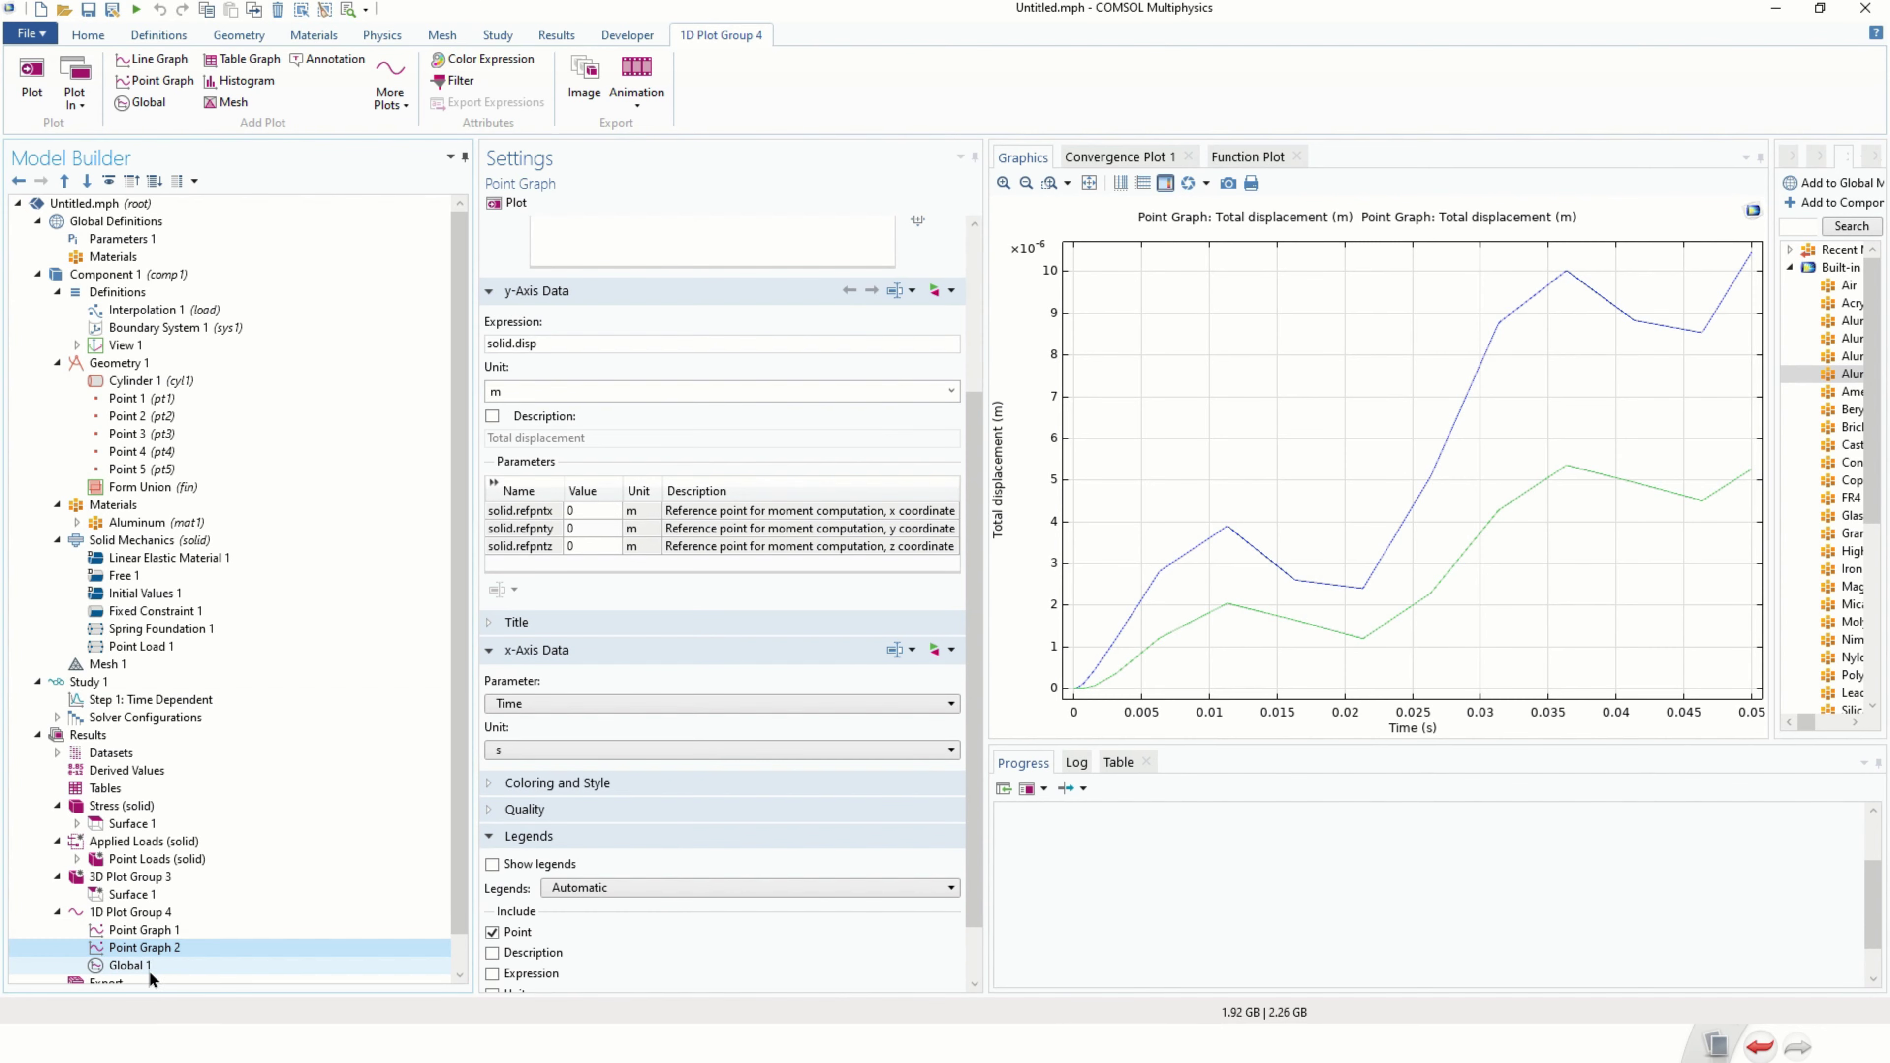
pyautogui.click(174, 963)
pyautogui.press('Delete')
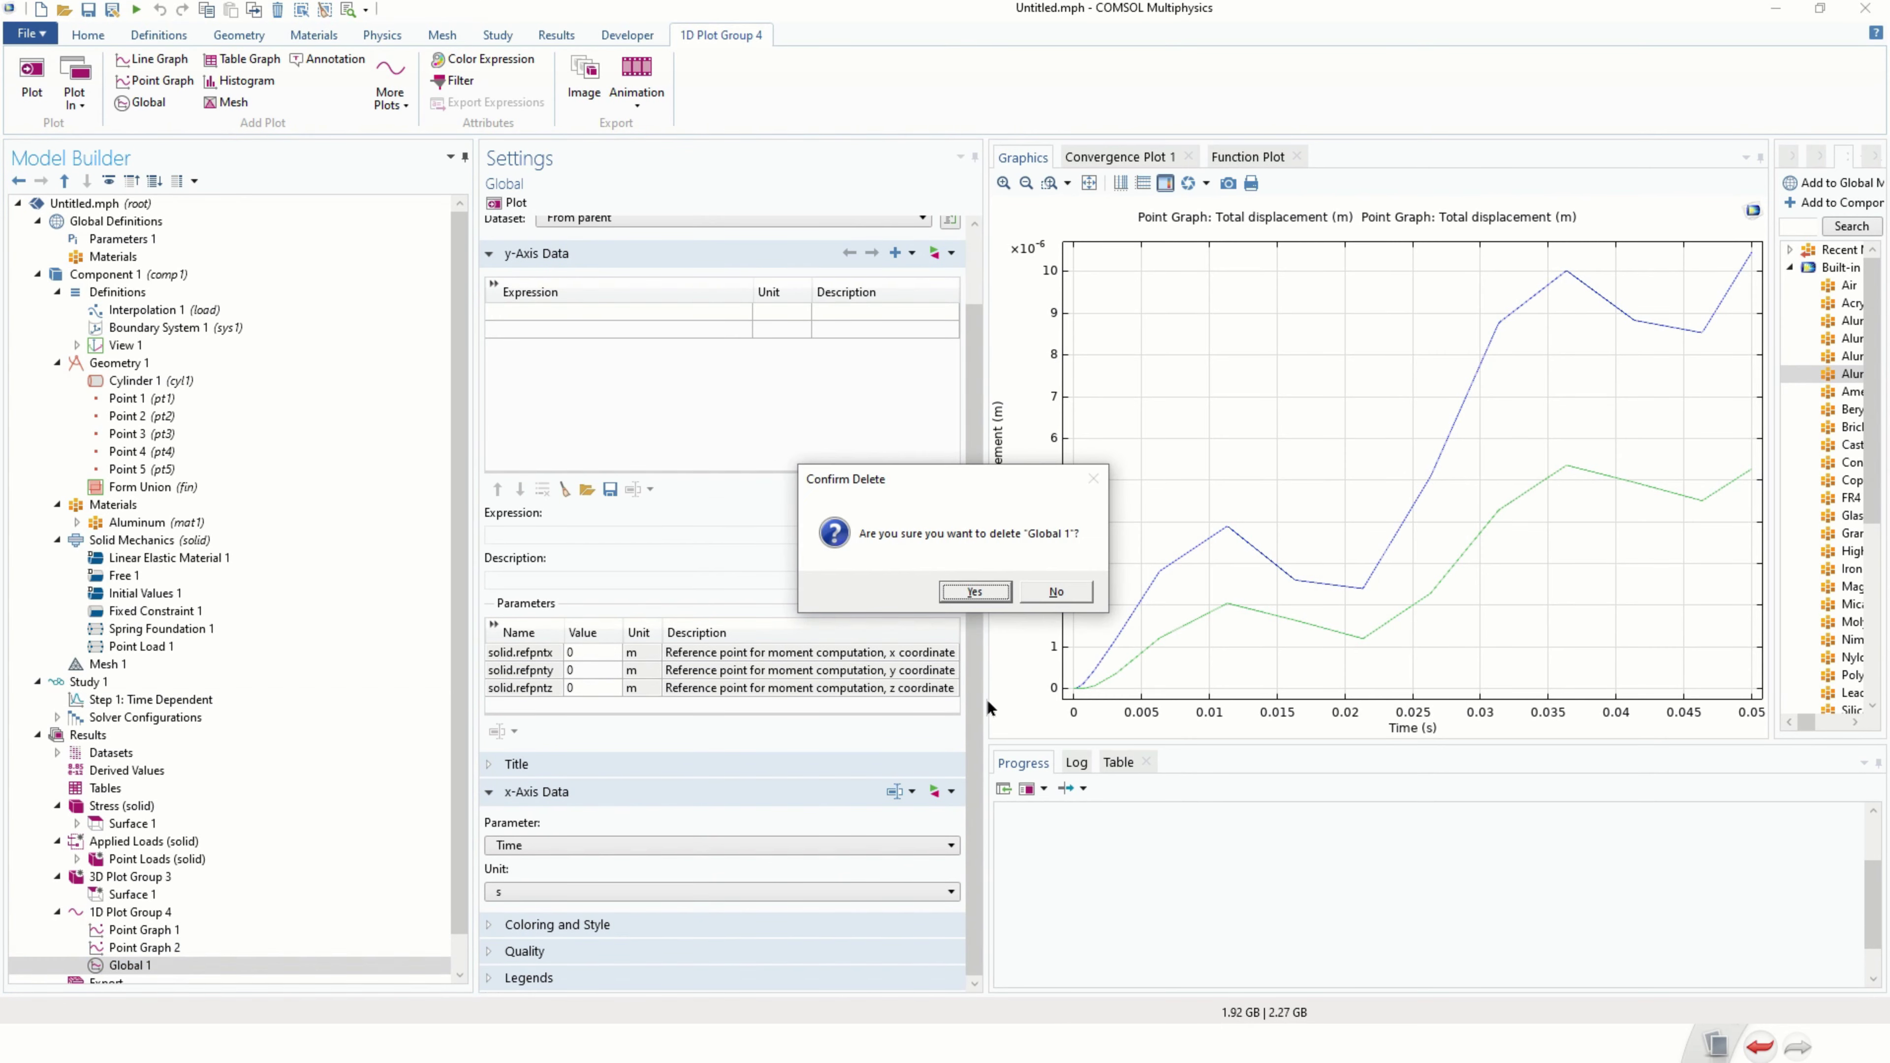
pyautogui.click(973, 592)
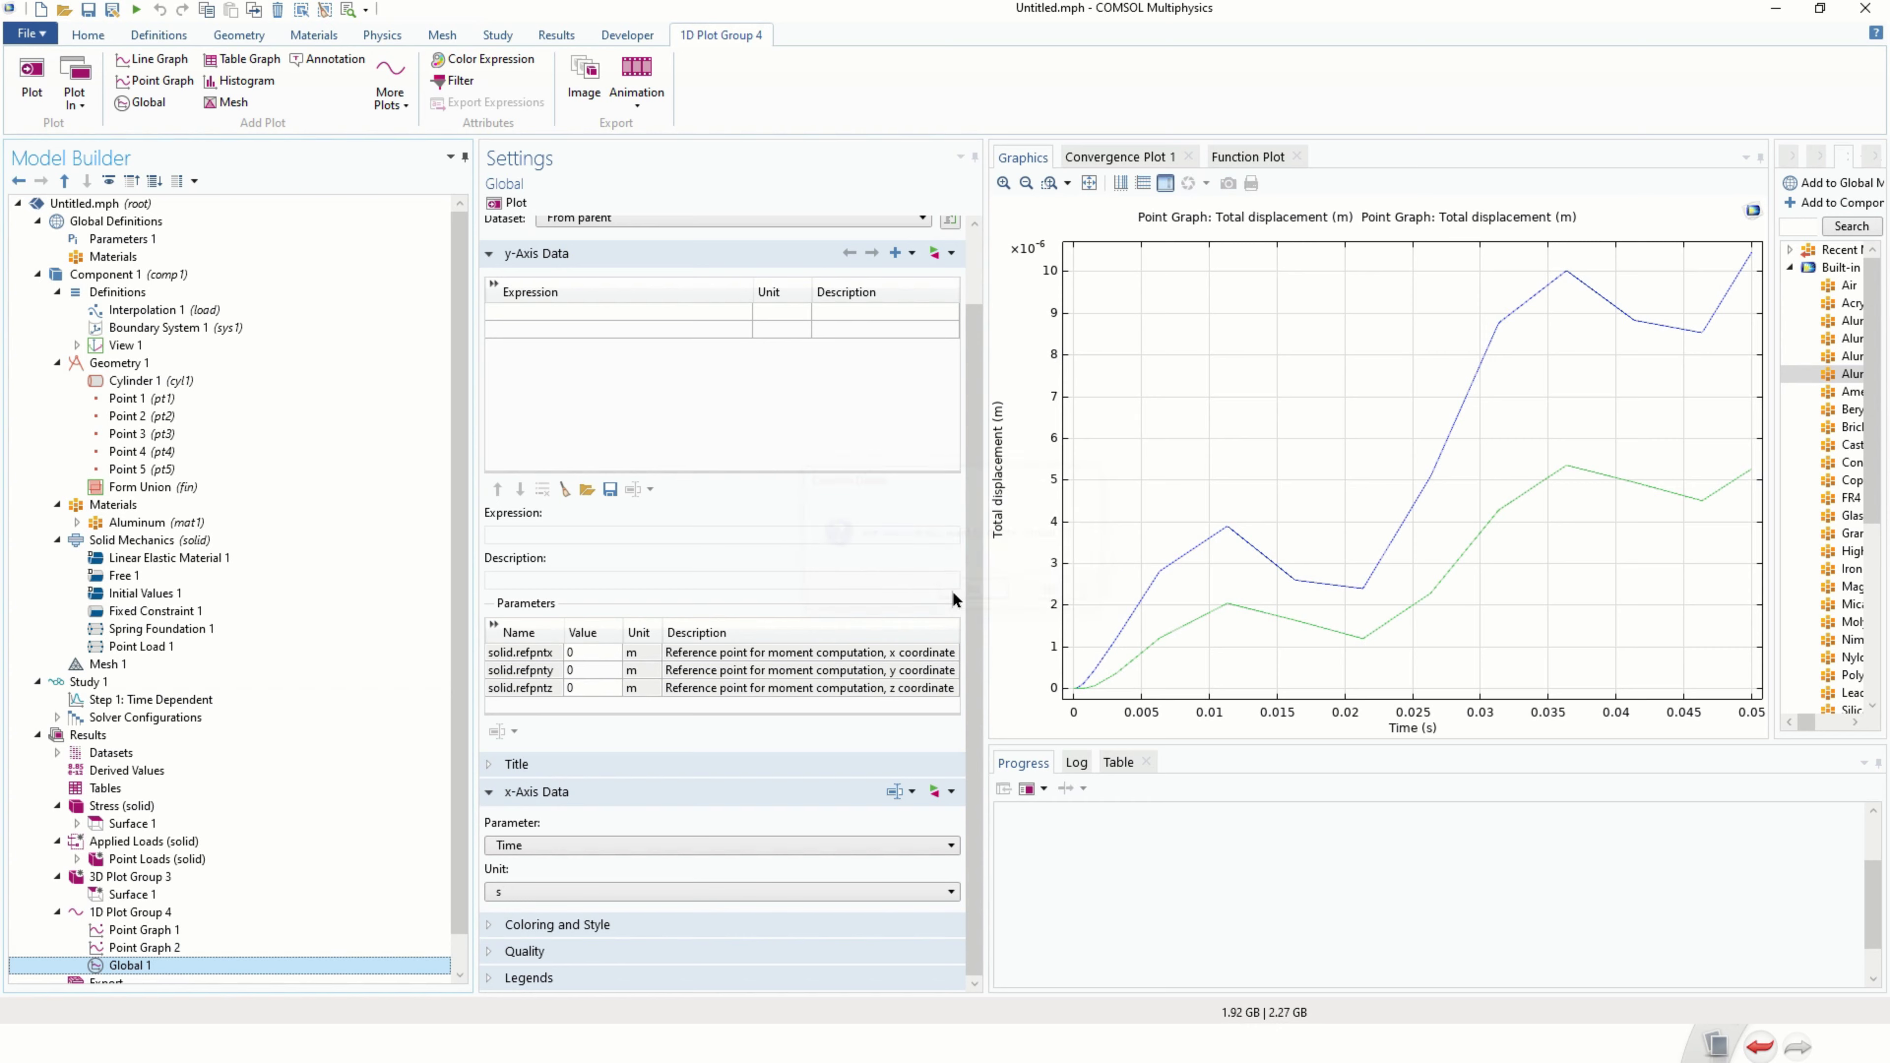
# Add a Global plot to 1D Plot Group 4.
pyautogui.click(139, 911)
pyautogui.rightClick(144, 909)
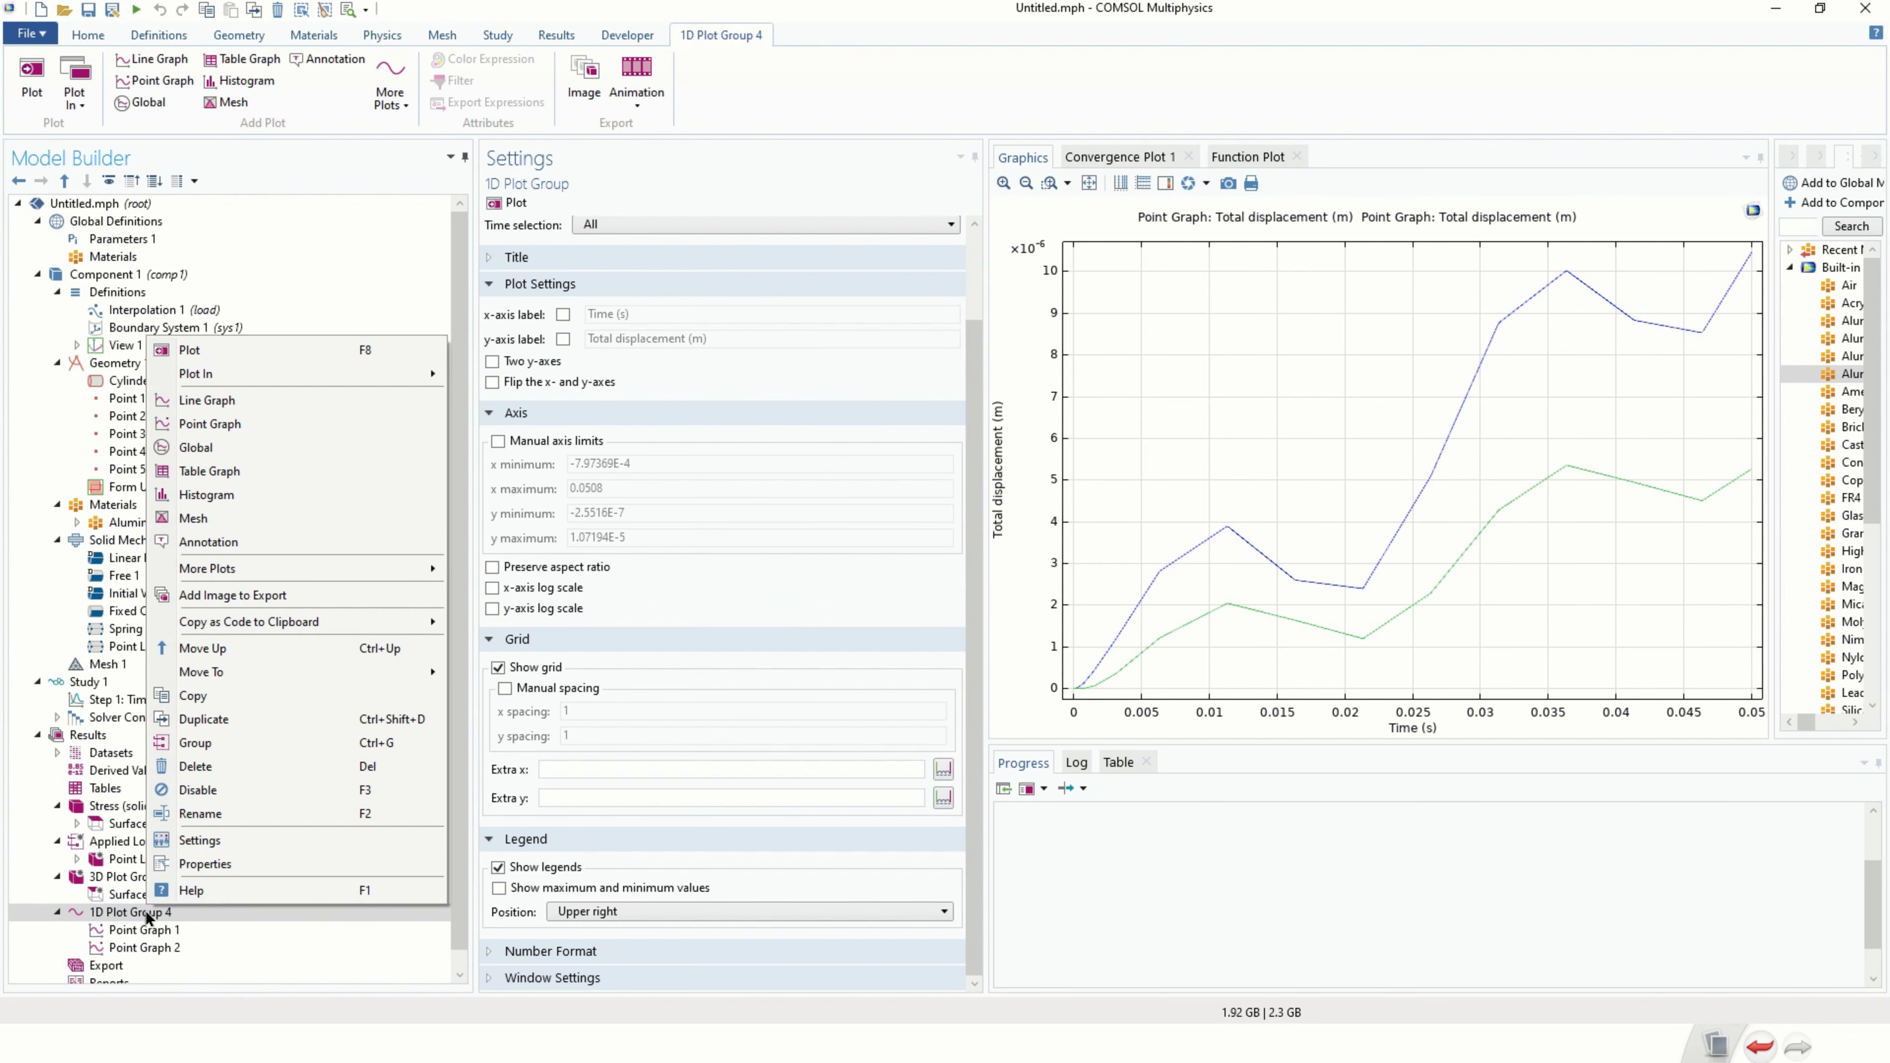
pyautogui.click(266, 447)
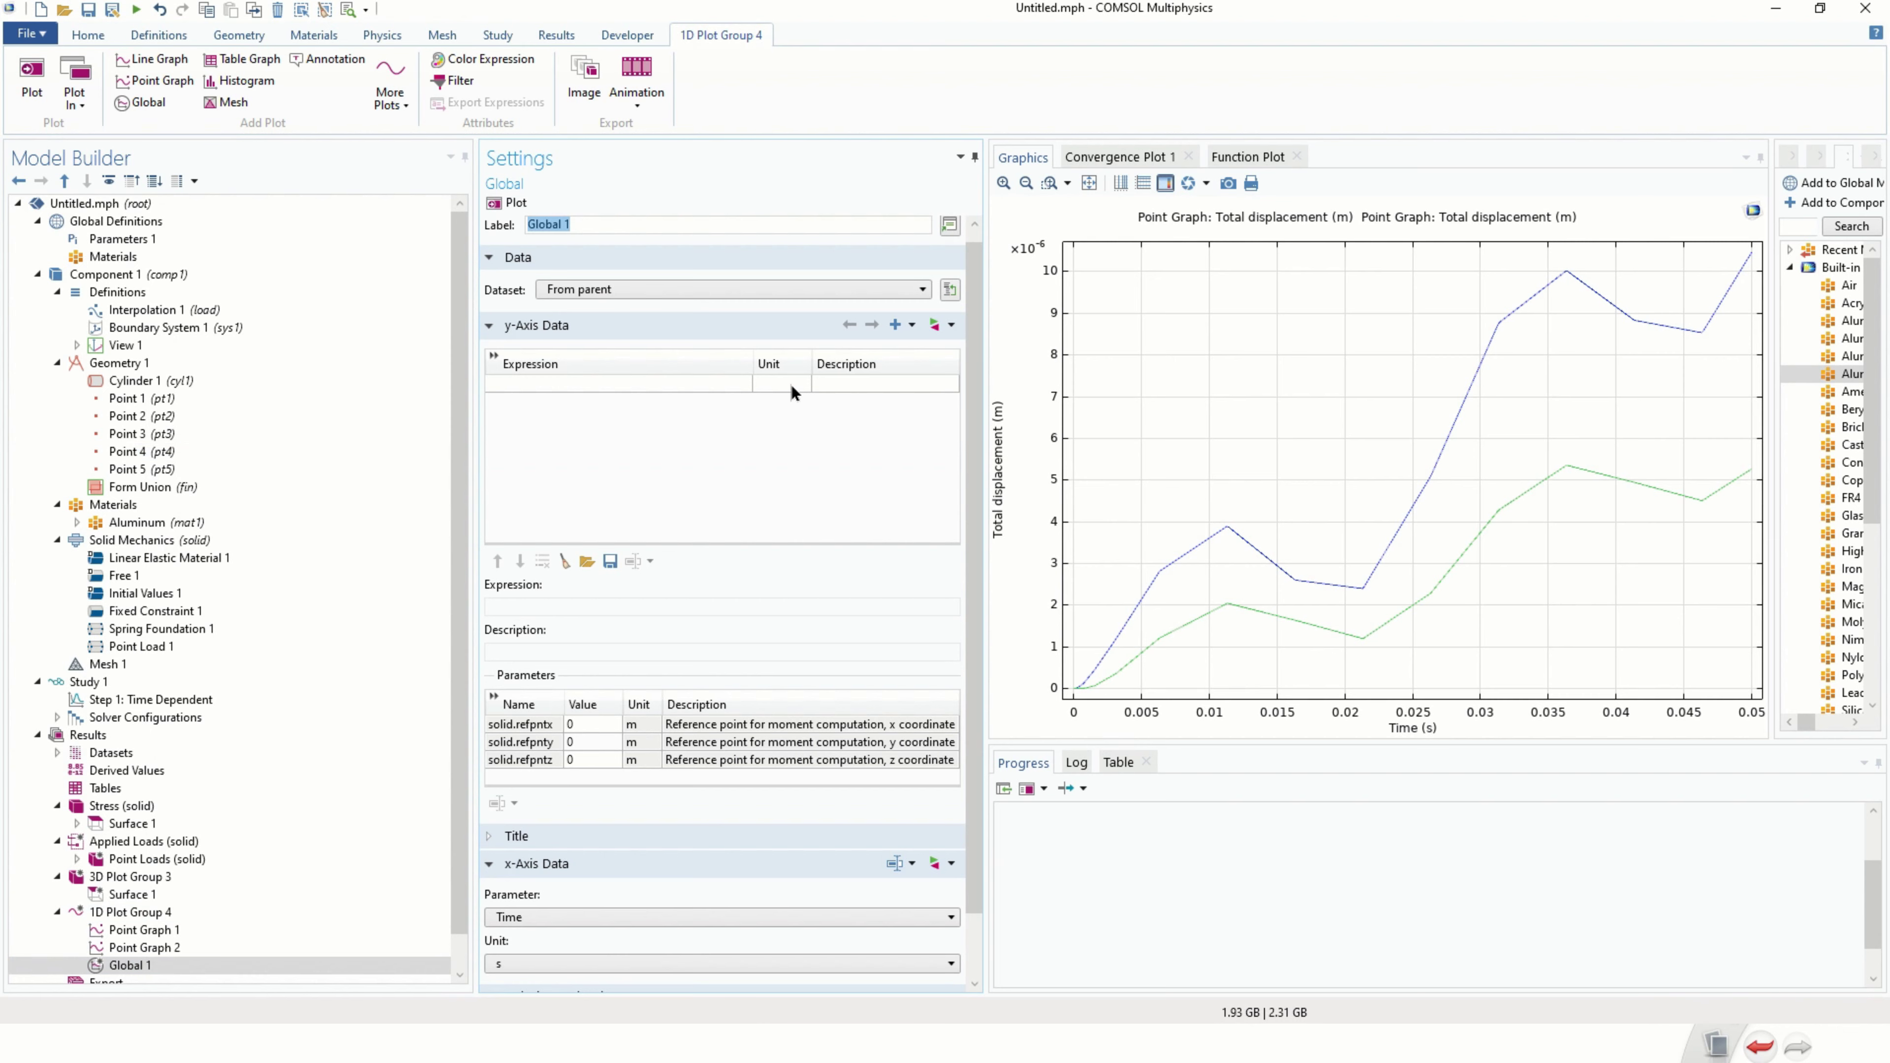
# Set the Global plot's y-axis expression to load(t)/100000000 and plot the scaled load with the displacement curves.
pyautogui.click(663, 380)
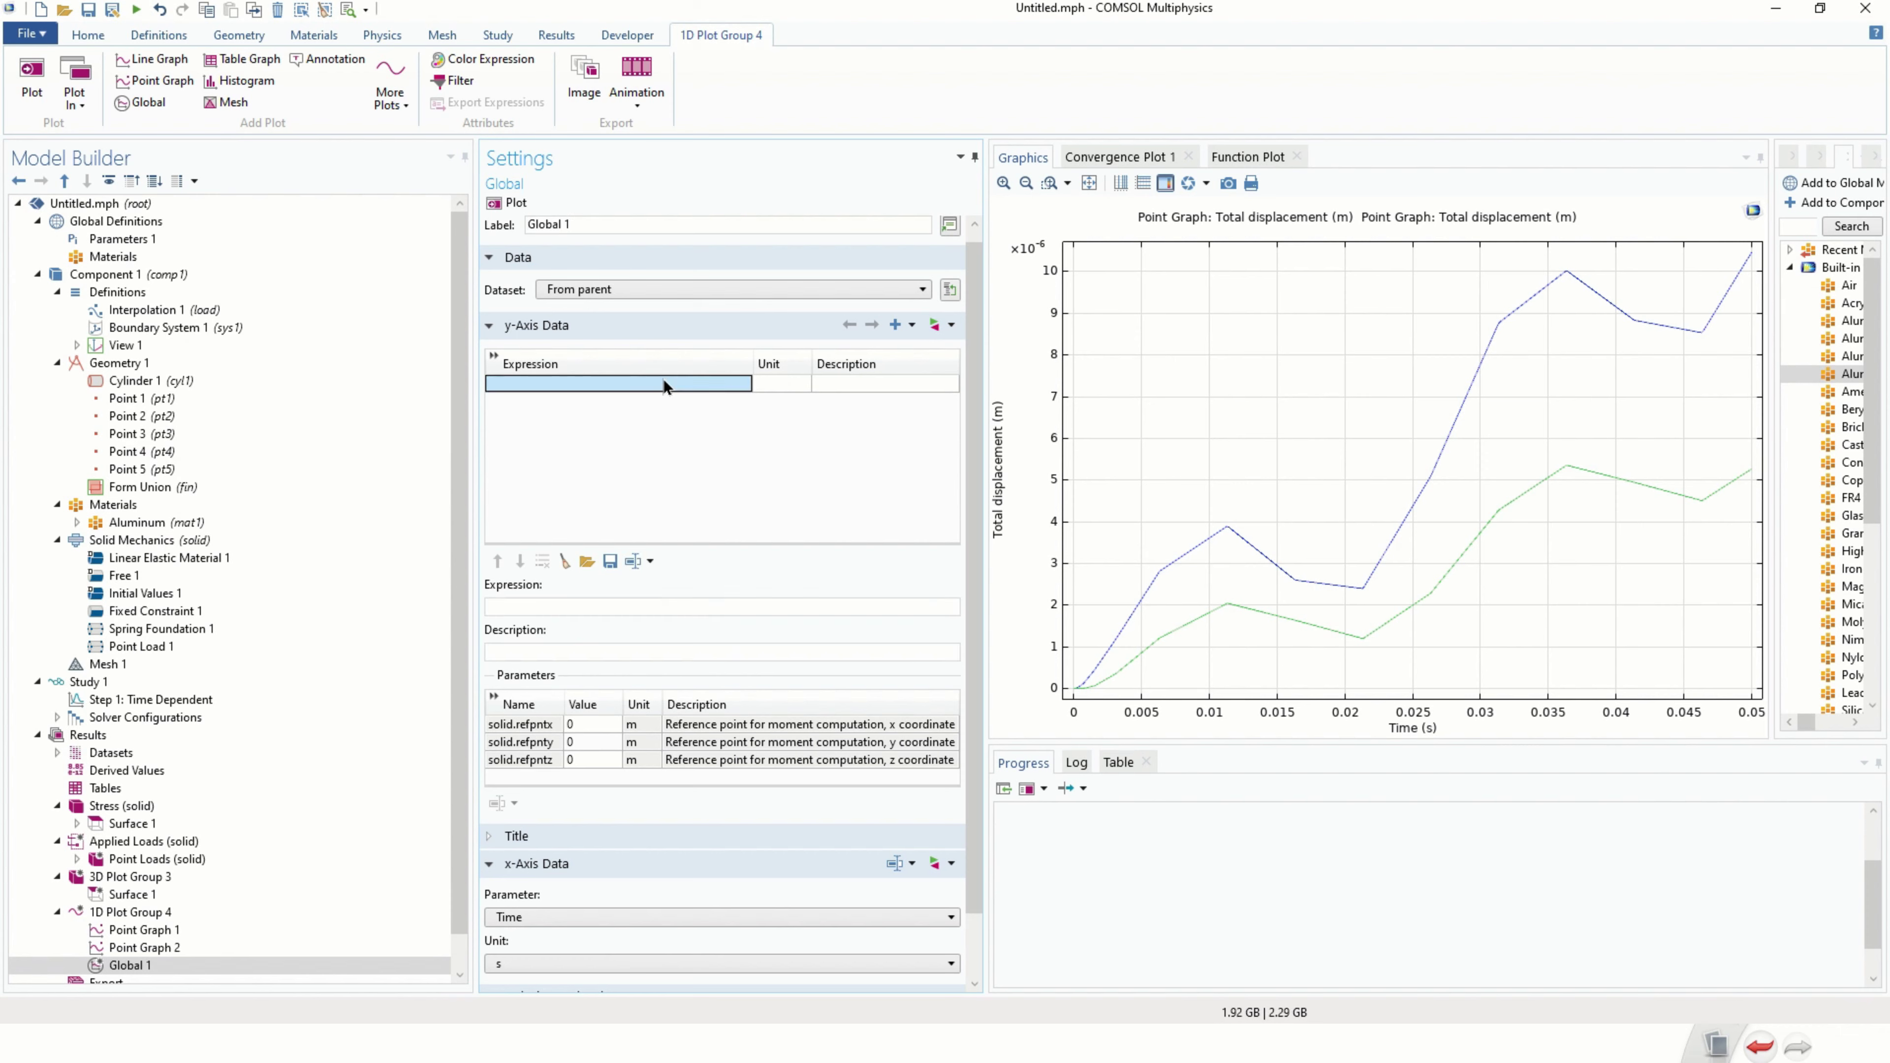
pyautogui.write('load(t)/100000000')
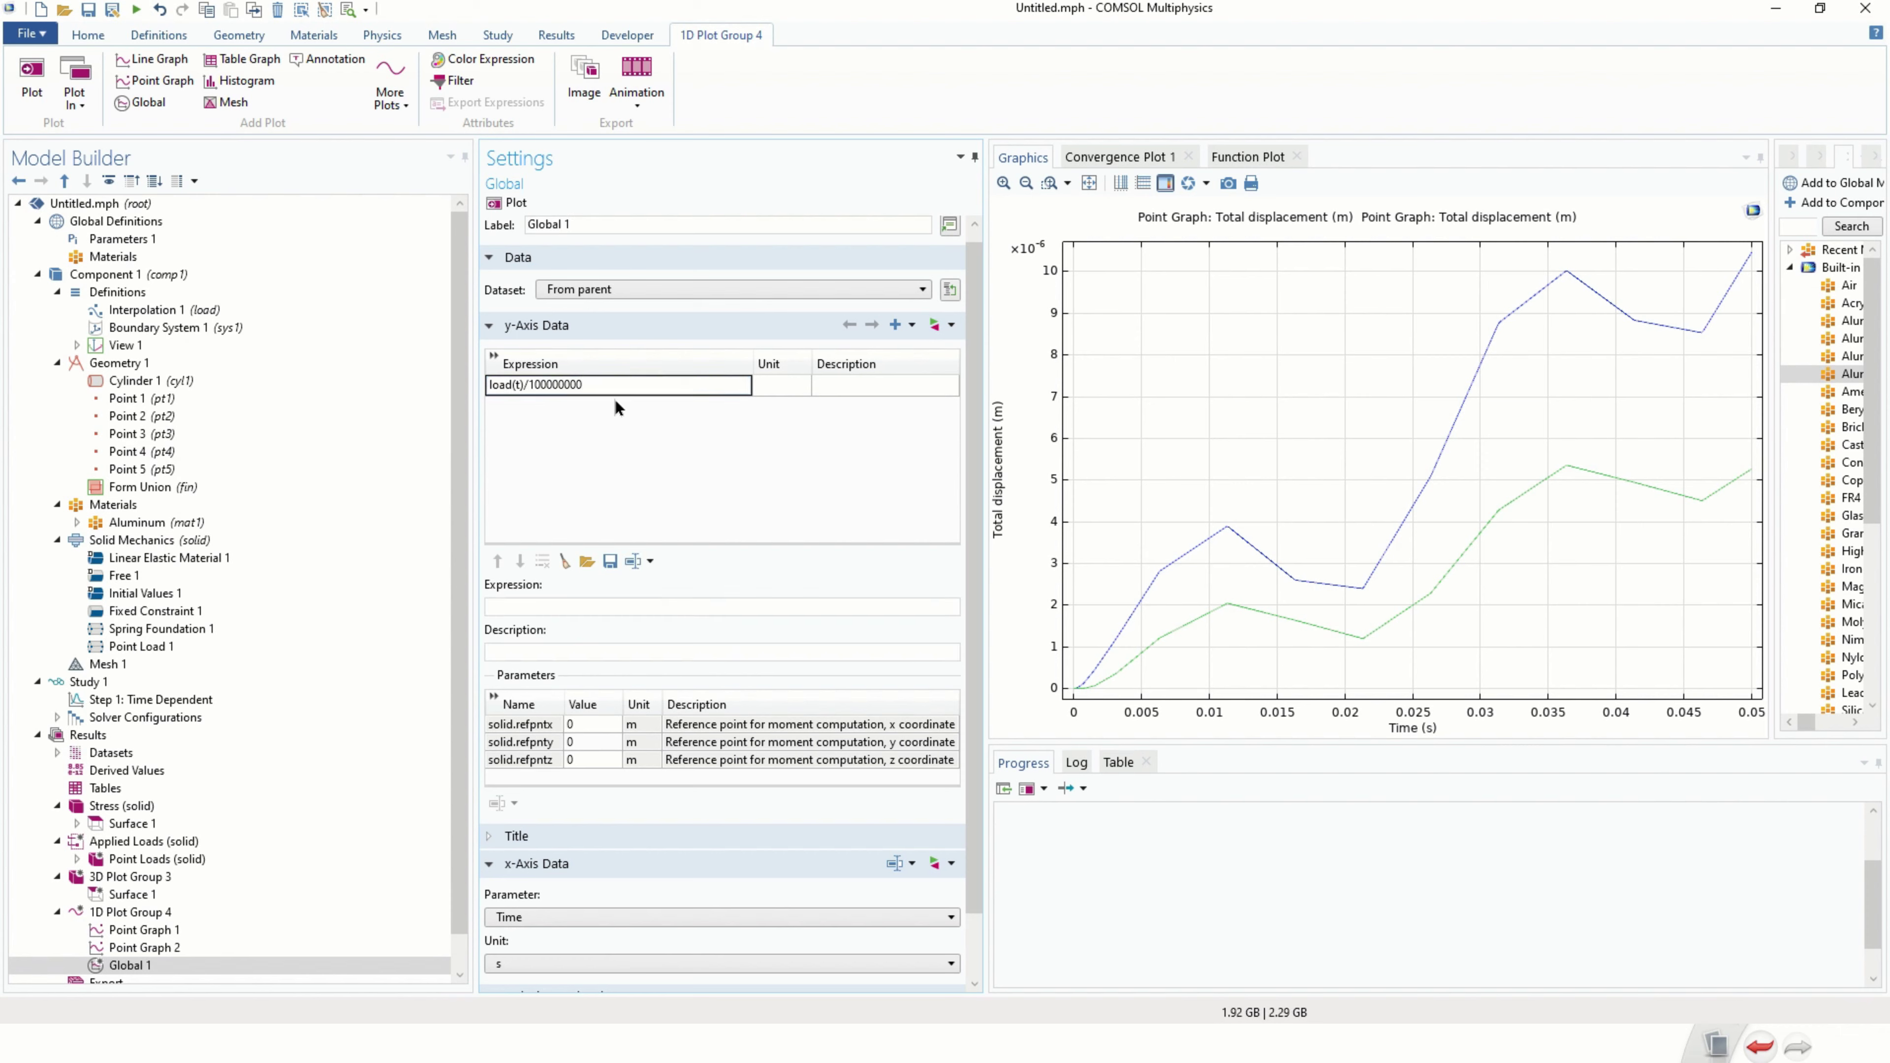
pyautogui.press('Return')
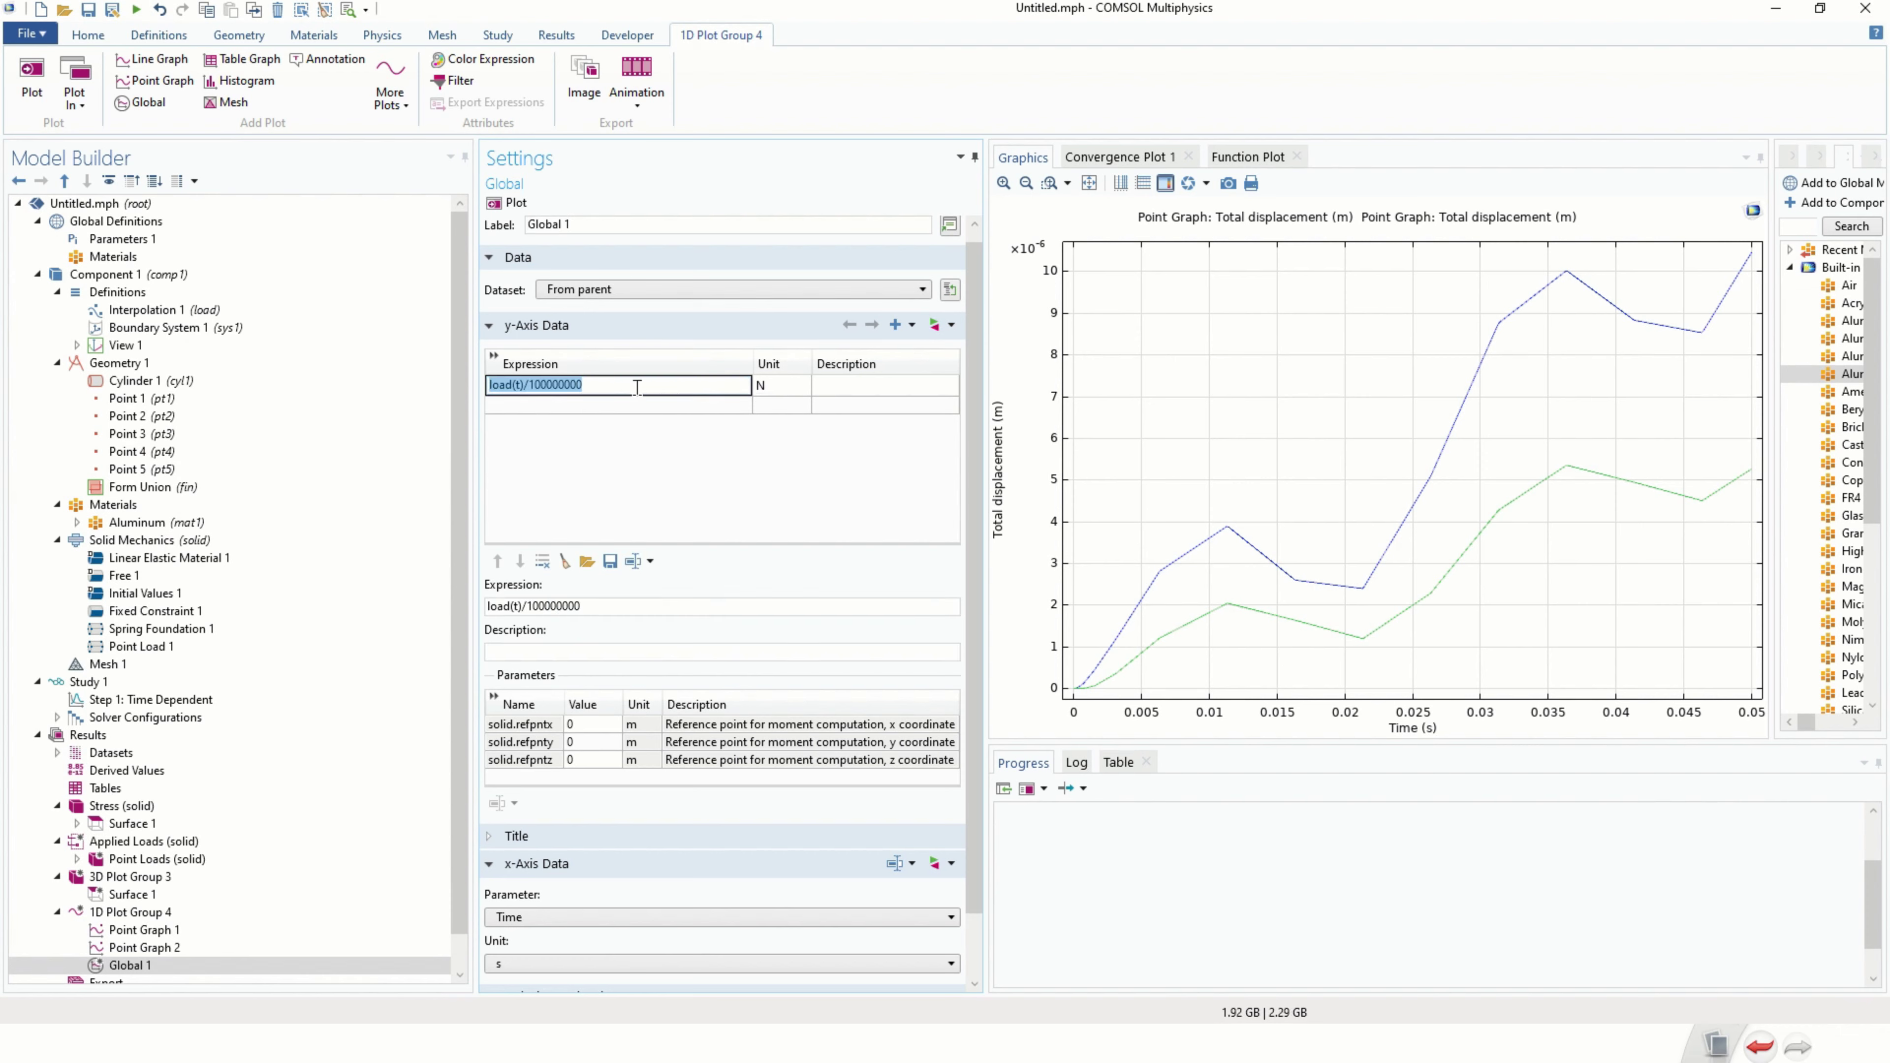
pyautogui.click(556, 385)
pyautogui.click(517, 205)
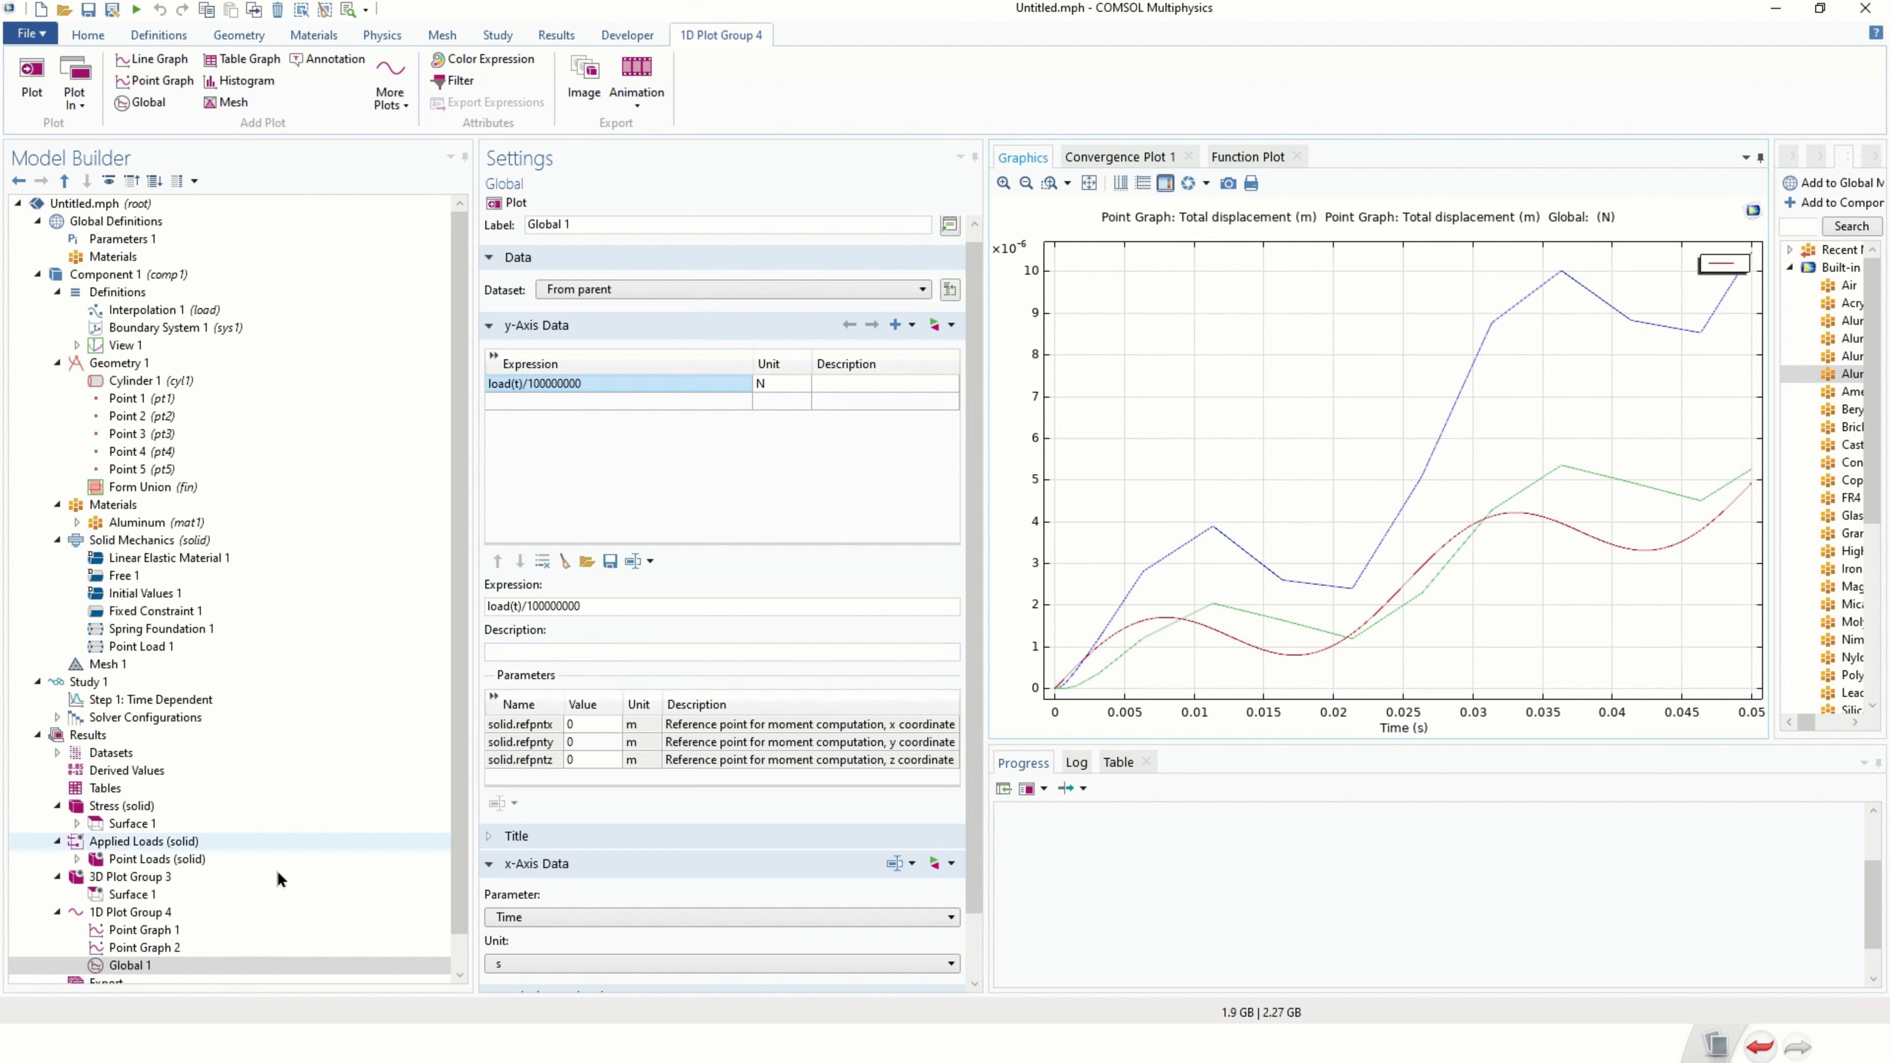
# Show automatic point legends for Point Graph 2 and Point Graph 1 and replot 1D Plot Group 4.
pyautogui.click(130, 948)
pyautogui.scroll(-3, 793, 762)
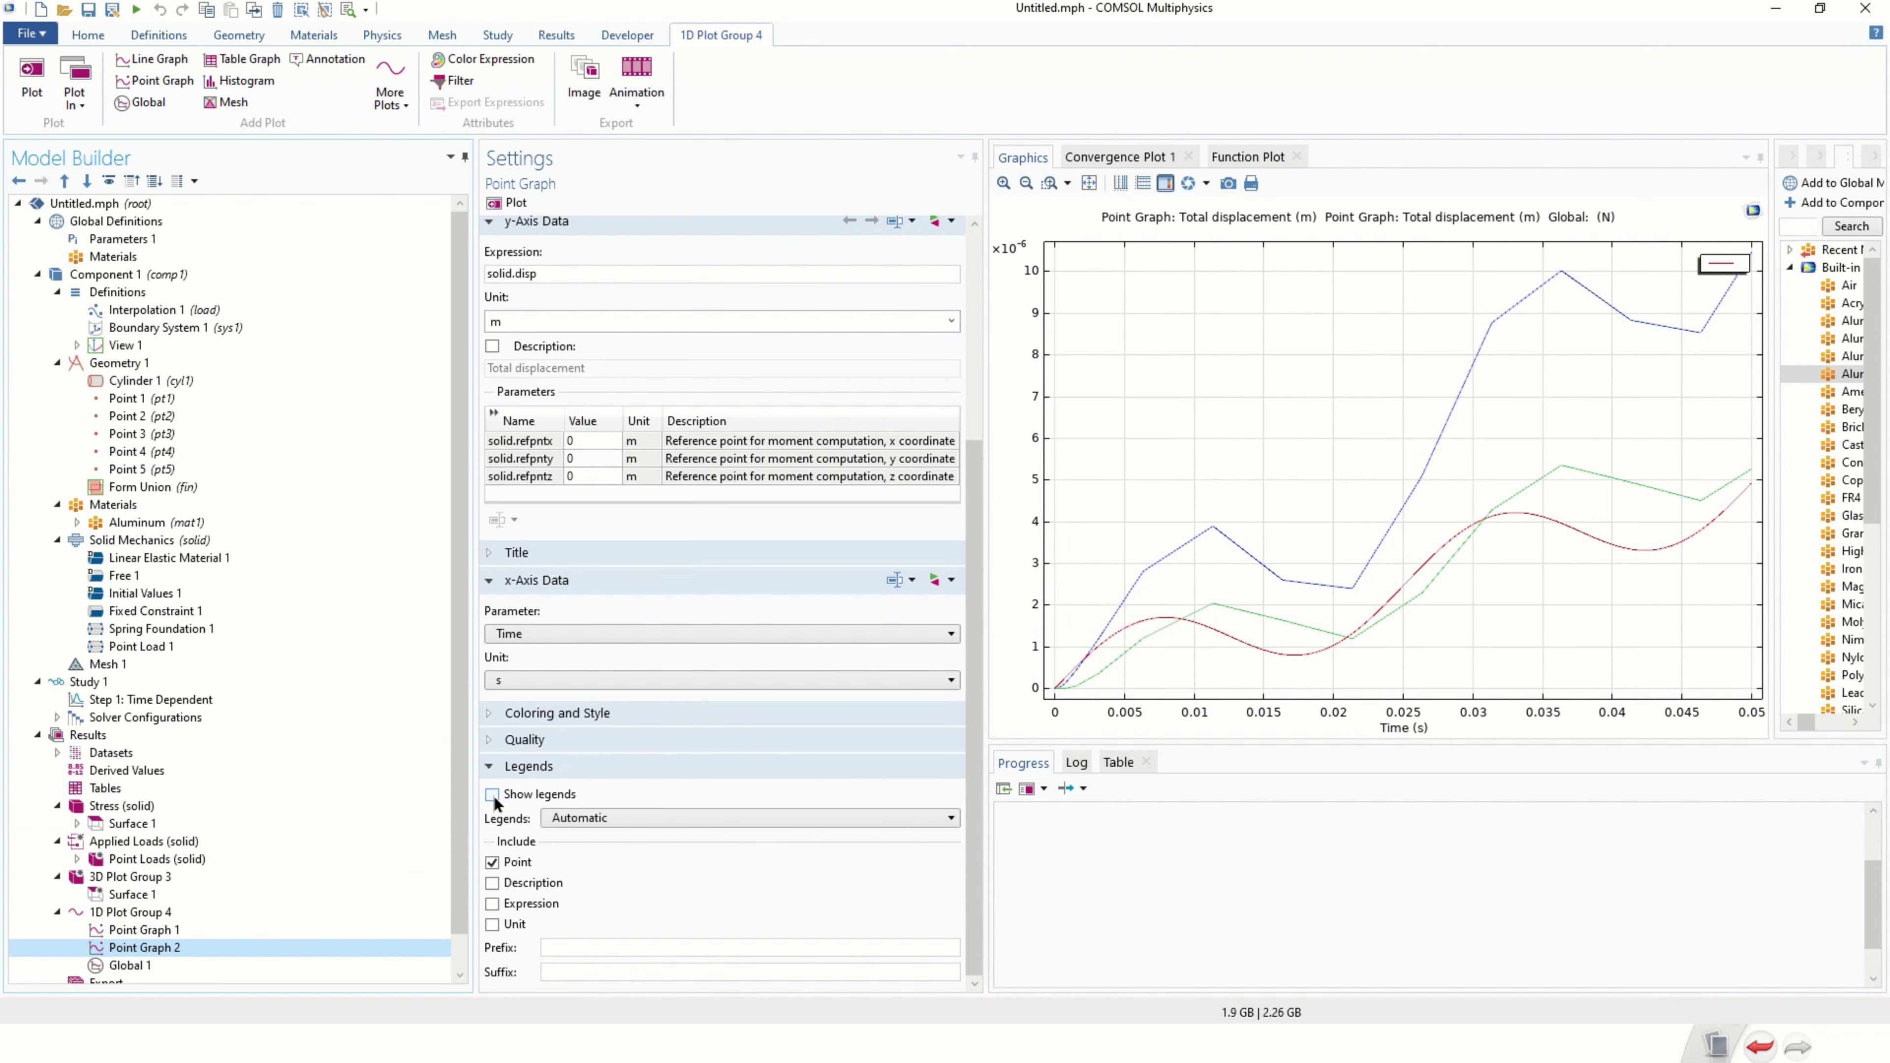
pyautogui.click(492, 795)
pyautogui.click(161, 930)
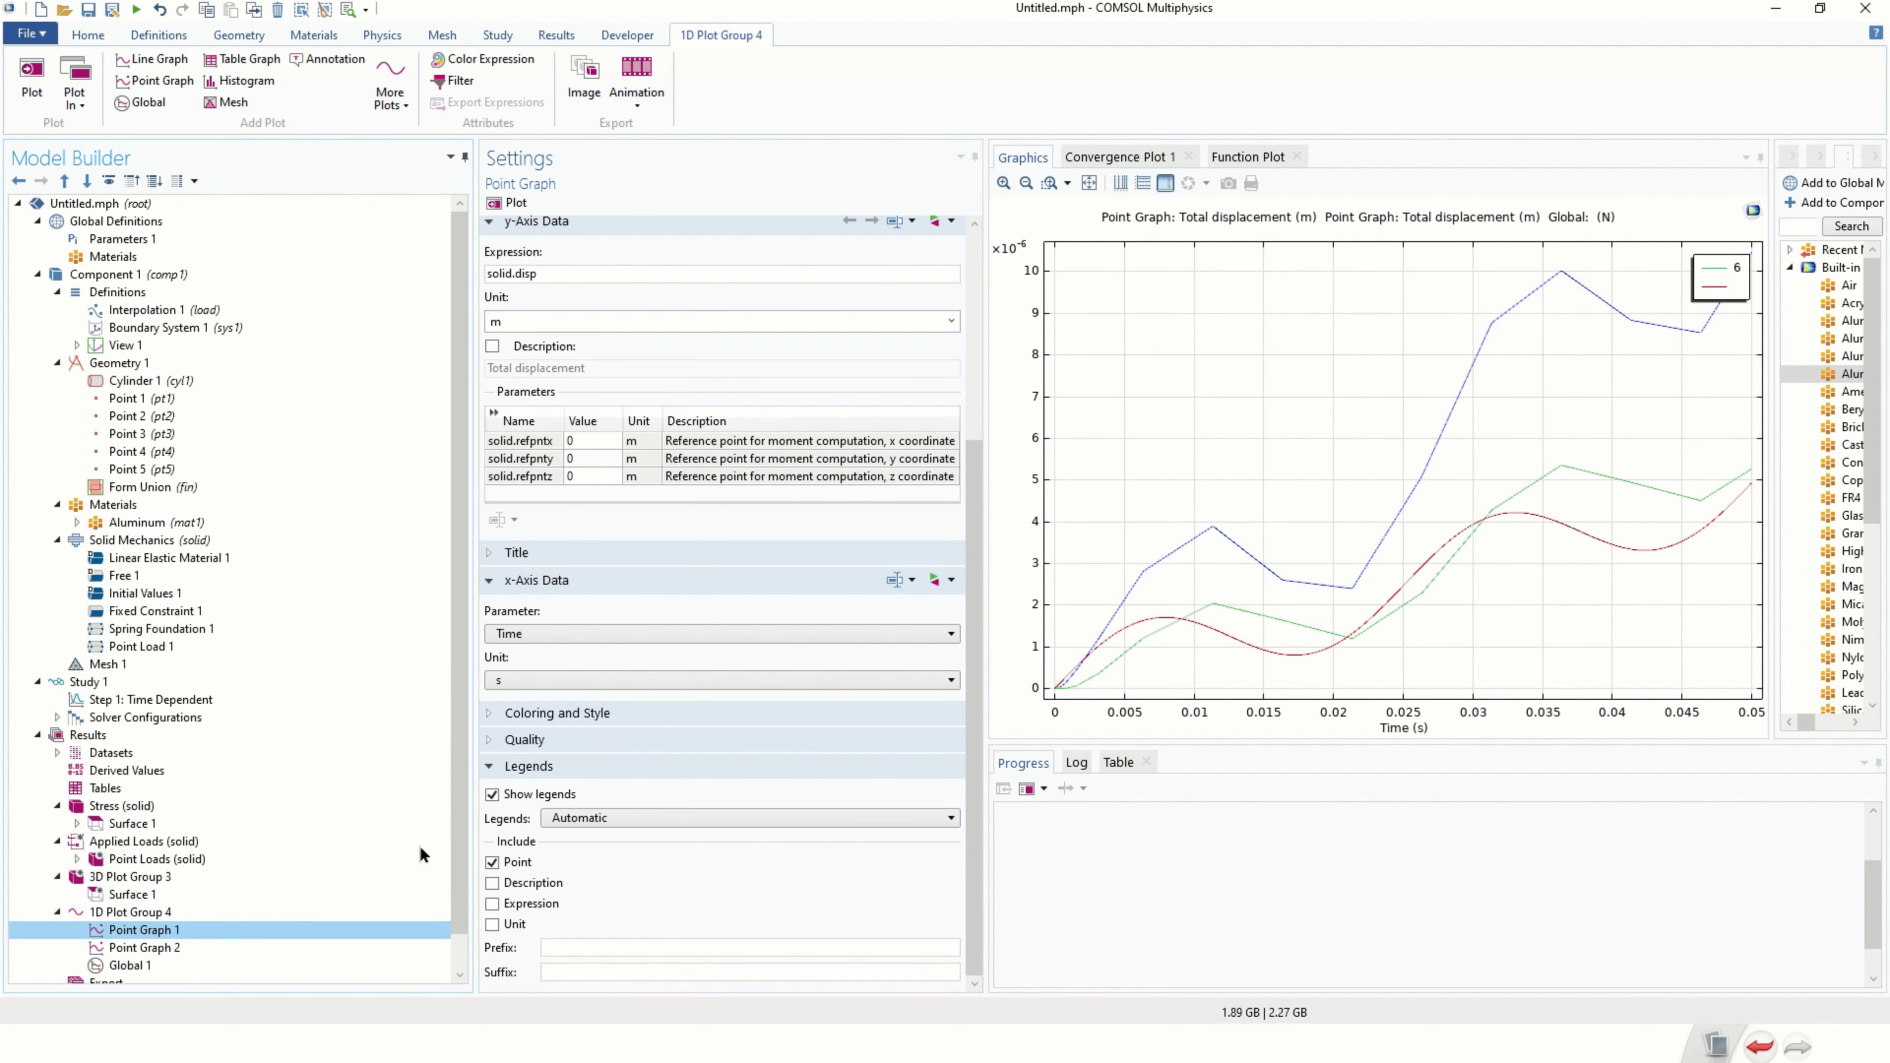
pyautogui.click(491, 865)
pyautogui.click(512, 203)
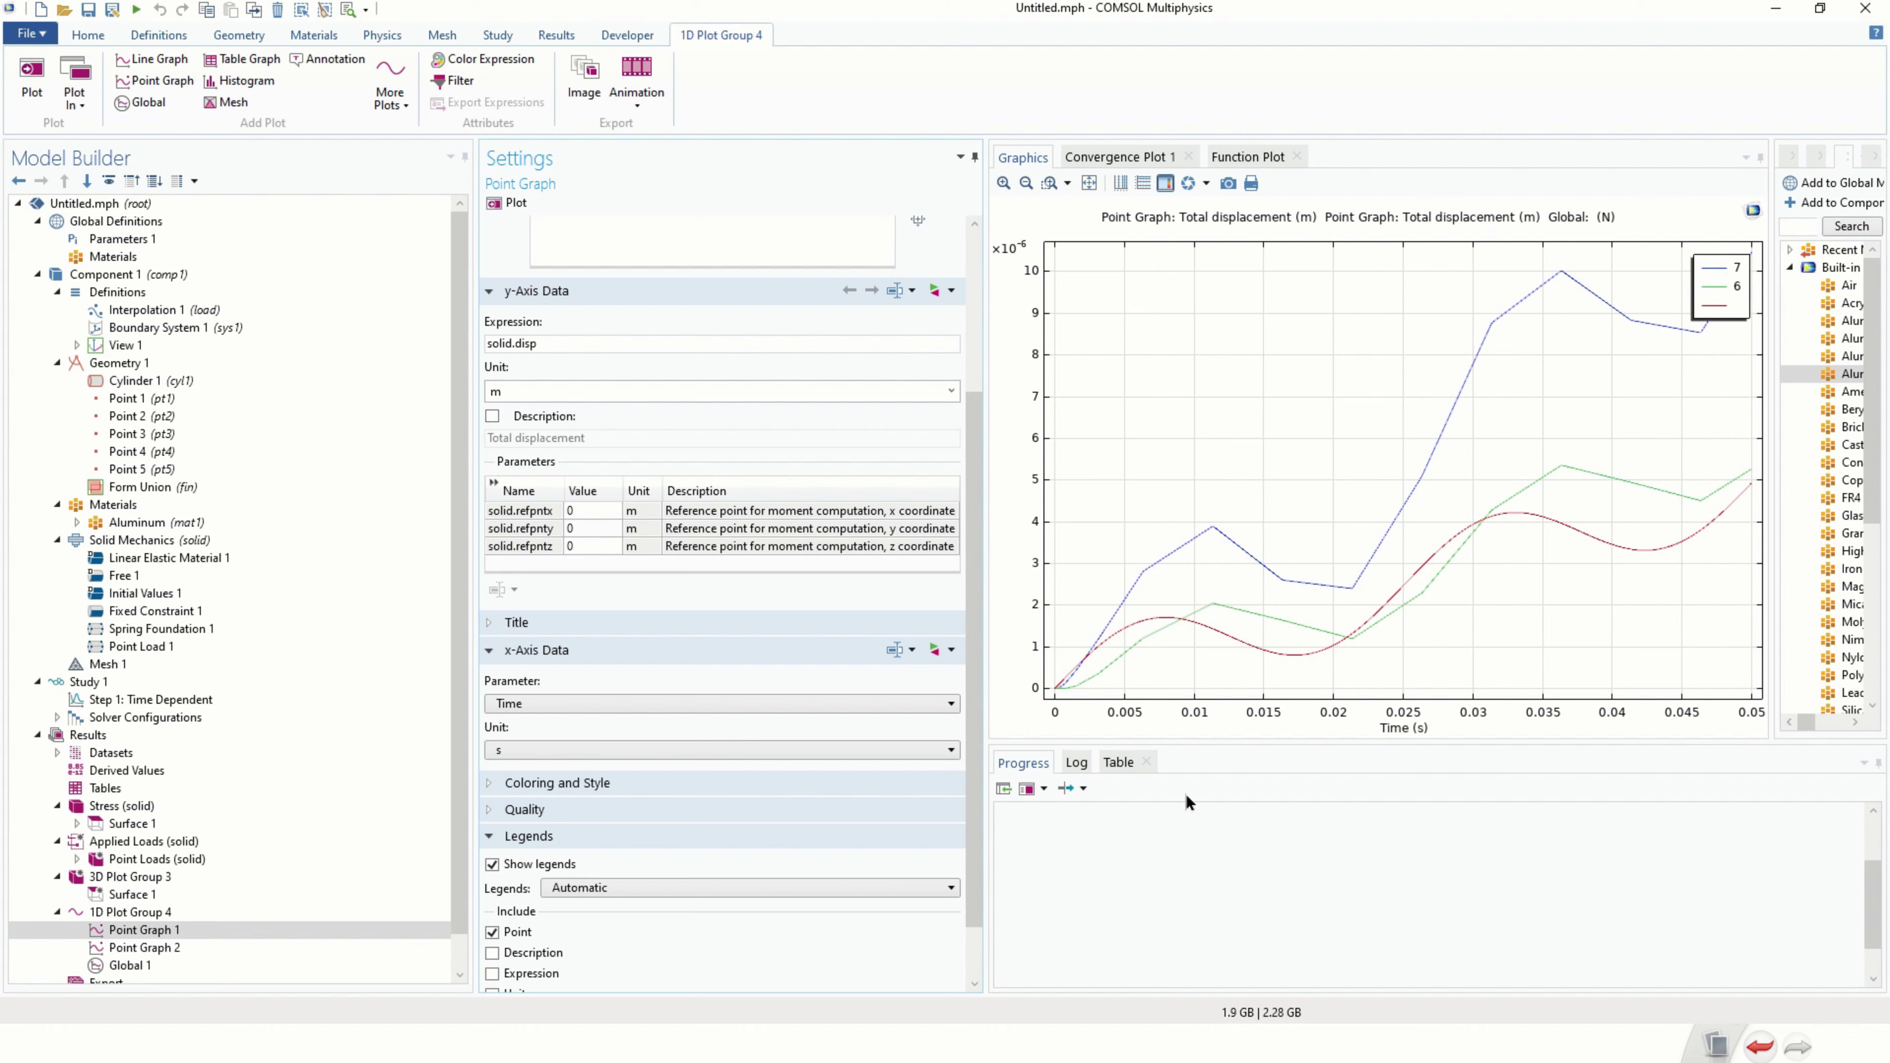
pyautogui.moveTo(868, 22)
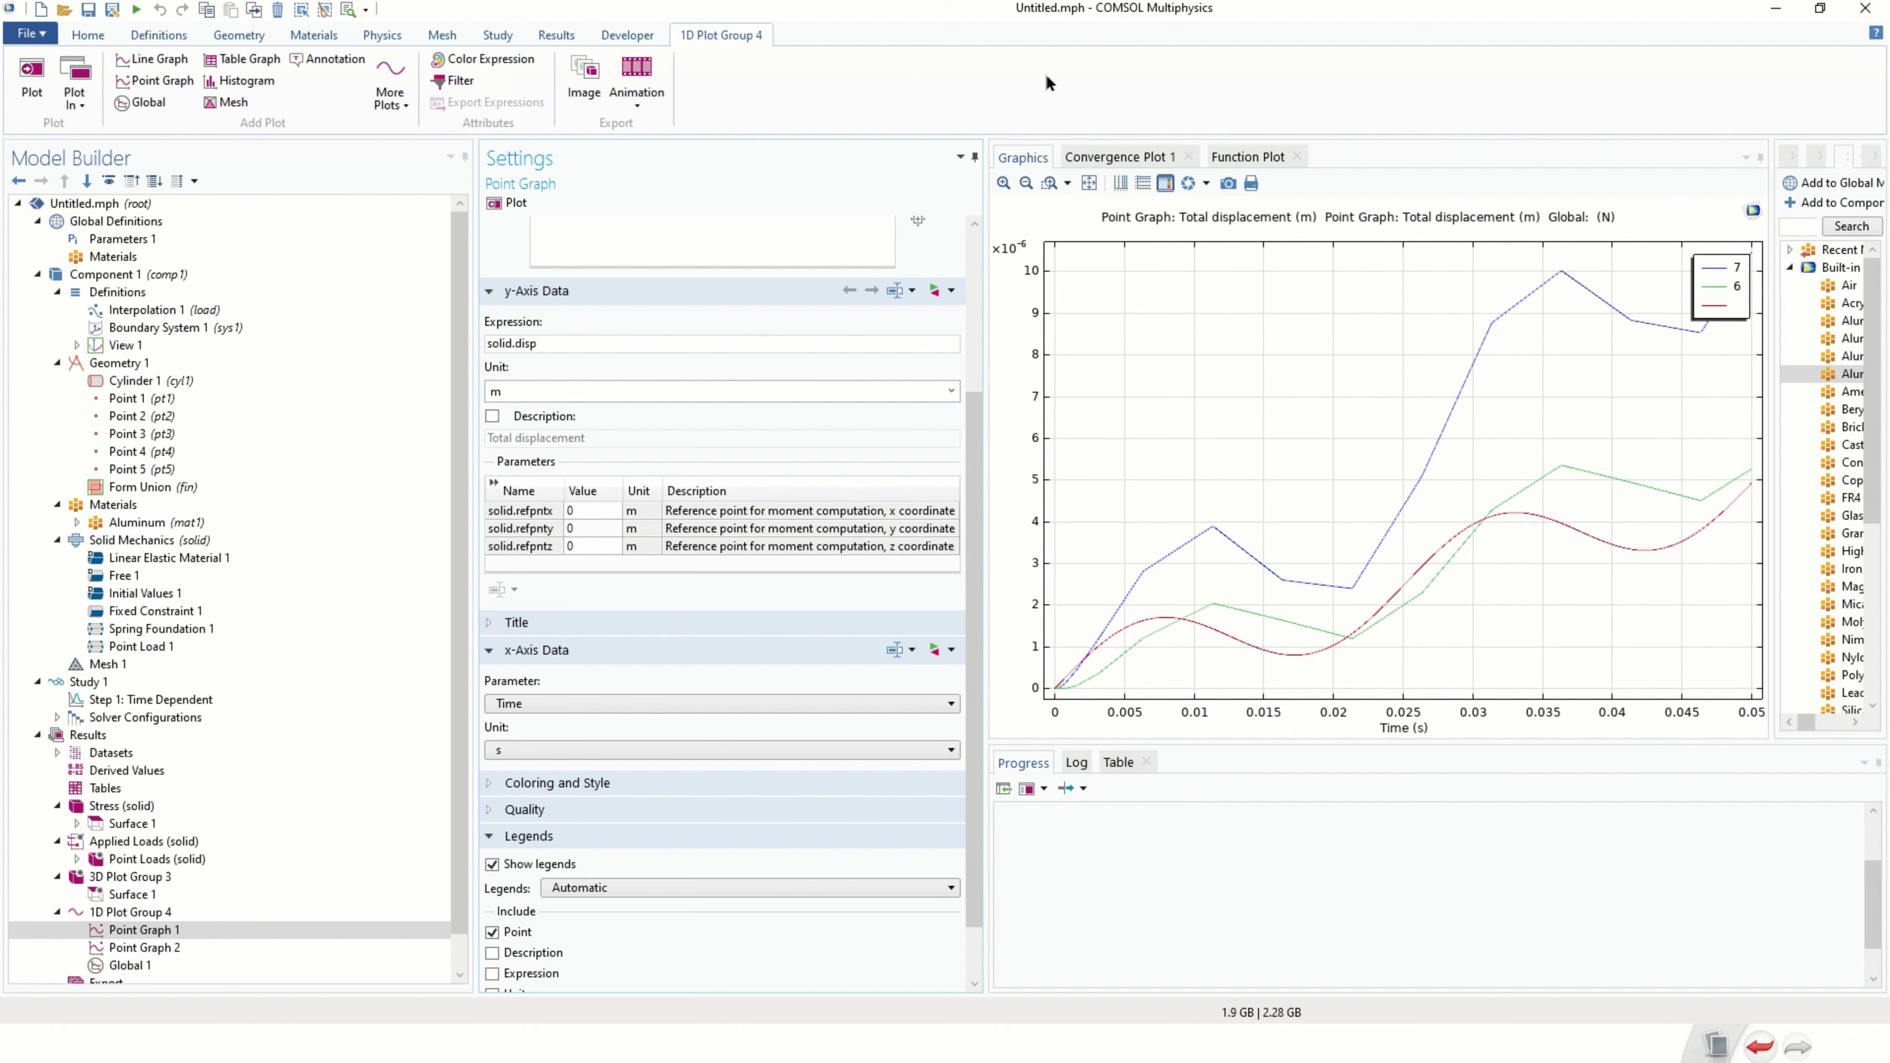